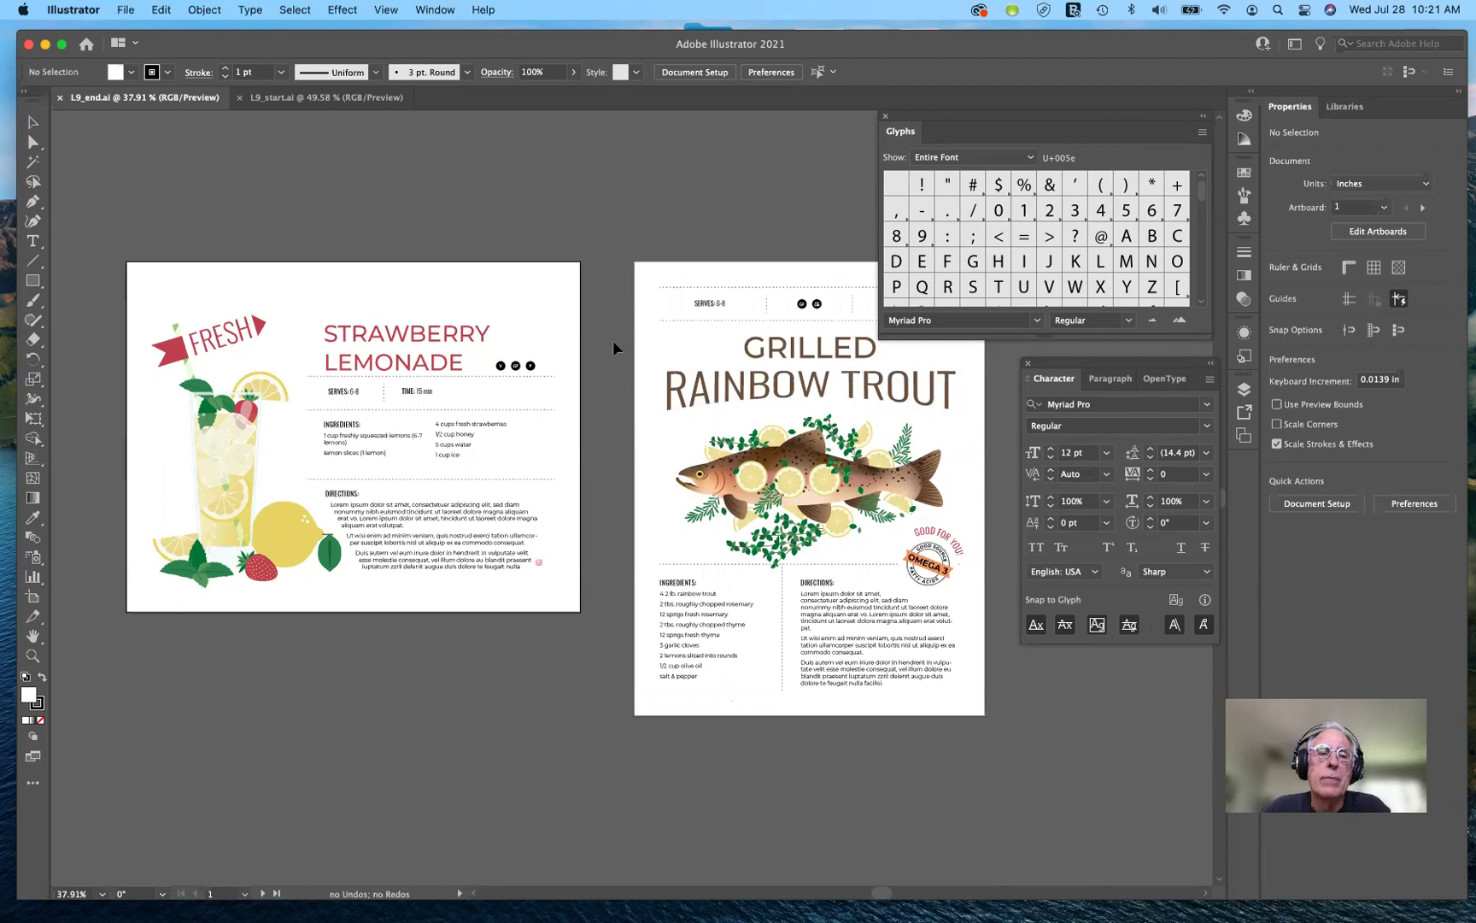
pyautogui.moveTo(1092, 364); pyautogui.dragTo(637, 165)
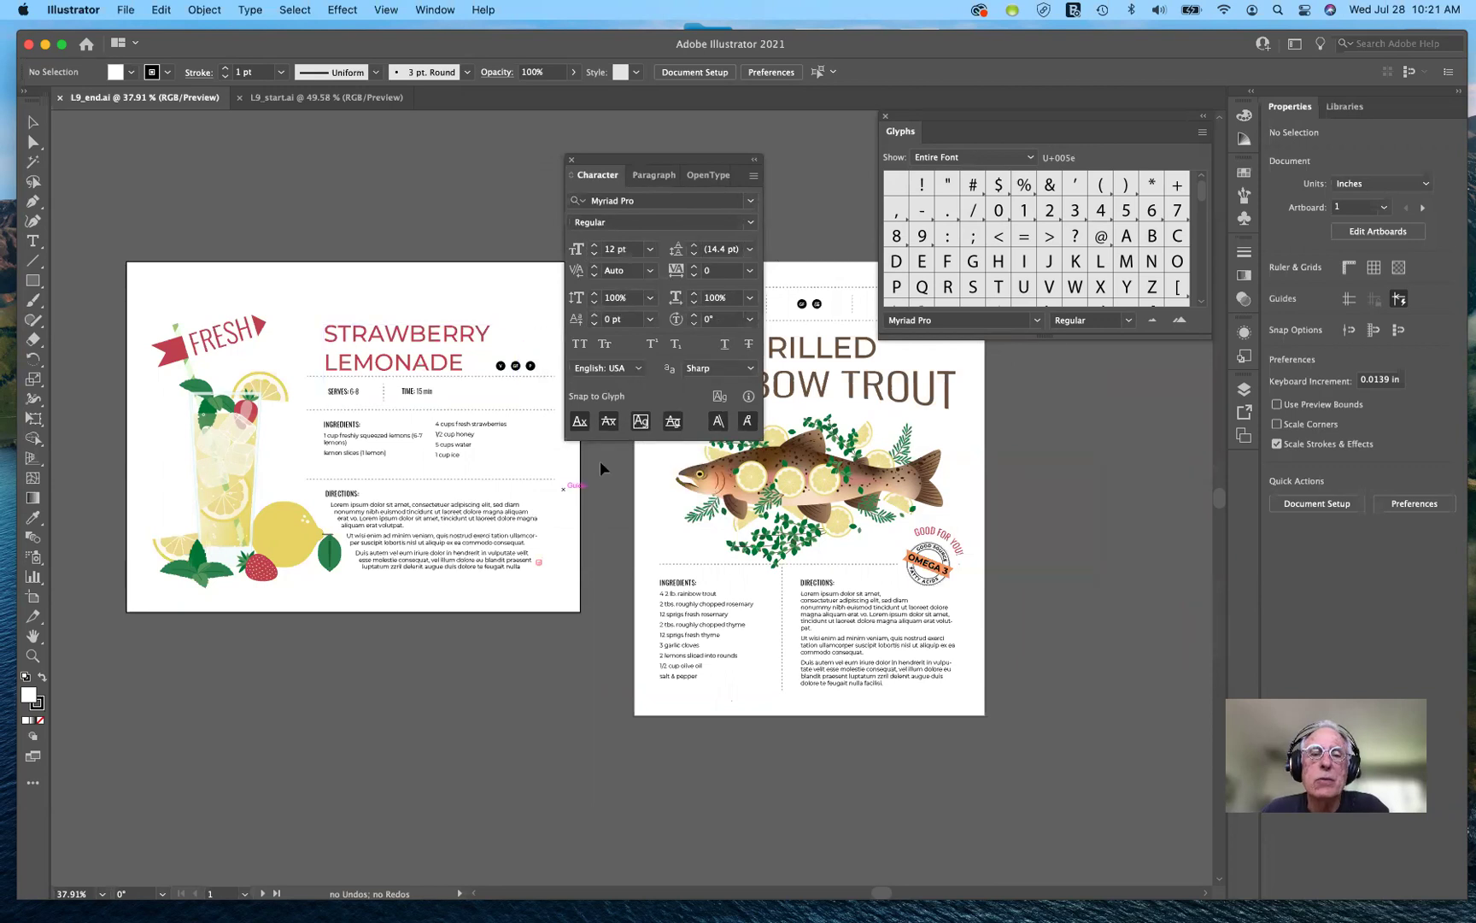
pyautogui.moveTo(698, 161); pyautogui.dragTo(1165, 377)
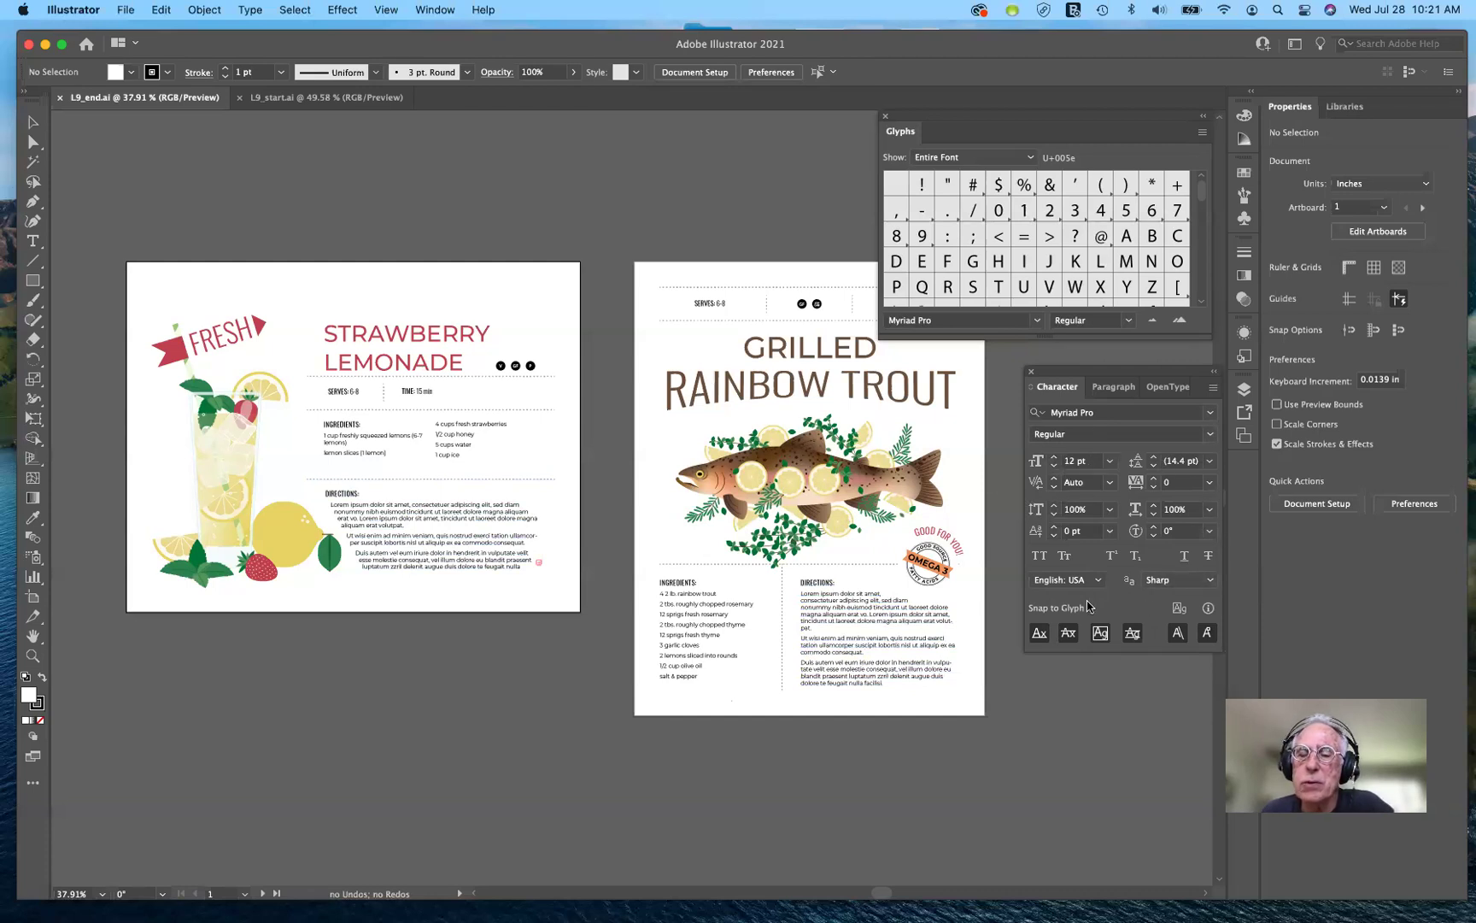
pyautogui.moveTo(1103, 374); pyautogui.dragTo(1085, 362)
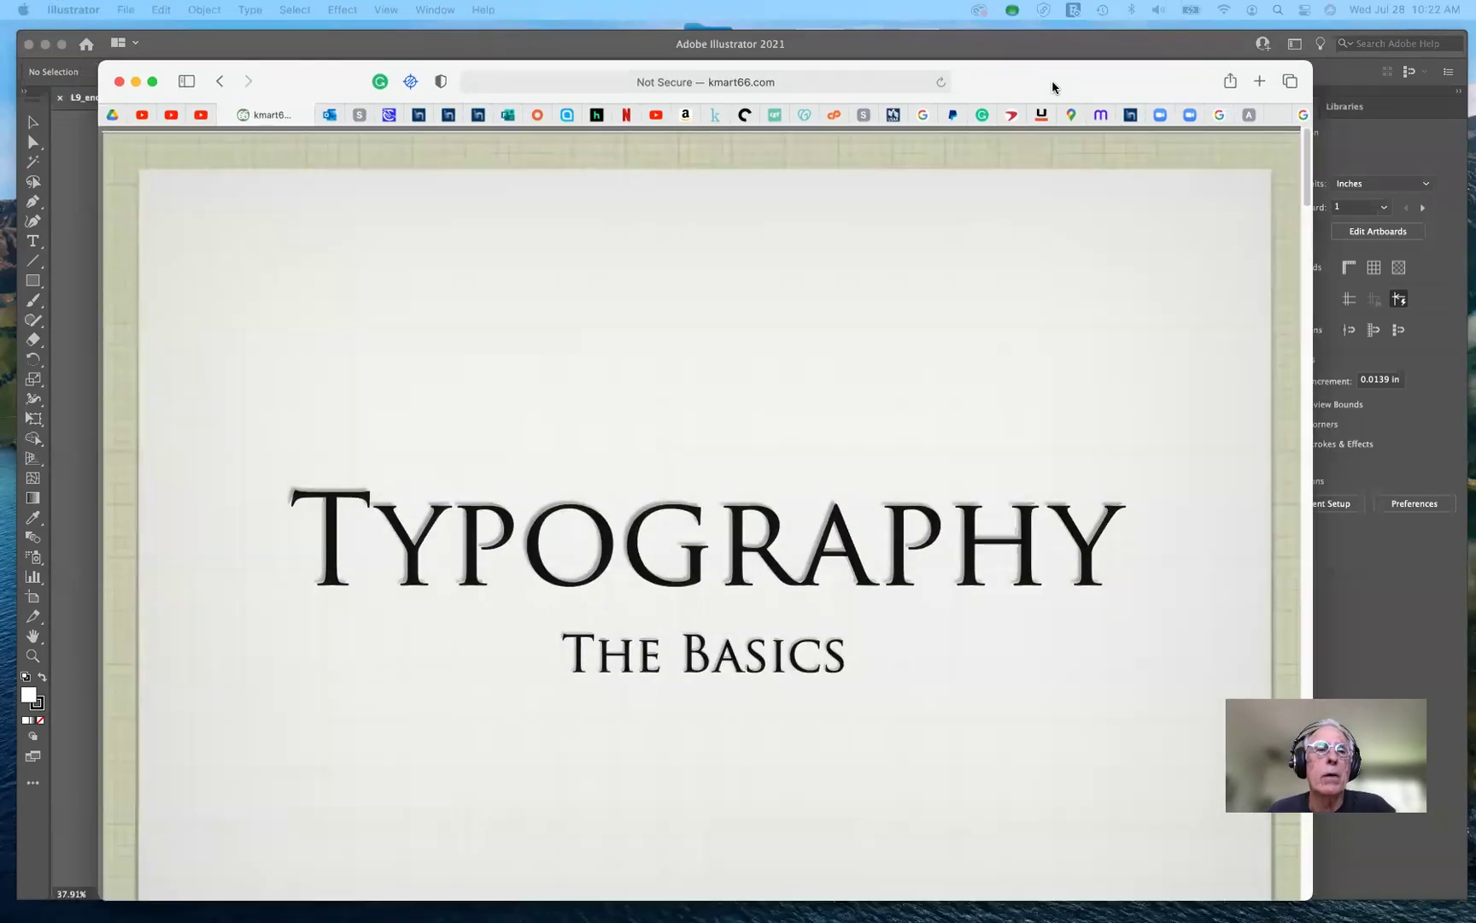
# - Bring the Safari 'Typography: The Basics' slideshow in front of Illustrator and nudge its window slightly higher
pyautogui.click(1057, 71)
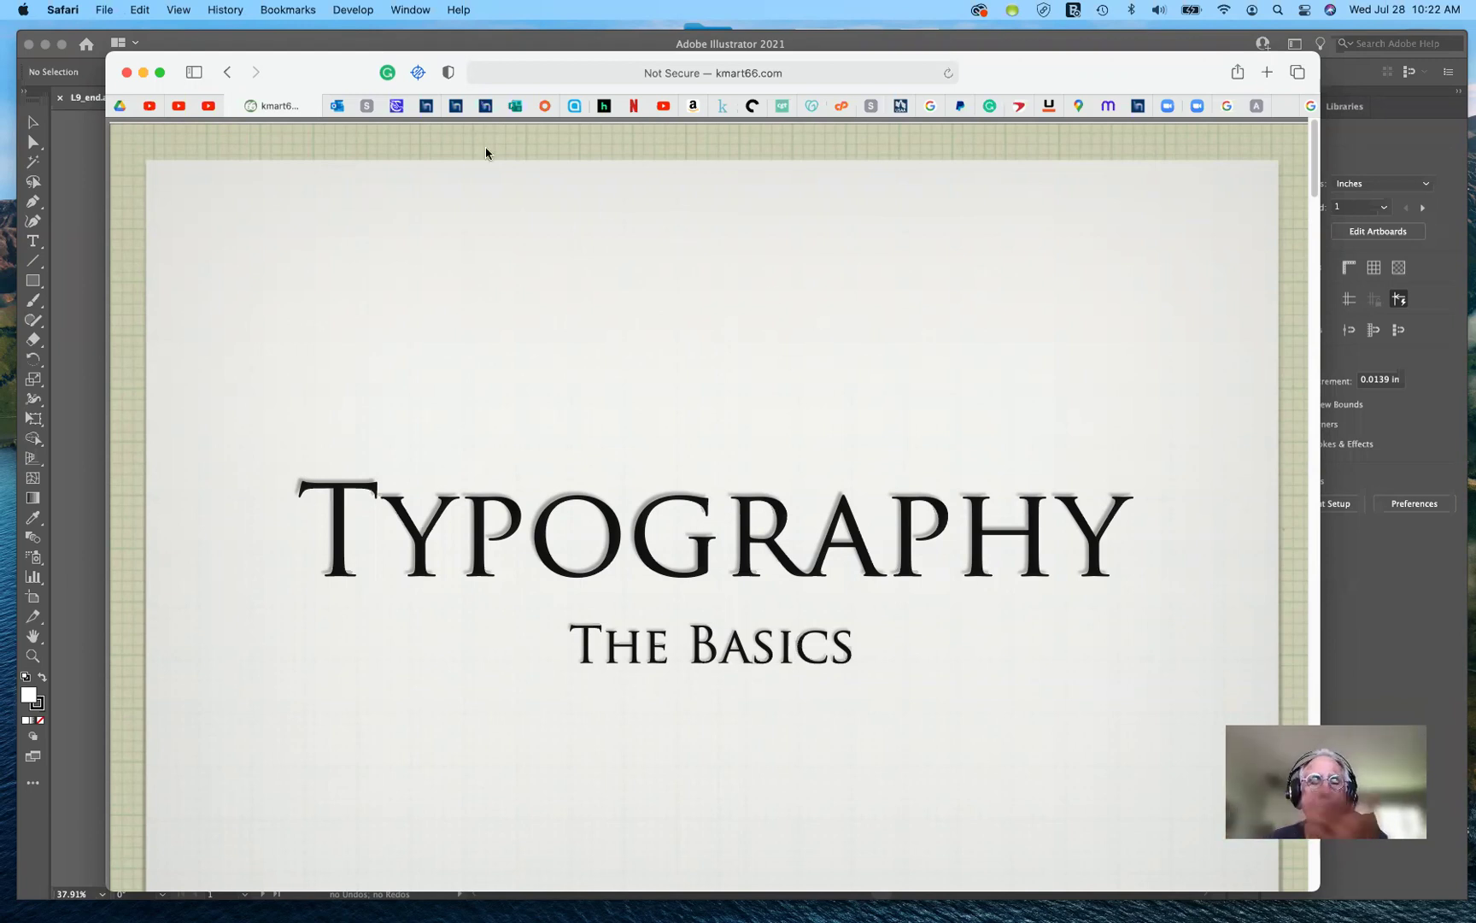
pyautogui.click(410, 10)
pyautogui.click(418, 12)
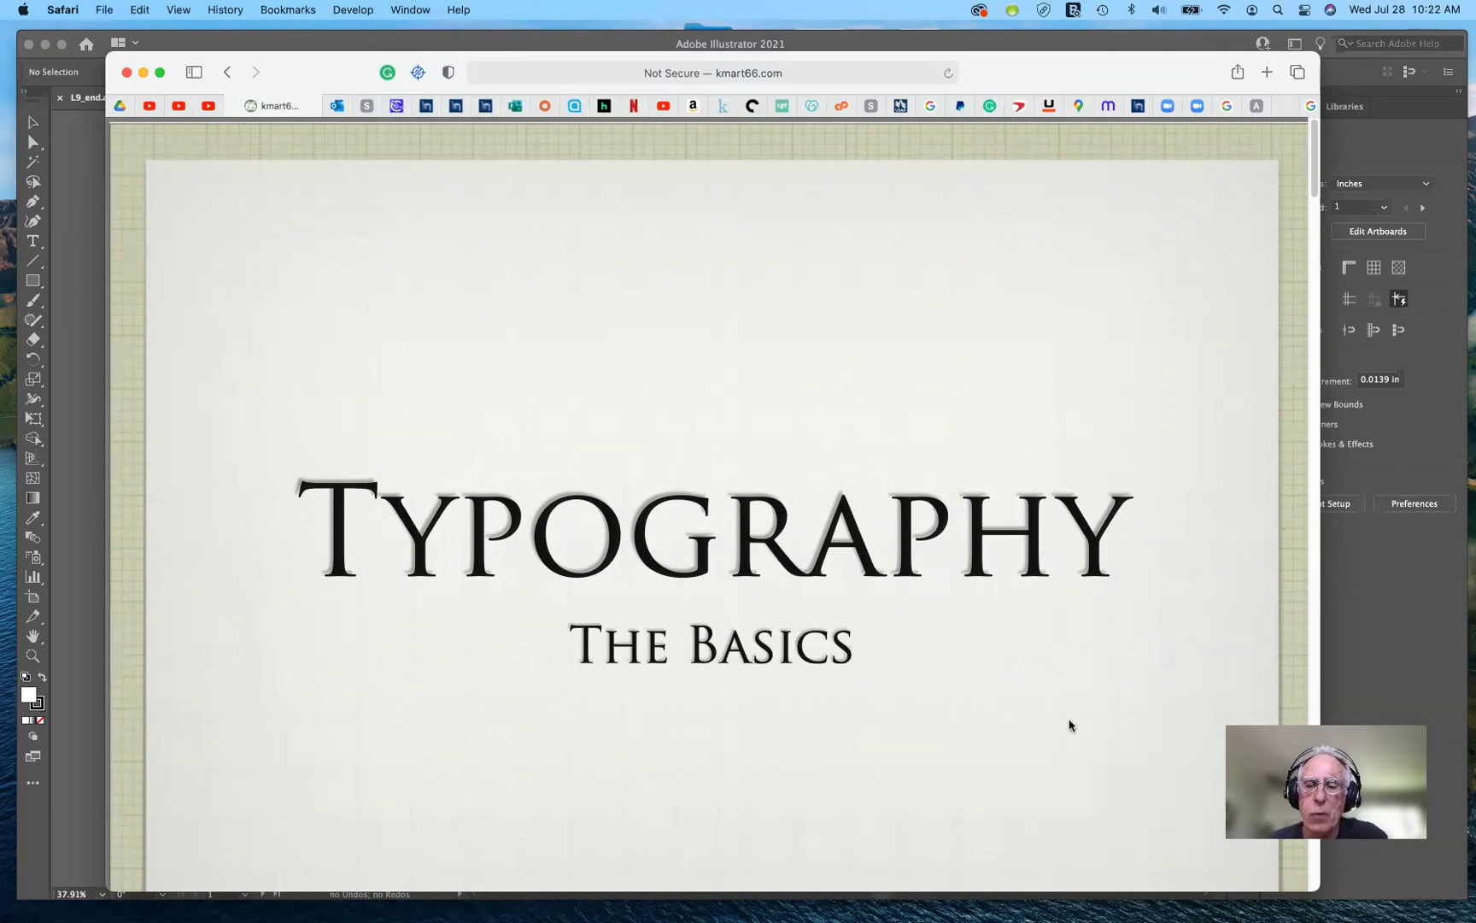
pyautogui.moveTo(1139, 88); pyautogui.dragTo(1136, 74)
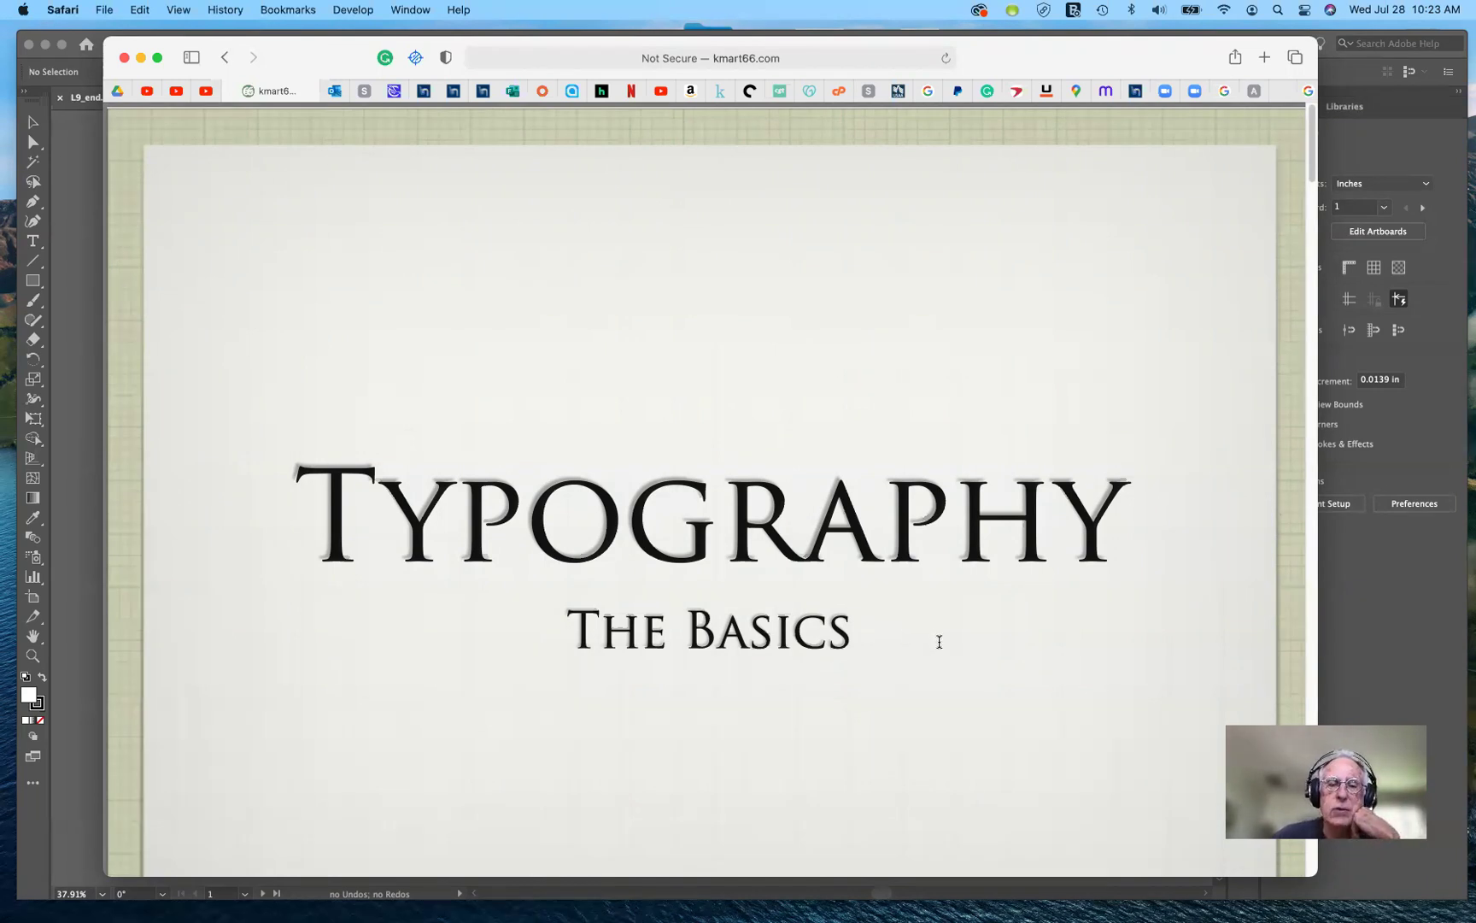
# - Scroll the kmart66.com slideshow down past the title slide to the typeface Categories slide
pyautogui.scroll(-15, 939, 641)
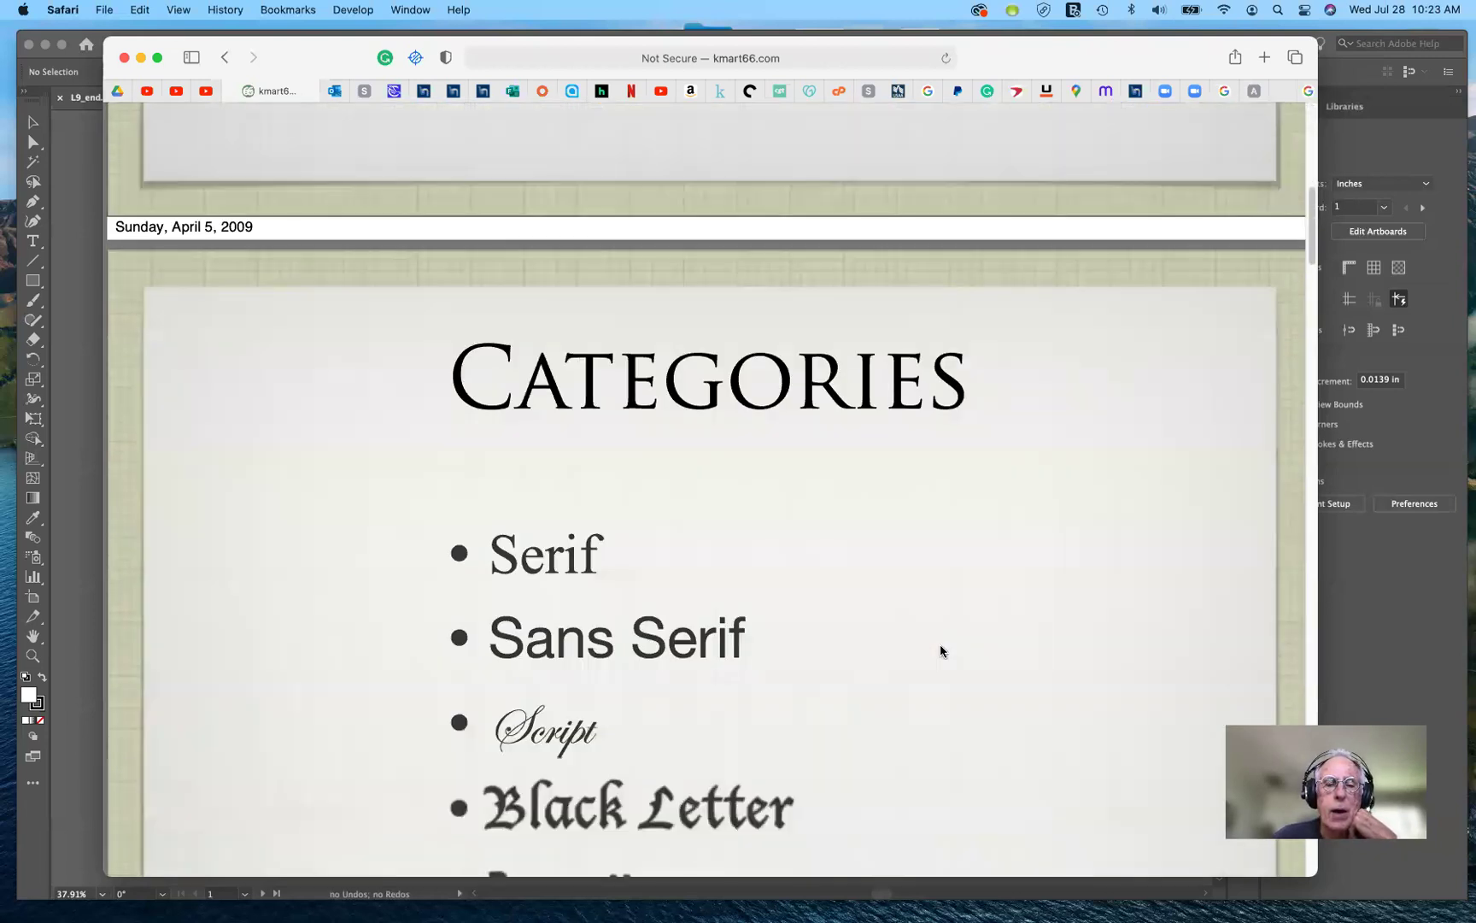
pyautogui.scroll(-1, 941, 651)
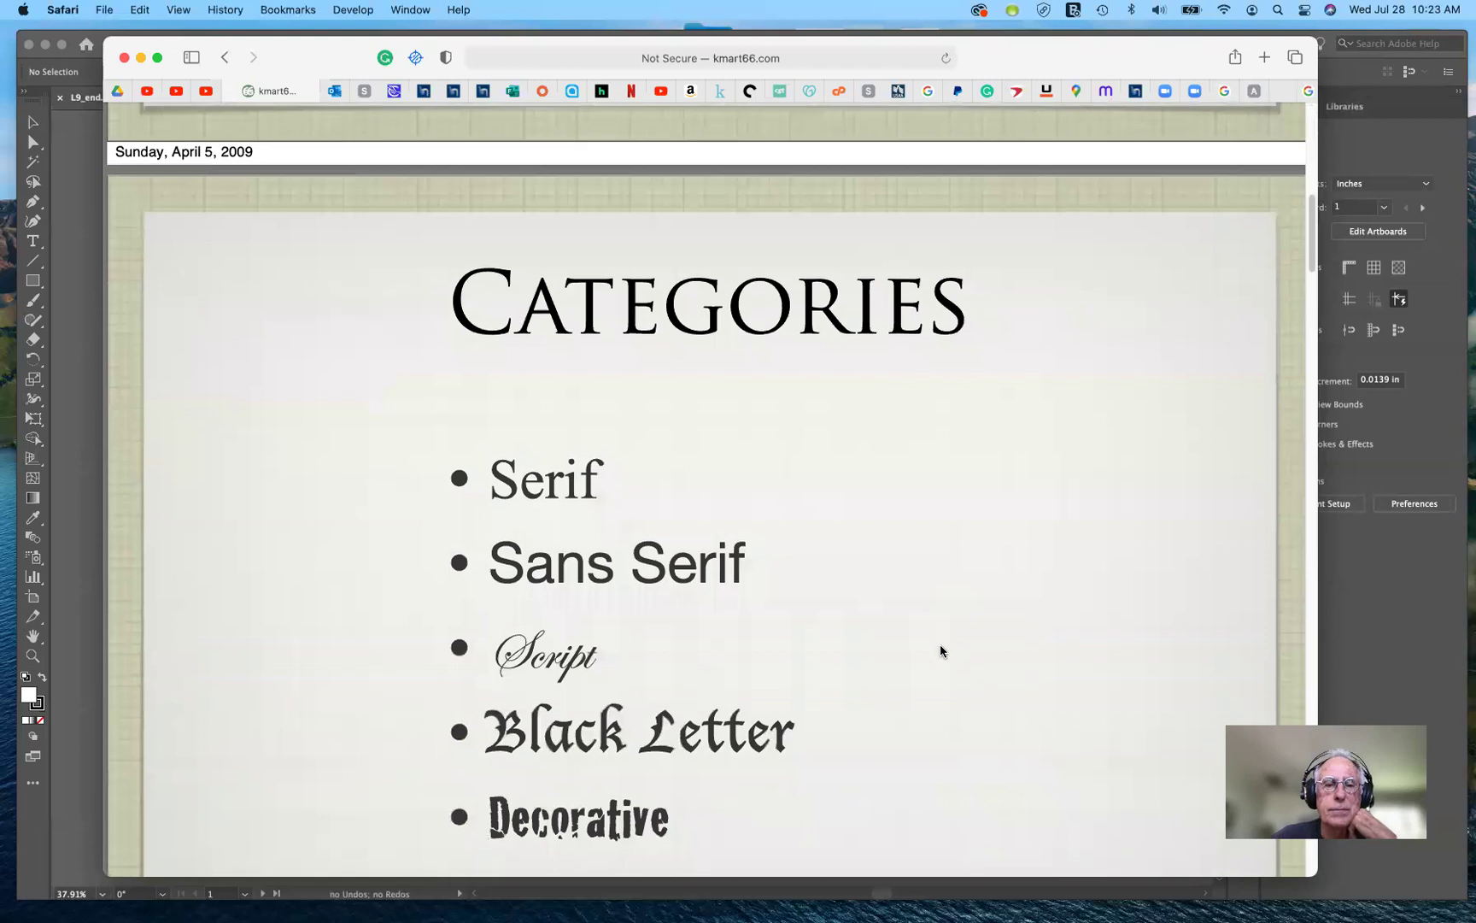
pyautogui.scroll(-1, 940, 651)
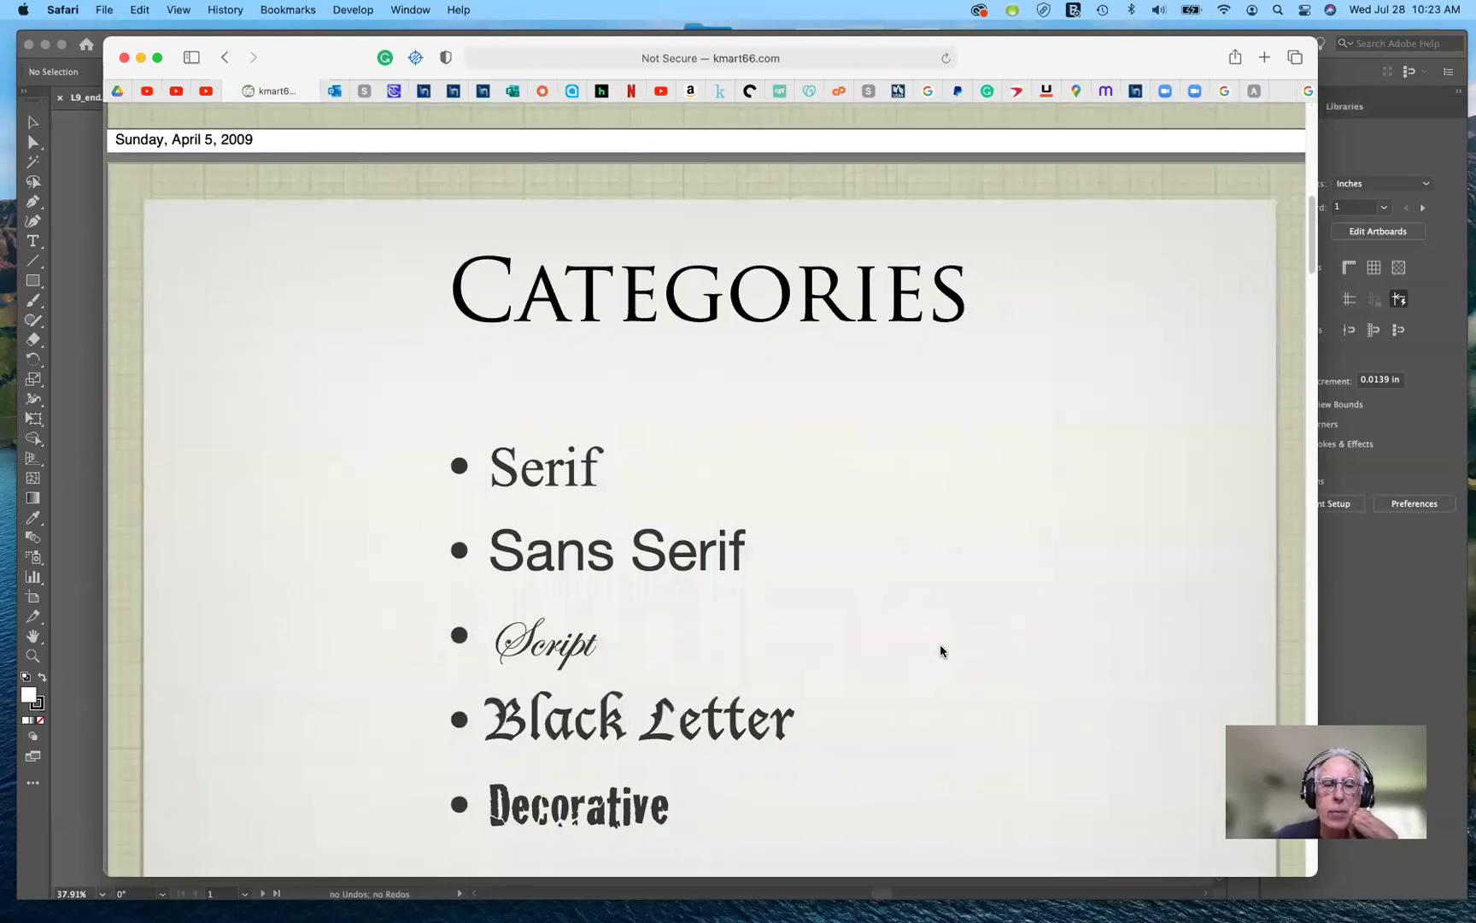
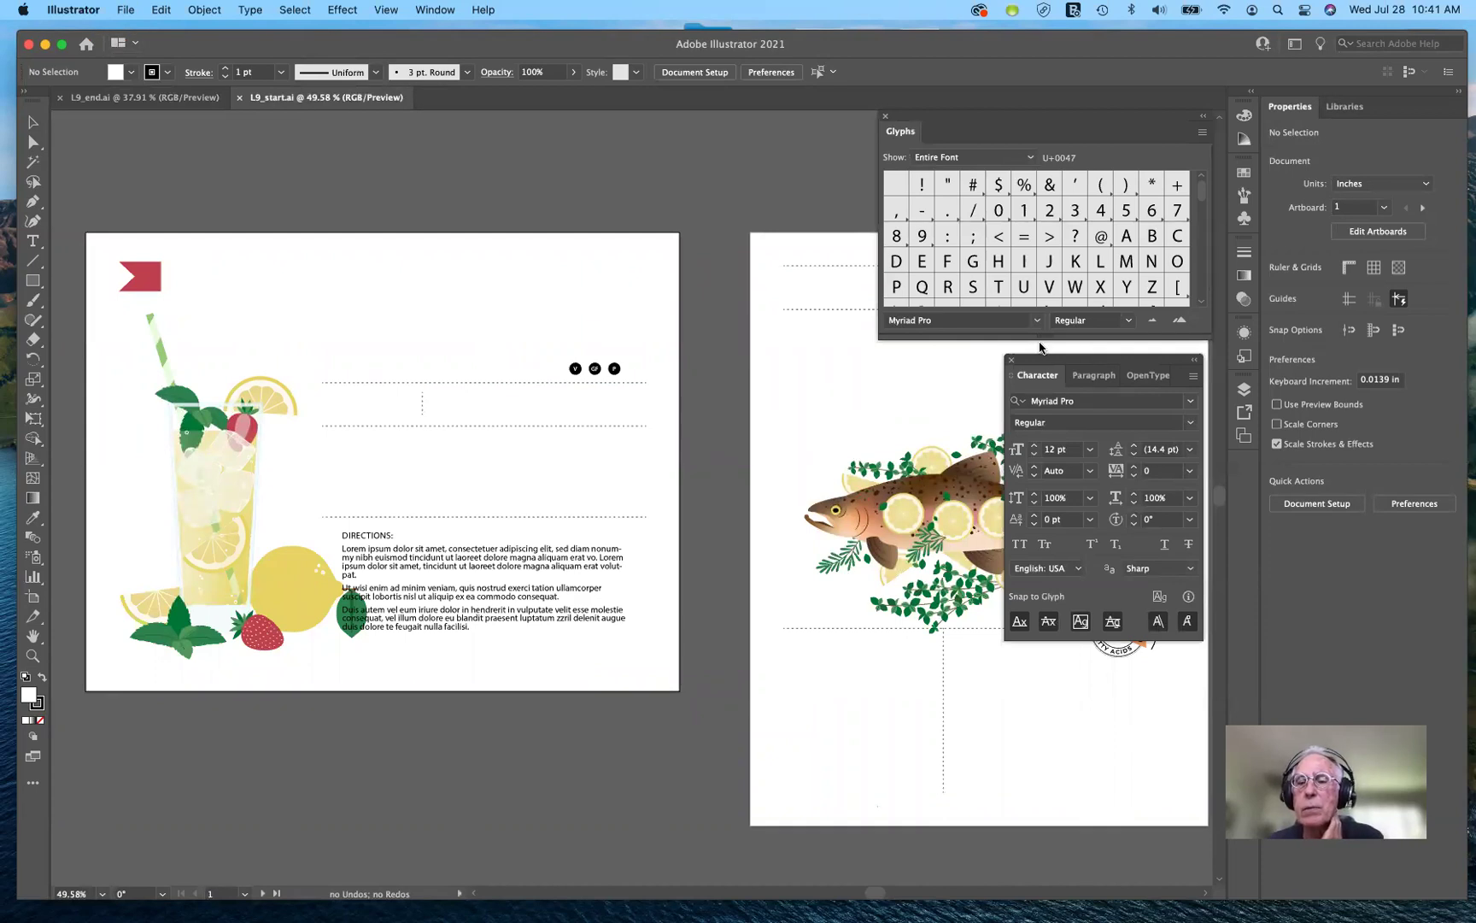
# - Move the Character panel aside and bring up the New Document dialog
pyautogui.moveTo(1037, 374); pyautogui.dragTo(1020, 515)
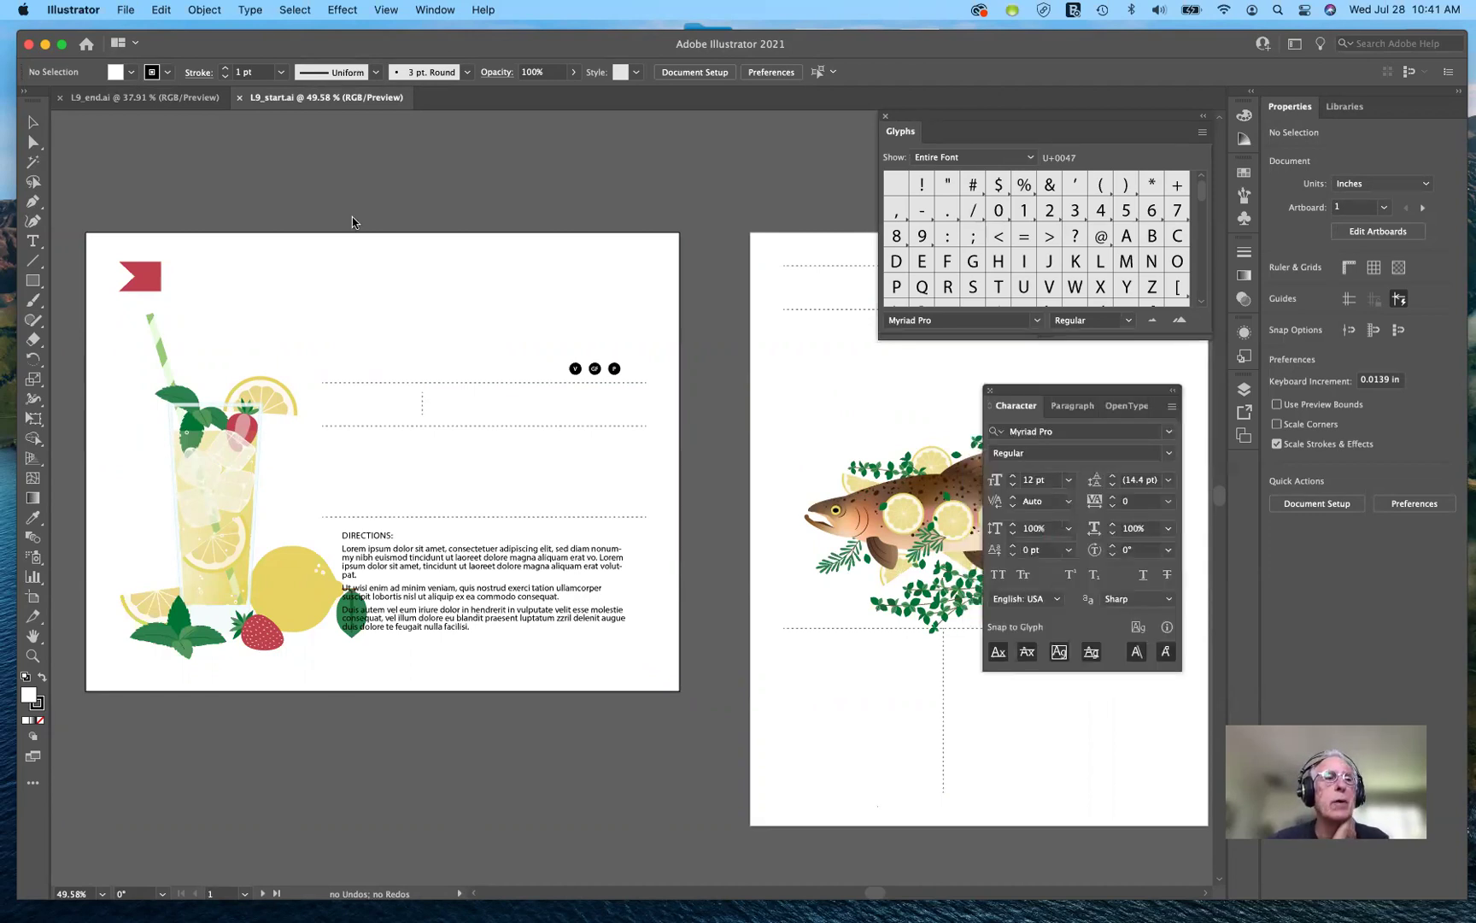
pyautogui.click(125, 11)
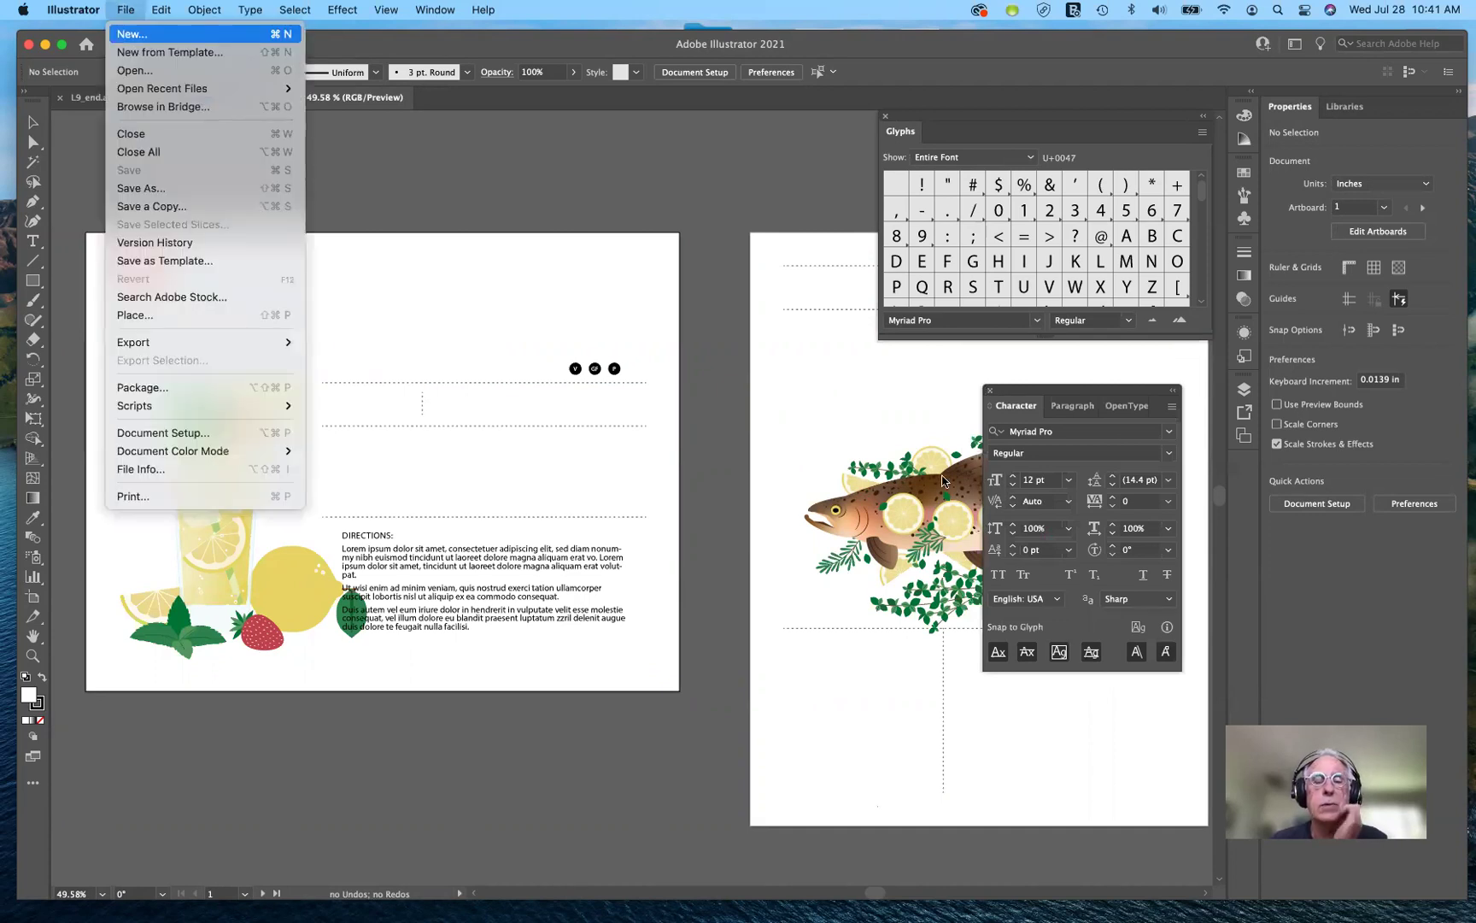
pyautogui.click(872, 476)
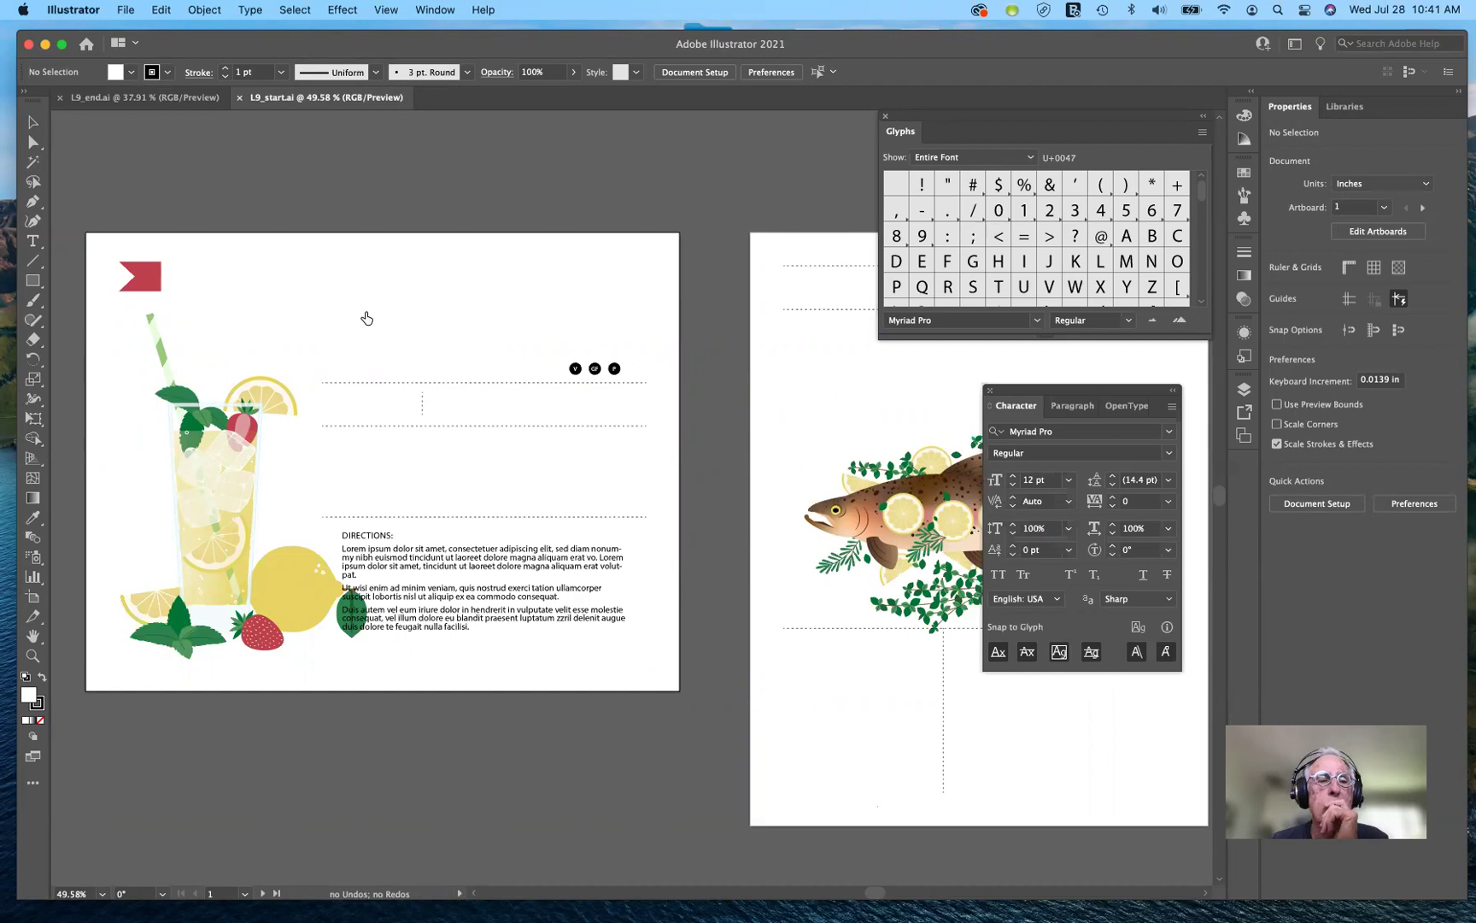
pyautogui.press('super+n')
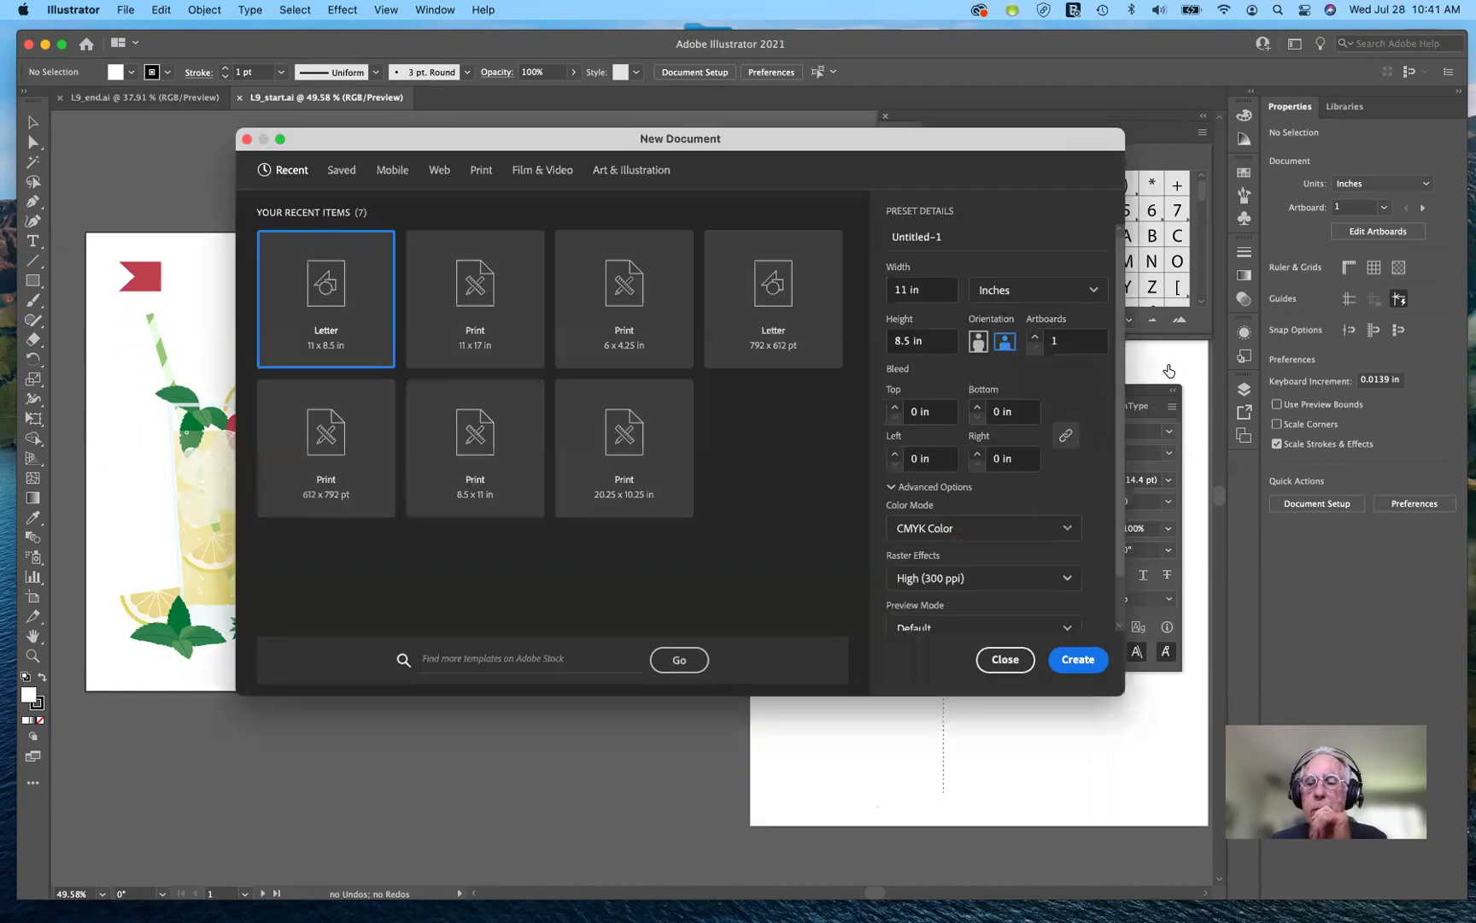
# - Create a new Letter 11 x 8.5 in CMYK document, Untitled-1
pyautogui.click(1072, 664)
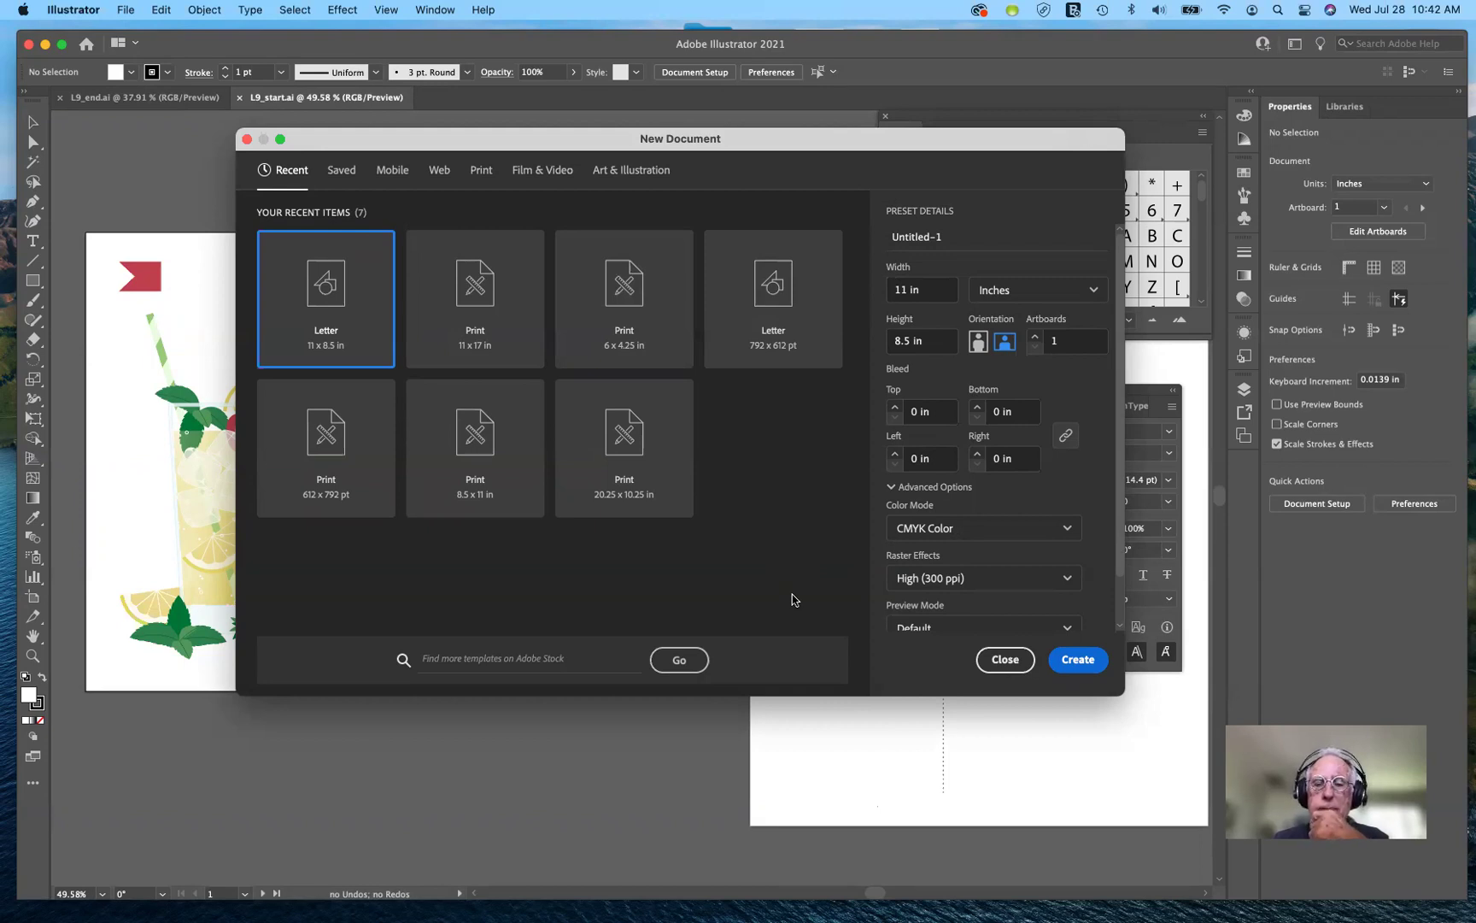
pyautogui.press('Return')
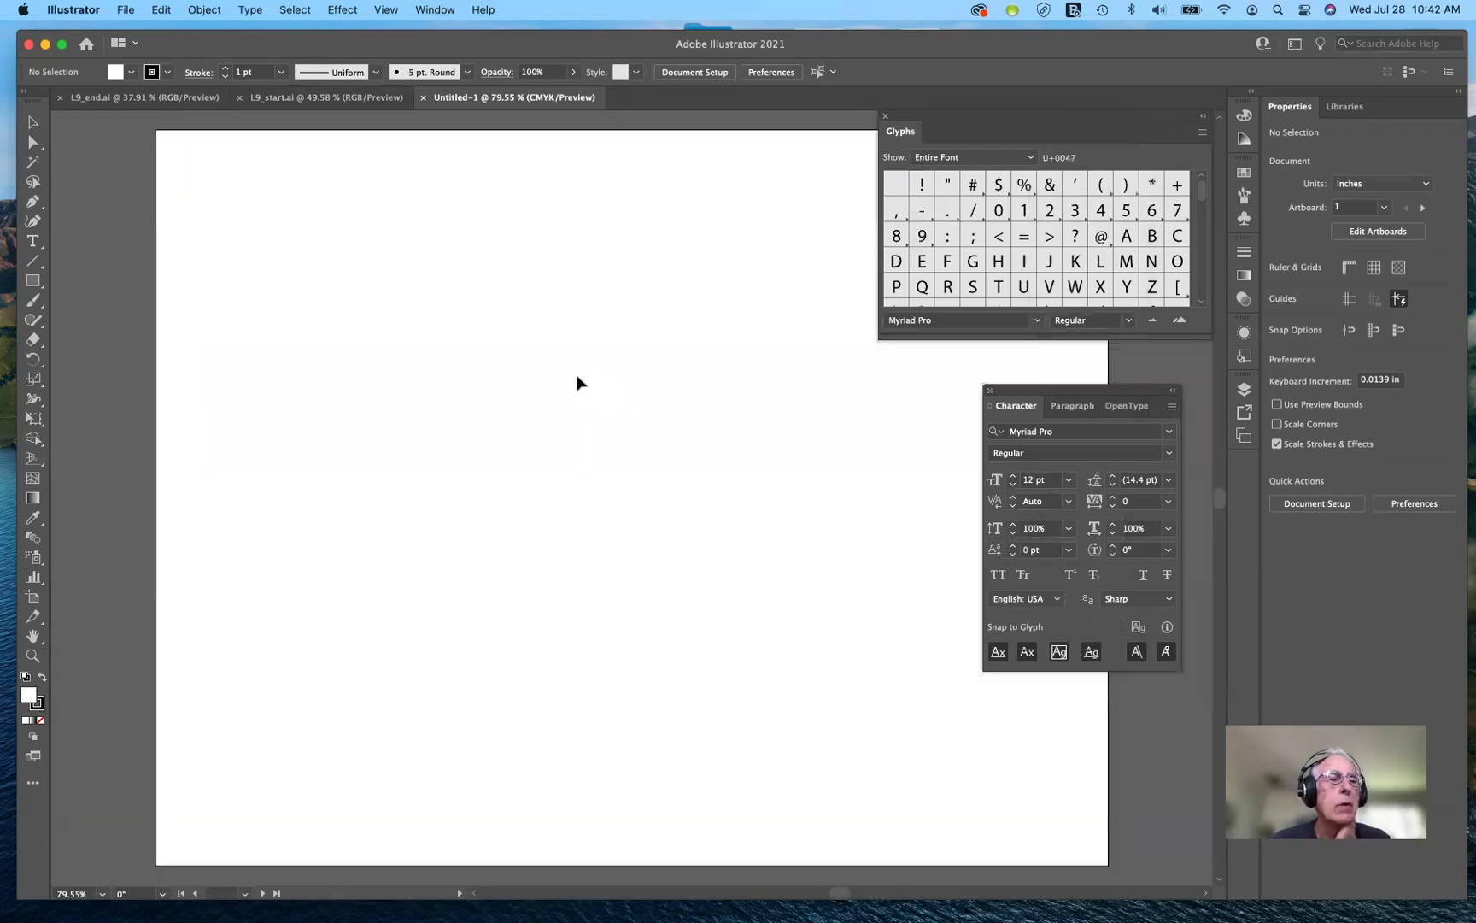
# - Tear the Type tool variants off into a floating panel and park it out of the way
pyautogui.click(37, 245)
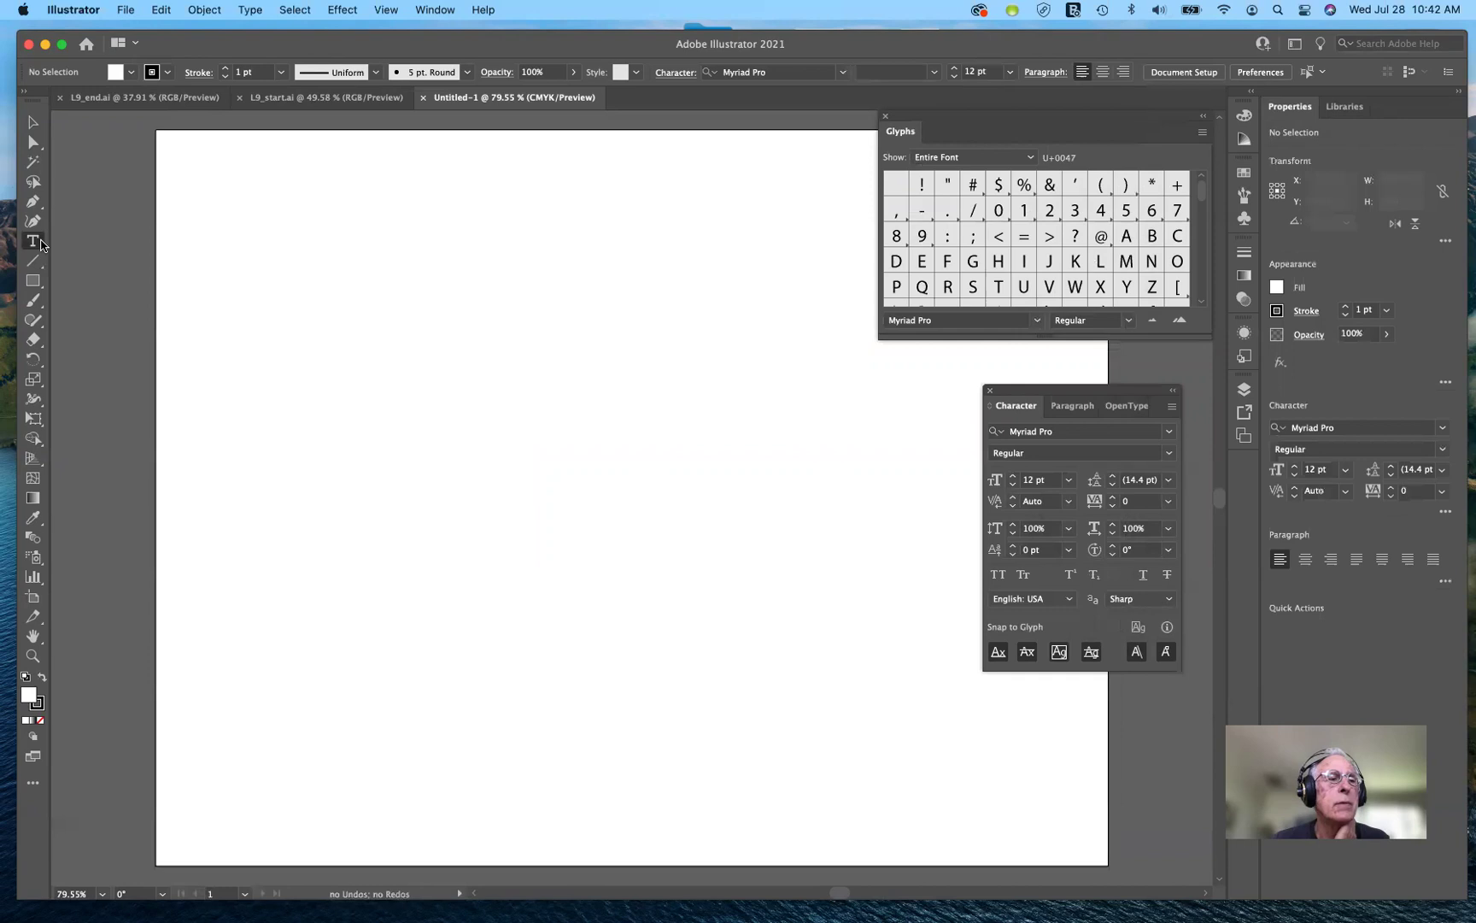
pyautogui.click(34, 244)
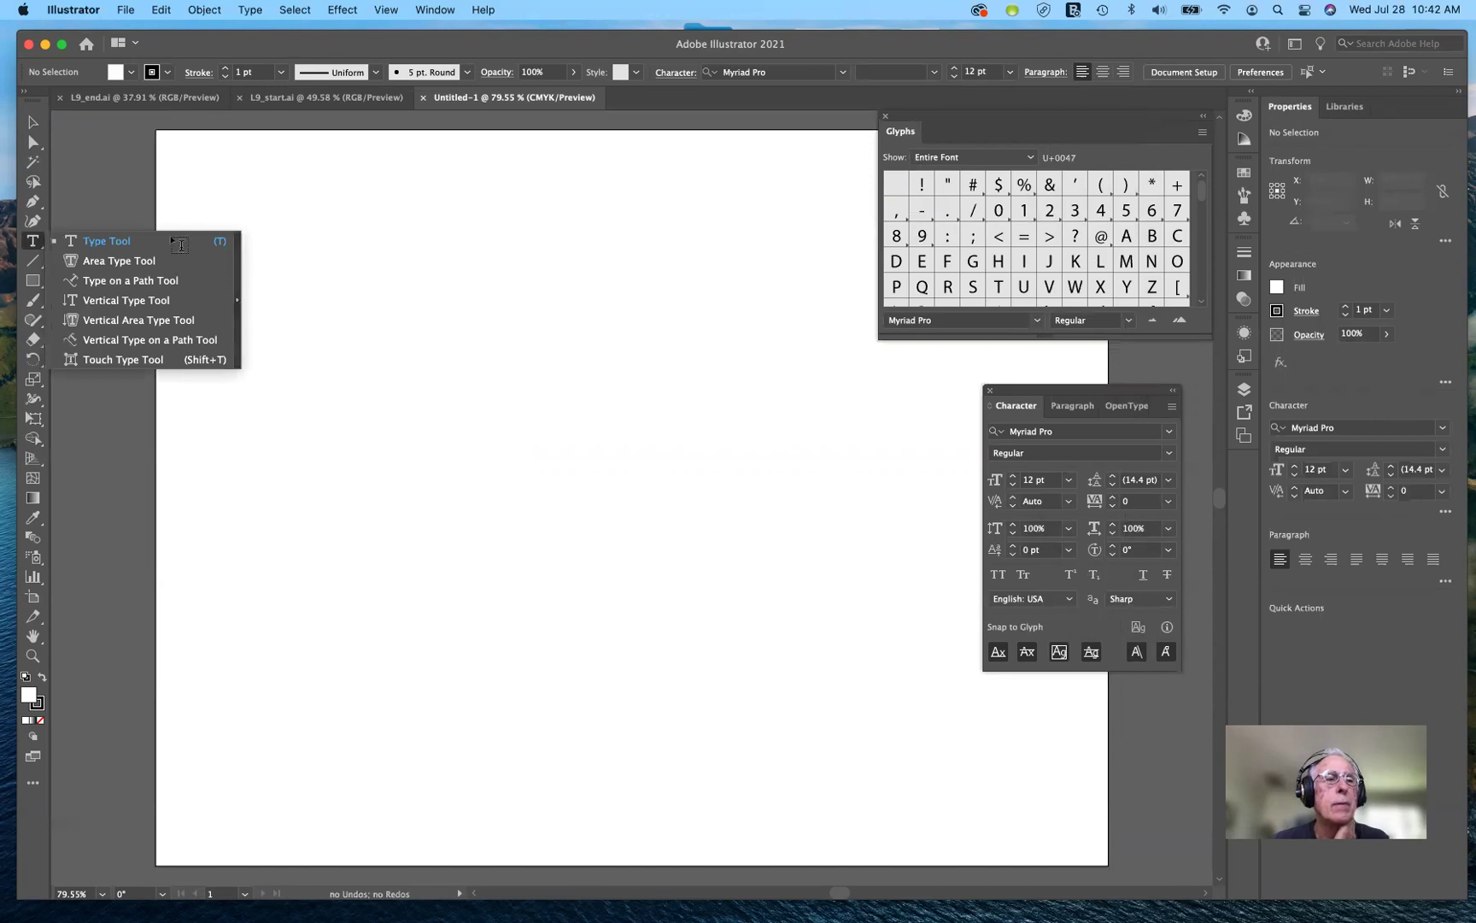
pyautogui.click(236, 299)
pyautogui.moveTo(186, 261); pyautogui.dragTo(292, 207)
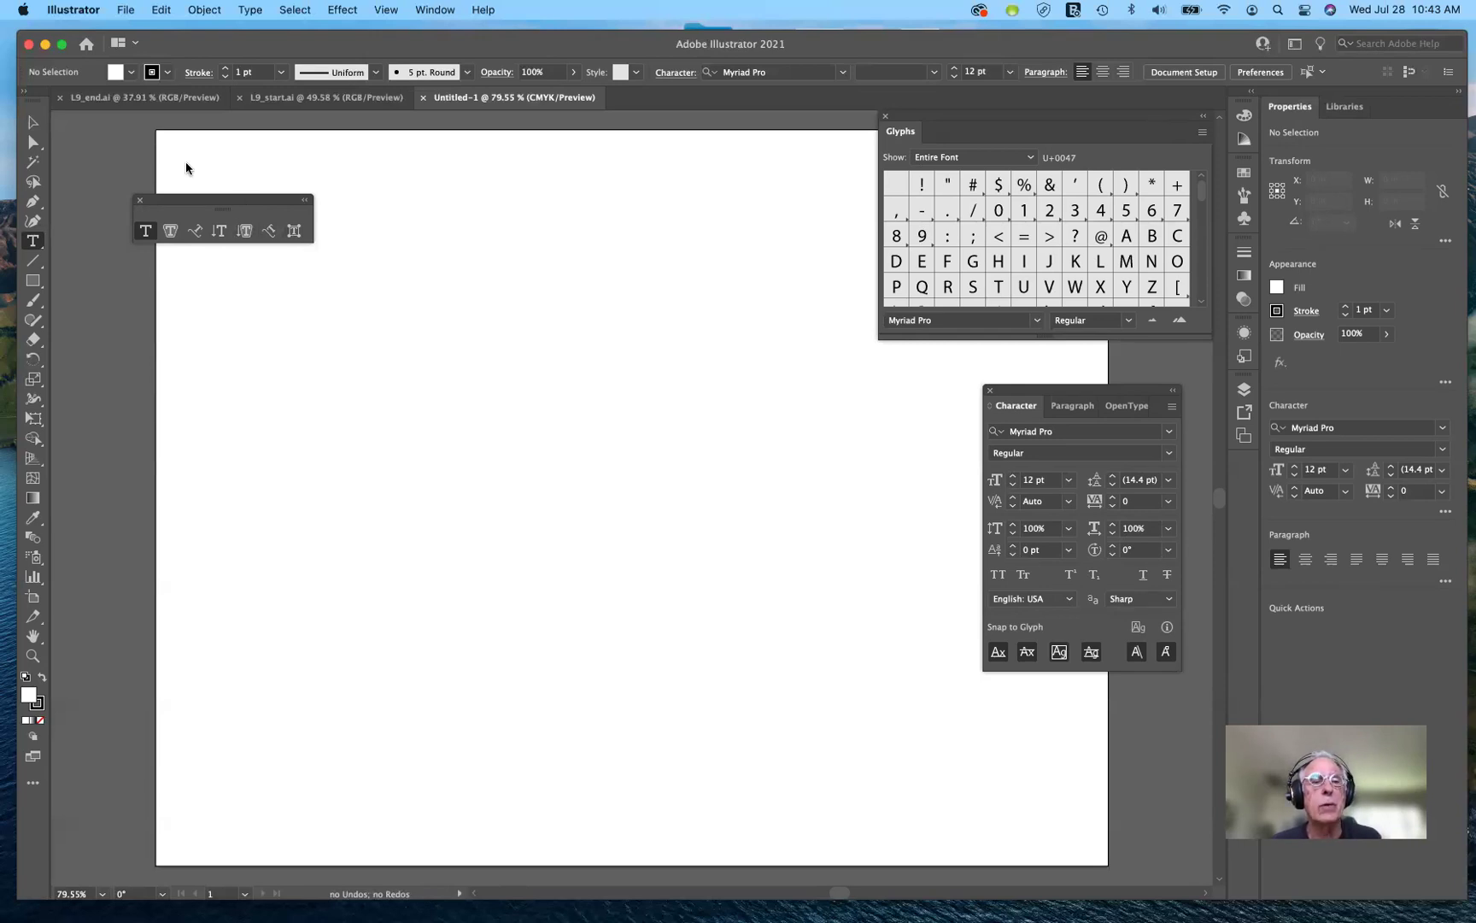
pyautogui.moveTo(186, 200); pyautogui.dragTo(124, 166)
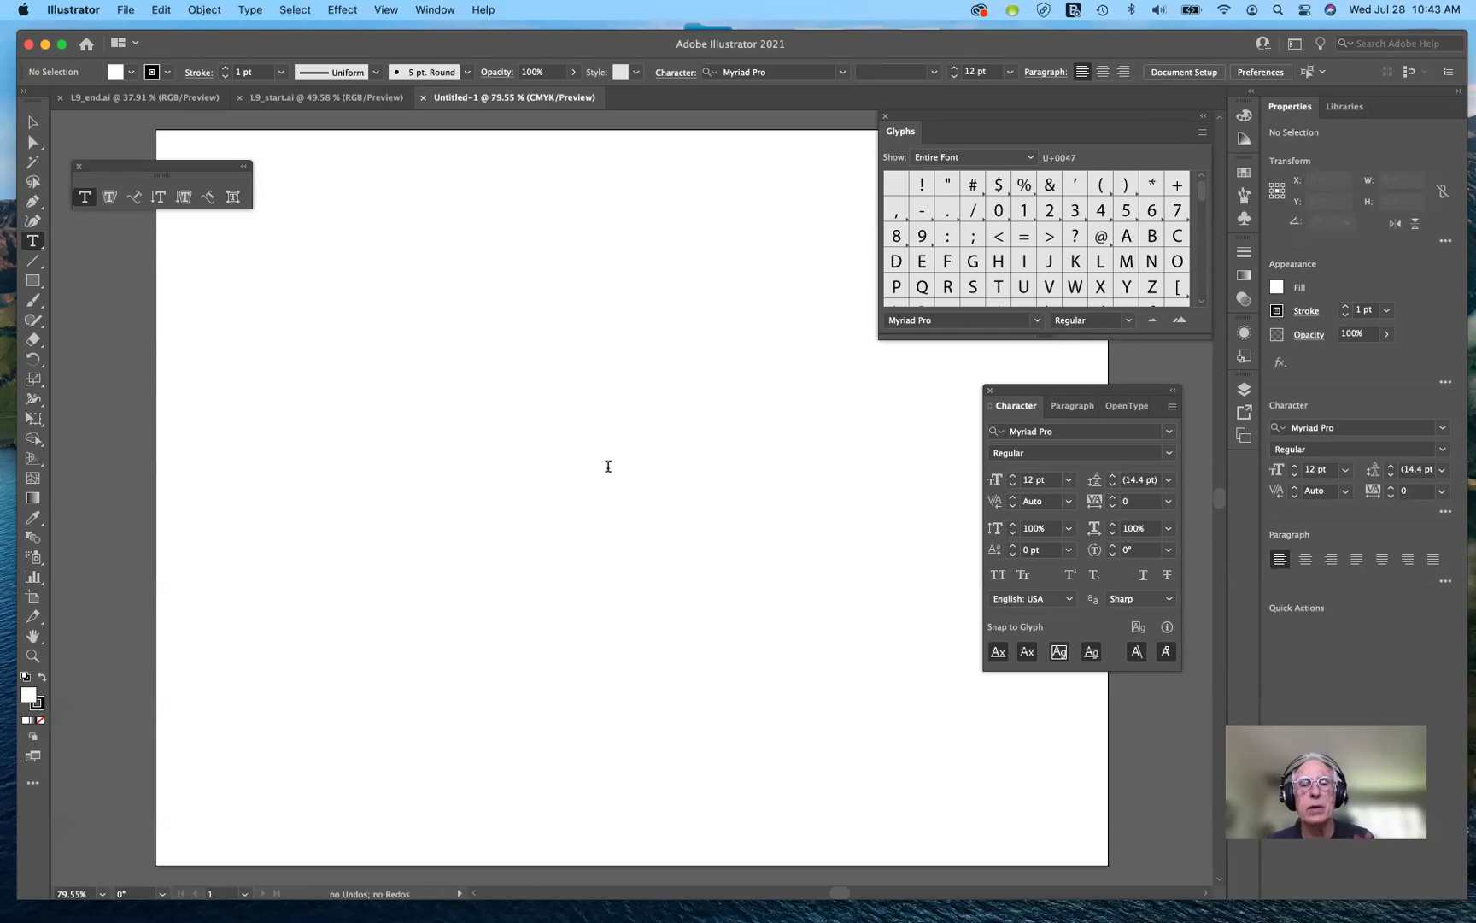
# - Place 'Lorem ipsum' point type on the artboard and zoom to 150% on it
pyautogui.click(585, 373)
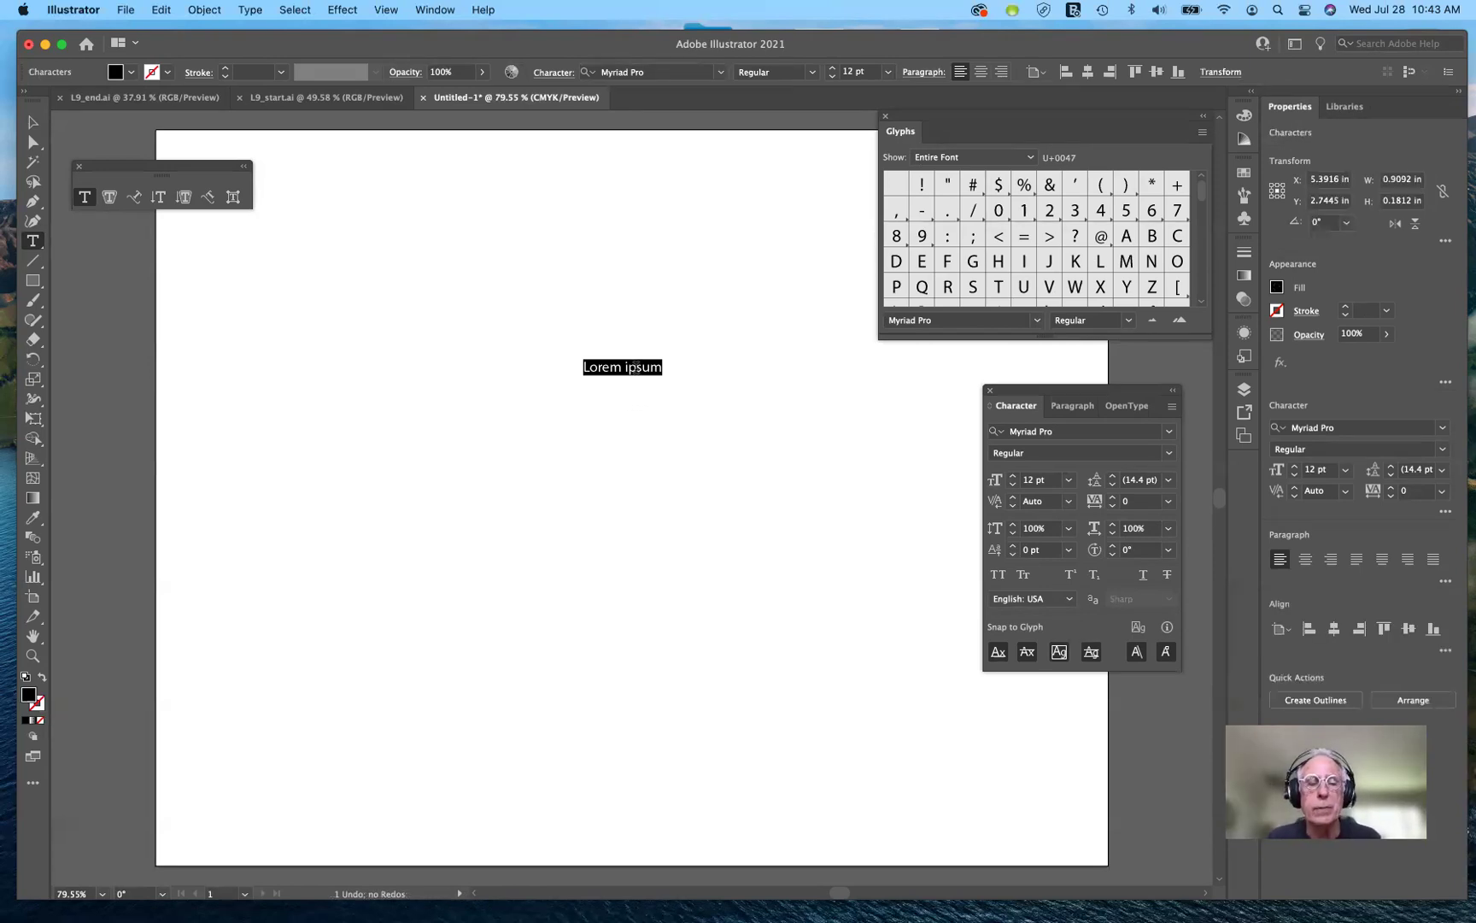
pyautogui.scroll(1, 637, 367)
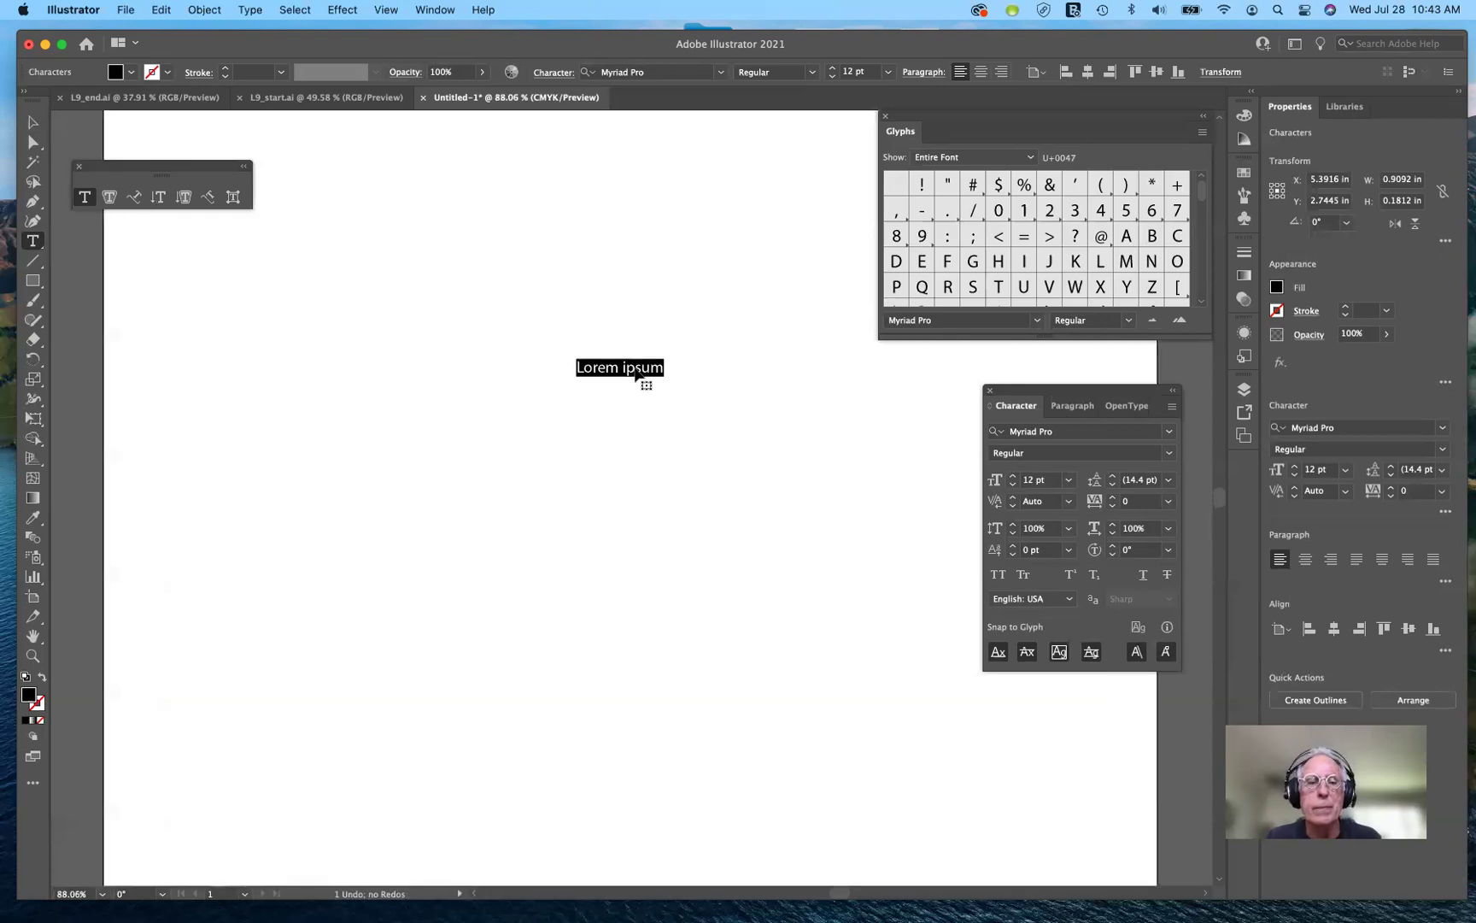
pyautogui.press('super')
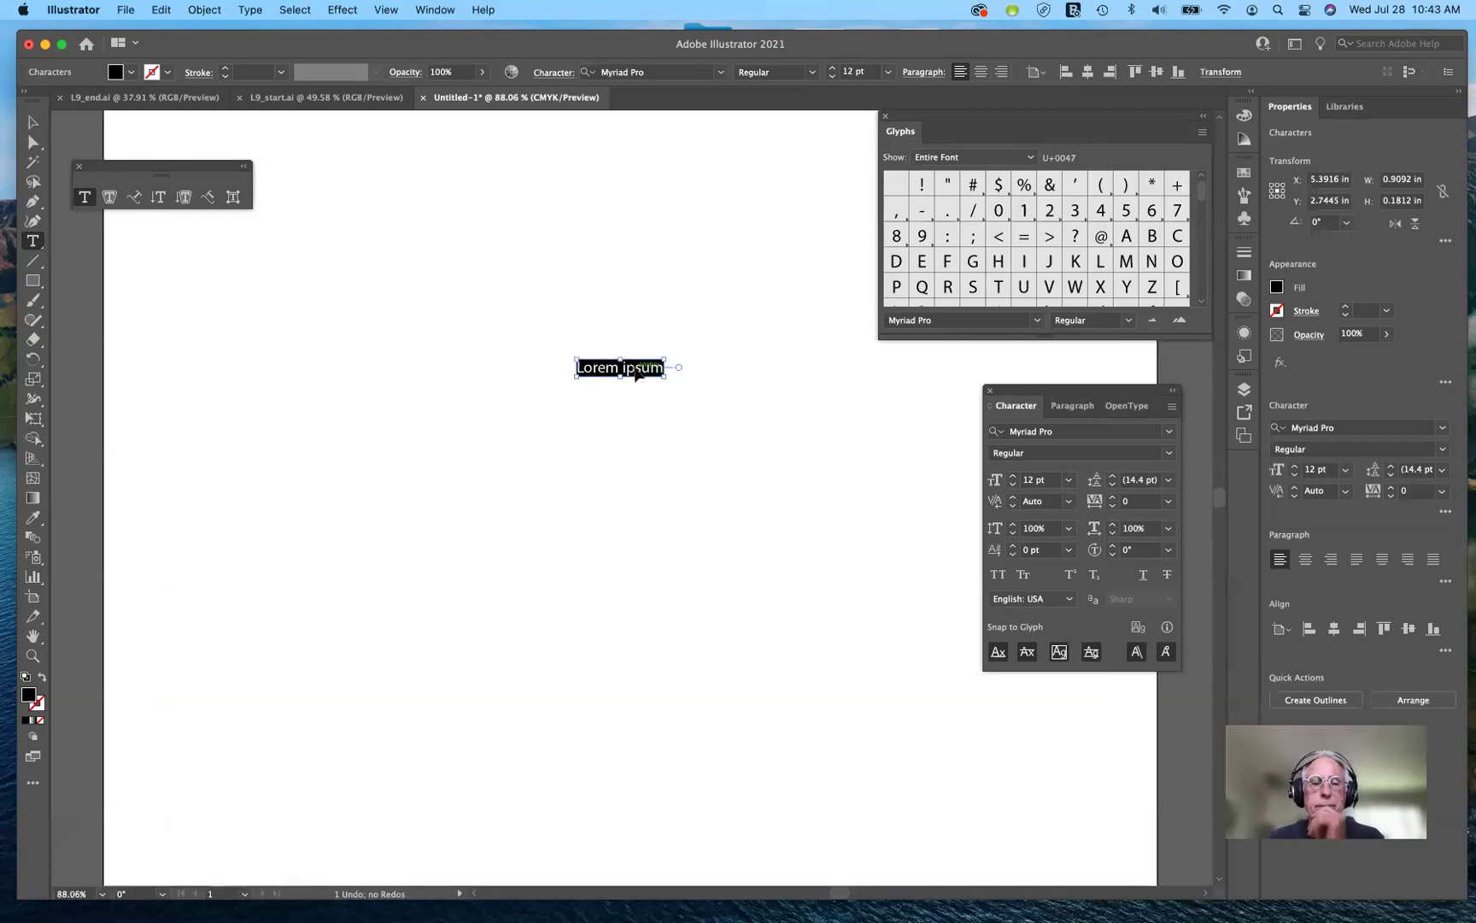
pyautogui.press('super+equal')
pyautogui.press('super+equal')
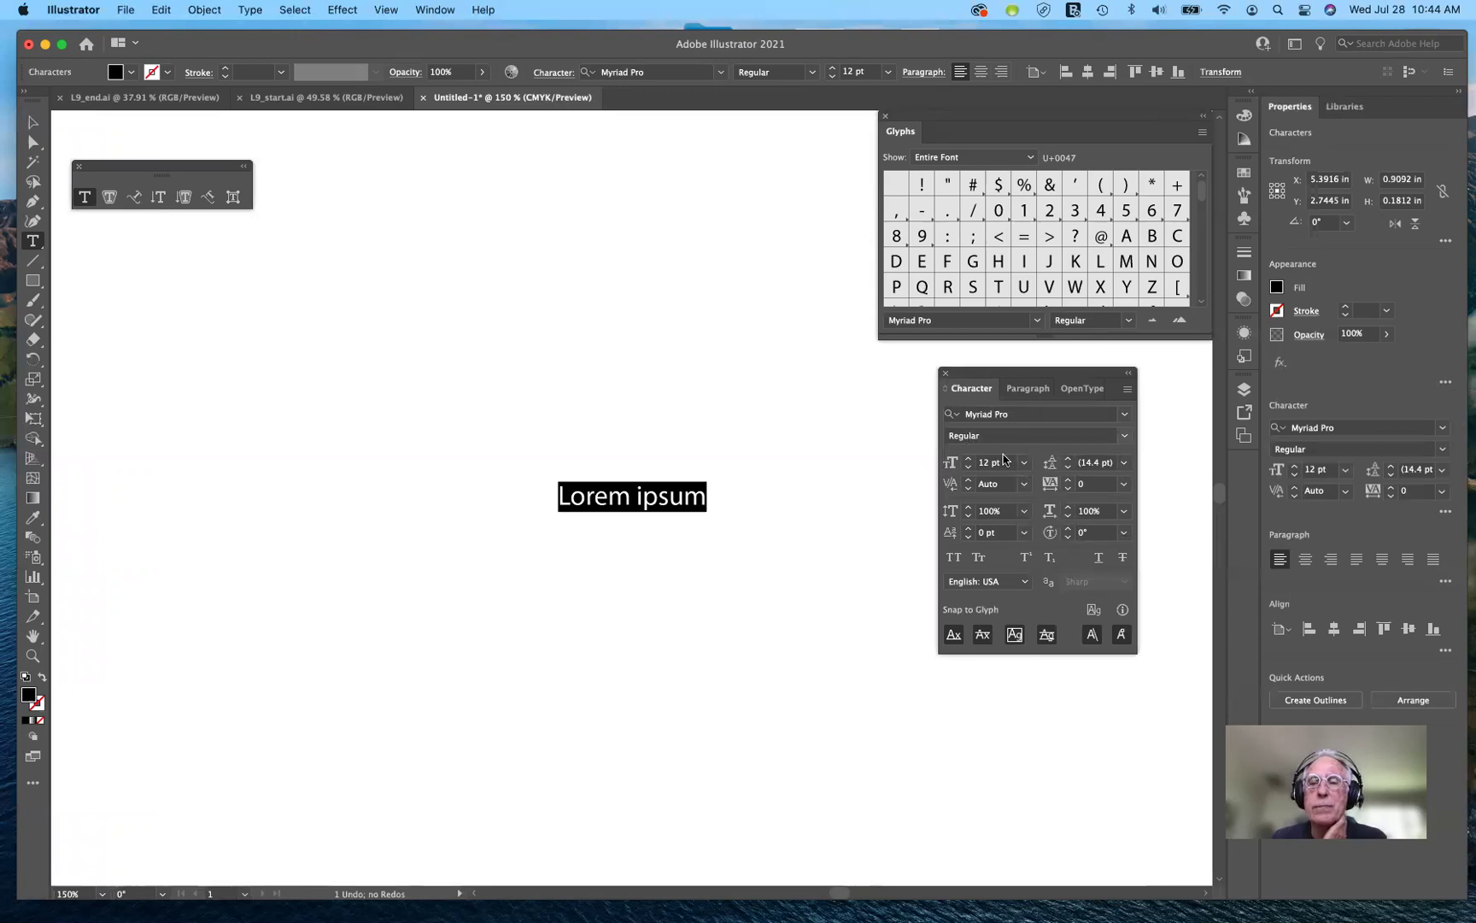
# - Live-preview fonts such as Cooper Black and Arial on the text, then reveal the font filters
pyautogui.click(1126, 418)
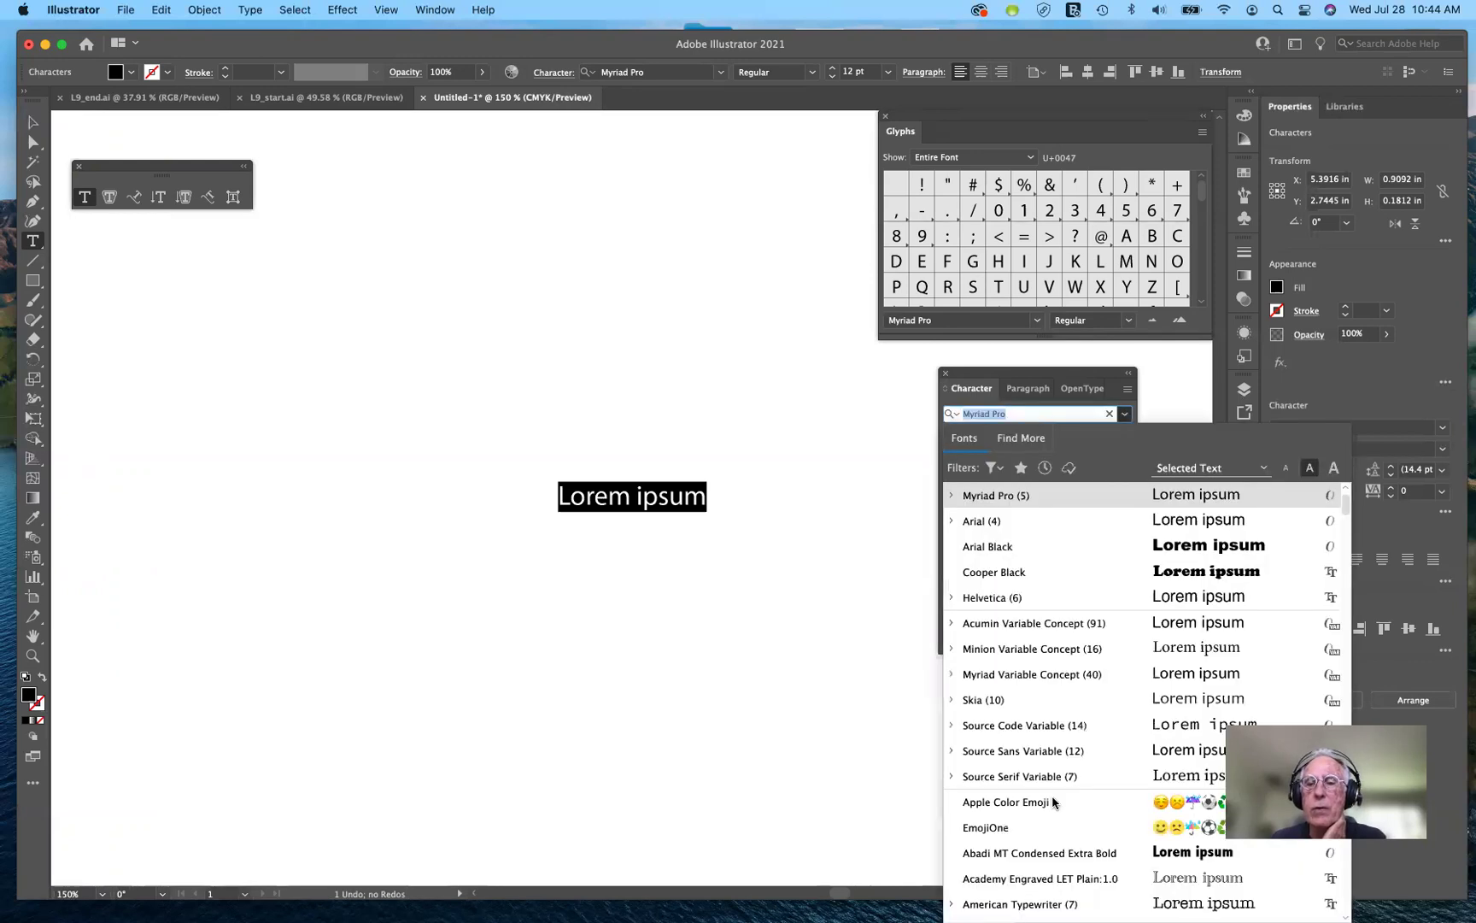
pyautogui.click(1124, 416)
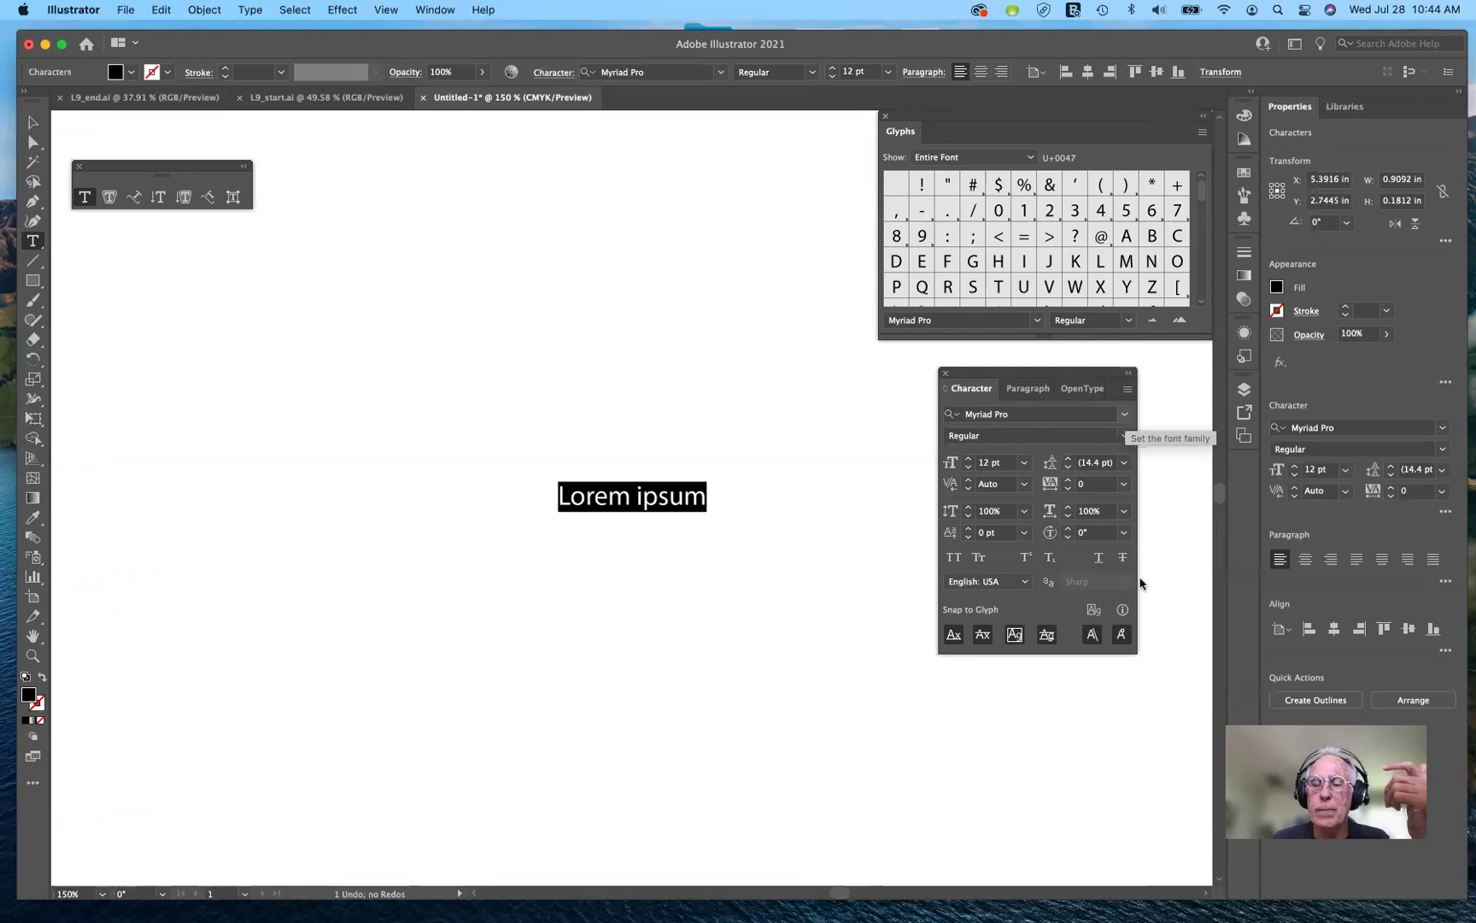
pyautogui.press('super+alt+shift+m')
pyautogui.scroll(1, 1136, 580)
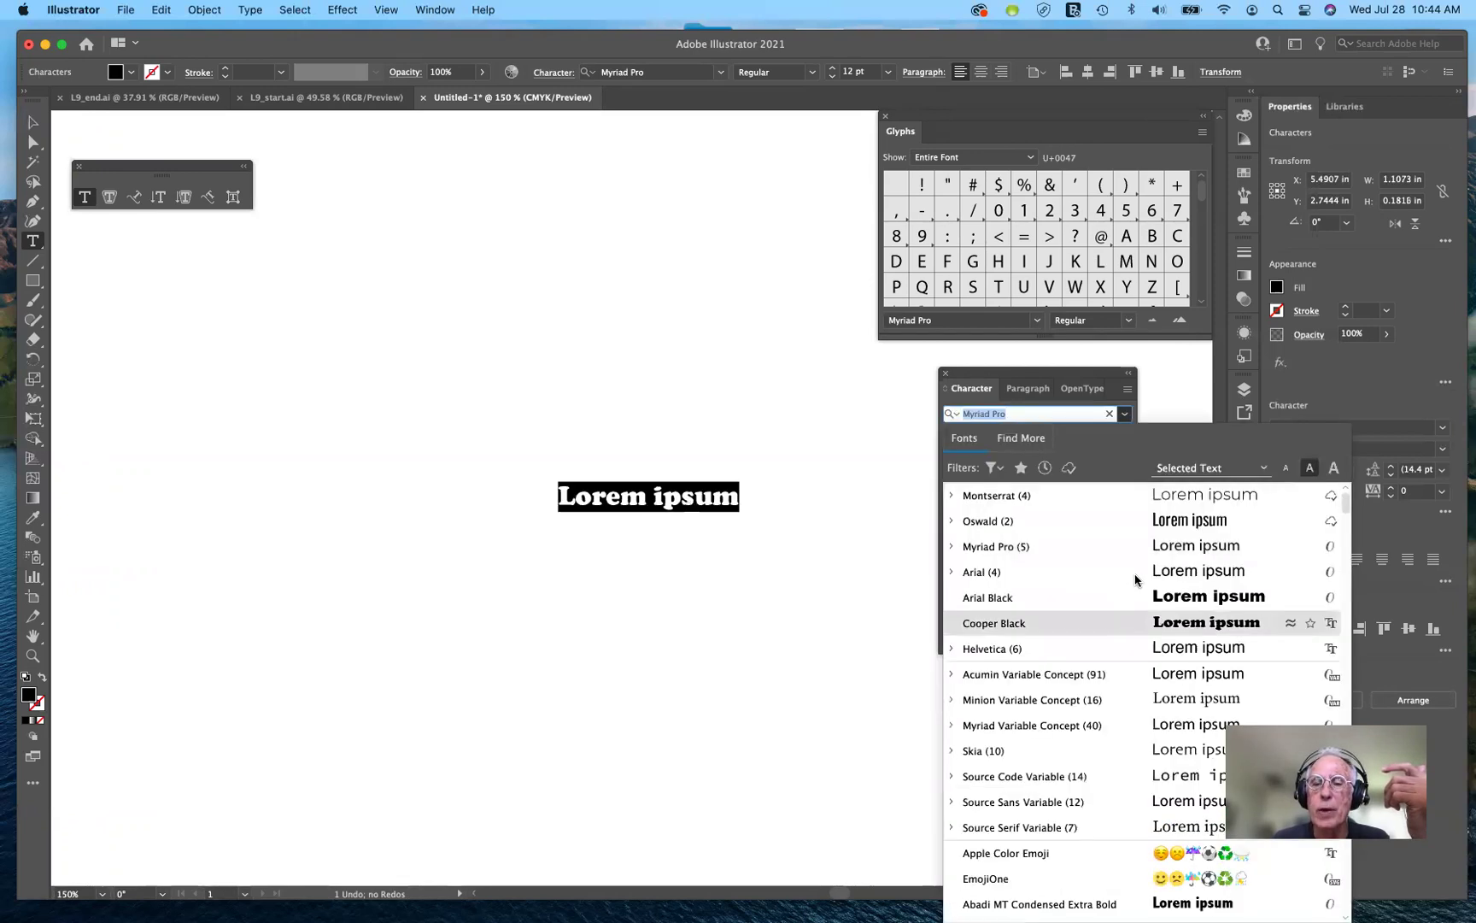
pyautogui.scroll(-2, 1136, 580)
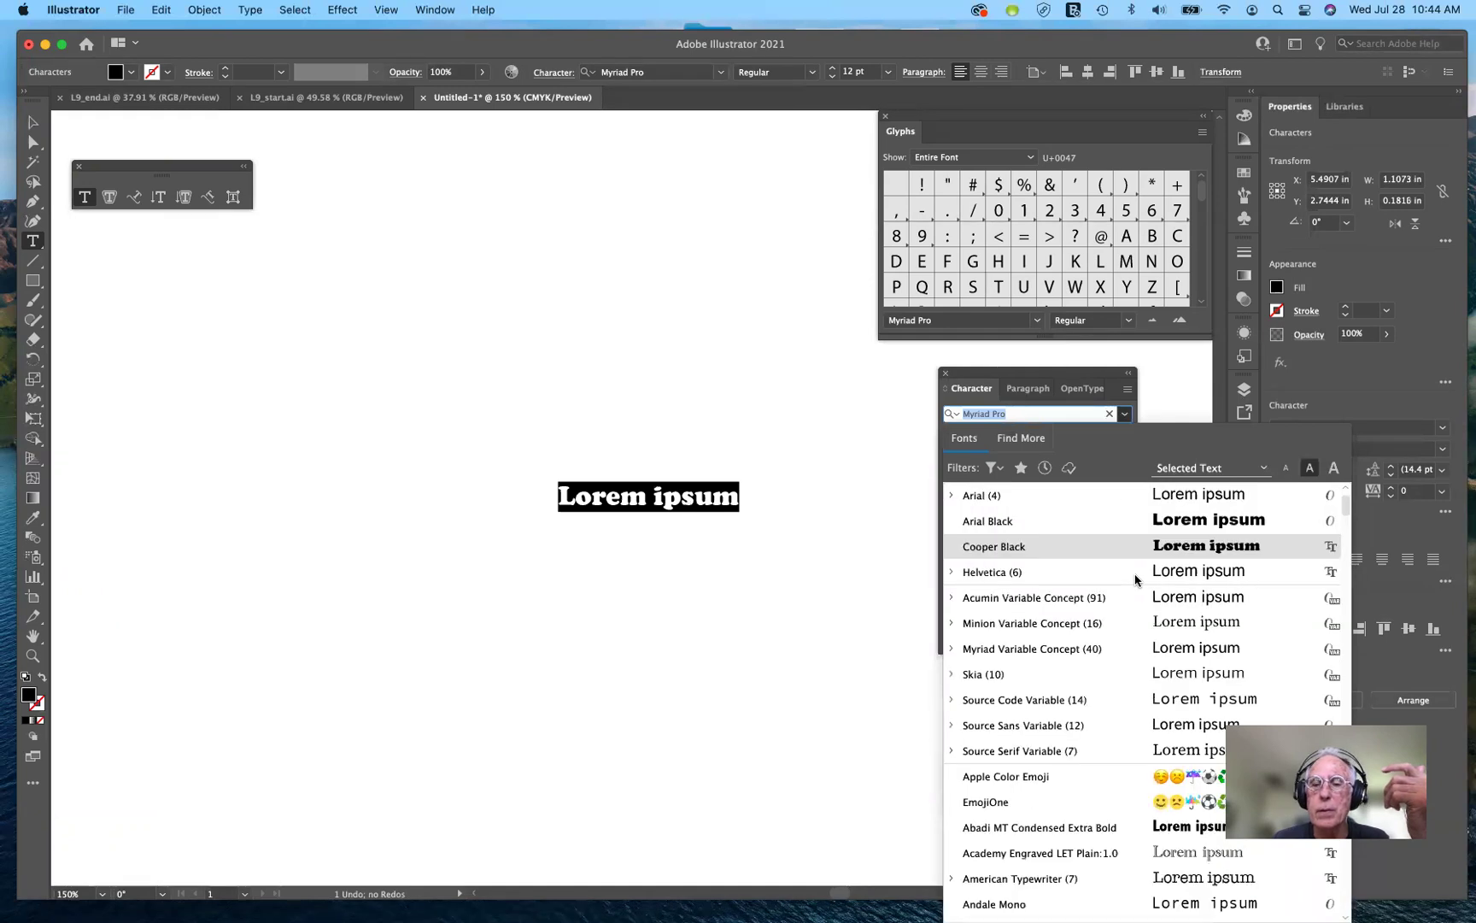
pyautogui.scroll(2, 1135, 580)
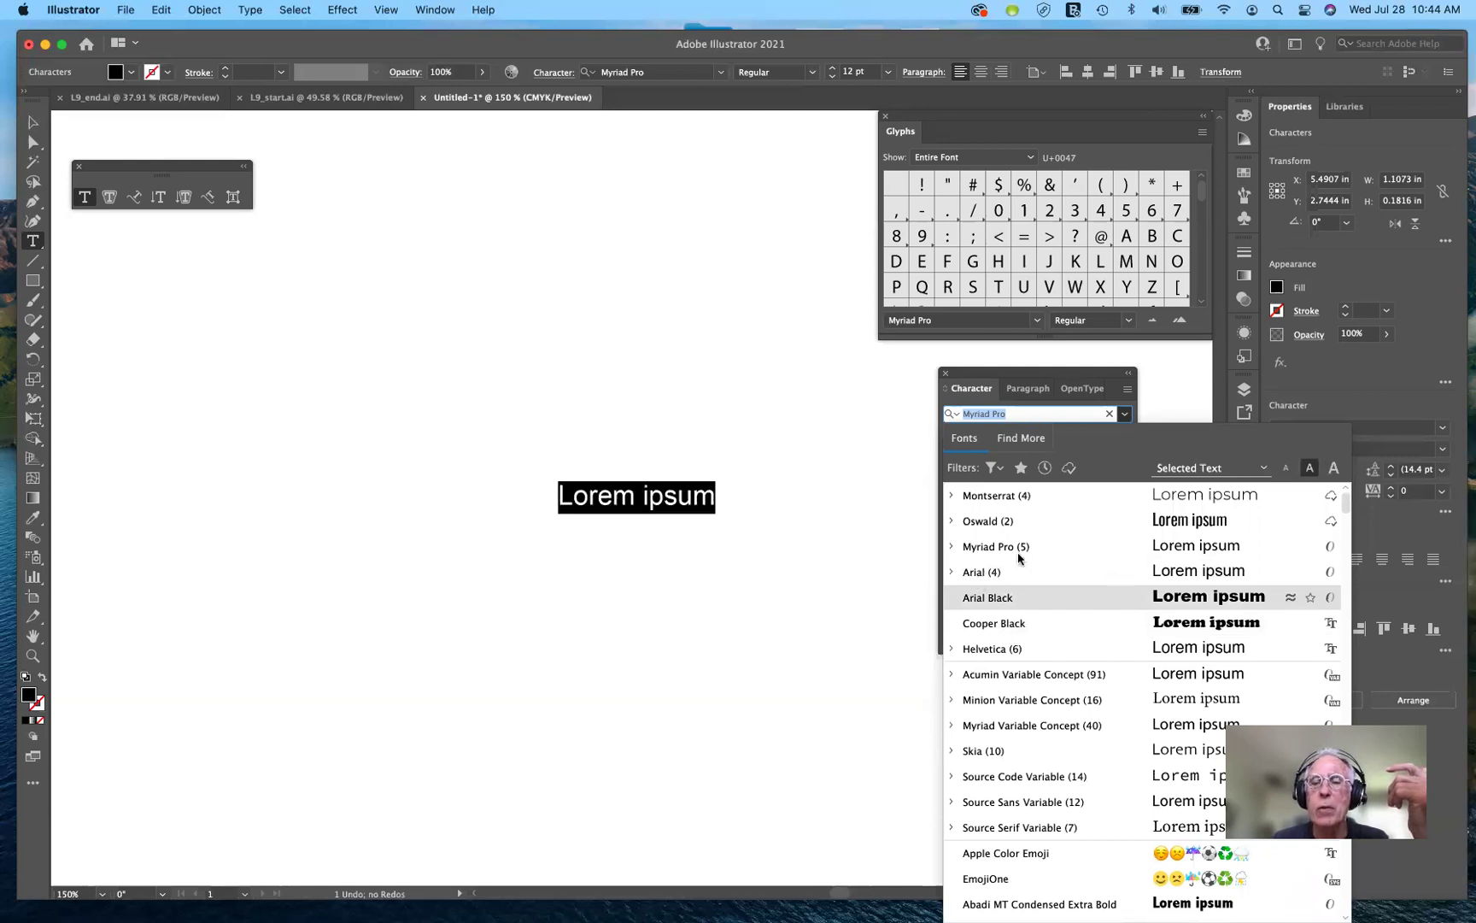
pyautogui.click(996, 468)
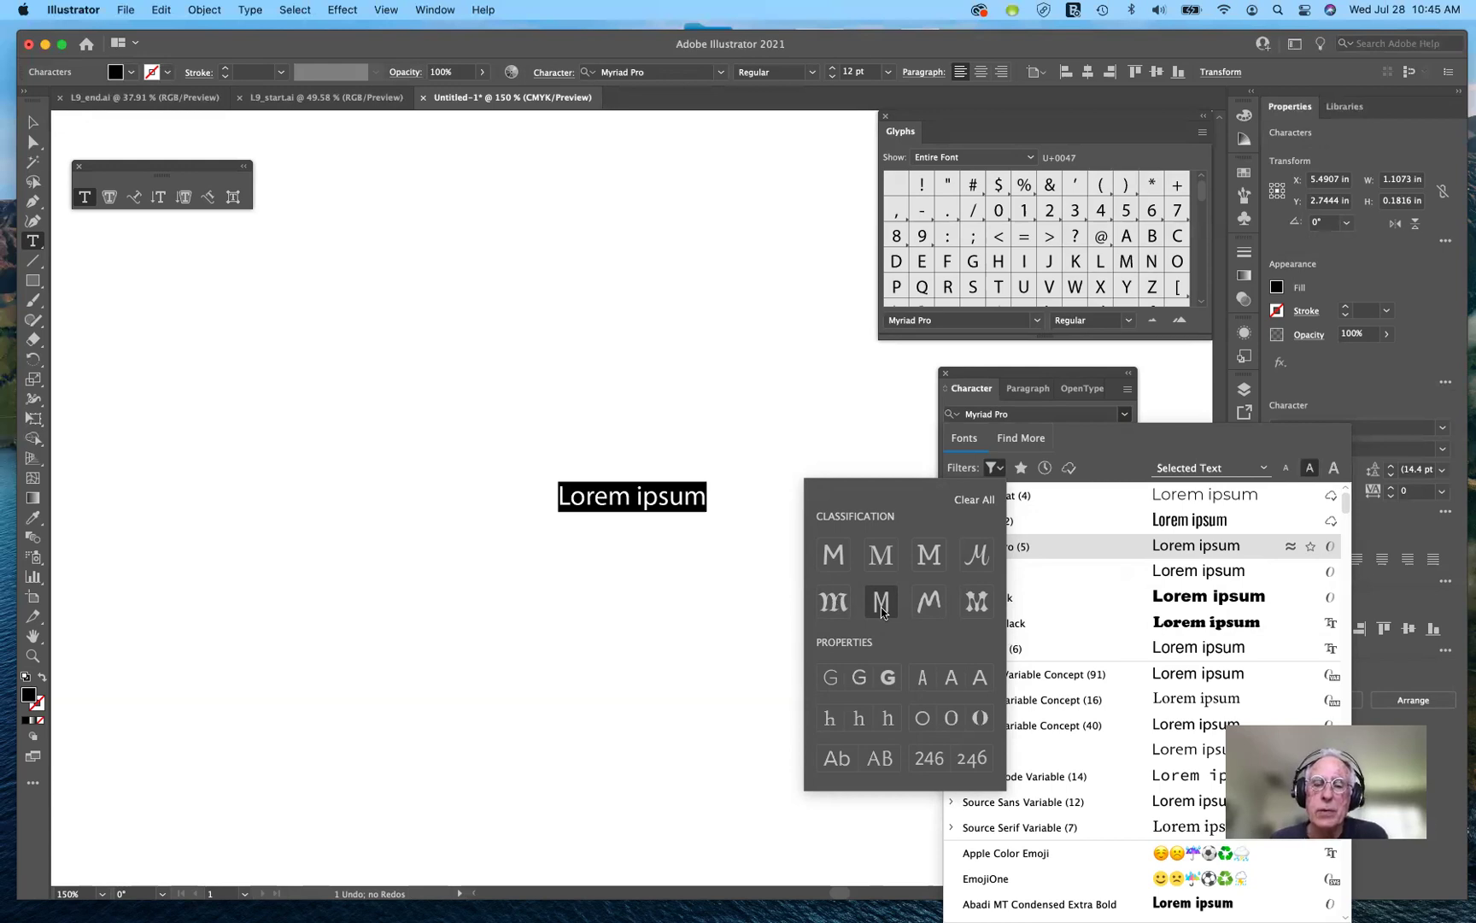
# - Try the Hand, Decorative and Favorites filters, then set the text in Arial Regular
pyautogui.click(930, 602)
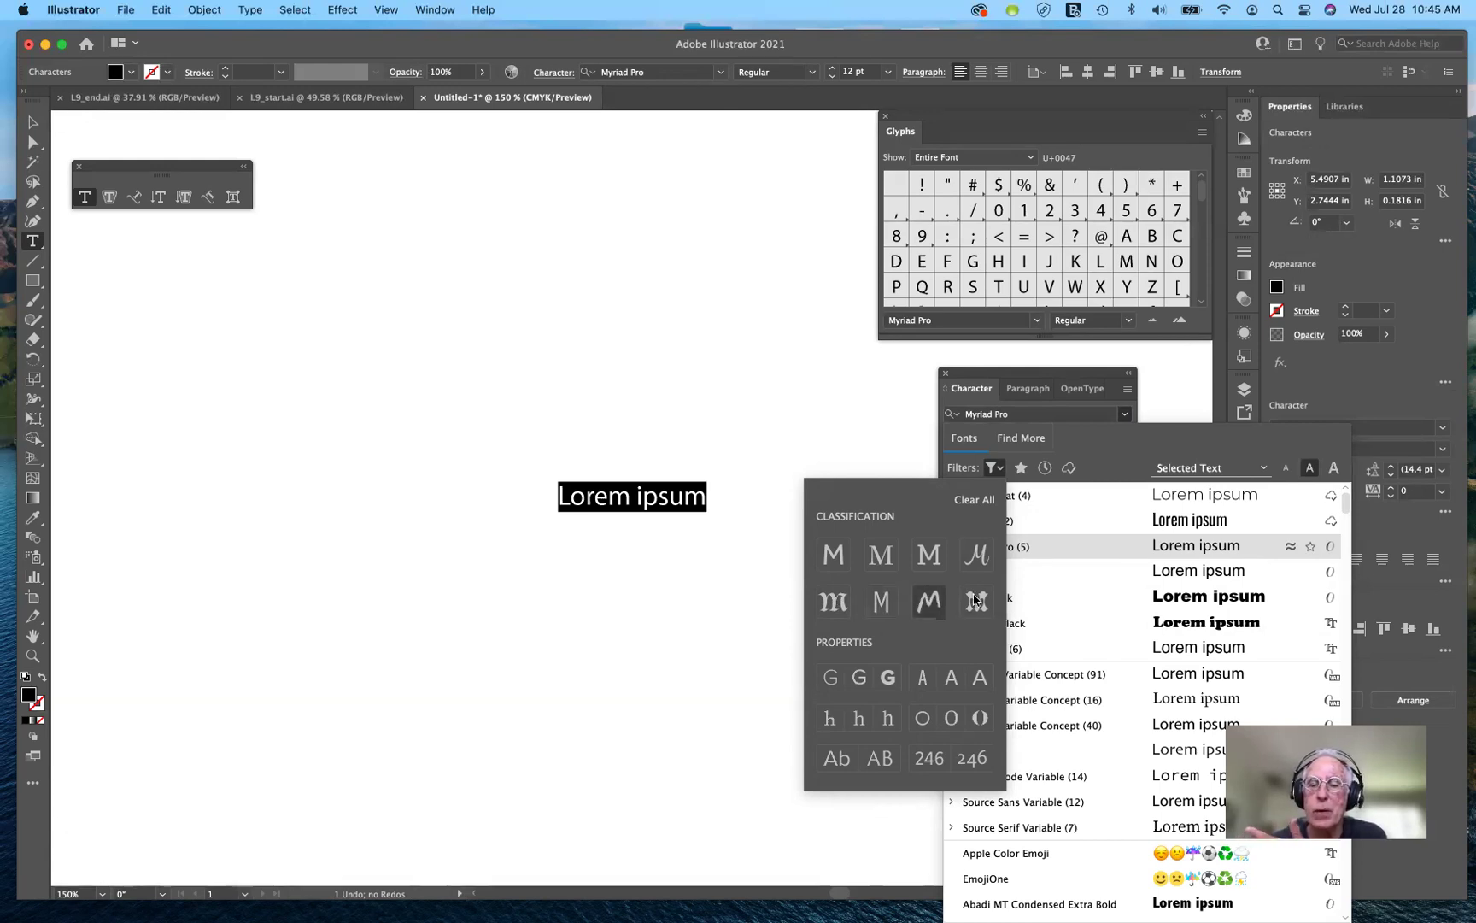
pyautogui.click(976, 600)
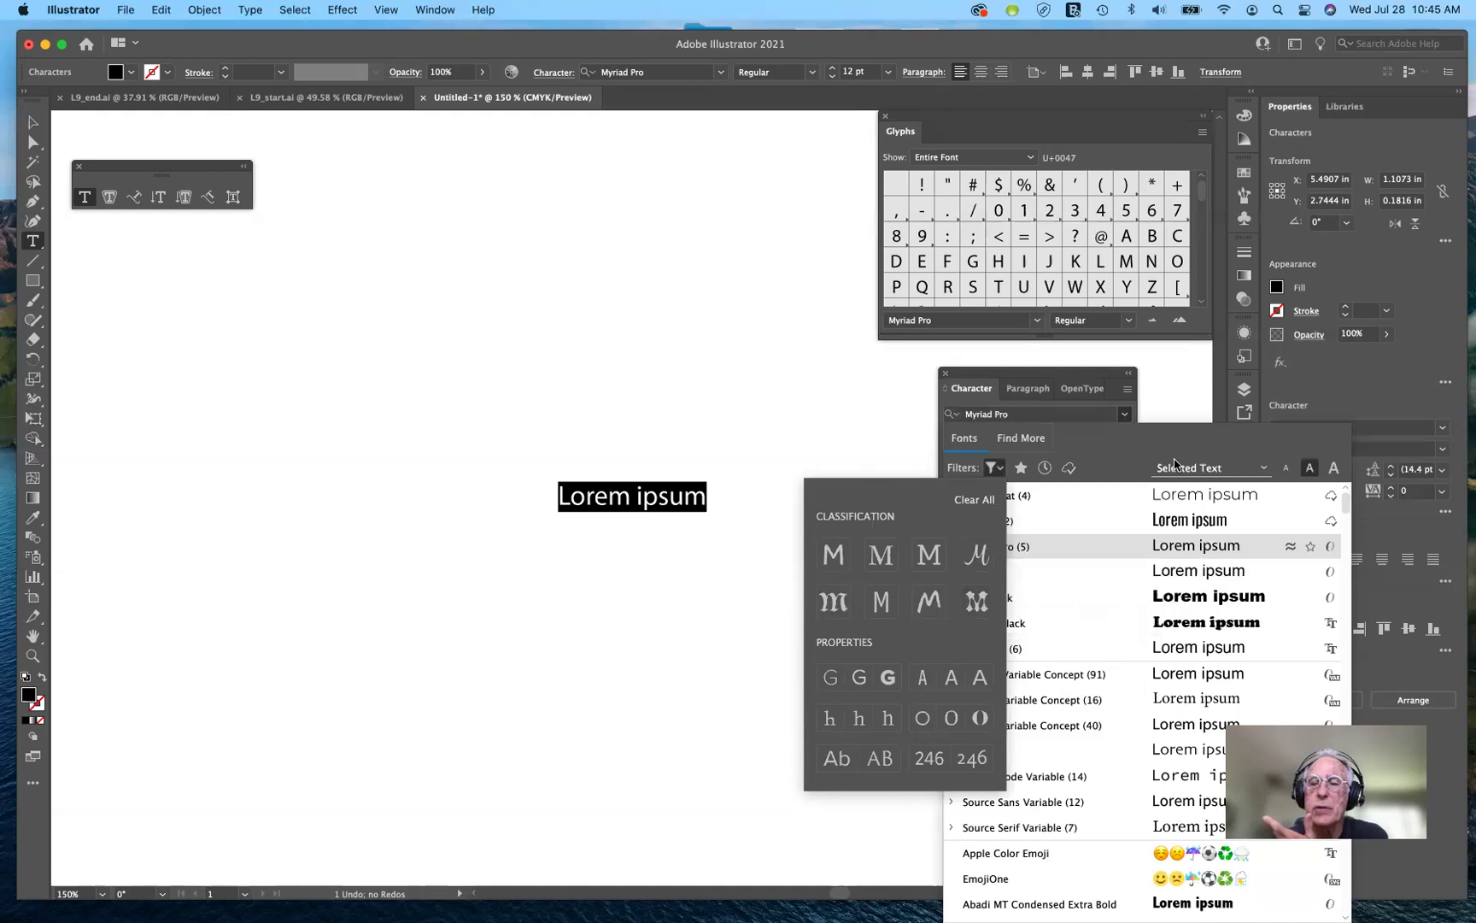
pyautogui.click(1020, 469)
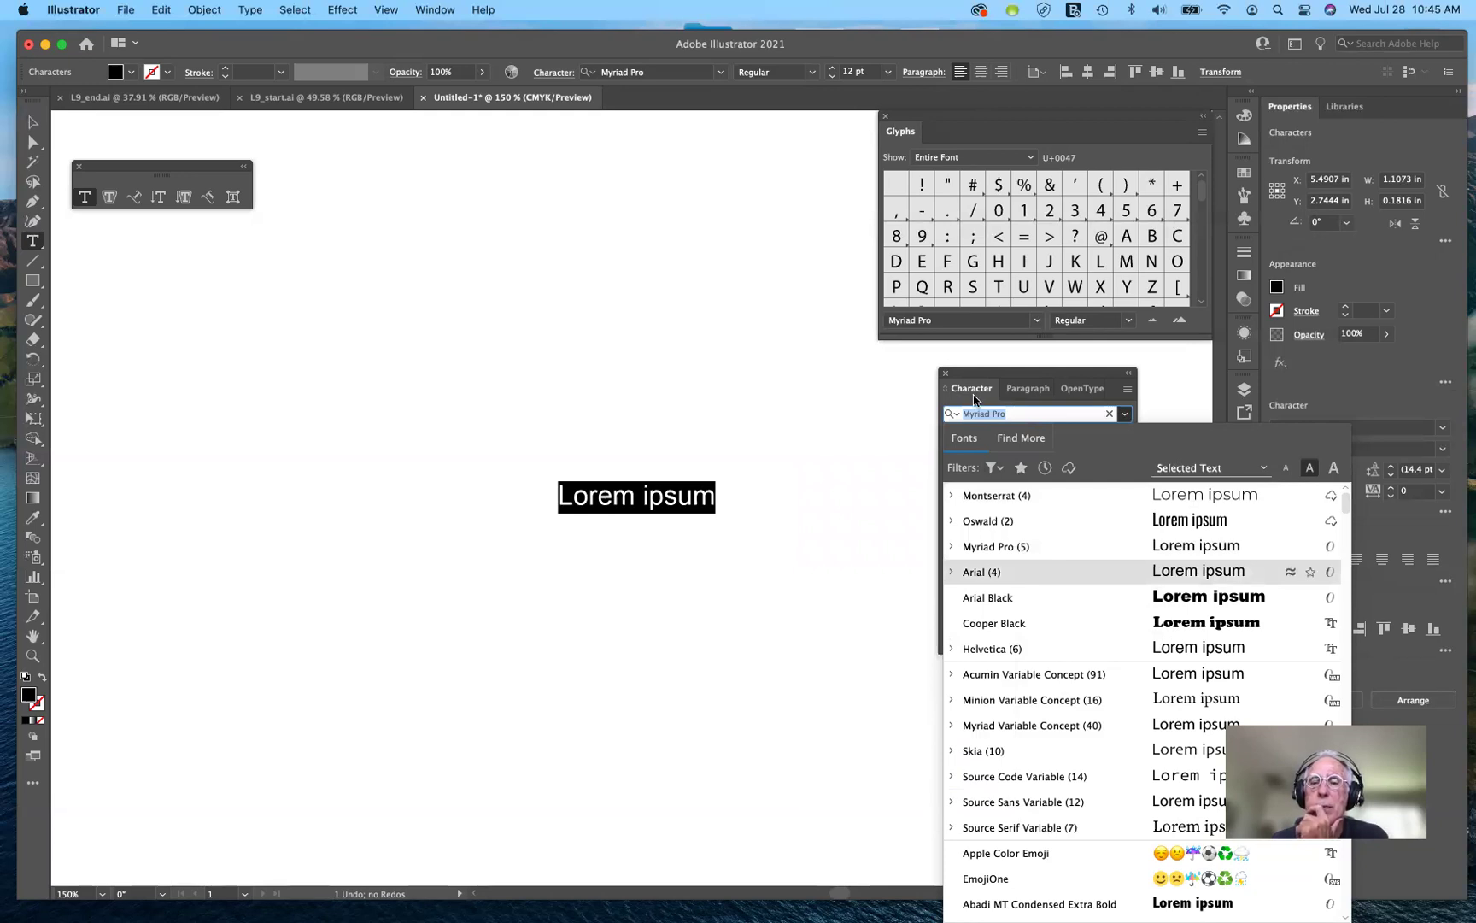
pyautogui.press('Return')
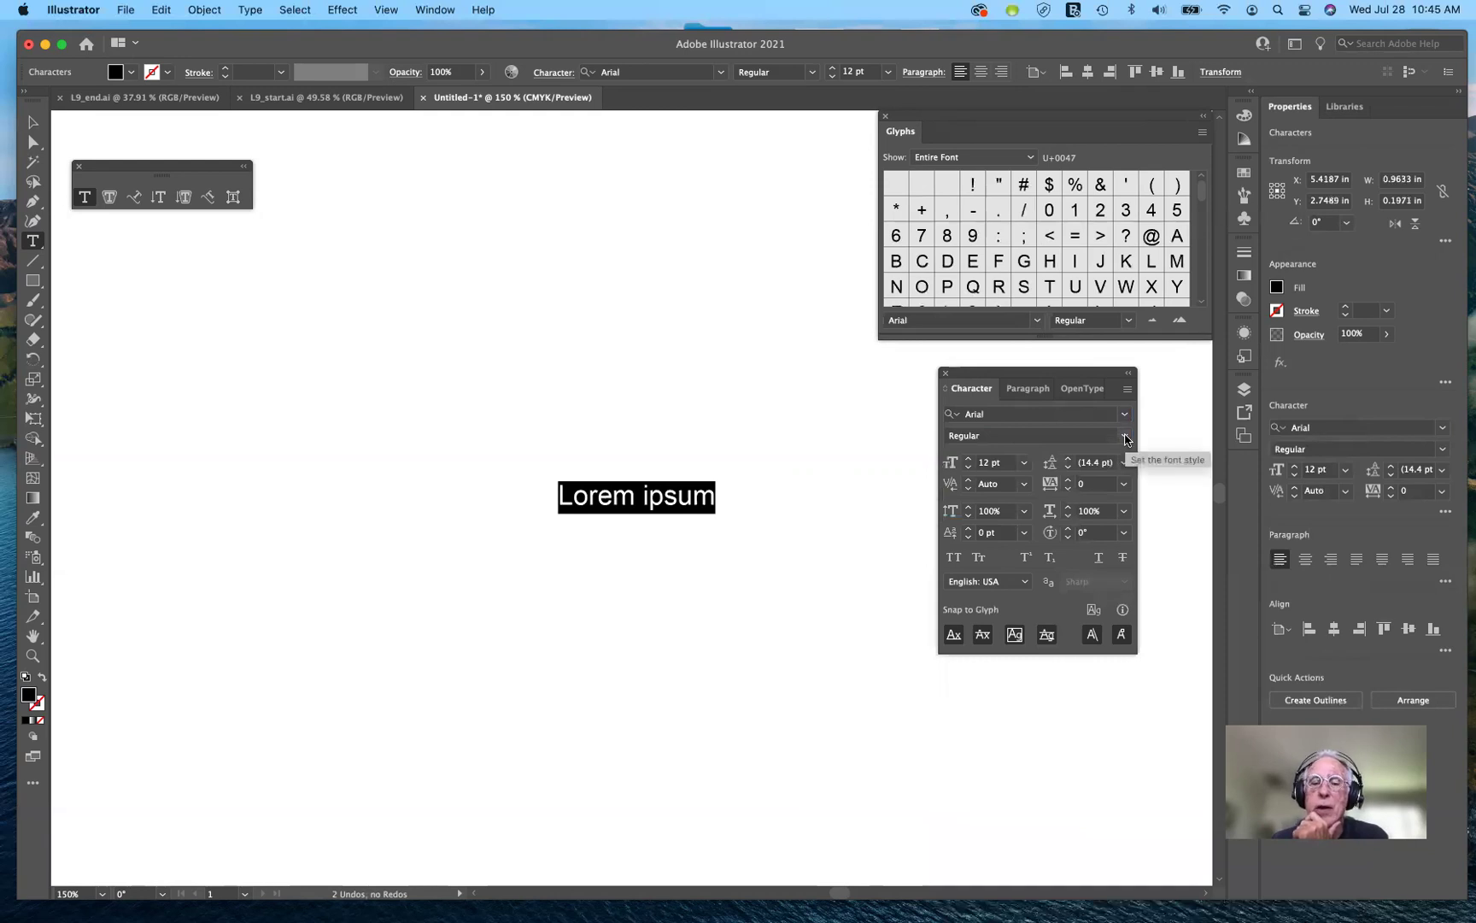
# - Browse Arial's font styles and bring up the preset font size list
pyautogui.click(1126, 438)
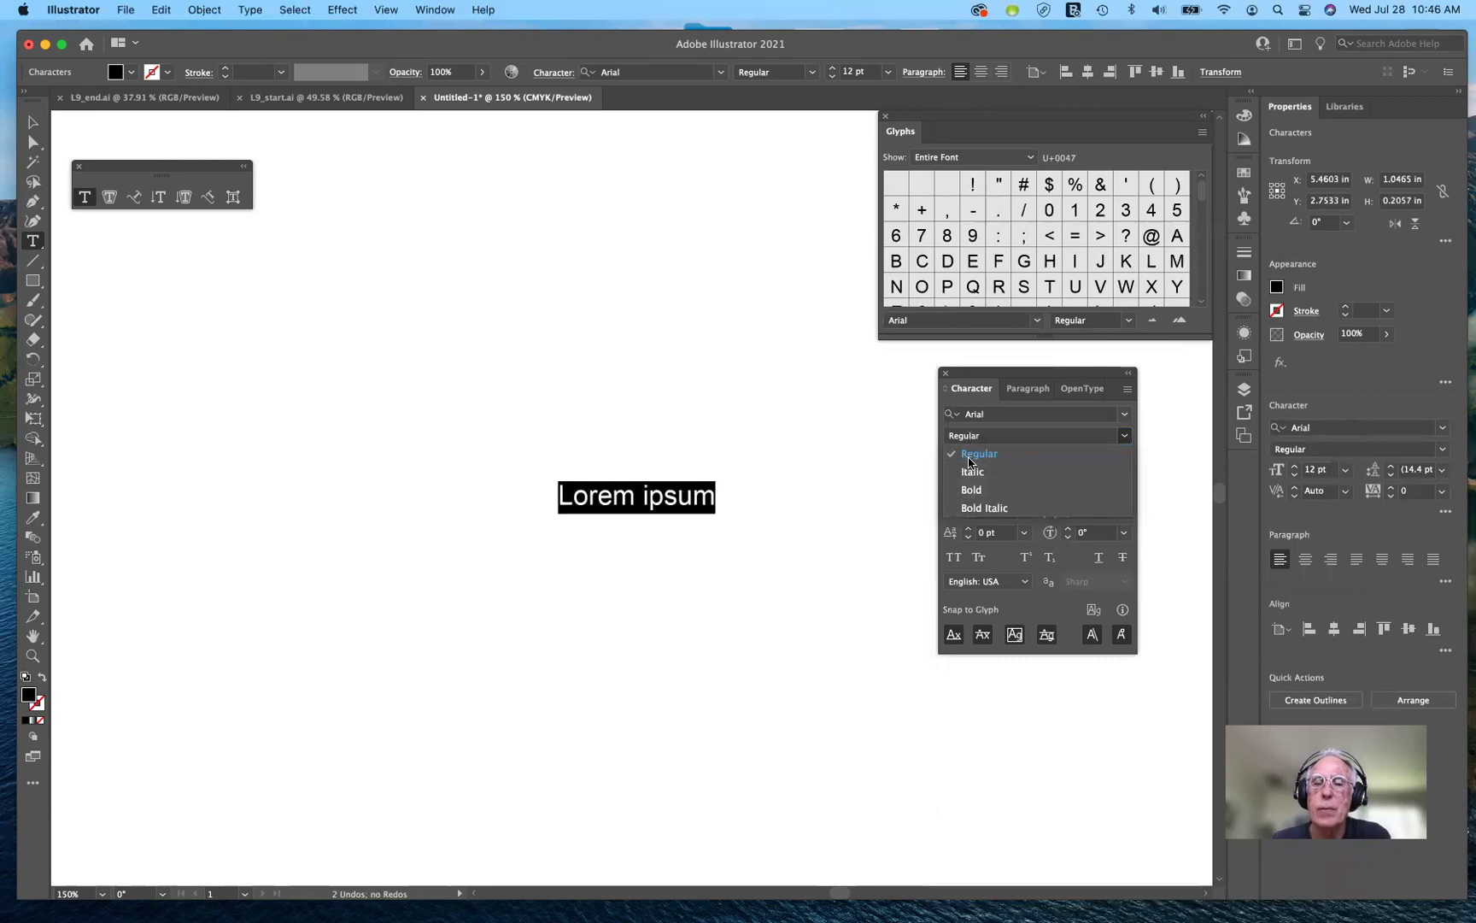
pyautogui.click(763, 533)
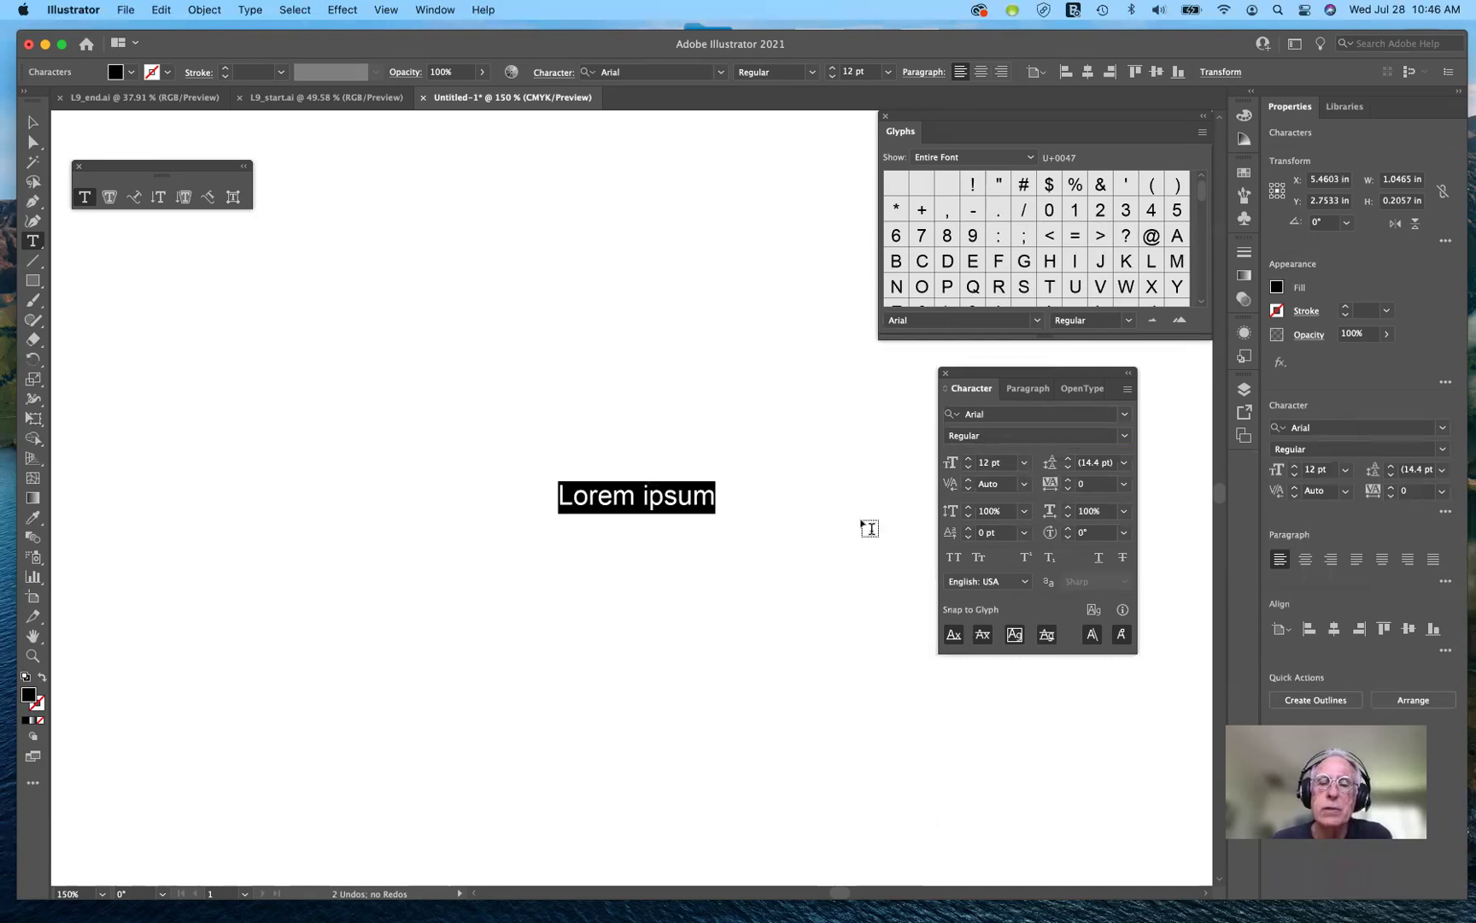
pyautogui.click(1025, 463)
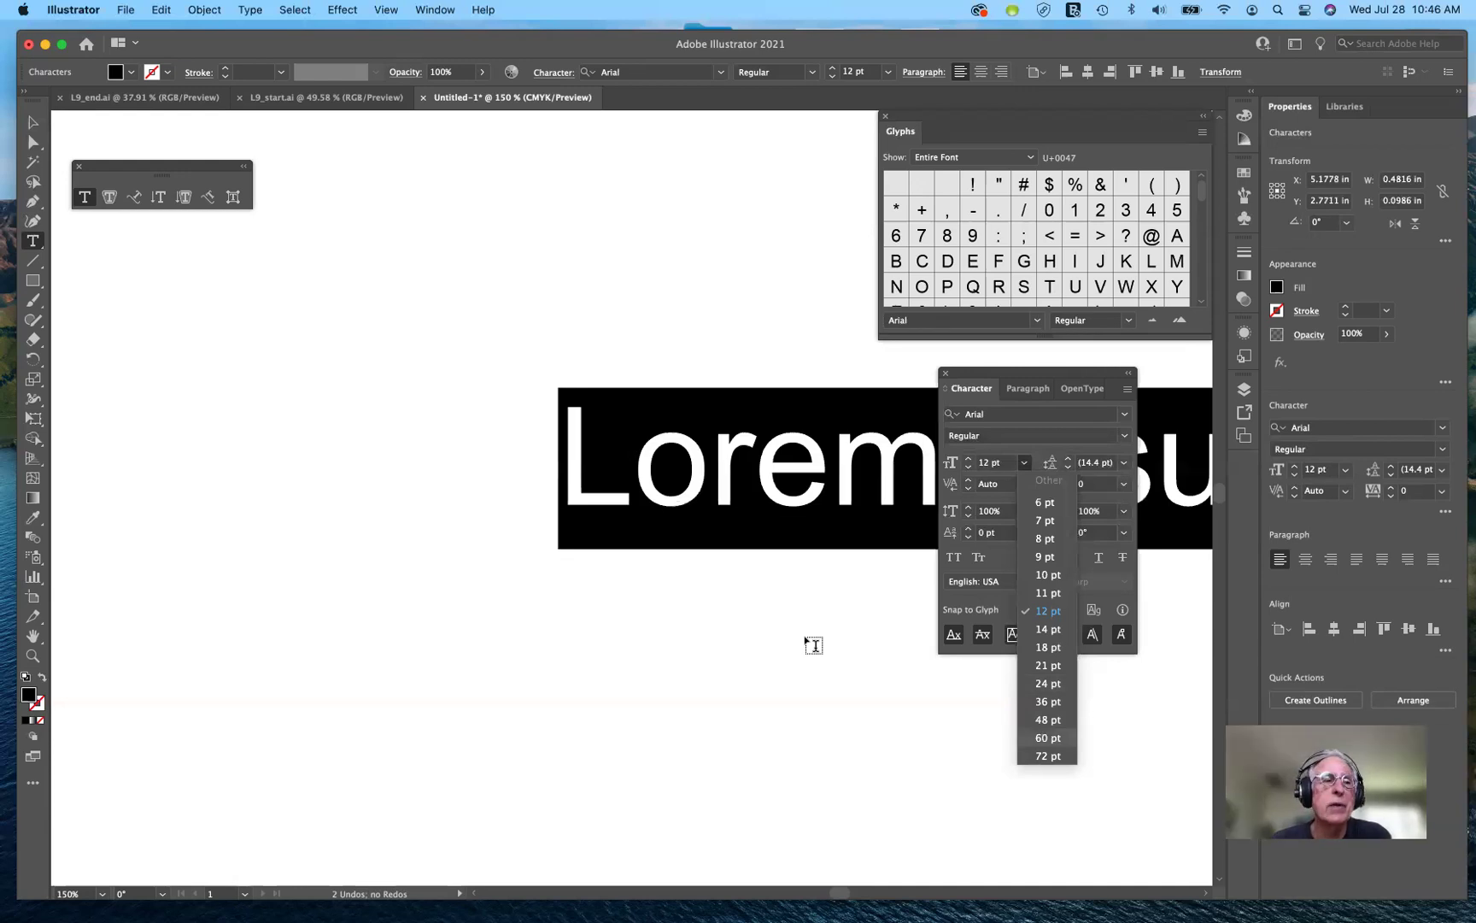
# - Set 'Lorem ipsum' to 60 pt and move it toward the artboard's left side
pyautogui.press('Return')
pyautogui.click(26, 127)
pyautogui.press('Escape')
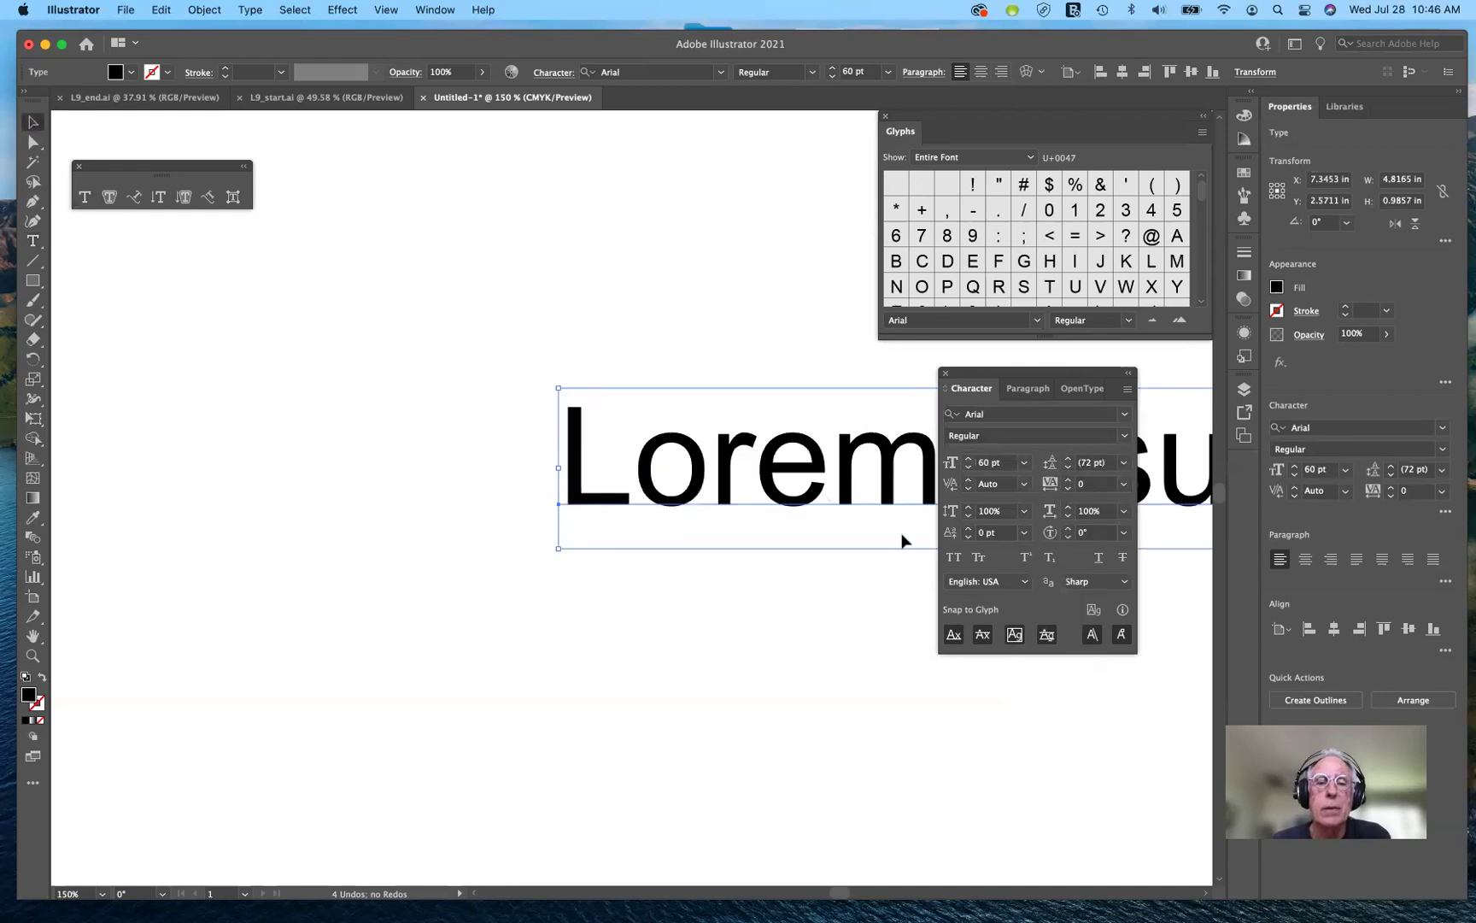
pyautogui.moveTo(622, 508); pyautogui.dragTo(244, 489)
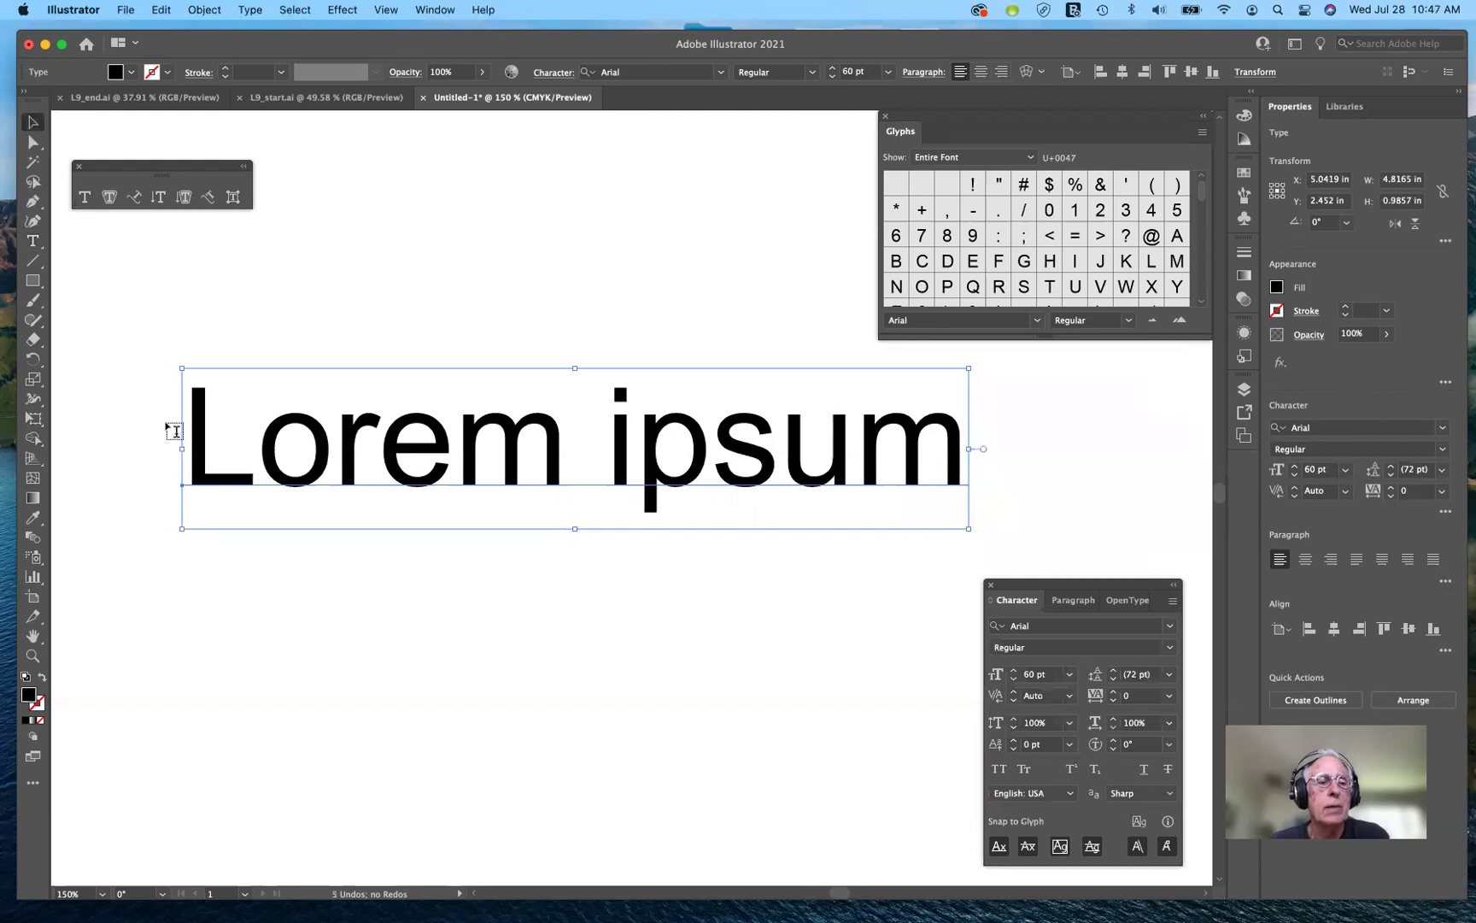
# - Replace 'Lorem ipsum' with the author's full name and commit the edit
pyautogui.doubleClick(394, 466)
pyautogui.doubleClick(394, 466)
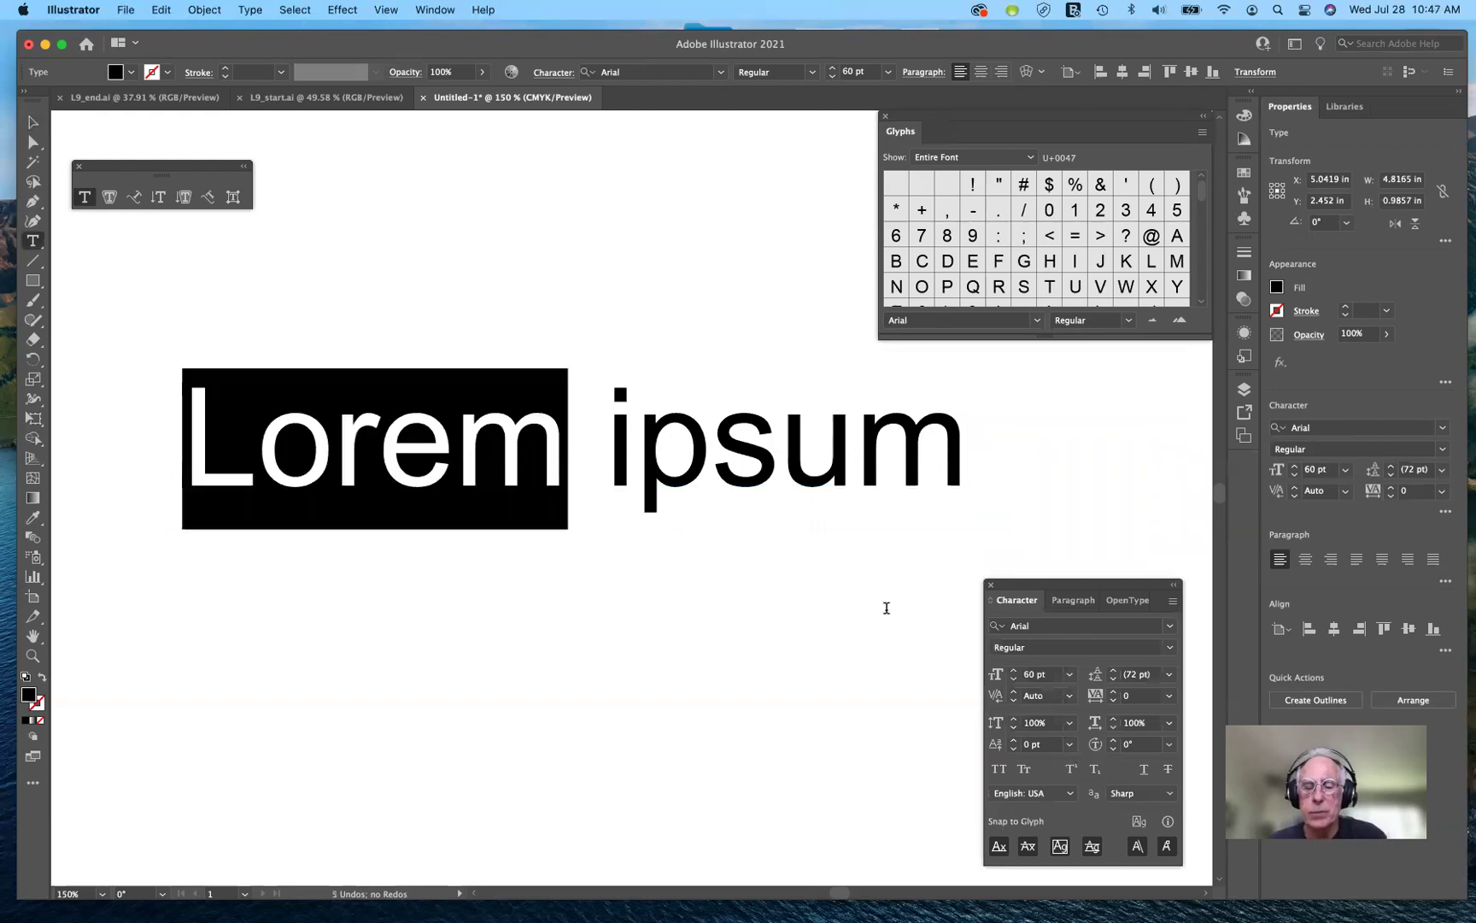
pyautogui.press('super+a')
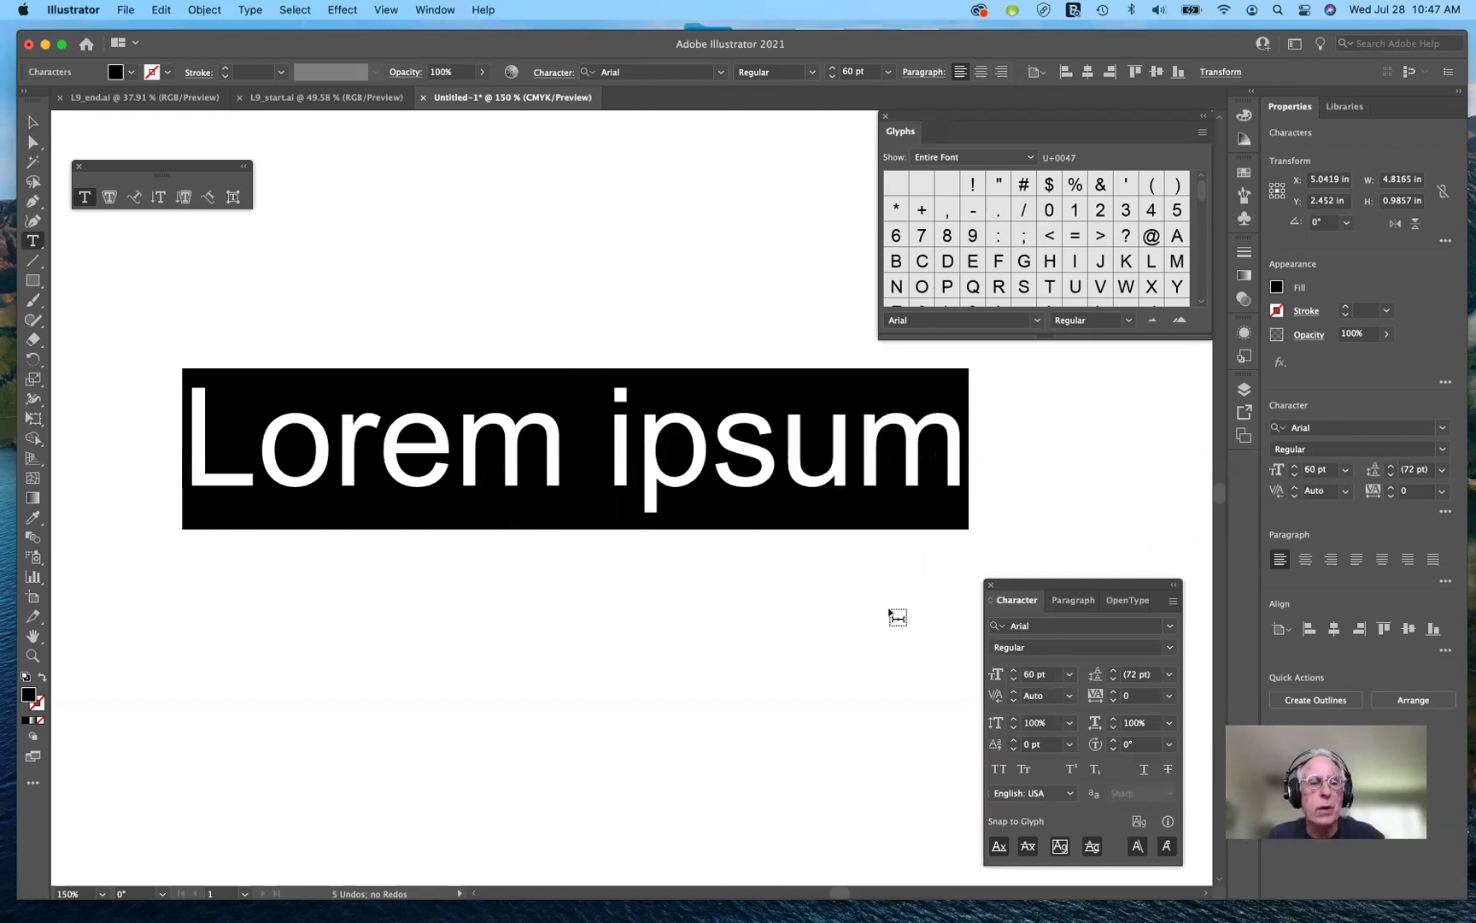
pyautogui.write('K')
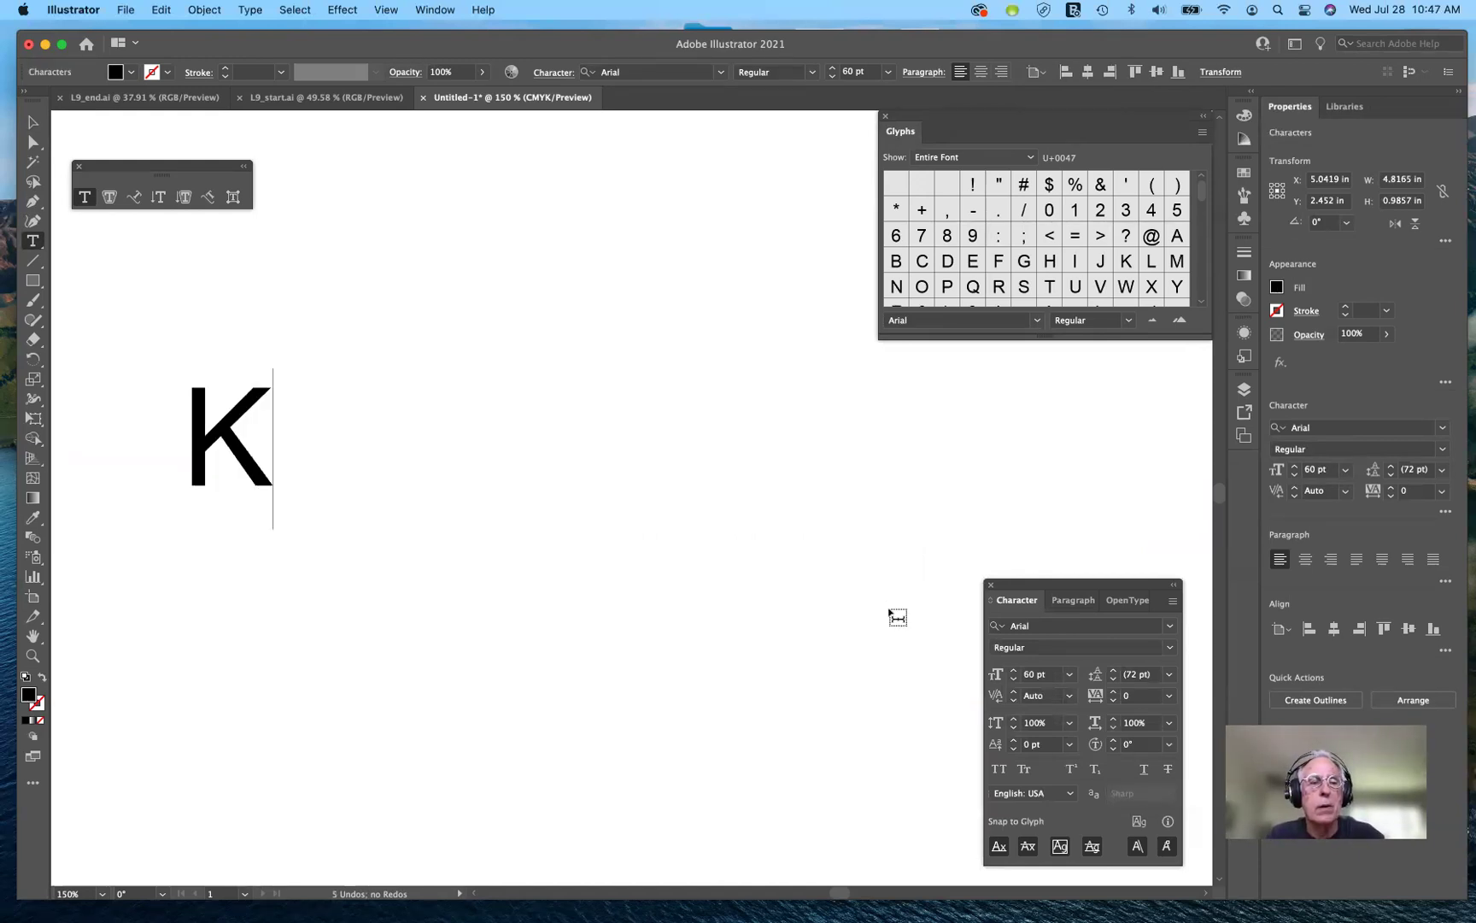
pyautogui.write('irk')
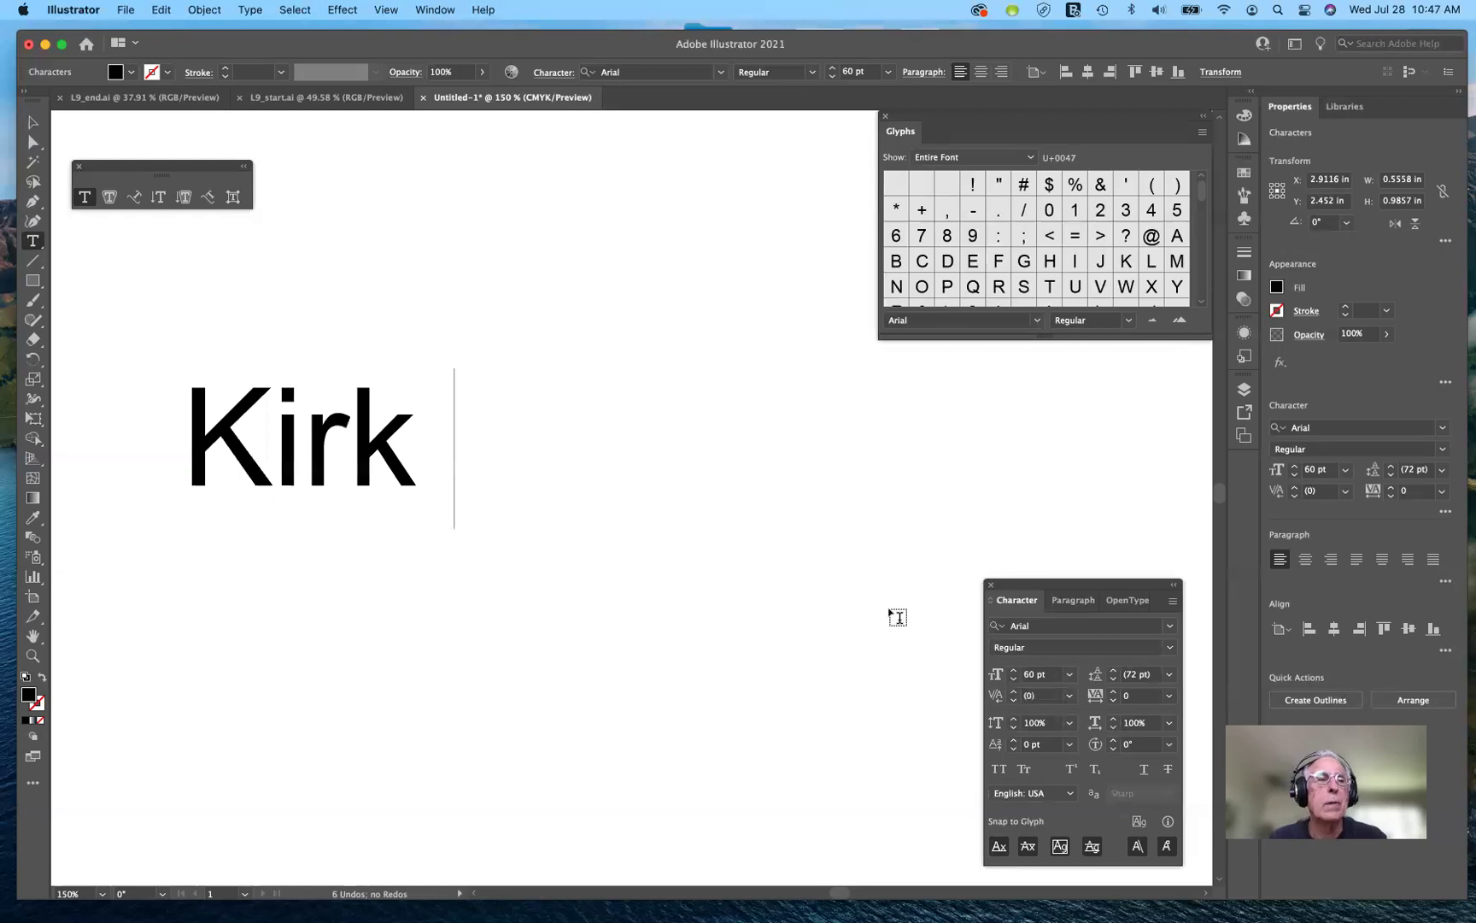
pyautogui.write(' Miller')
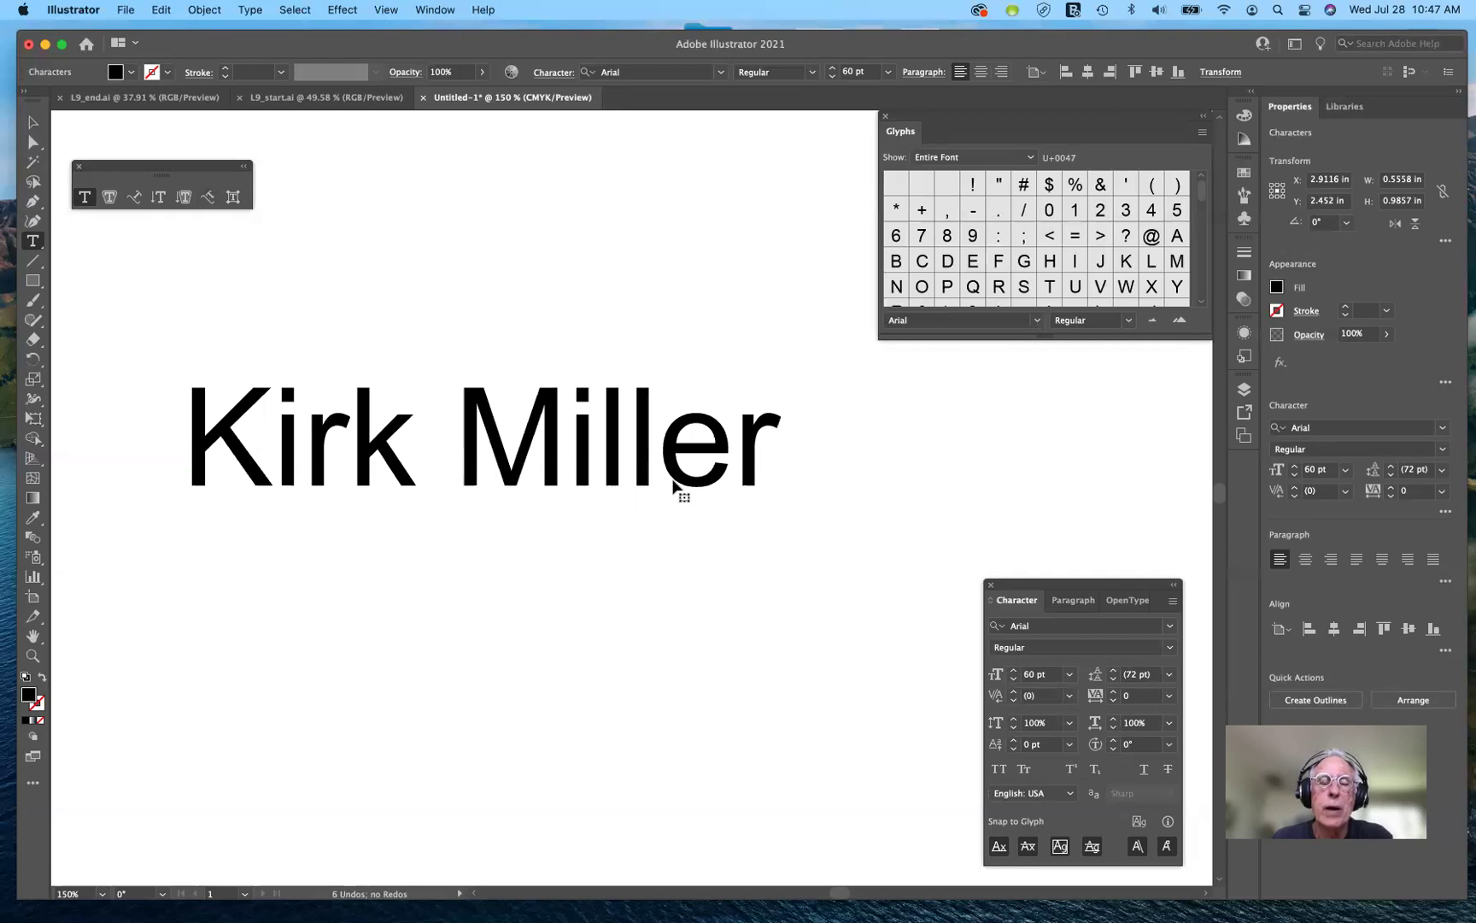
pyautogui.press('Escape')
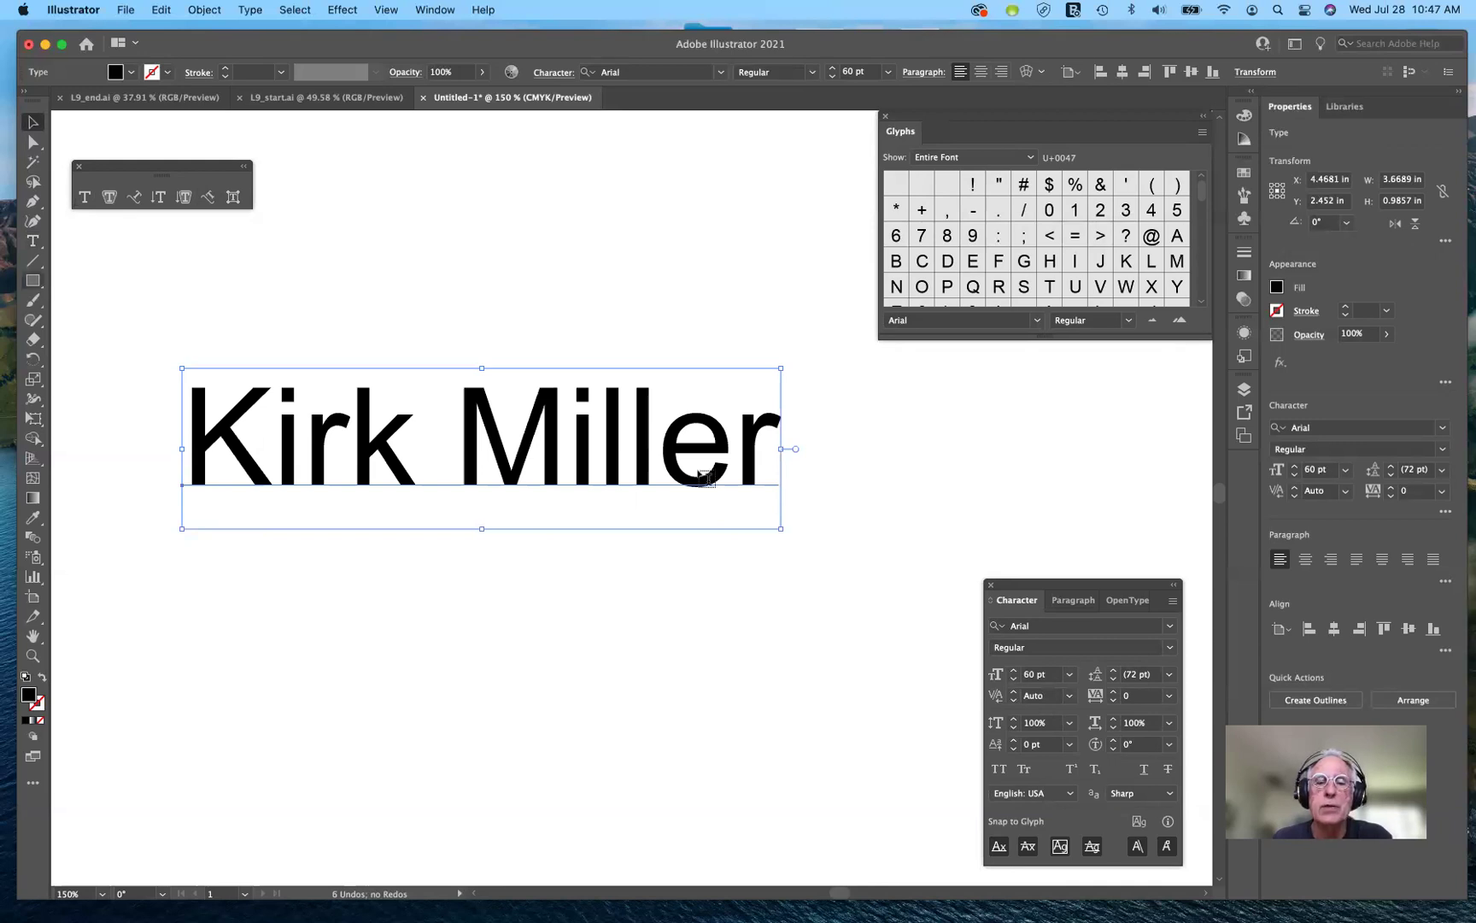
pyautogui.press('t')
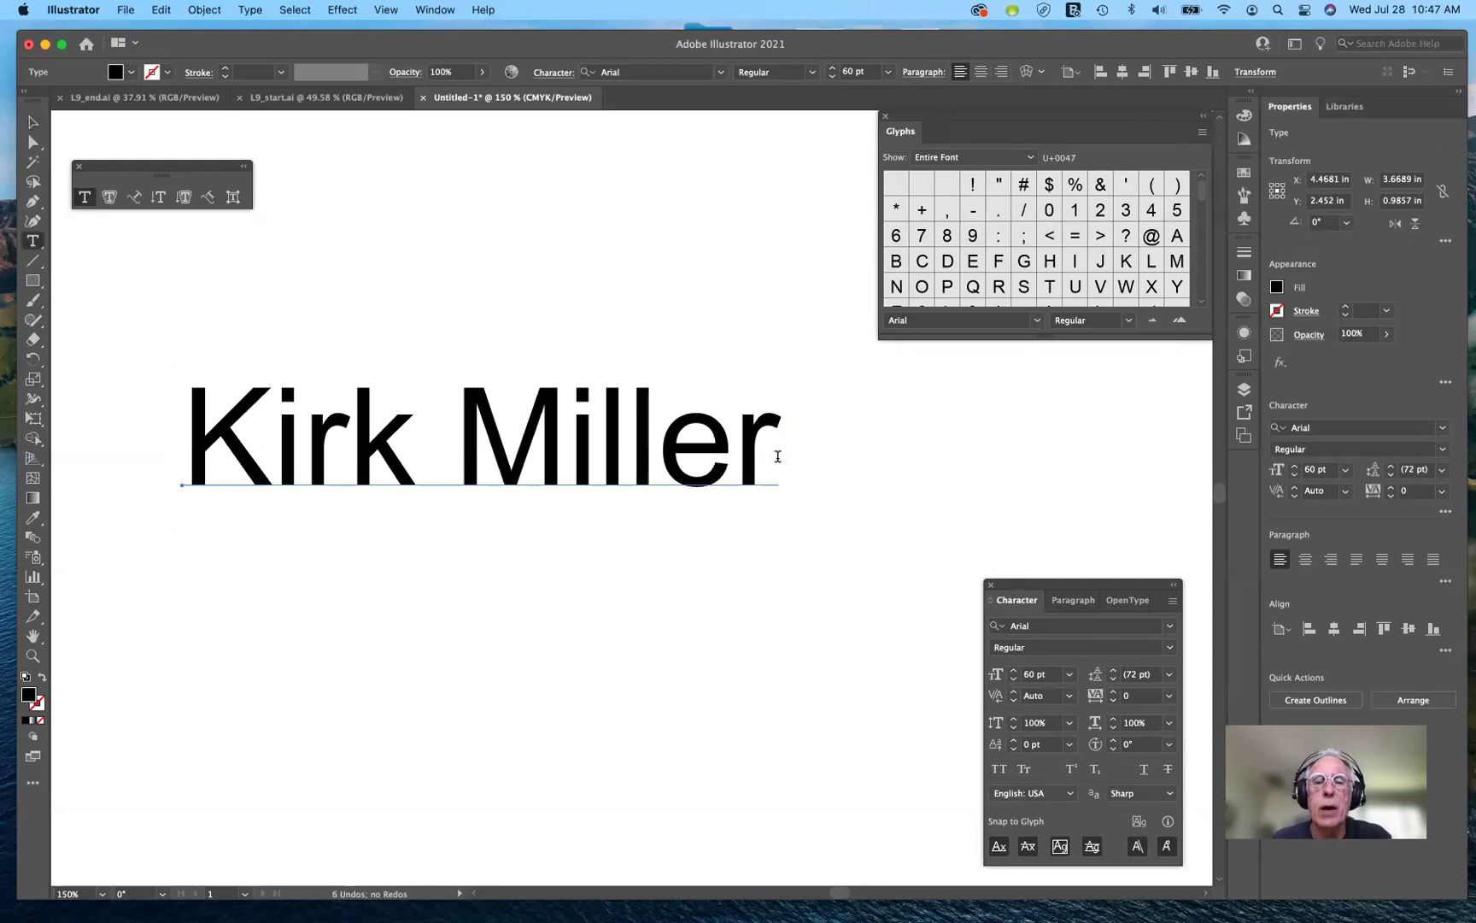
pyautogui.click(778, 457)
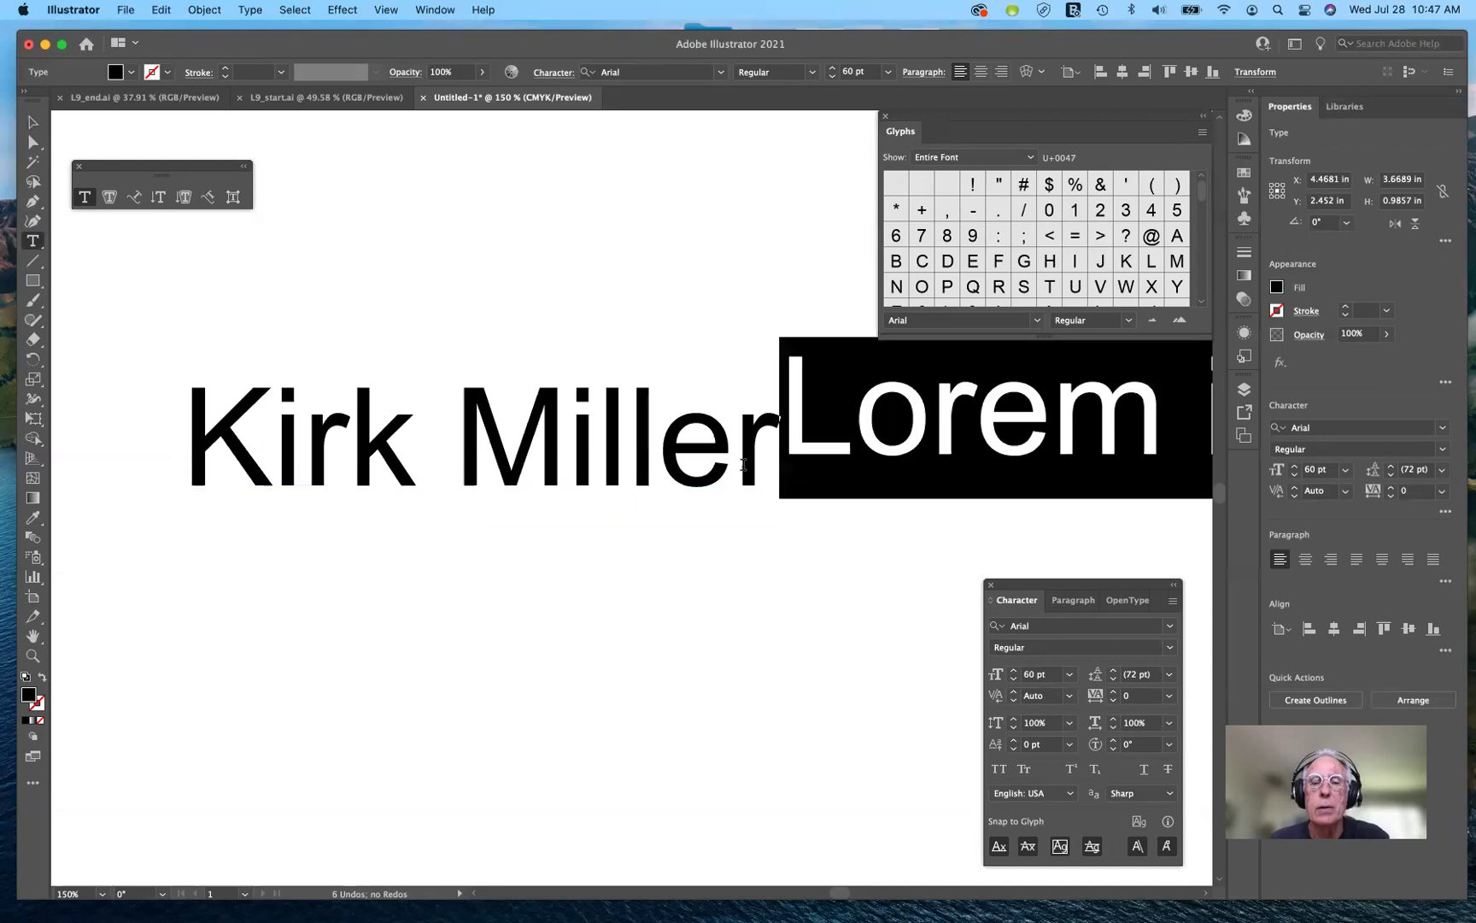
pyautogui.press('Left')
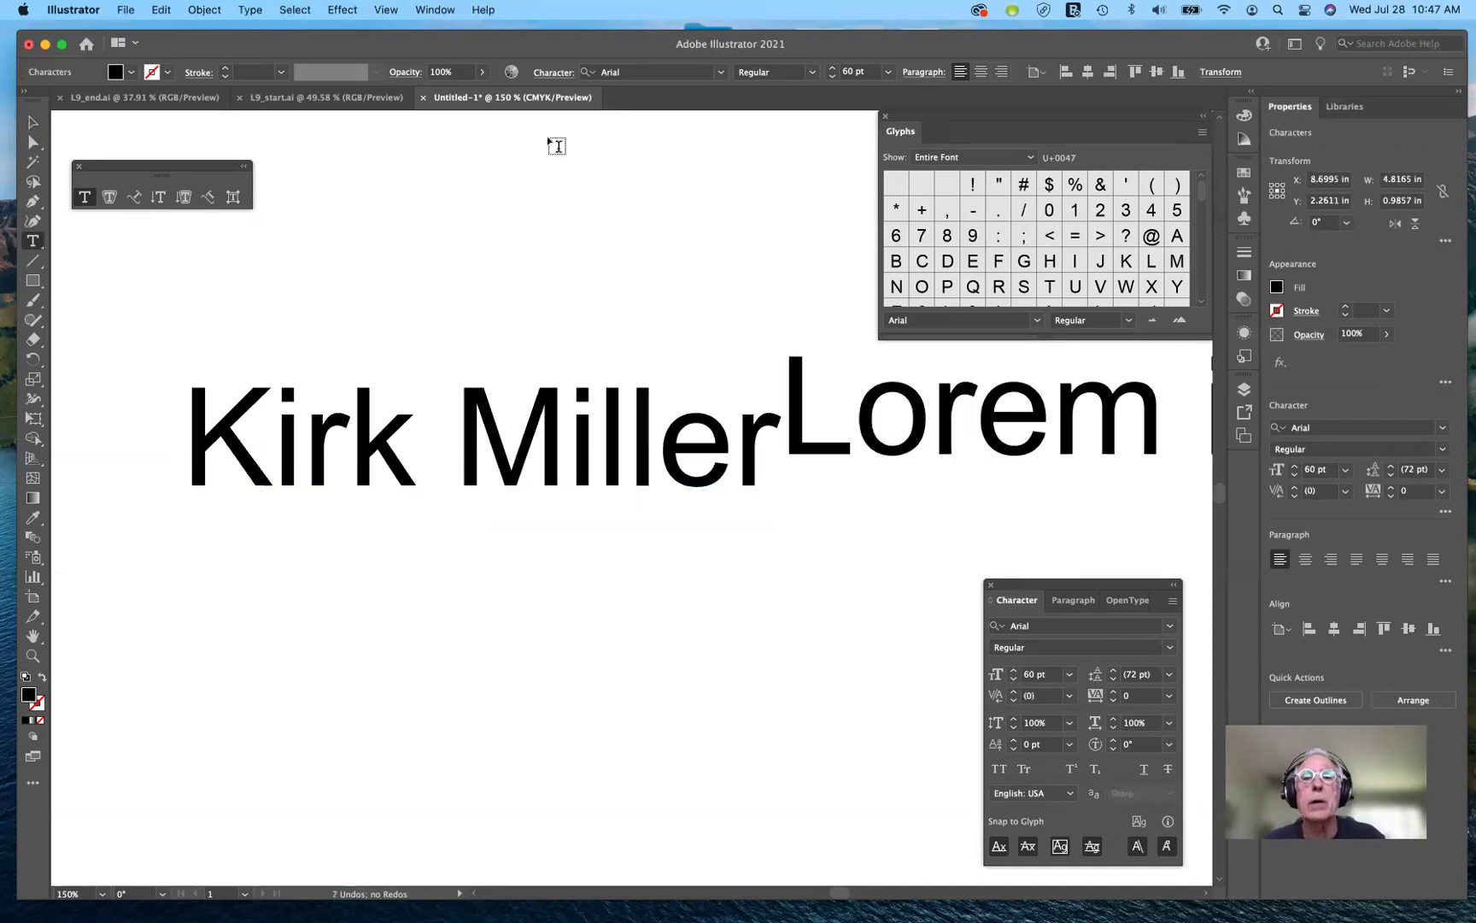
pyautogui.click(31, 124)
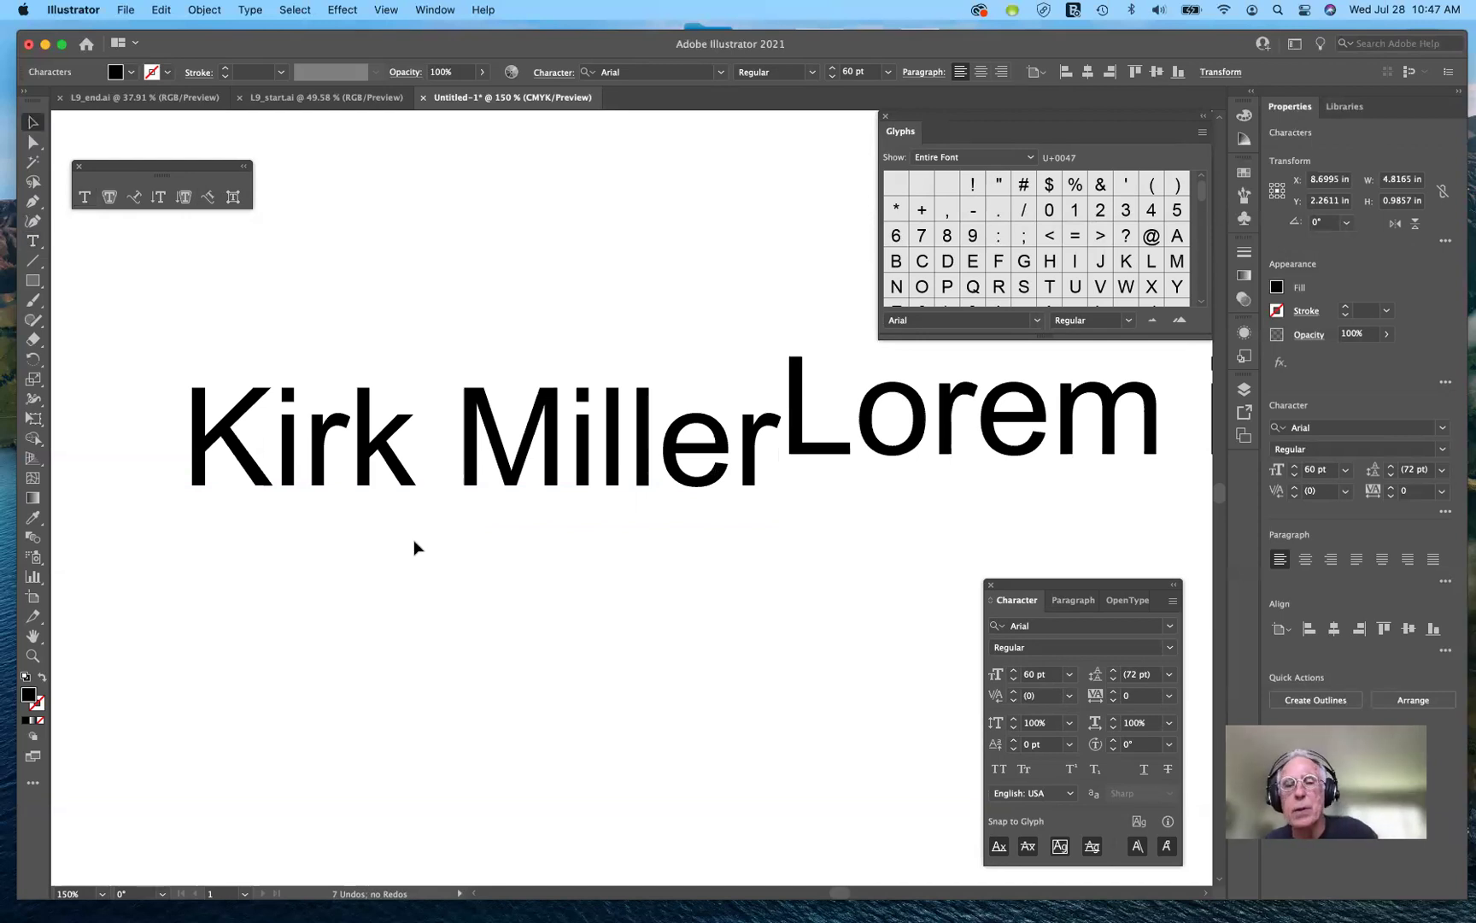
pyautogui.click(1008, 419)
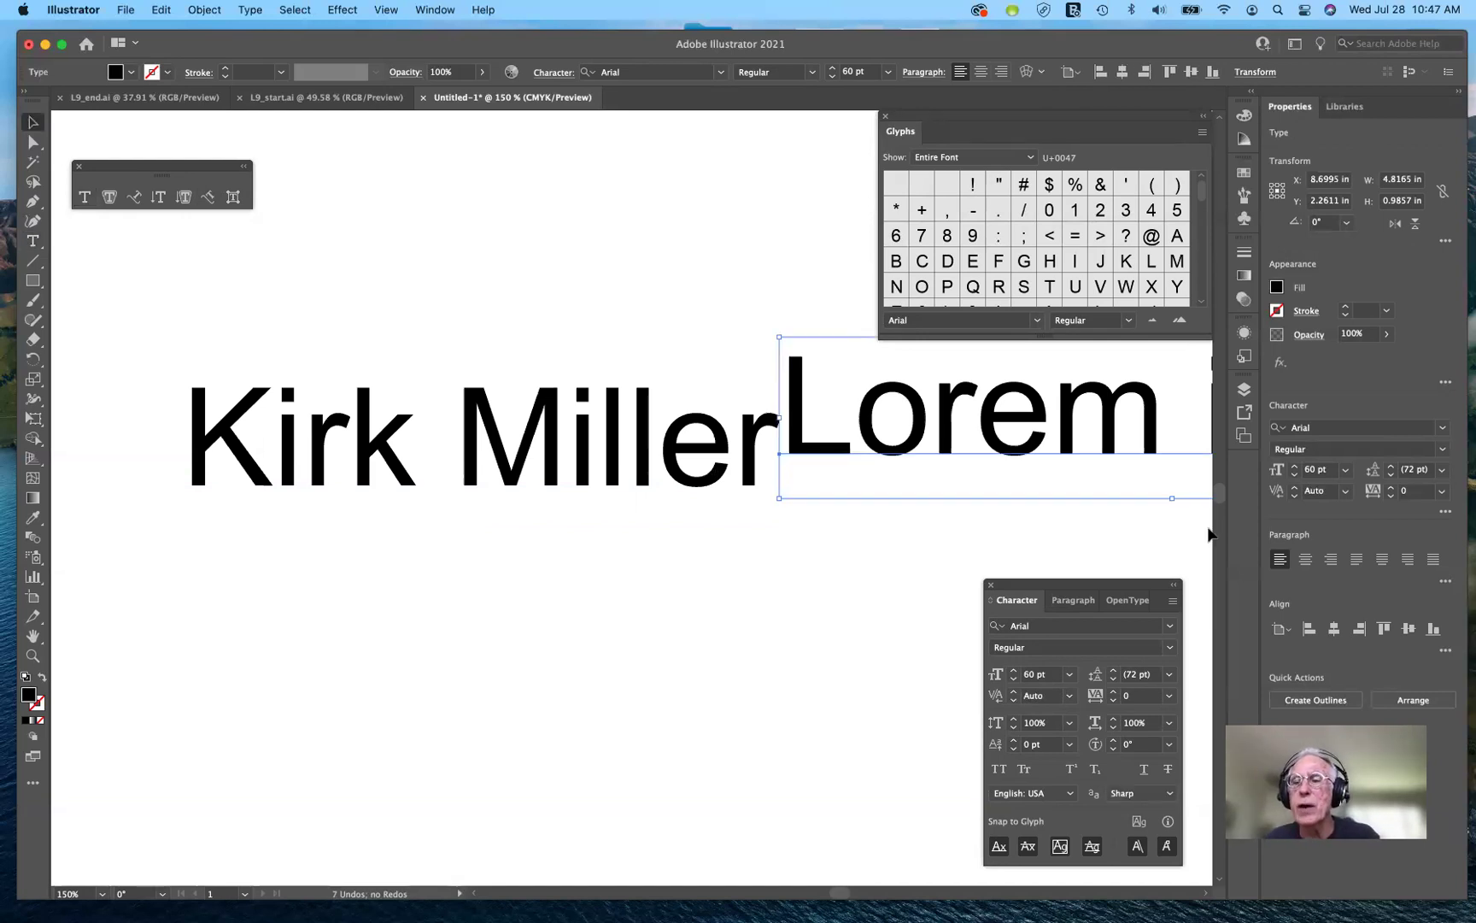
pyautogui.press('Delete')
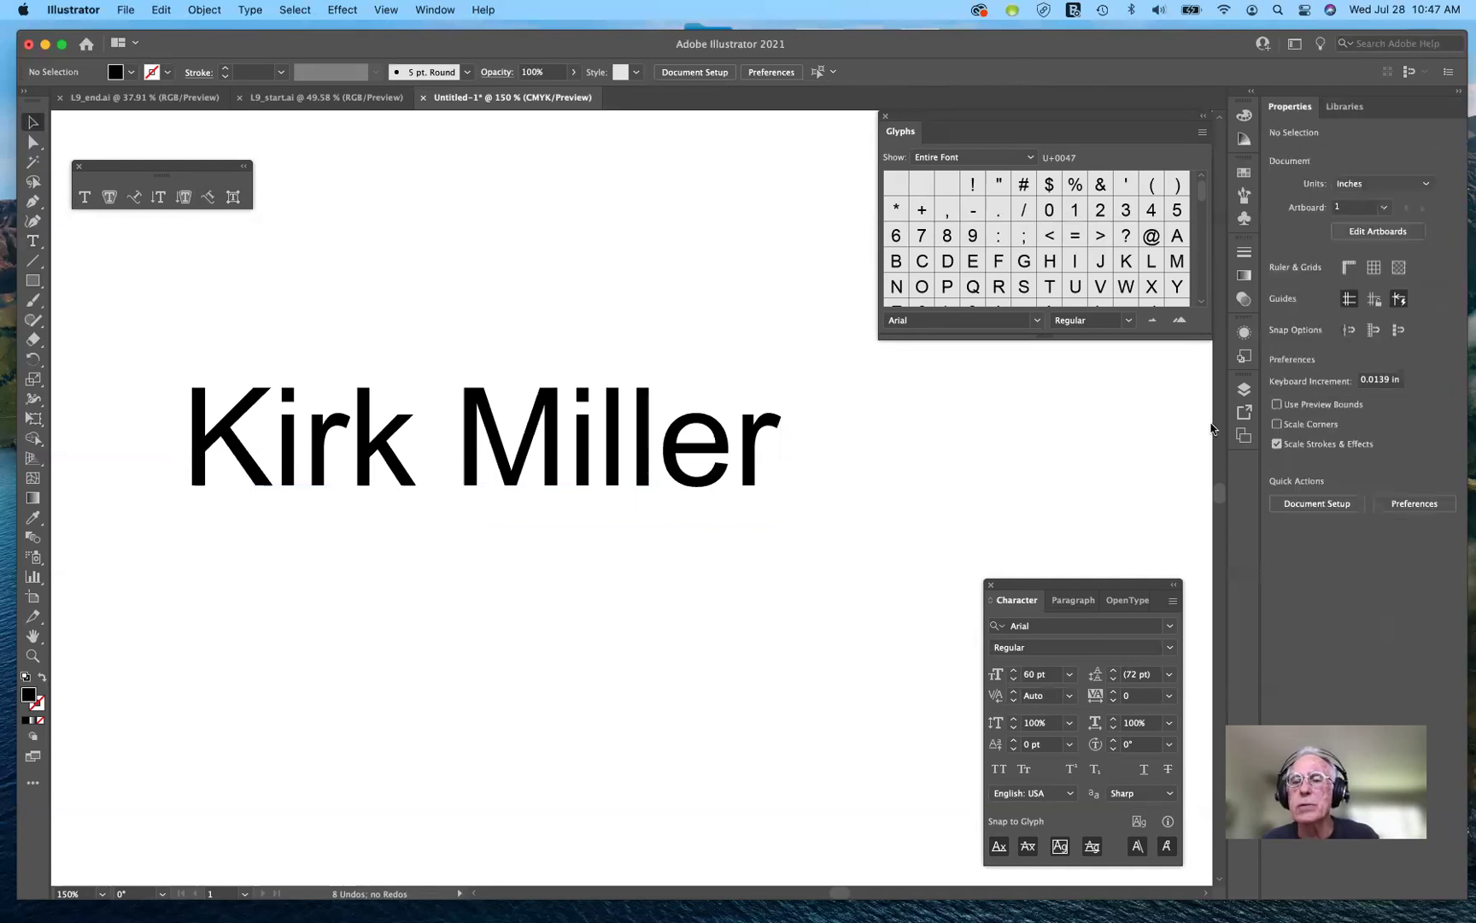
# - Open the Layers panel and expand Layer 1 to reveal the name text object
pyautogui.click(1245, 390)
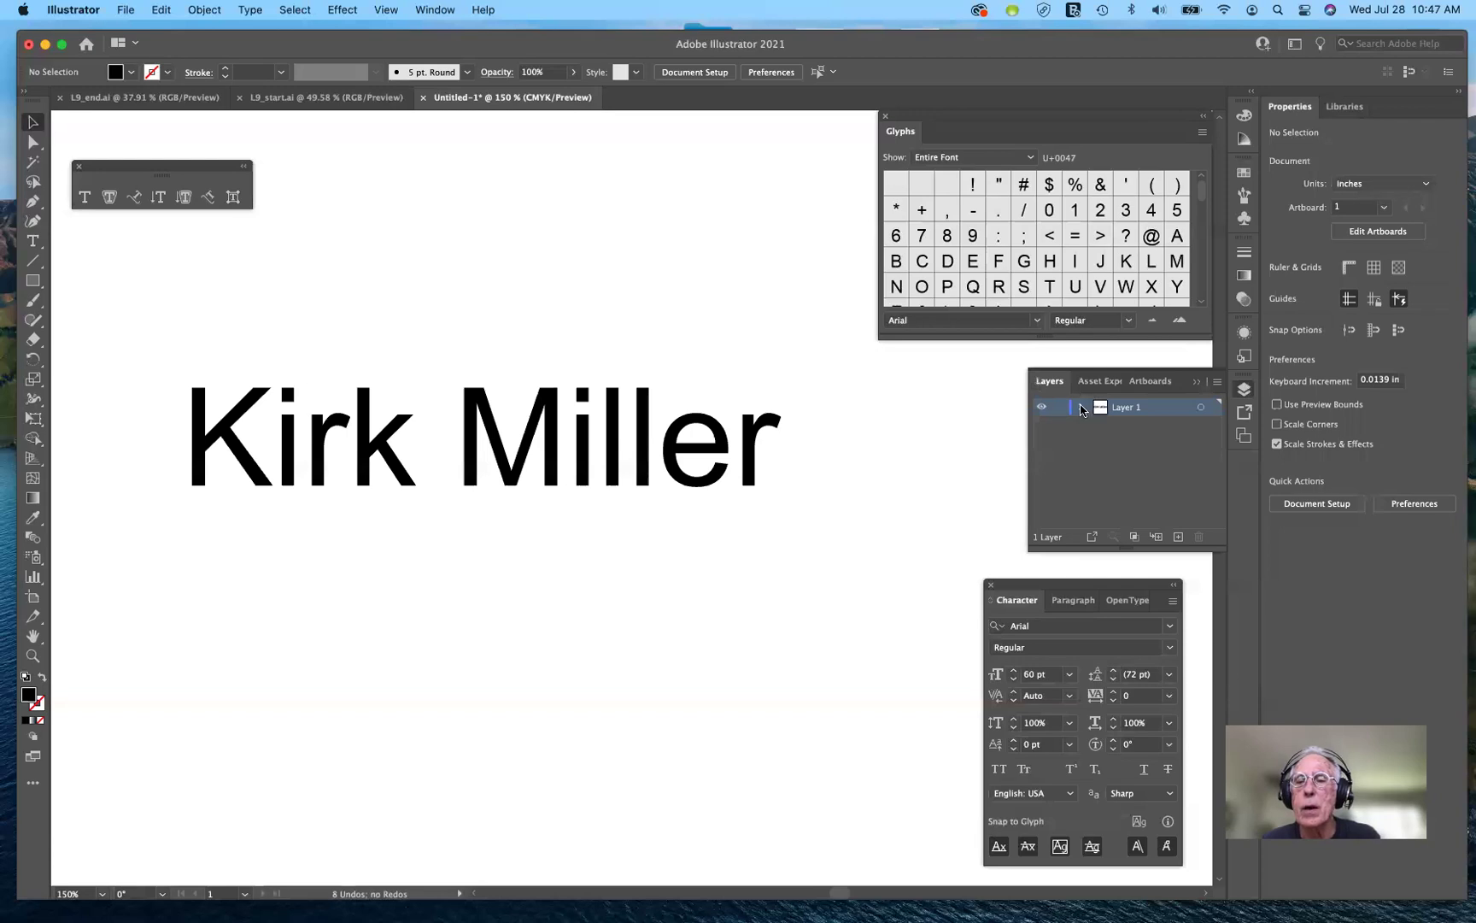
pyautogui.click(1082, 409)
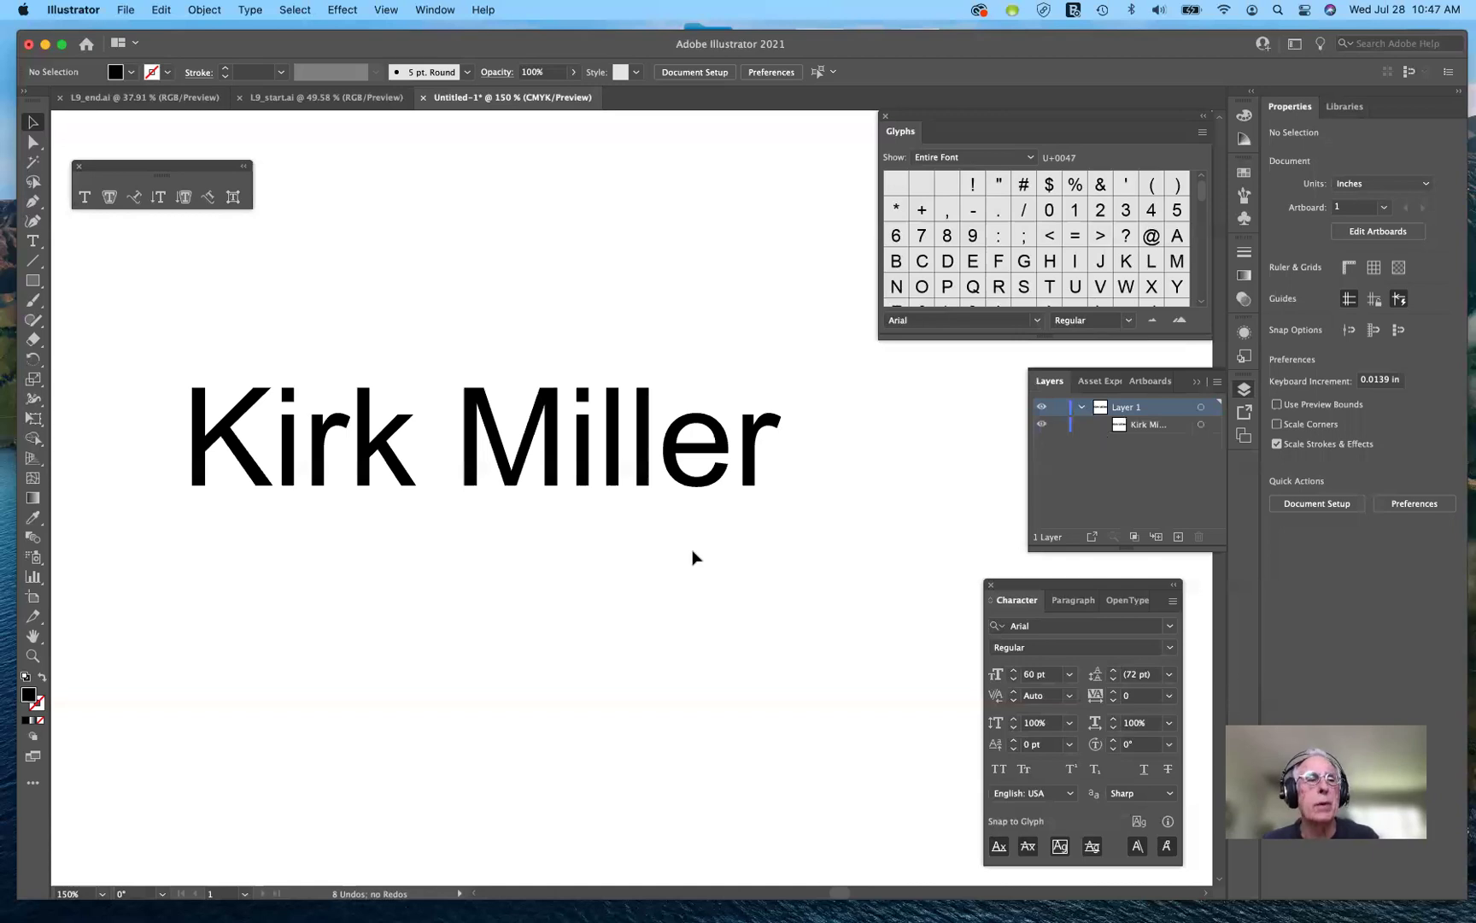
# - Add 'Some more' on a new line below the name and fix the 'Somee' typo
pyautogui.click(84, 199)
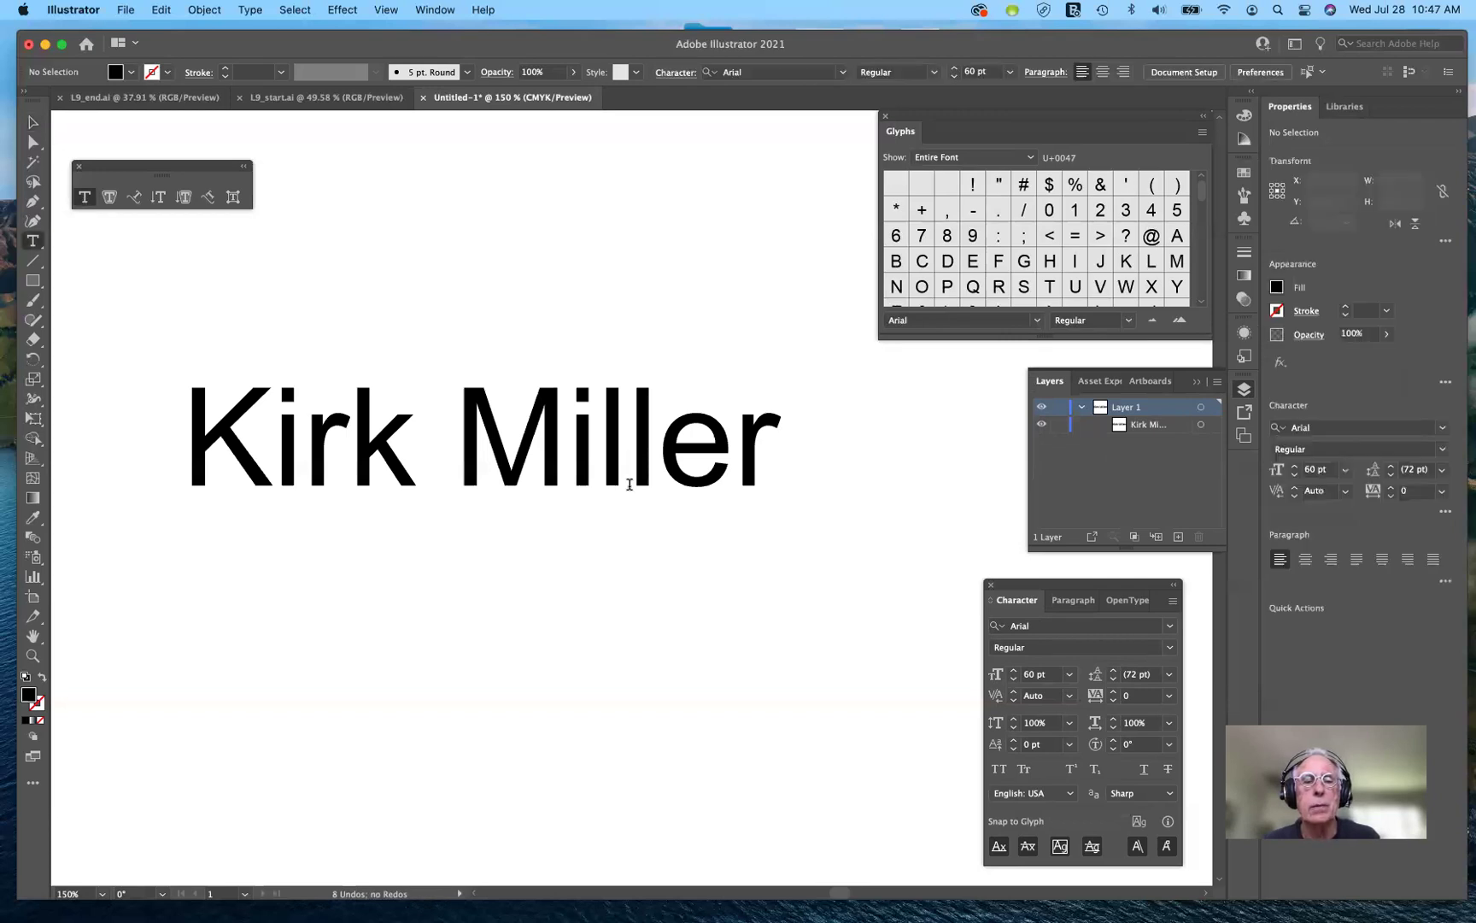
pyautogui.click(630, 484)
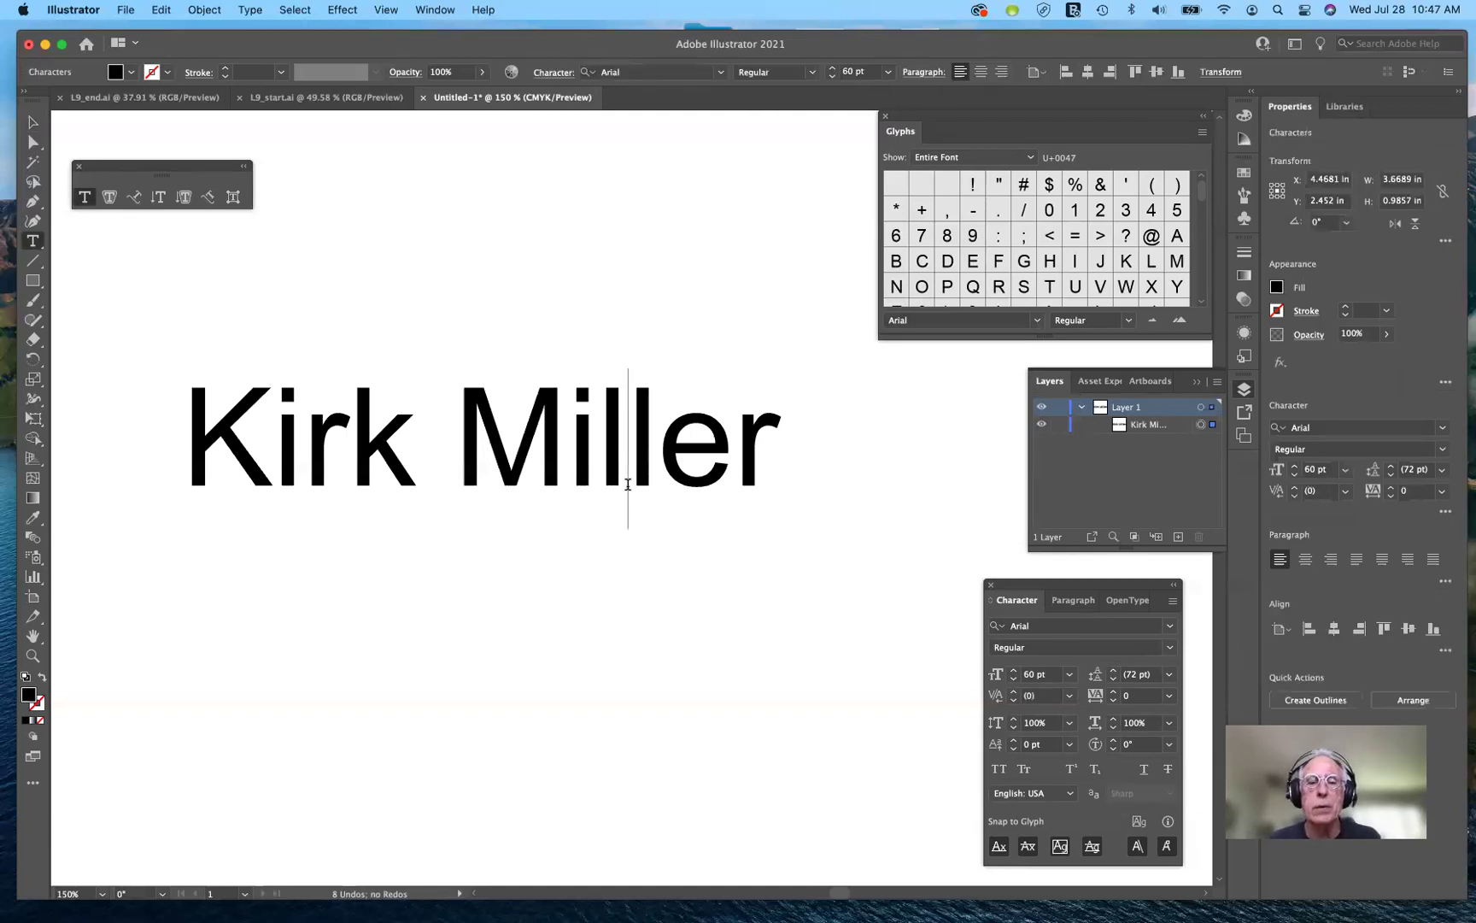
pyautogui.press('Right')
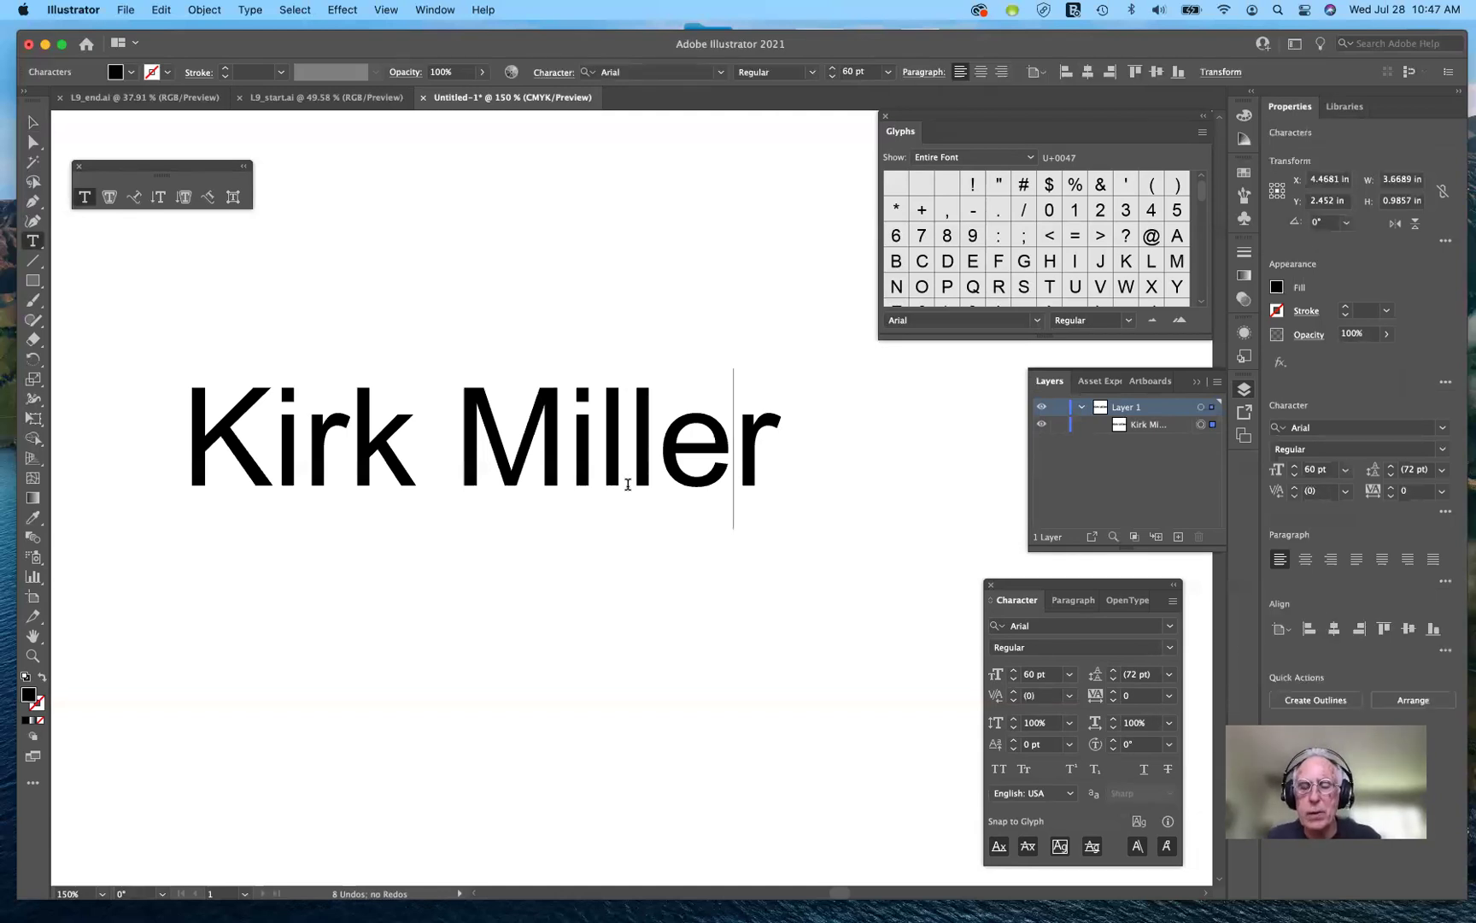
pyautogui.press('Right')
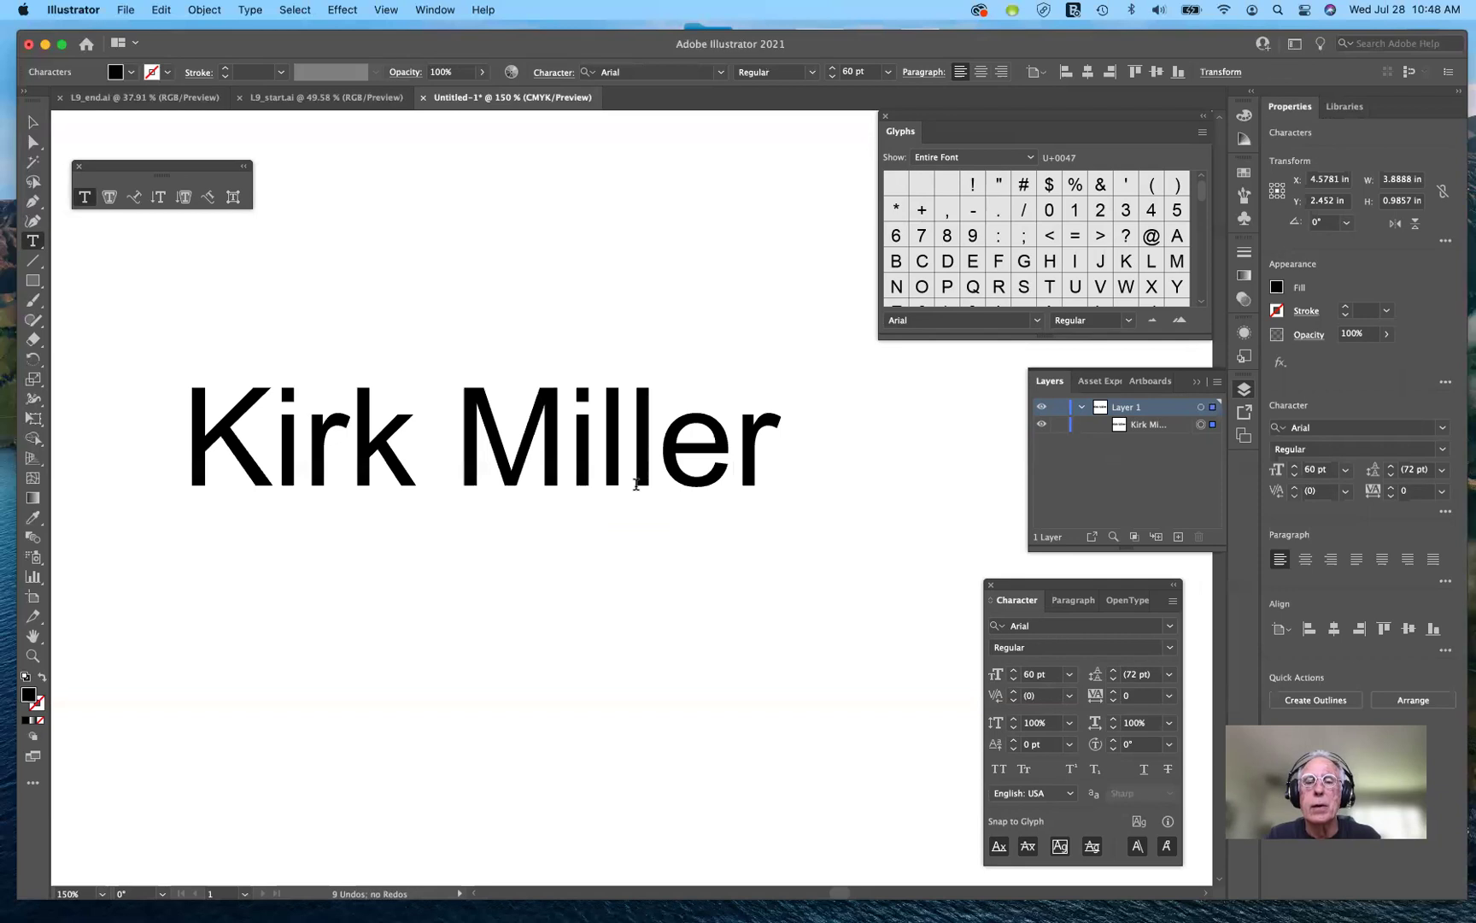
pyautogui.write('Sor')
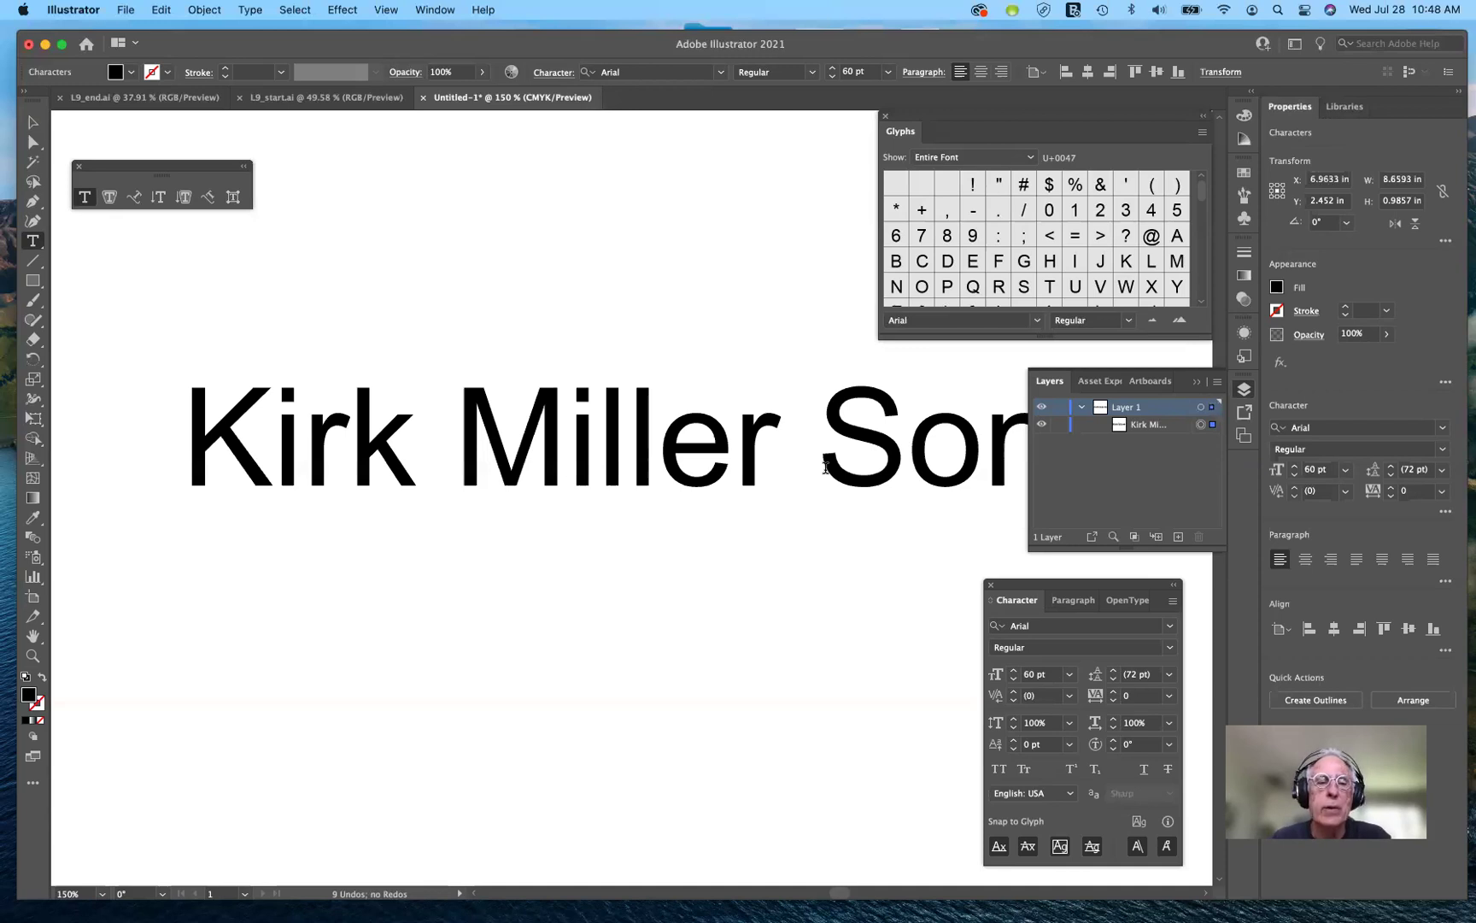
pyautogui.press('Return')
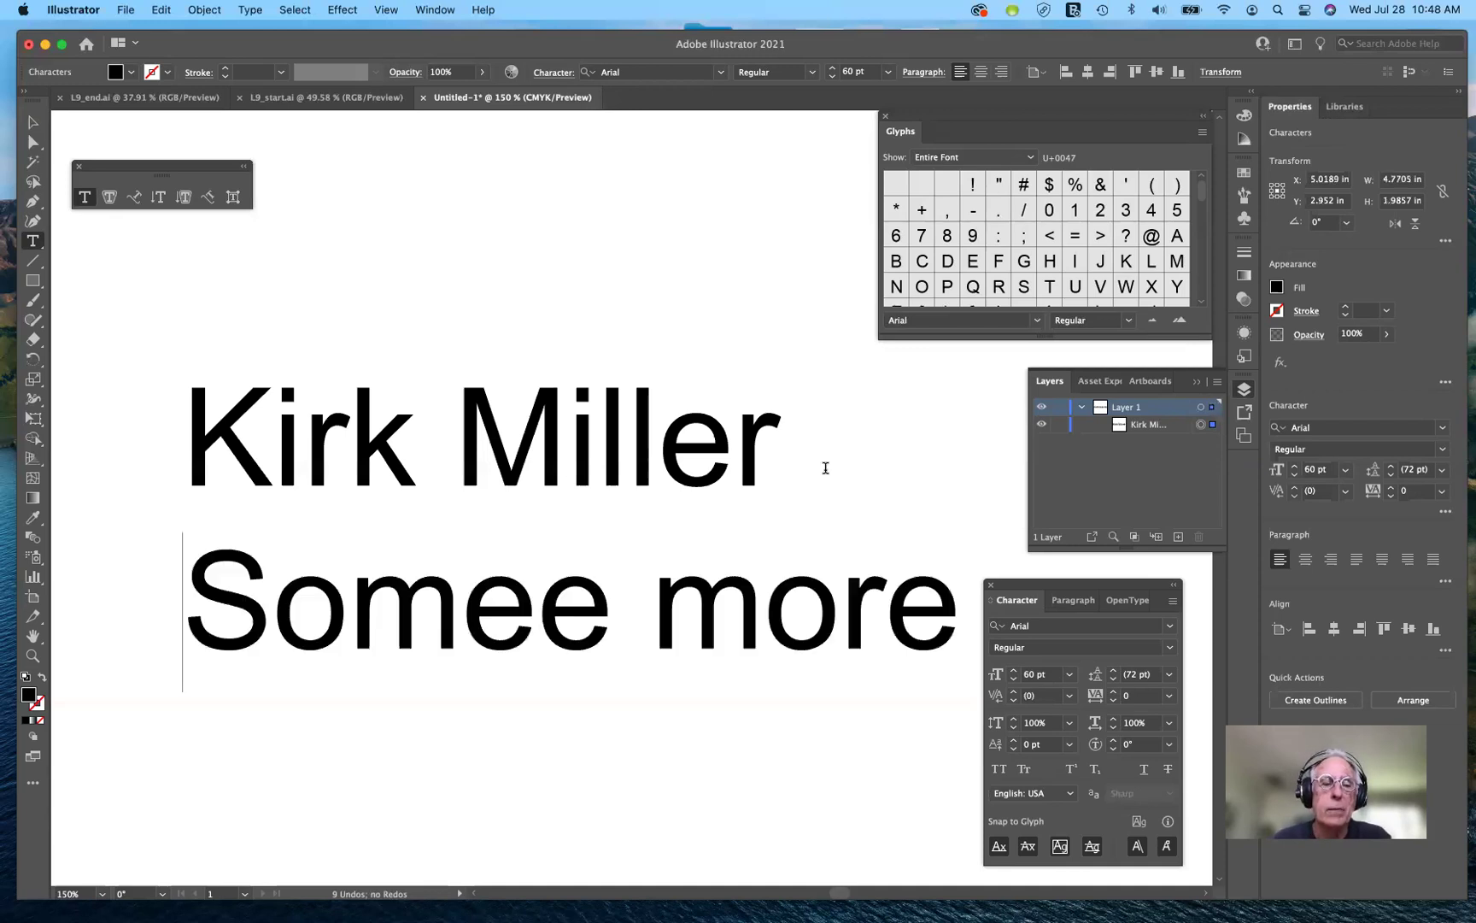
pyautogui.click(631, 637)
pyautogui.press('BackSpace')
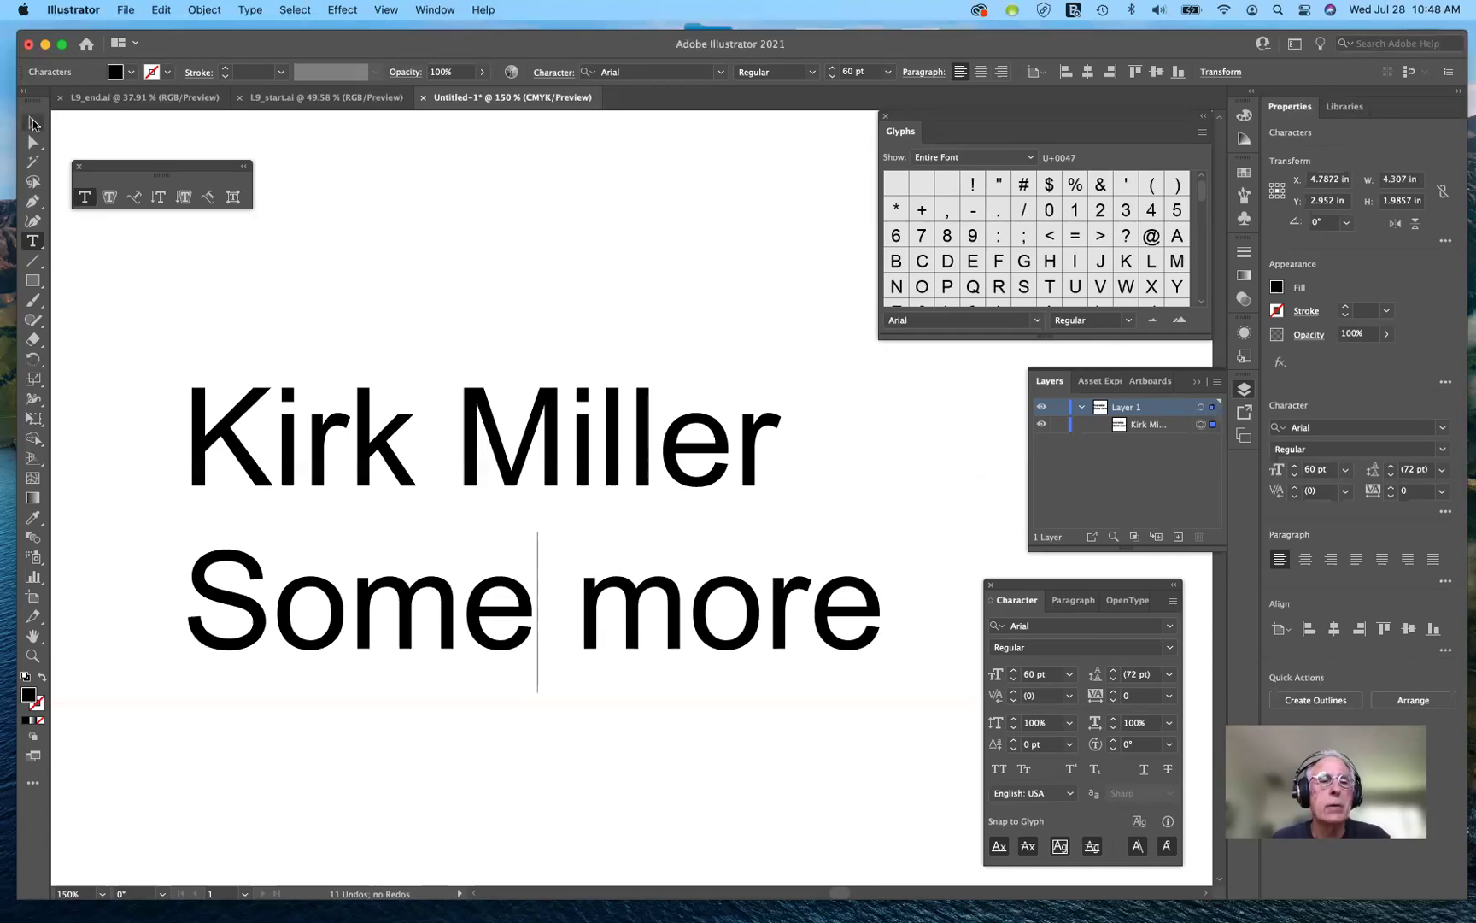
pyautogui.click(32, 124)
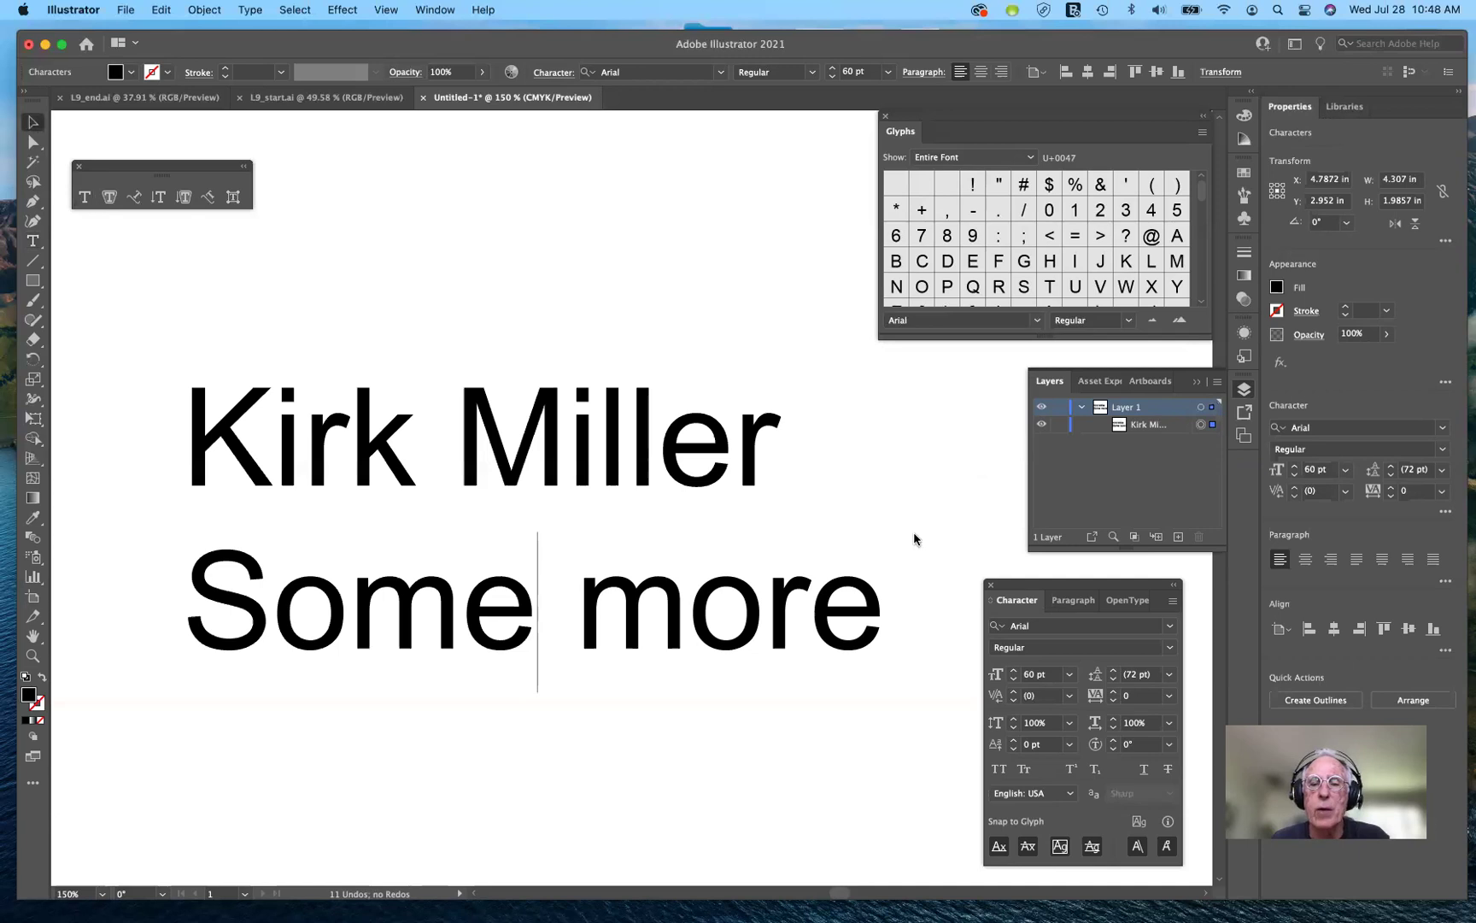
pyautogui.press('Escape')
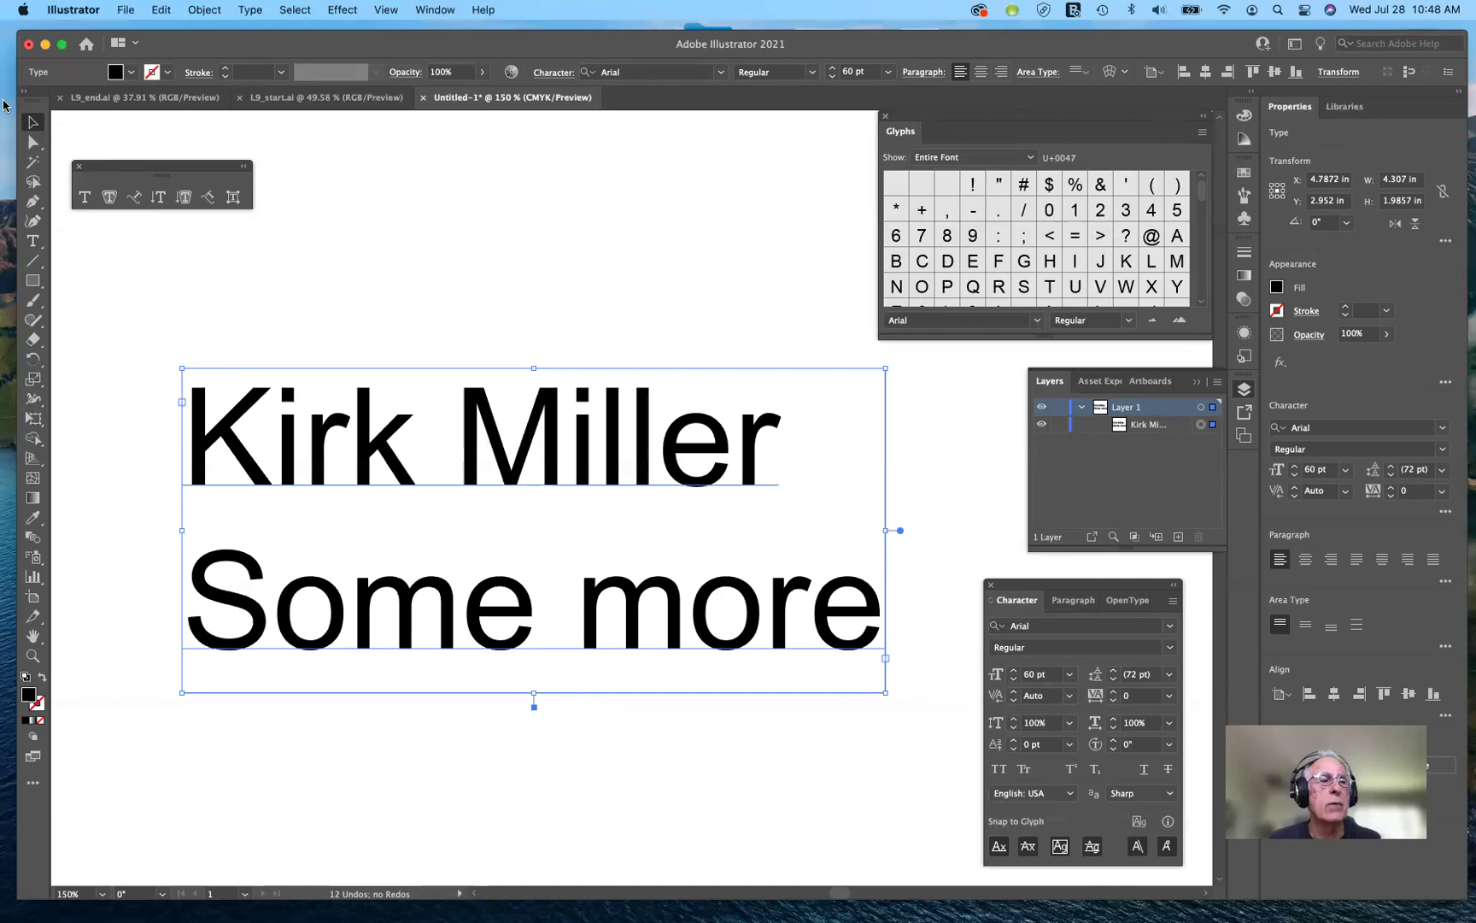
# - Replace the second line 'Some more' with 'Art 186 -'
pyautogui.click(35, 242)
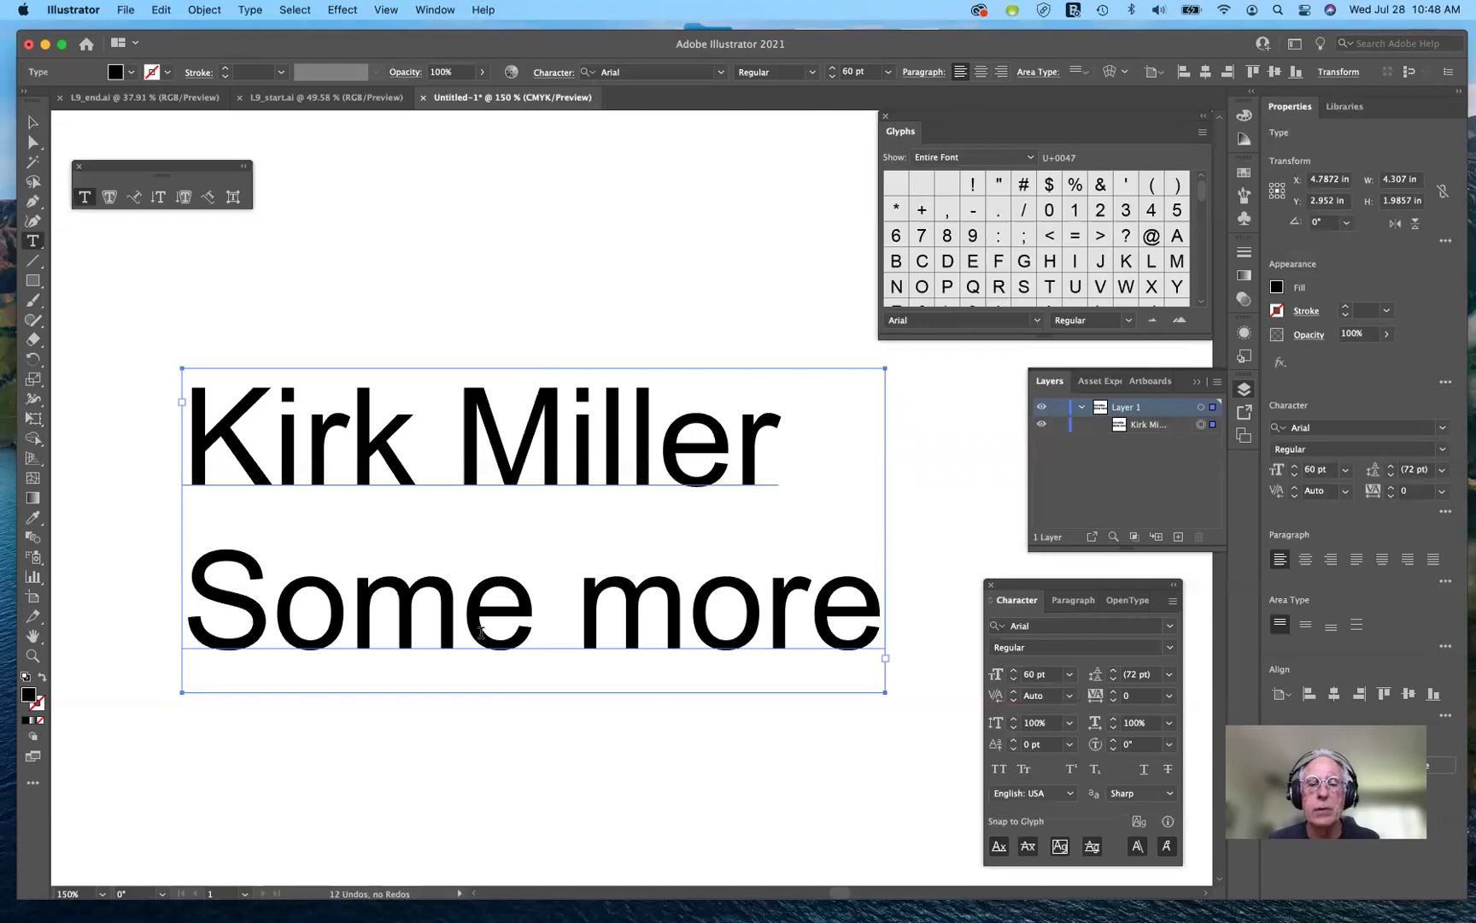
pyautogui.moveTo(481, 632); pyautogui.dragTo(182, 628)
pyautogui.tripleClick(877, 652)
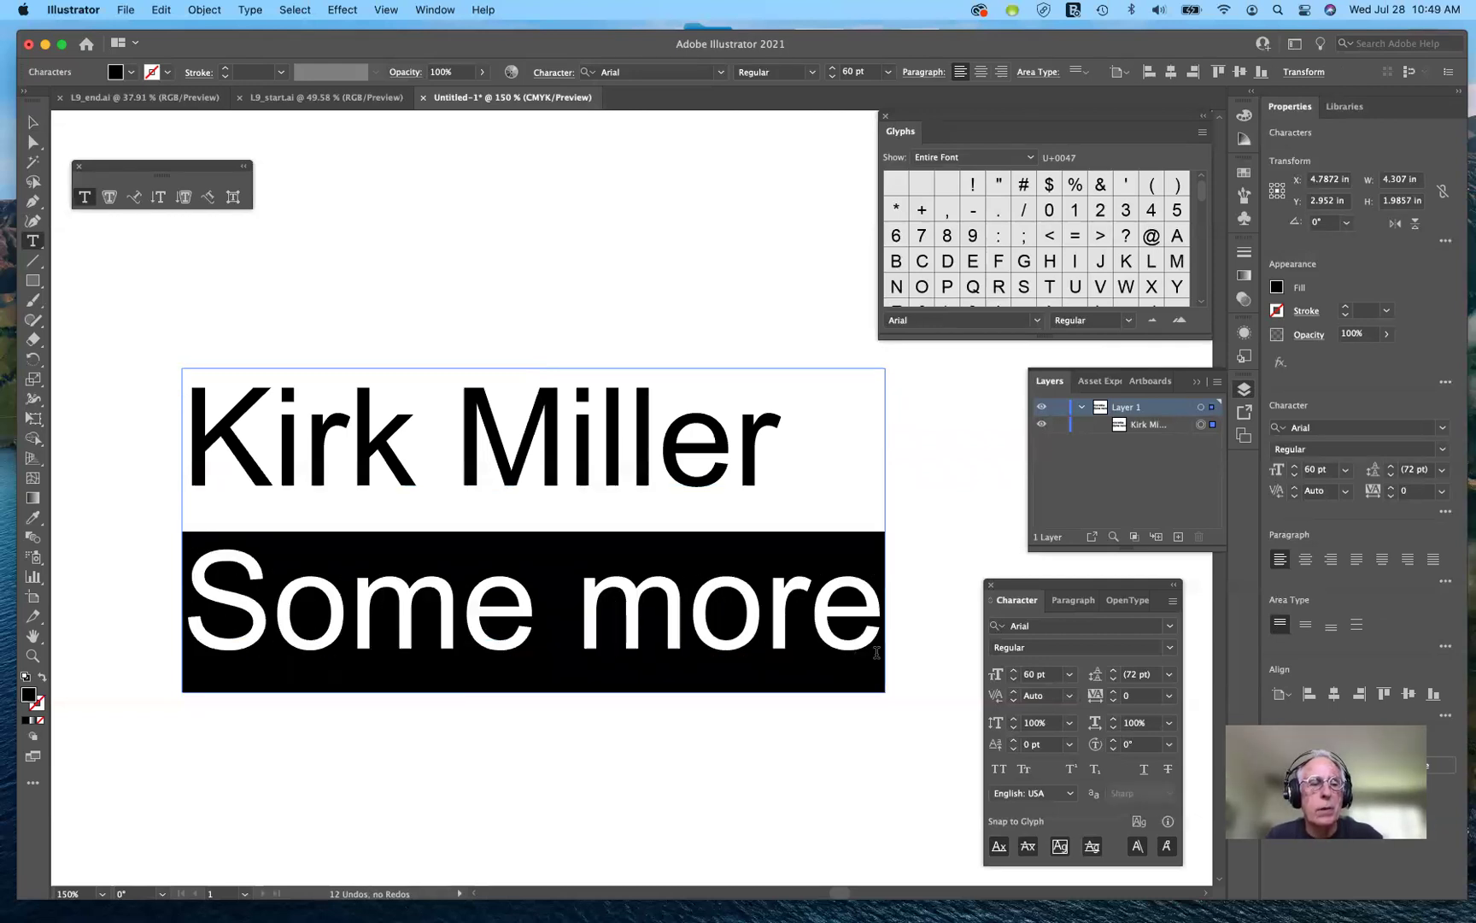
pyautogui.write('Ar')
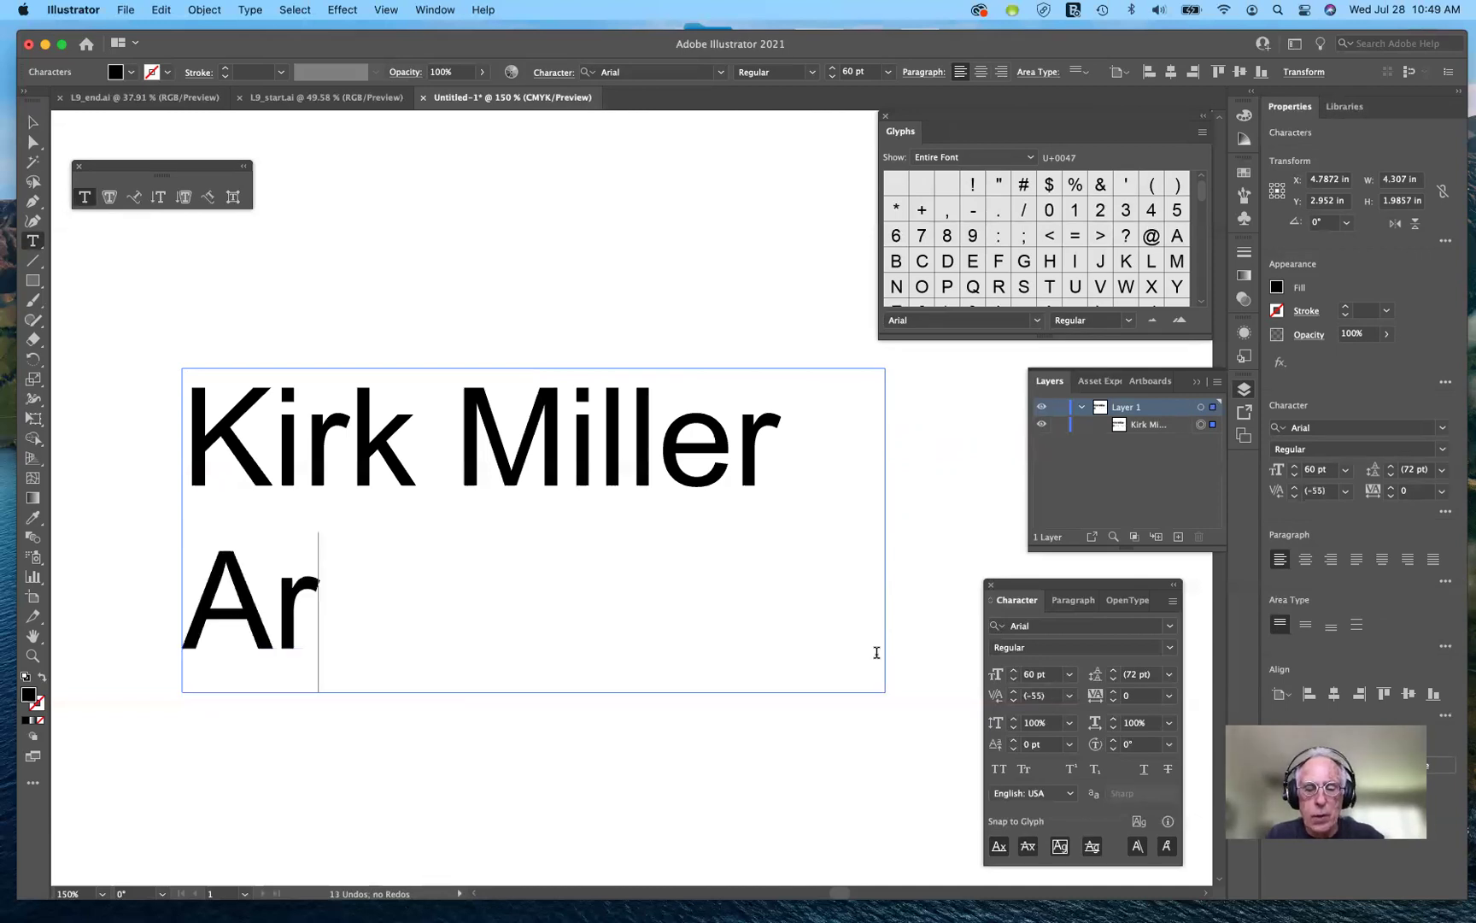
pyautogui.write('t 1')
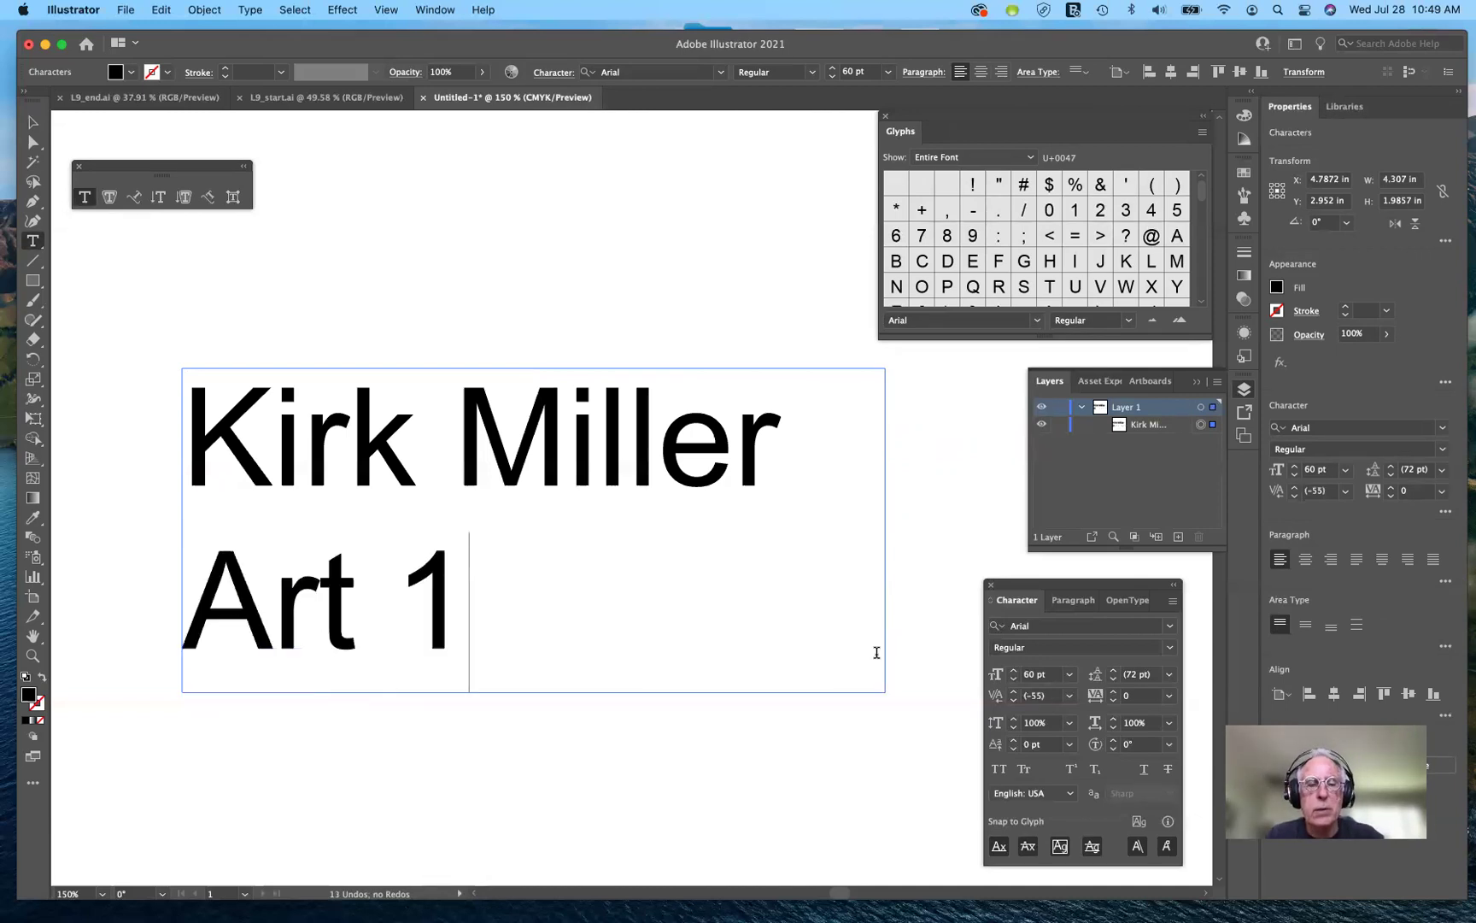
pyautogui.write('86')
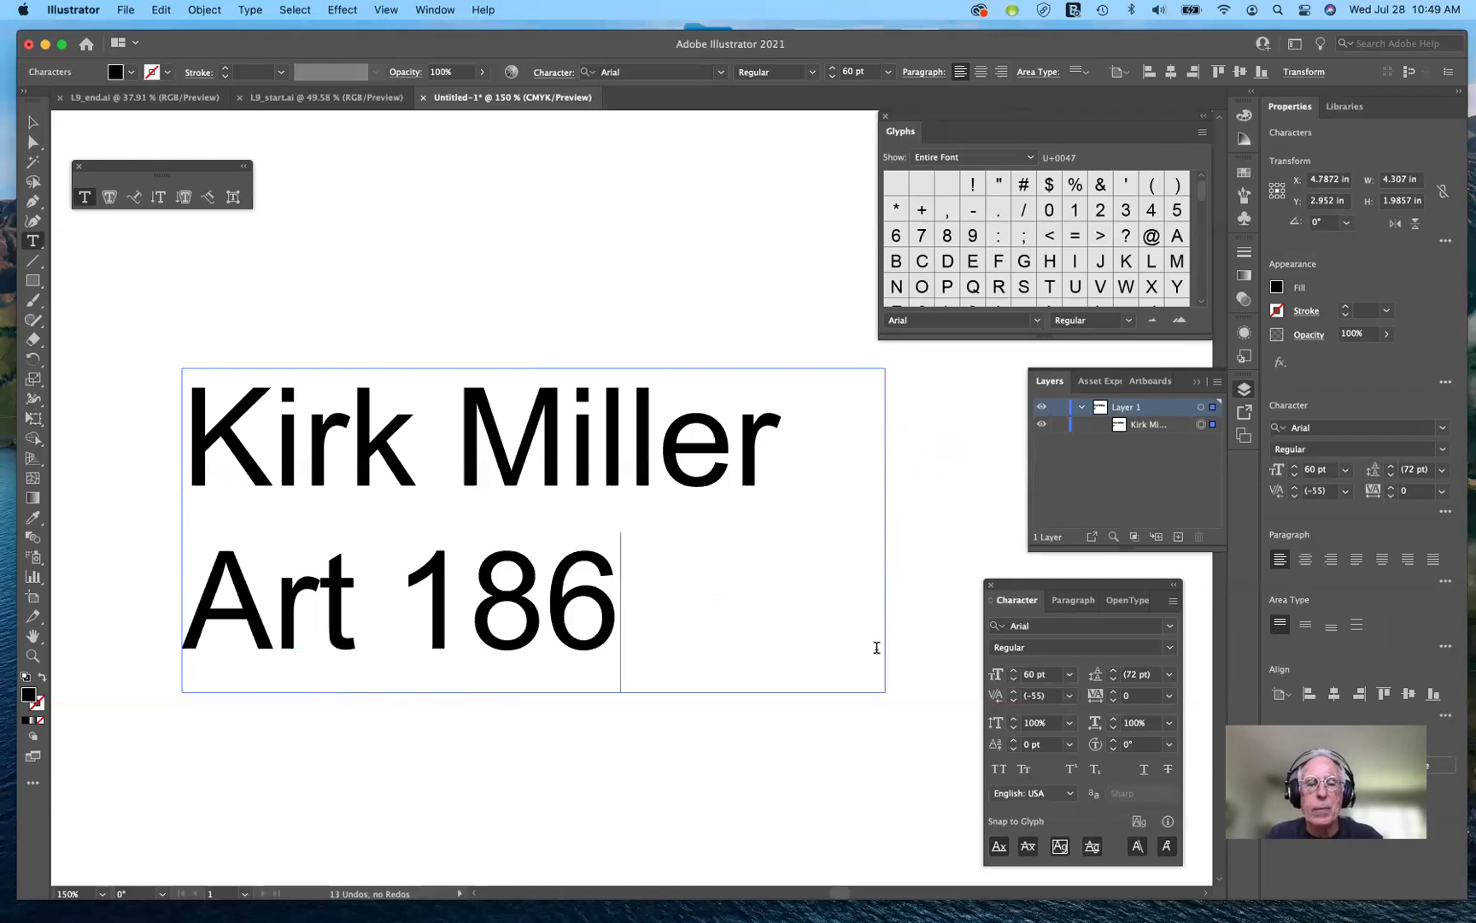
pyautogui.write(' -')
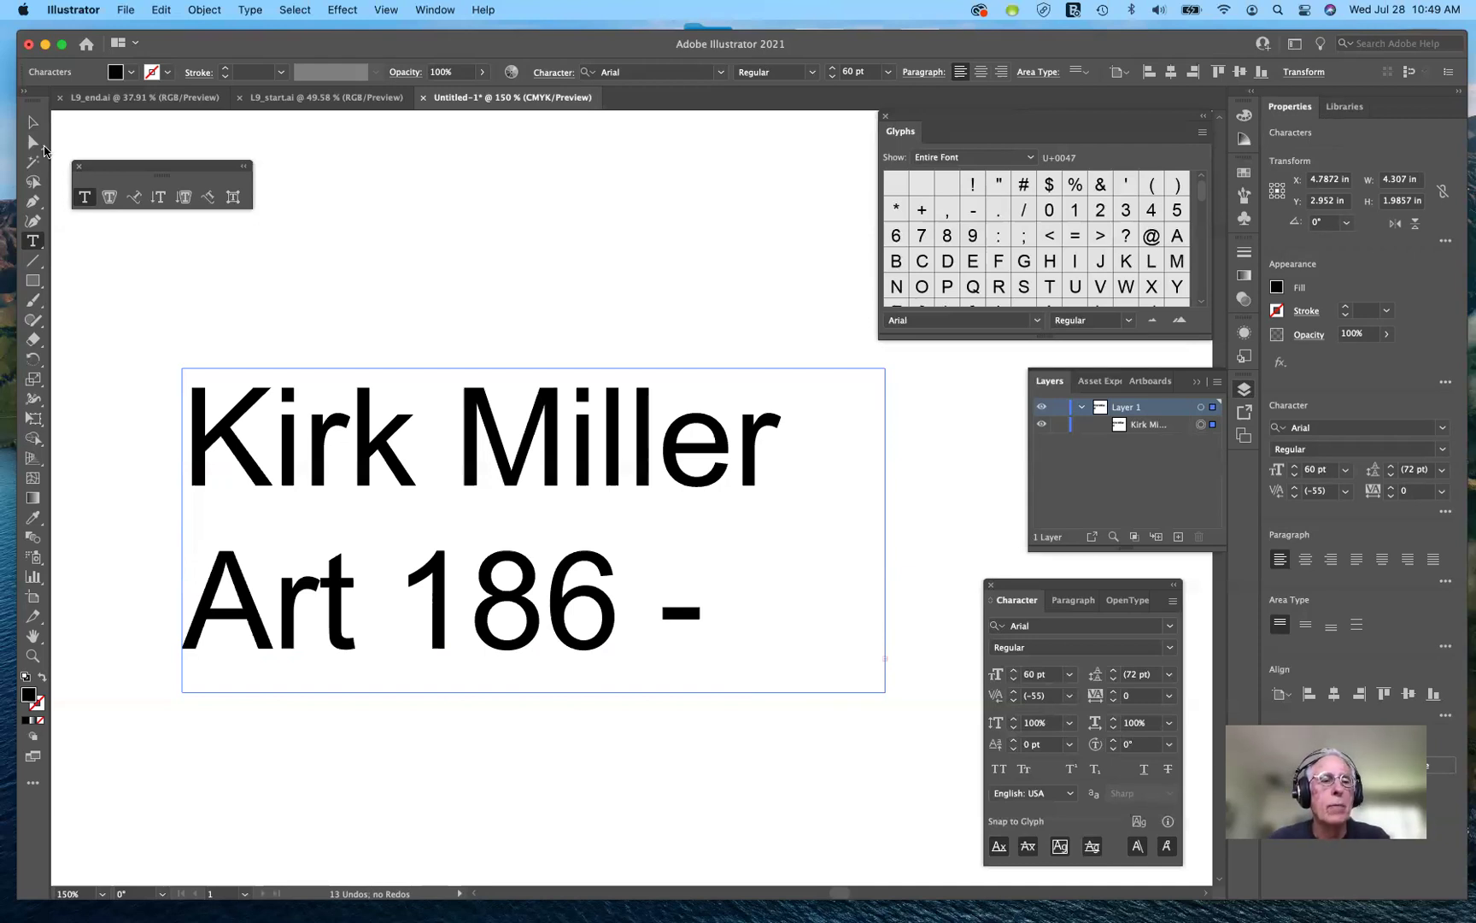
pyautogui.press('Escape')
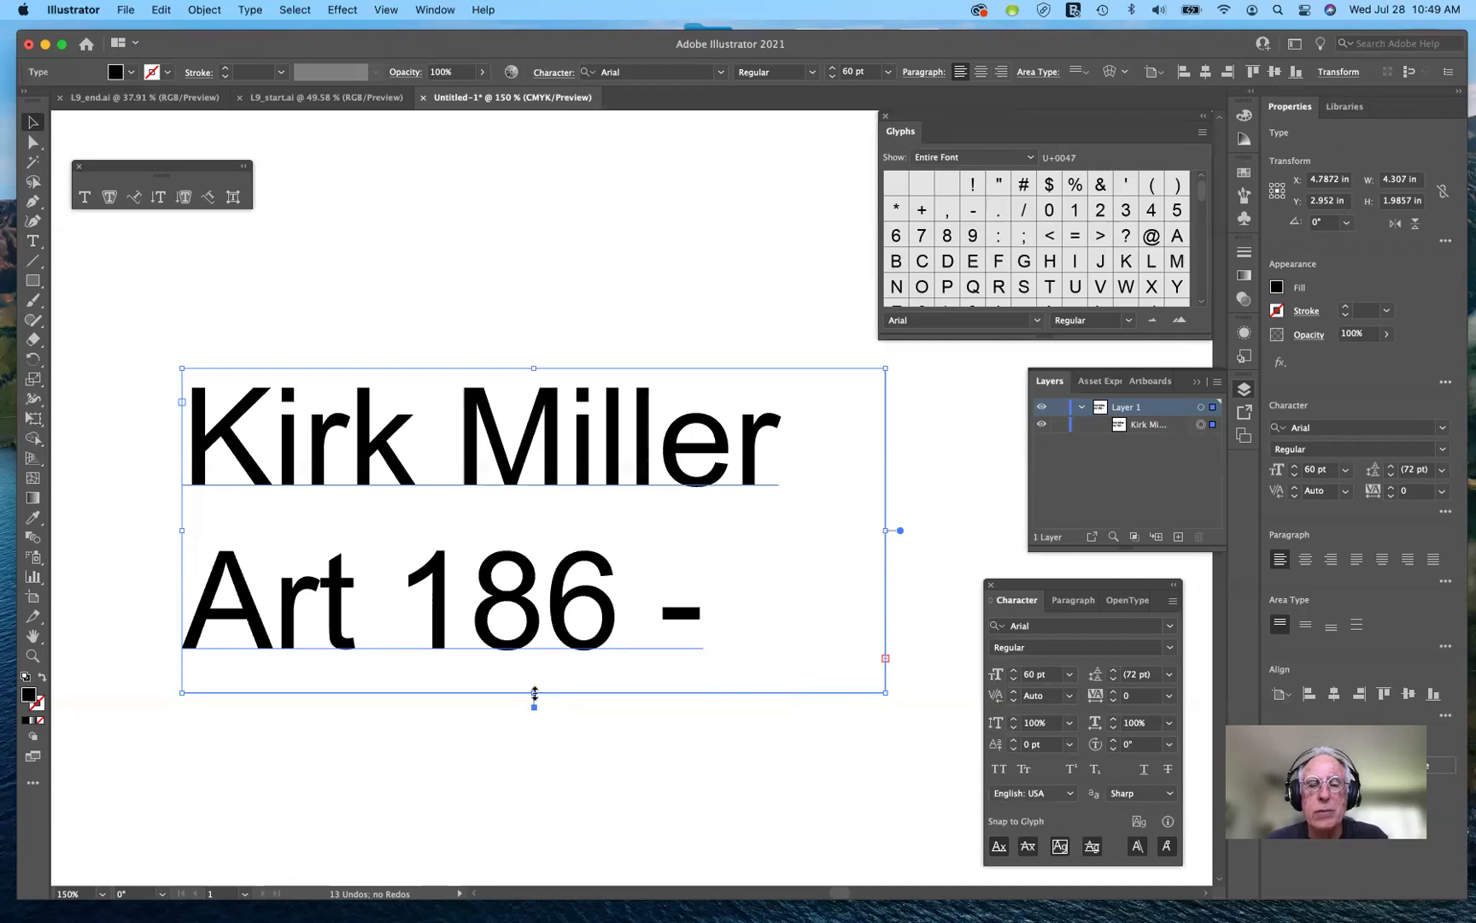
# - Make the text frame taller and slightly wider to reveal a third line
pyautogui.moveTo(535, 694); pyautogui.dragTo(534, 847)
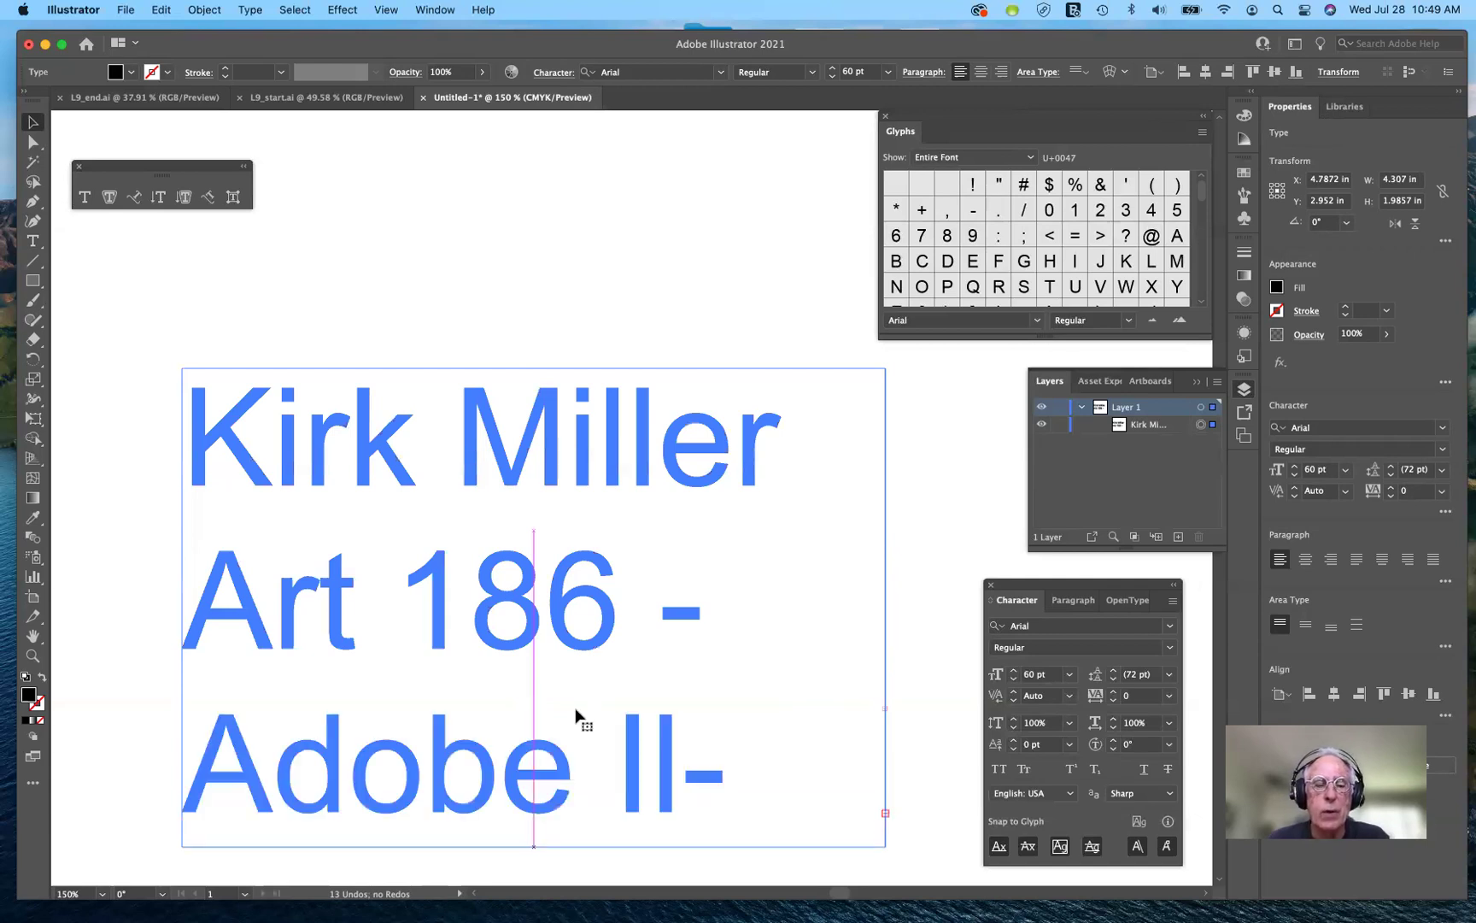
pyautogui.moveTo(577, 717); pyautogui.dragTo(545, 662)
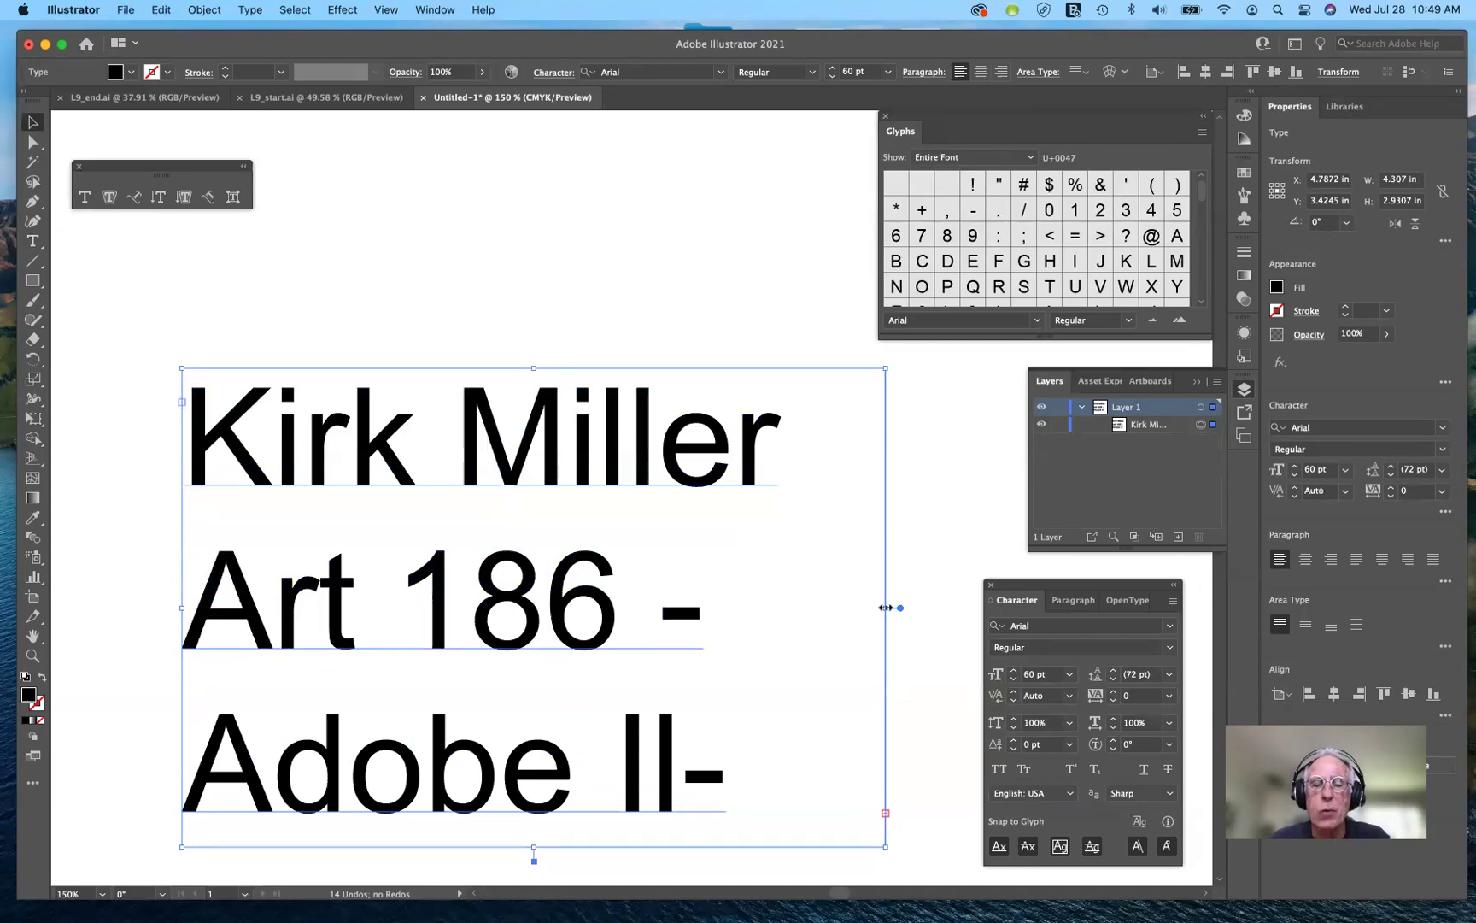
pyautogui.moveTo(925, 609); pyautogui.dragTo(928, 608)
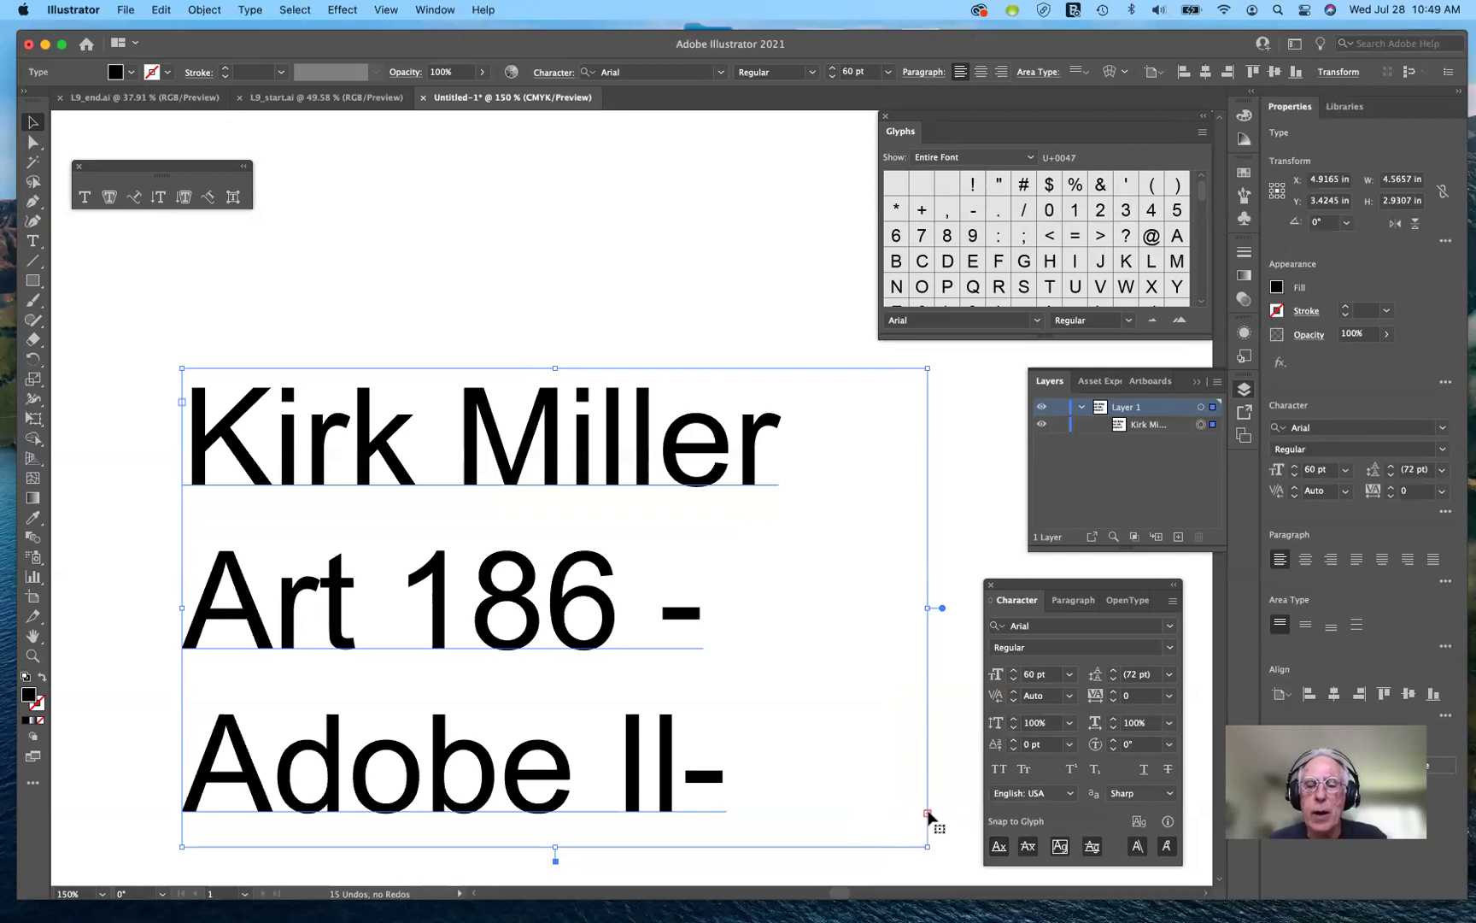
# - Thread the overflow text into a new frame at the top, then undo both changes
pyautogui.click(929, 816)
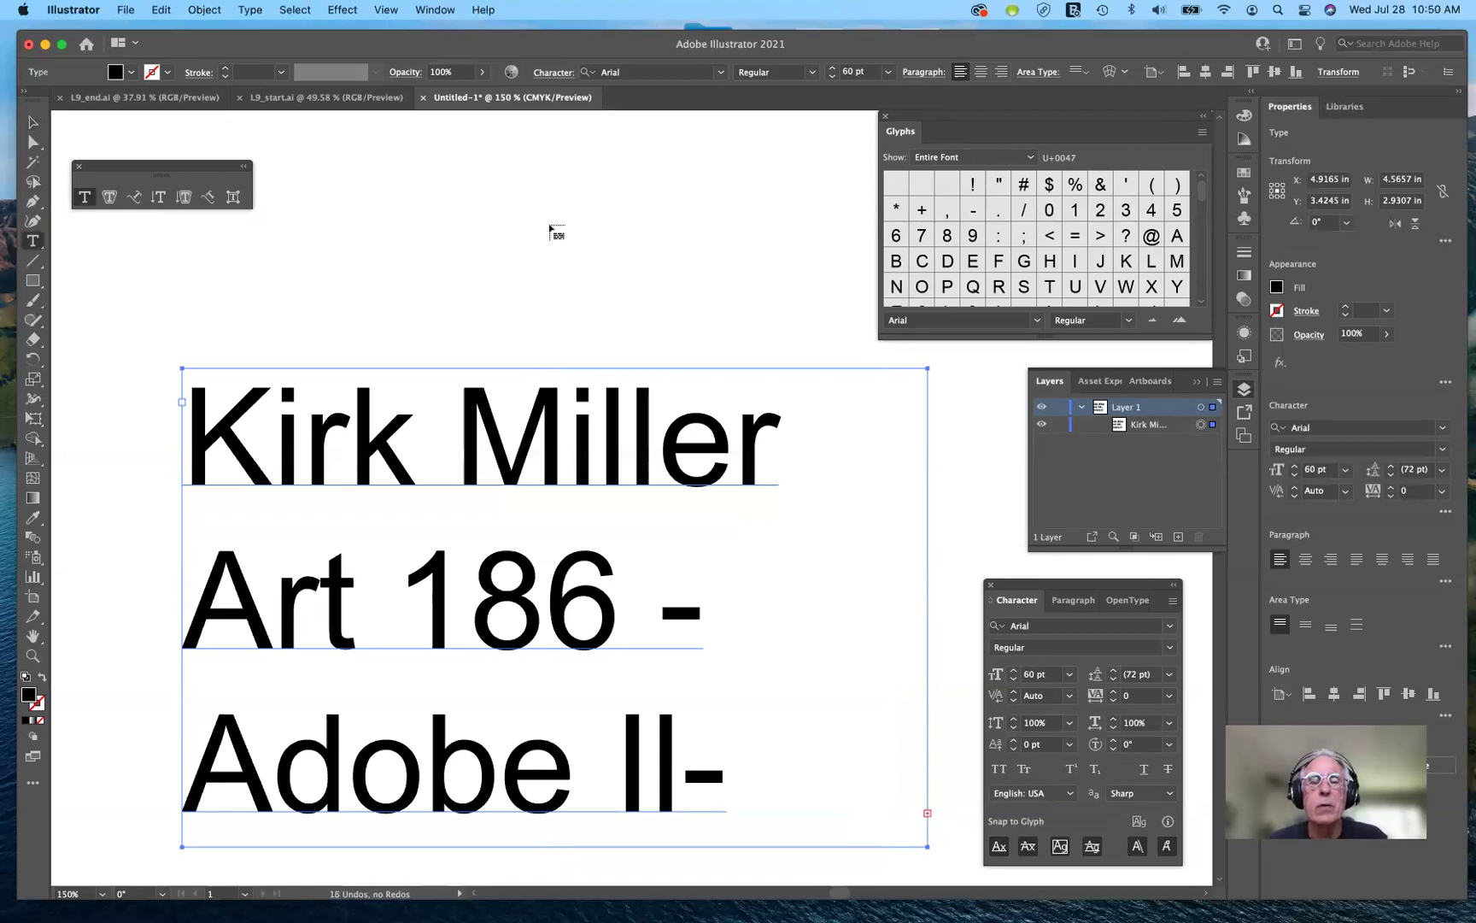
pyautogui.click(547, 186)
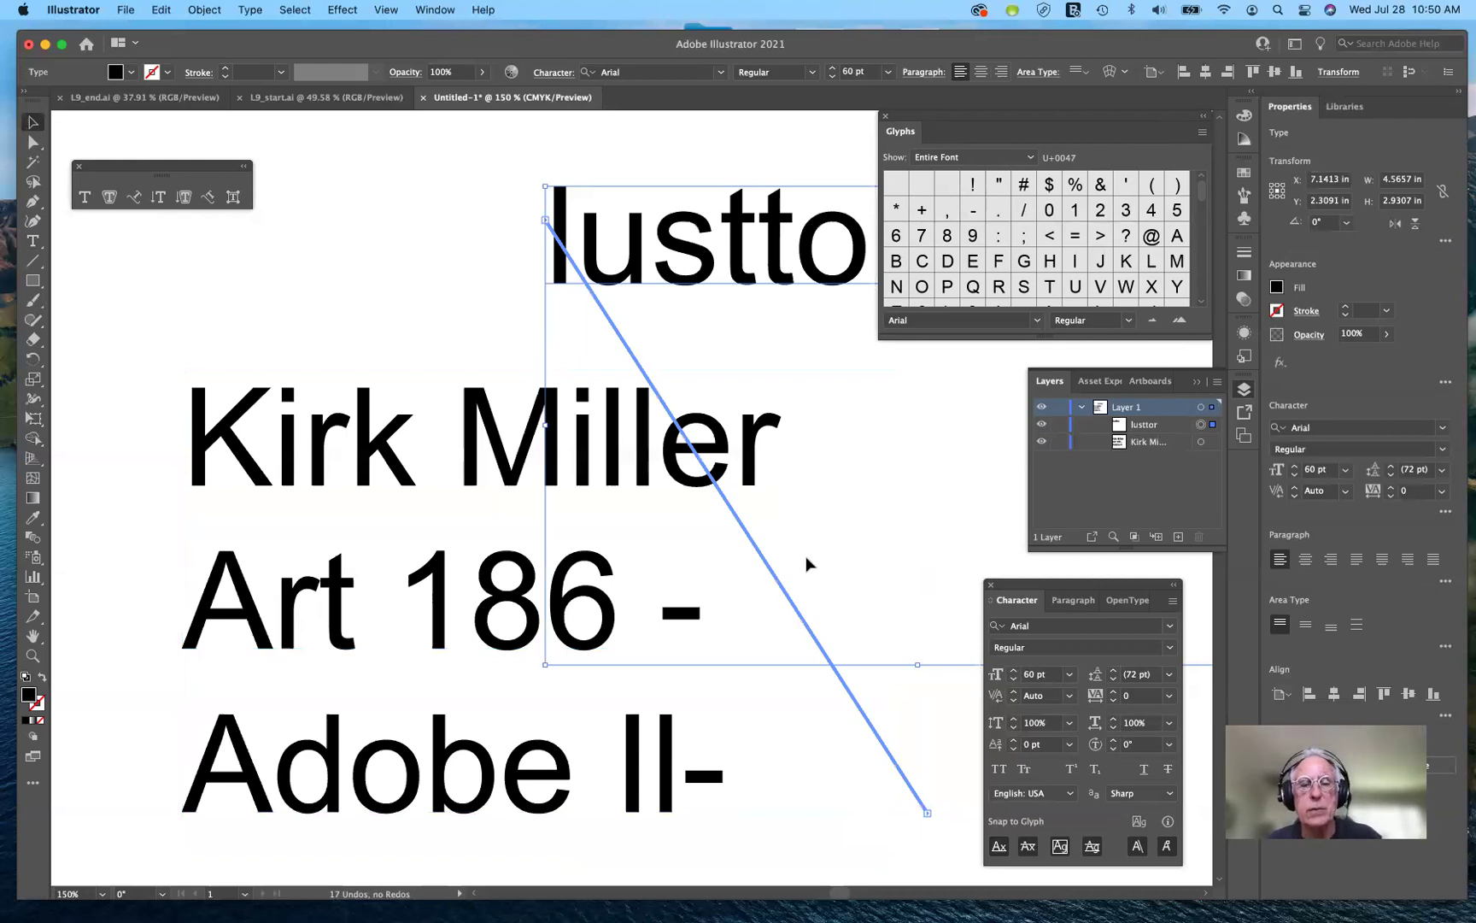
pyautogui.press('super+z')
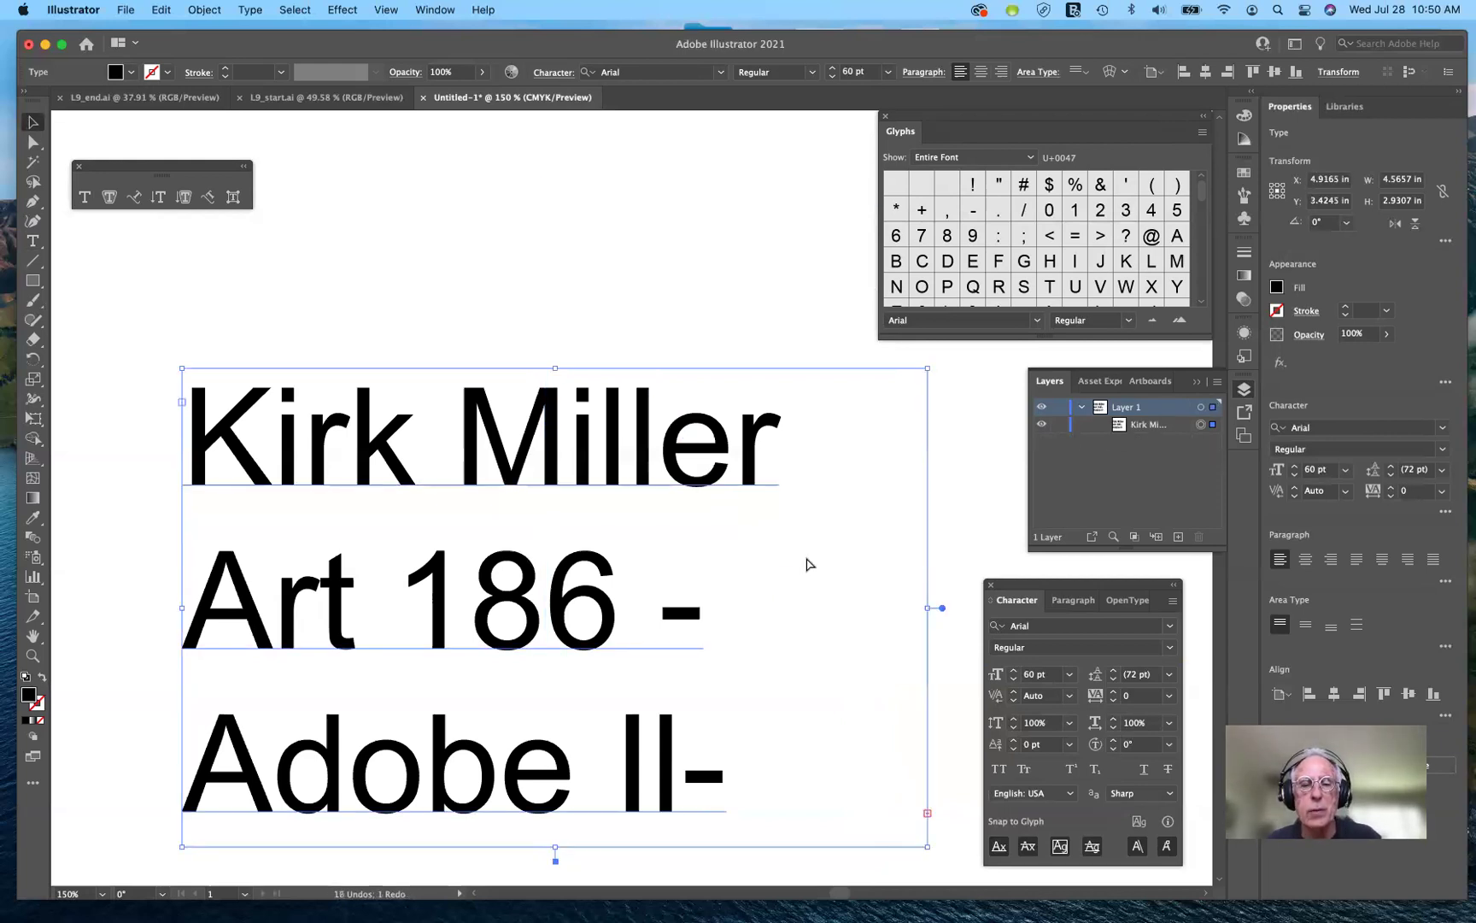
pyautogui.press('super+z')
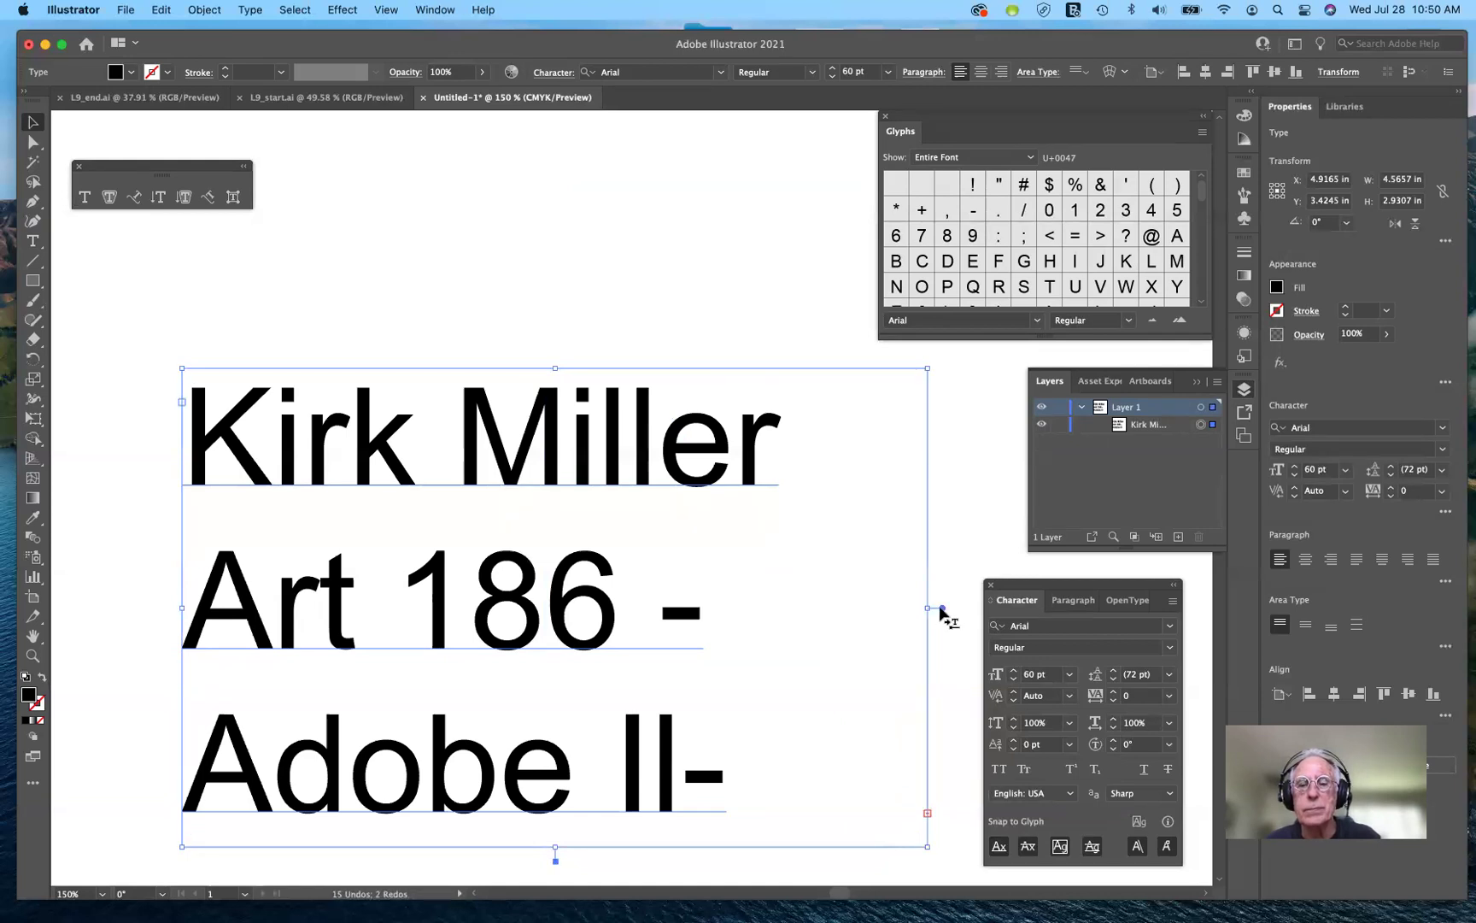
pyautogui.doubleClick(938, 608)
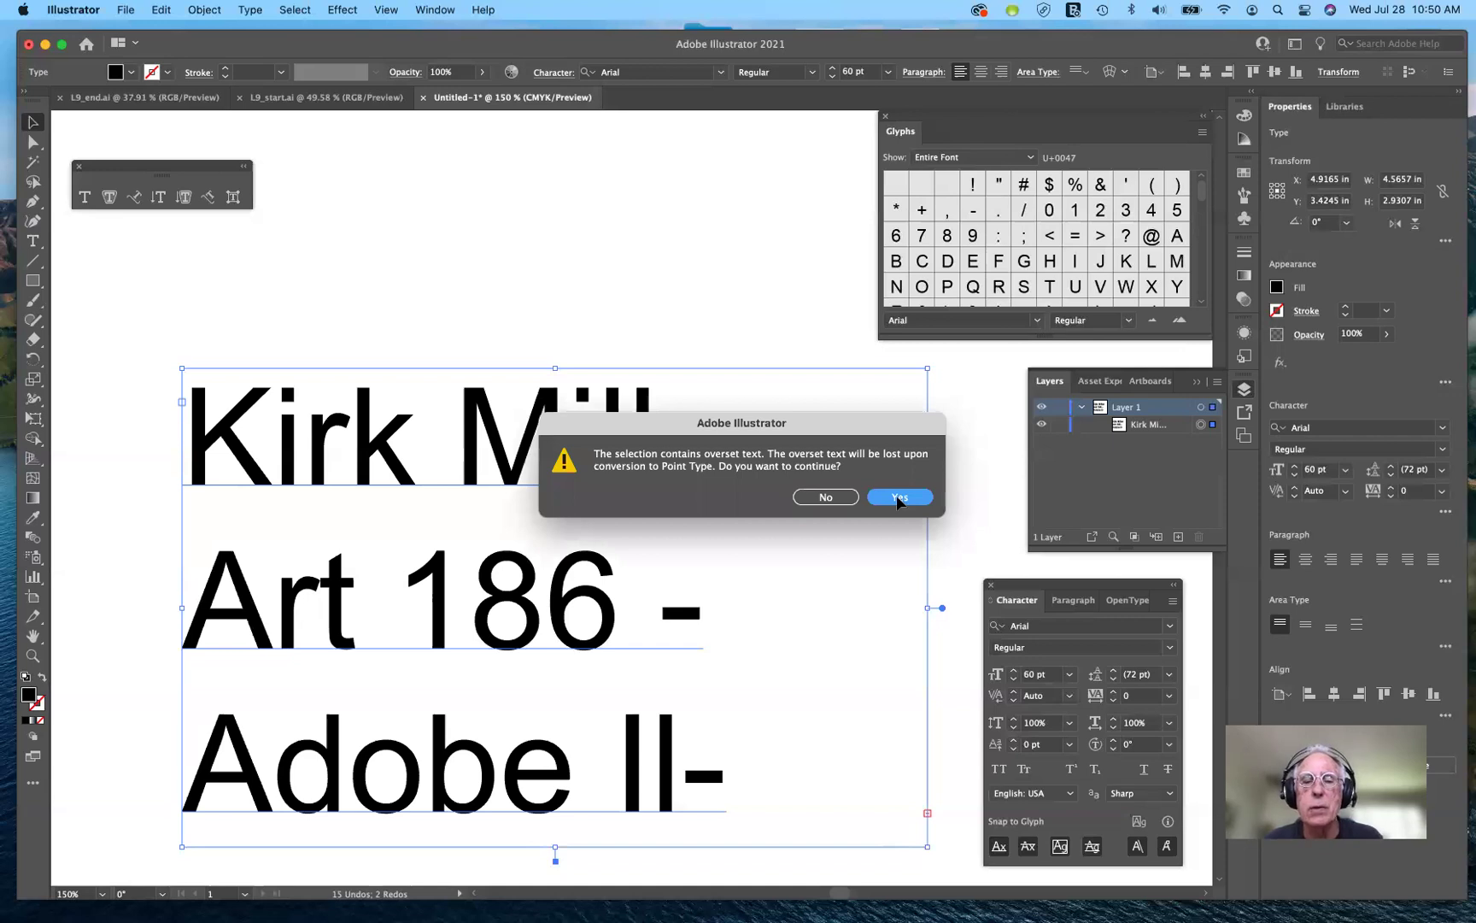
pyautogui.click(899, 498)
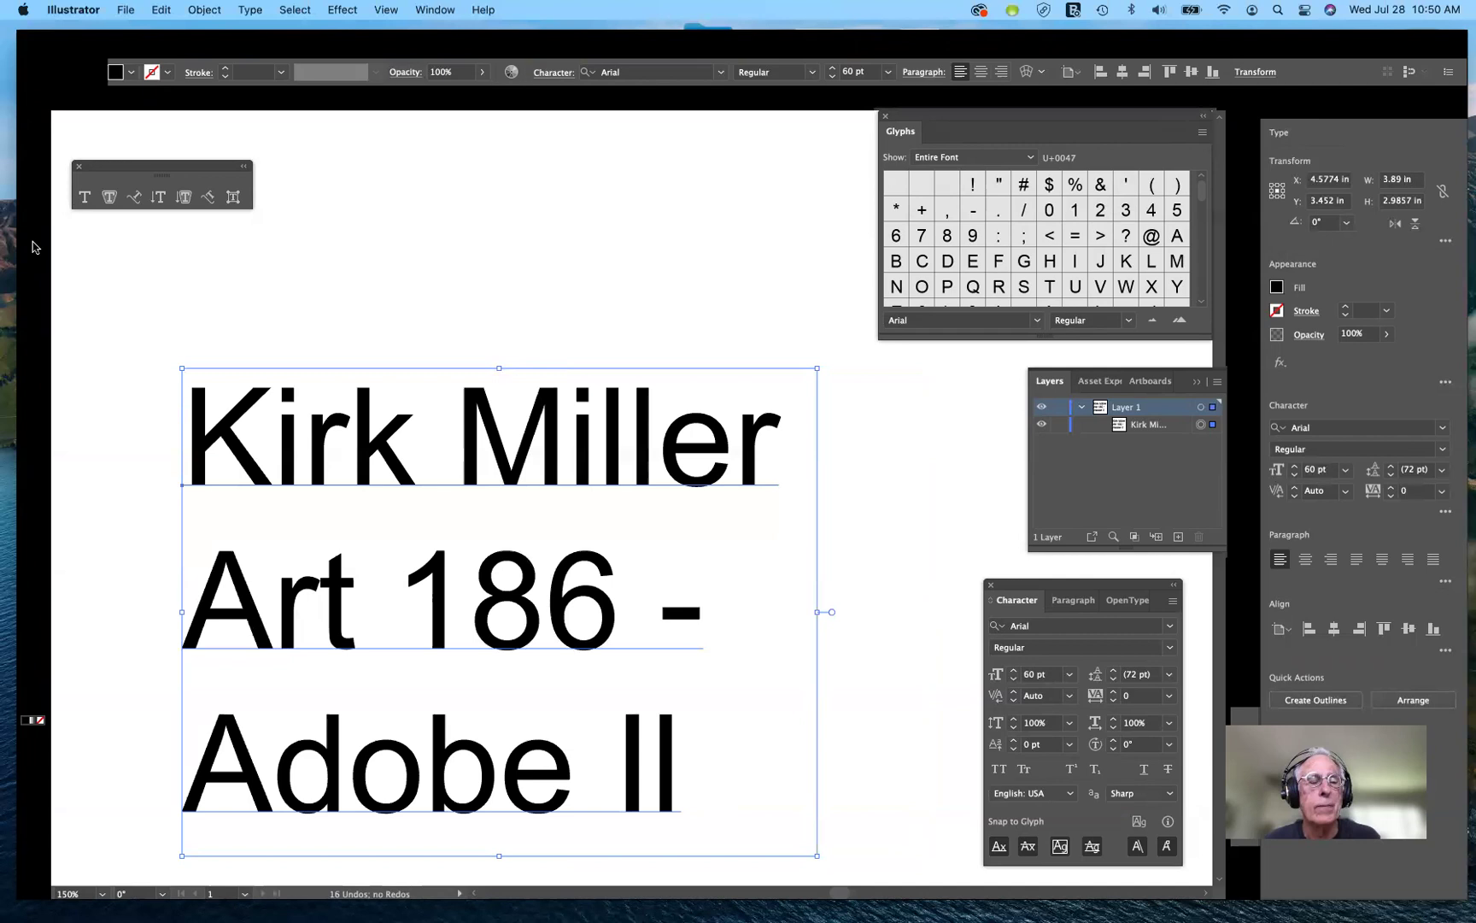
pyautogui.click(670, 762)
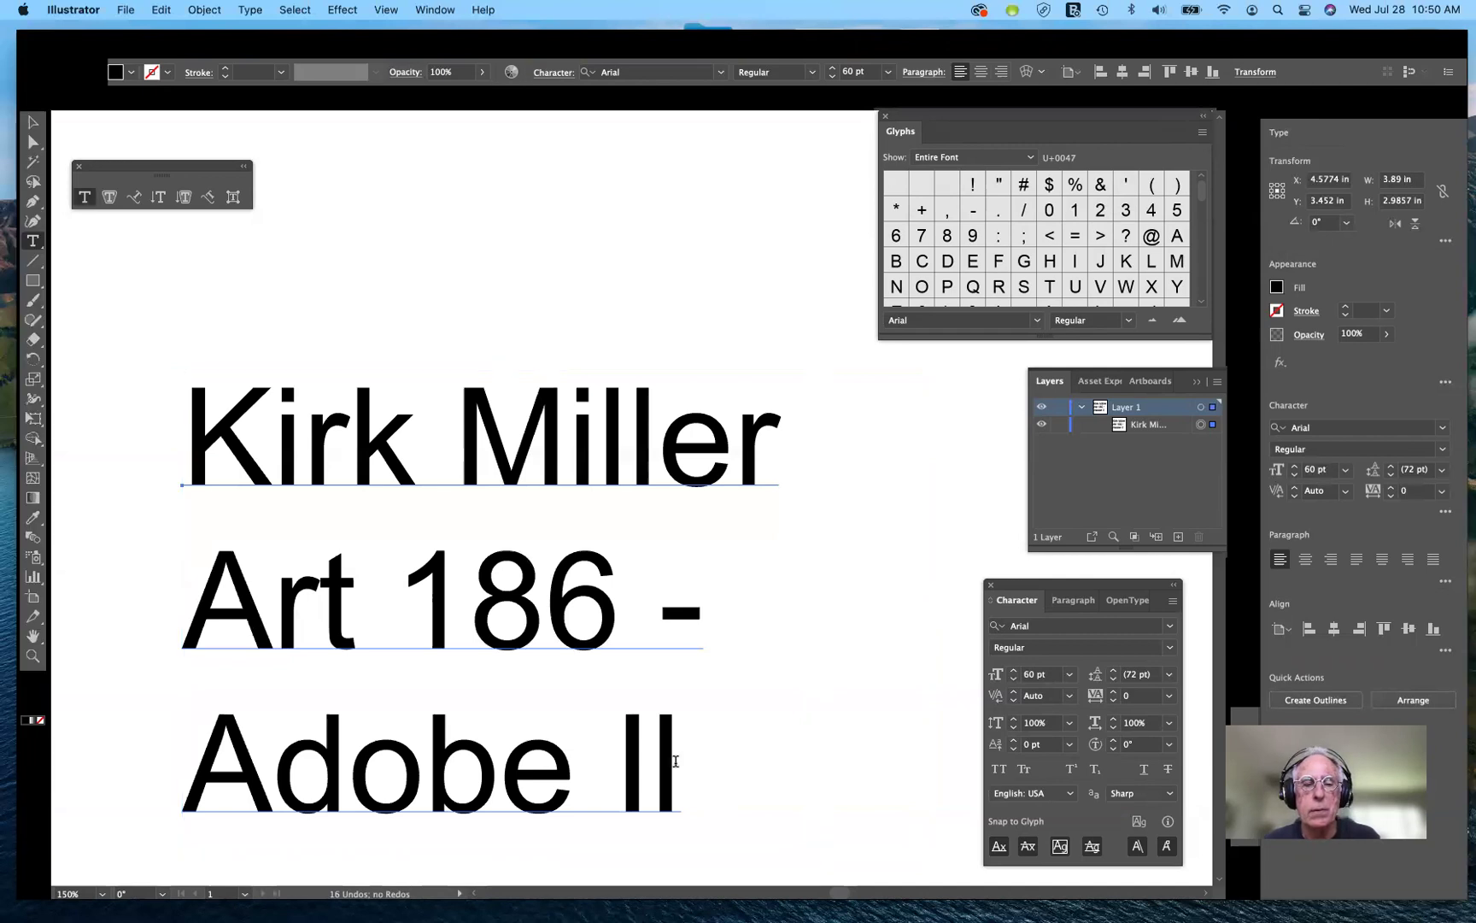
pyautogui.keyDown('shift'); pyautogui.click(151, 628); pyautogui.keyUp('shift')
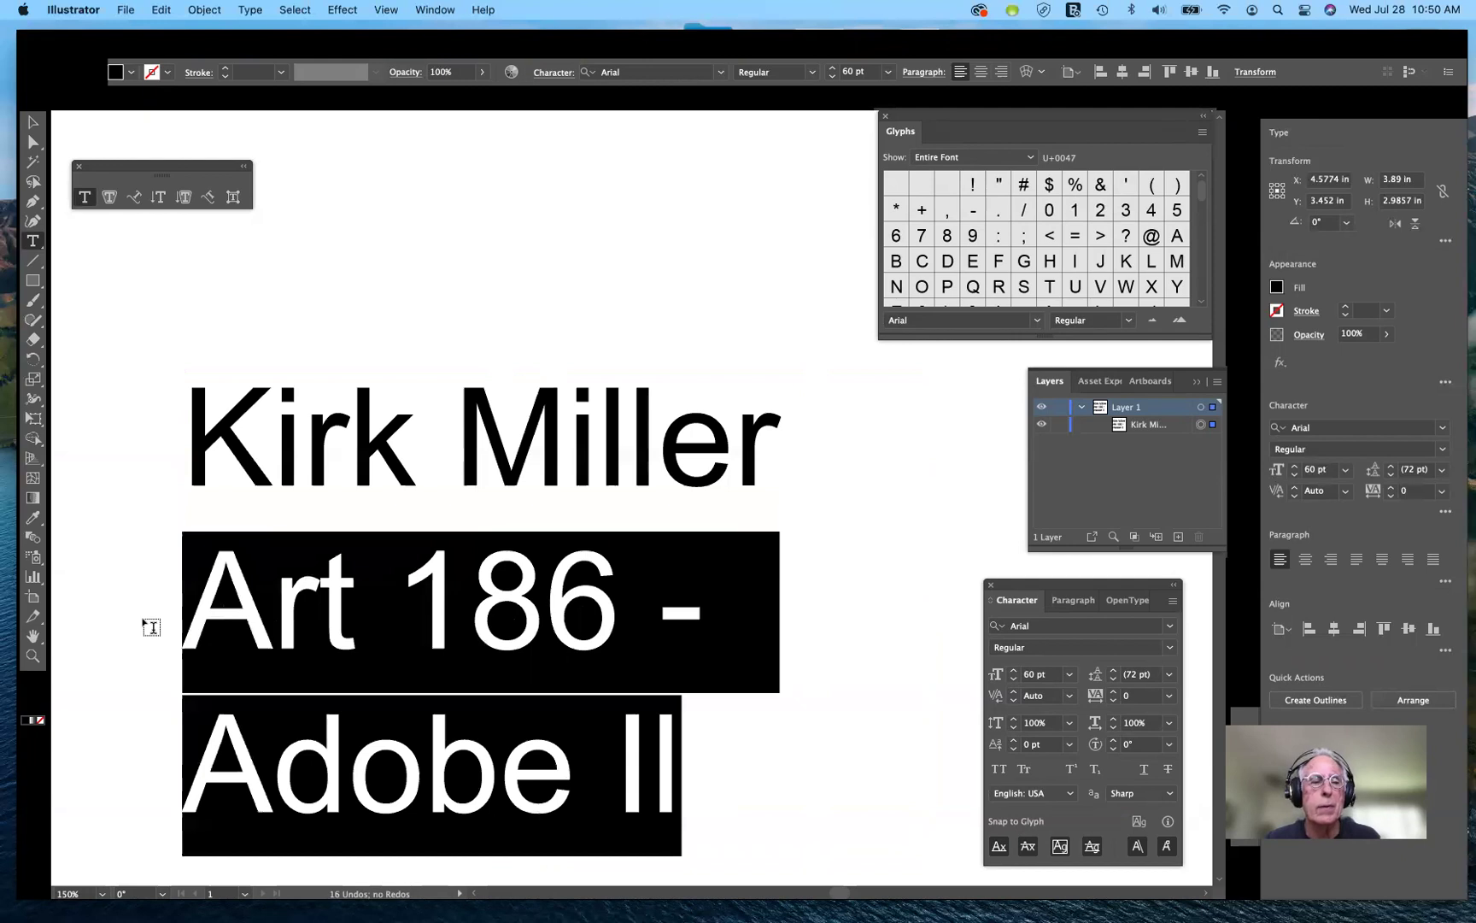
pyautogui.press('BackSpace')
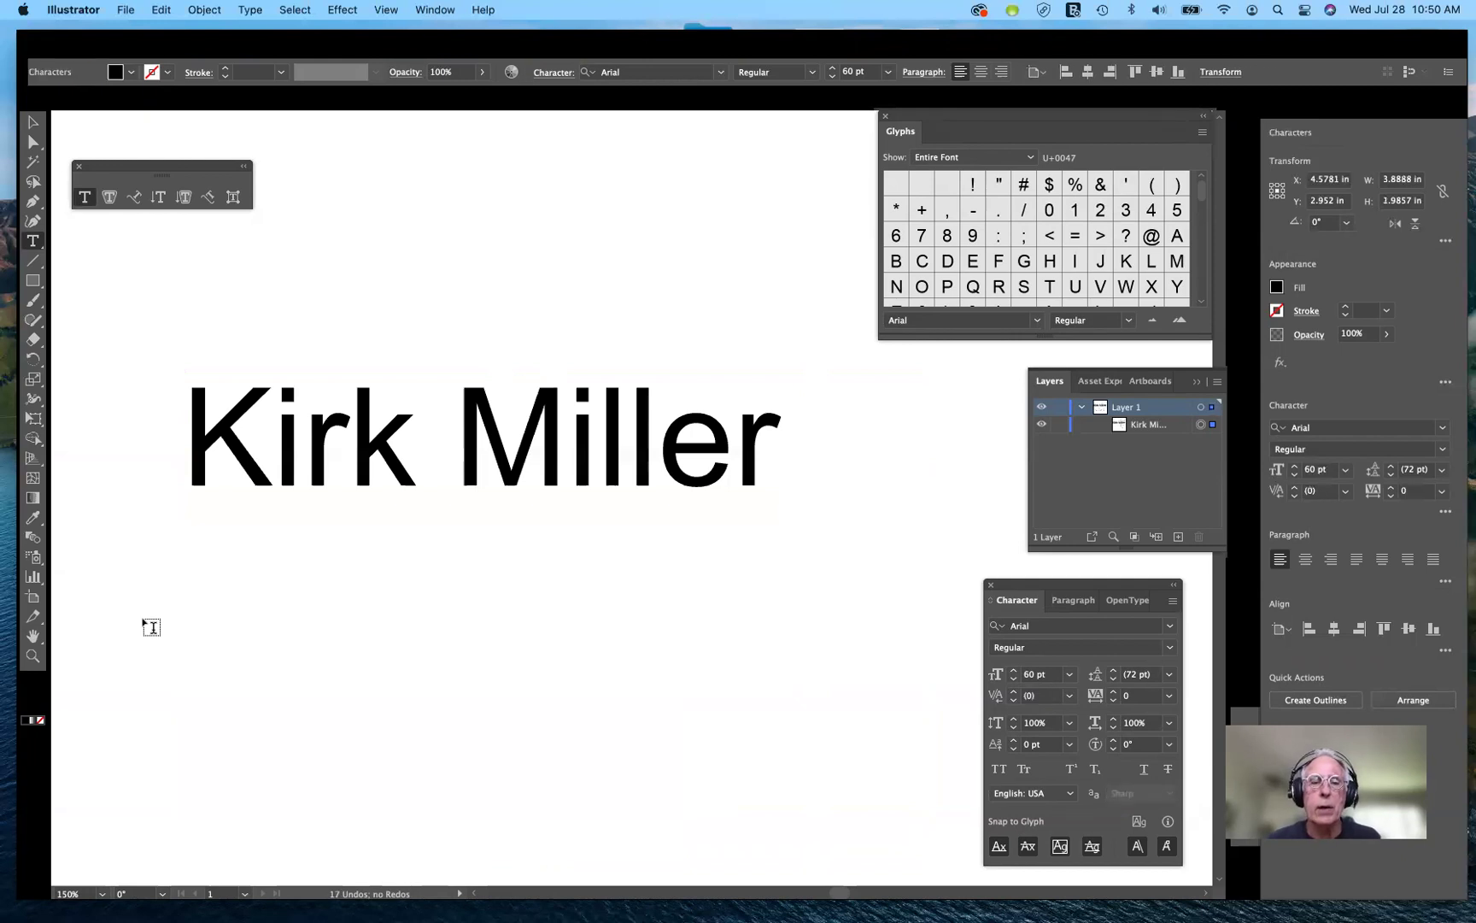
pyautogui.press('BackSpace')
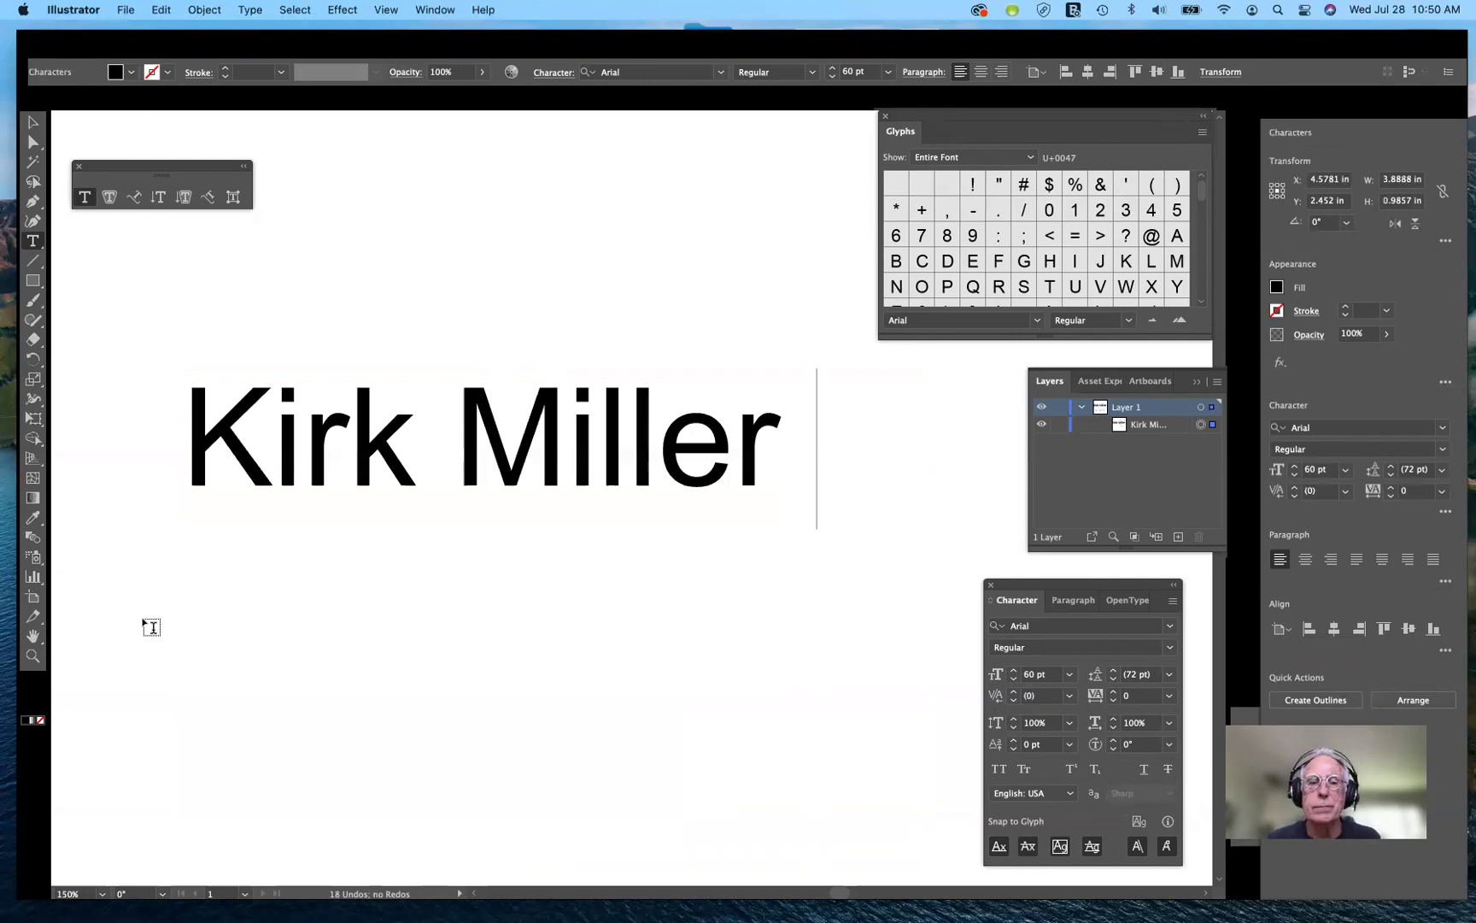
pyautogui.press('BackSpace')
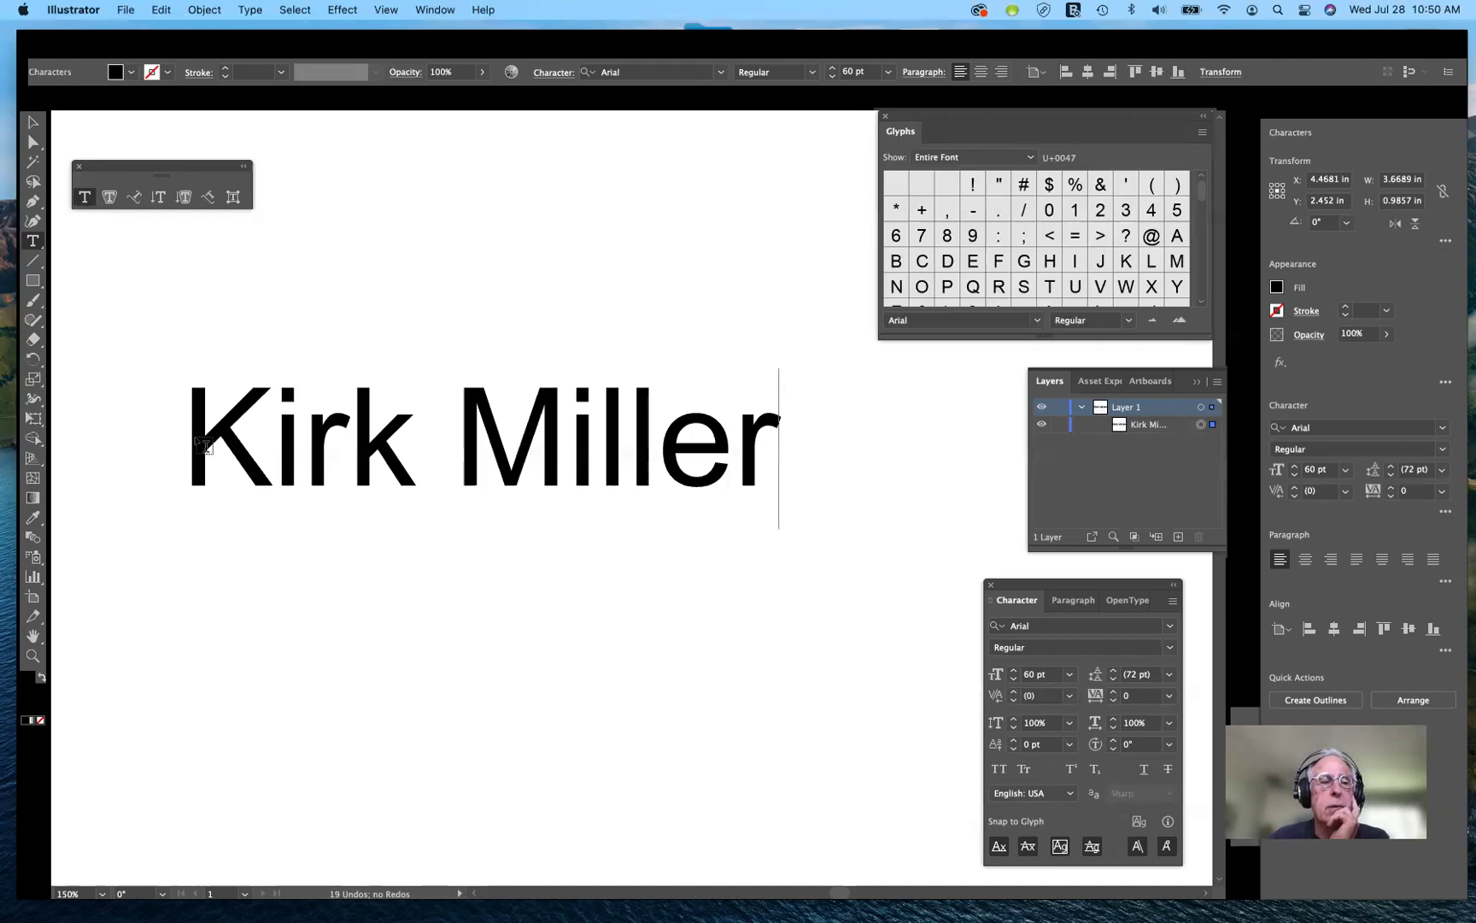
# - Select only the K in Kirk
pyautogui.doubleClick(308, 446)
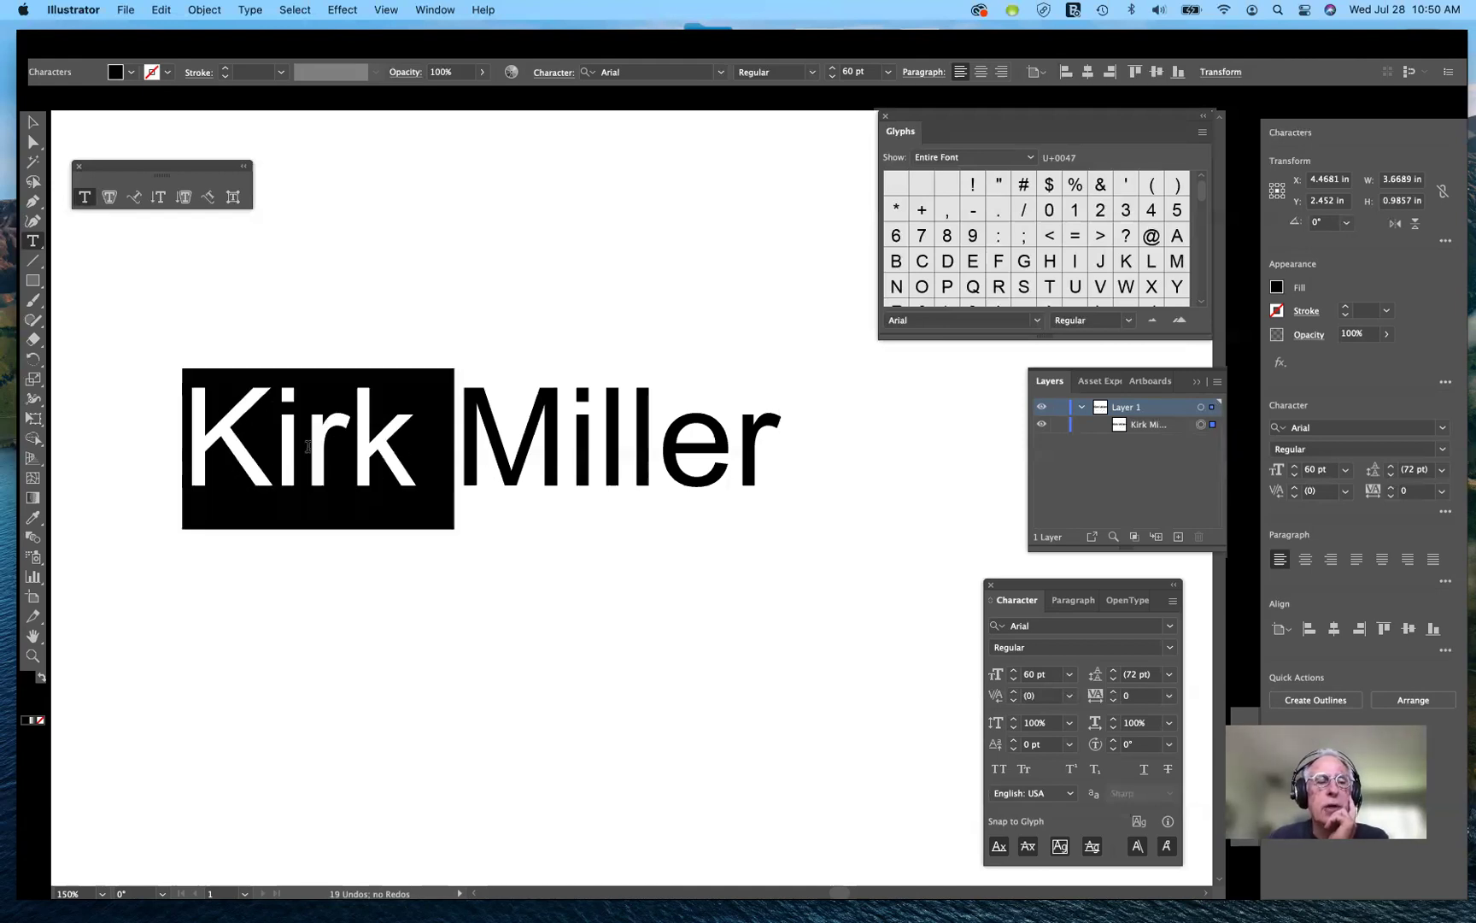
pyautogui.keyDown('shift'); pyautogui.click(284, 447); pyautogui.keyUp('shift')
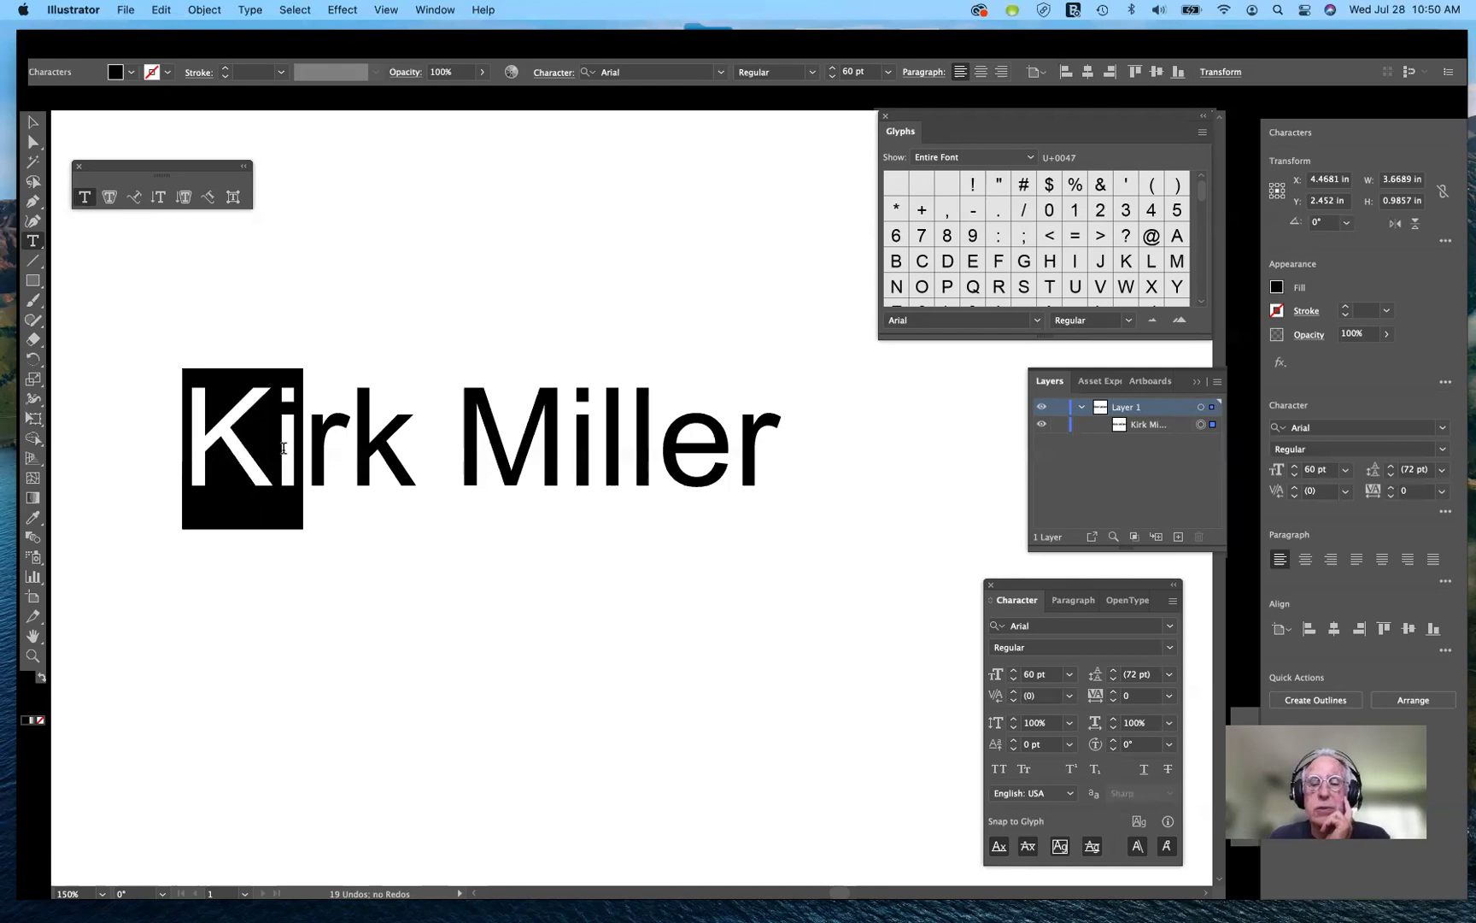
pyautogui.hotkey('shift', 'Left')
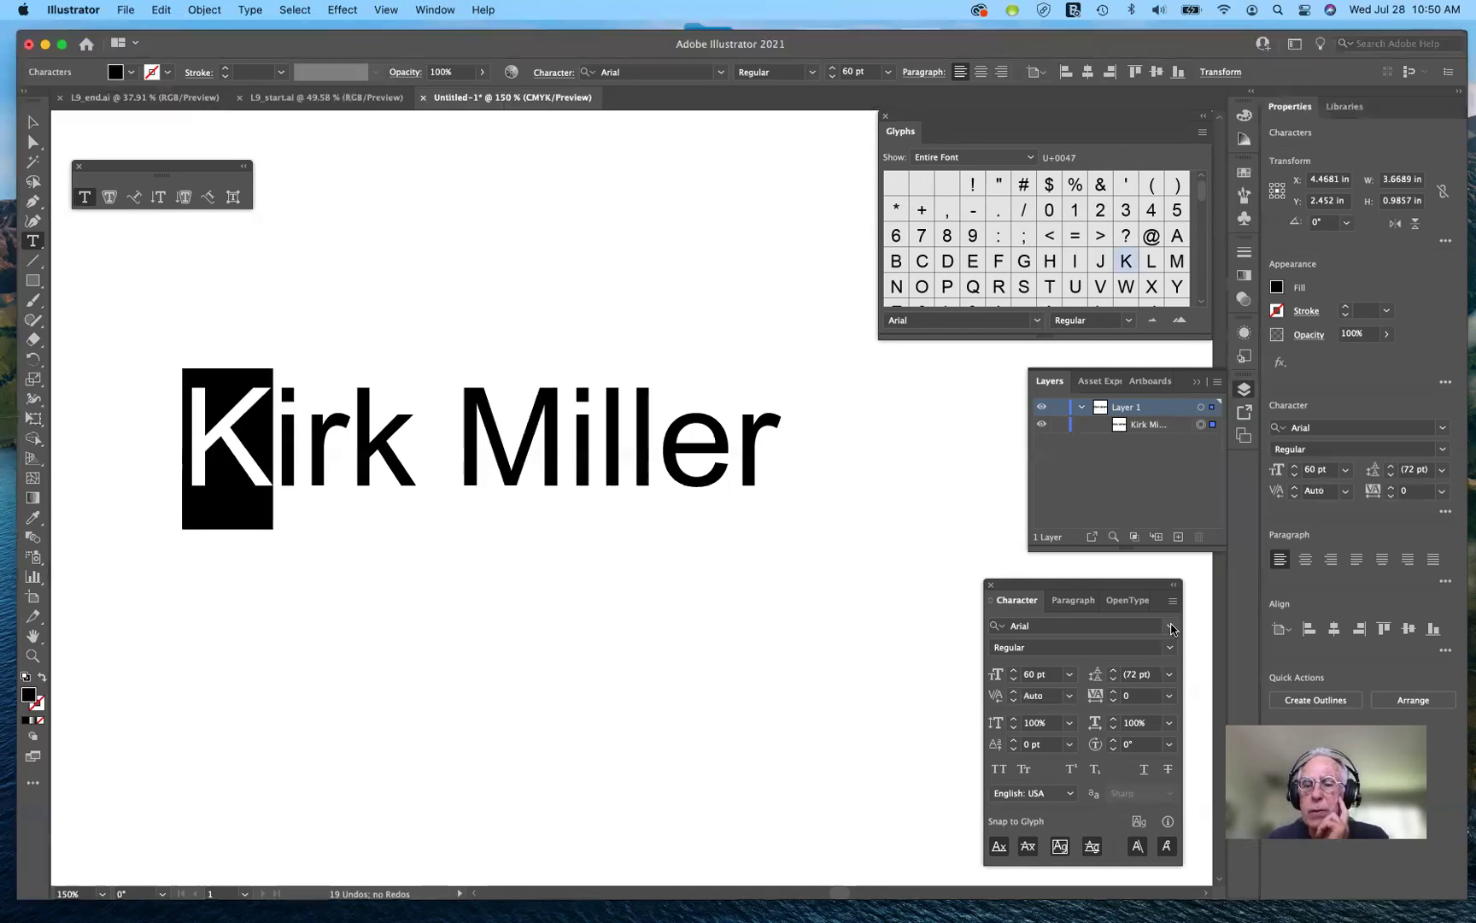
# - Browse the font list and apply Bickham Script Pro to the K
pyautogui.click(1170, 626)
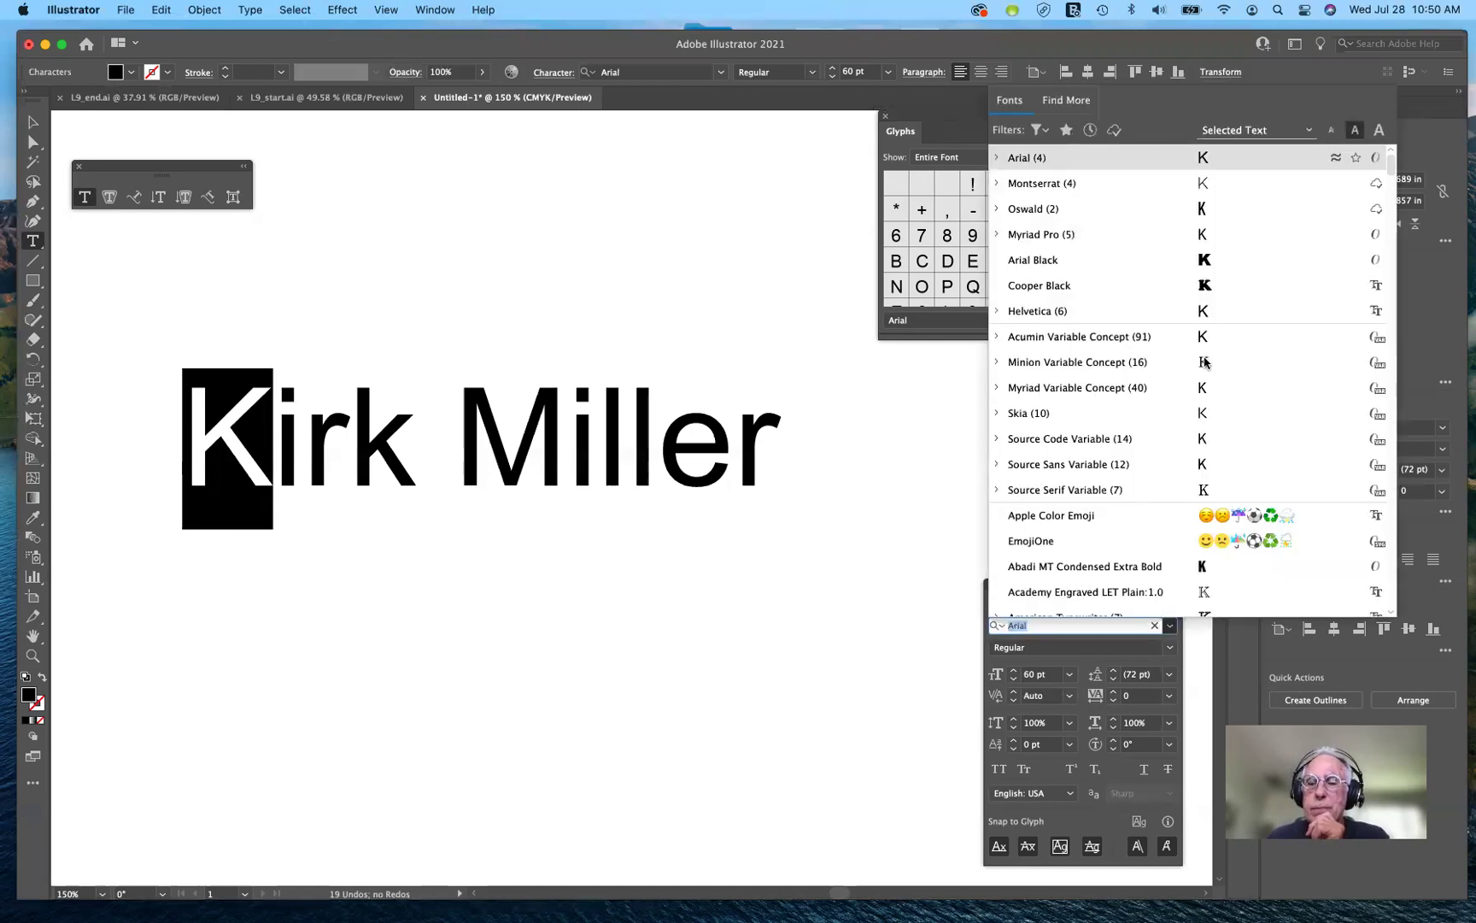
pyautogui.click(1169, 647)
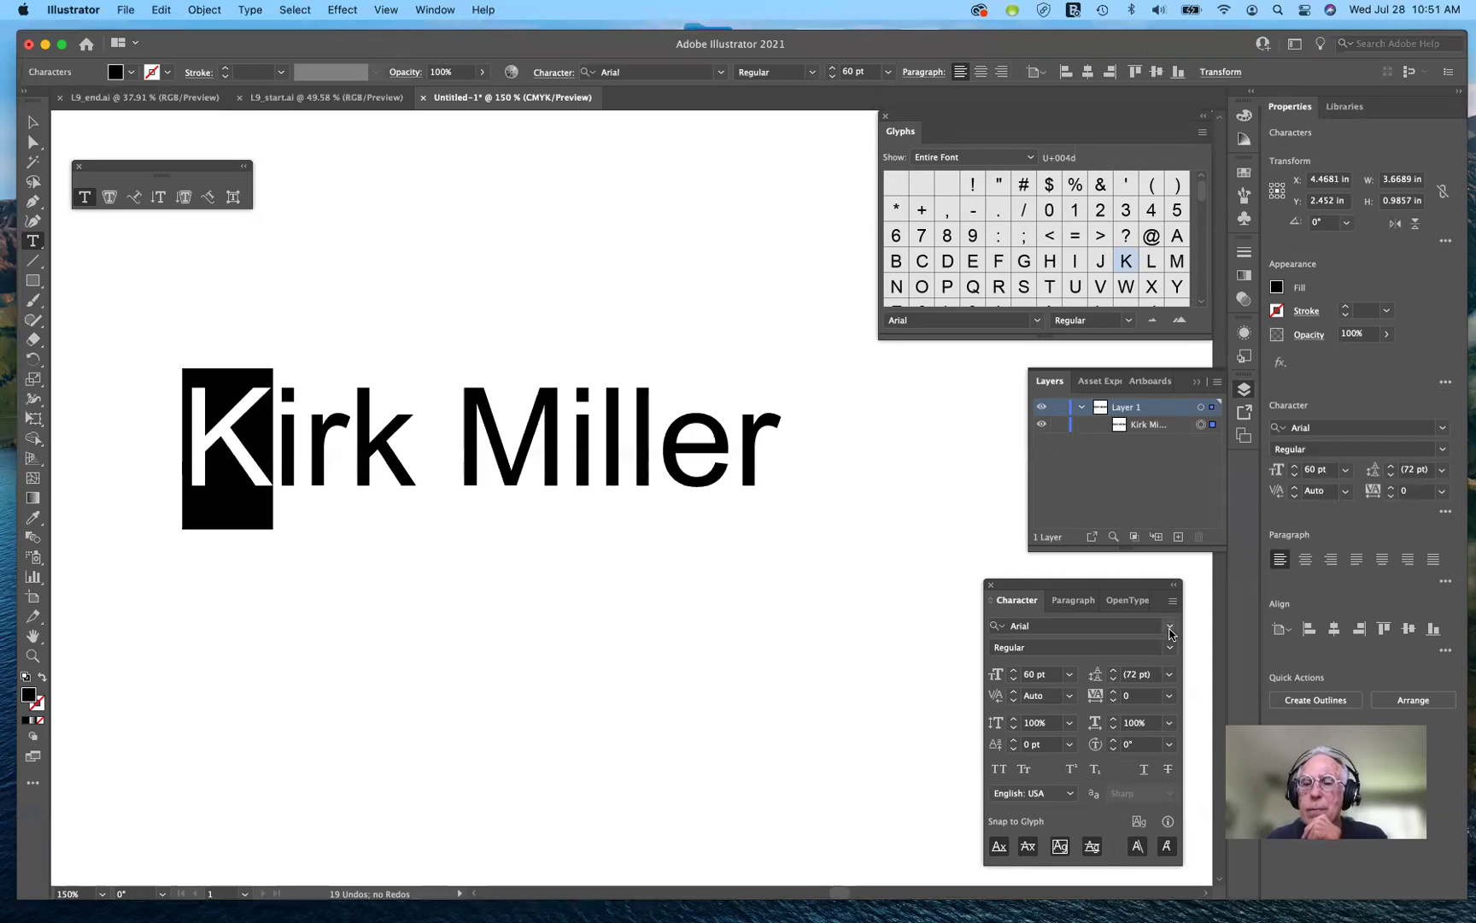
pyautogui.click(1169, 629)
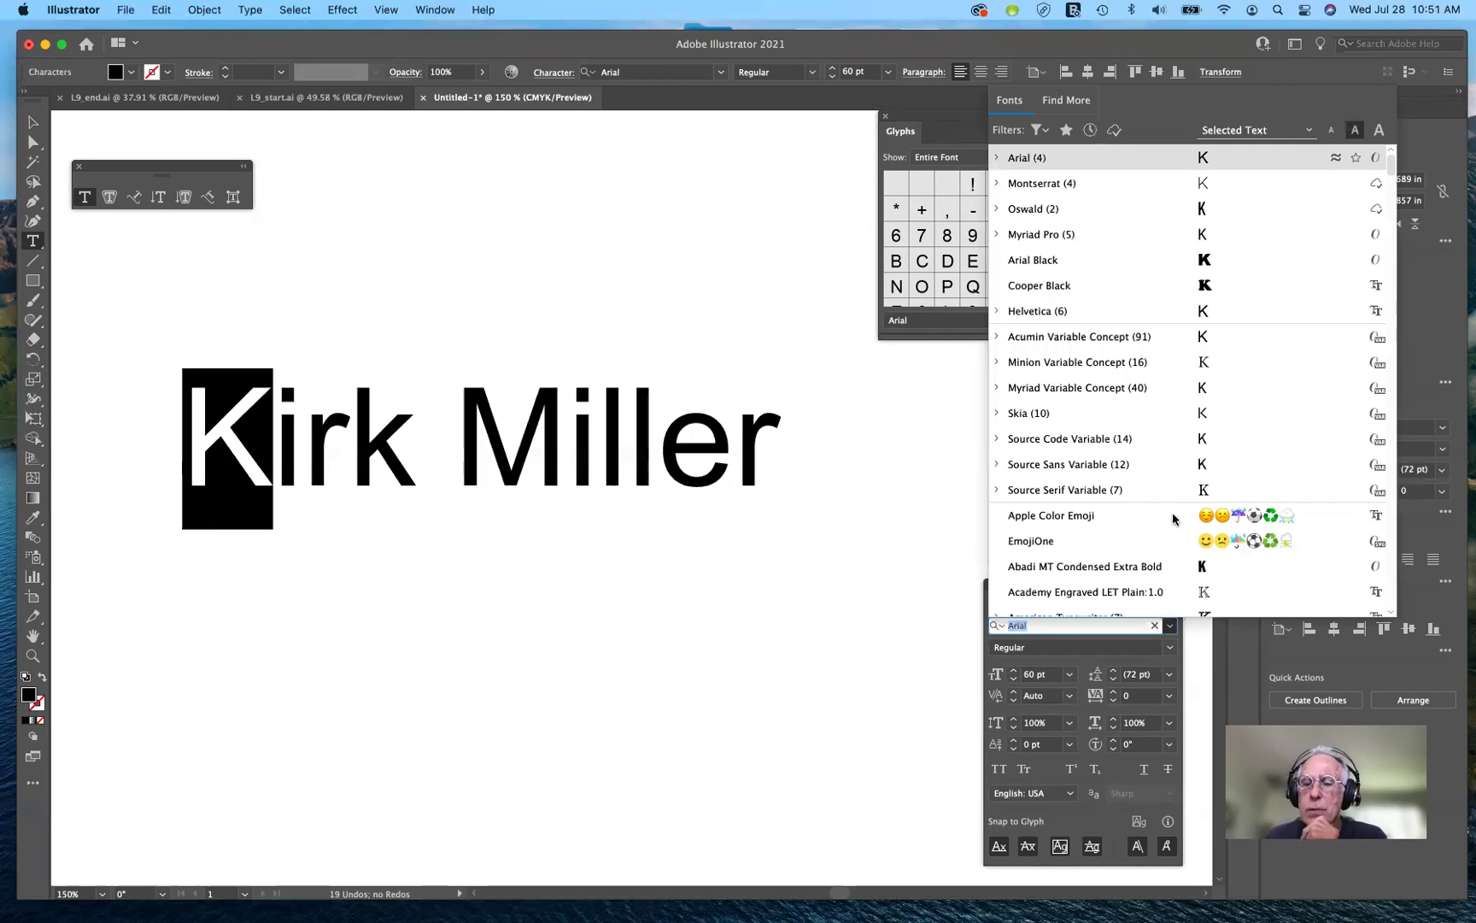
pyautogui.press('Escape')
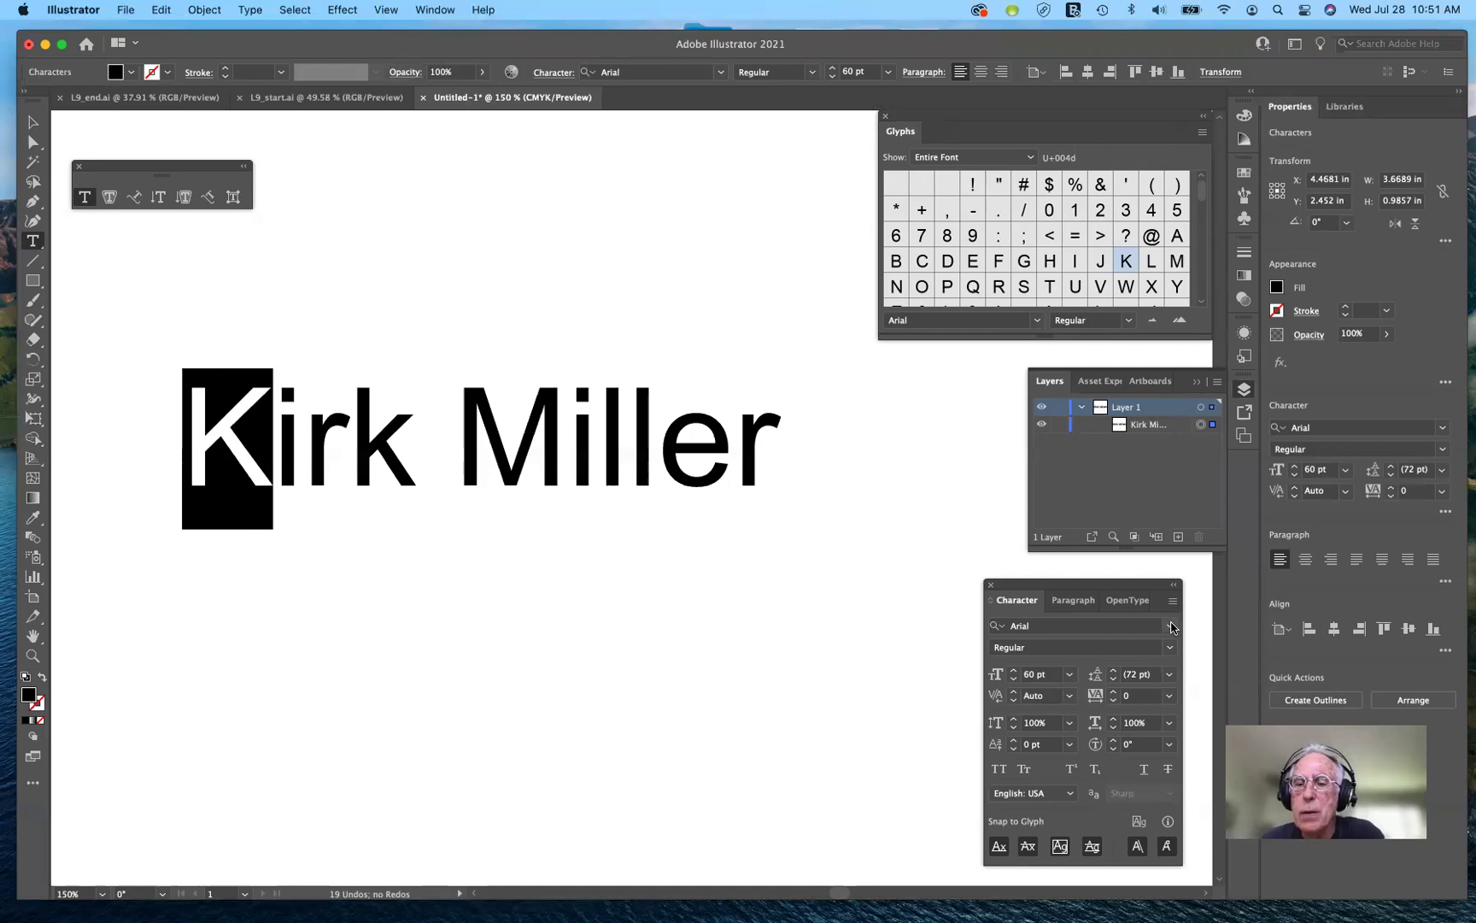
pyautogui.click(1170, 626)
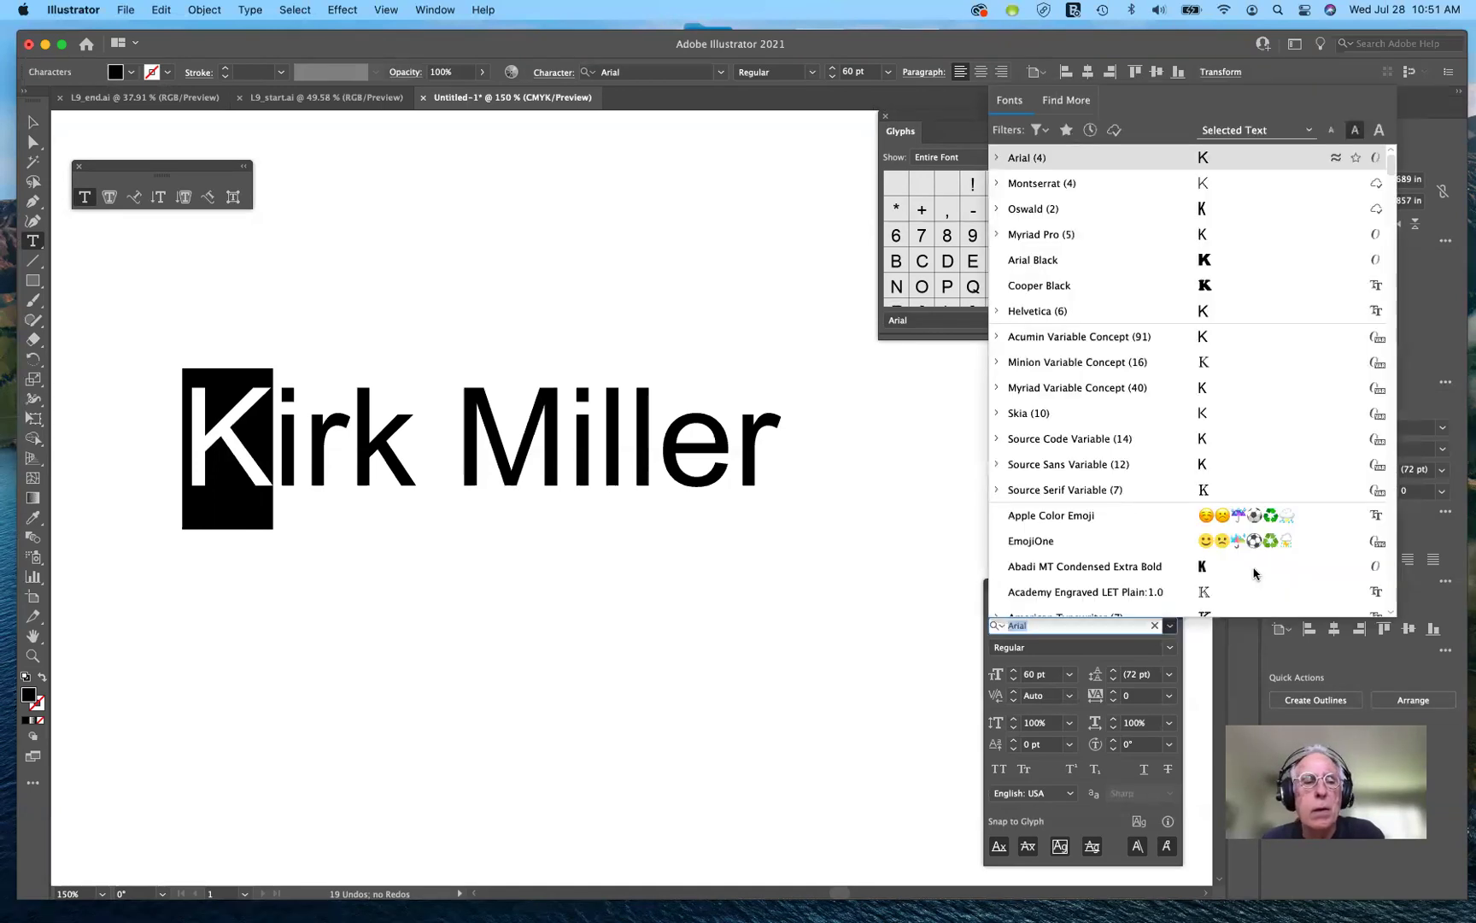
pyautogui.scroll(-1, 1254, 573)
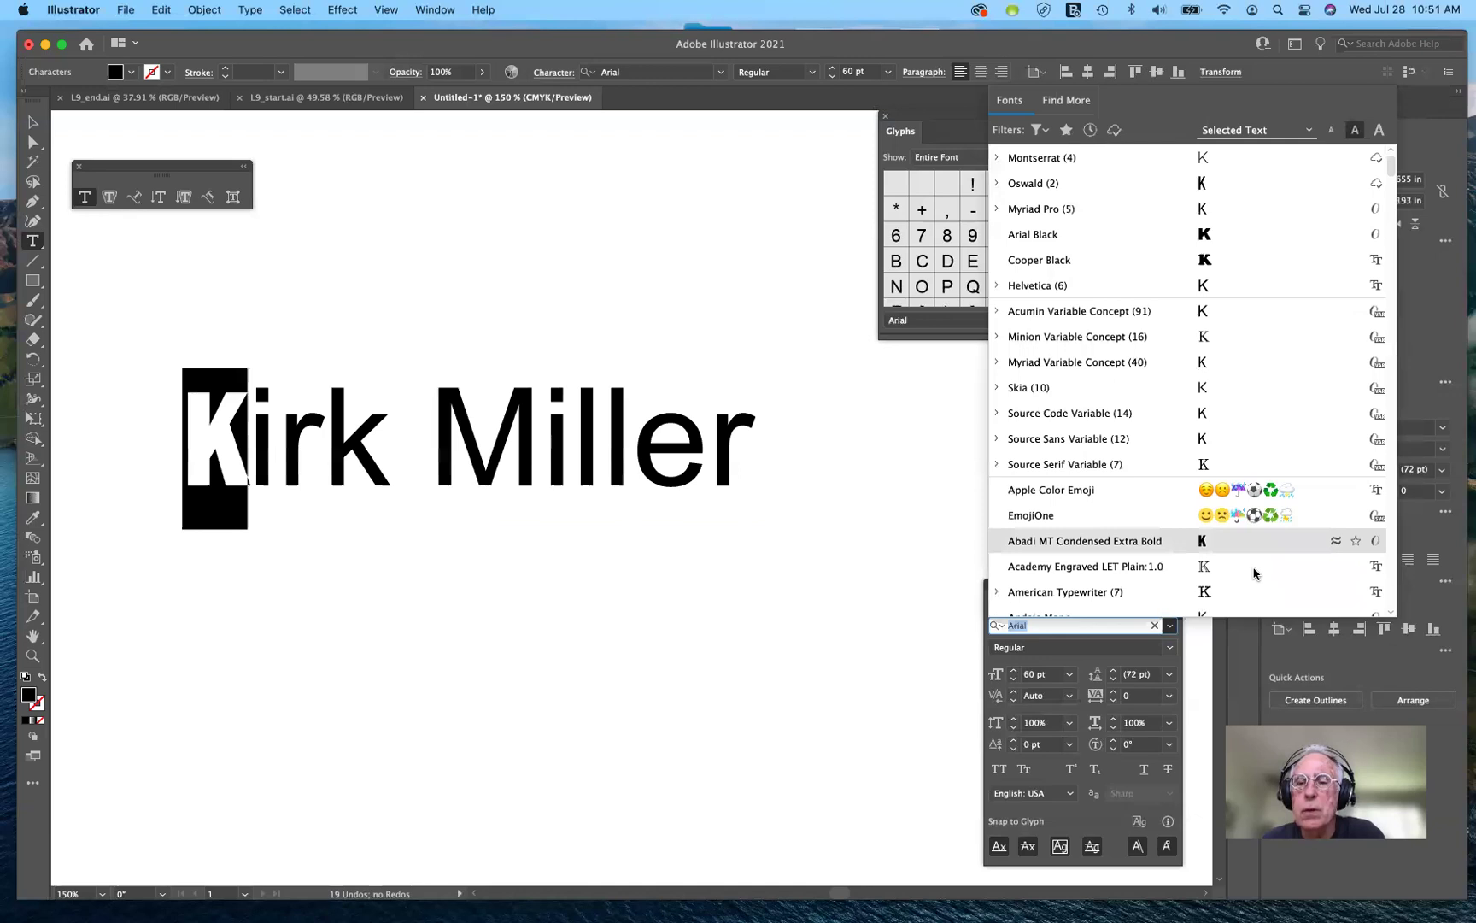
pyautogui.scroll(-1, 1254, 573)
pyautogui.scroll(-10, 1064, 441)
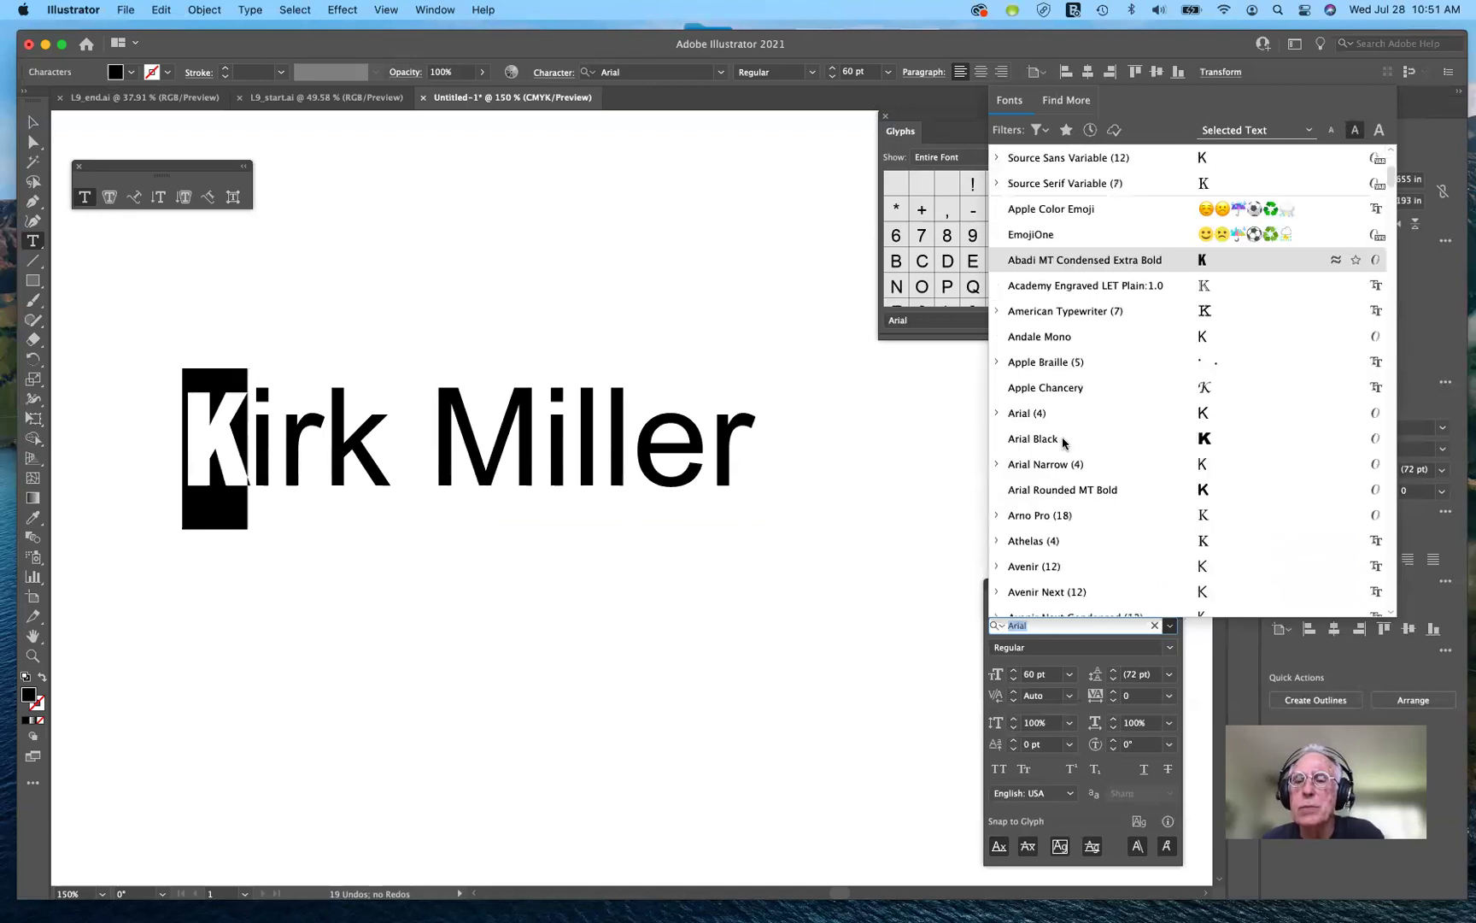
pyautogui.scroll(-9, 1063, 441)
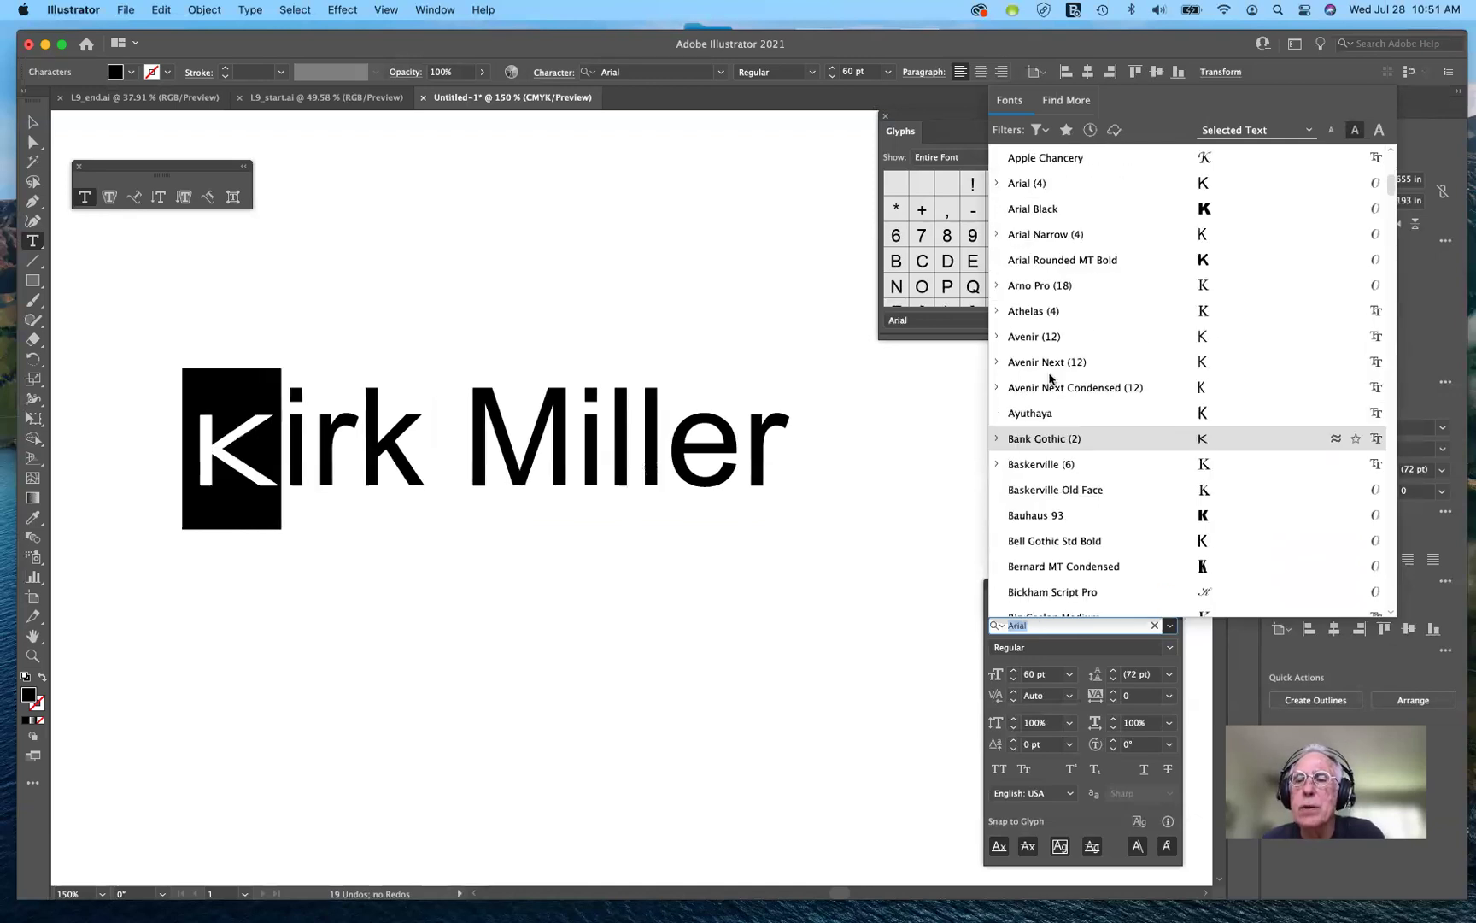
pyautogui.press('Up')
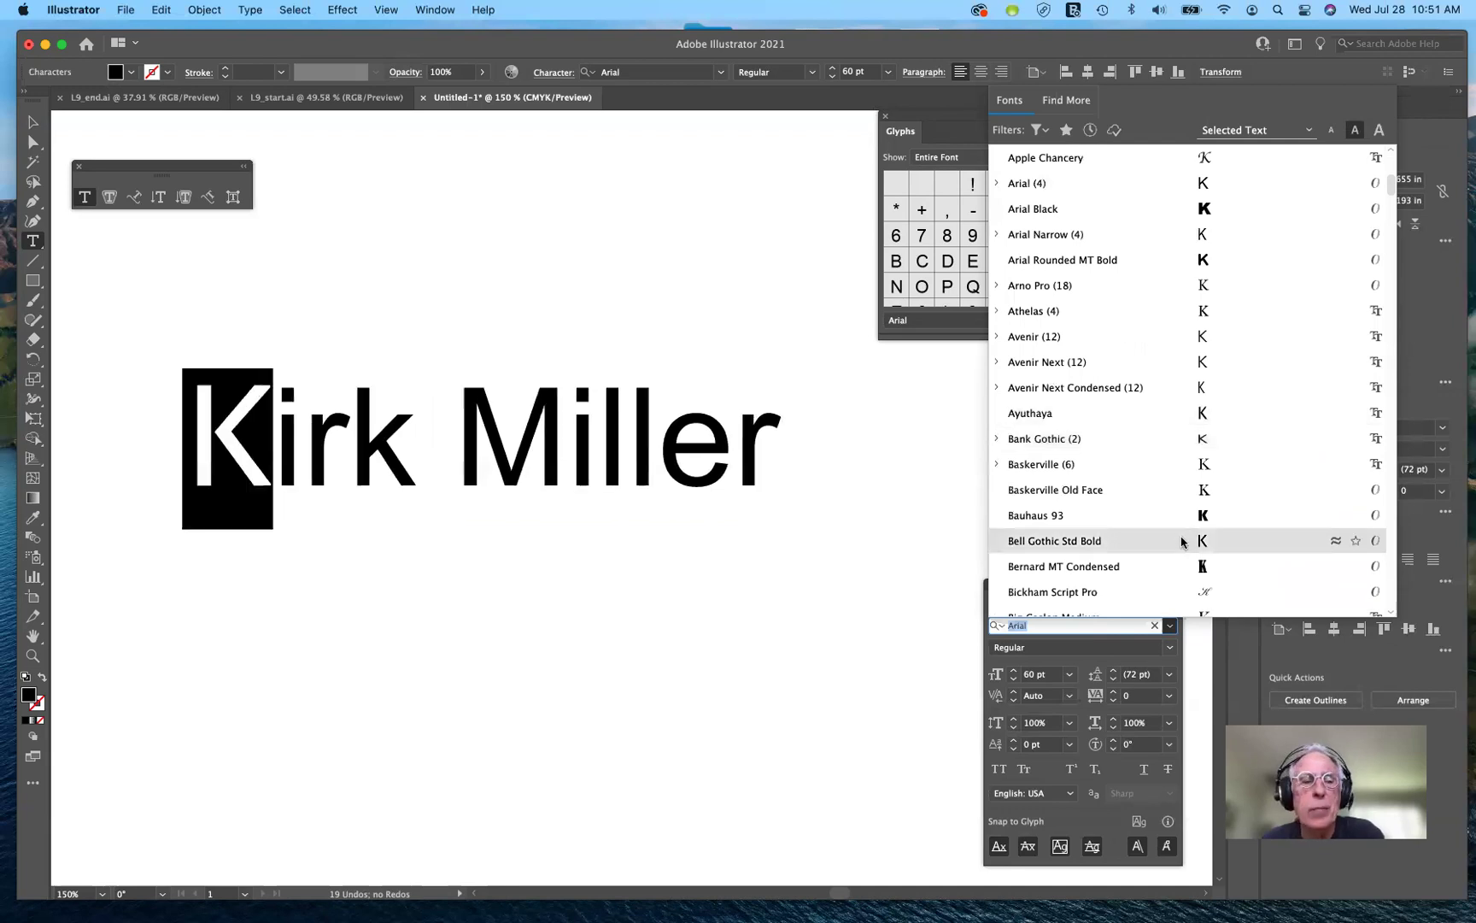
pyautogui.scroll(-2, 1181, 541)
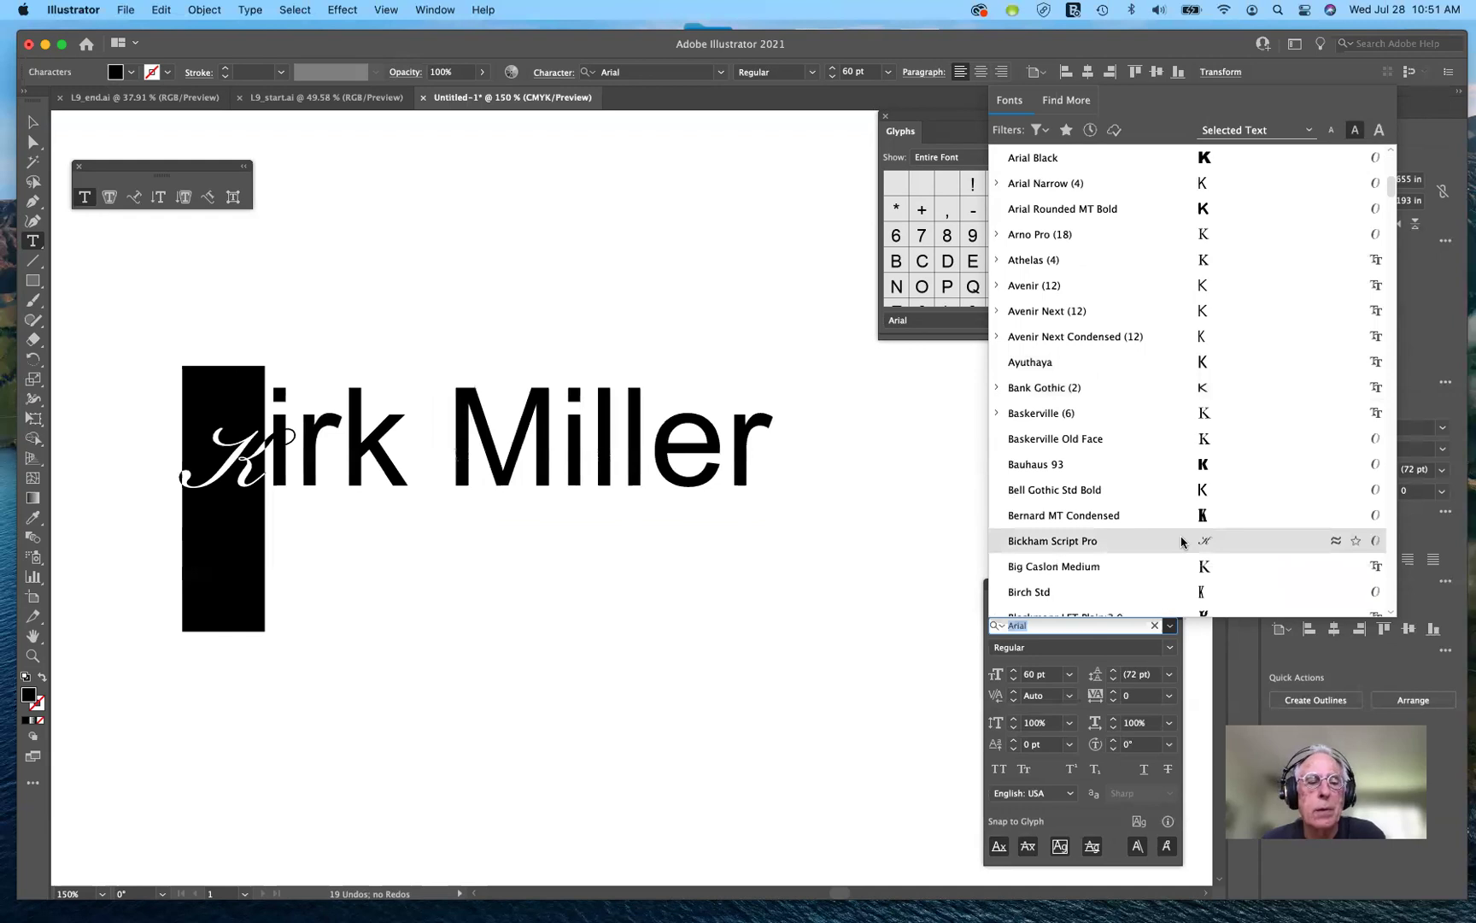
pyautogui.click(597, 611)
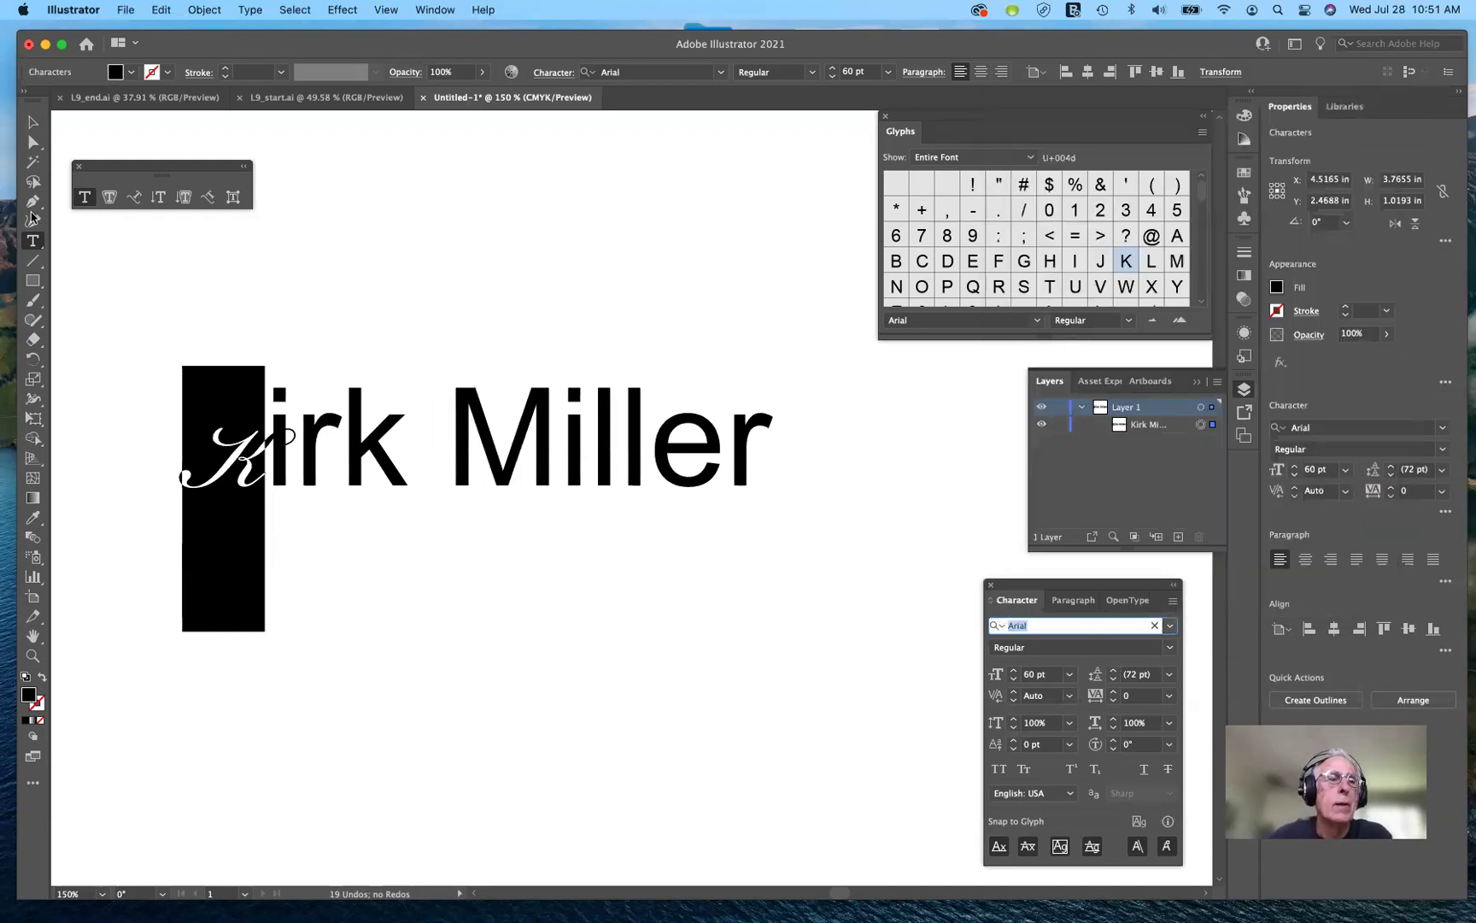
pyautogui.press('Up')
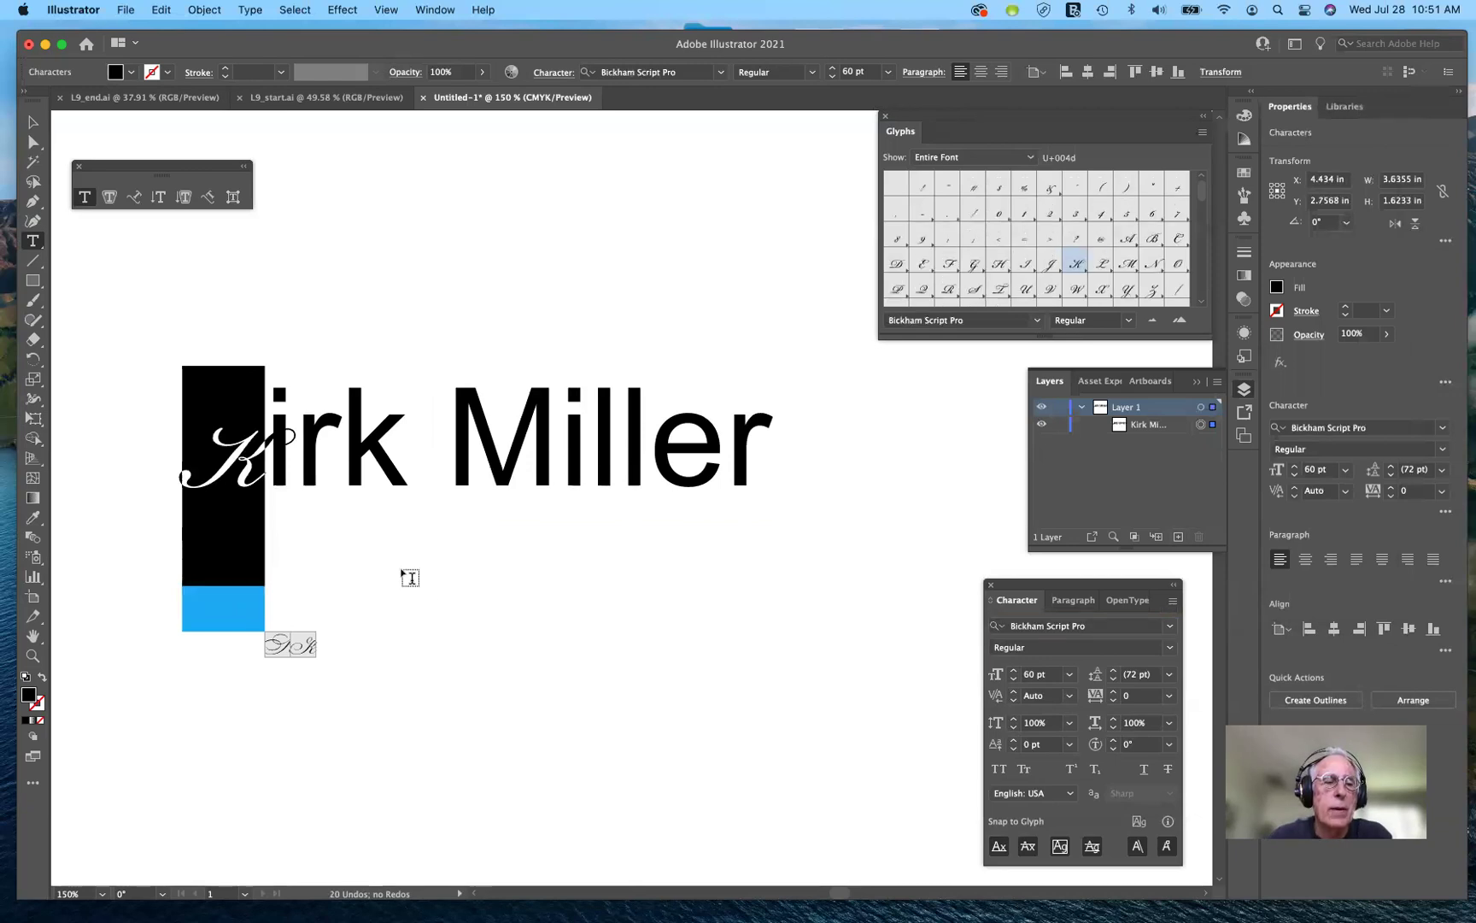
# - Reselect the script K, keep 0° character rotation, and set the cursor between K and irk
pyautogui.click(222, 404)
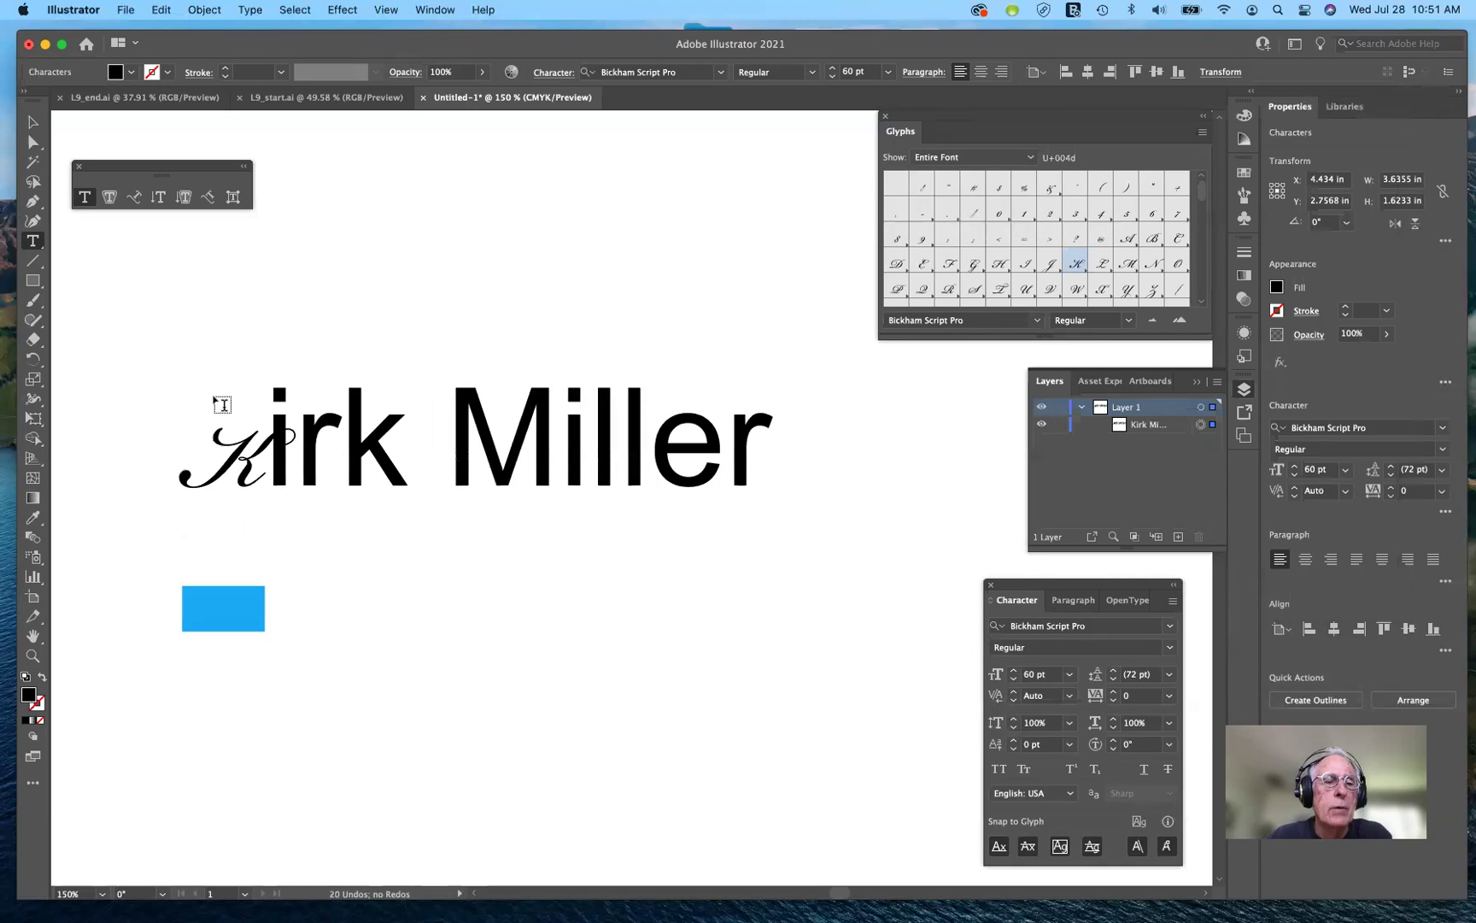
pyautogui.press('super+shift+a')
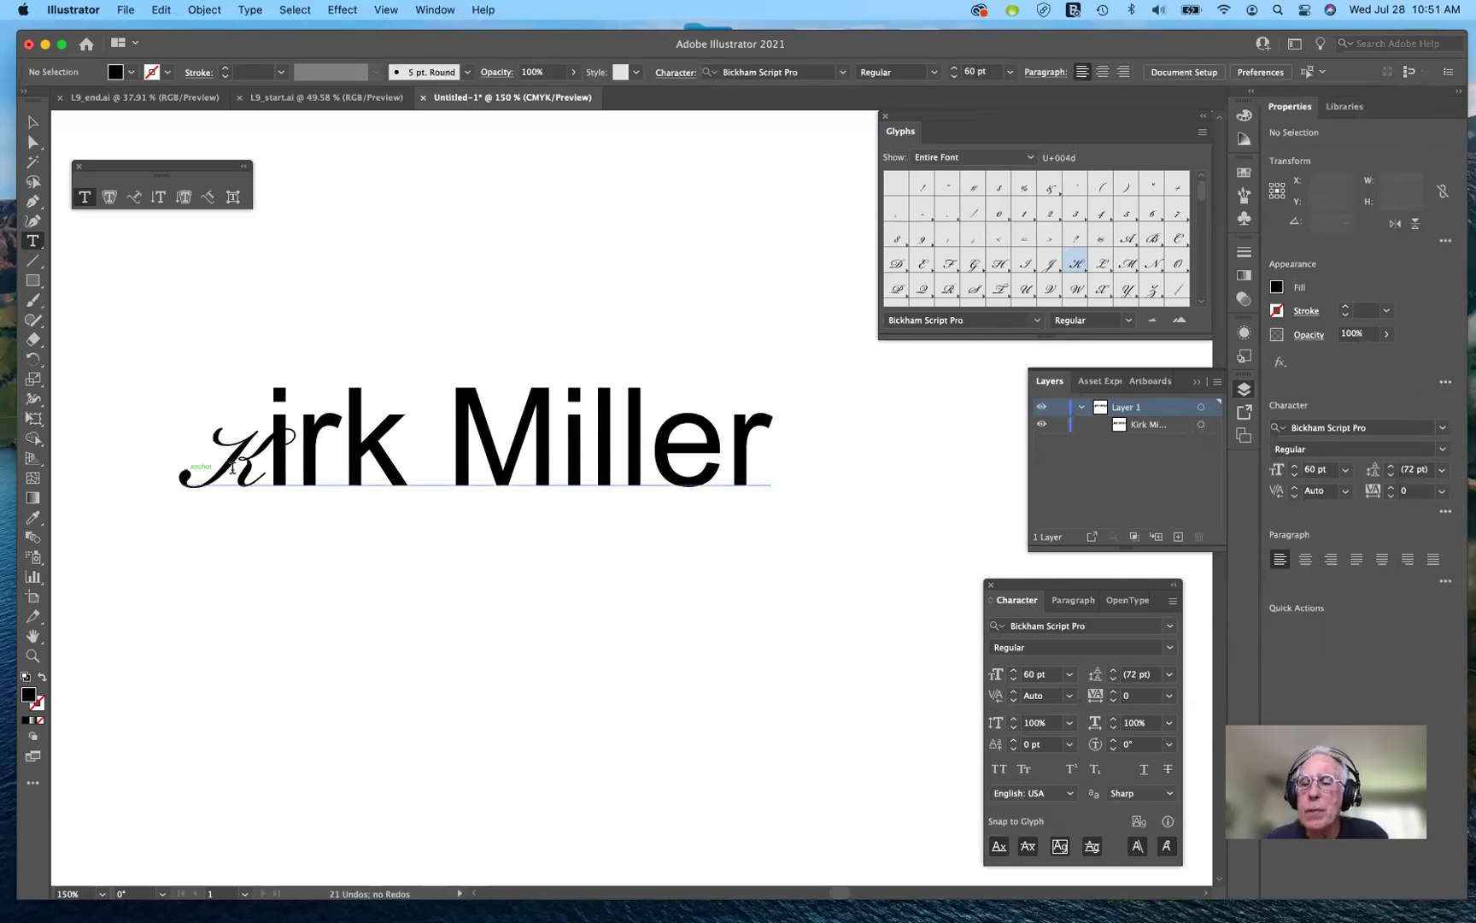
pyautogui.moveTo(232, 468); pyautogui.dragTo(181, 470)
pyautogui.press('Return')
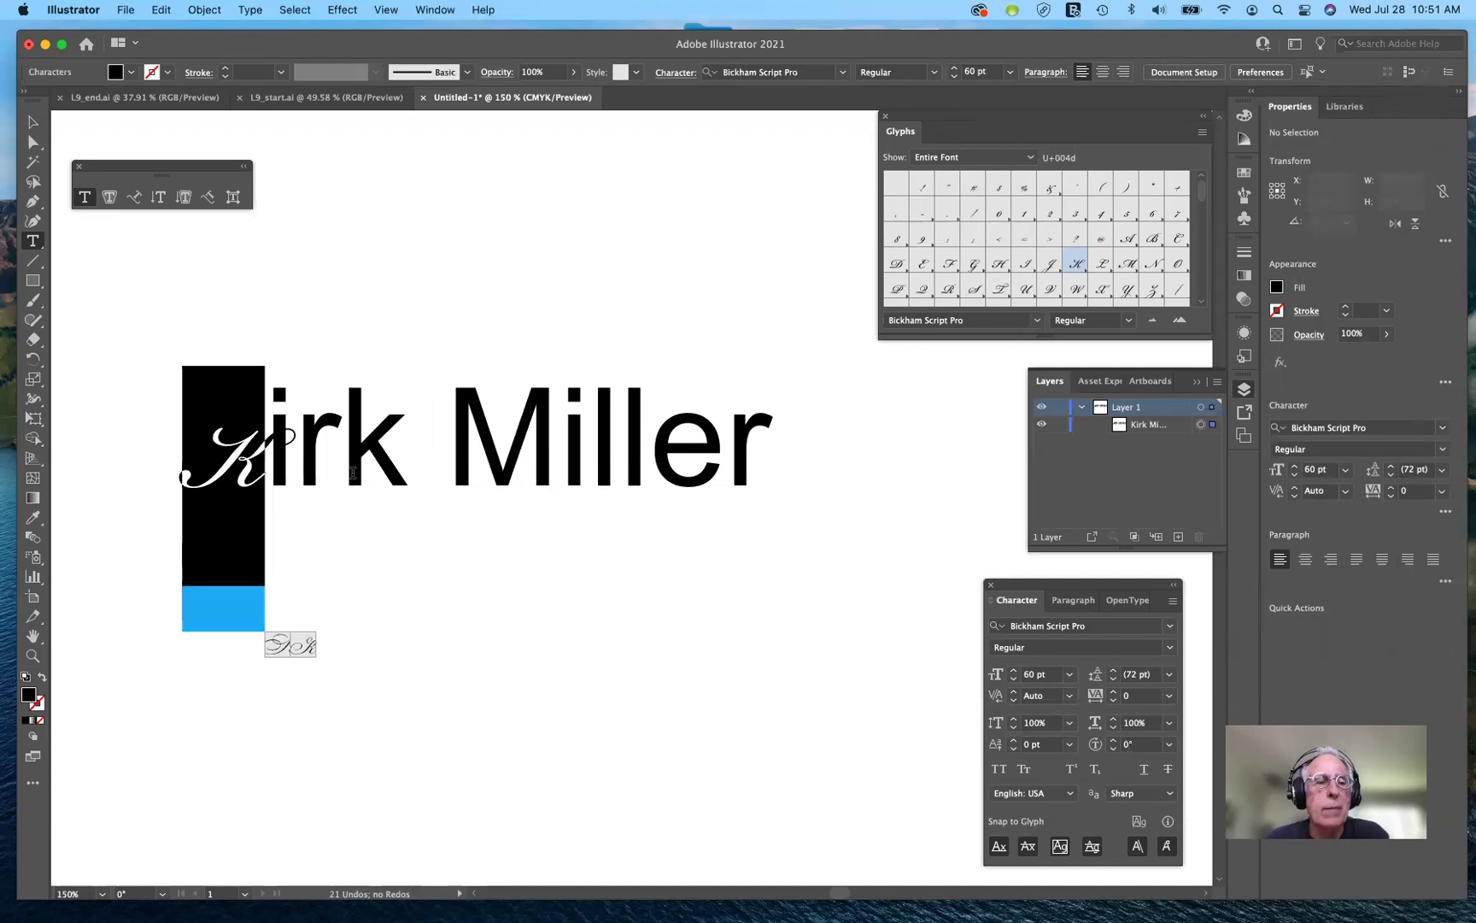
pyautogui.click(274, 468)
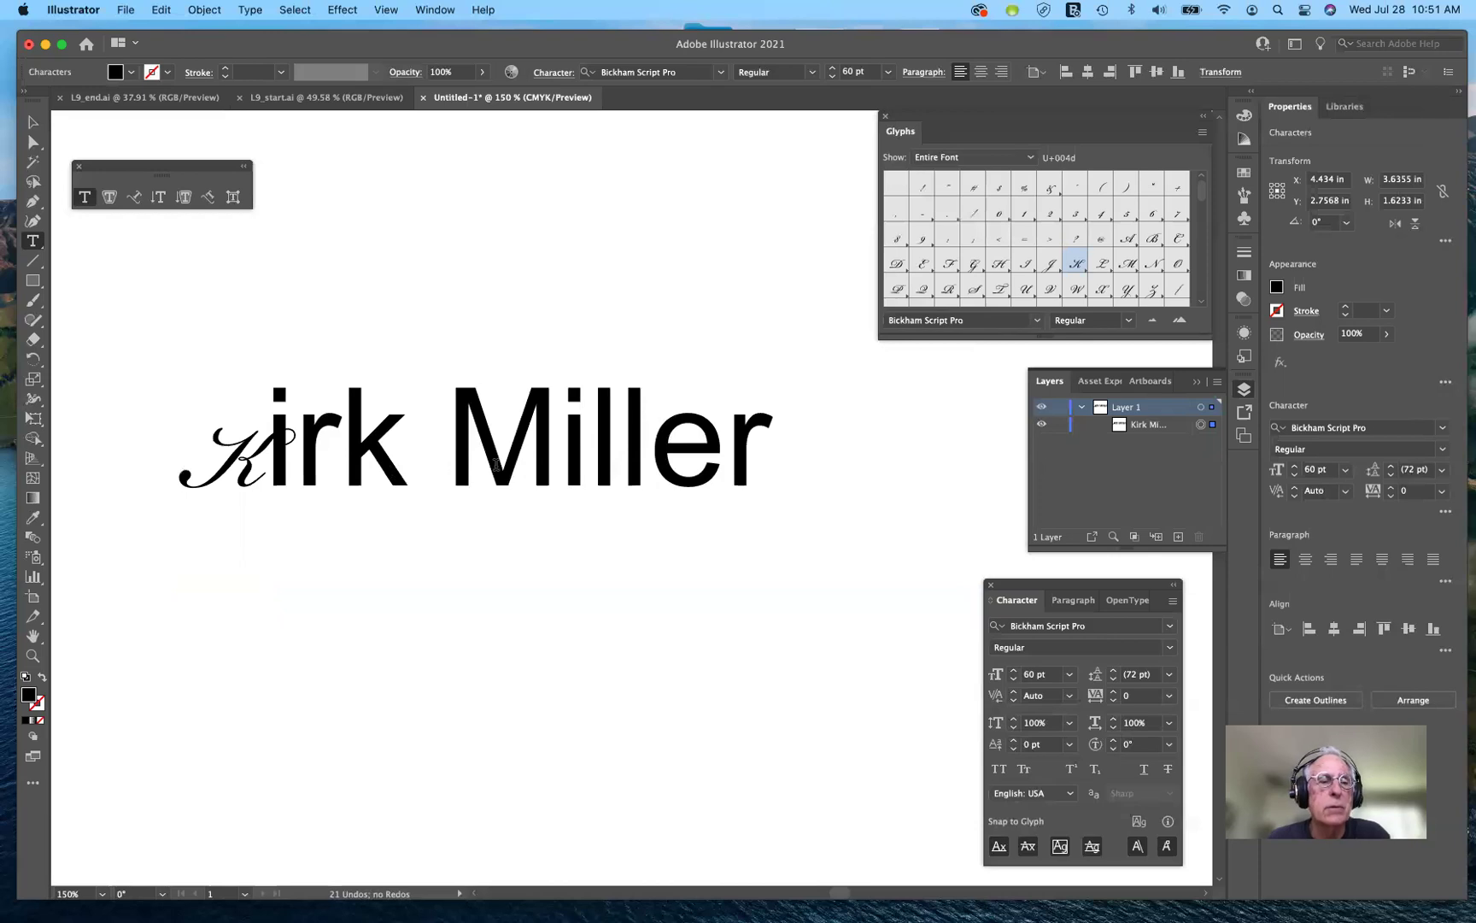
pyautogui.click(475, 460)
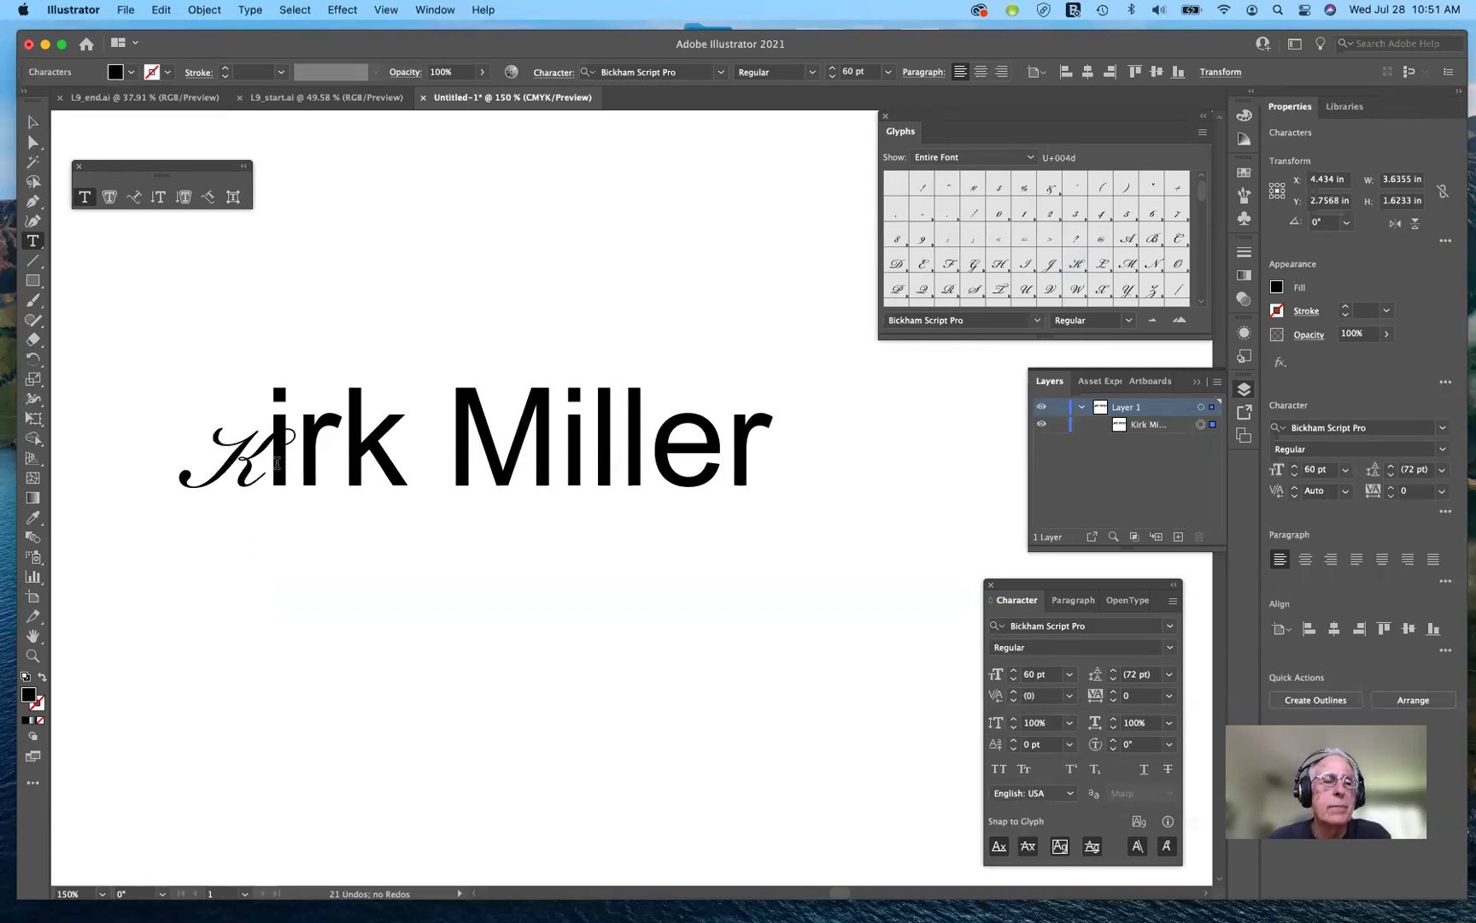
pyautogui.click(277, 464)
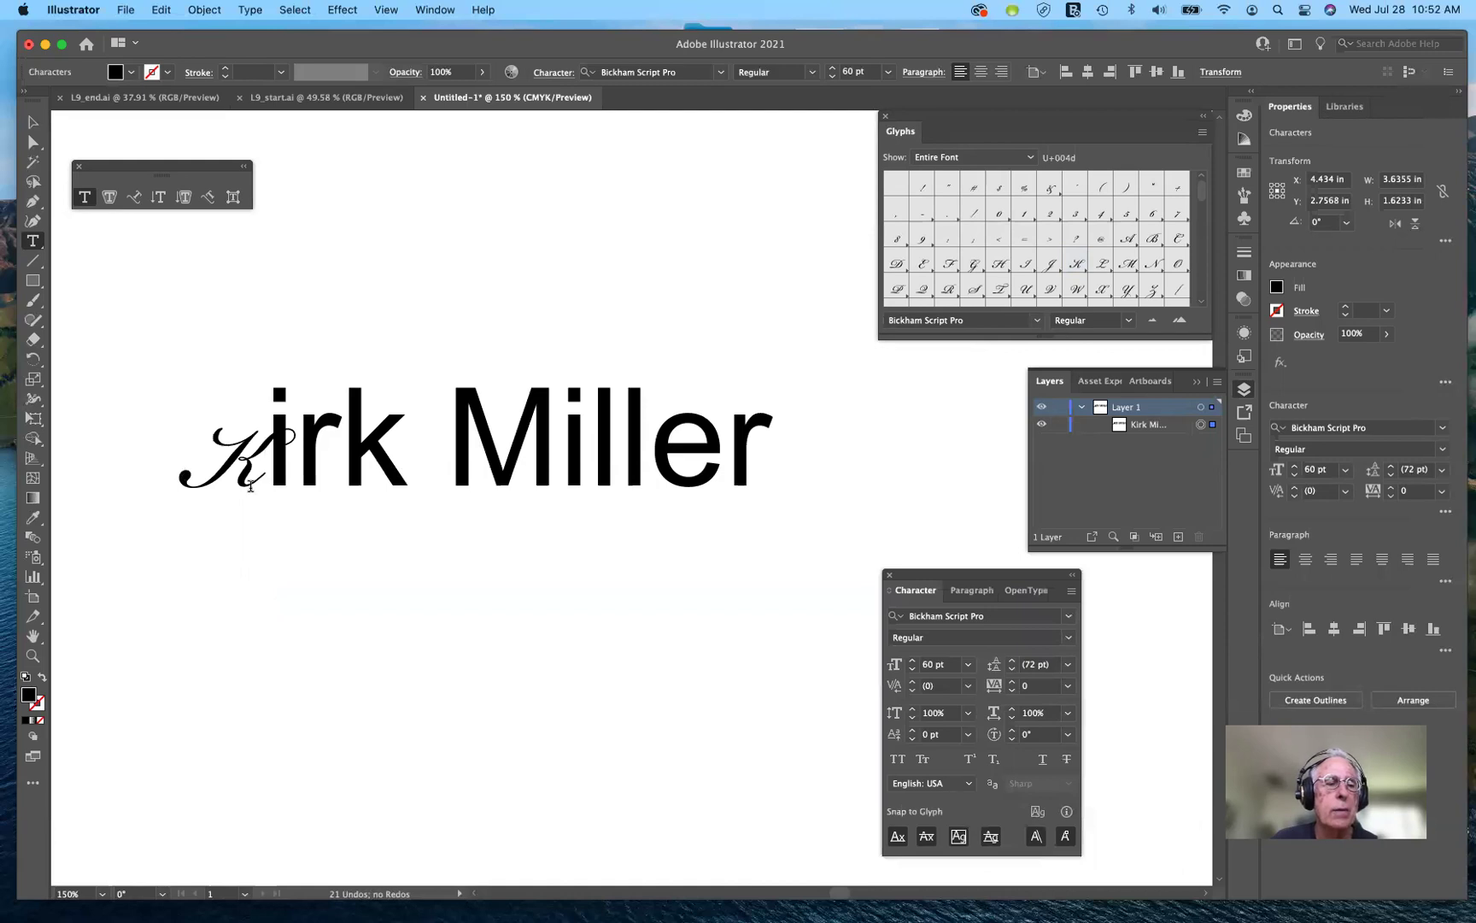
# - Select the script K and raise its font size a point at a time from 60 pt
pyautogui.hotkey('shift', 'Left')
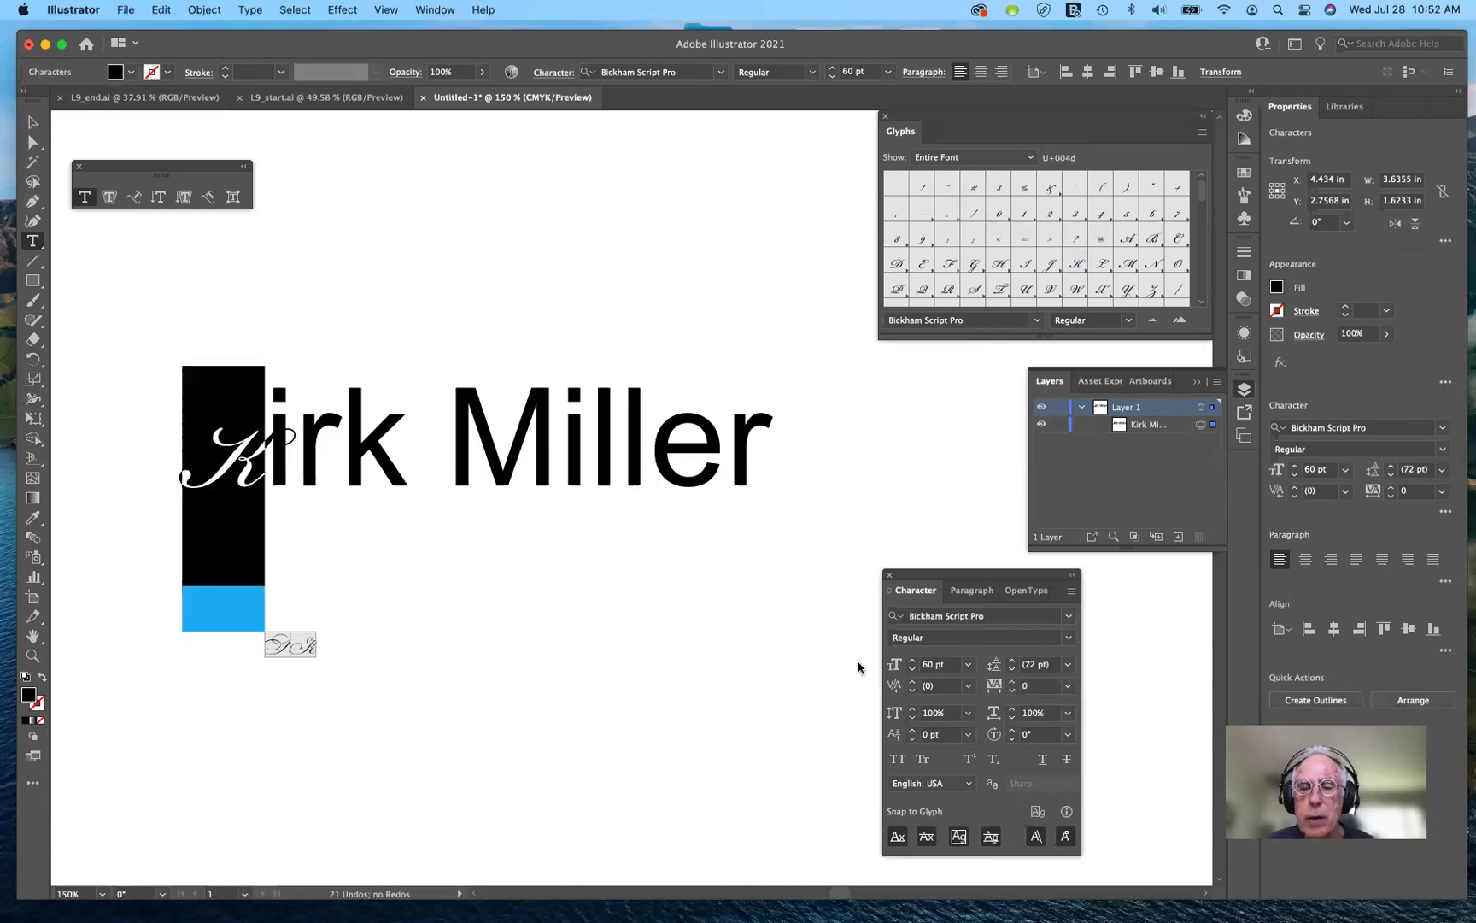
pyautogui.click(911, 661)
pyautogui.click(912, 661)
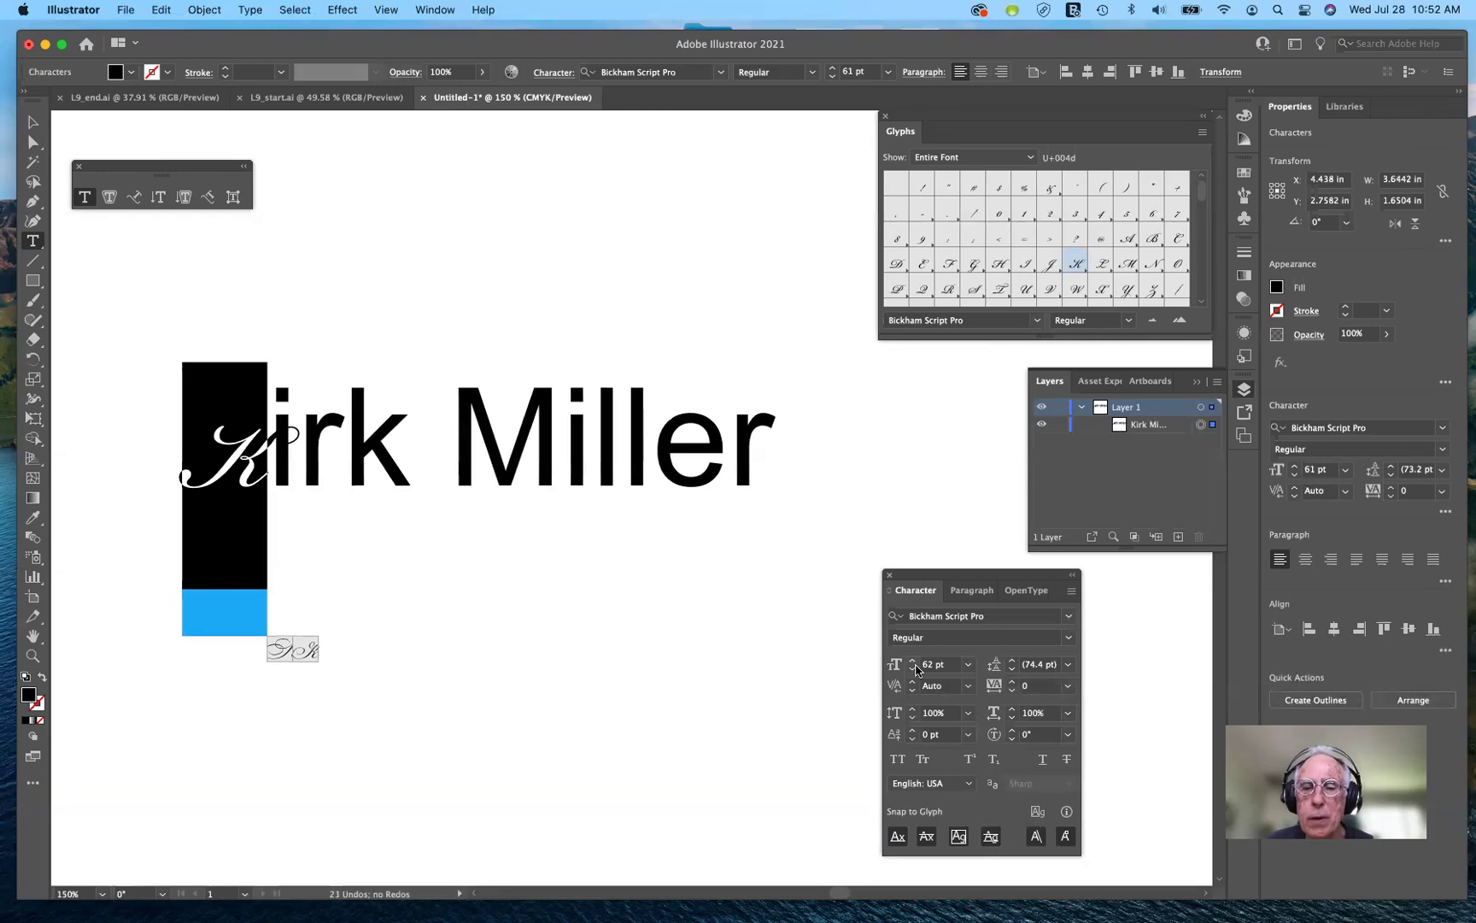
pyautogui.click(913, 663)
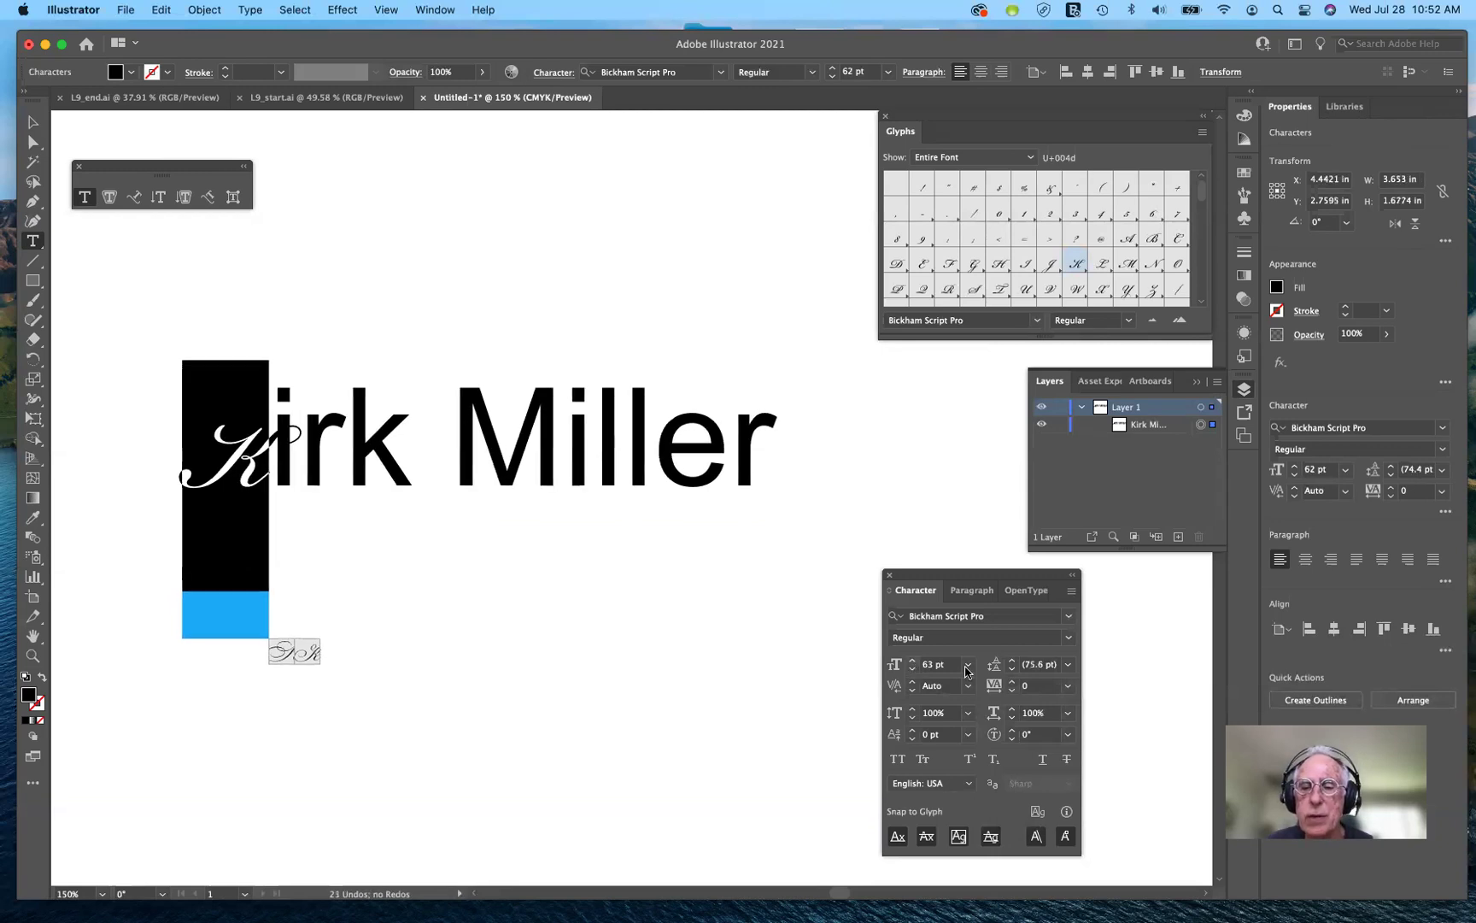
pyautogui.press('Up')
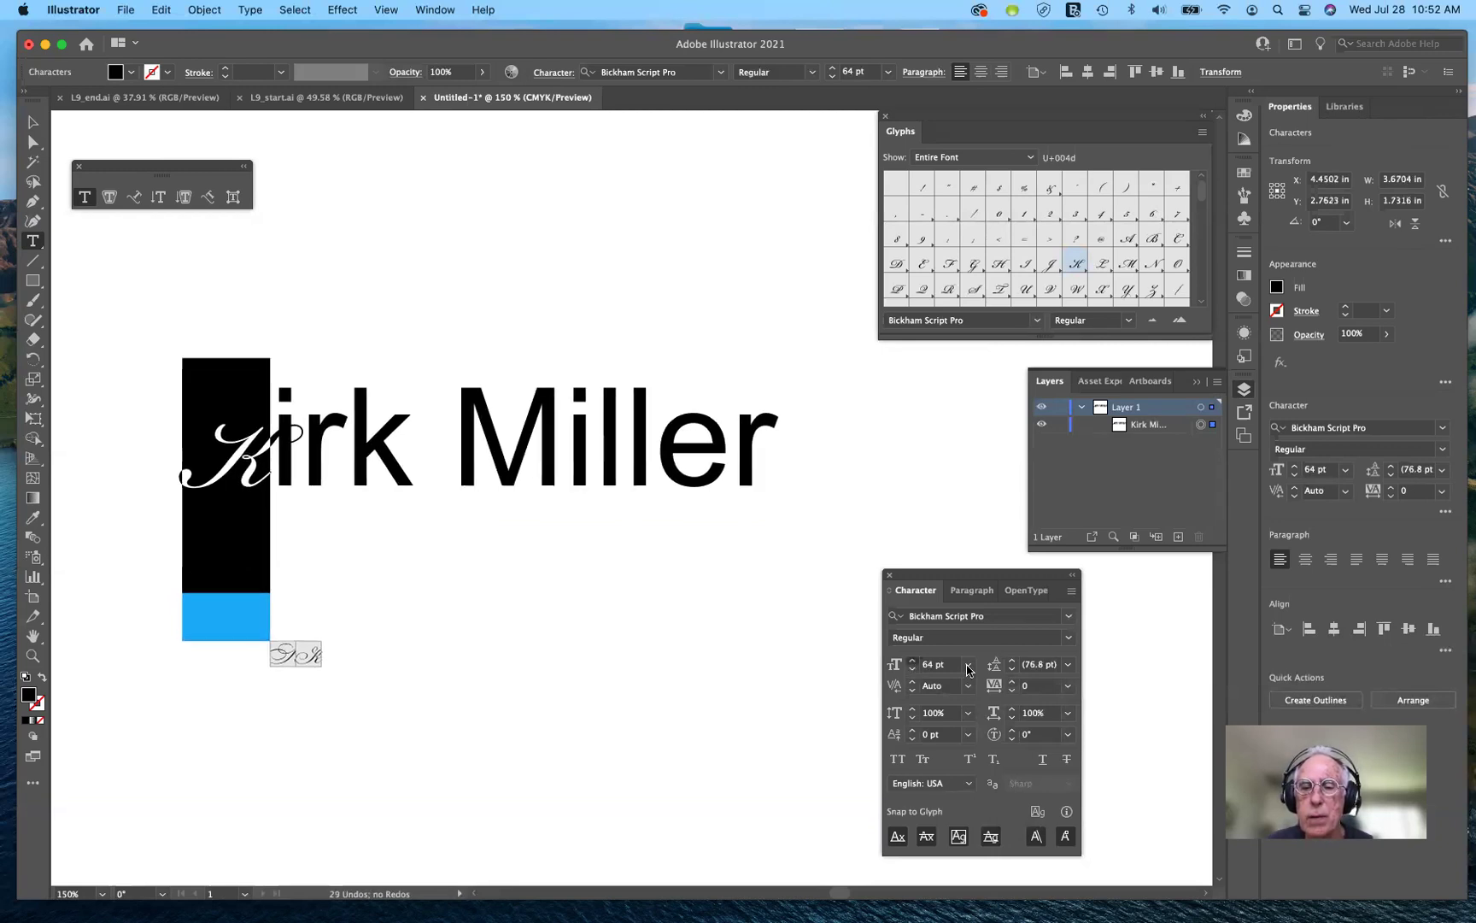
pyautogui.press('Up')
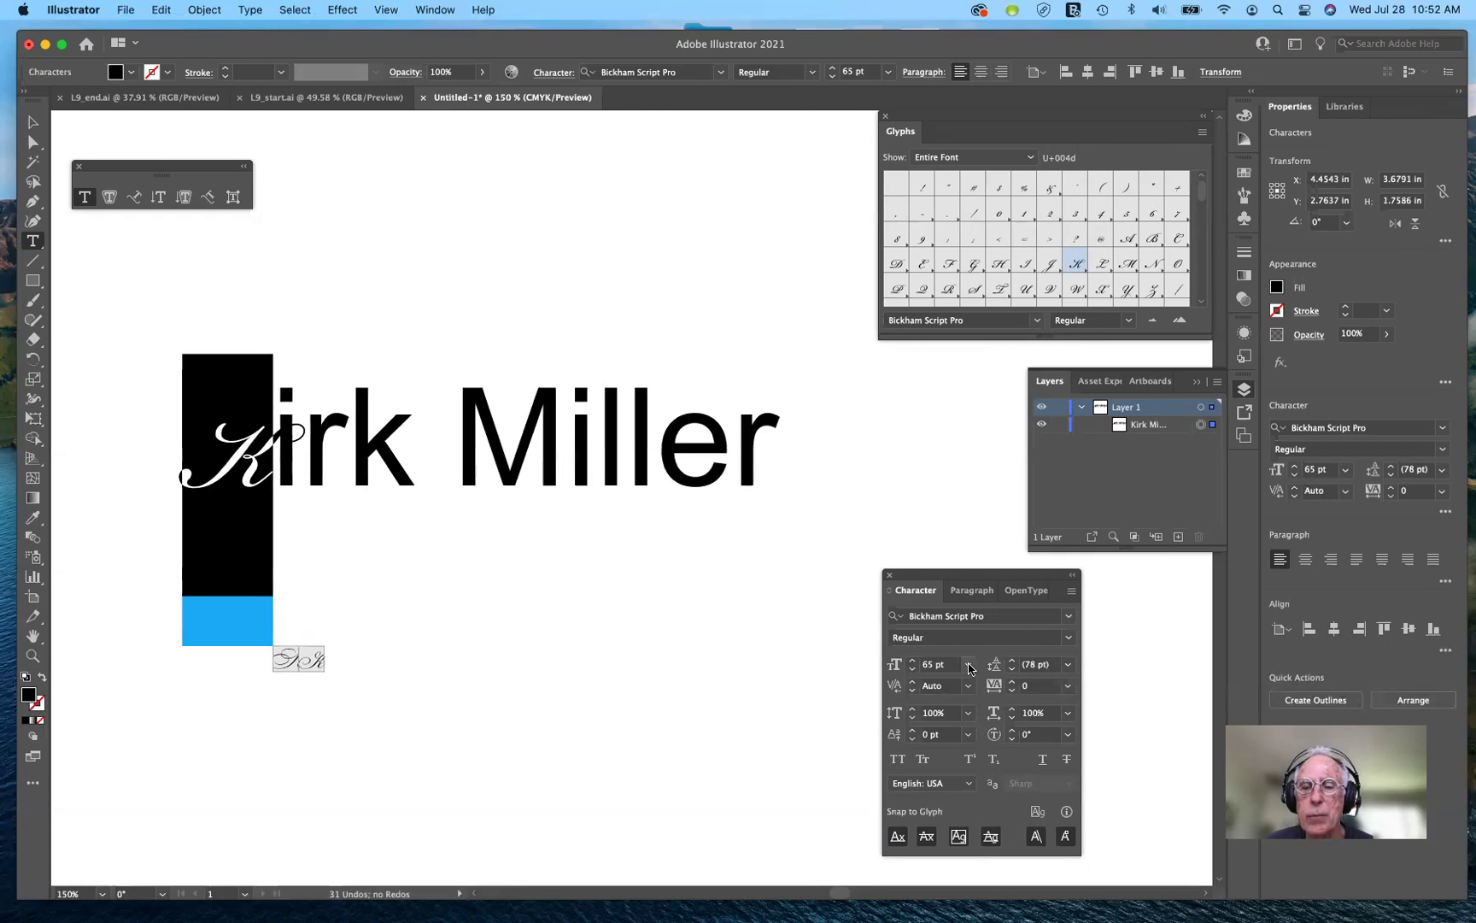
pyautogui.press('Up')
pyautogui.press('Up')
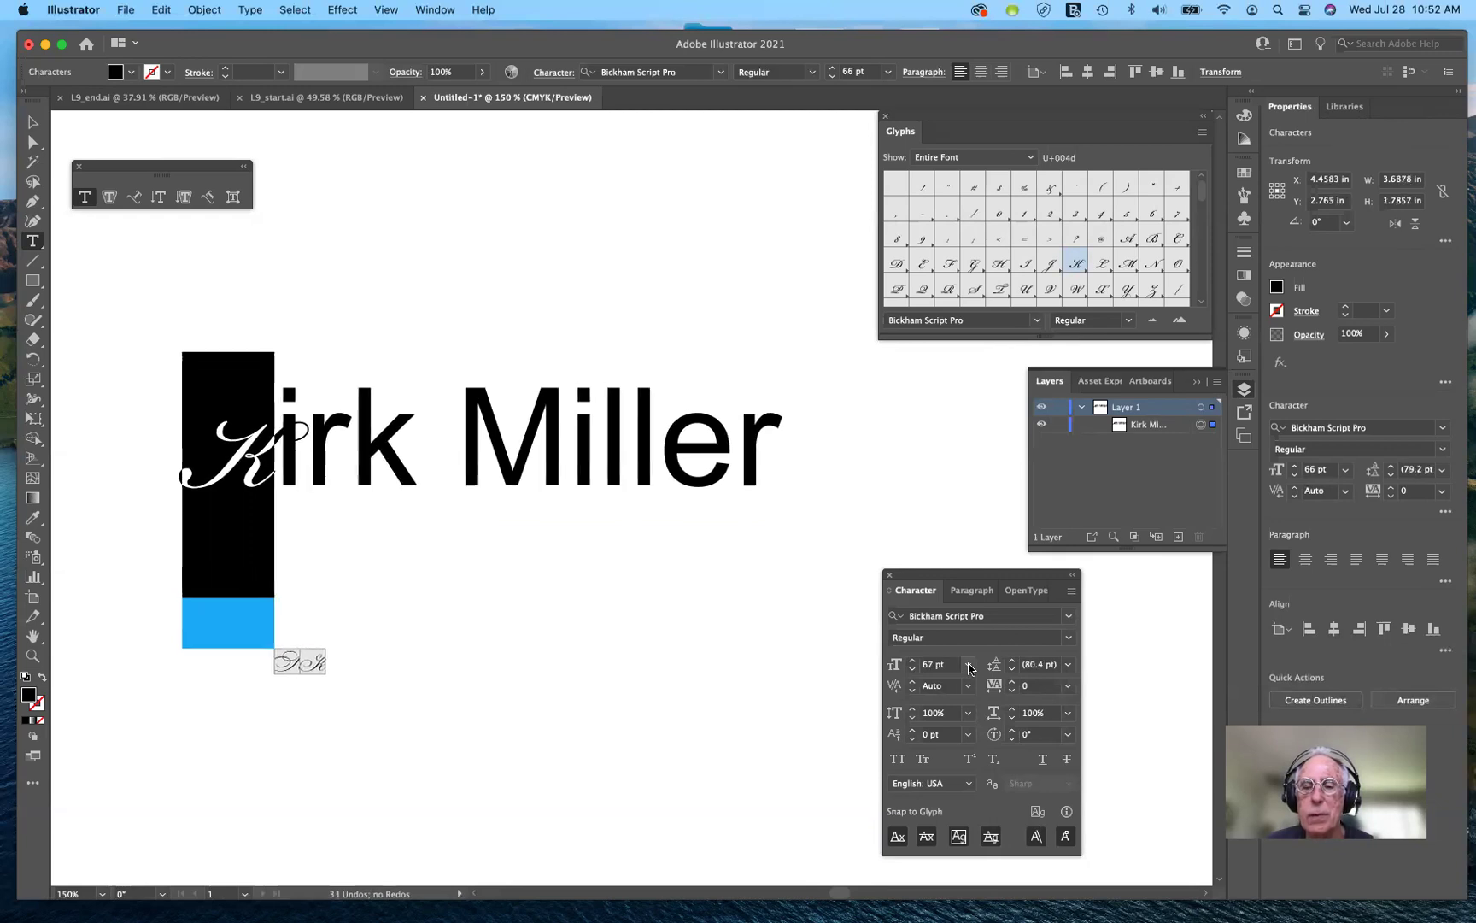
pyautogui.press('Up')
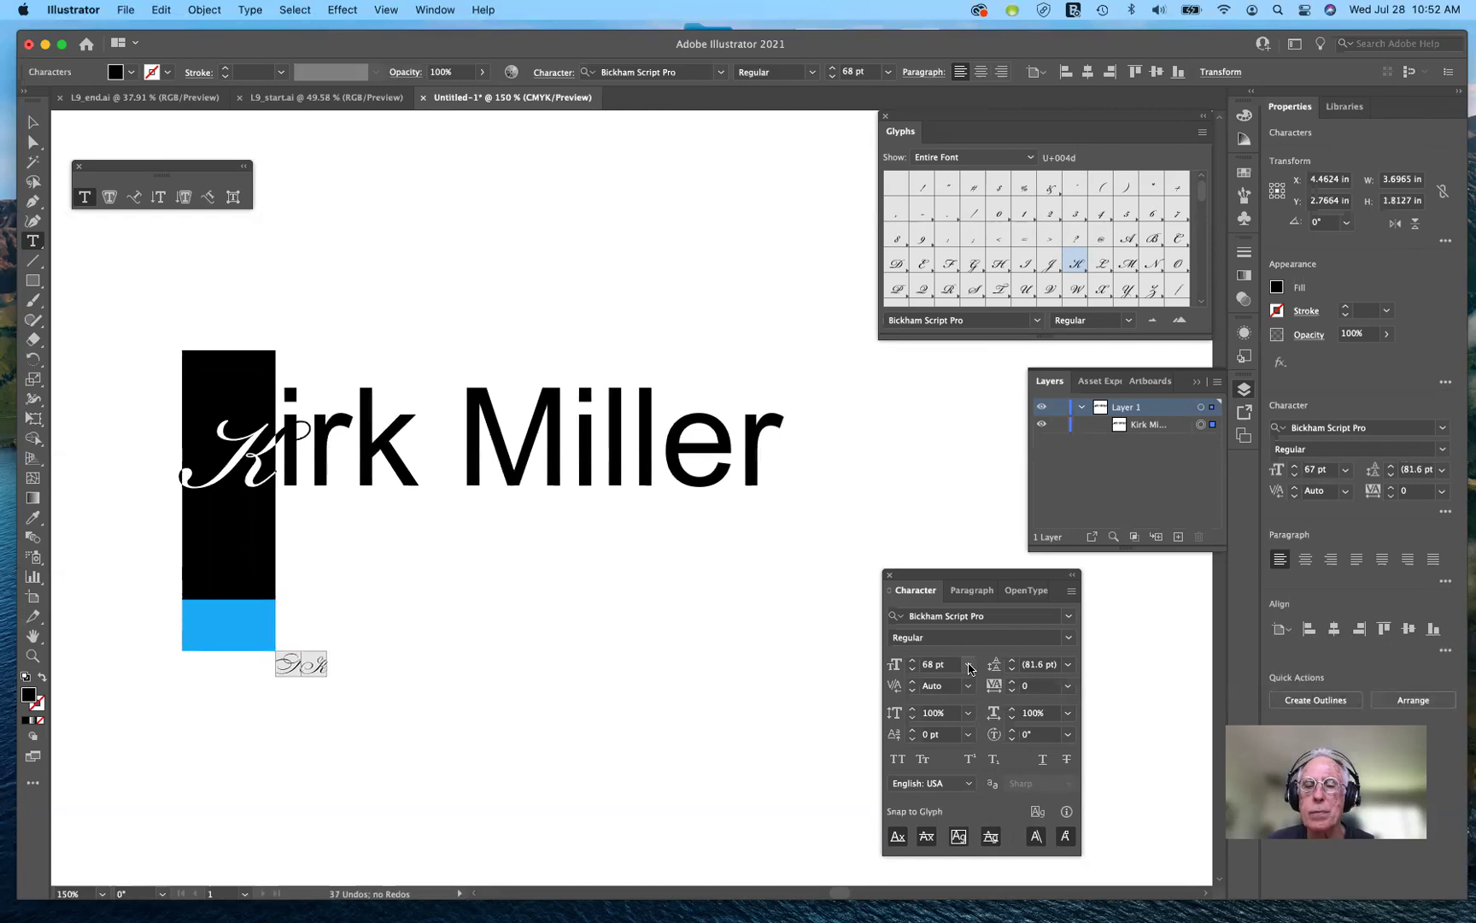
pyautogui.press('Up')
pyautogui.press('Up')
pyautogui.press('Up')
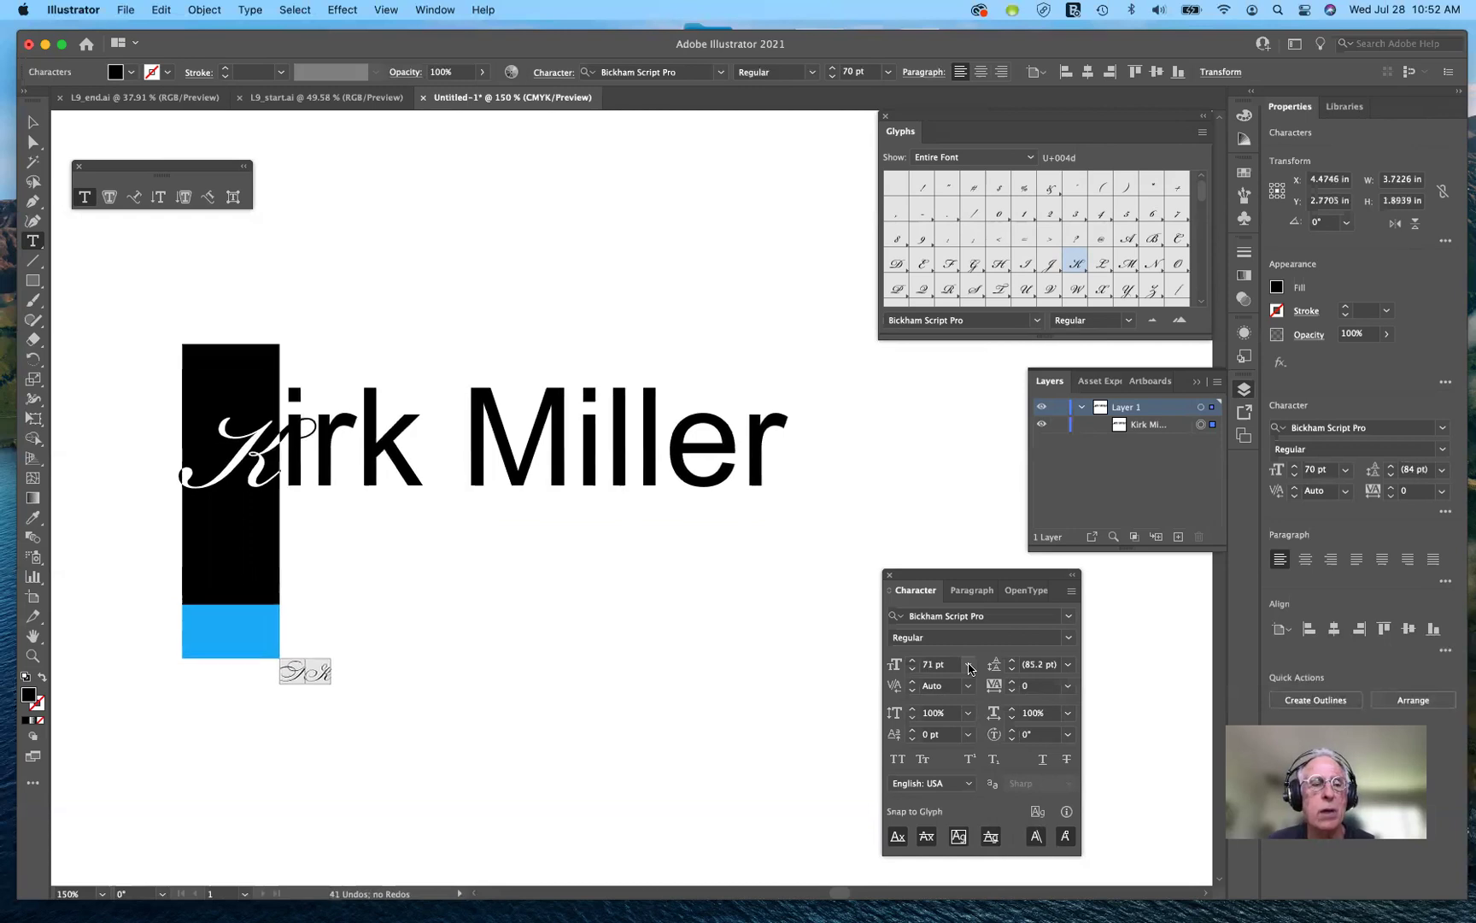
pyautogui.press('Up')
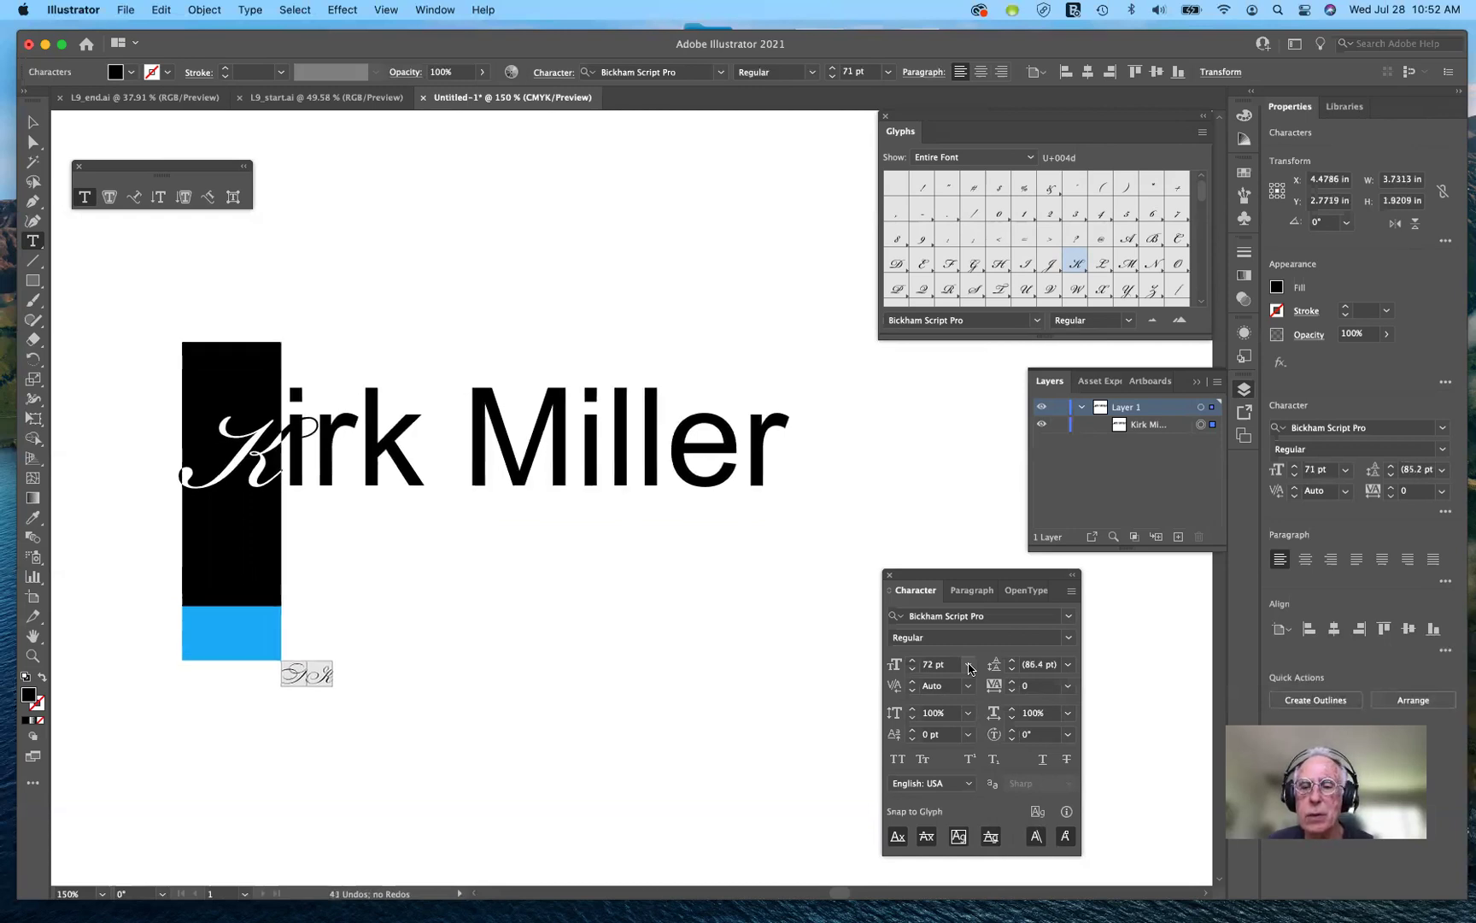
# - Set the K's font size to 96 pt, then to 108 pt
pyautogui.click(969, 664)
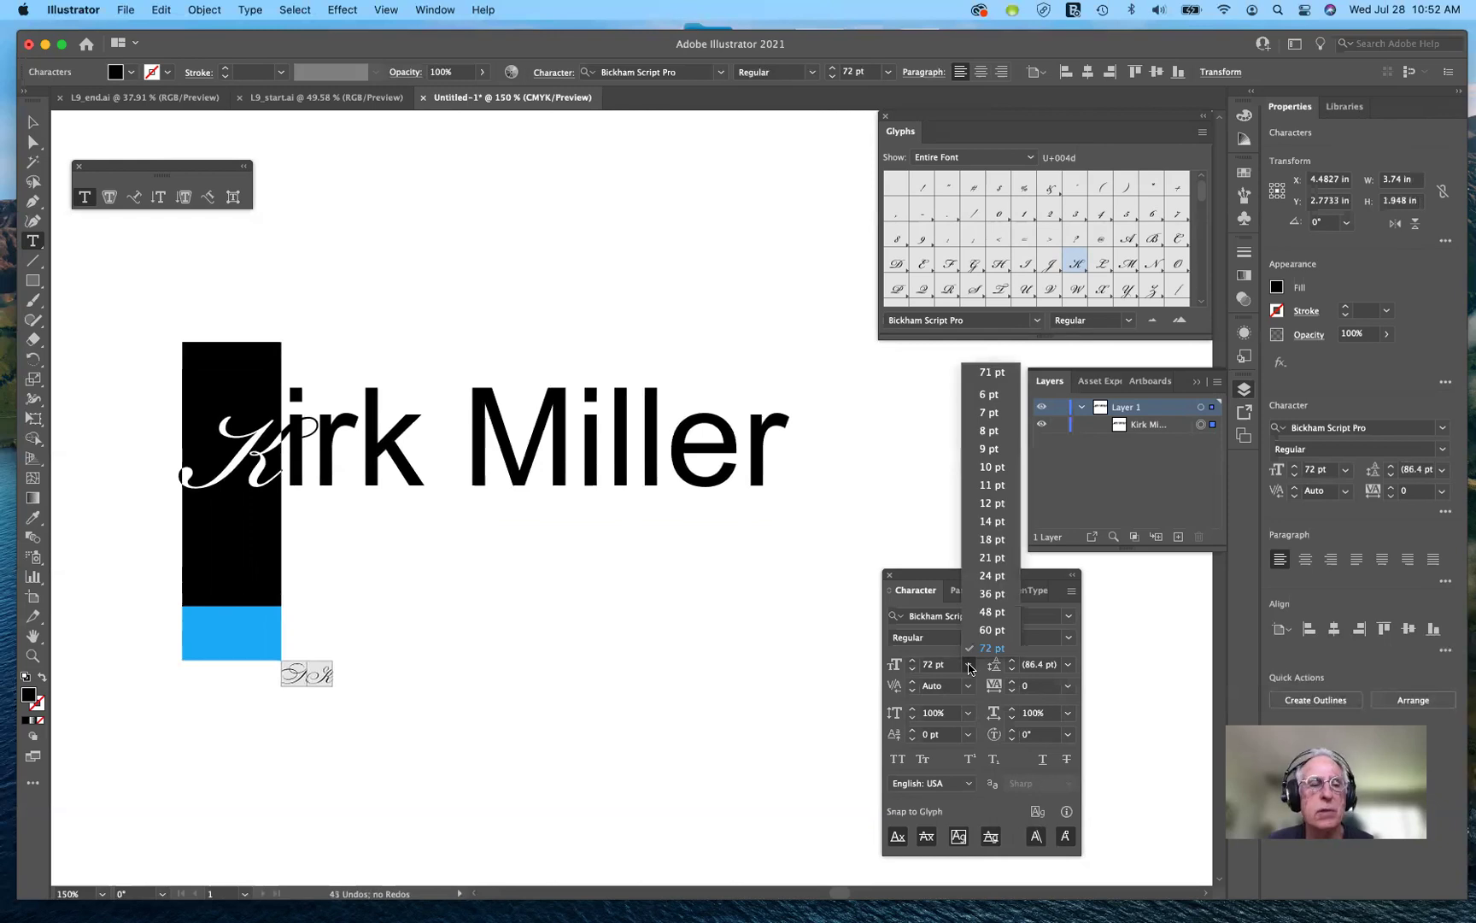
pyautogui.click(969, 665)
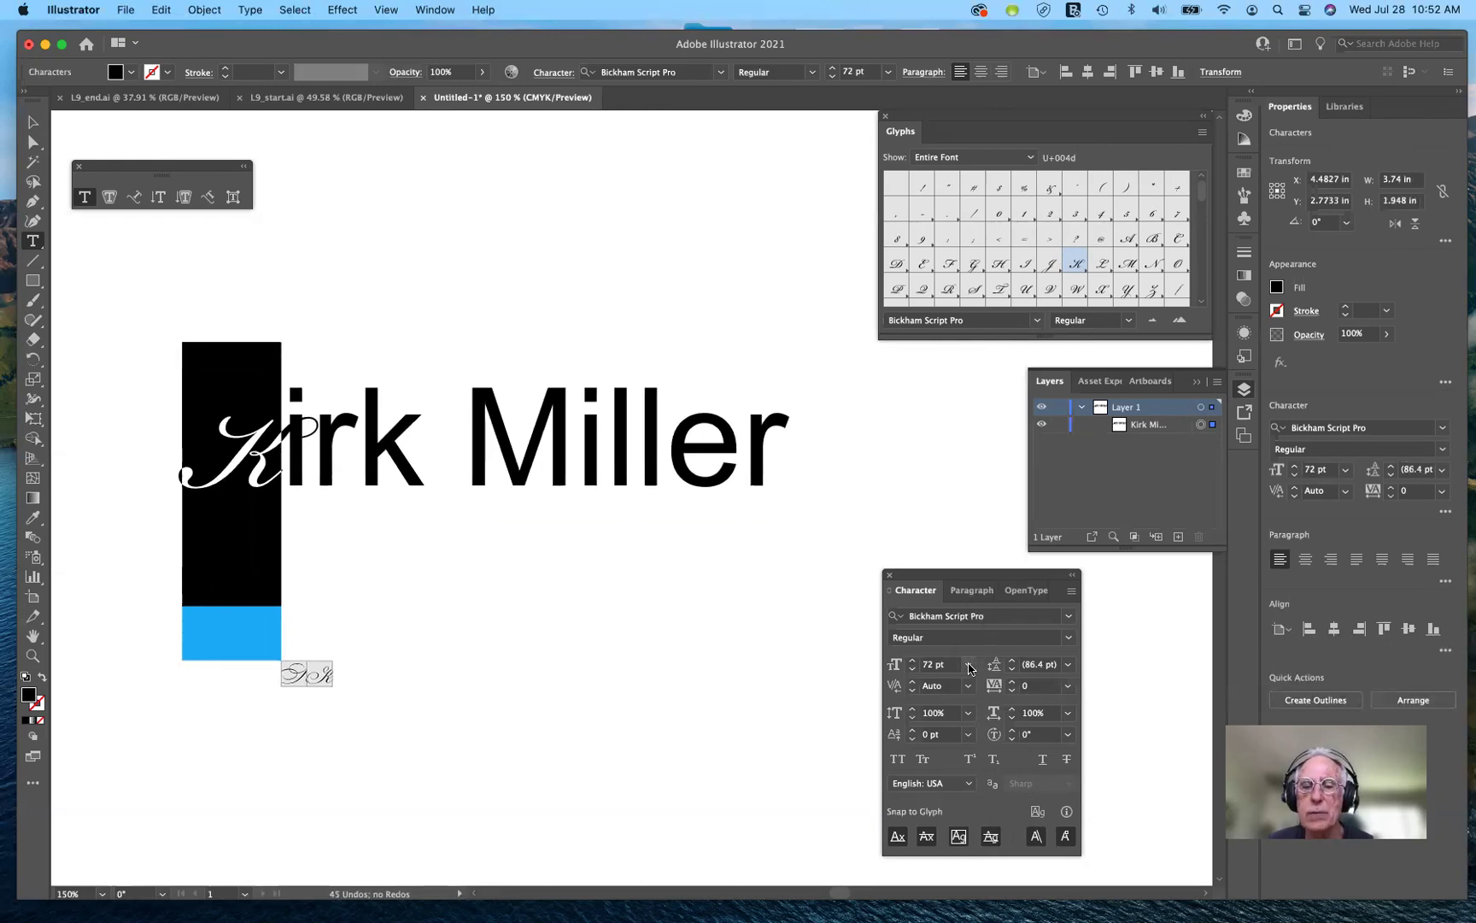
pyautogui.click(969, 665)
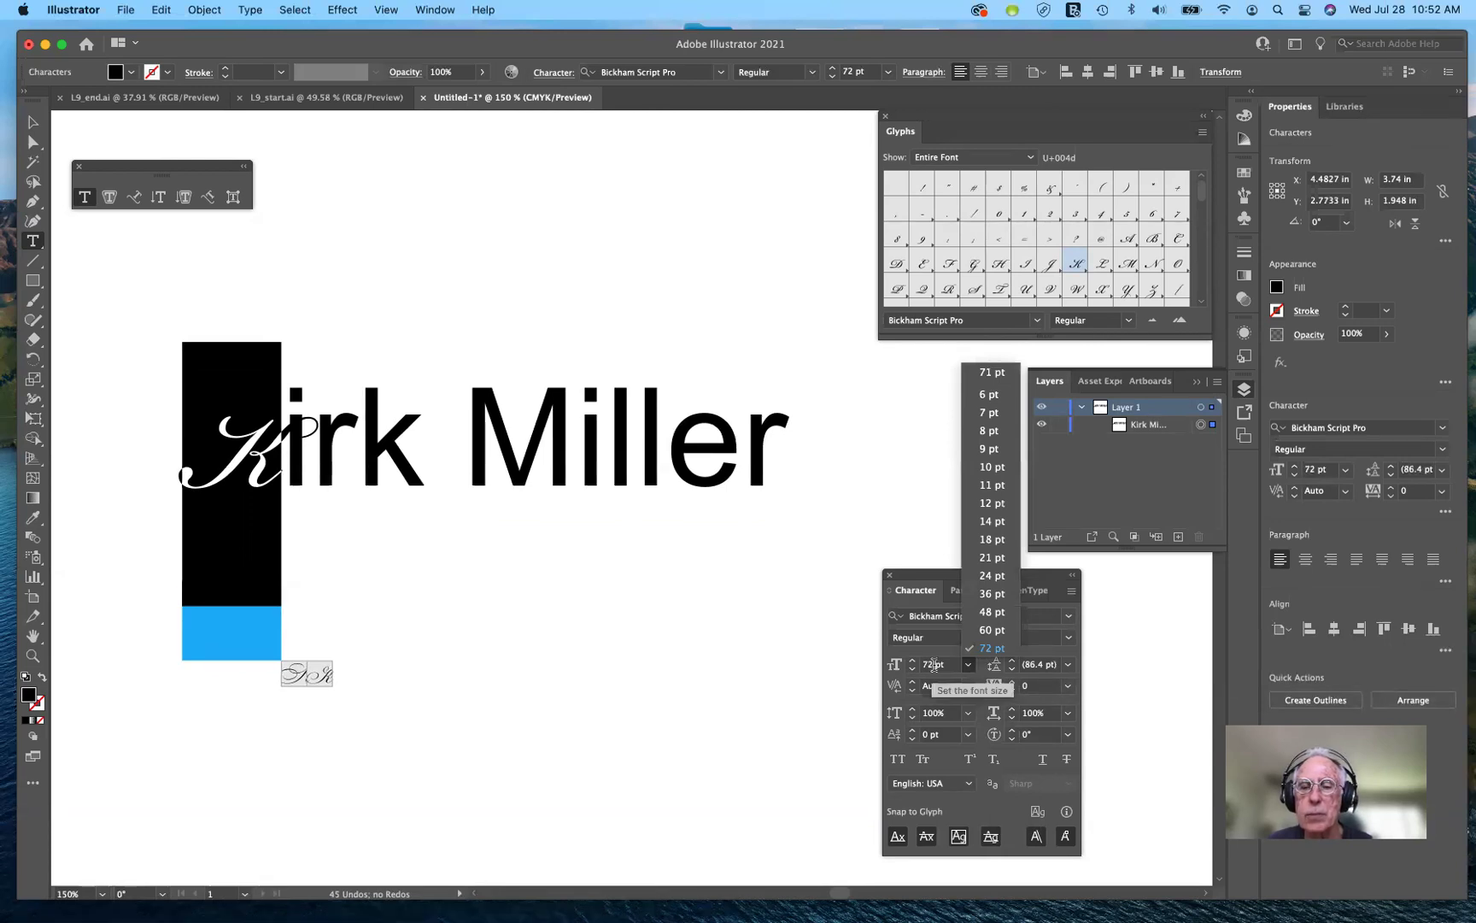
pyautogui.click(934, 665)
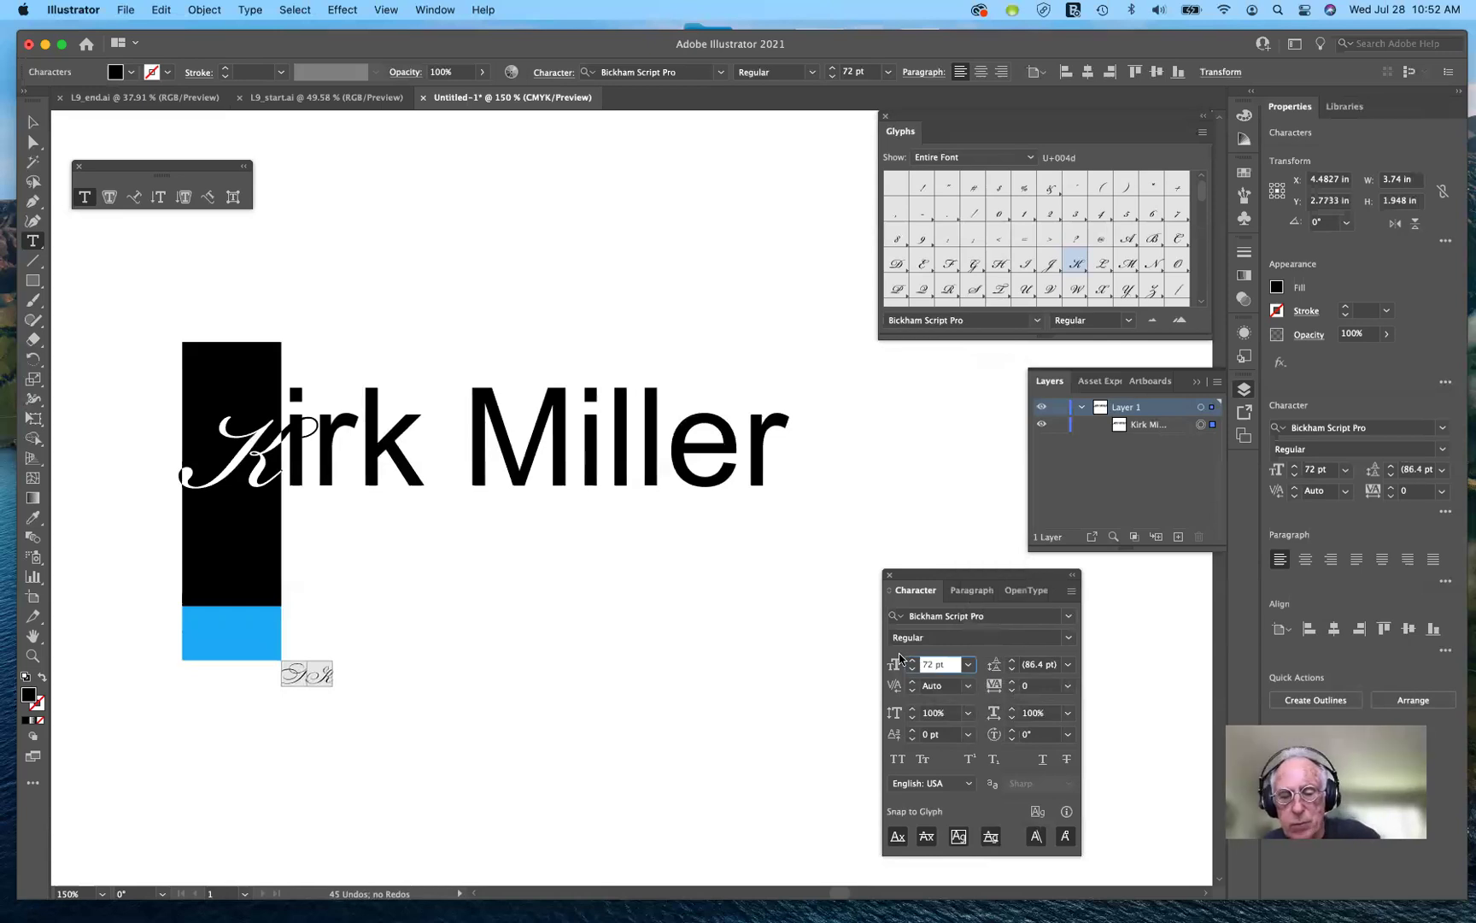
pyautogui.click(900, 658)
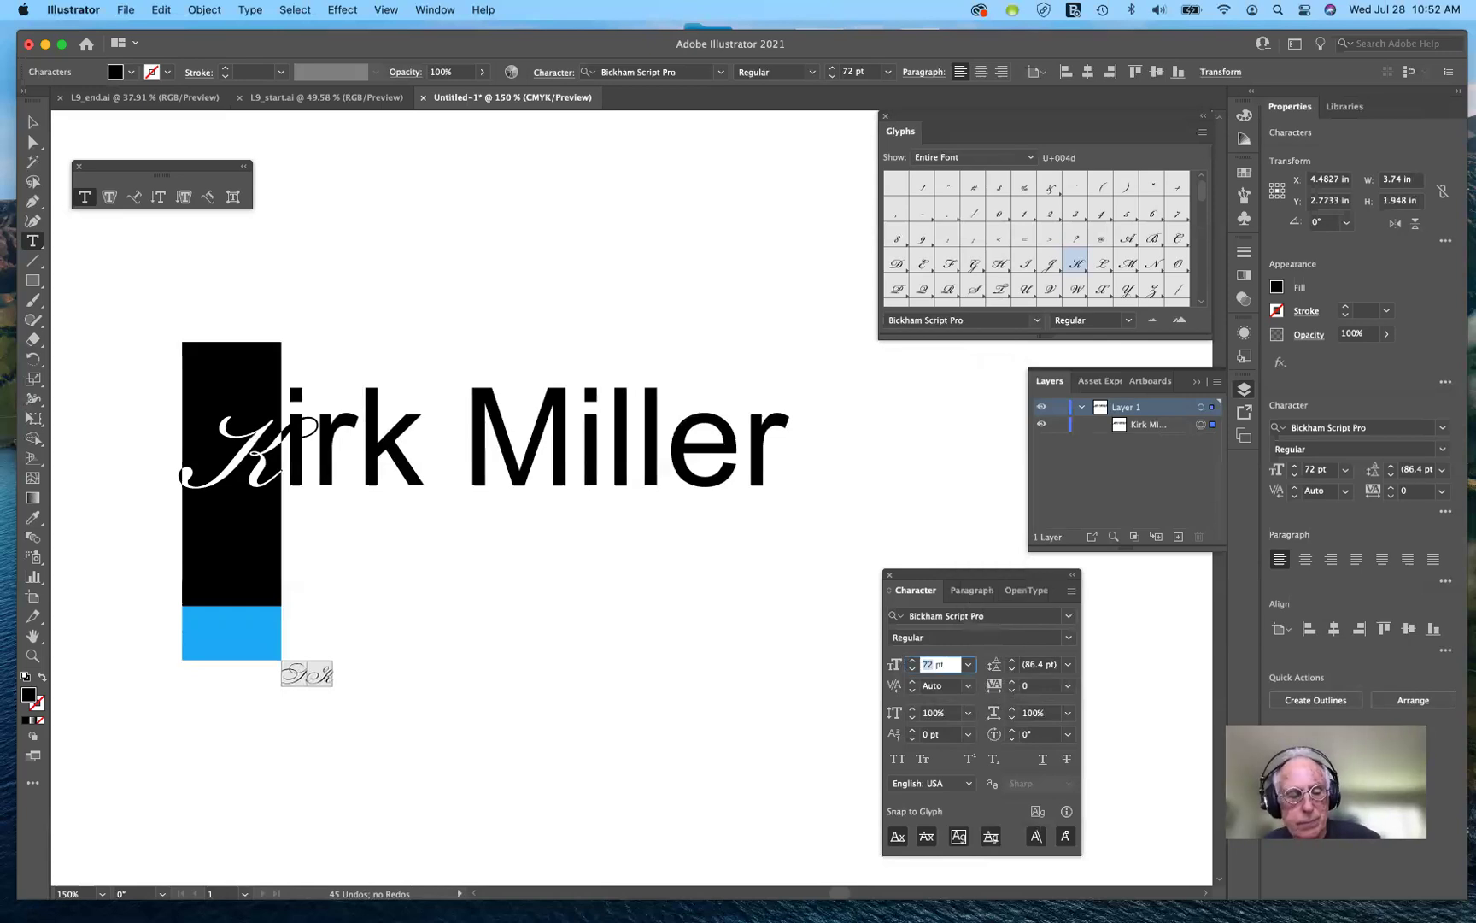
pyautogui.write('9')
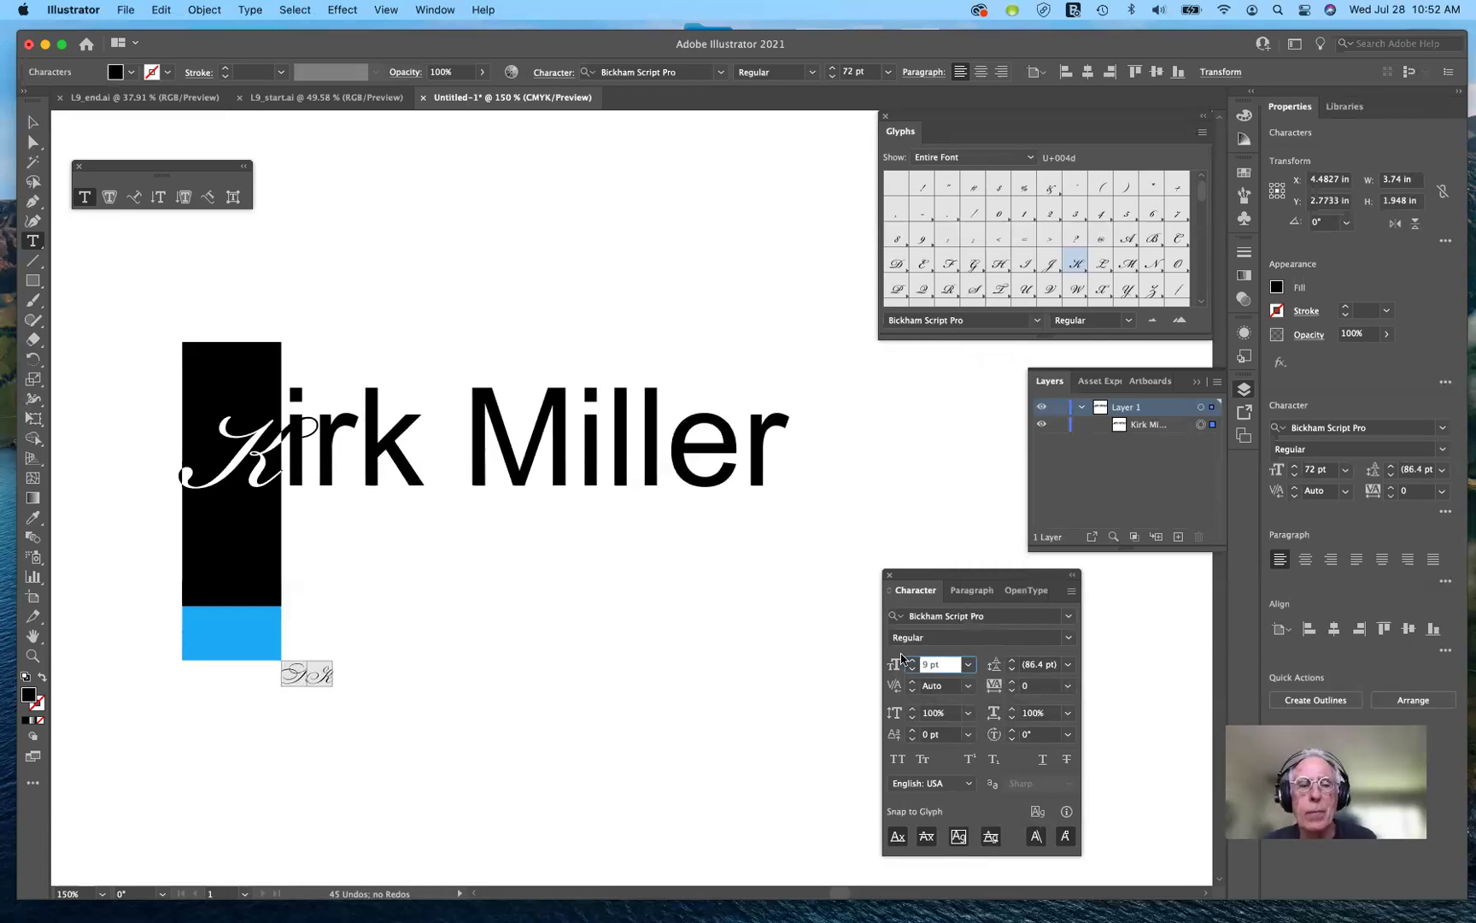
pyautogui.write('6')
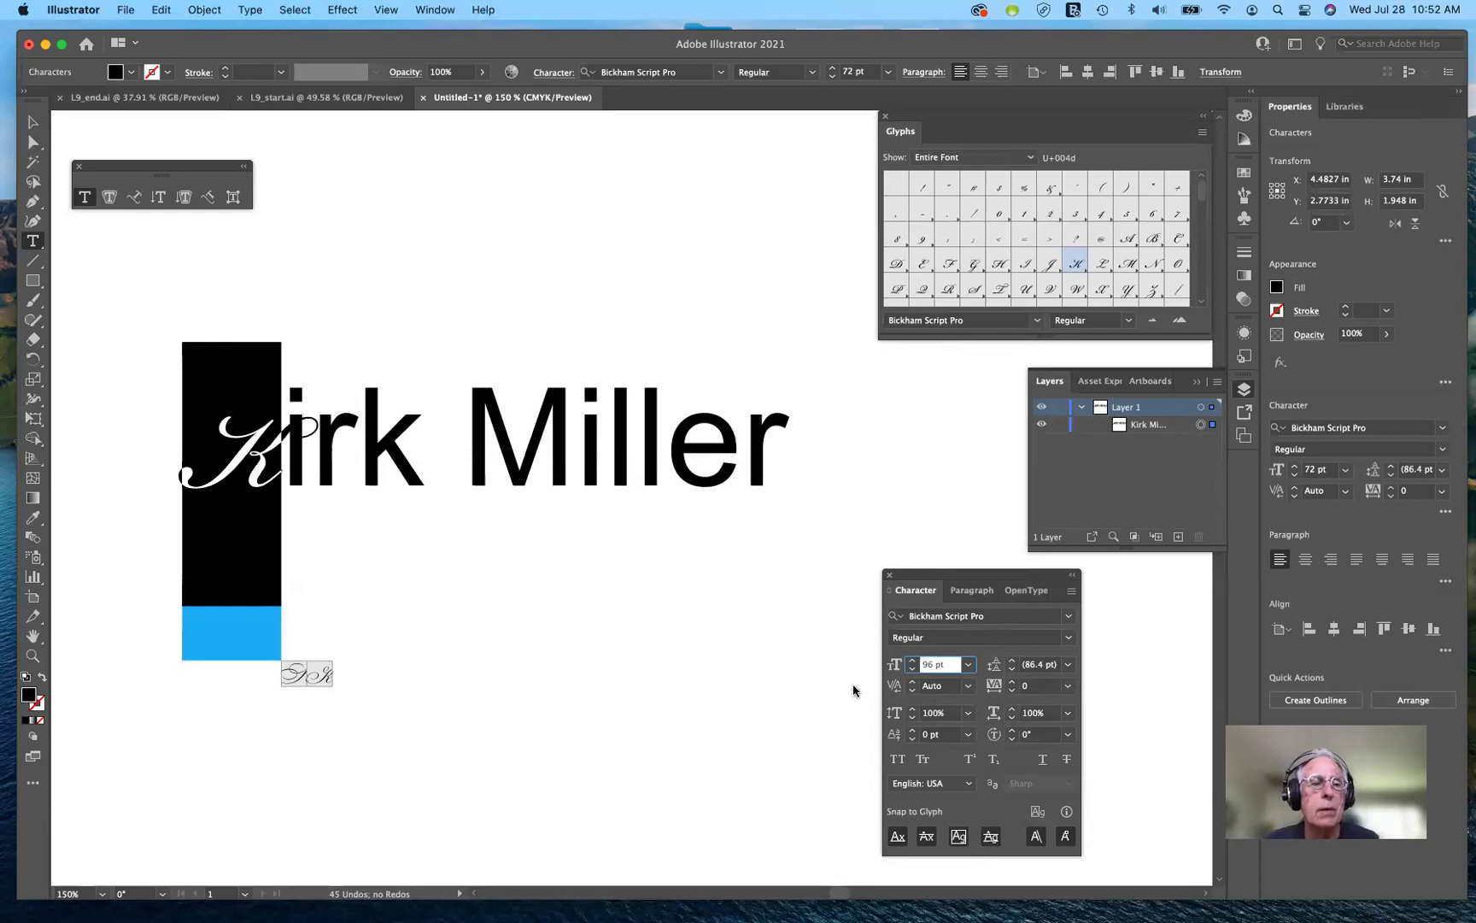
pyautogui.press('Tab')
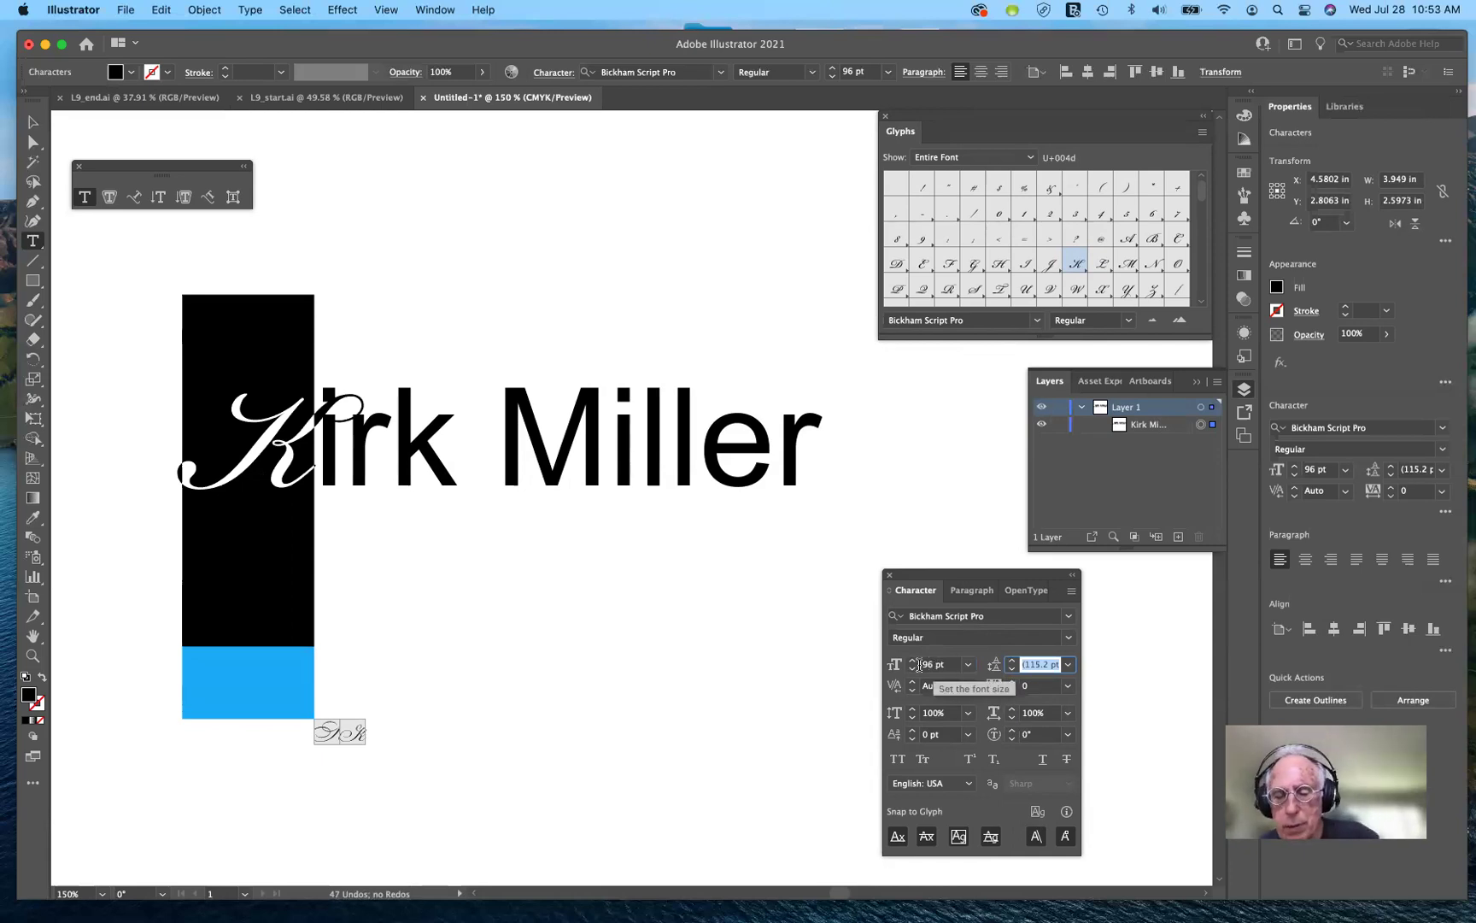
pyautogui.doubleClick(920, 664)
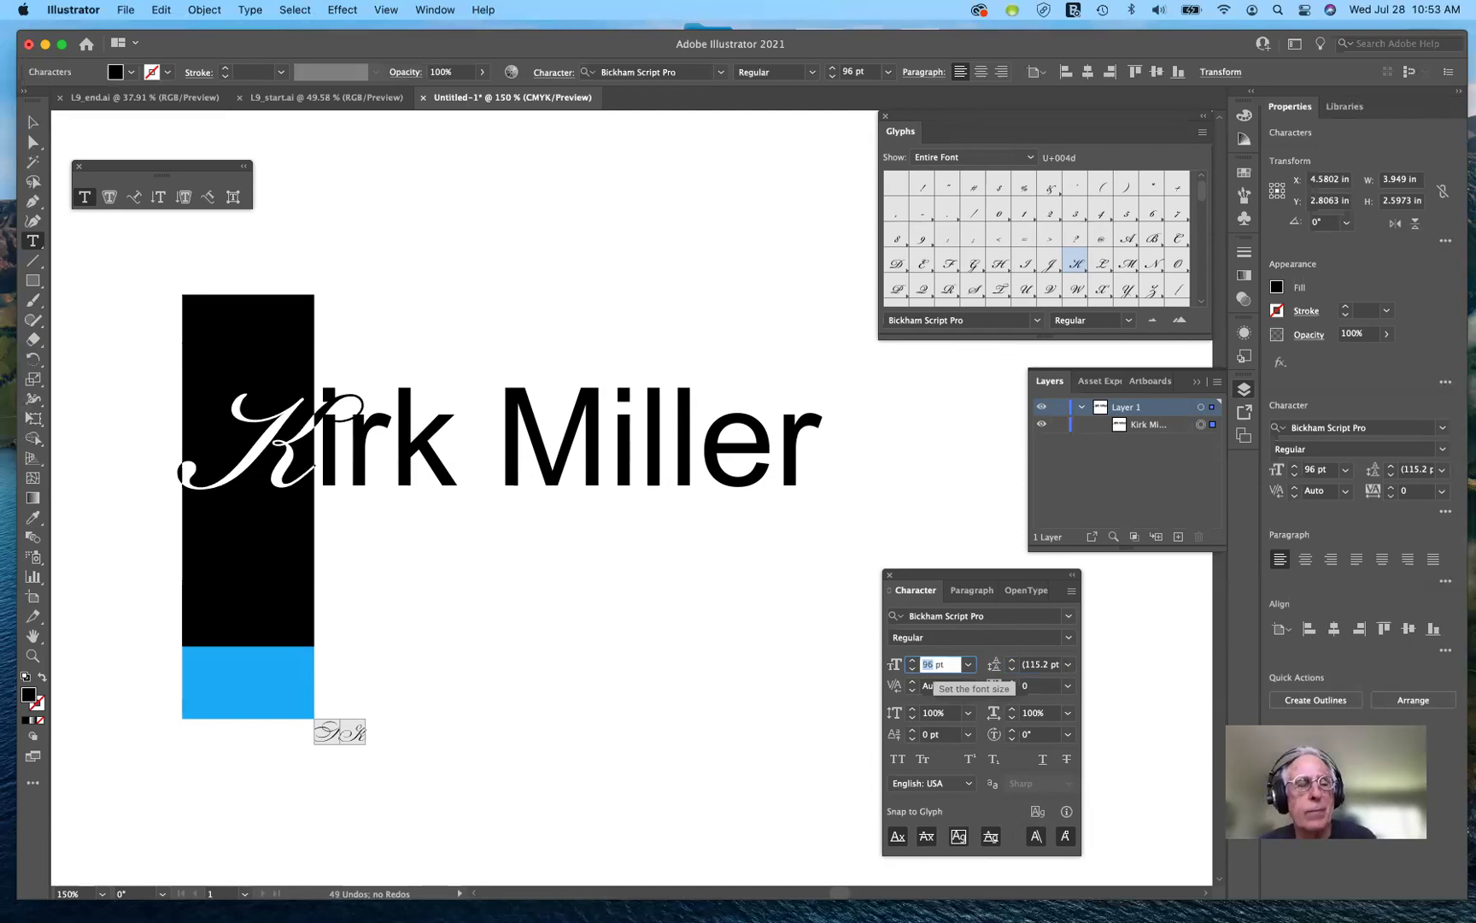
pyautogui.write('108')
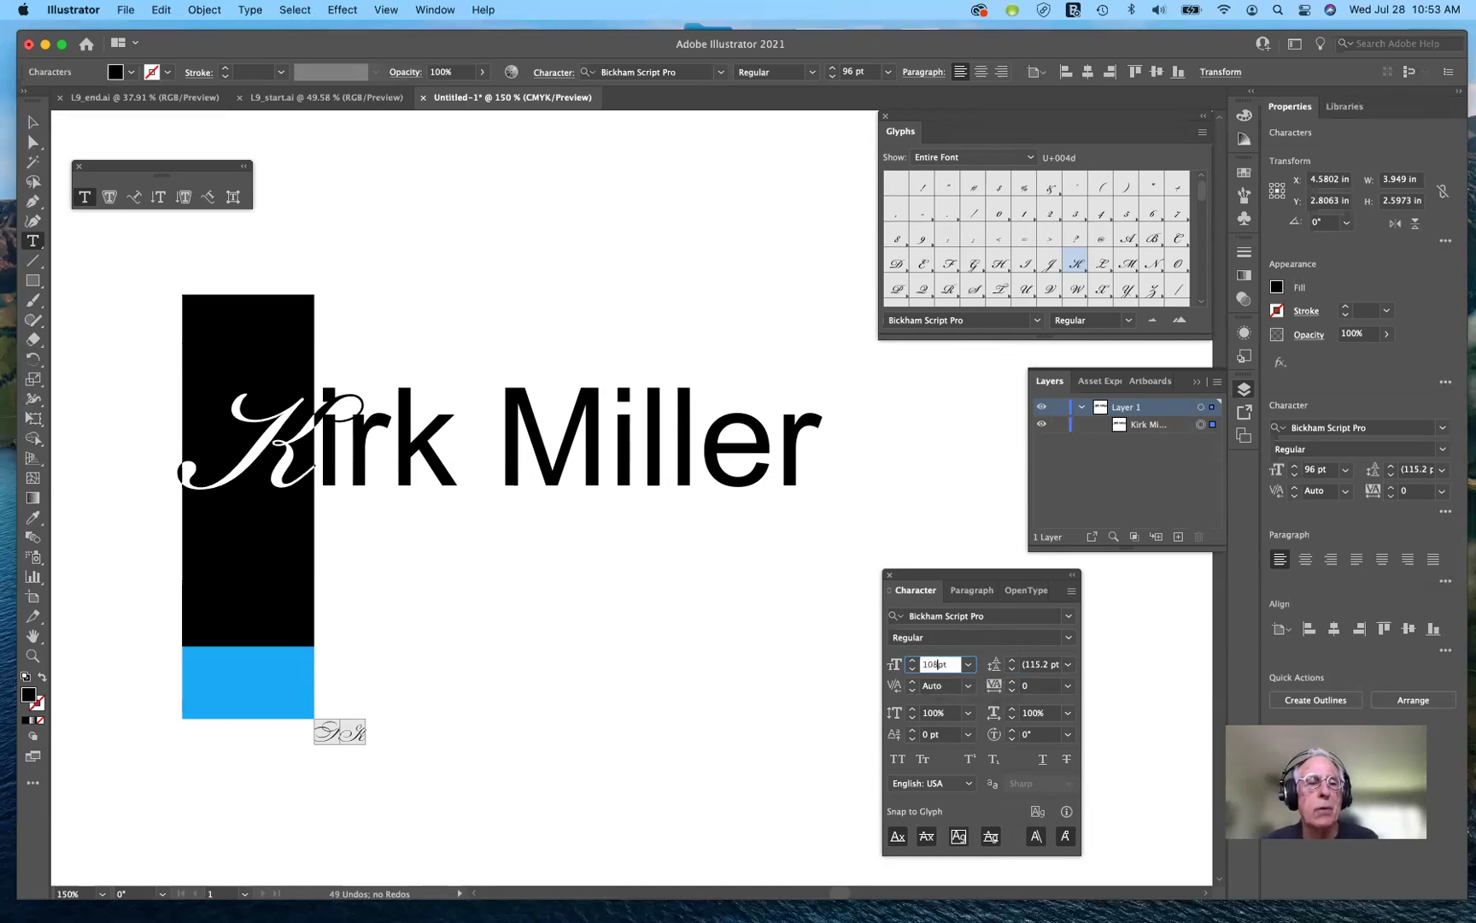
pyautogui.press('Tab')
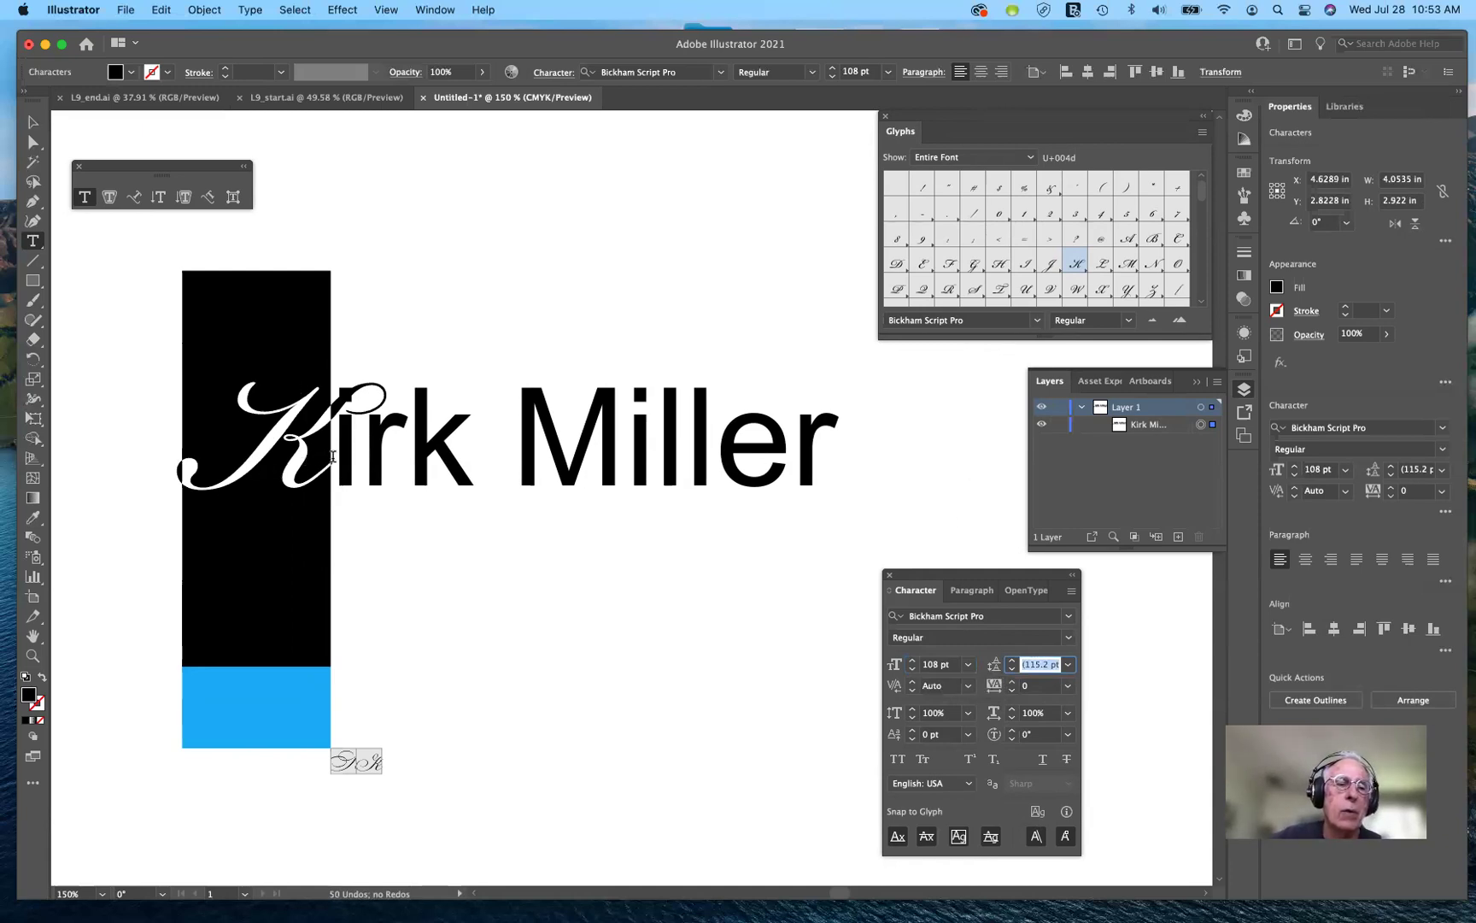
# - Kern the K–i pair of Kirk to 200, then reduce it to 100
pyautogui.click(339, 413)
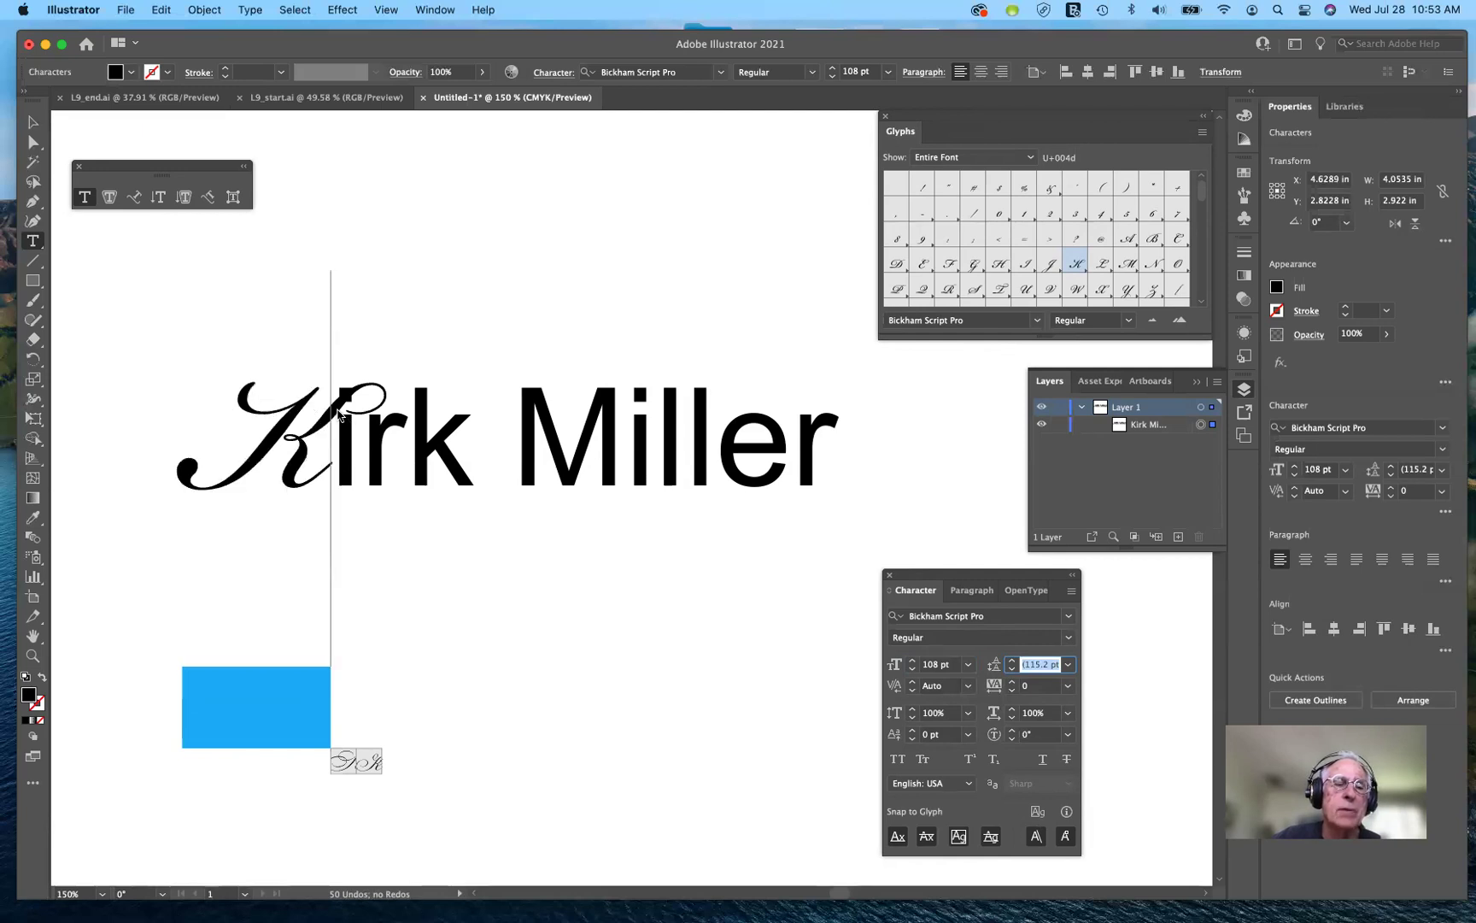
pyautogui.click(357, 445)
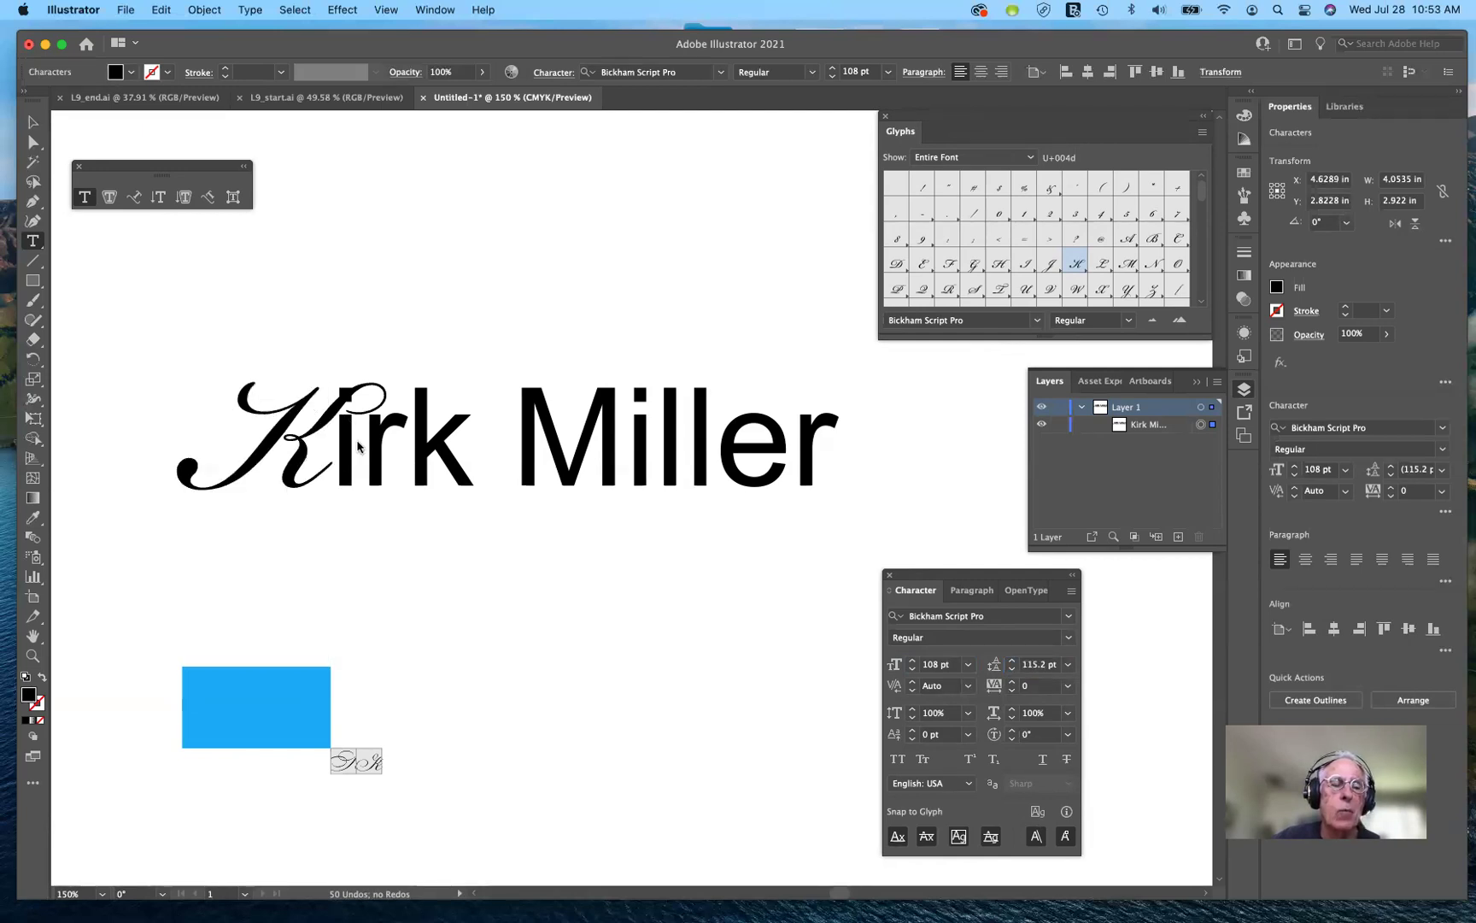
pyautogui.click(316, 512)
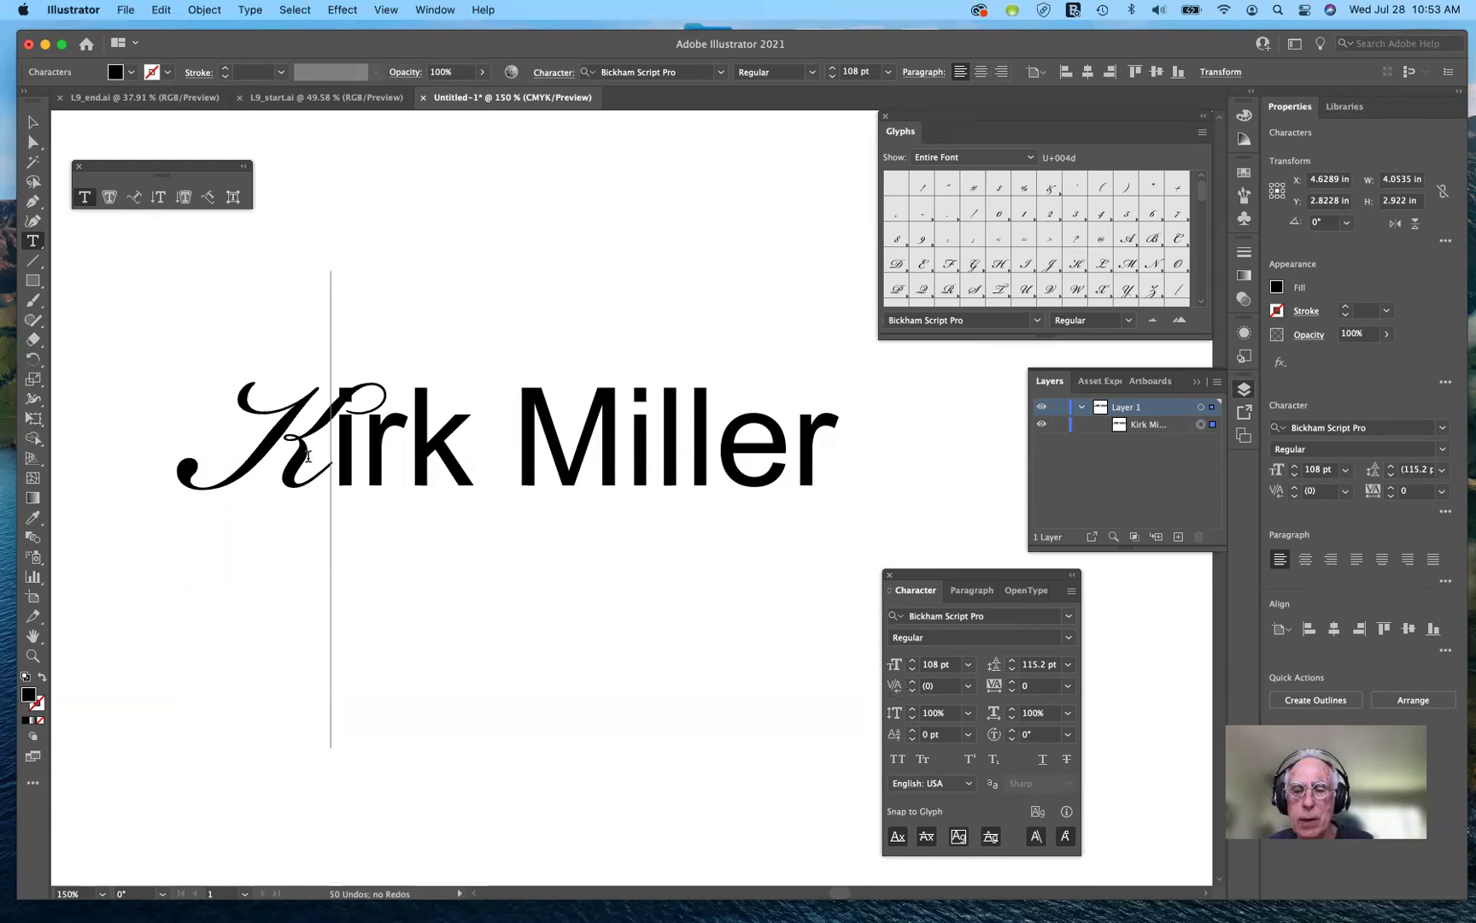
pyautogui.click(969, 685)
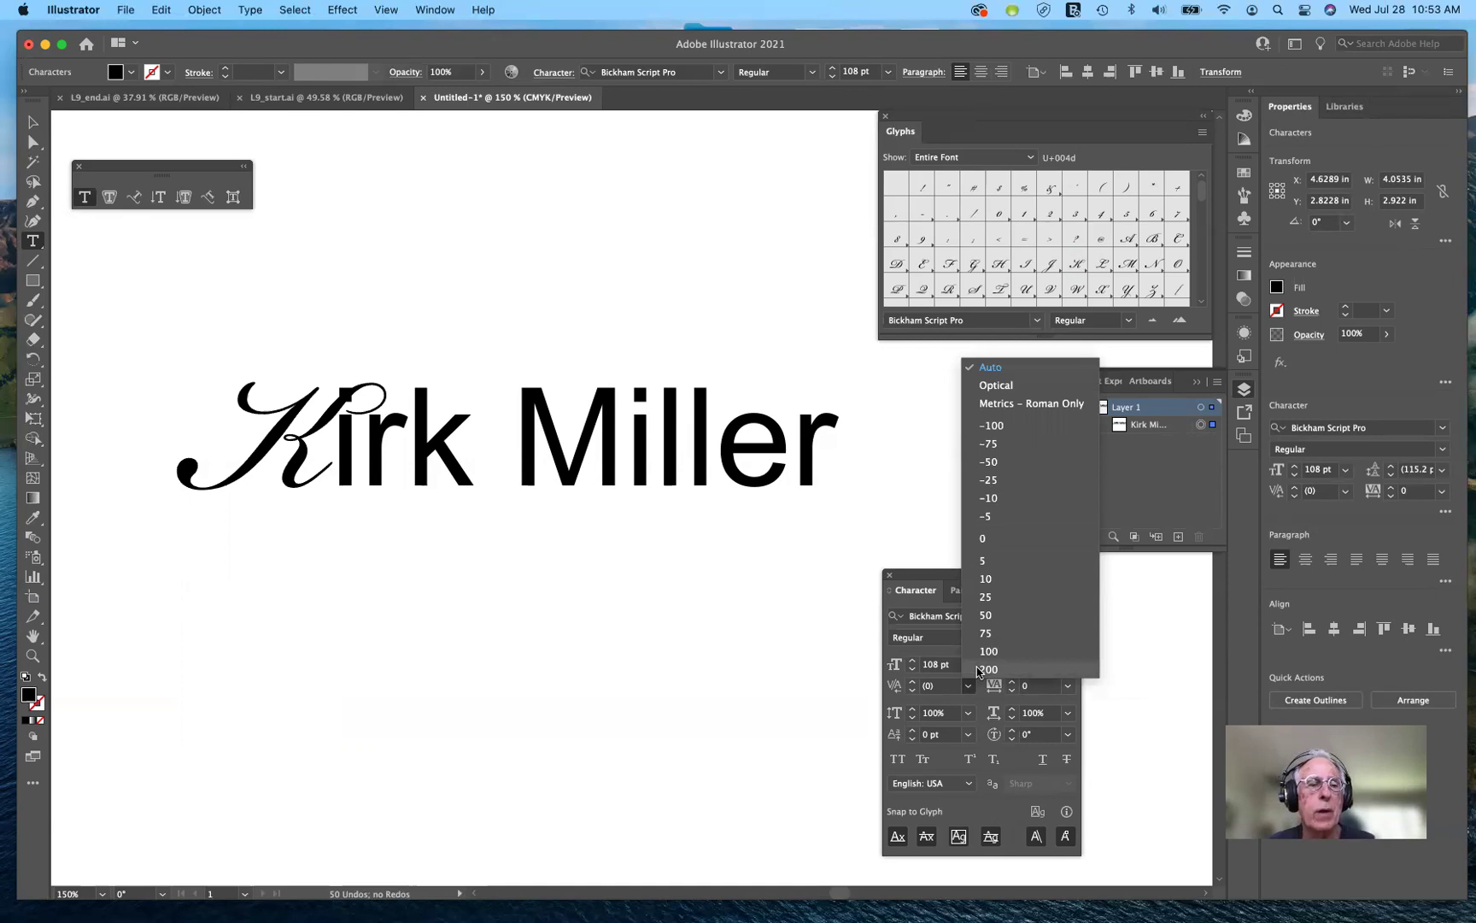
pyautogui.click(988, 669)
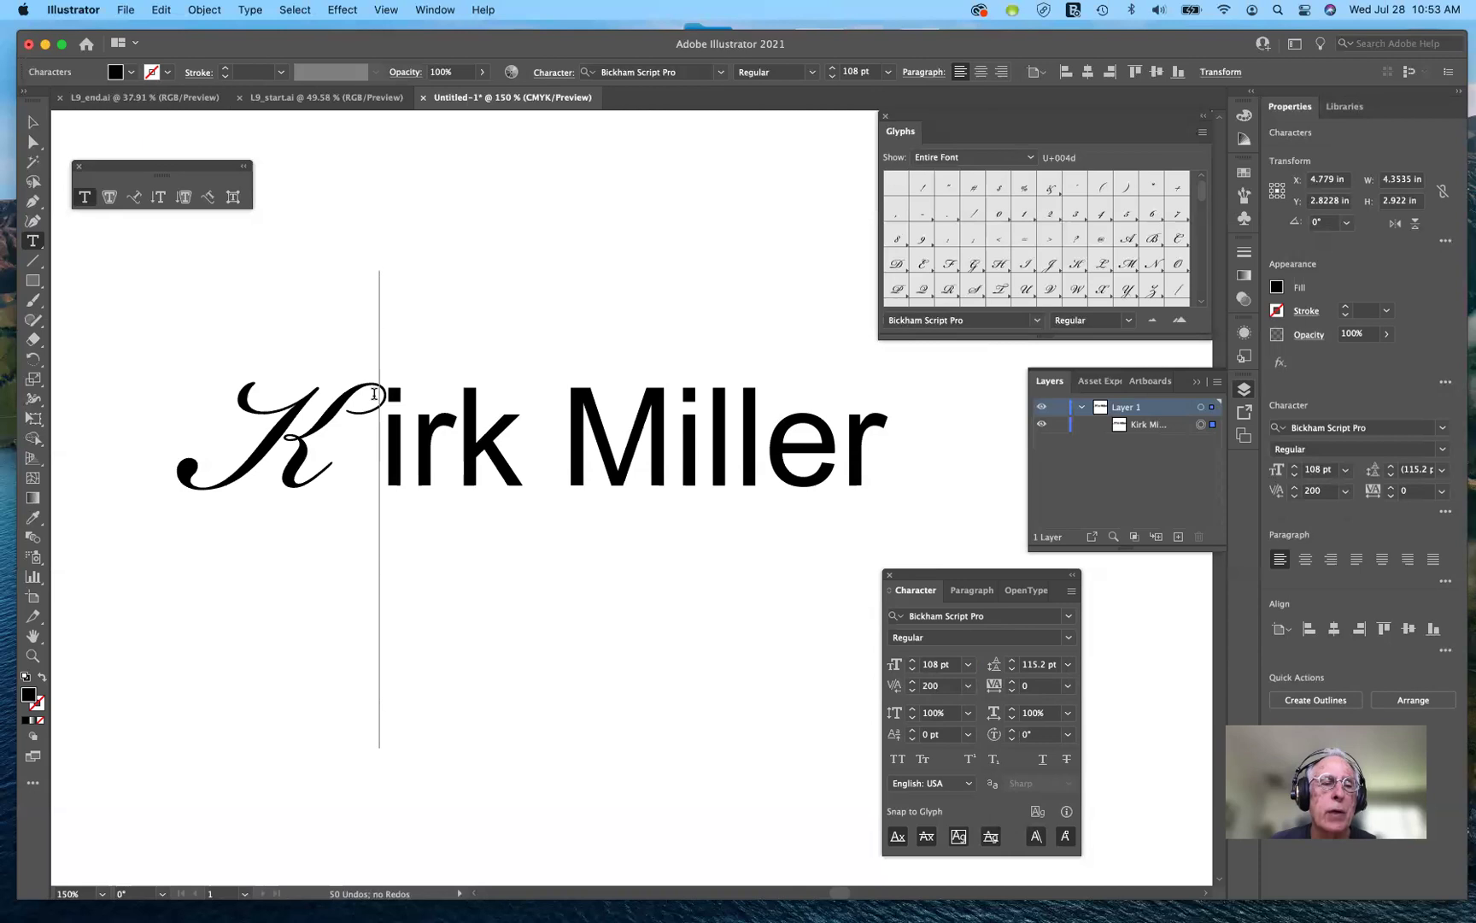
pyautogui.click(969, 686)
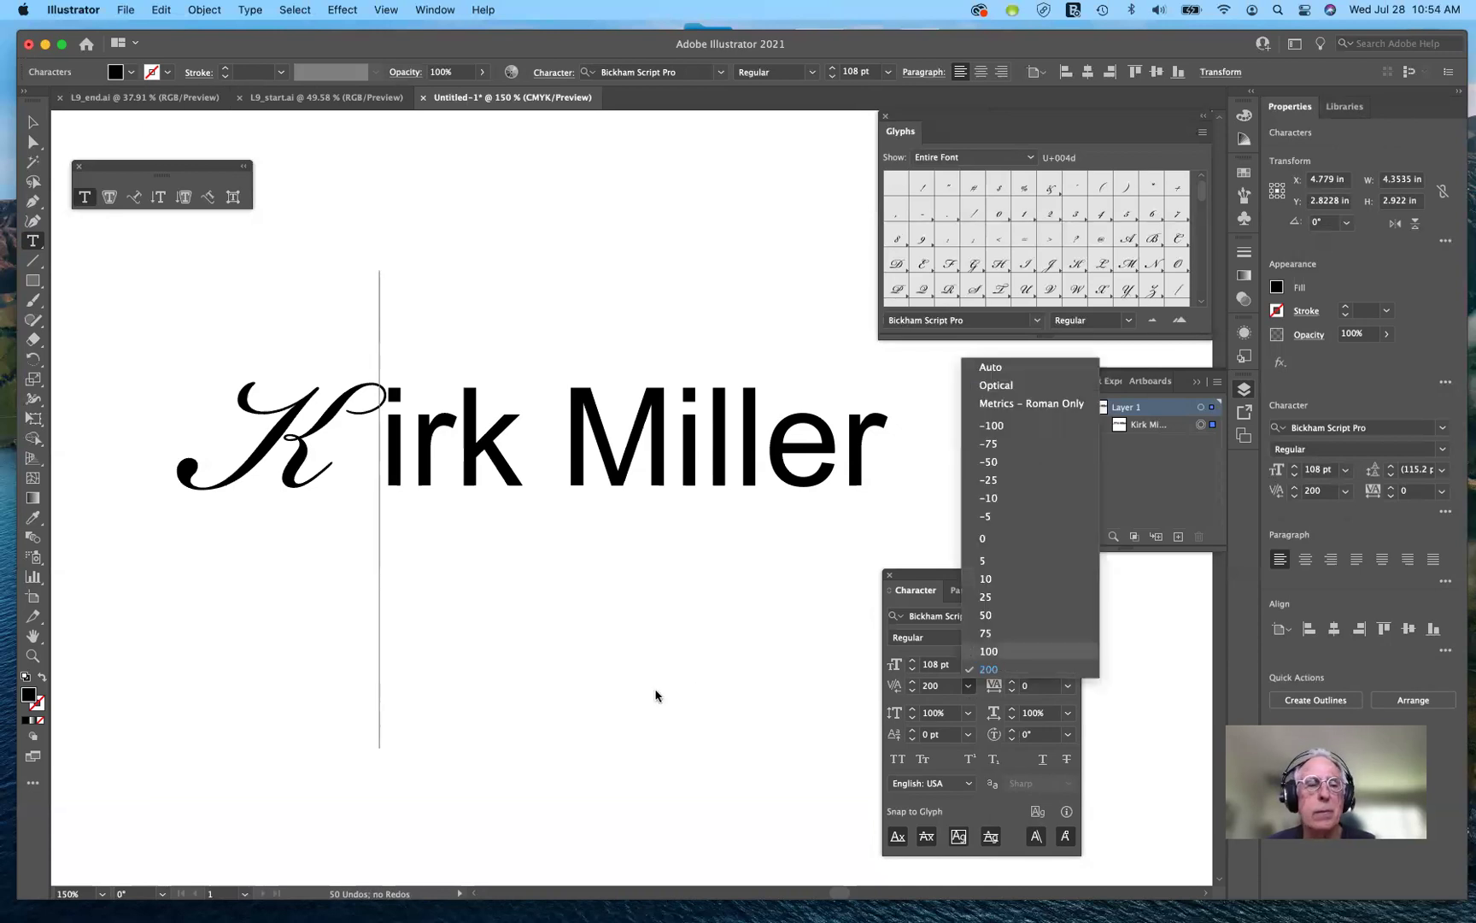
pyautogui.press('Return')
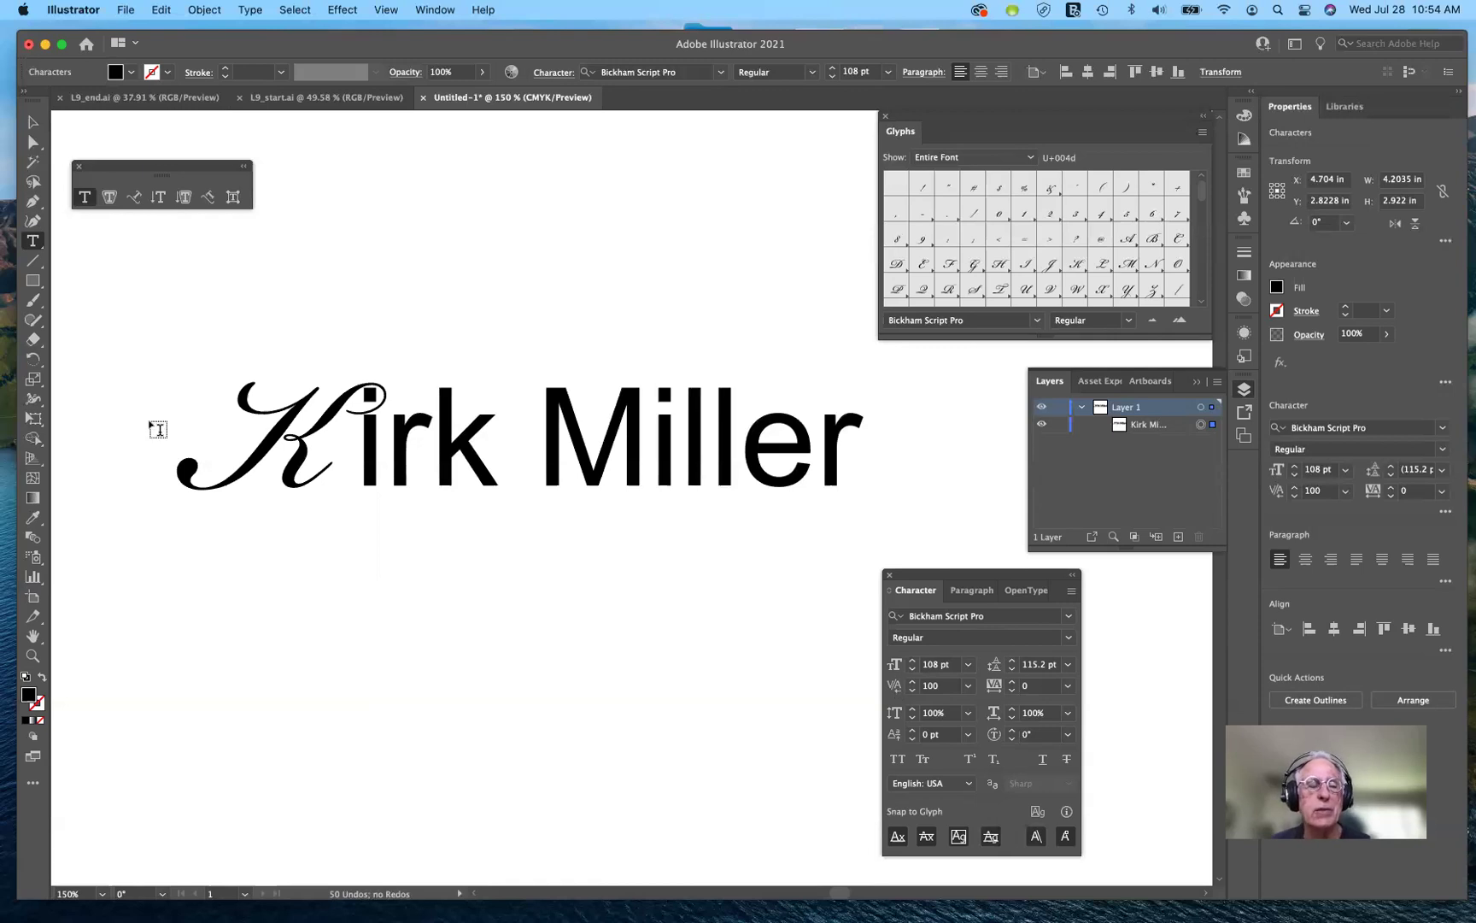
pyautogui.click(356, 444)
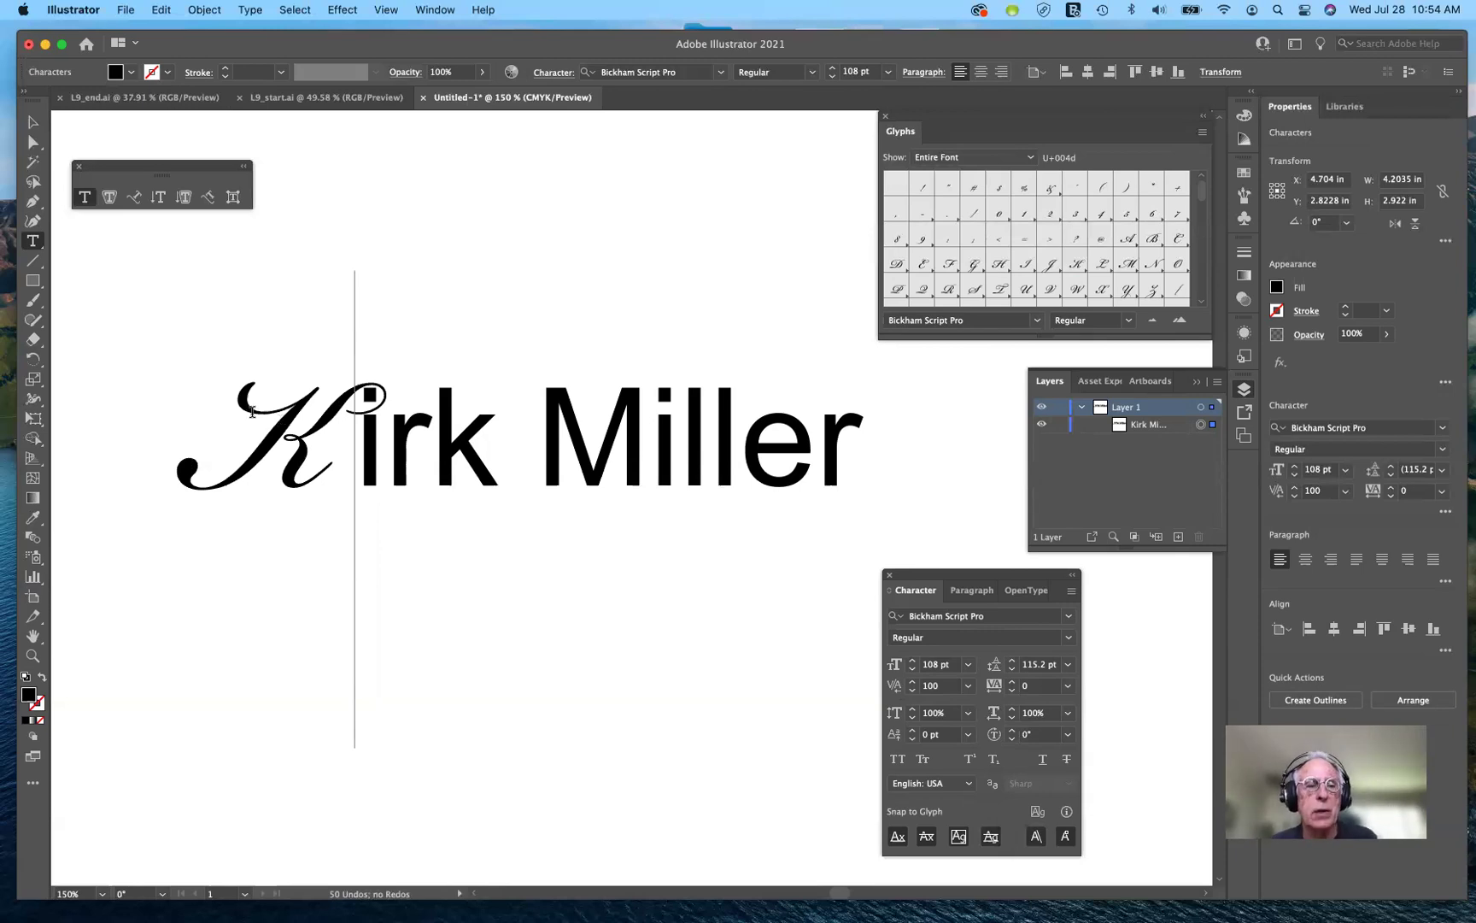
pyautogui.press('super+a')
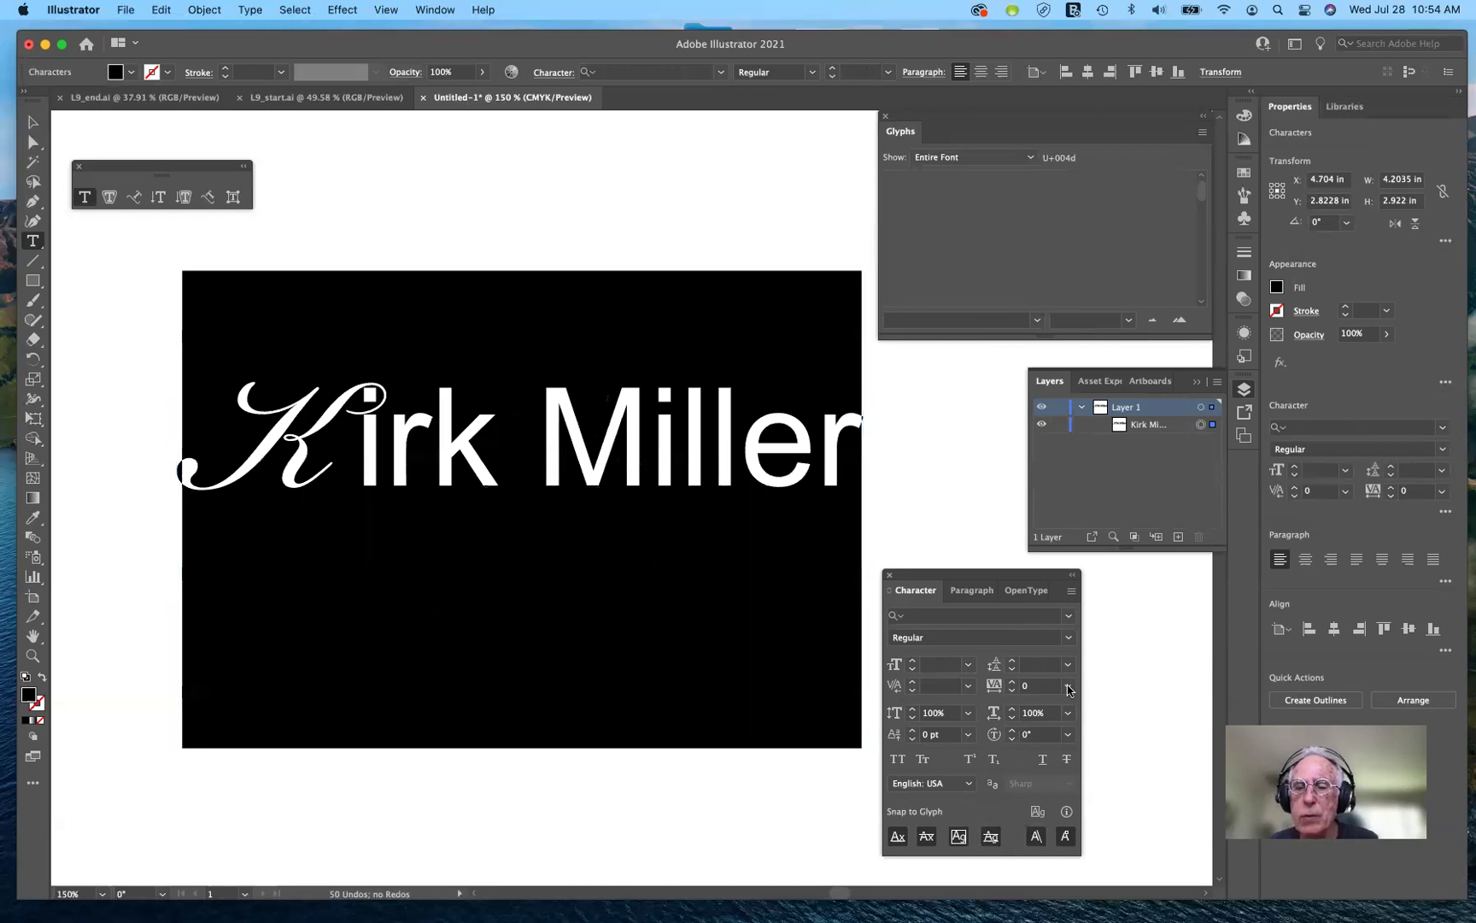
pyautogui.click(1068, 687)
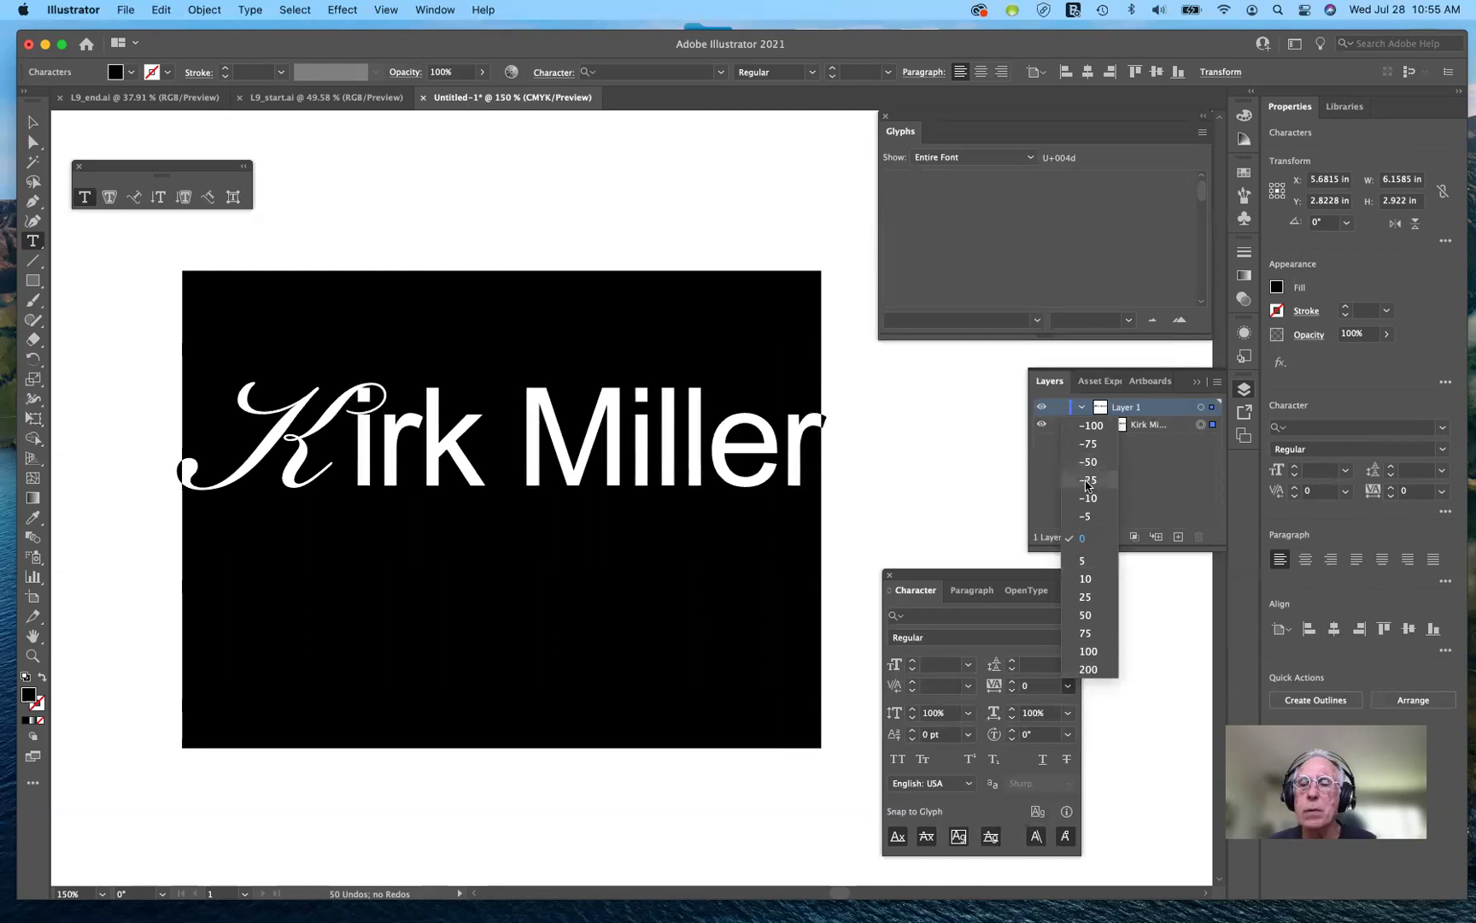
pyautogui.click(1089, 651)
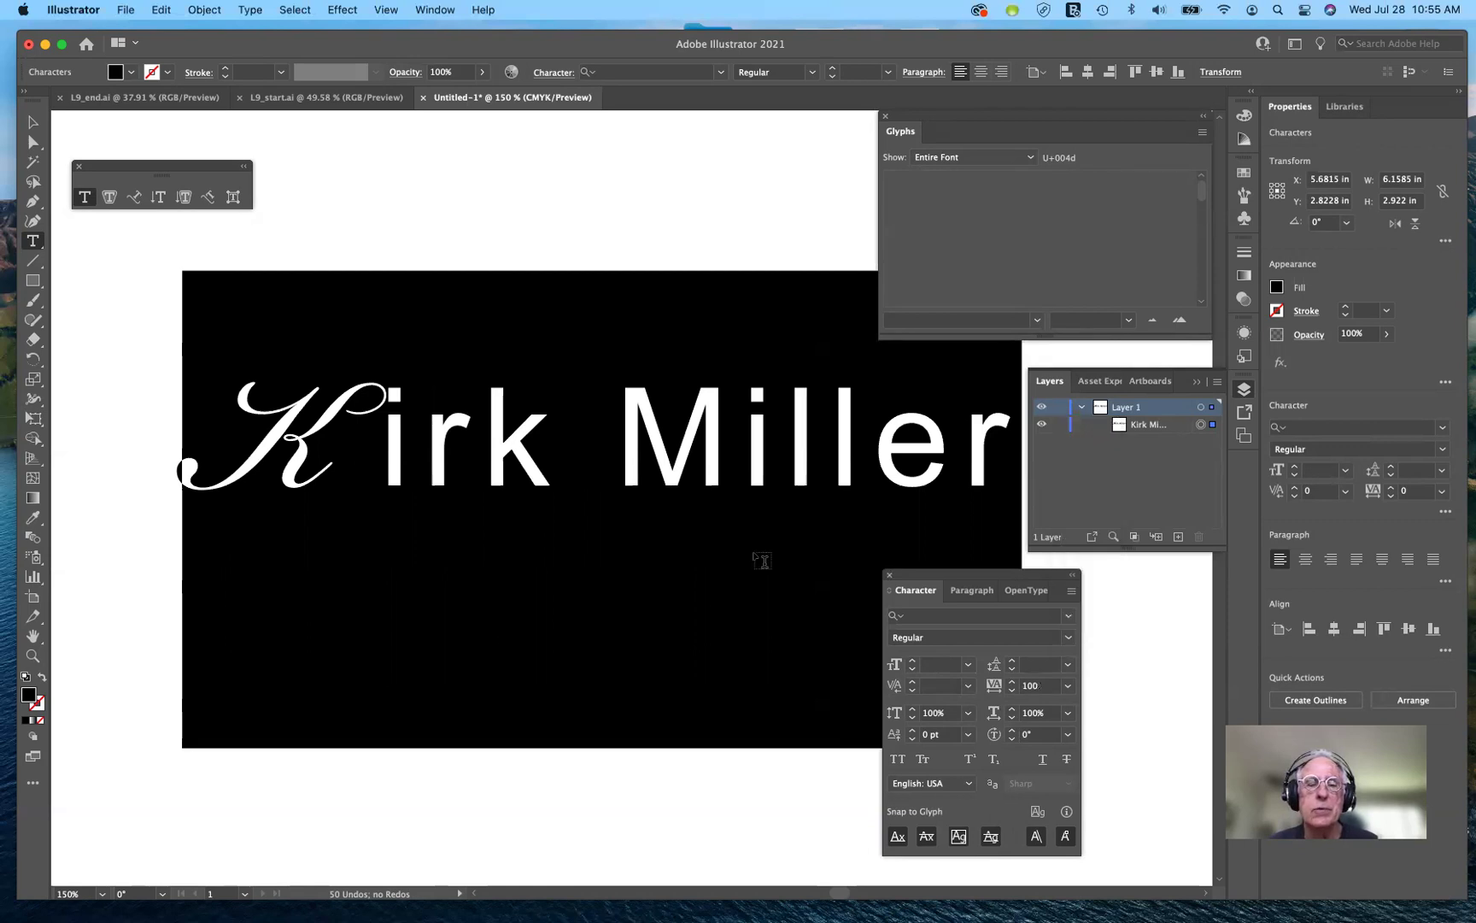
pyautogui.press('Escape')
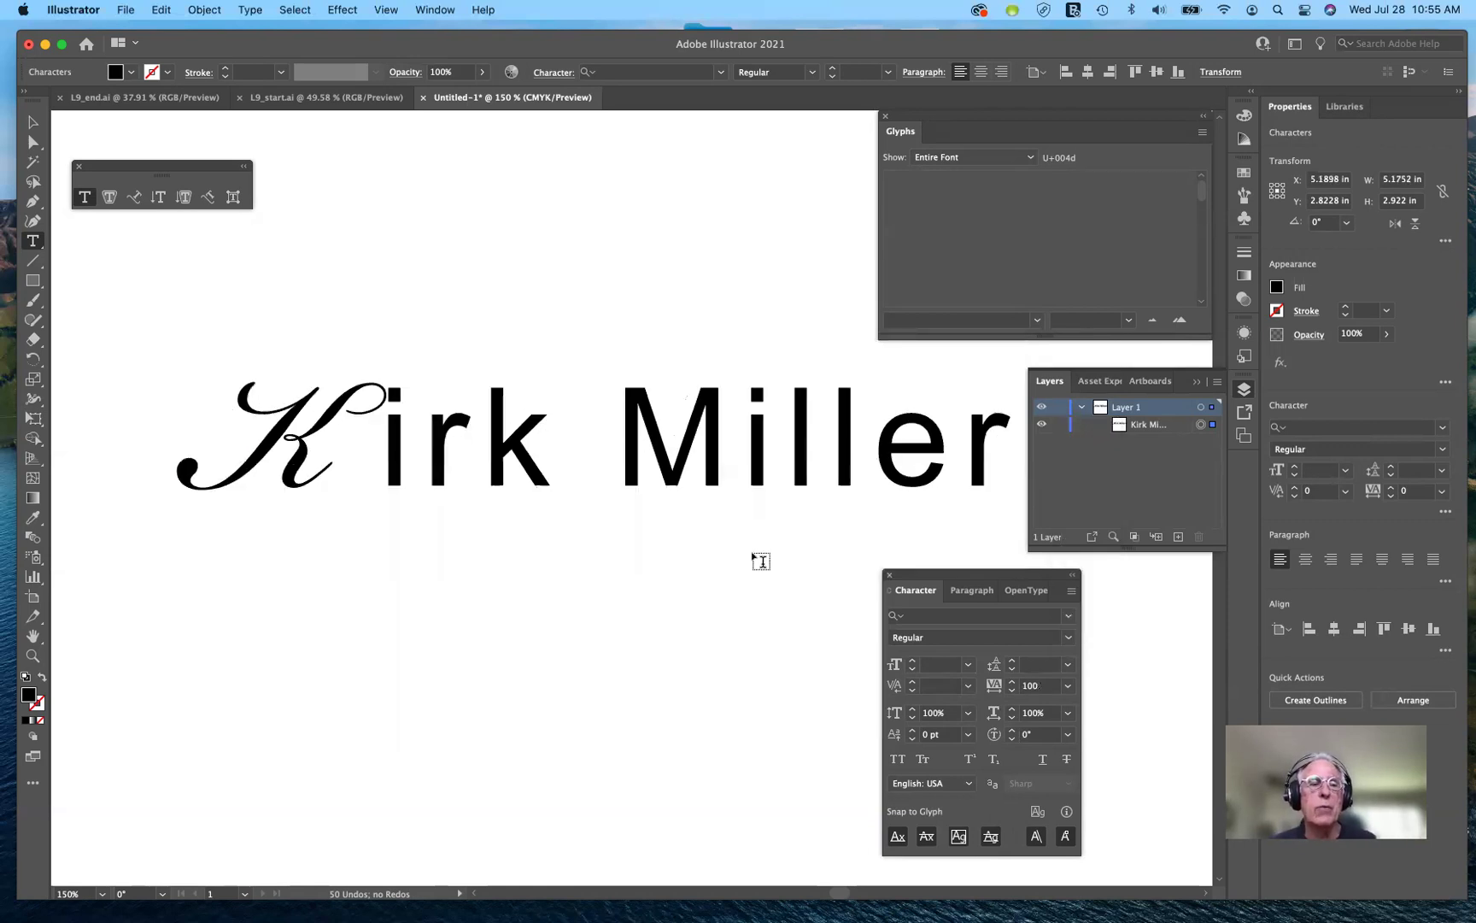
pyautogui.press('Escape')
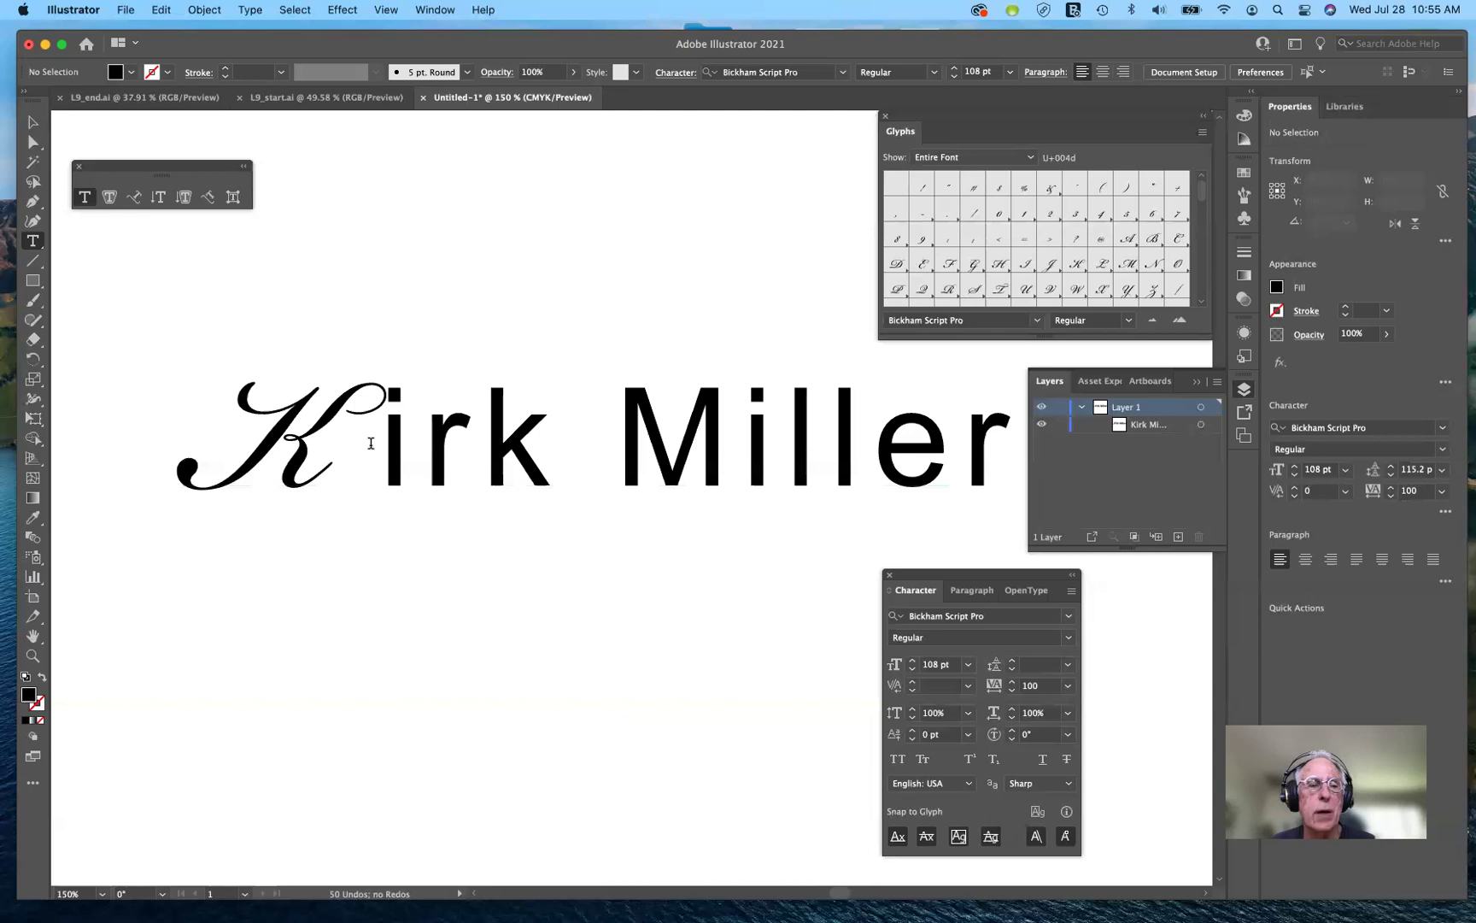
# - Select the entire Kirk Miller line with the Type tool
pyautogui.click(866, 469)
pyautogui.hotkey('shift', 'Home')
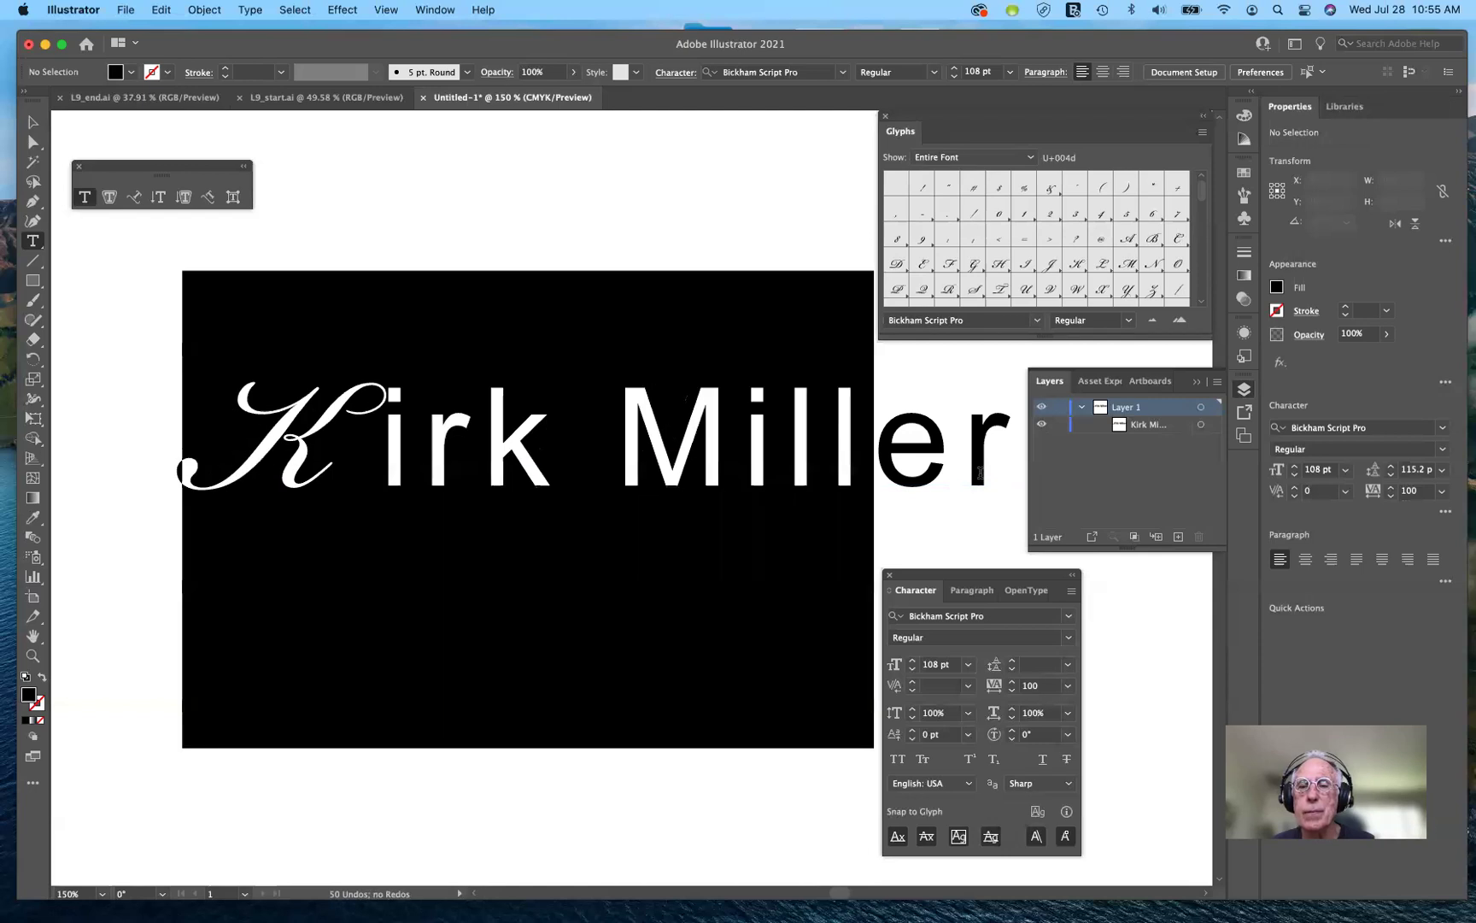
pyautogui.keyDown('shift'); pyautogui.click(980, 472); pyautogui.keyUp('shift')
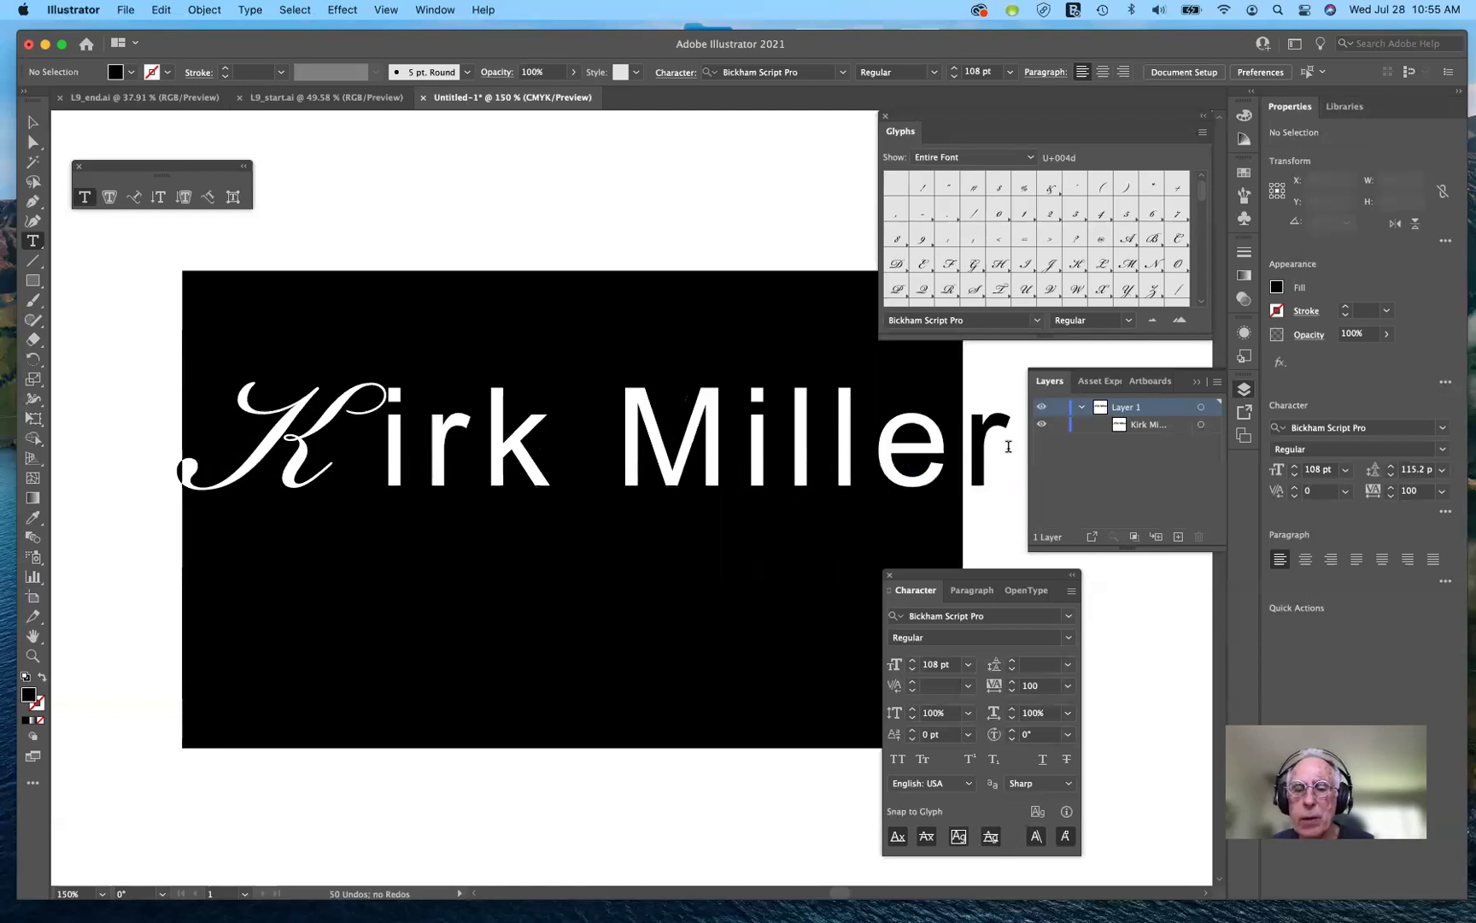
pyautogui.keyDown('shift'); pyautogui.click(1009, 447); pyautogui.keyUp('shift')
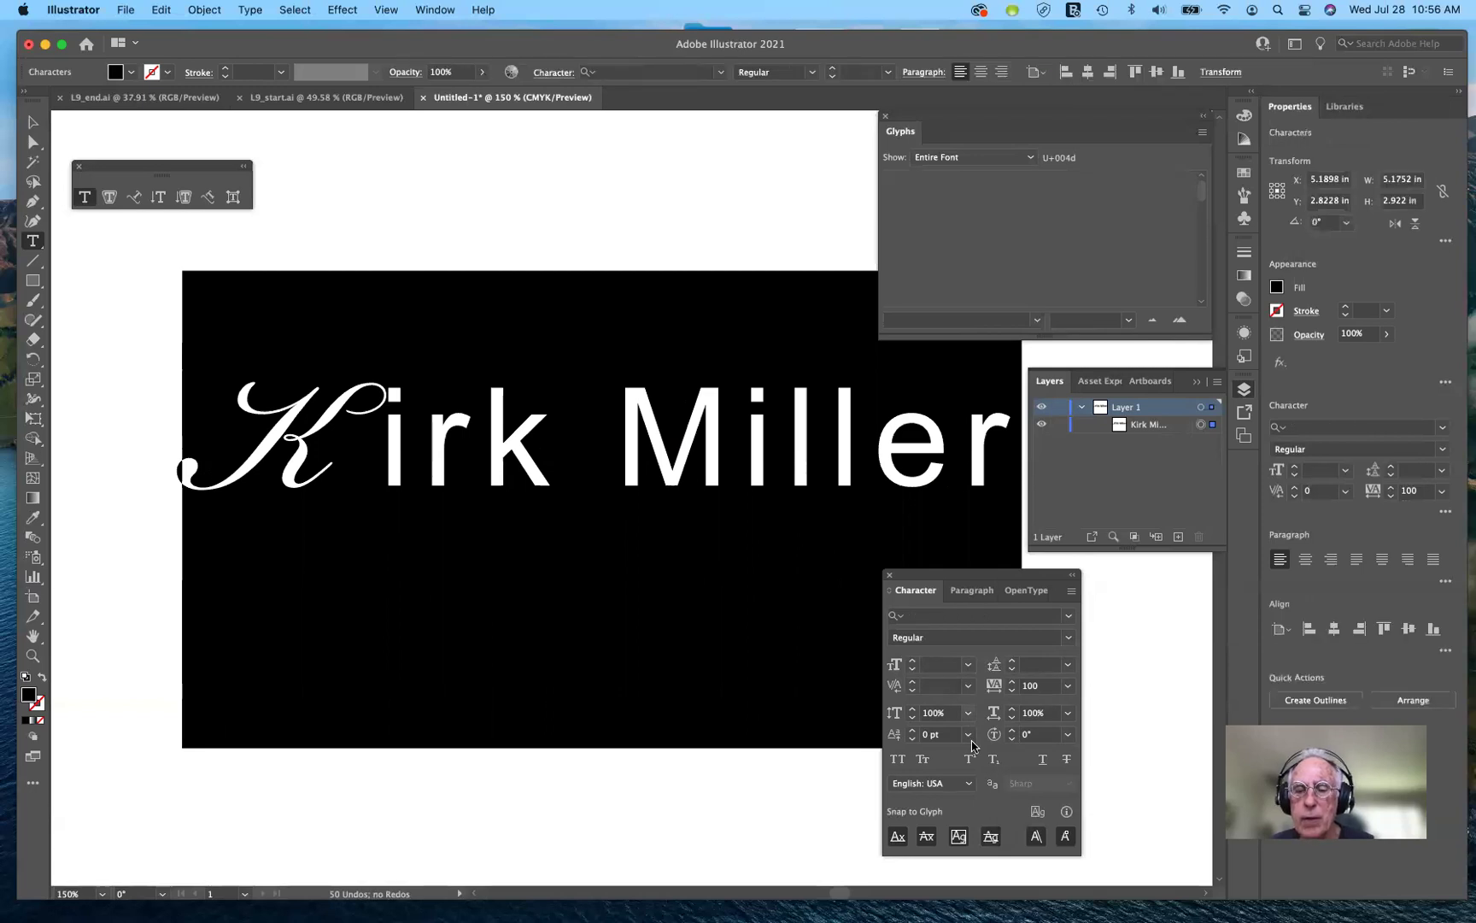
# - Keep vertical and horizontal scale at 100% and bring up the Character Rotation choices
pyautogui.click(968, 713)
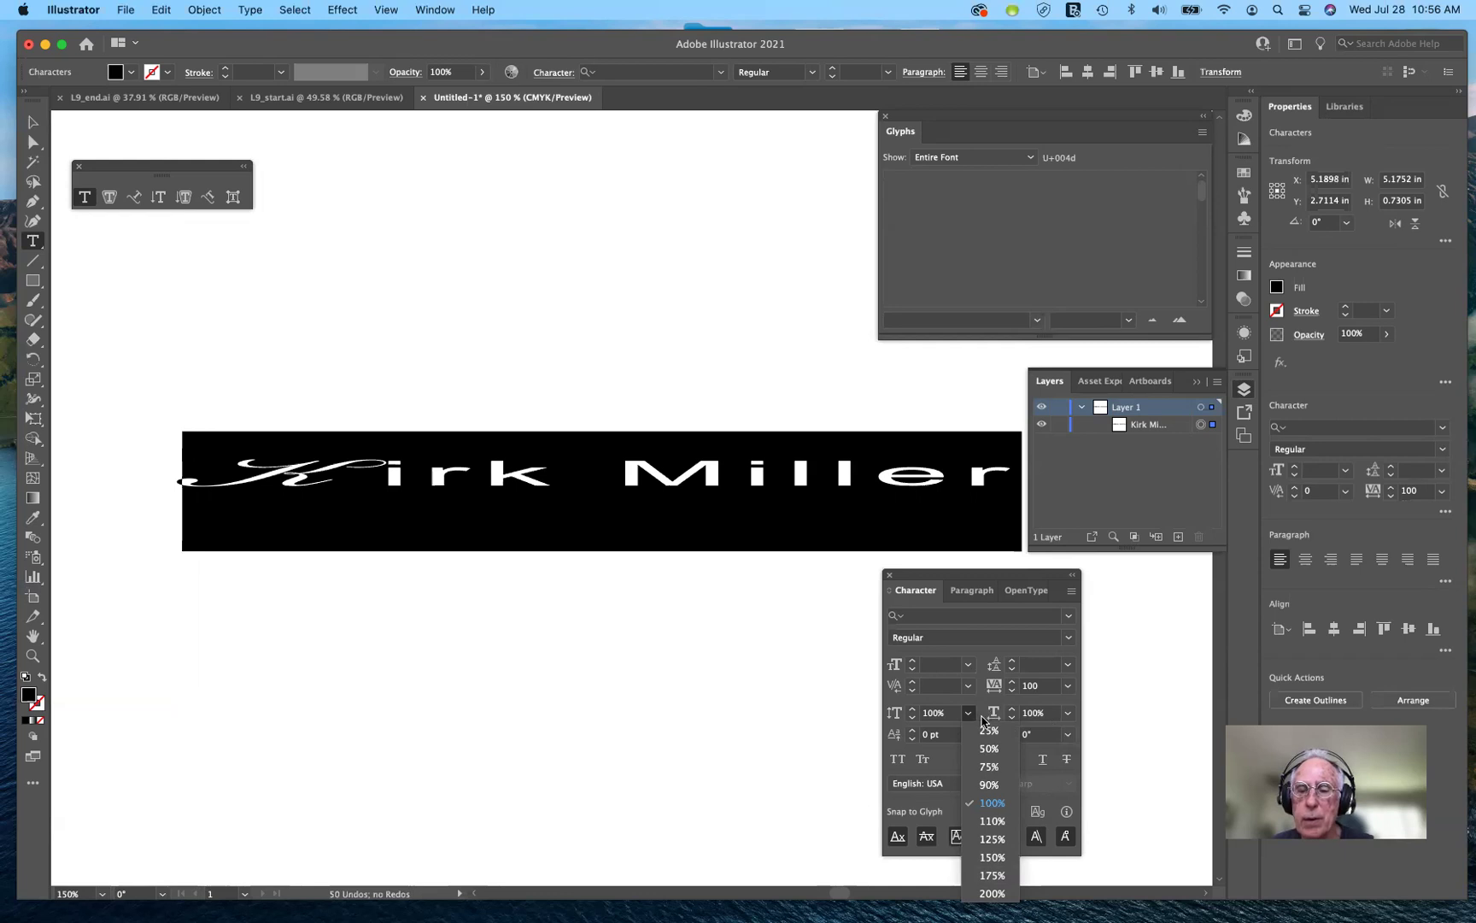
pyautogui.click(1044, 720)
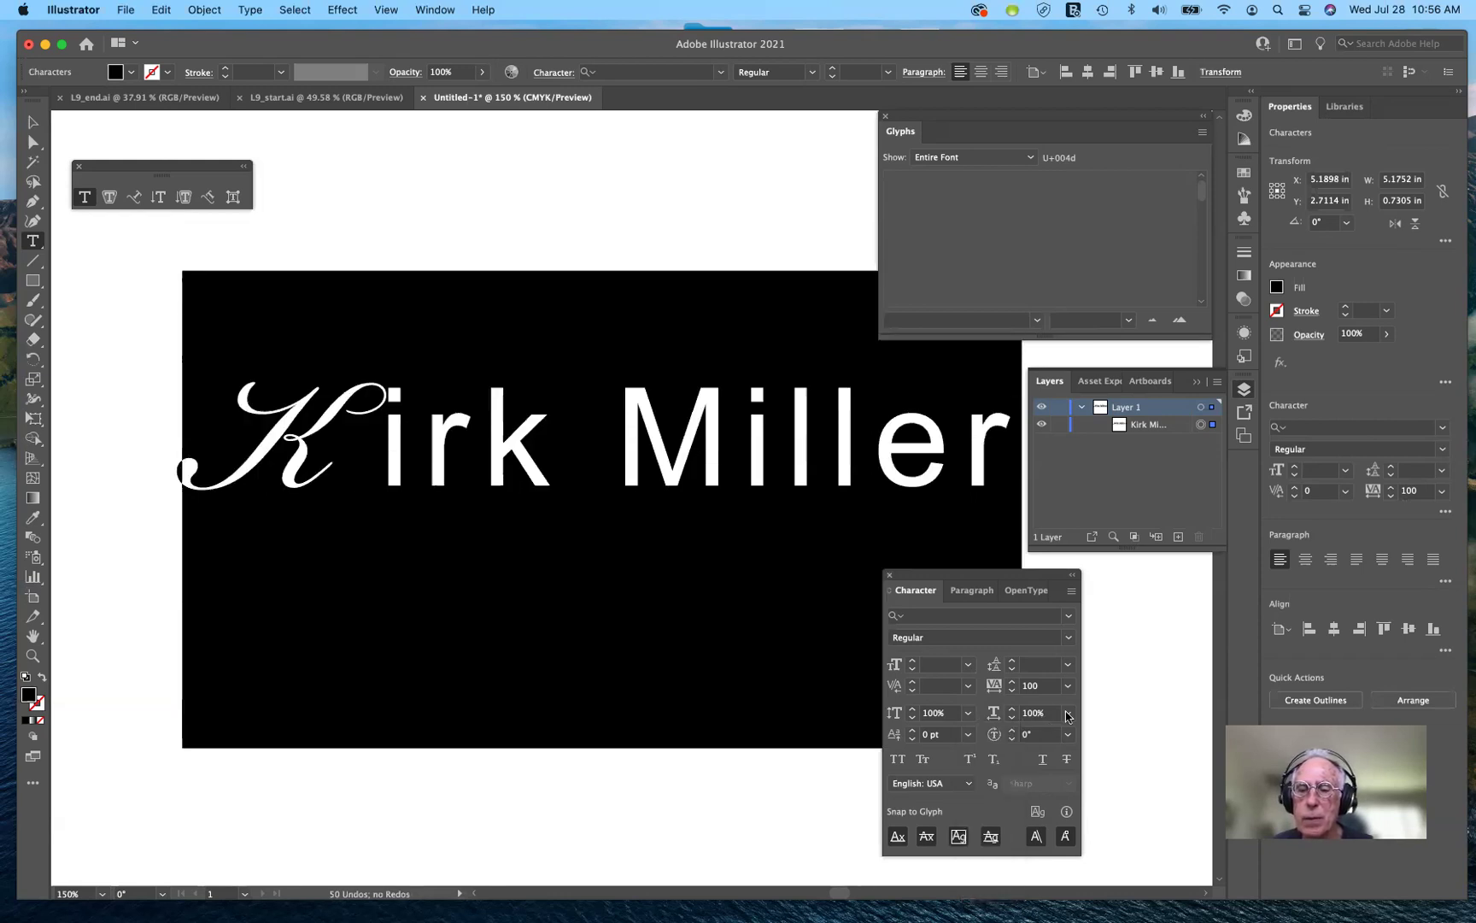
pyautogui.click(1068, 716)
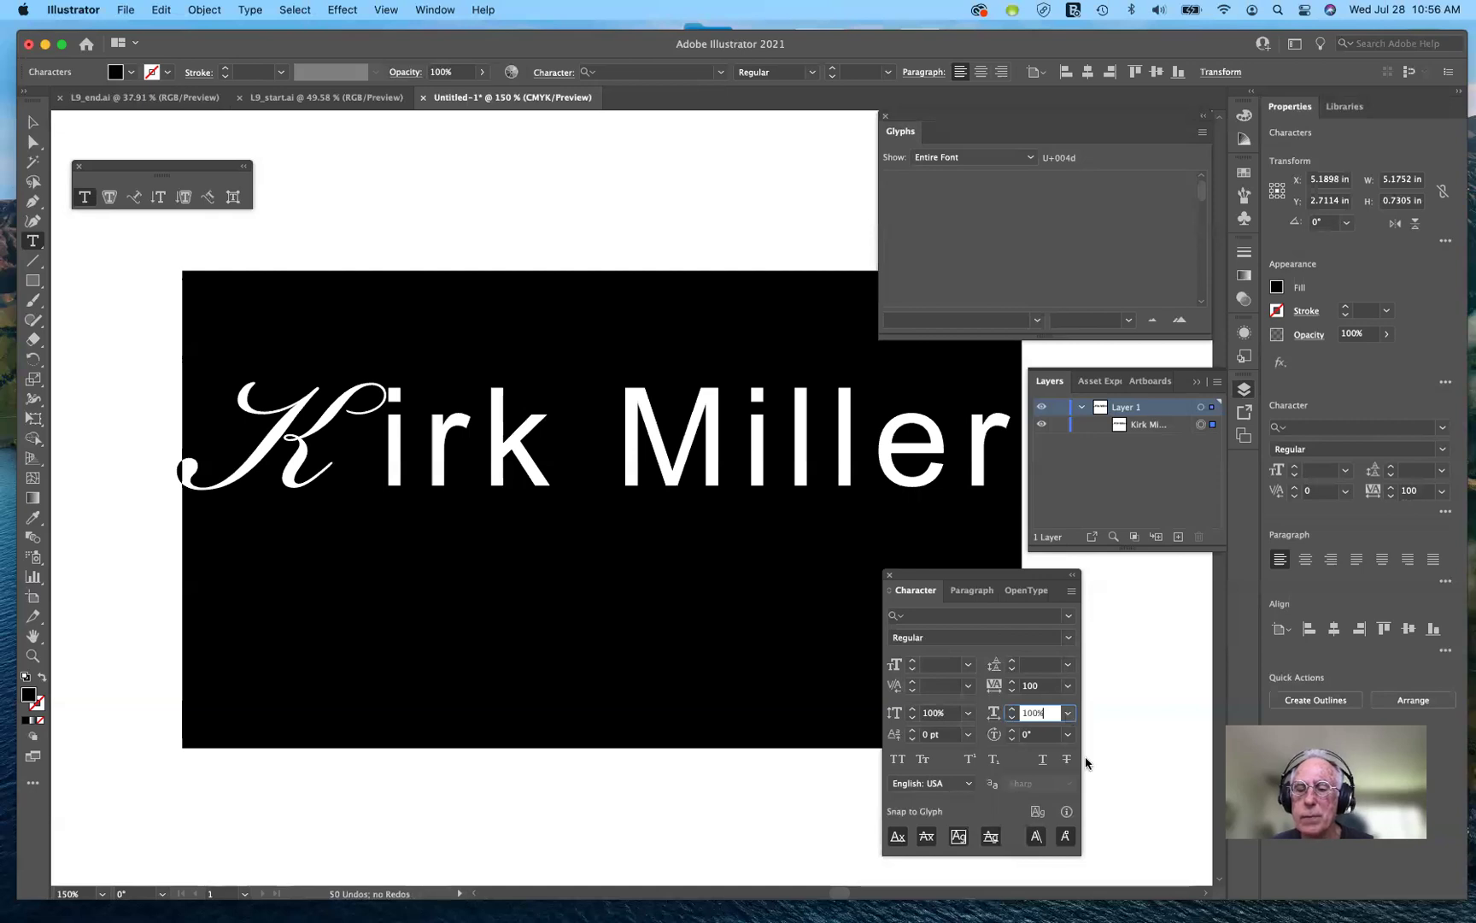
pyautogui.press('Return')
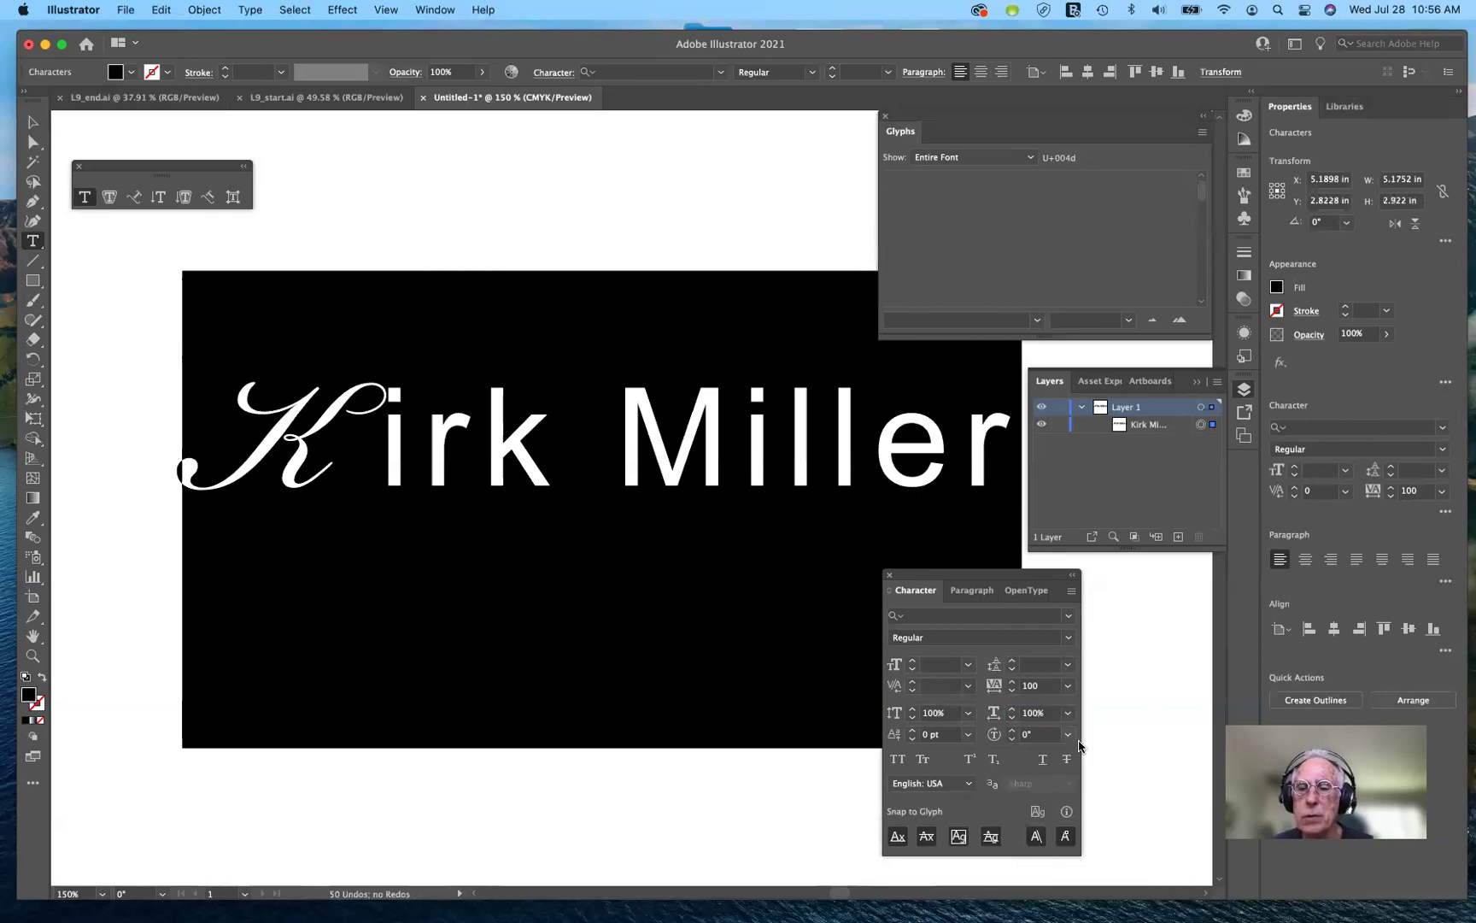
pyautogui.click(1068, 735)
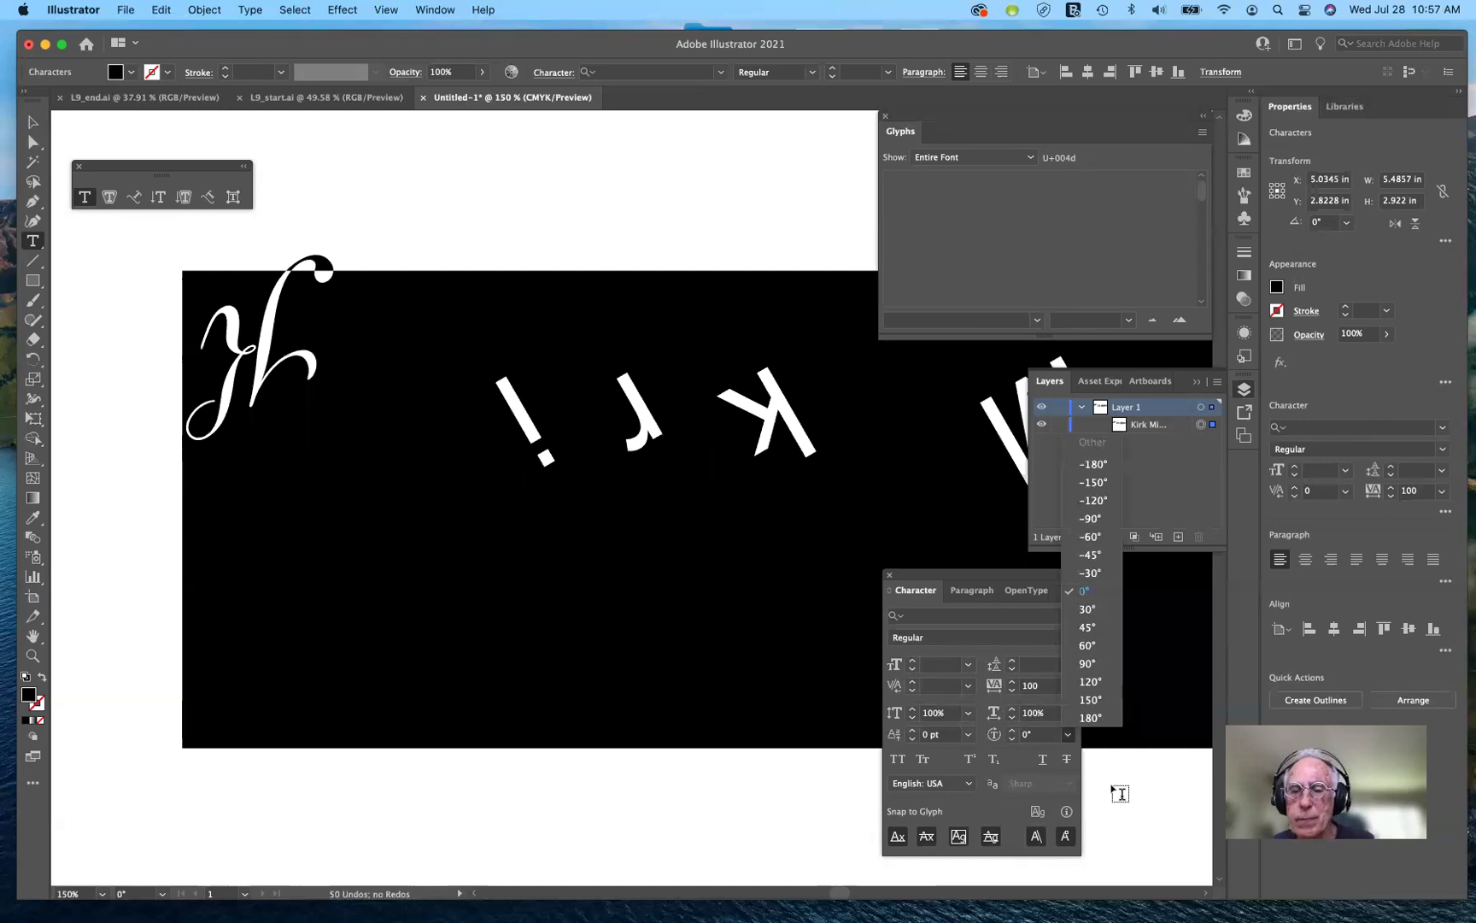
pyautogui.press('Escape')
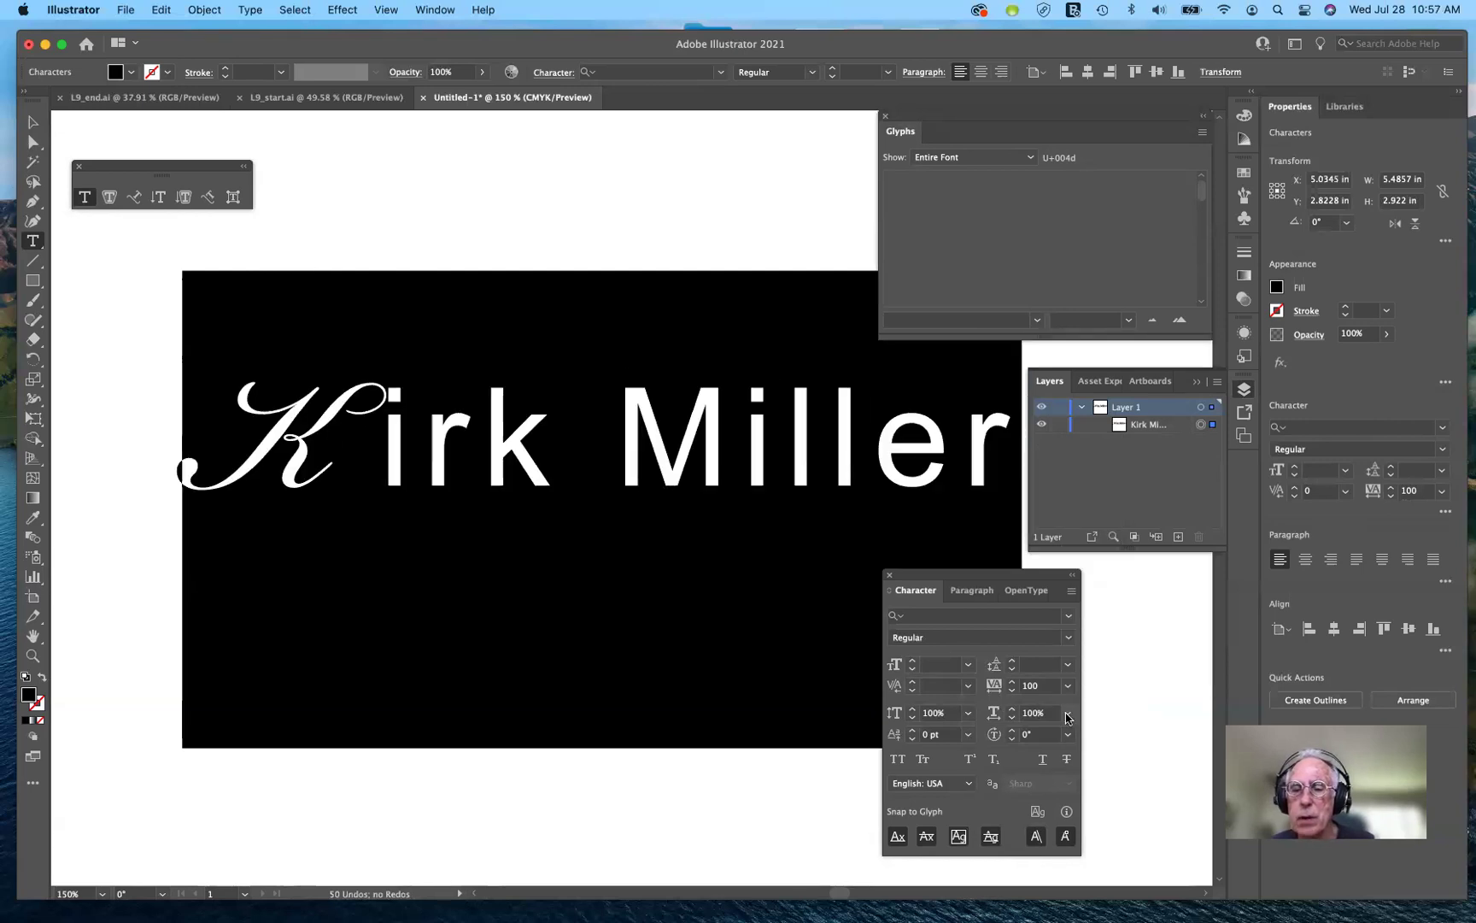
pyautogui.click(1068, 713)
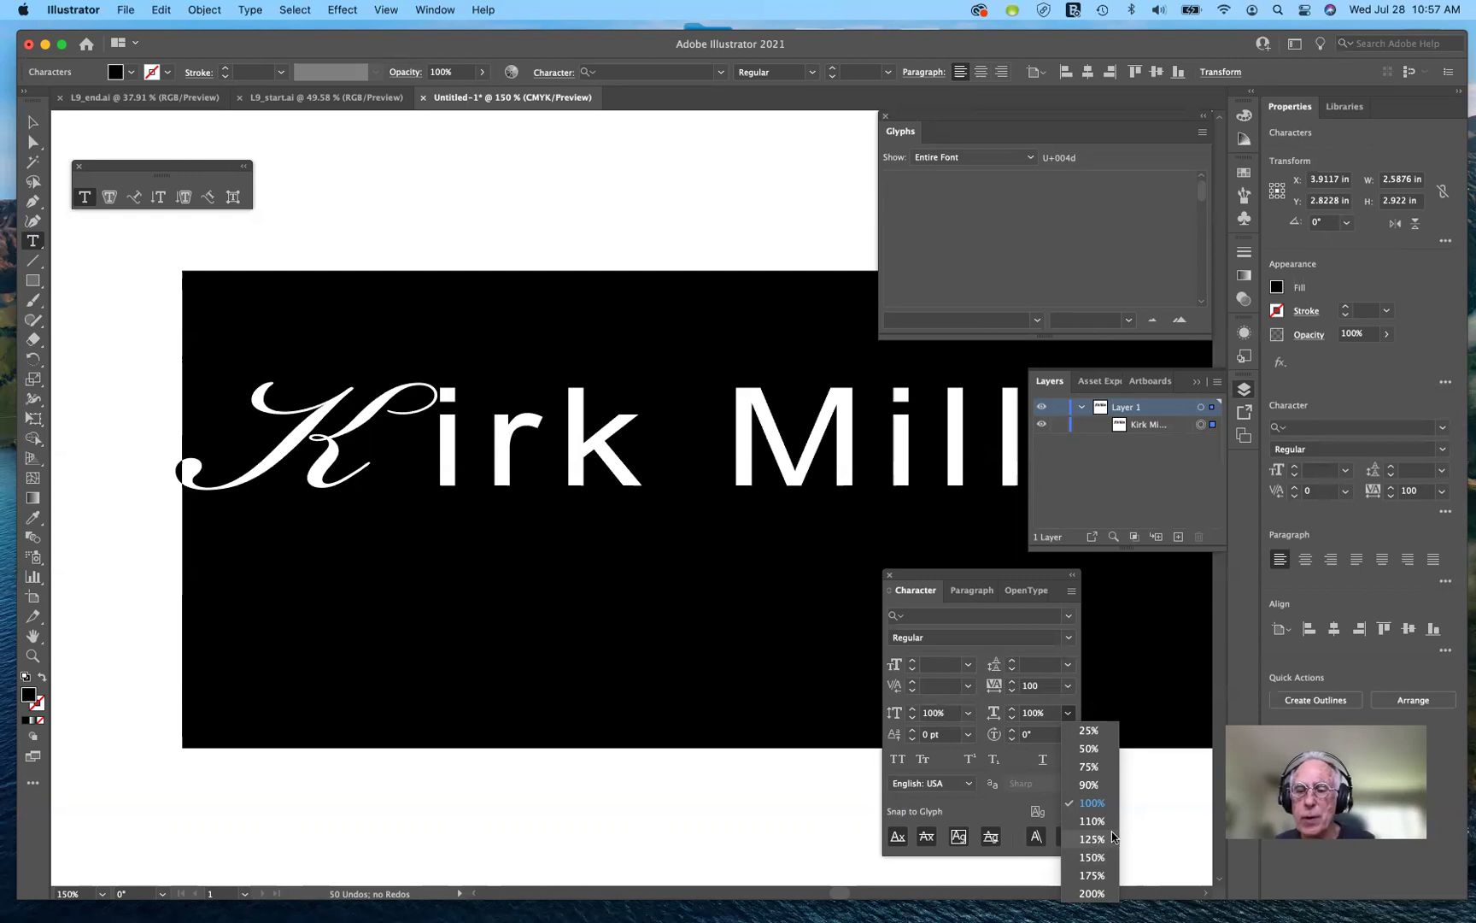
pyautogui.click(829, 774)
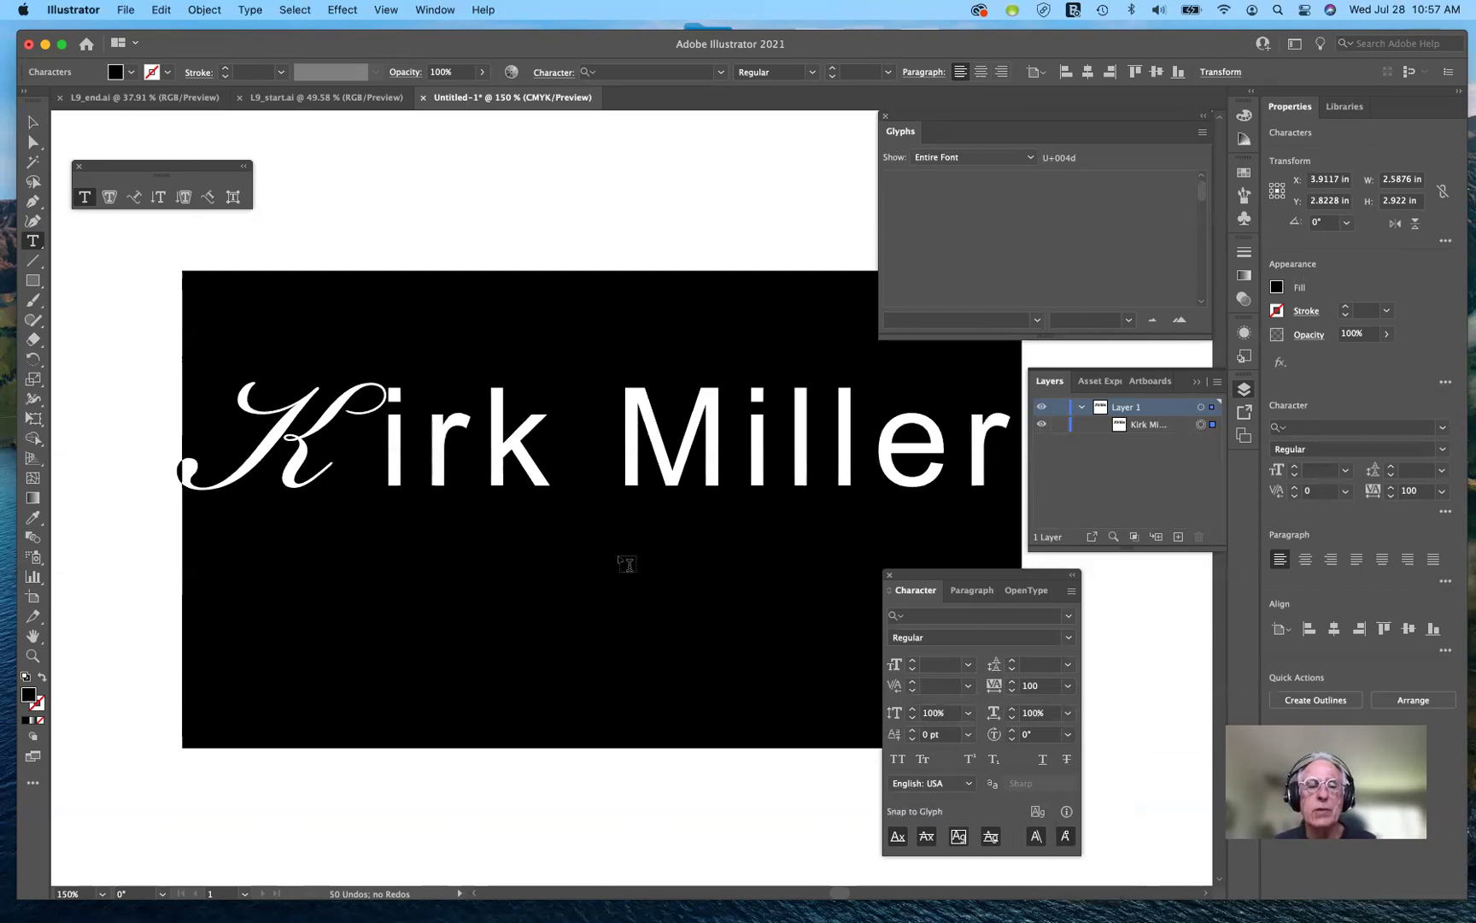
pyautogui.click(703, 613)
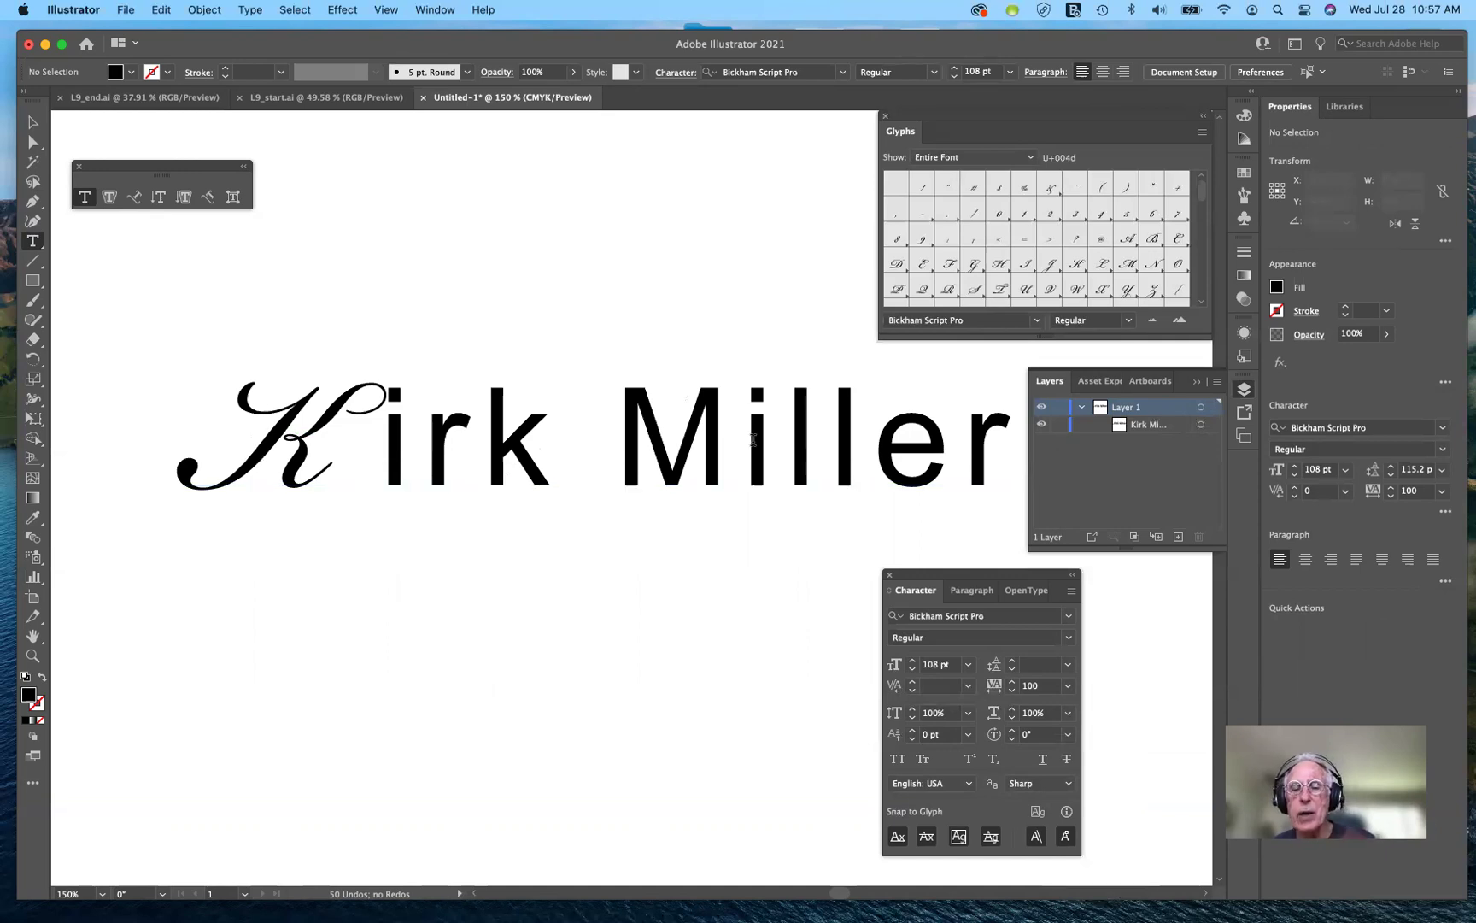
# - Give the i in Miller a 12 pt baseline shift, deselect, then select the r in Kirk
pyautogui.moveTo(753, 439); pyautogui.dragTo(784, 441)
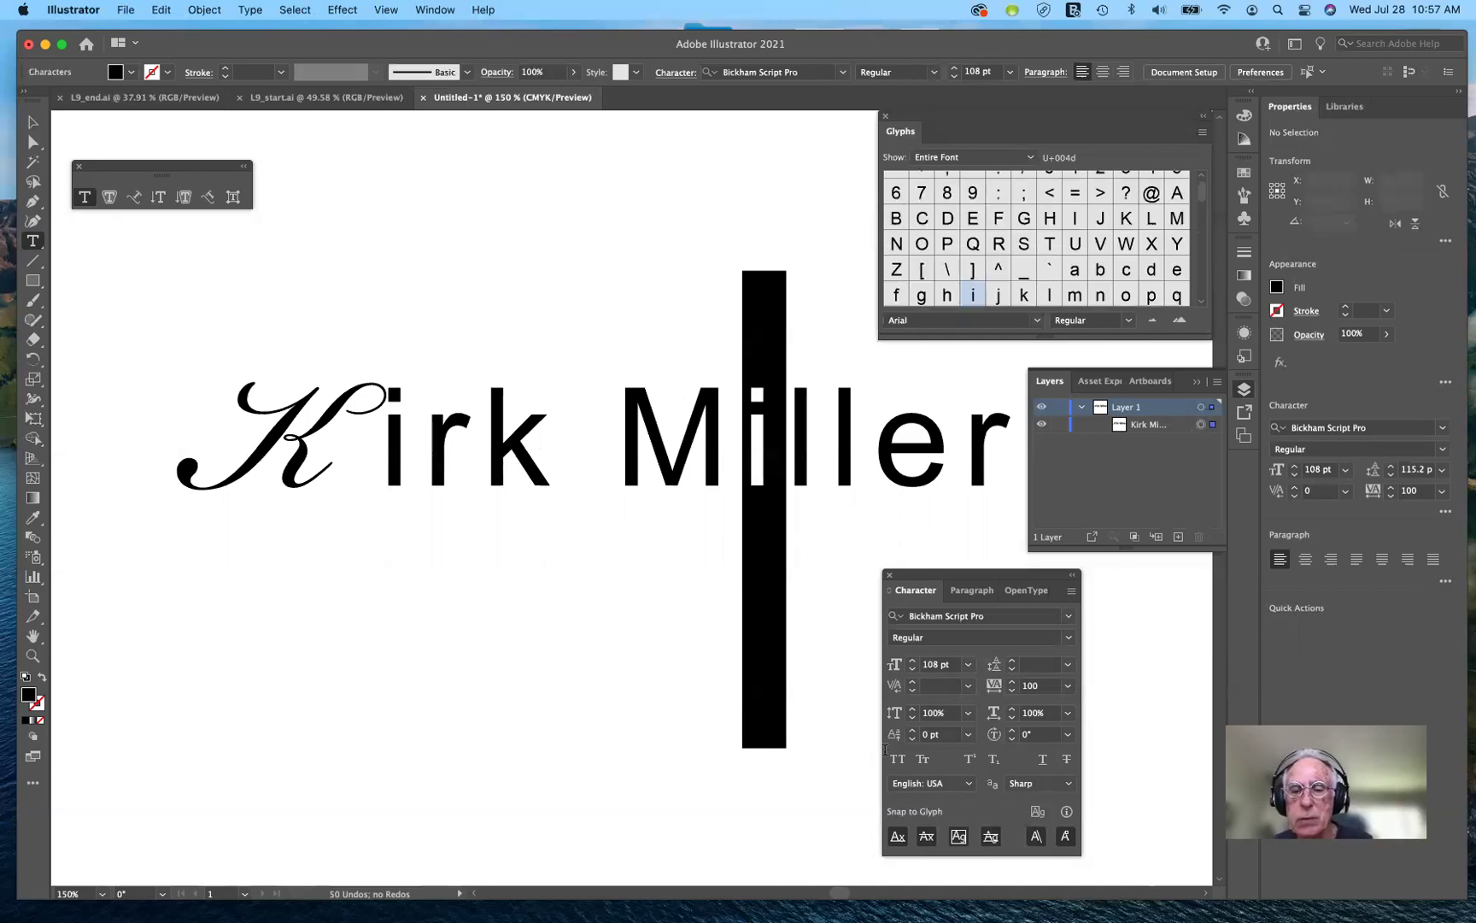
pyautogui.click(970, 737)
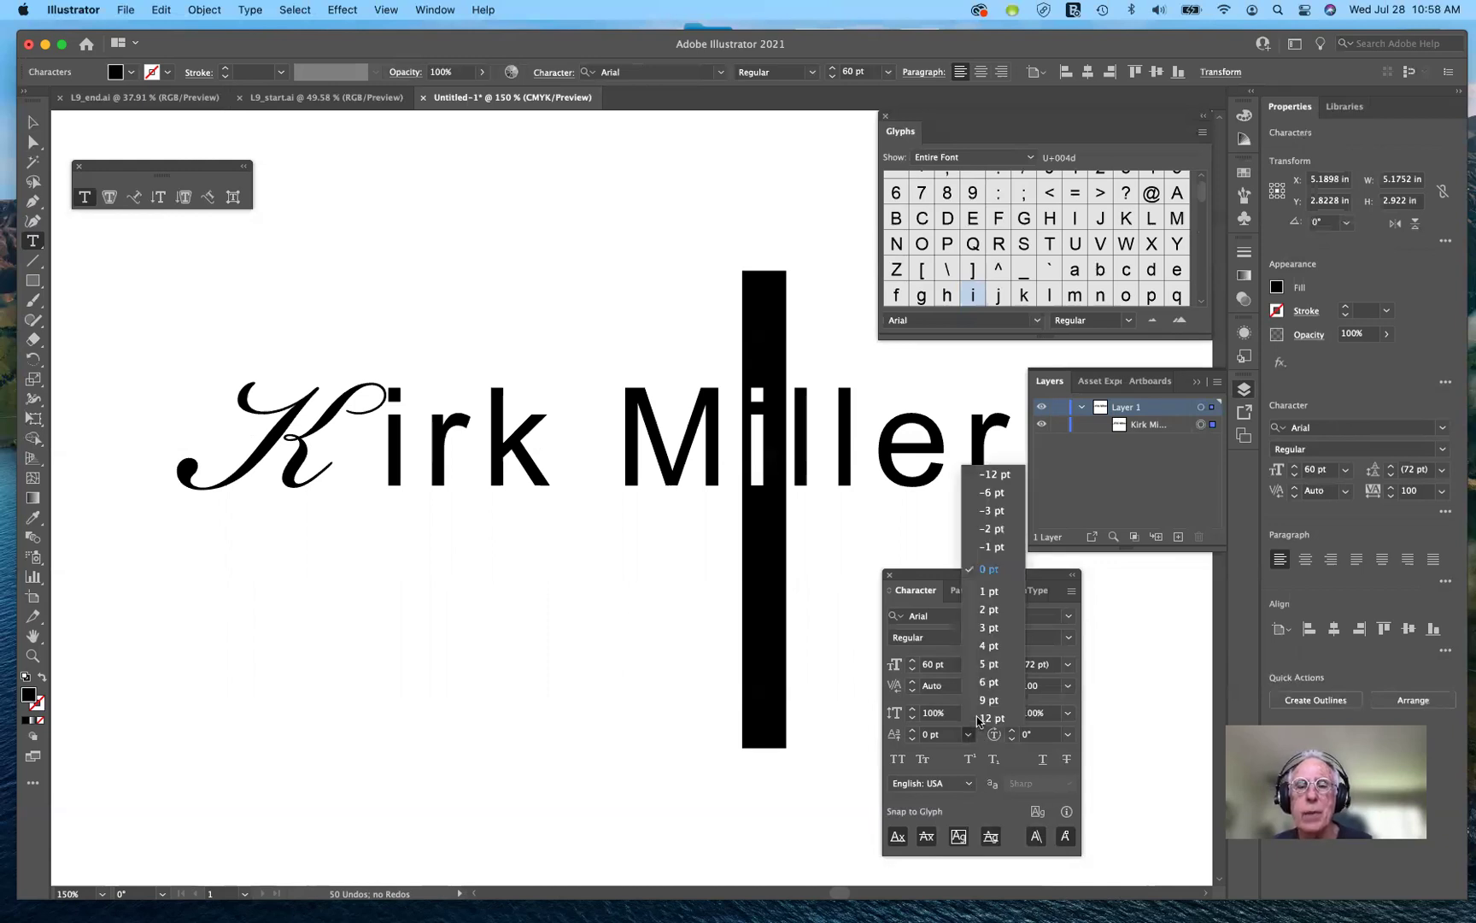
pyautogui.click(987, 719)
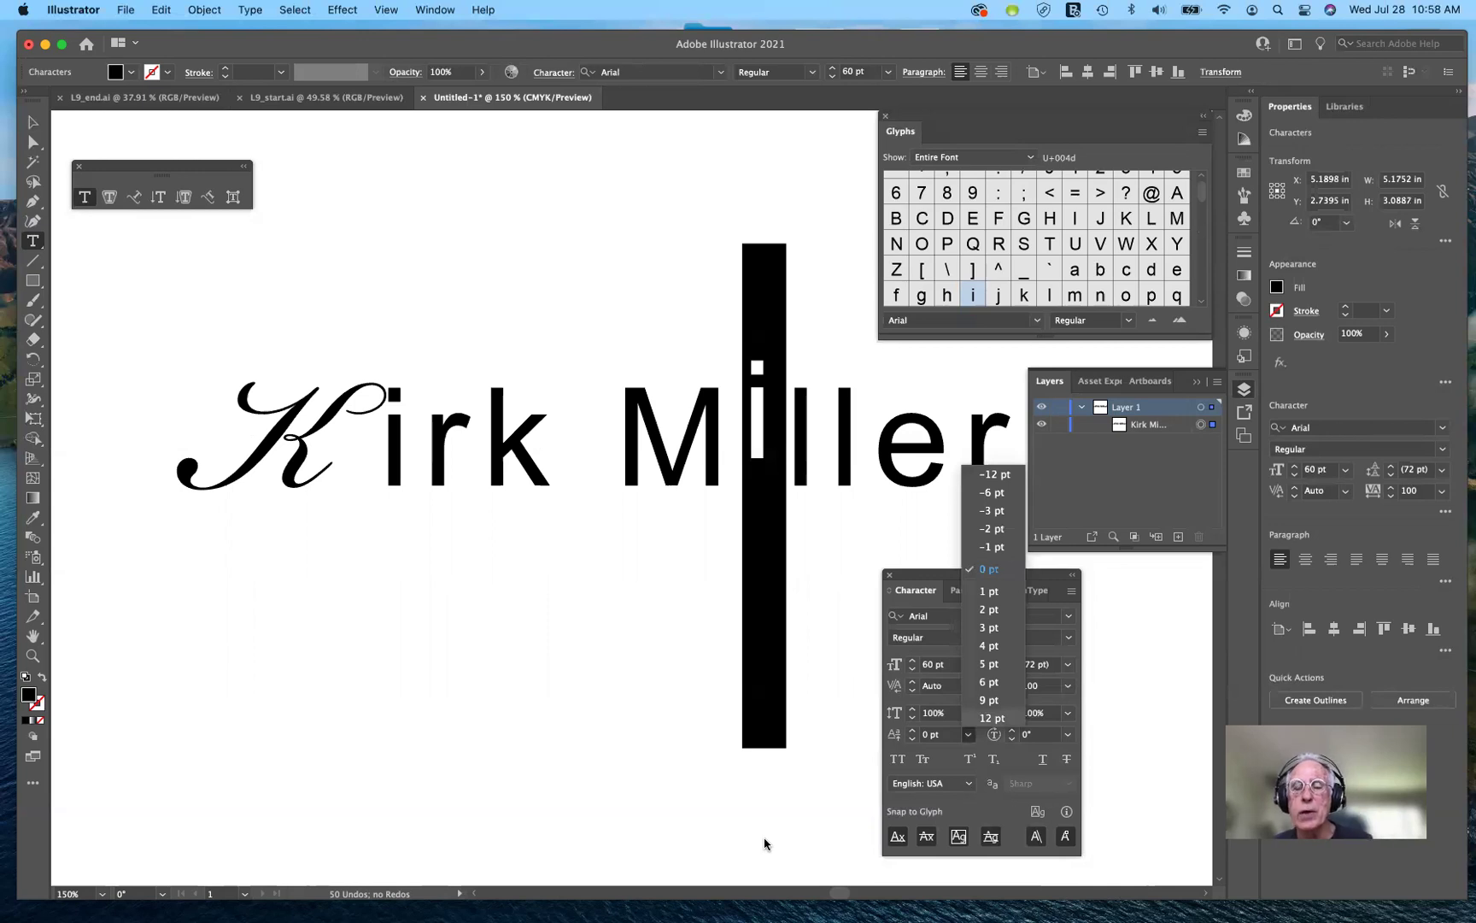
pyautogui.click(783, 797)
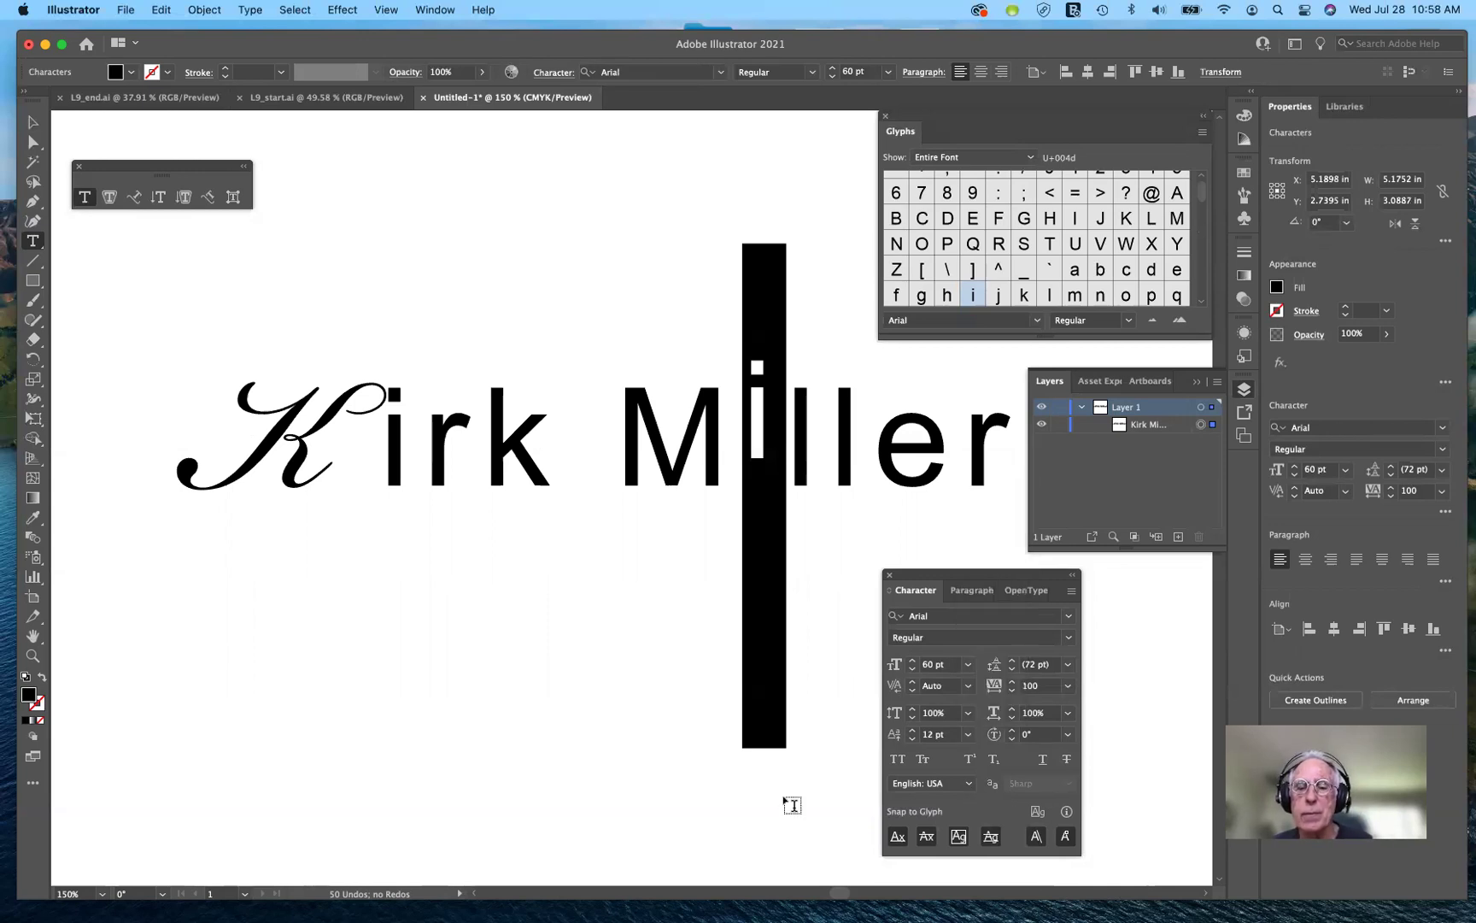
pyautogui.click(792, 805)
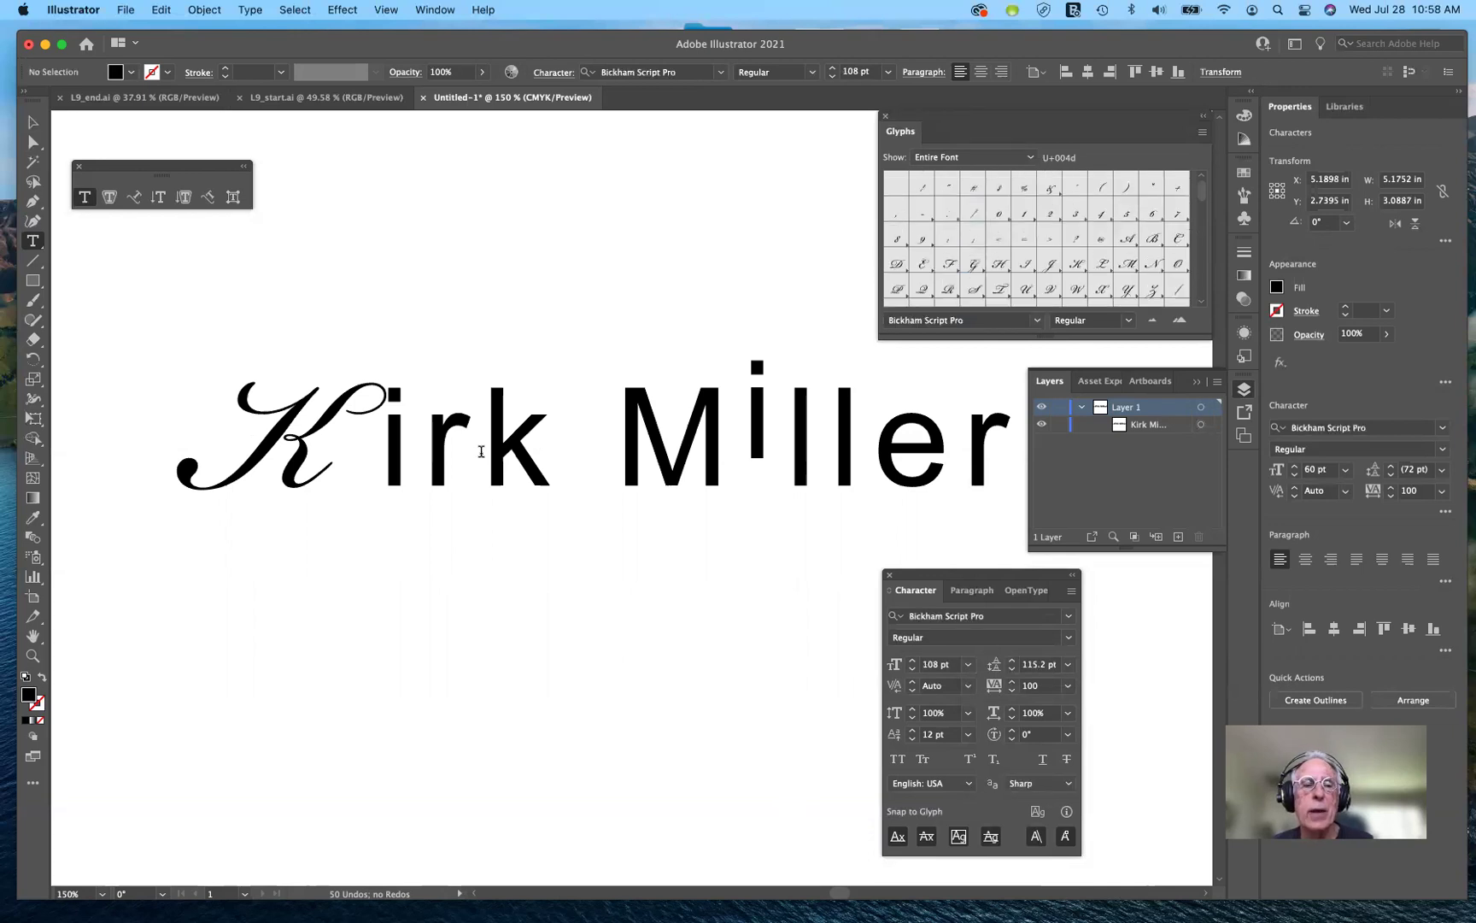
pyautogui.press('super+shift+a')
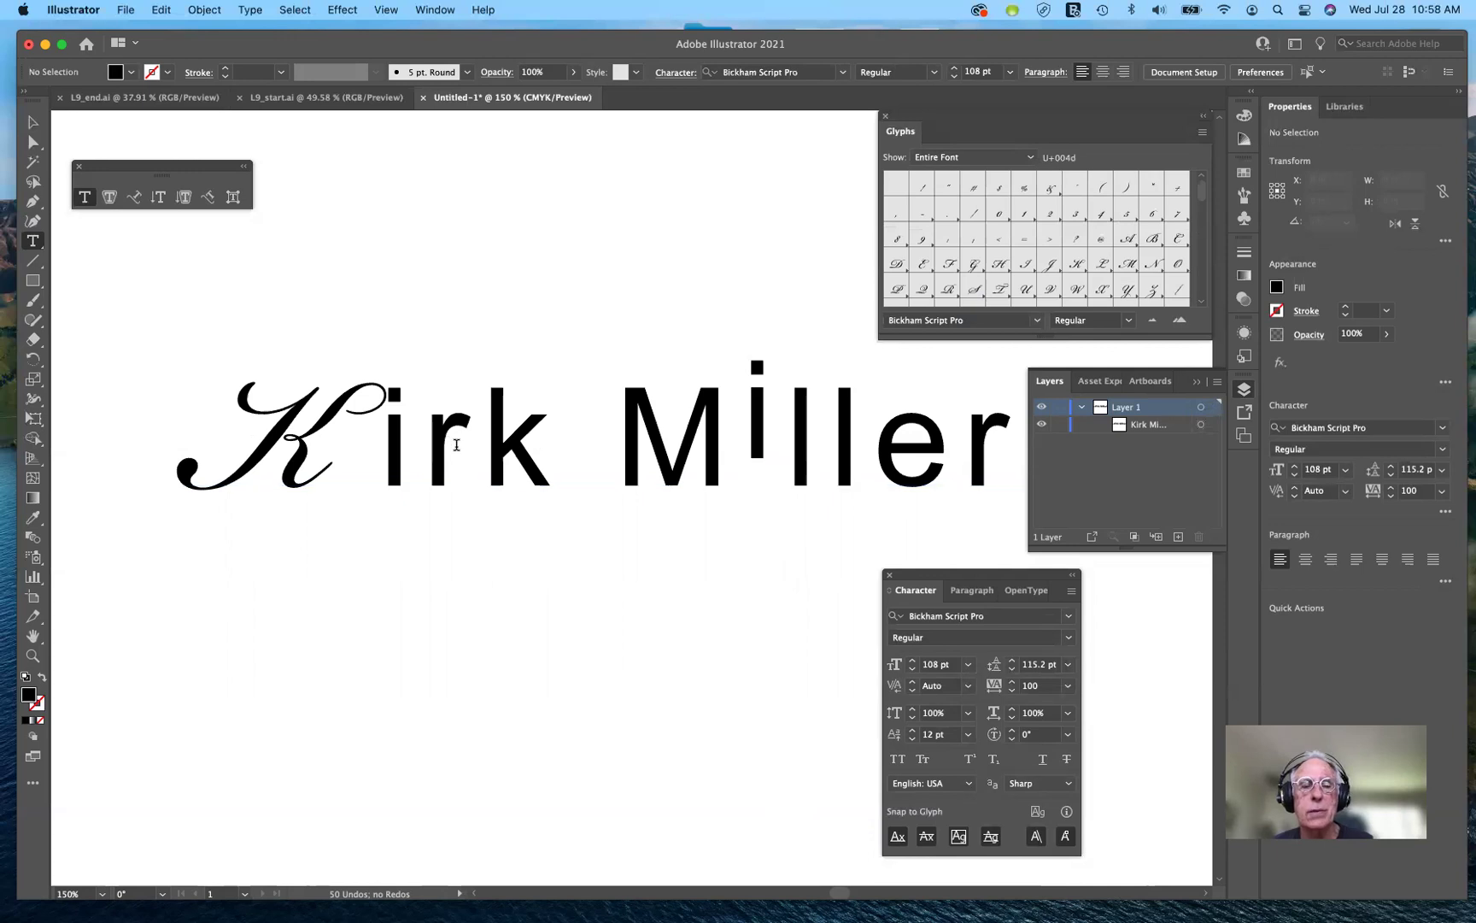
pyautogui.moveTo(457, 445); pyautogui.dragTo(424, 444)
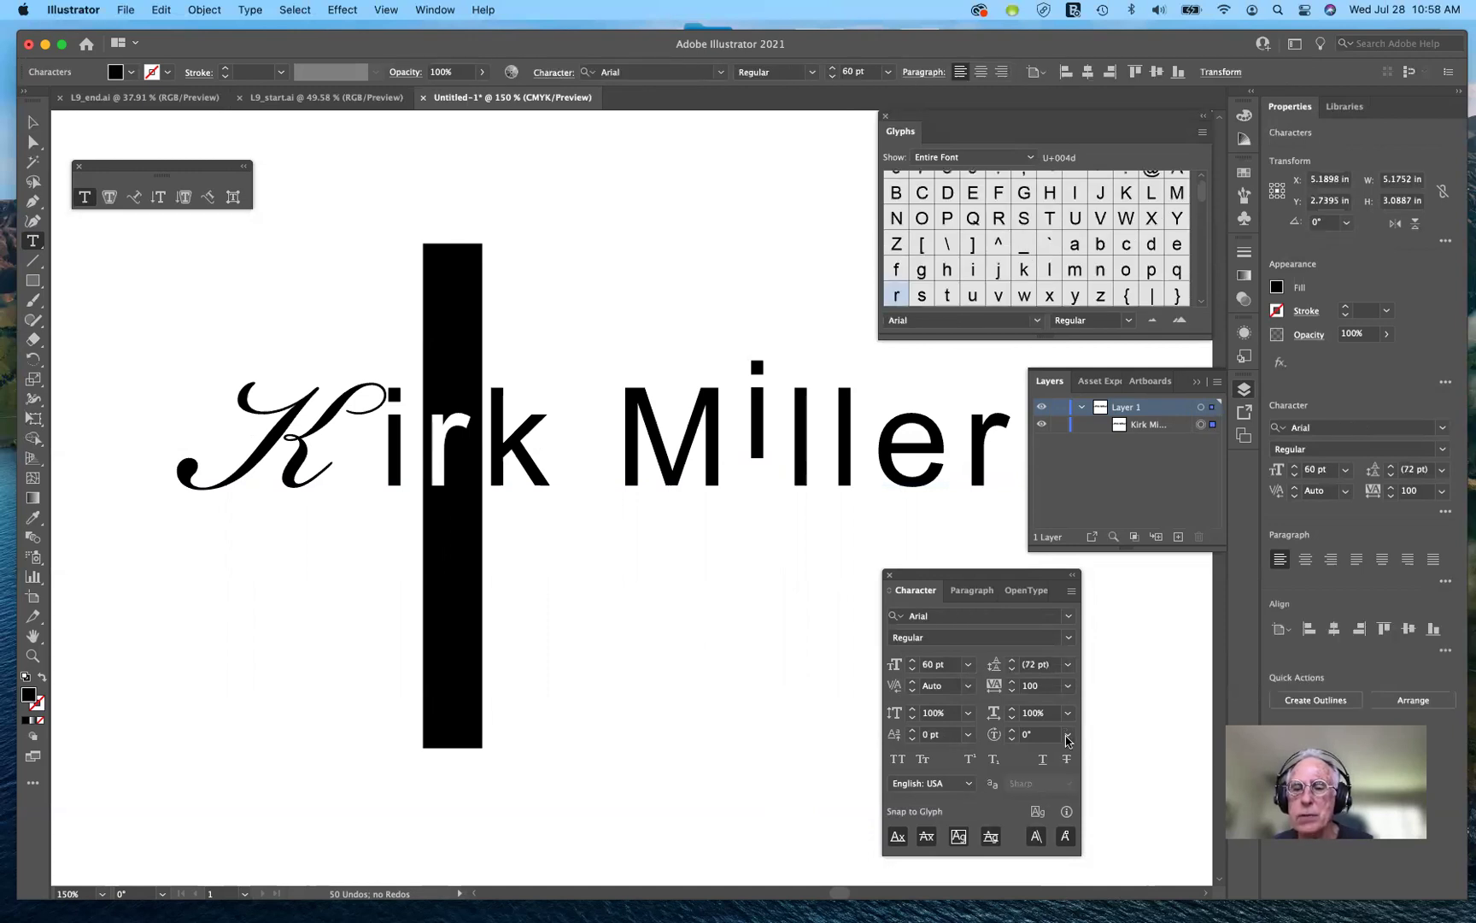
# - Rotate the r in Kirk to 30° using Character Rotation
pyautogui.click(1068, 734)
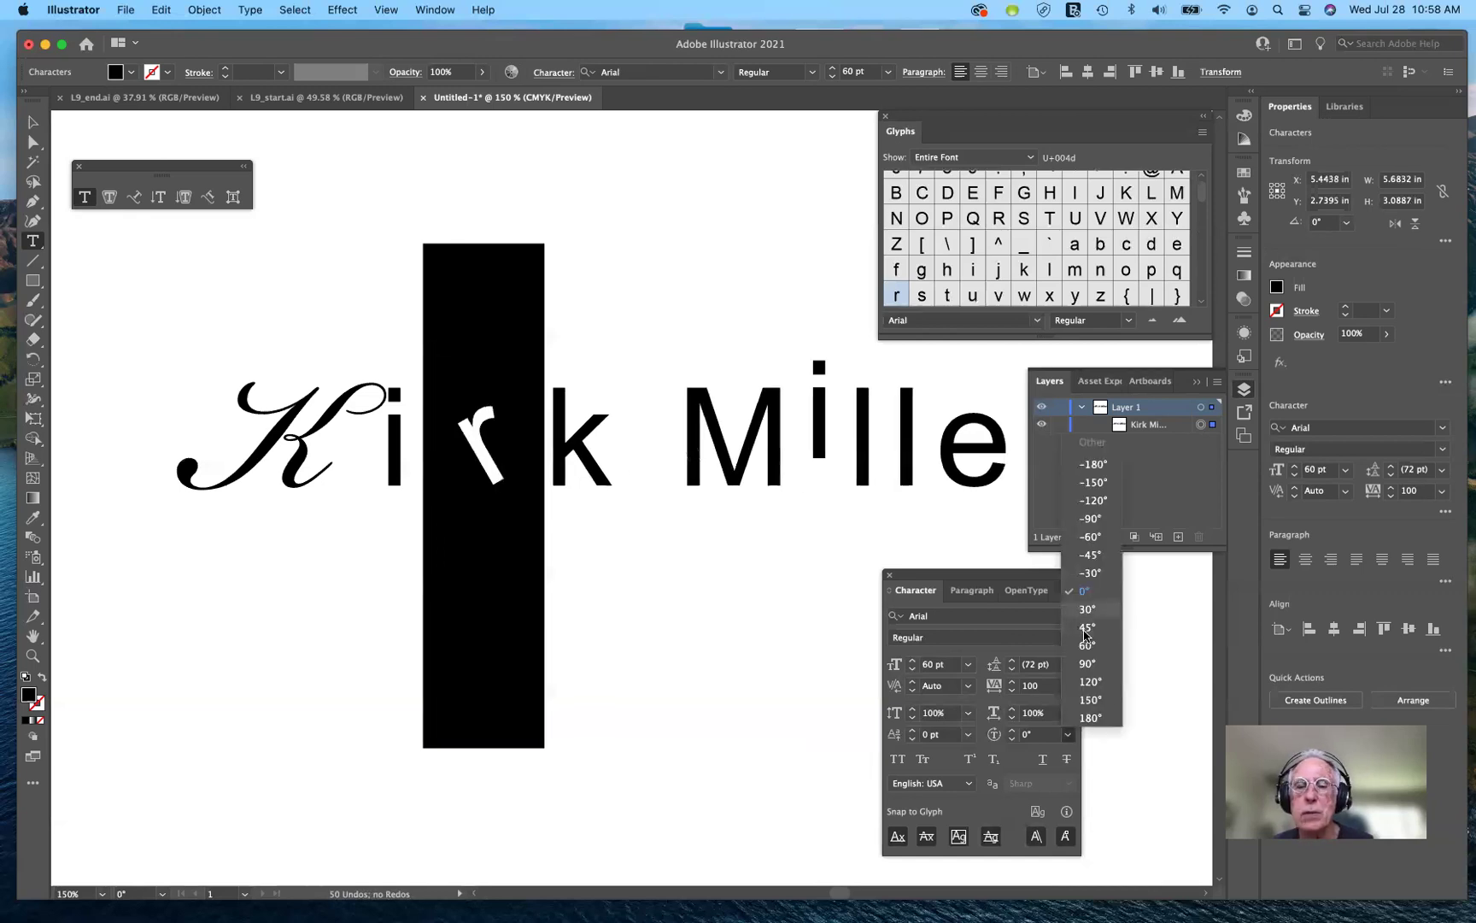
pyautogui.click(1090, 700)
pyautogui.write('30')
pyautogui.press('Return')
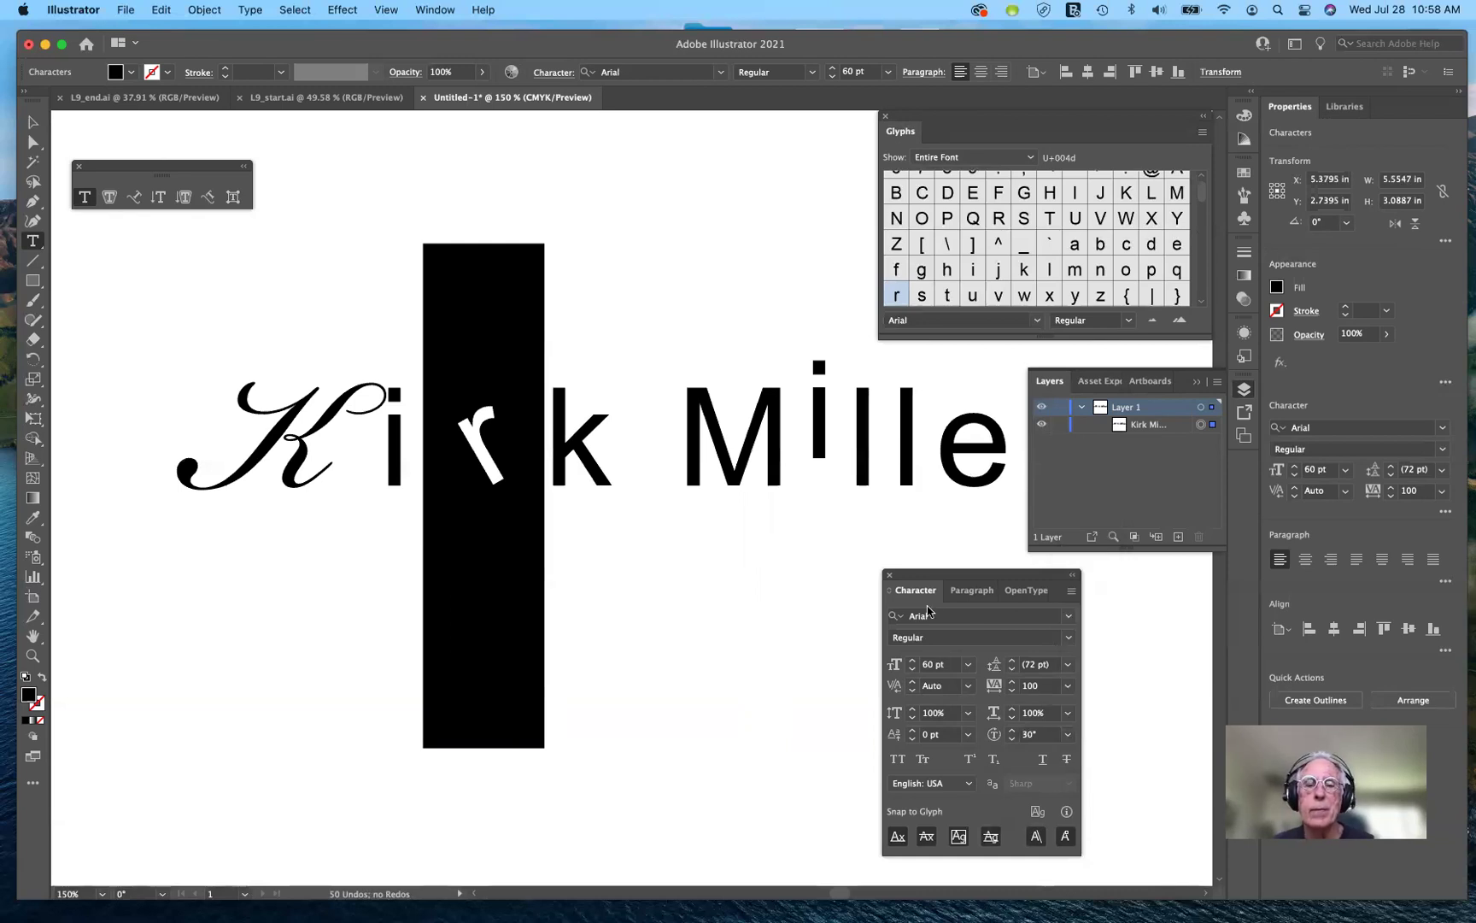
pyautogui.click(760, 461)
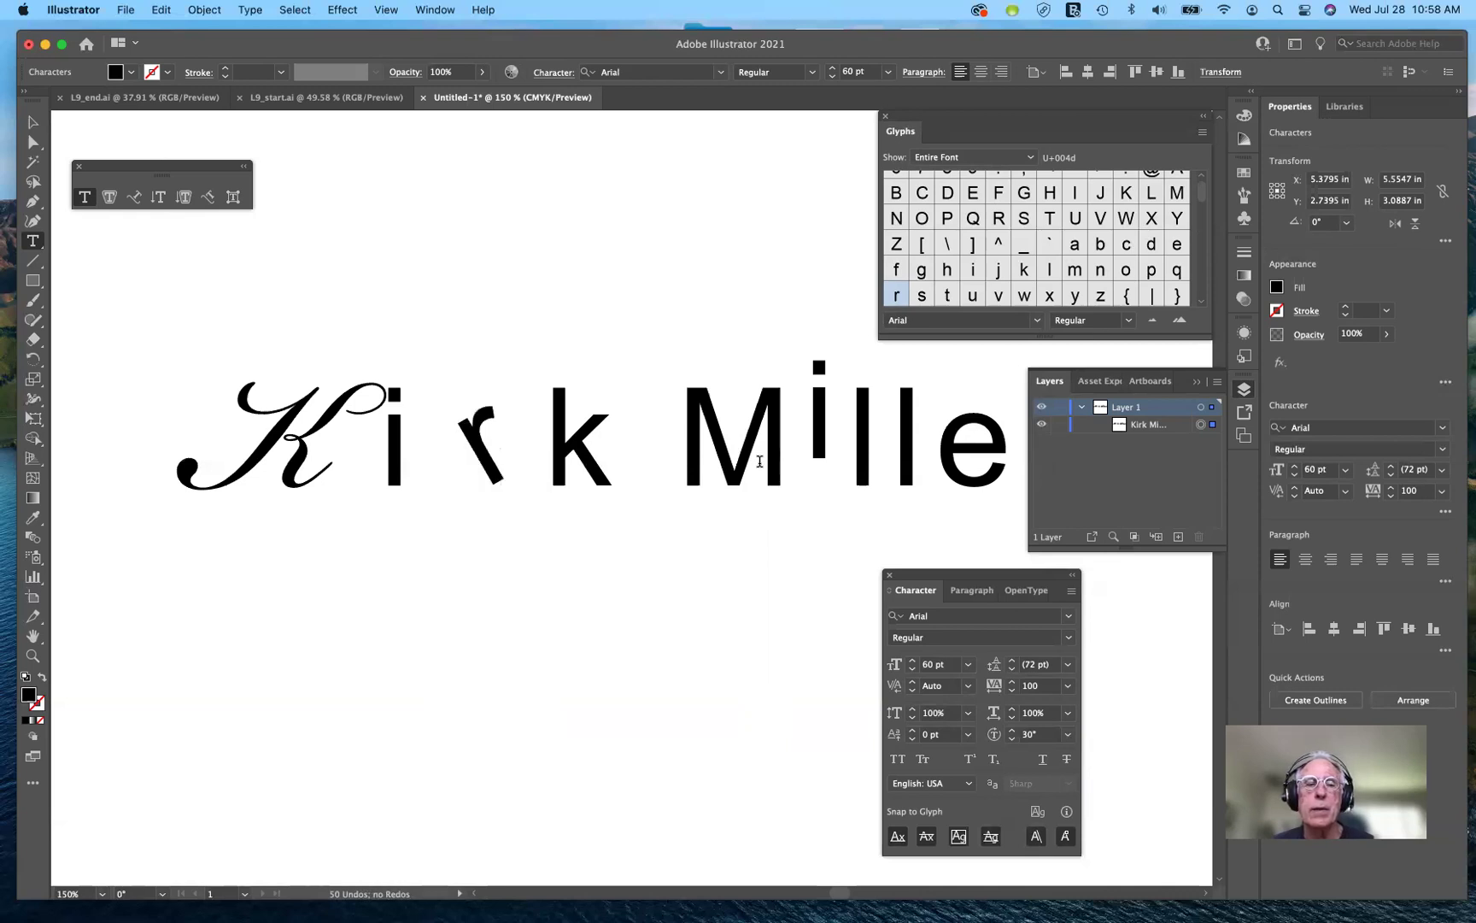
# - Retype the final r of Miller, rotate it to -45°, and clear the selection
pyautogui.write('r')
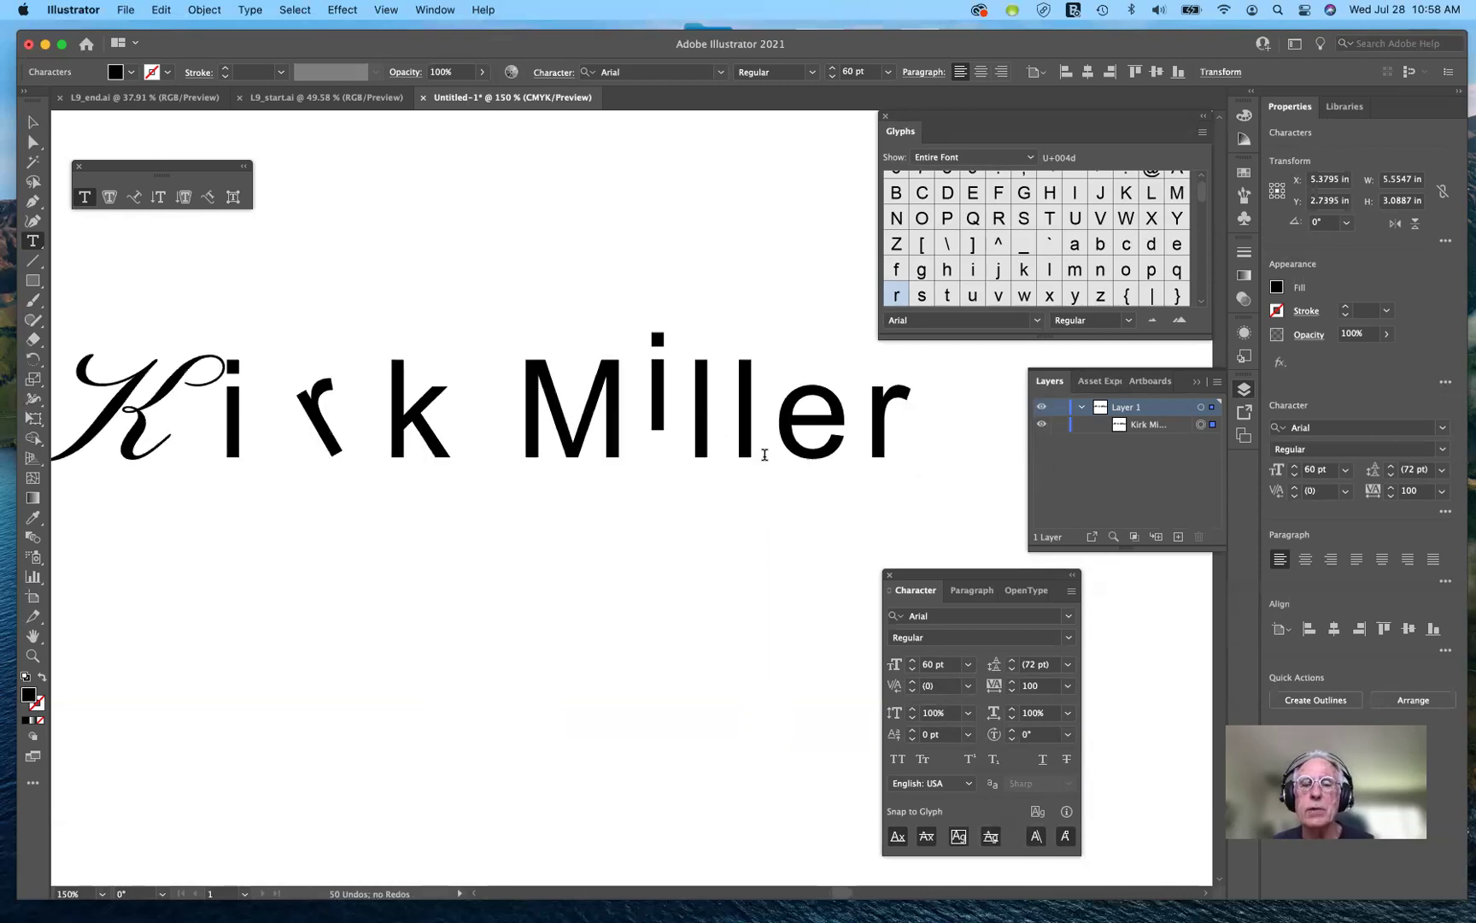
pyautogui.hscroll(2, 765, 456)
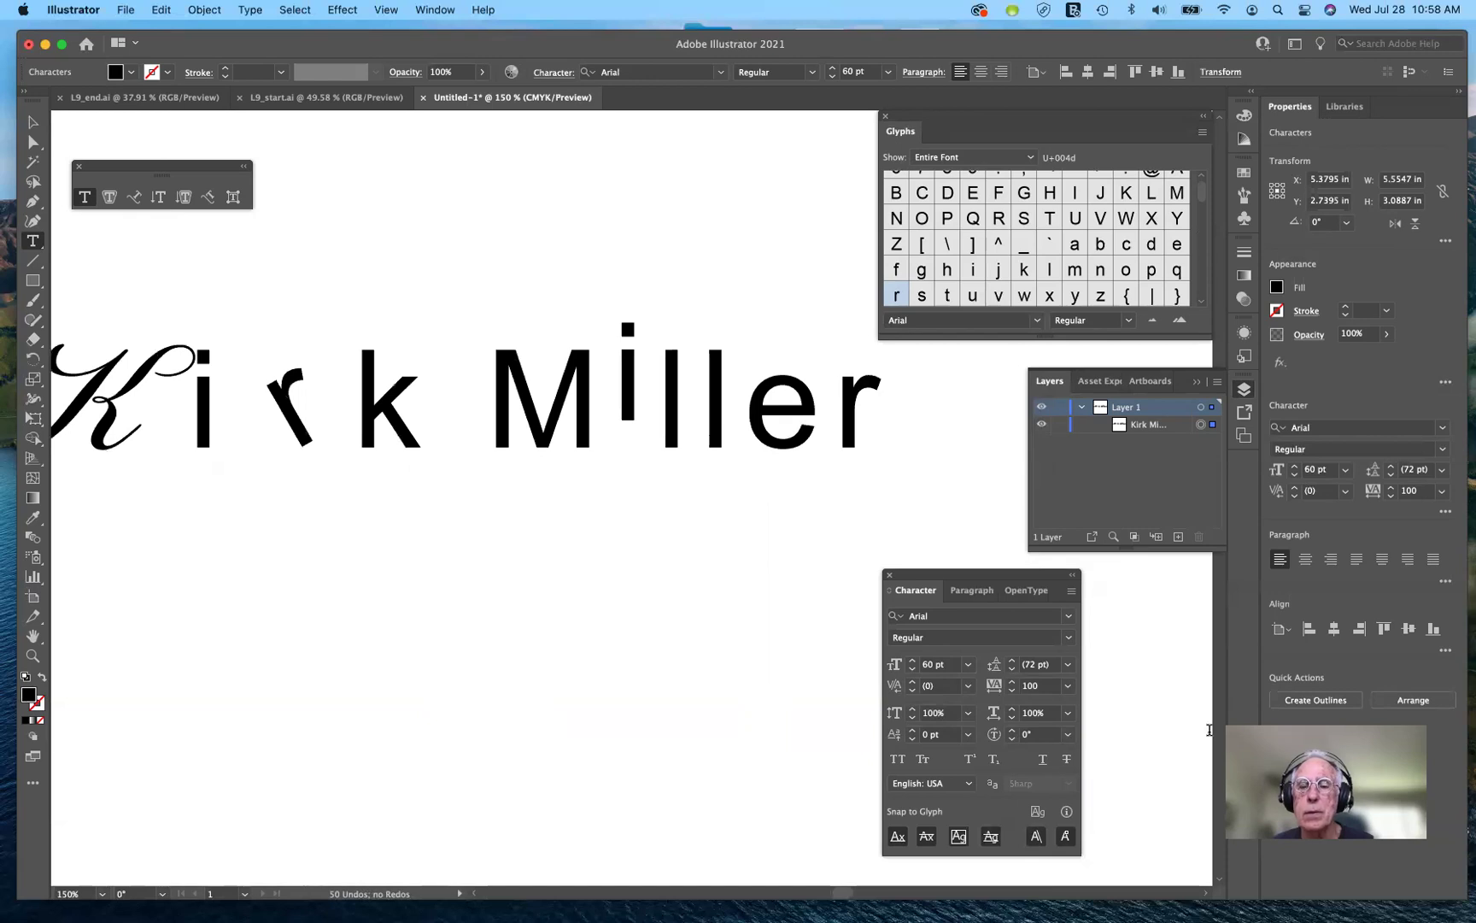
pyautogui.click(1067, 739)
pyautogui.click(1091, 556)
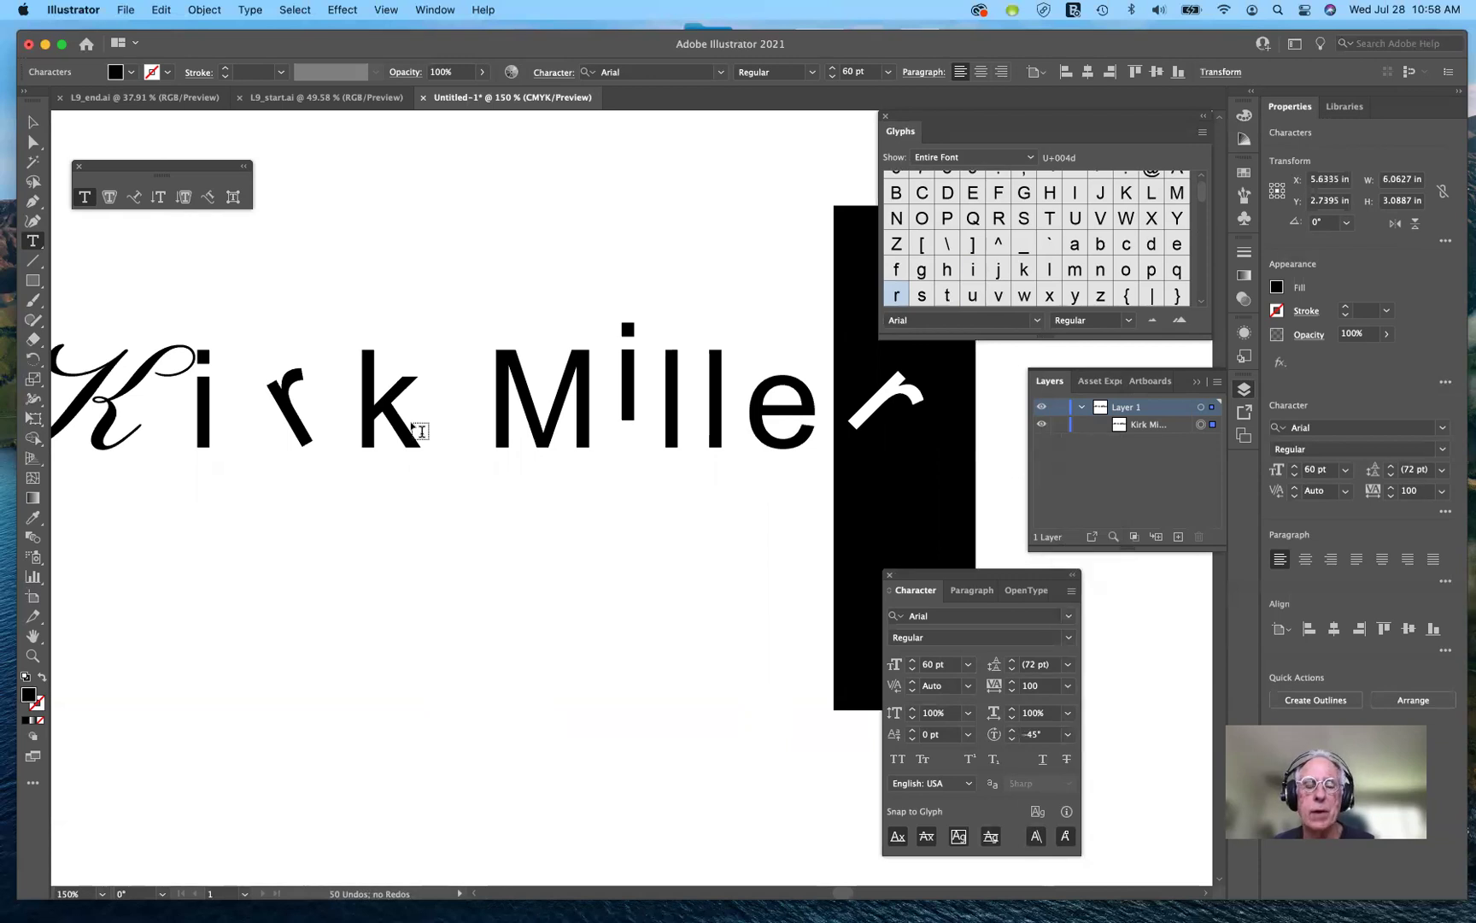
pyautogui.click(453, 443)
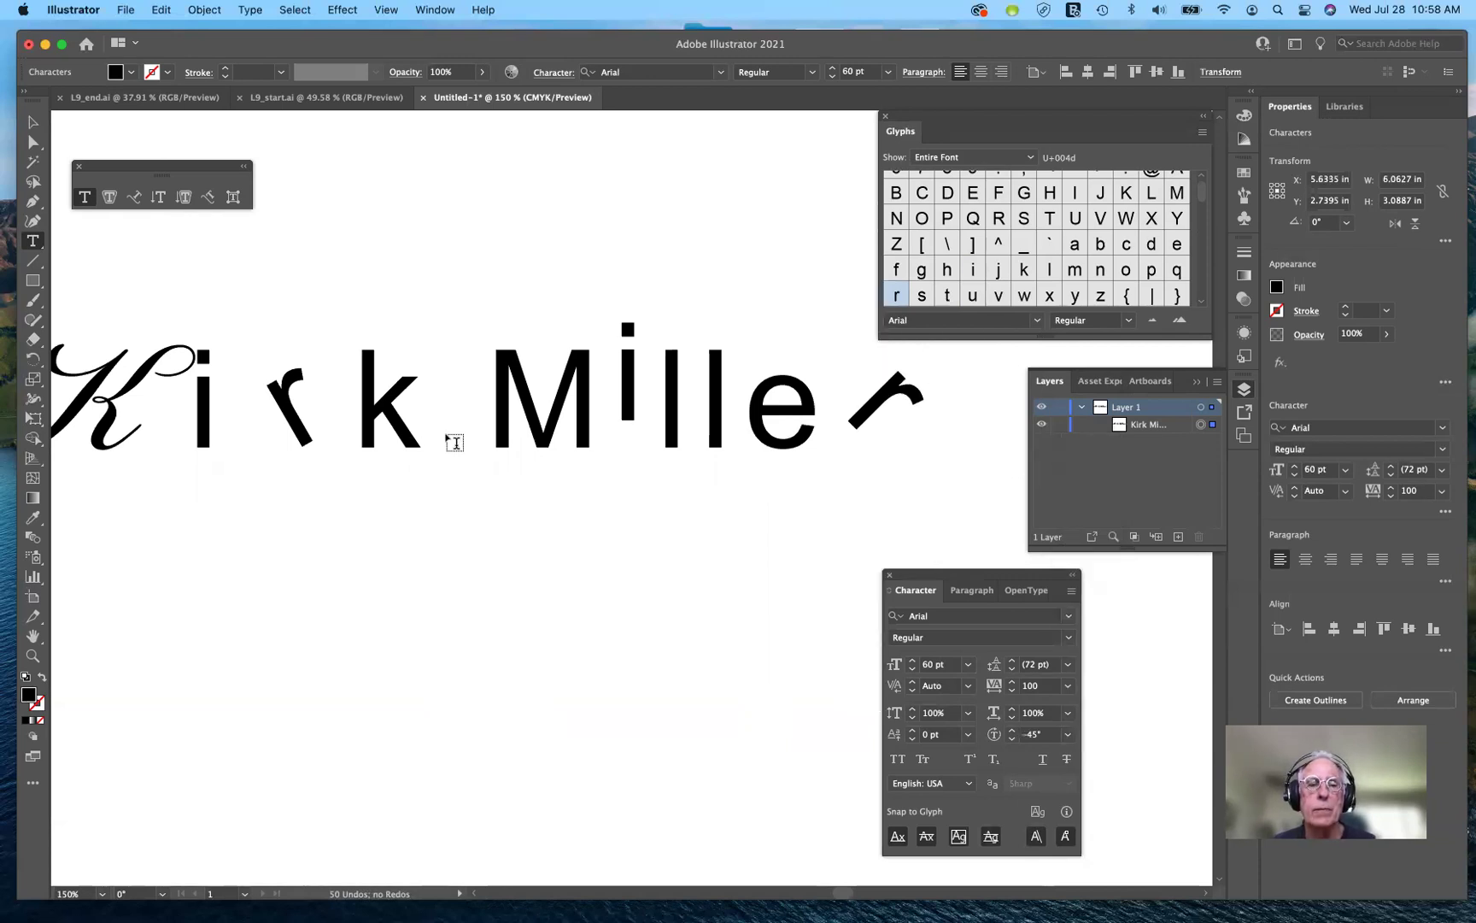
pyautogui.press('super+shift+a')
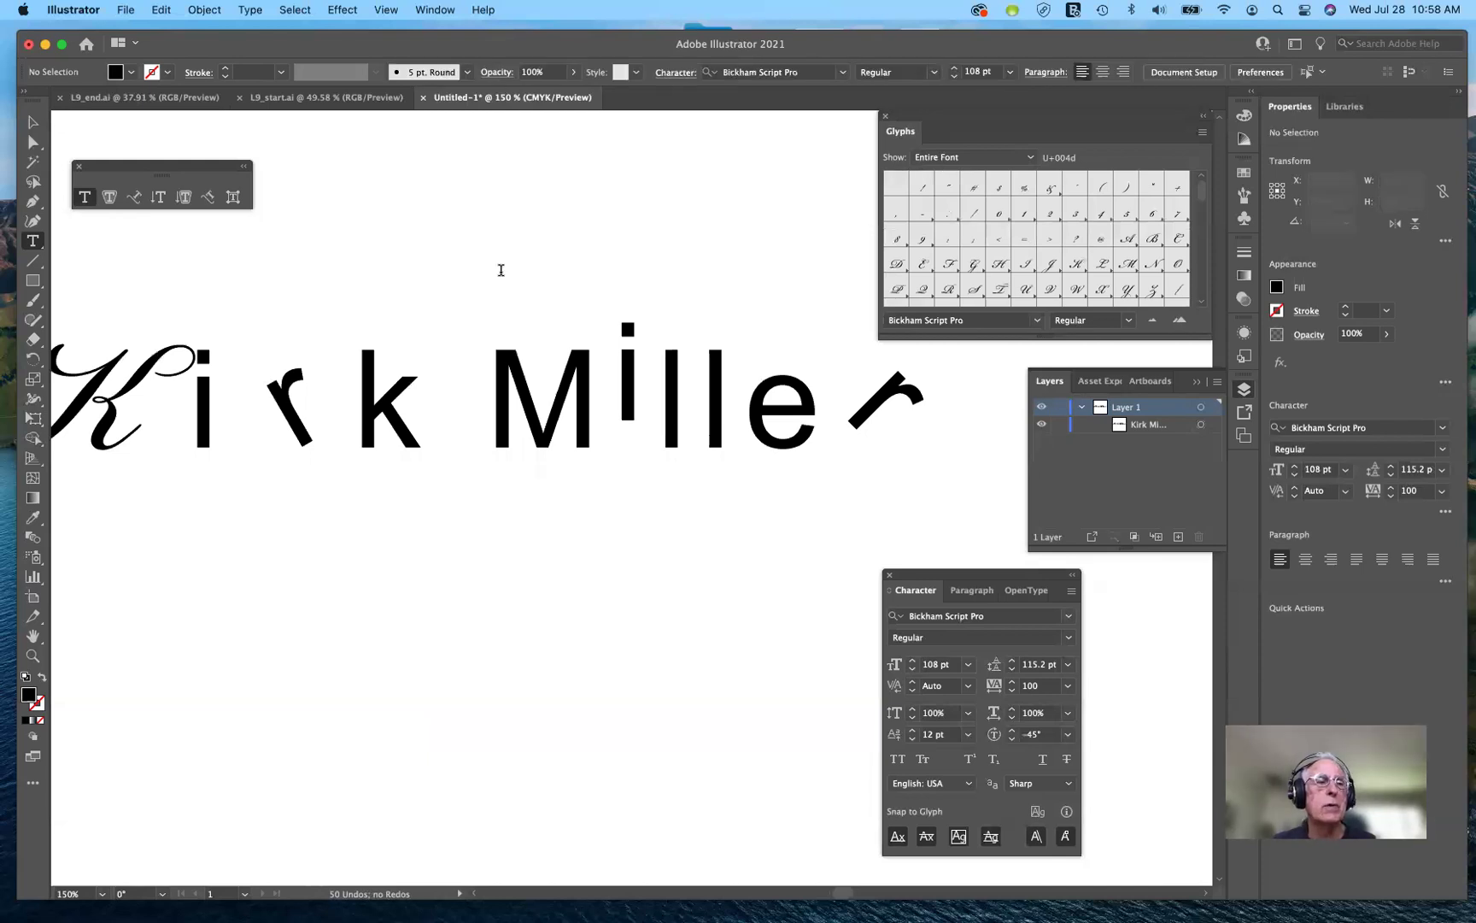
# - Exit text editing to select the Kirk Miller type object, then delete it
pyautogui.click(65, 130)
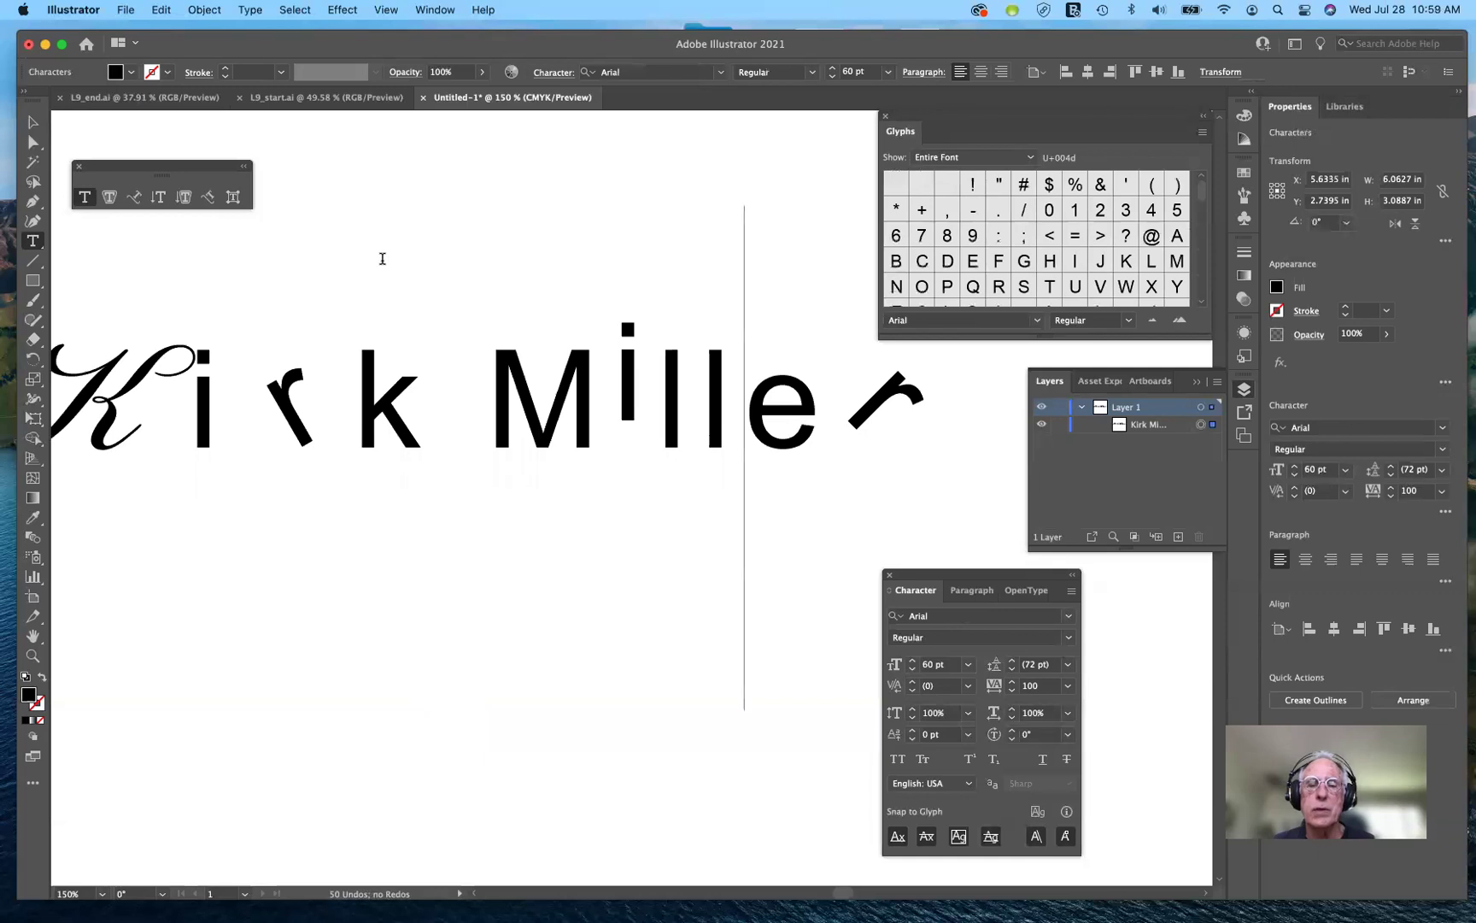
pyautogui.hscroll(-5, 383, 258)
pyautogui.scroll(1, 383, 258)
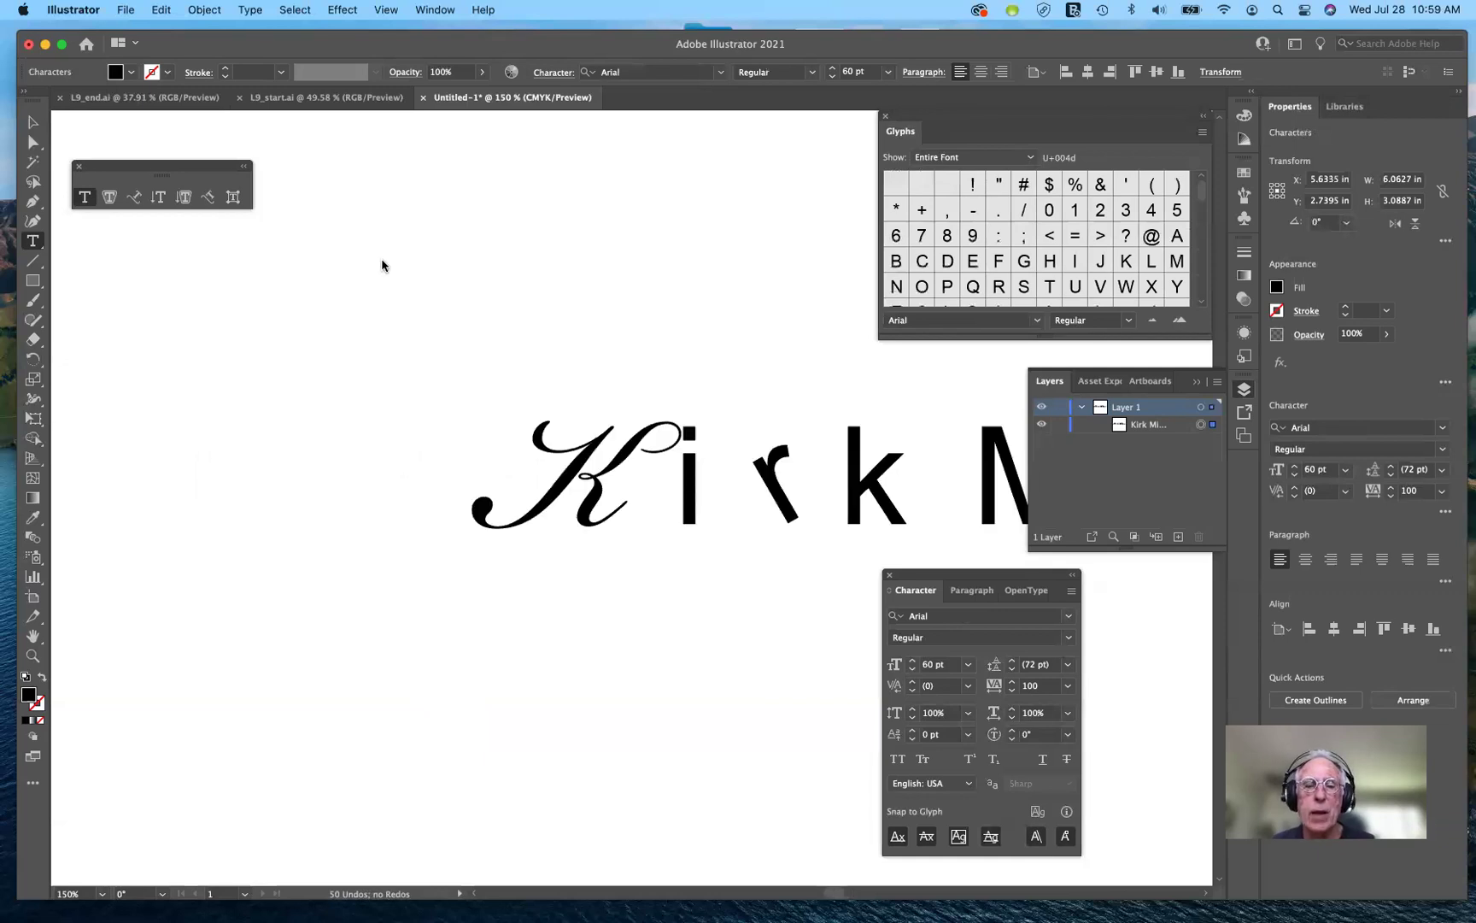
pyautogui.press('Escape')
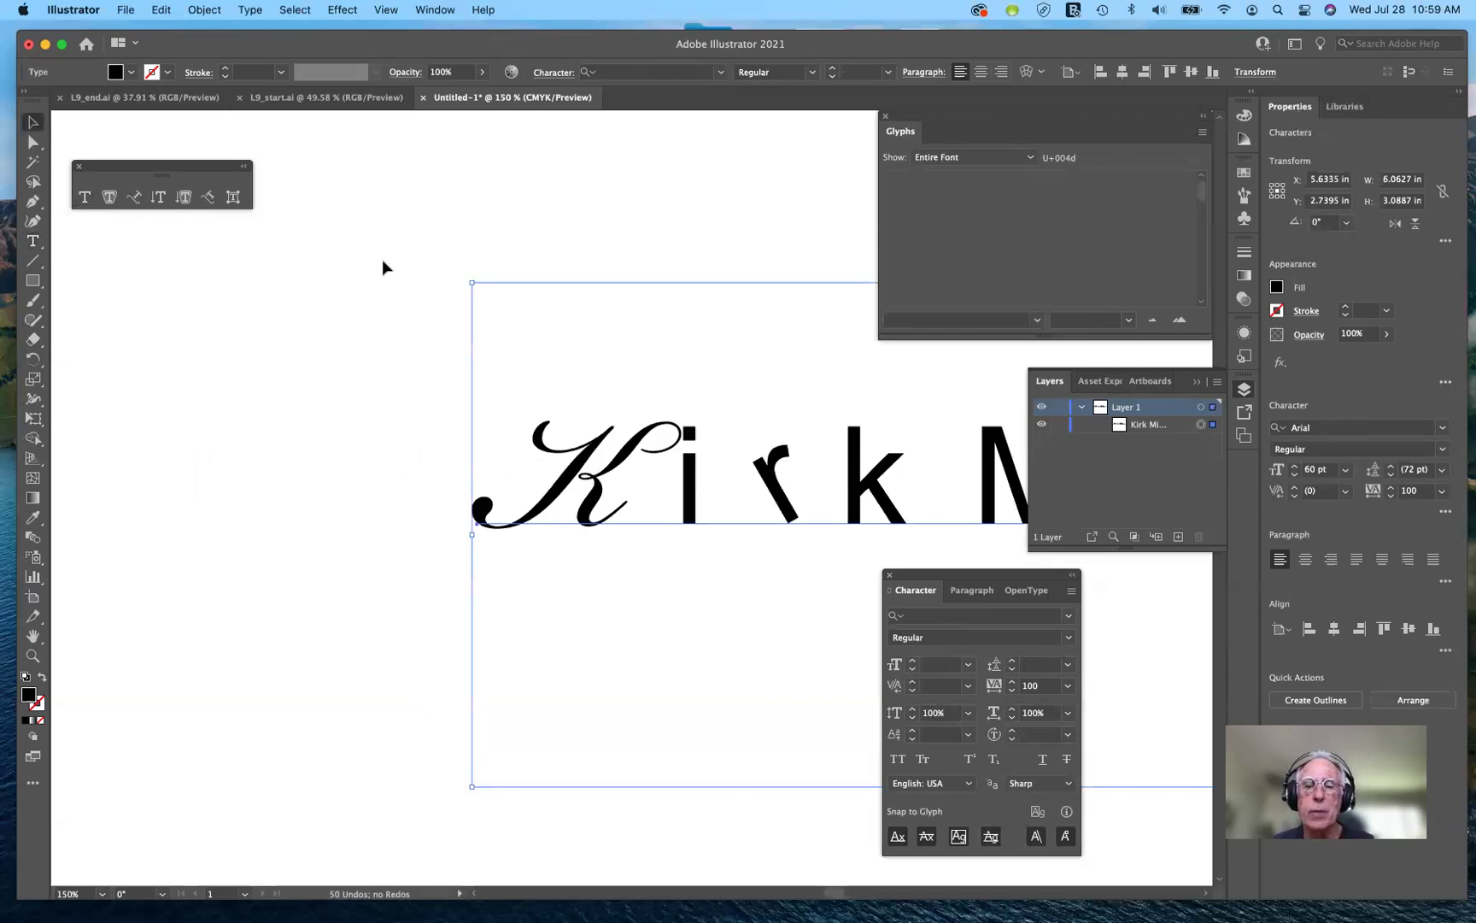
pyautogui.hscroll(3, 383, 260)
pyautogui.scroll(1, 382, 261)
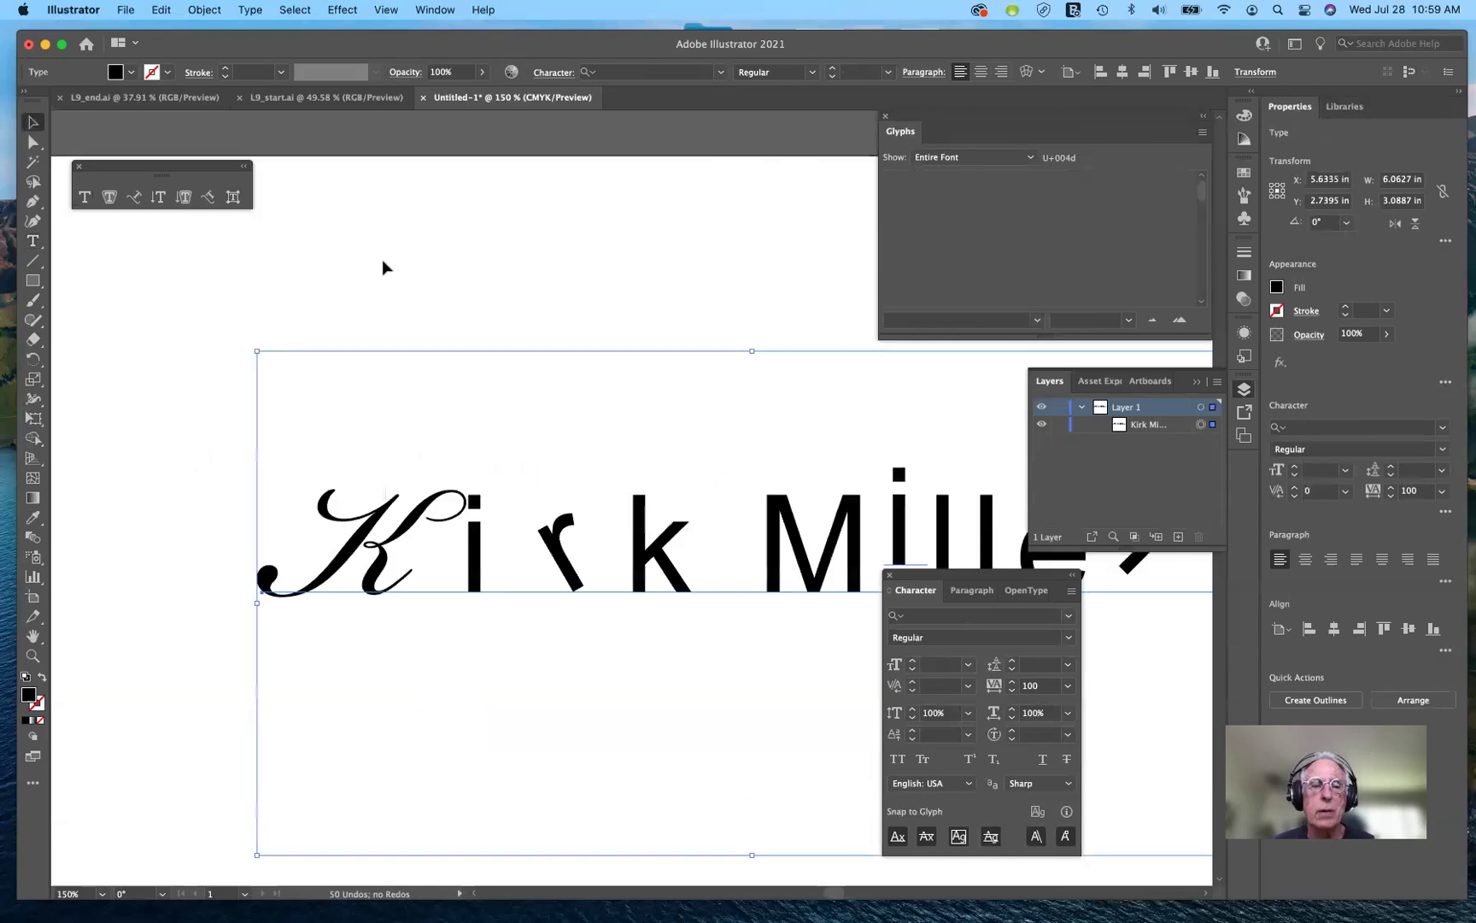
pyautogui.hscroll(6, 382, 260)
pyautogui.scroll(-1, 383, 261)
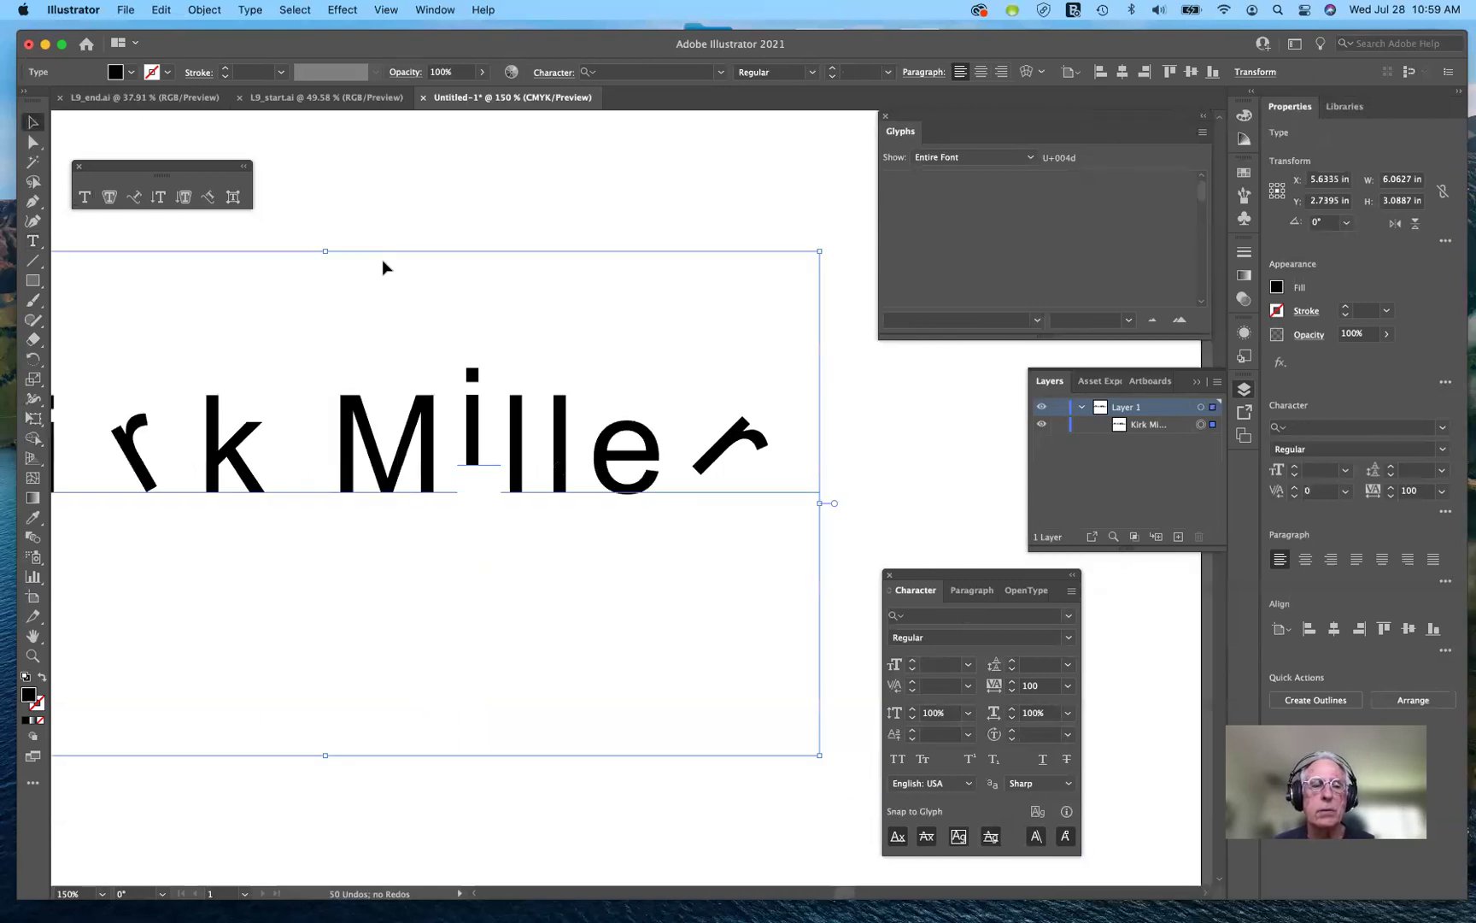
pyautogui.hscroll(-2, 383, 267)
pyautogui.scroll(-1, 383, 267)
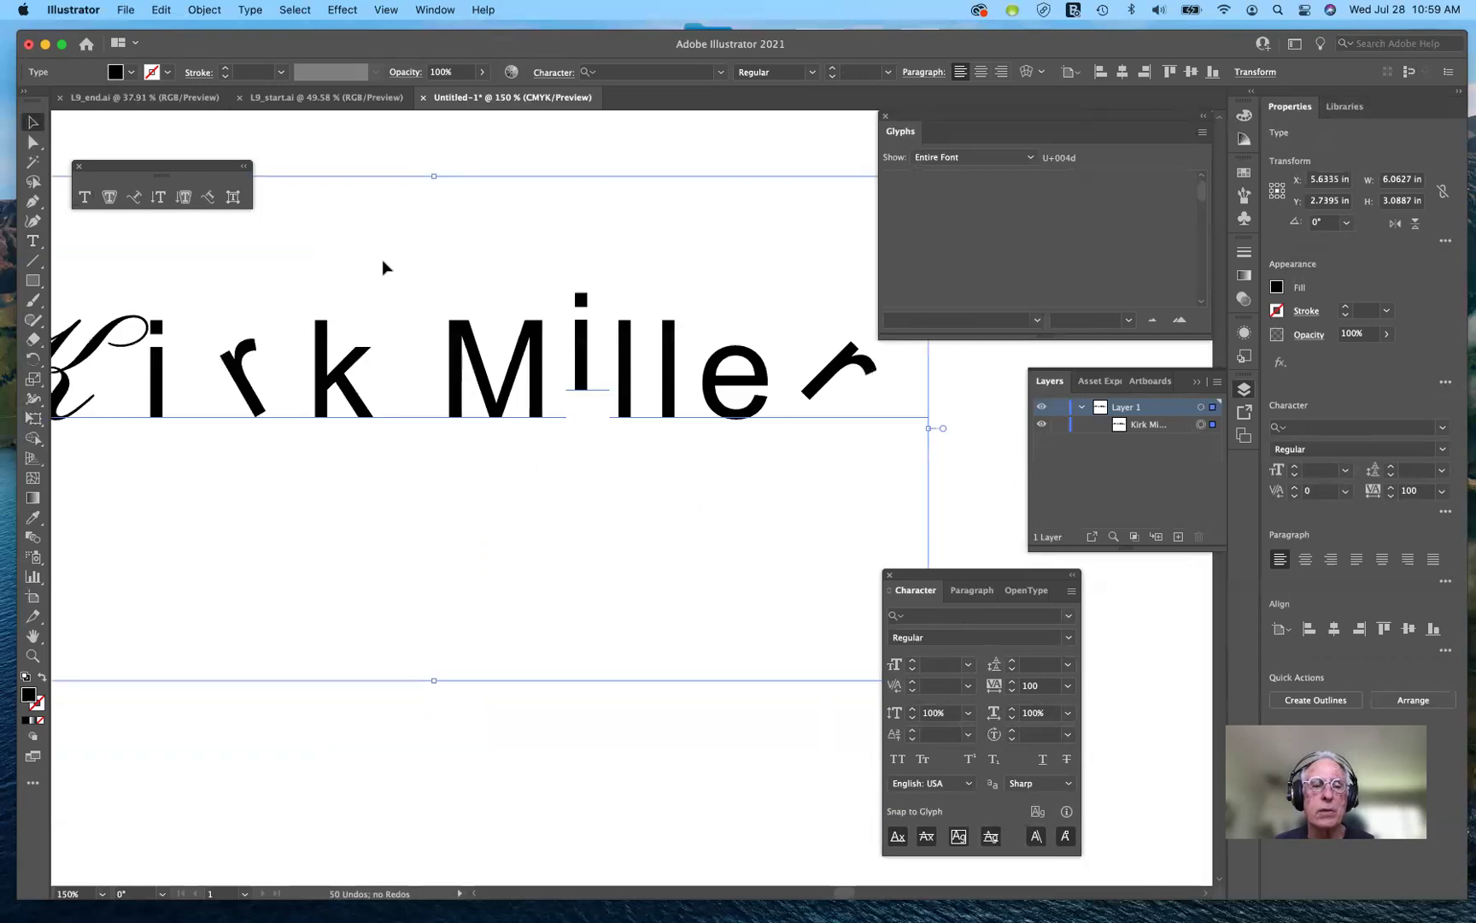
pyautogui.hscroll(-4, 382, 262)
pyautogui.scroll(2, 383, 262)
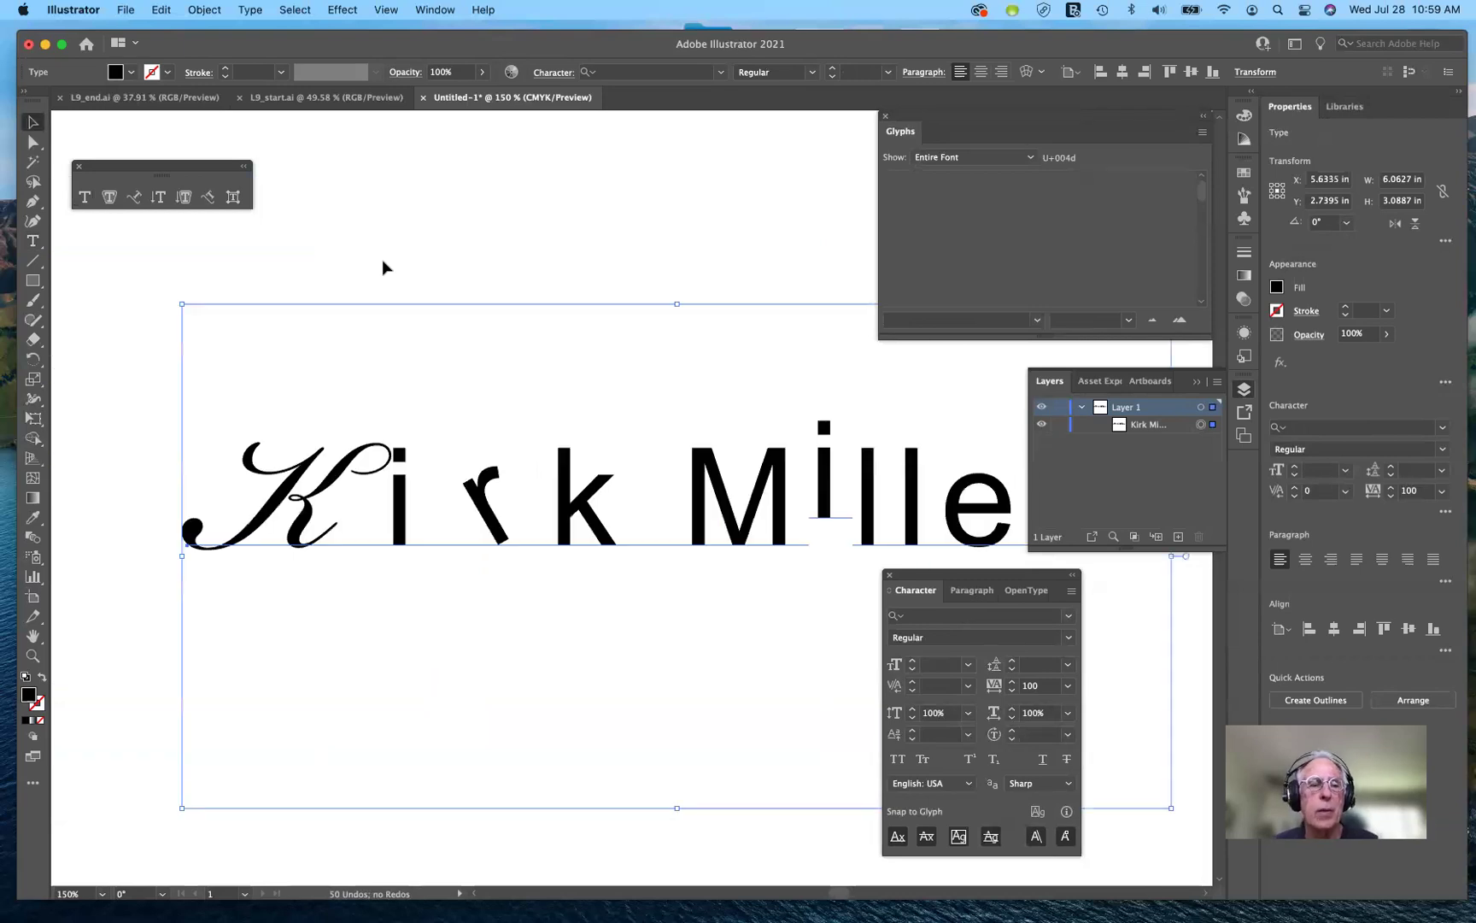
pyautogui.scroll(-1, 382, 261)
pyautogui.hscroll(1, 382, 261)
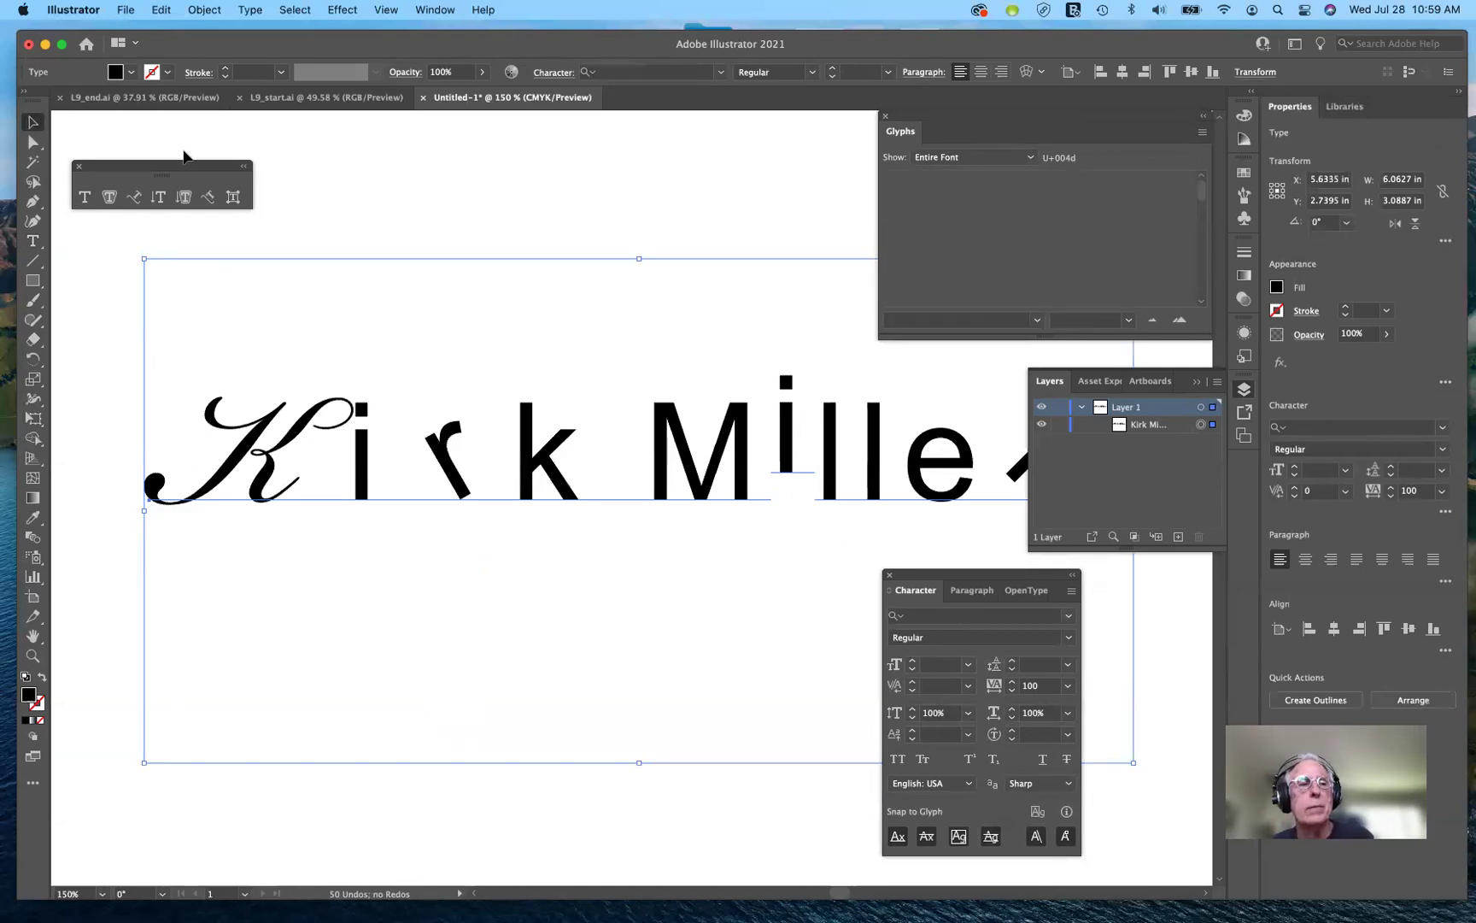
pyautogui.press('Delete')
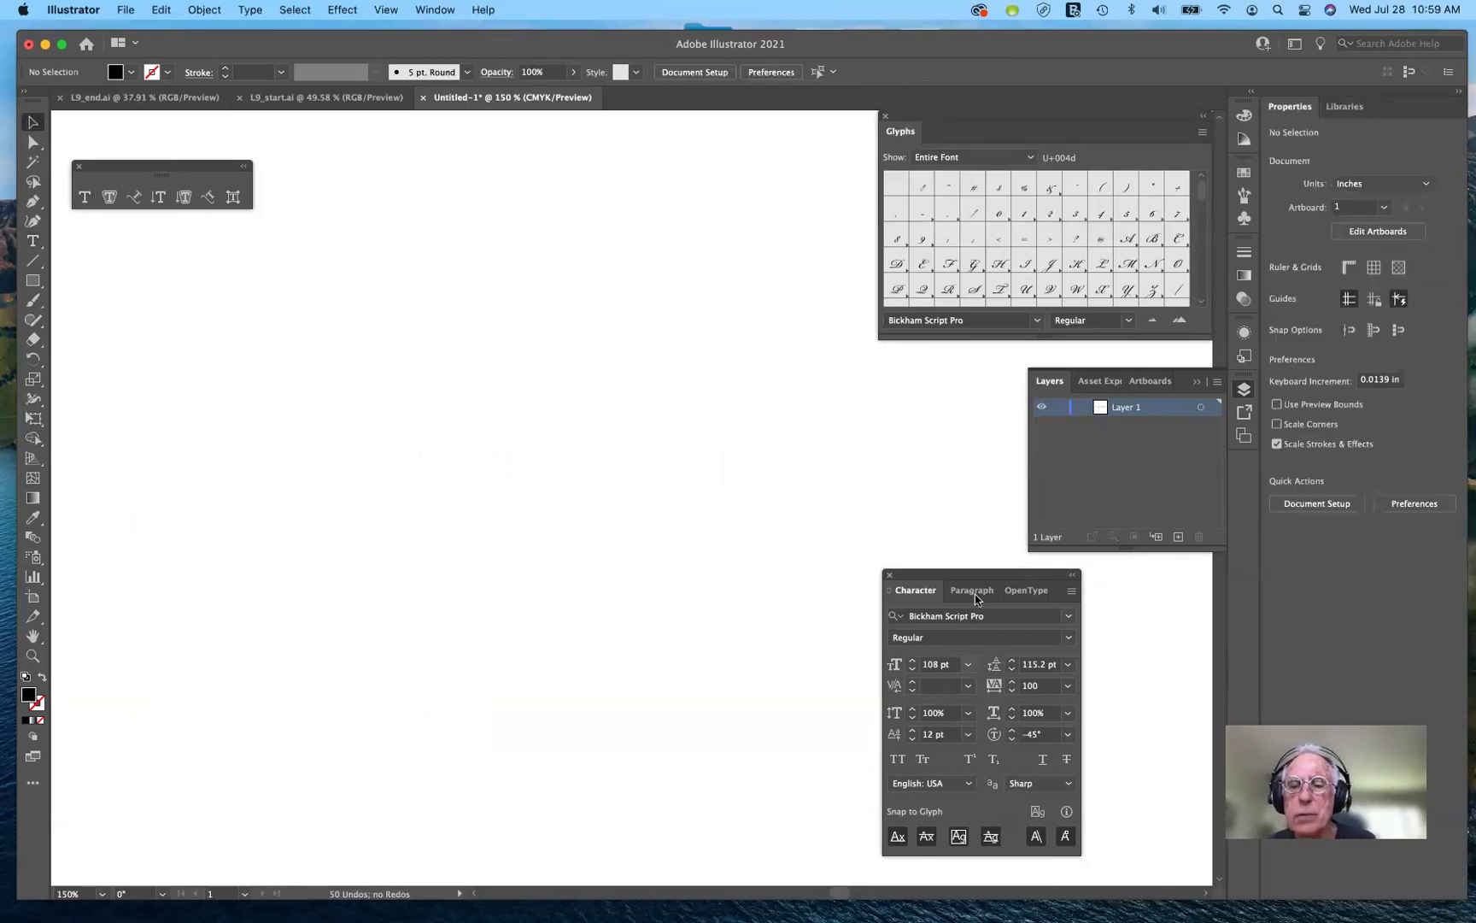
# - Set the default font size to 48 pt with Auto leading
pyautogui.click(968, 664)
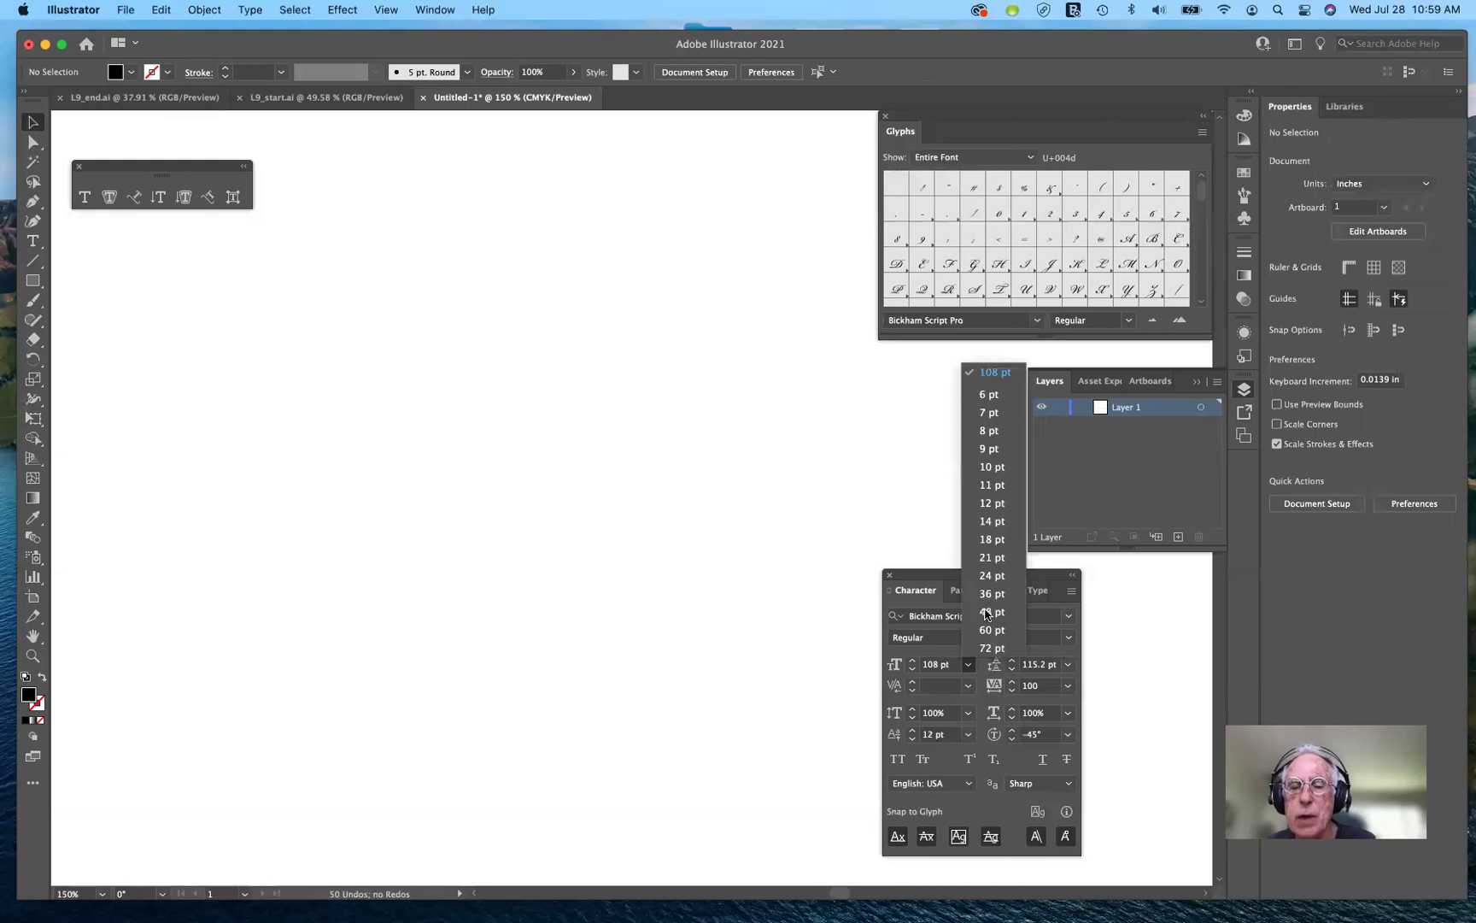
pyautogui.click(1068, 670)
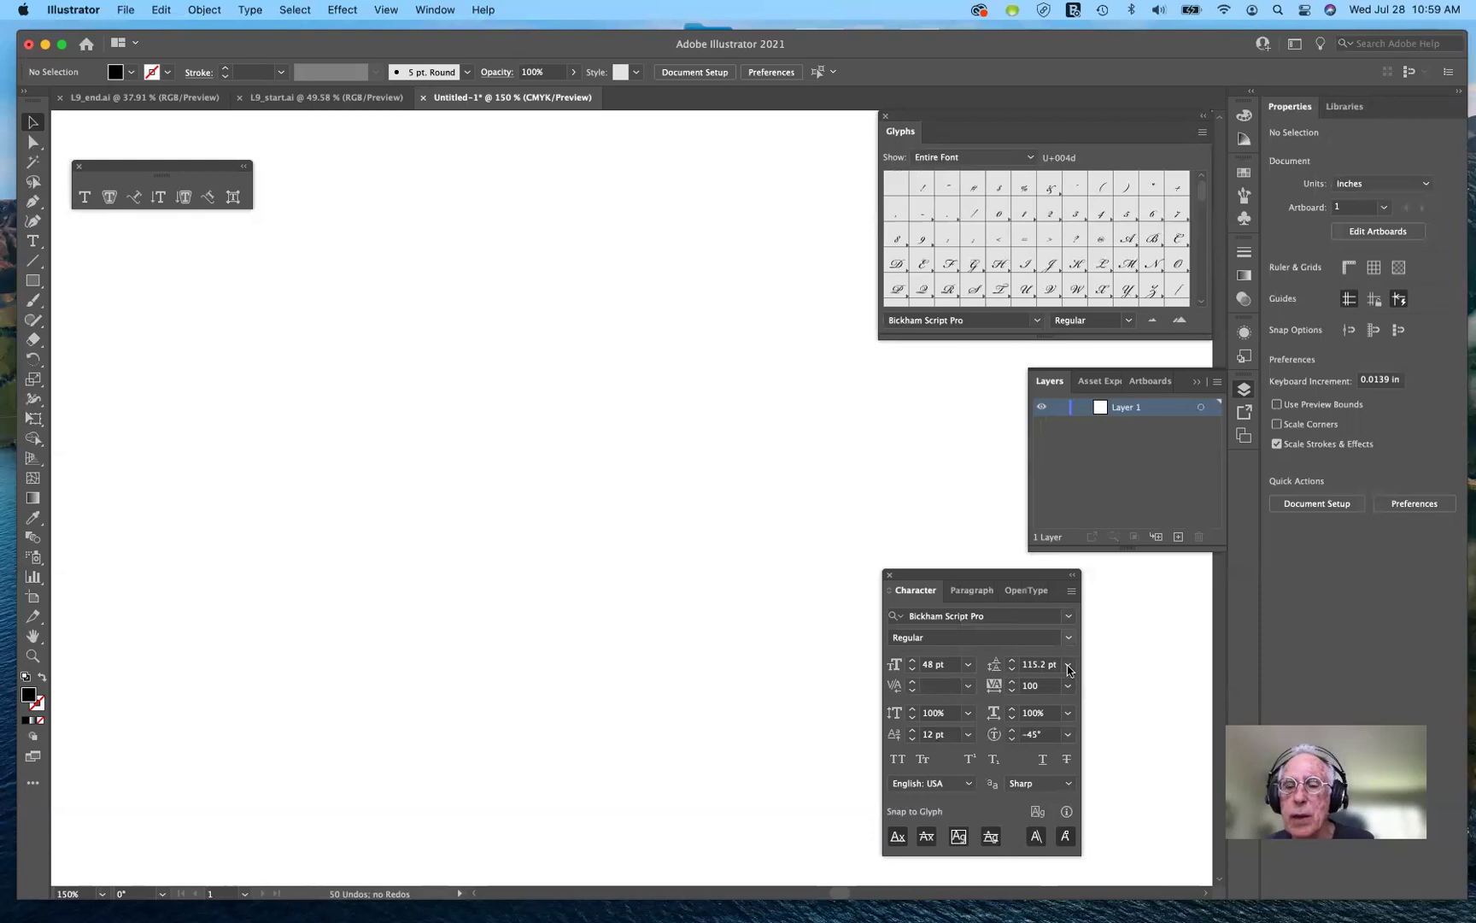
pyautogui.click(1068, 666)
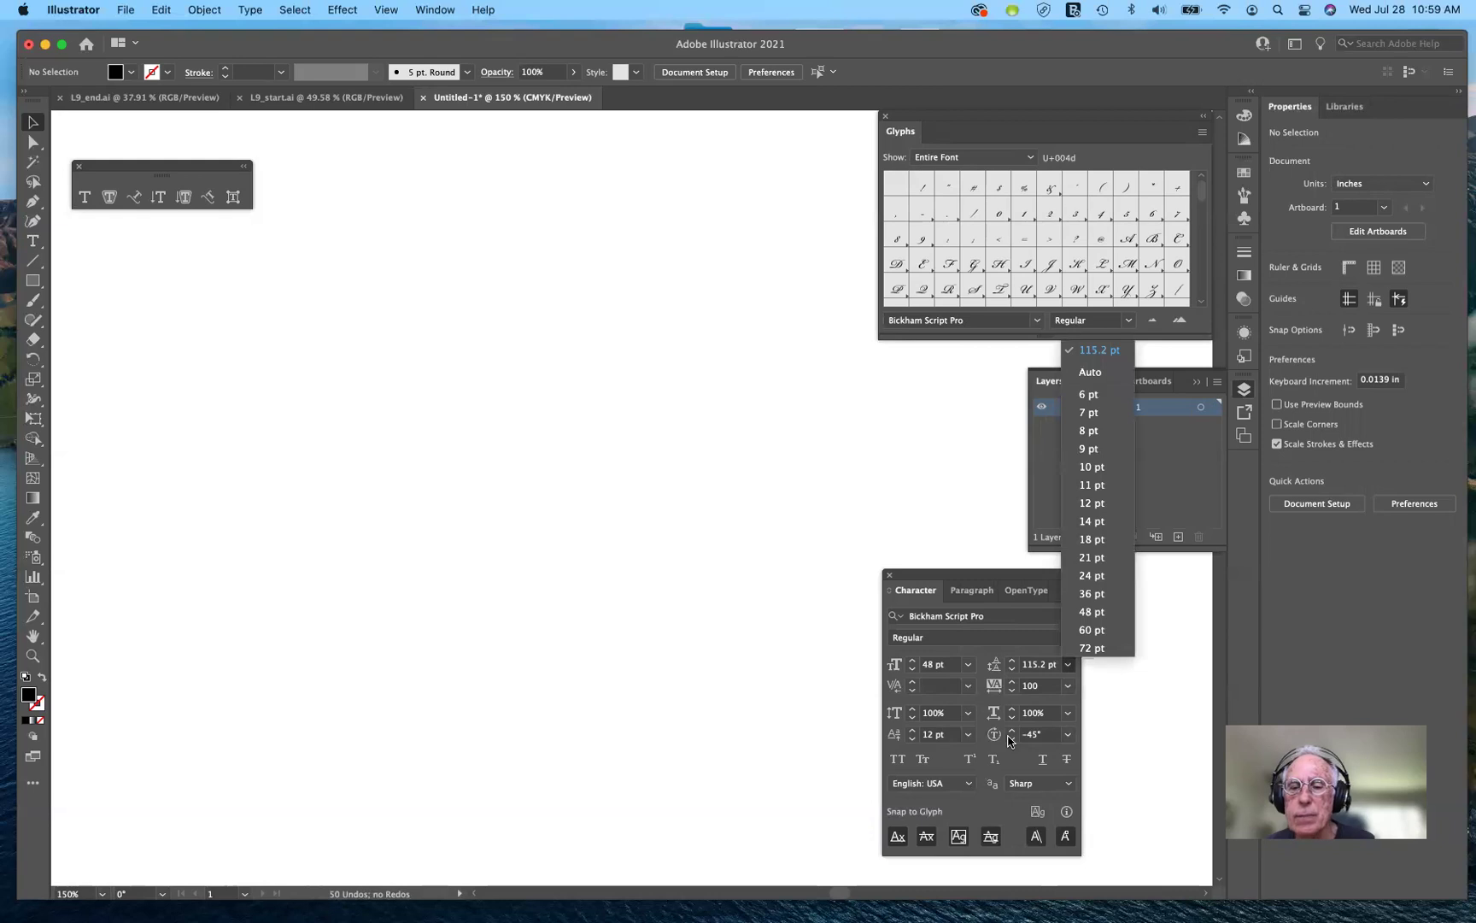
pyautogui.click(1070, 668)
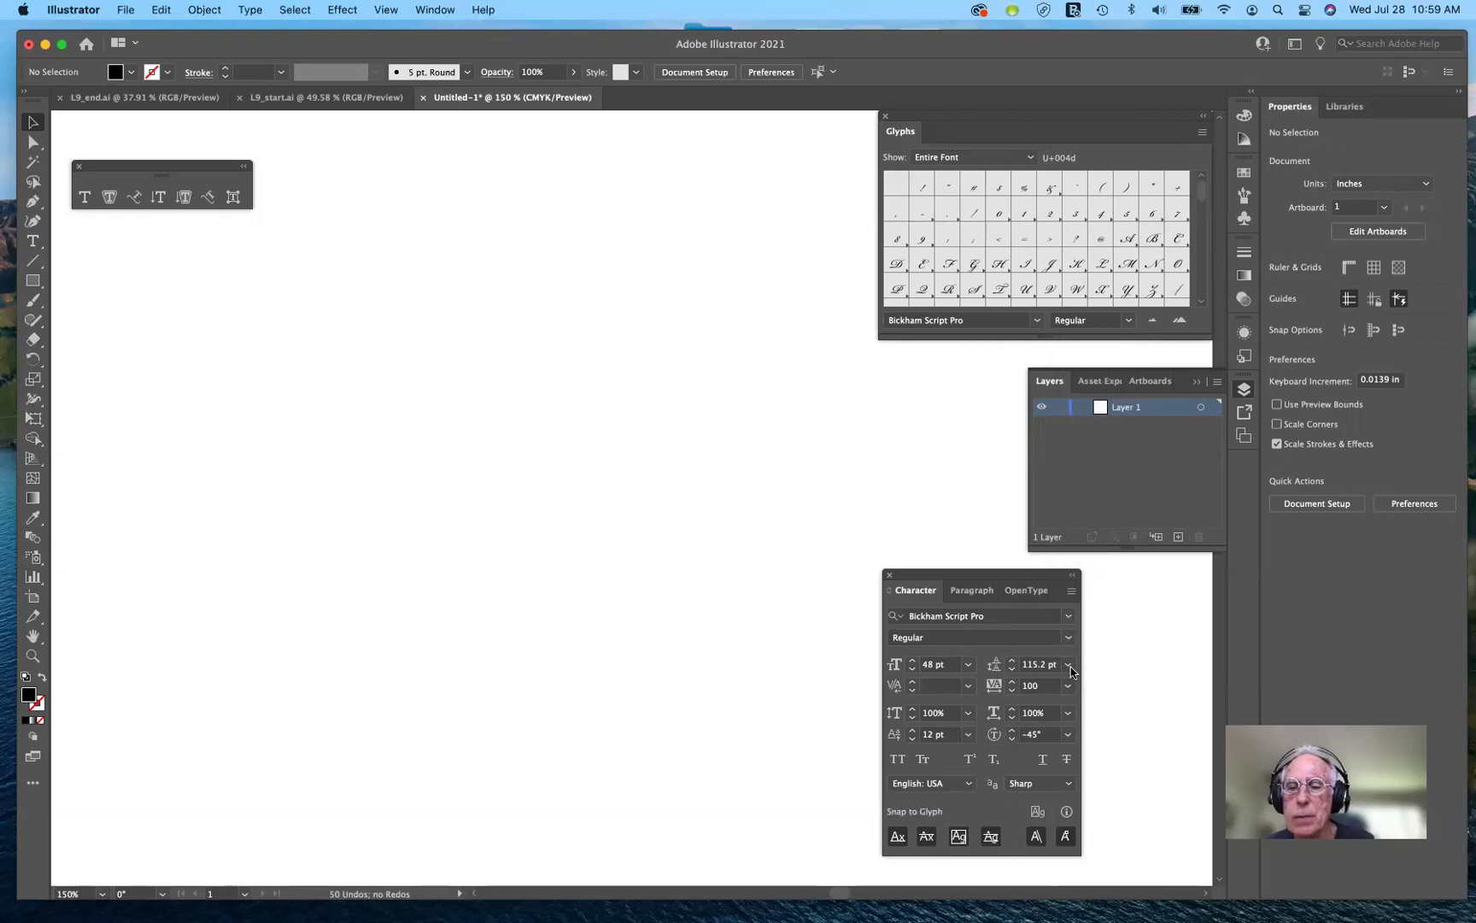
pyautogui.click(1069, 666)
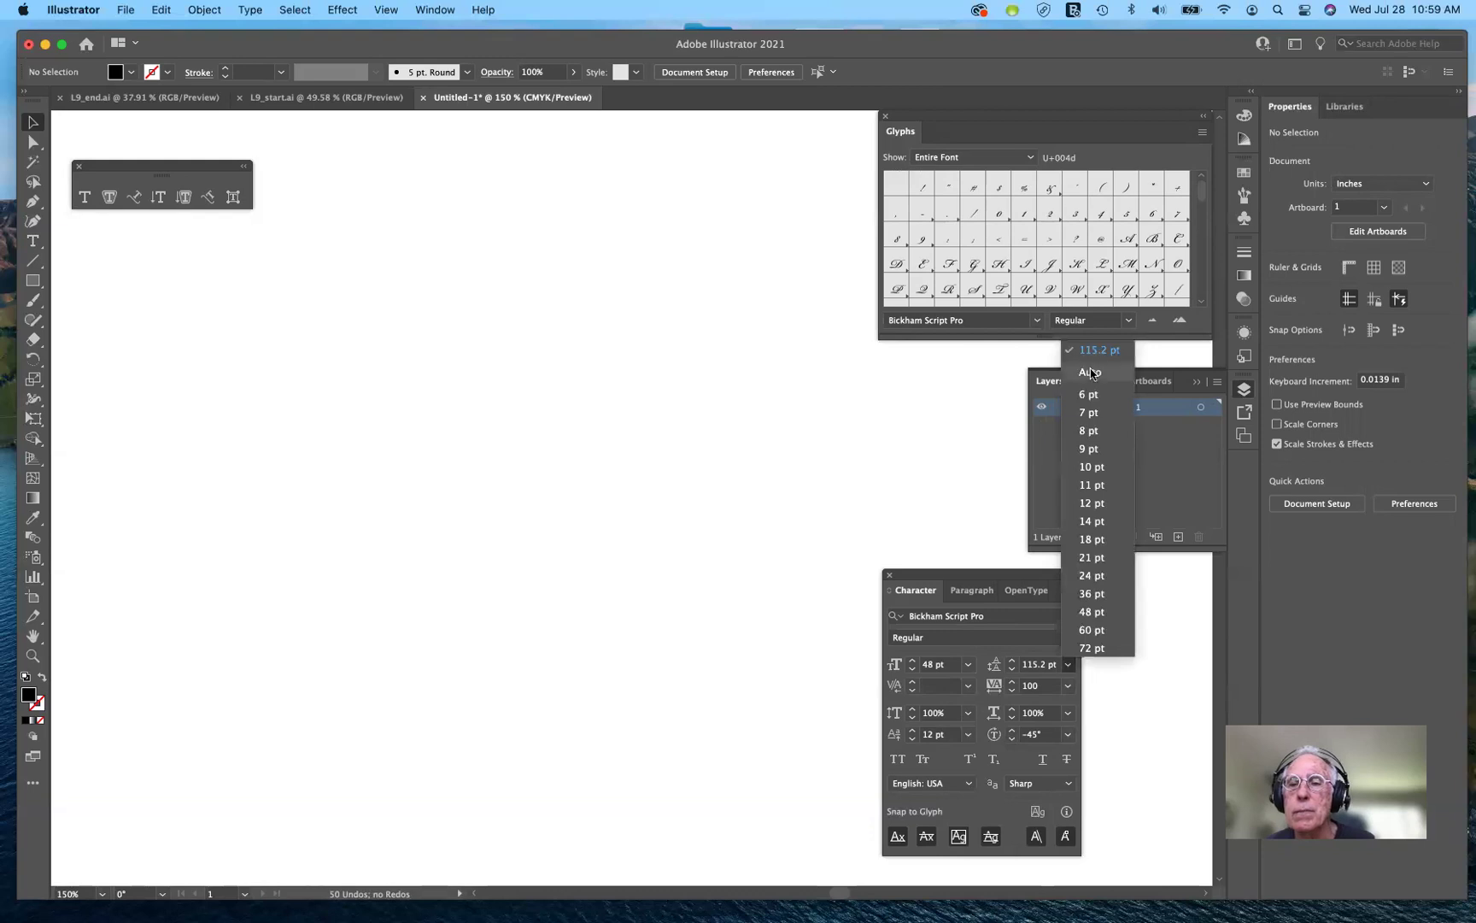
pyautogui.click(1084, 658)
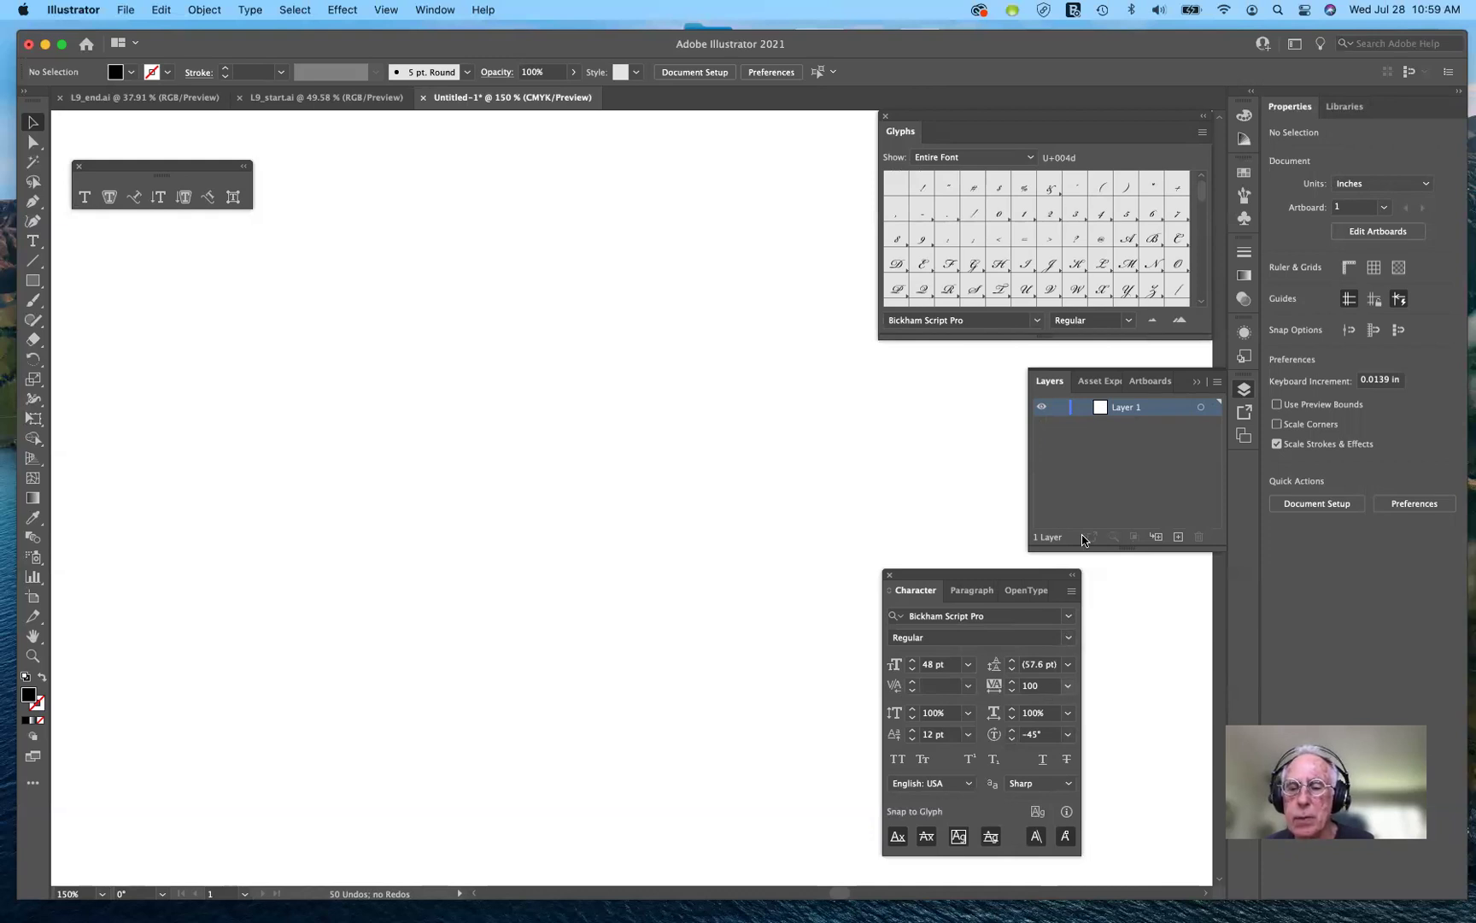
# - Reset tracking to 0, character rotation to 0° and baseline shift to 0 pt
pyautogui.click(1068, 686)
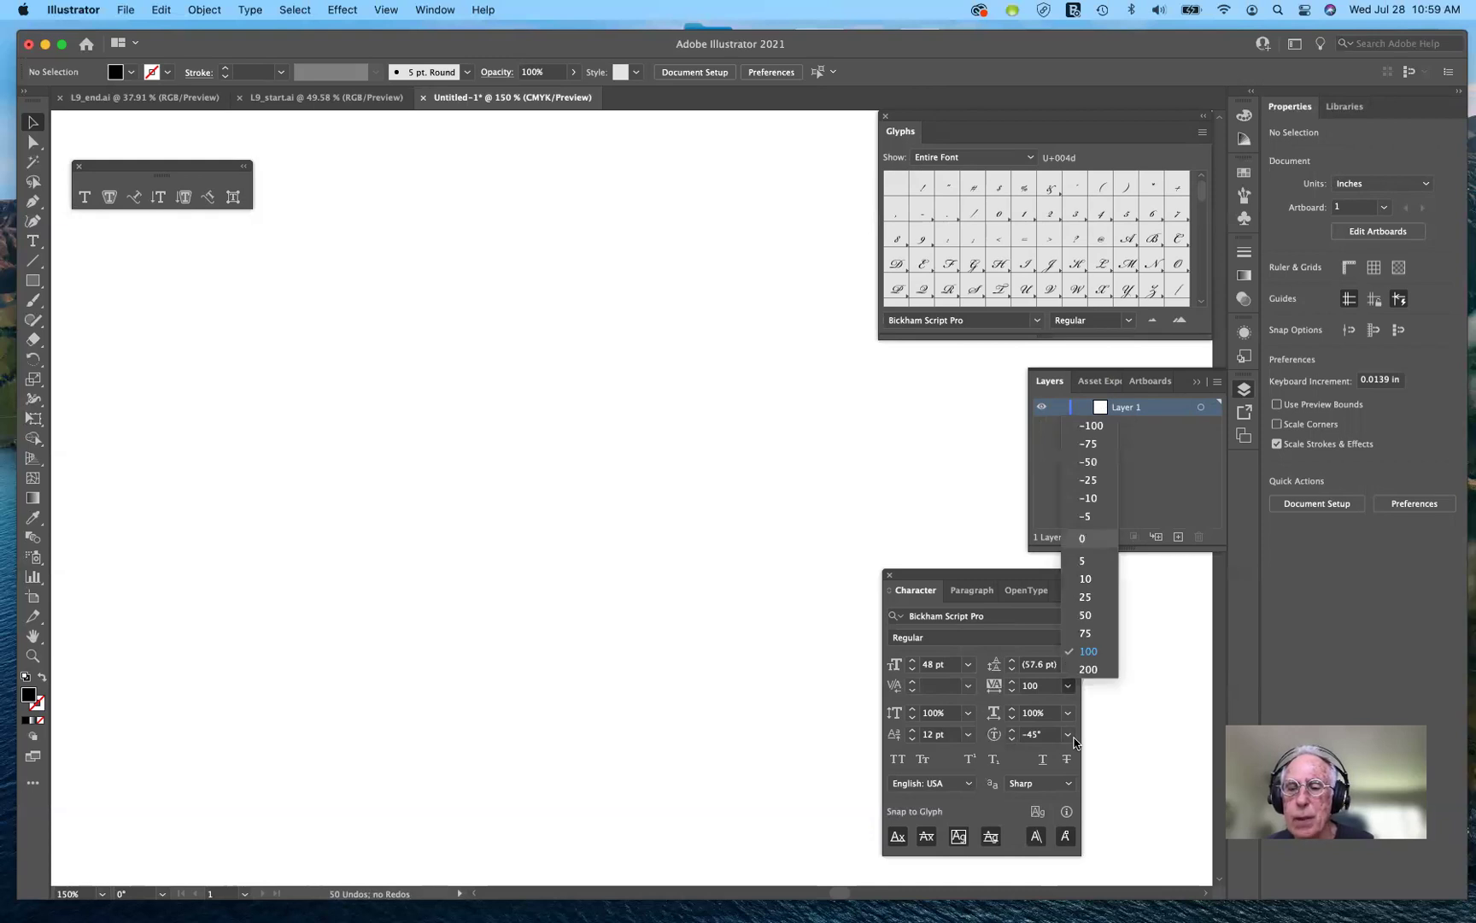
pyautogui.press('Return')
pyautogui.click(1068, 735)
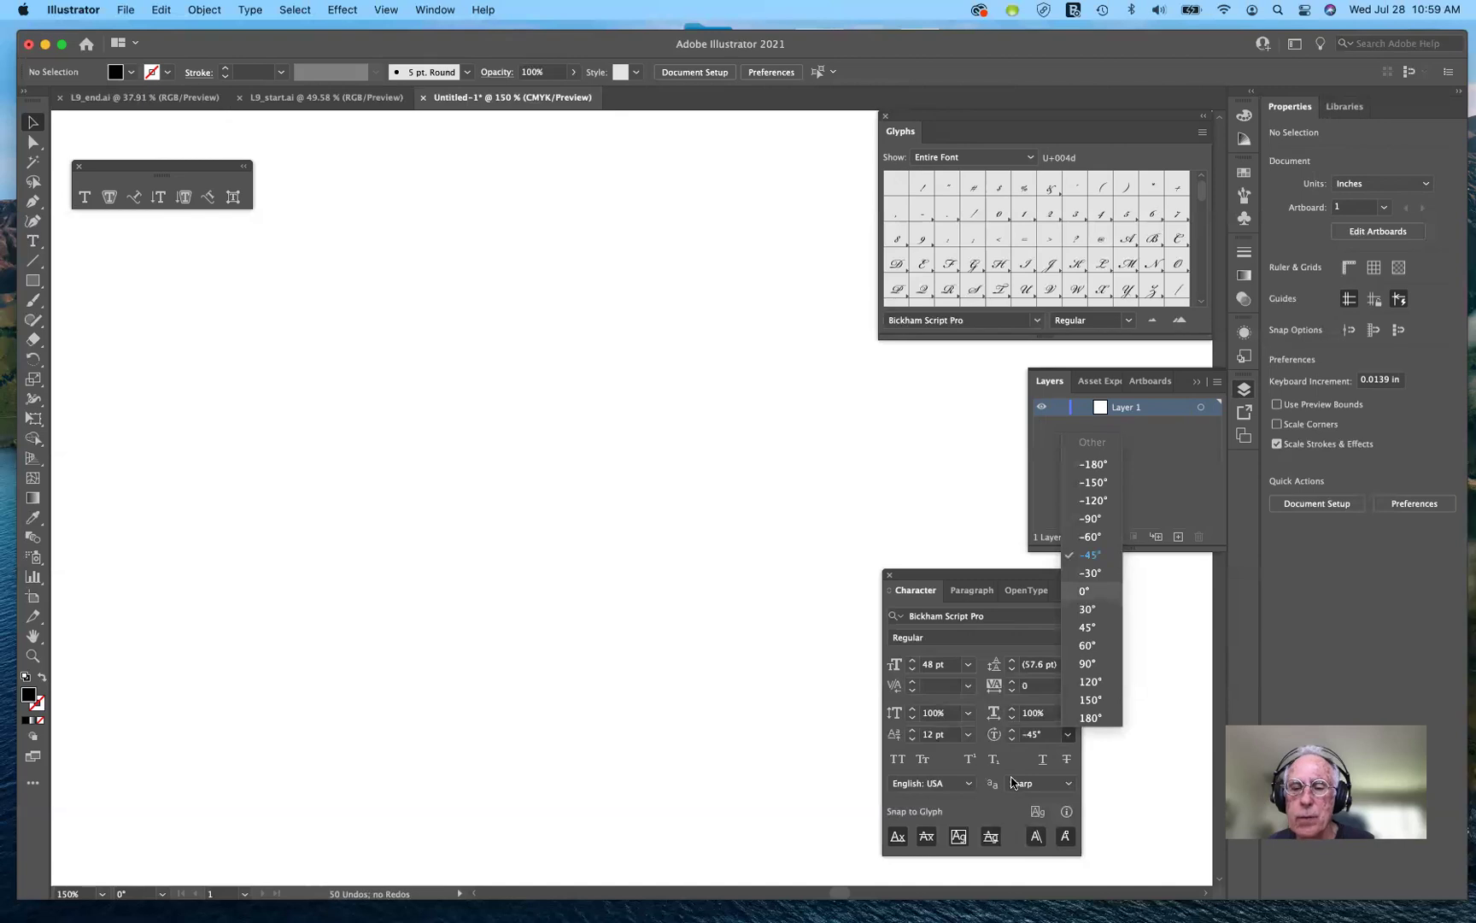
pyautogui.press('Return')
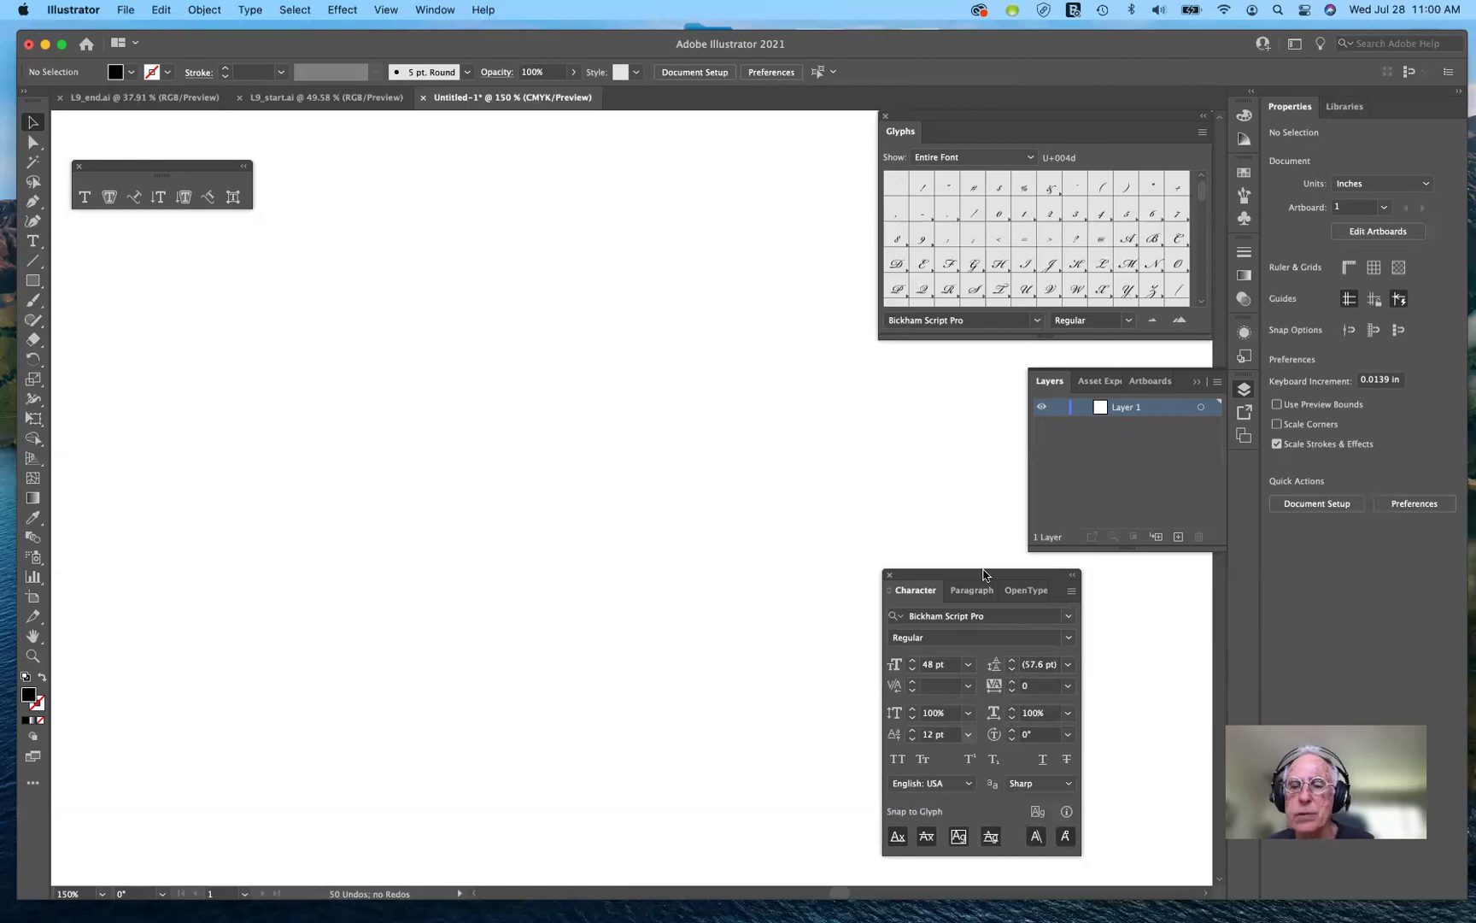
pyautogui.hotkey('alt', 'Down')
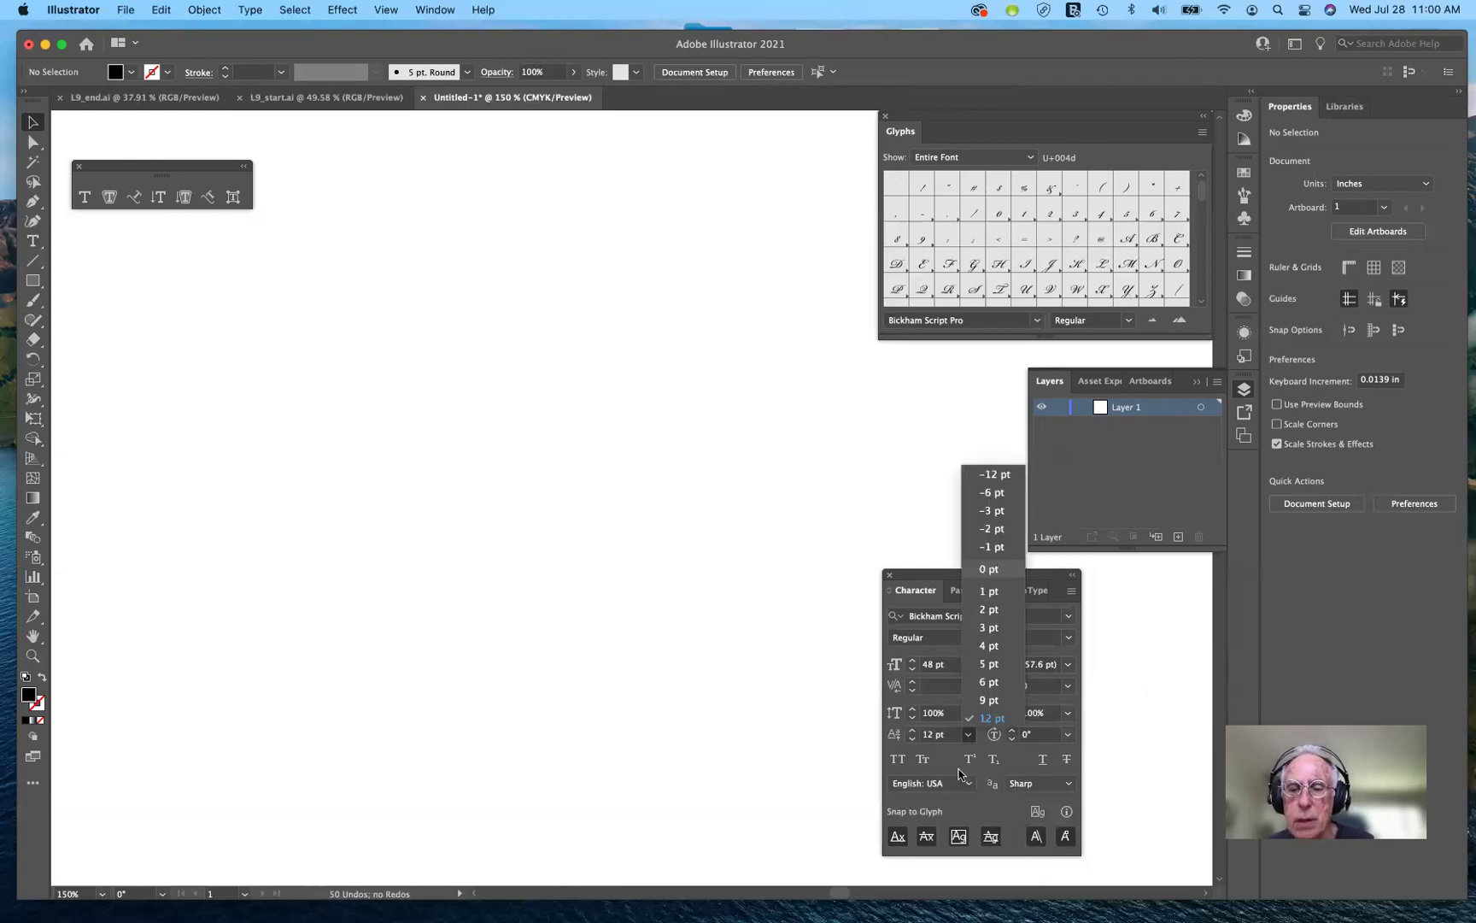
pyautogui.press('Return')
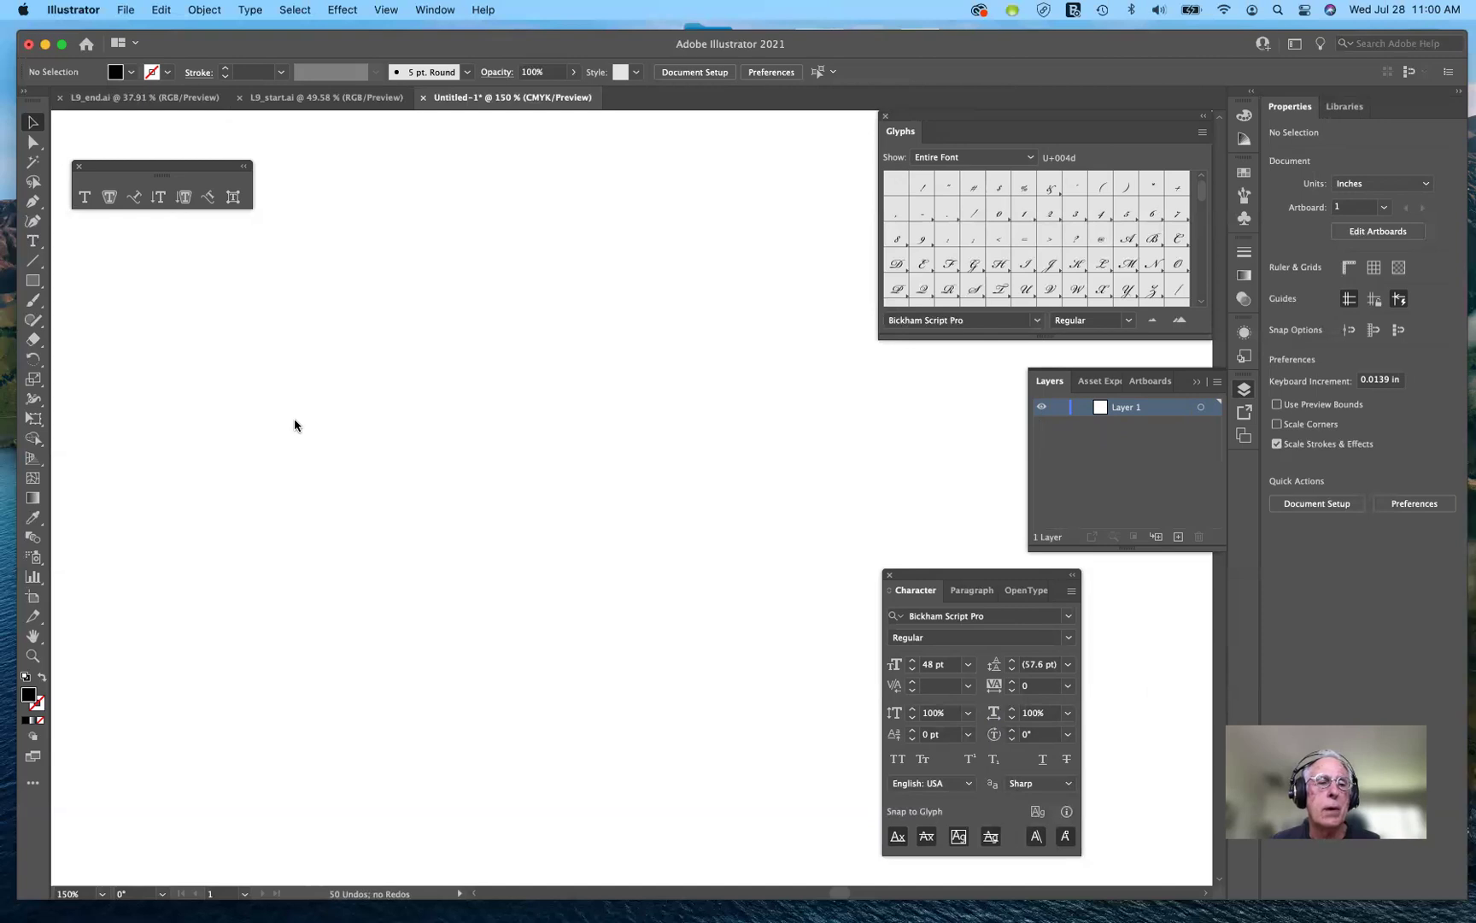
pyautogui.press('t')
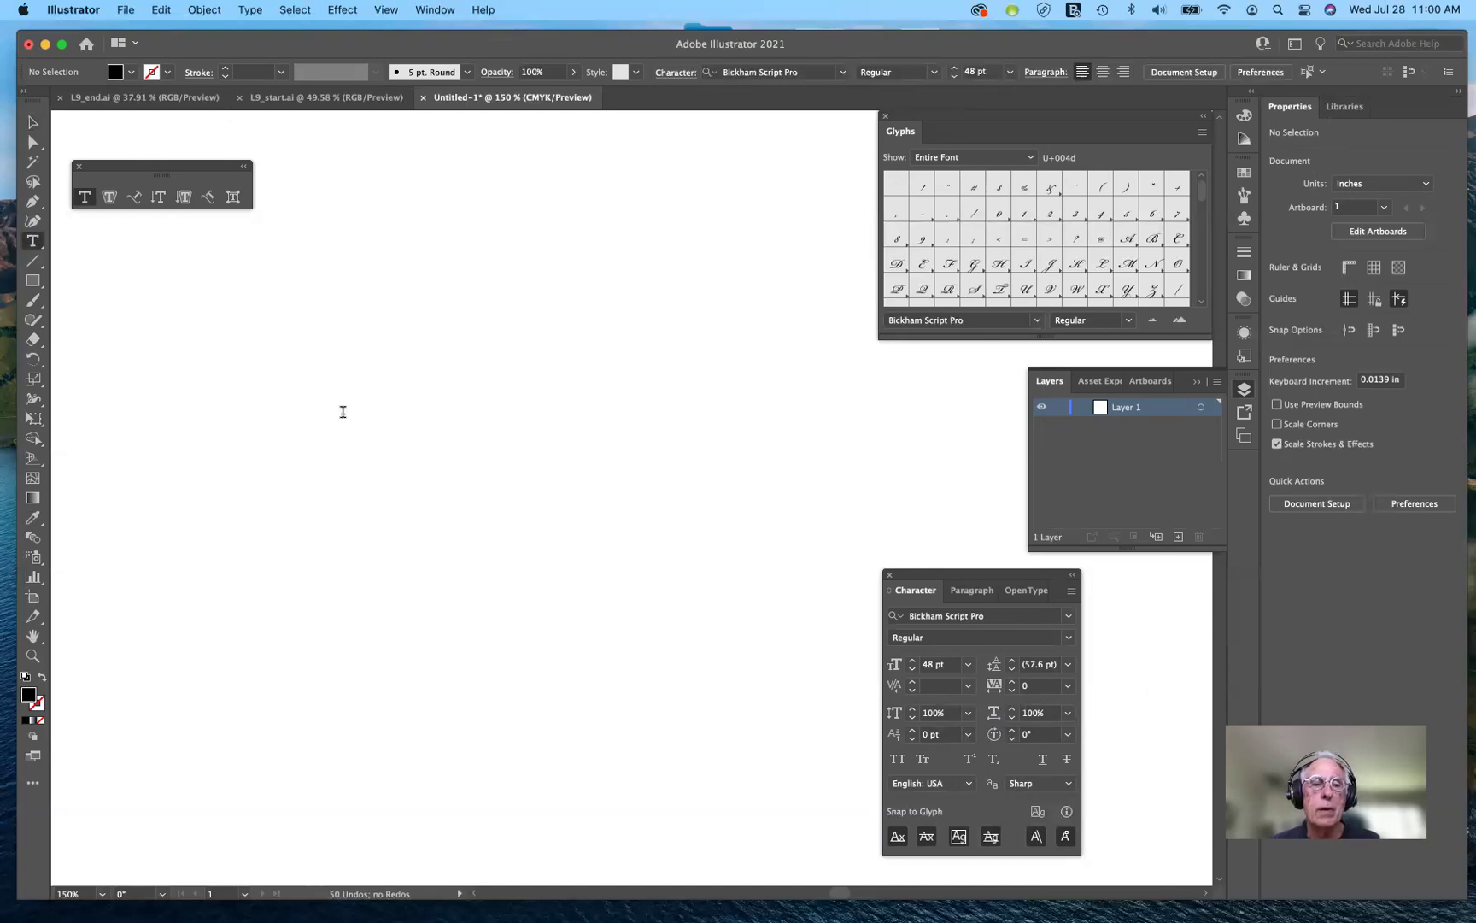
pyautogui.click(342, 412)
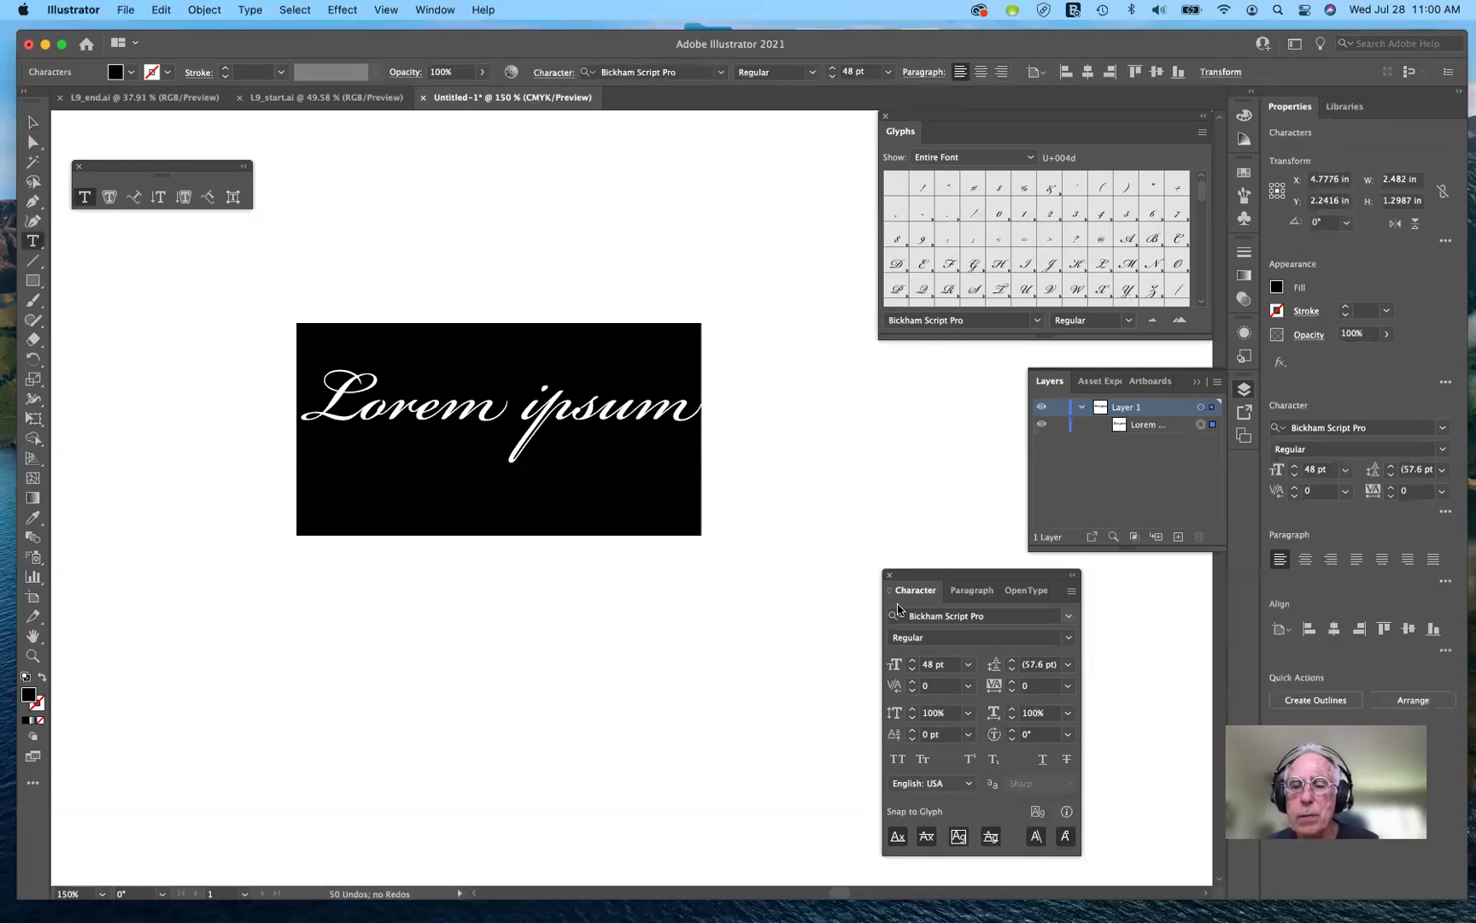
pyautogui.click(946, 609)
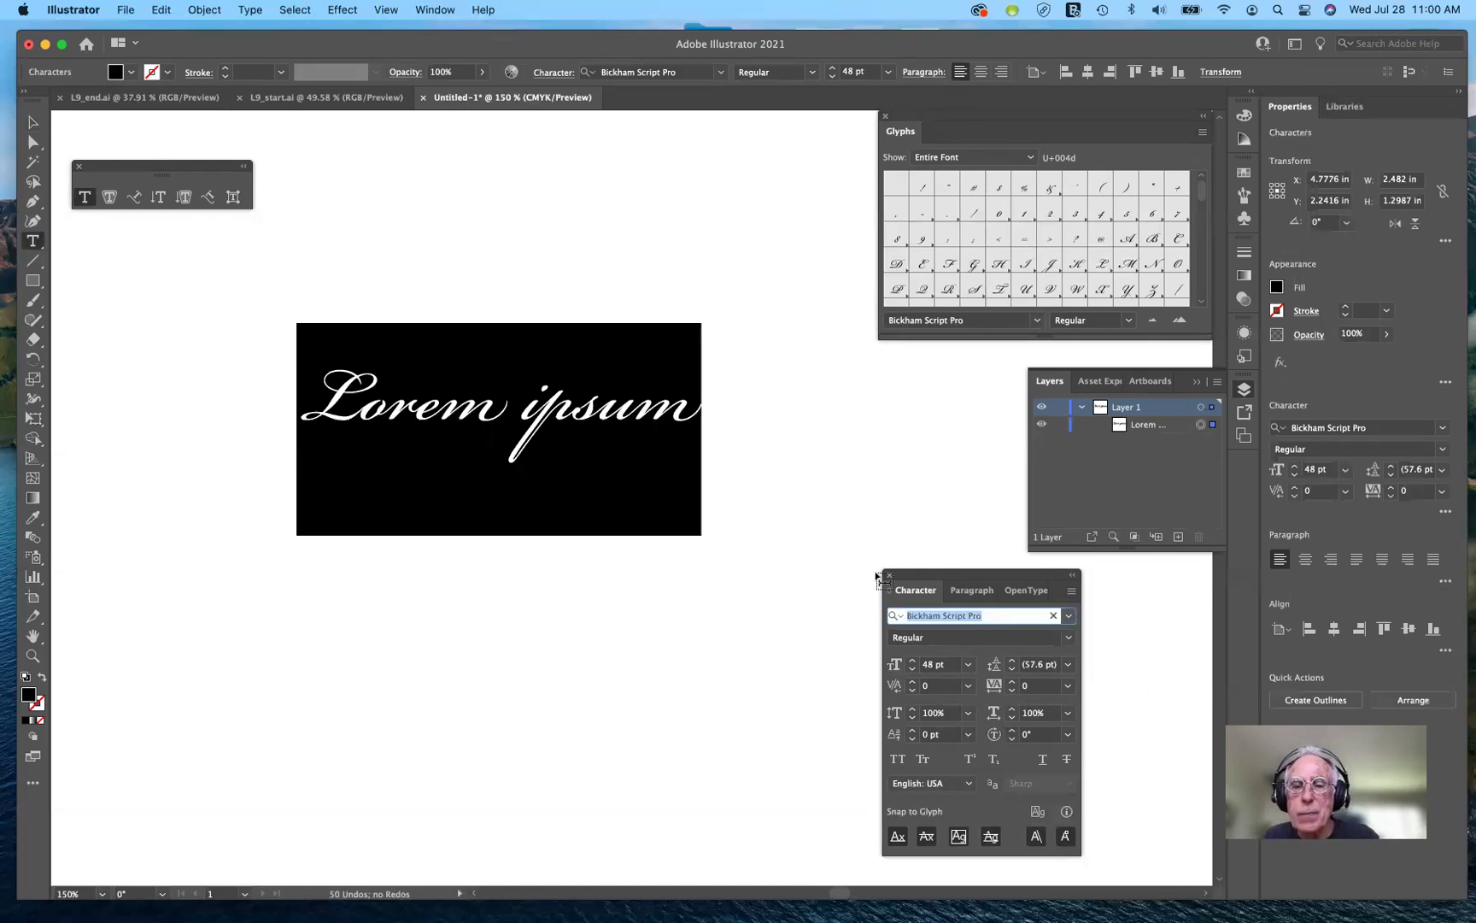
pyautogui.write('A')
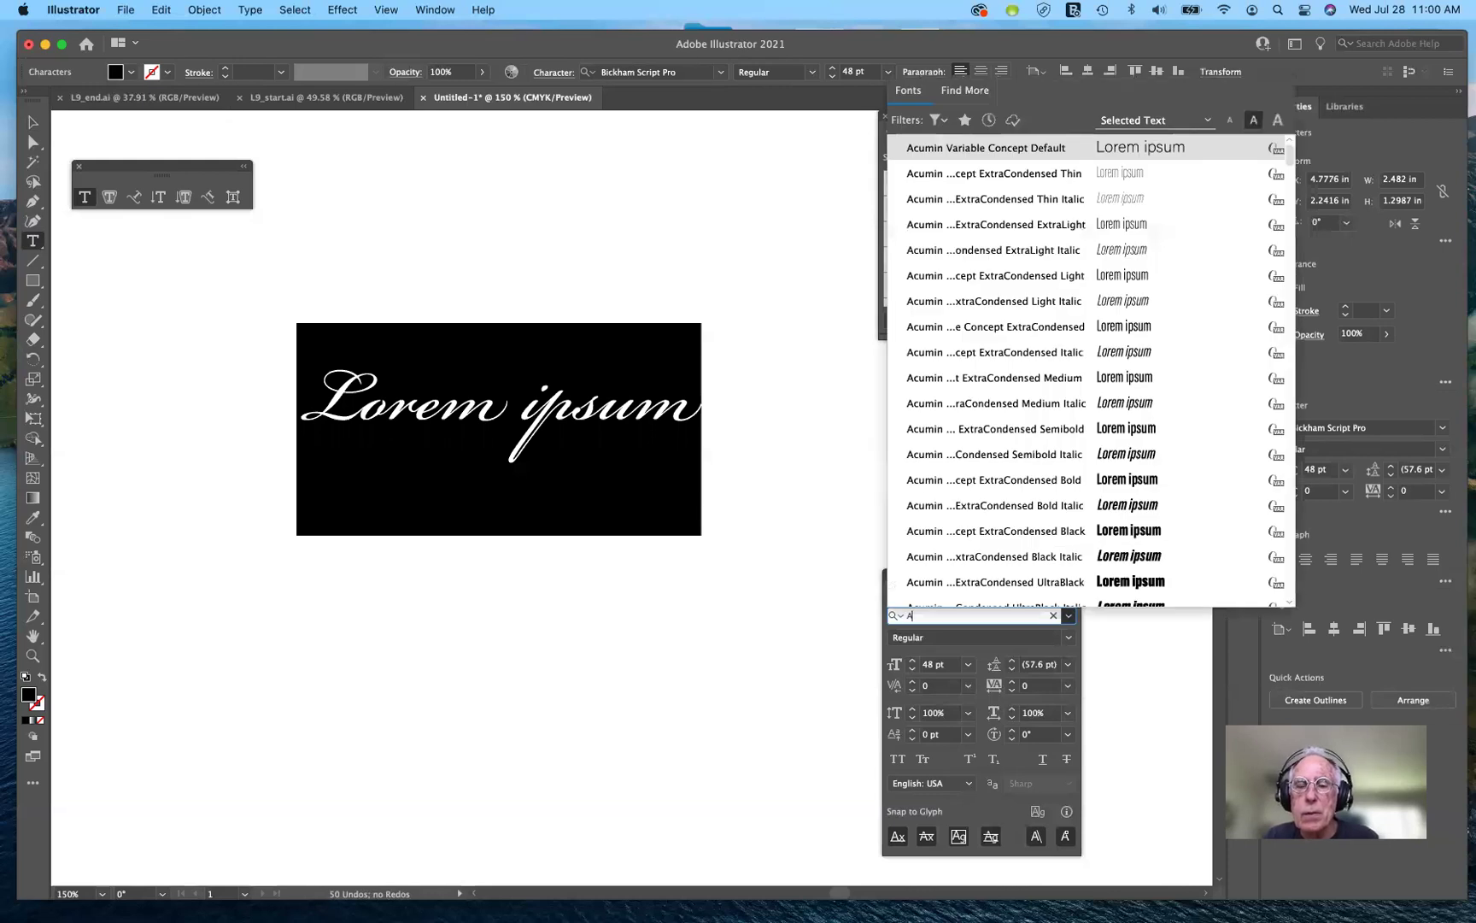
pyautogui.write('rial')
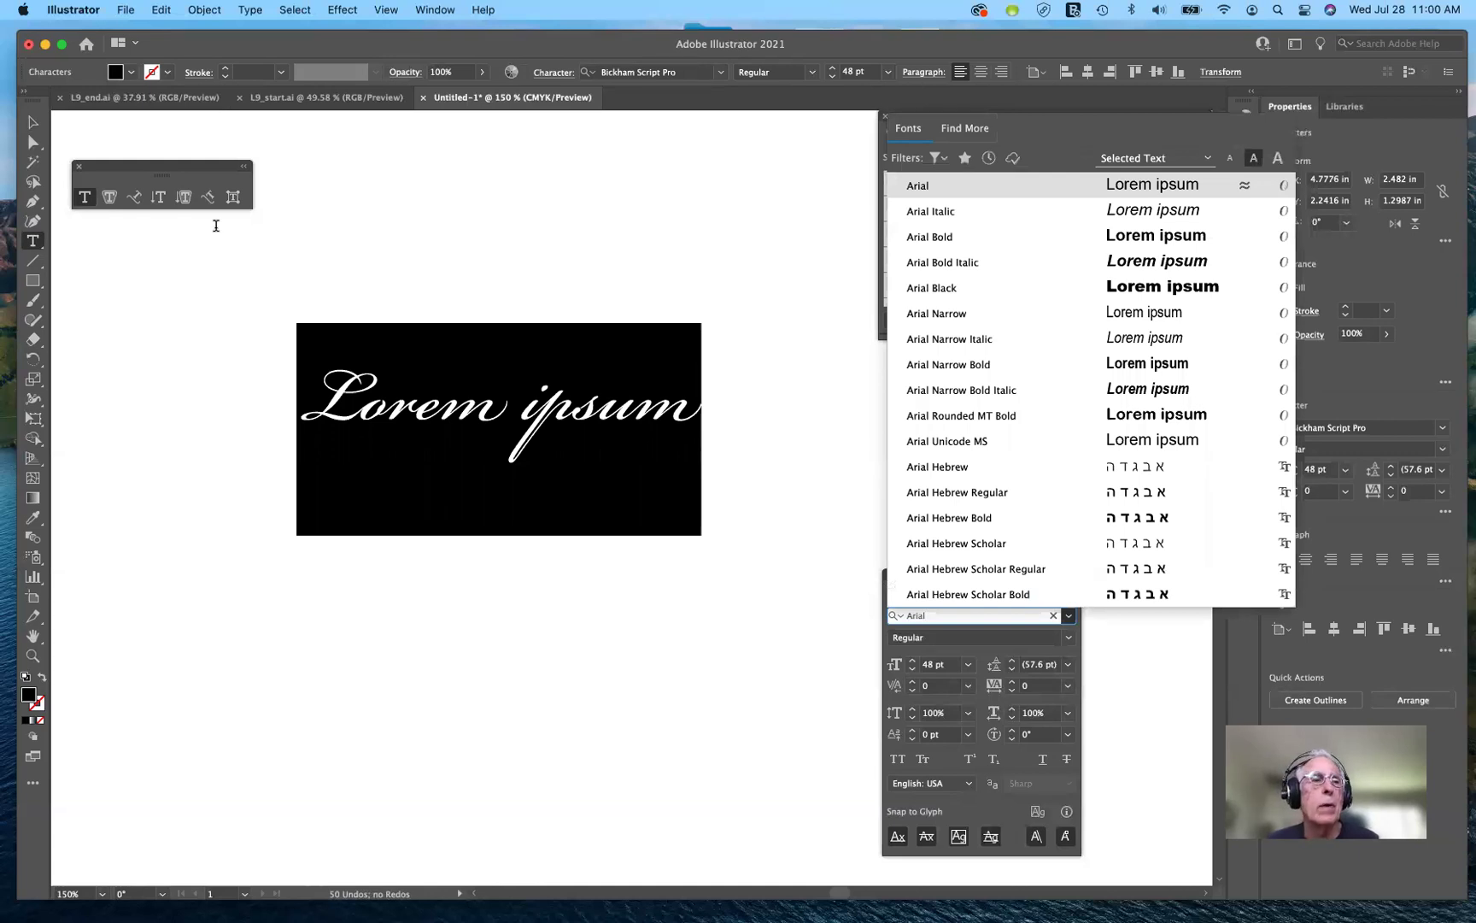
pyautogui.press('Down')
pyautogui.press('Down')
pyautogui.press('Down')
pyautogui.press('Down')
pyautogui.press('Down')
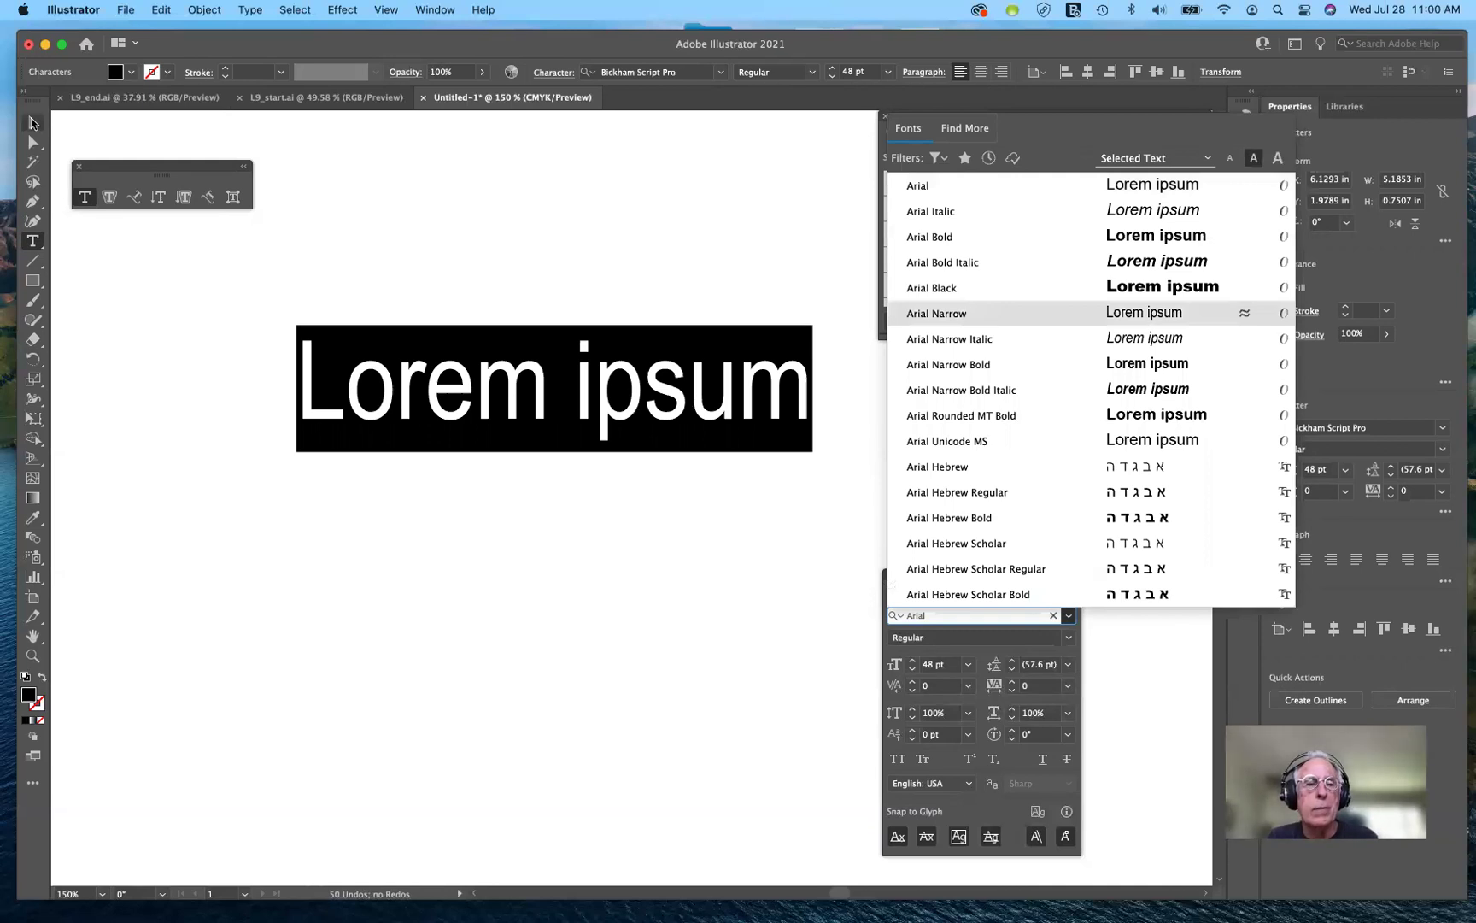
pyautogui.write('k')
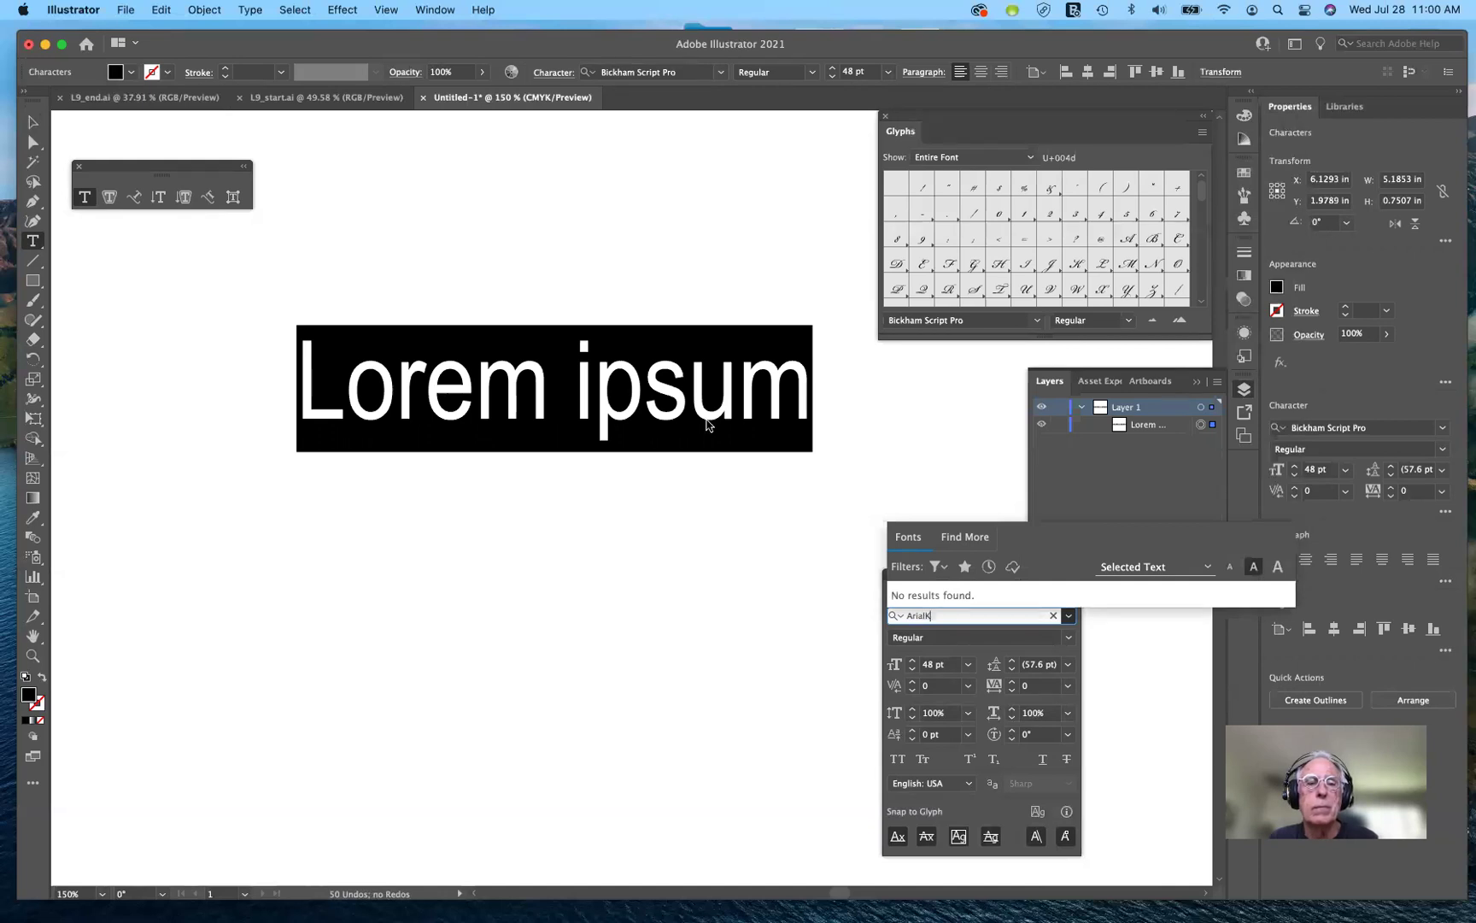
pyautogui.click(744, 411)
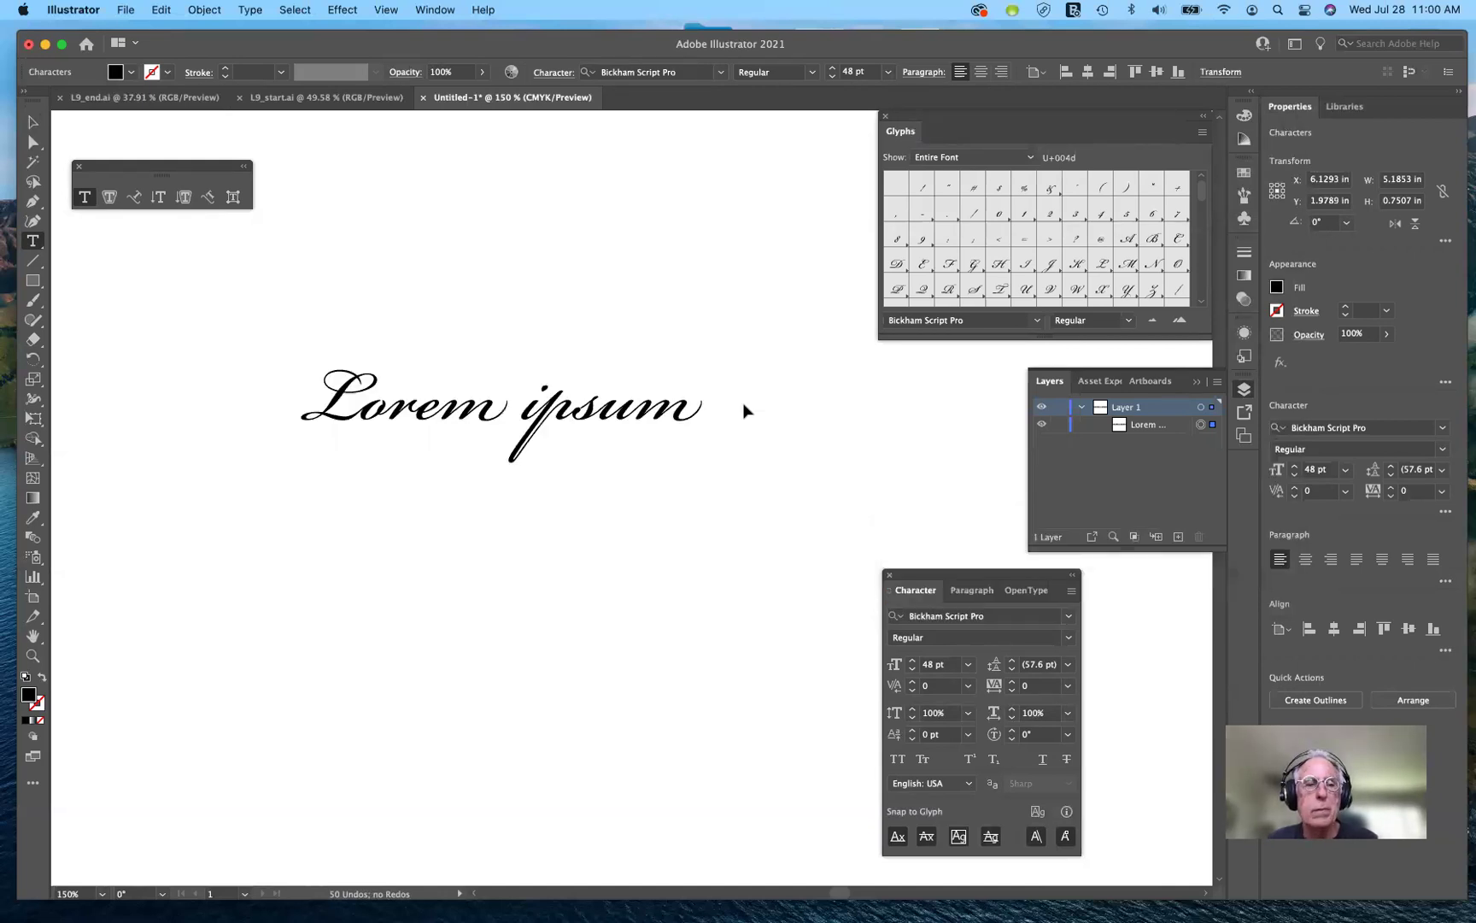
pyautogui.press('Escape')
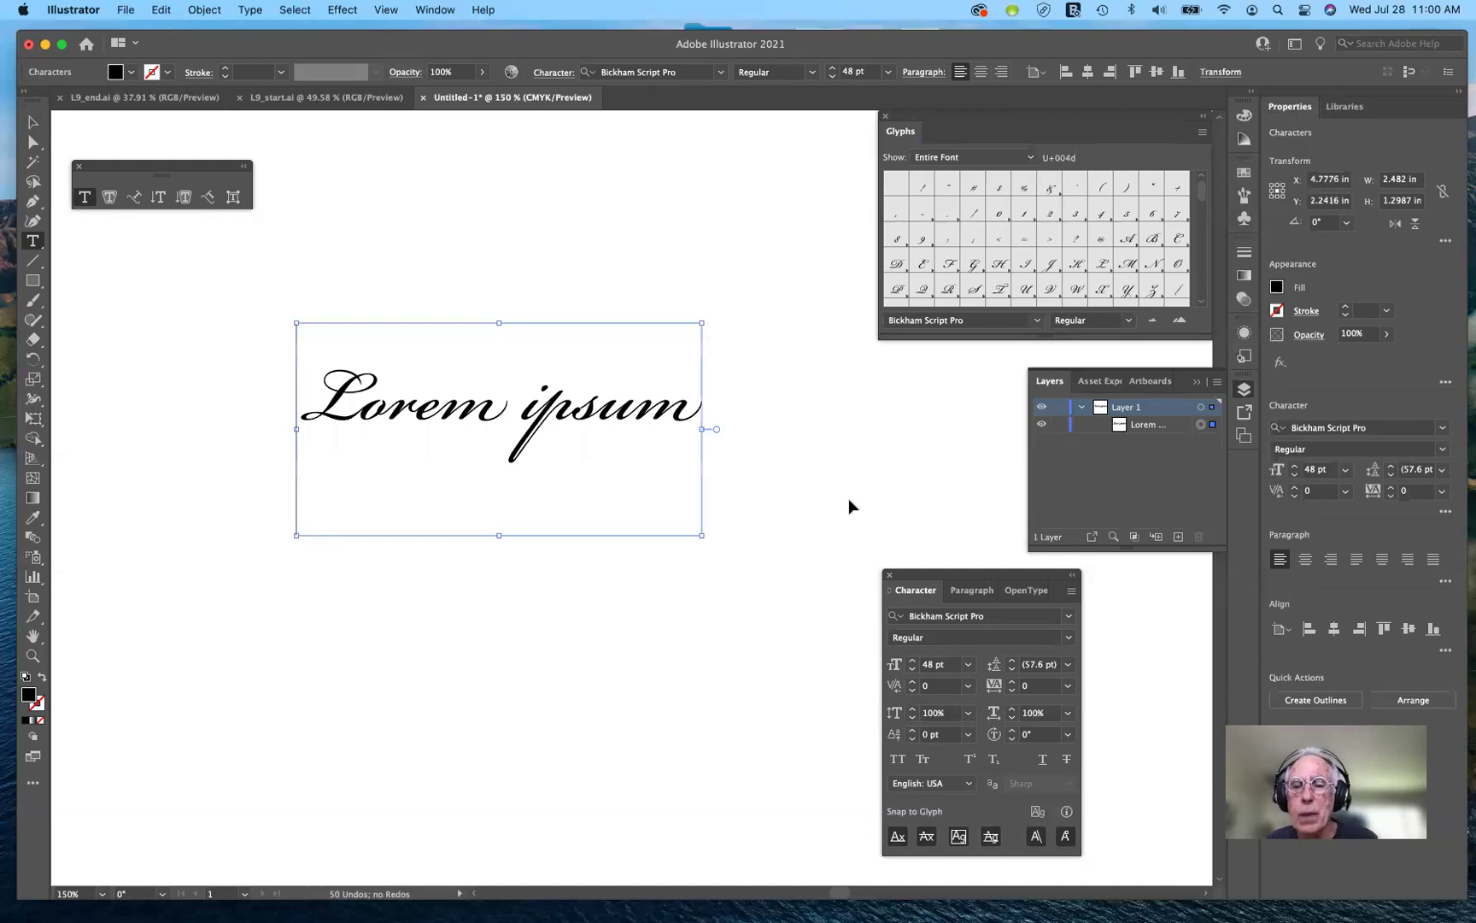
pyautogui.press('BackSpace')
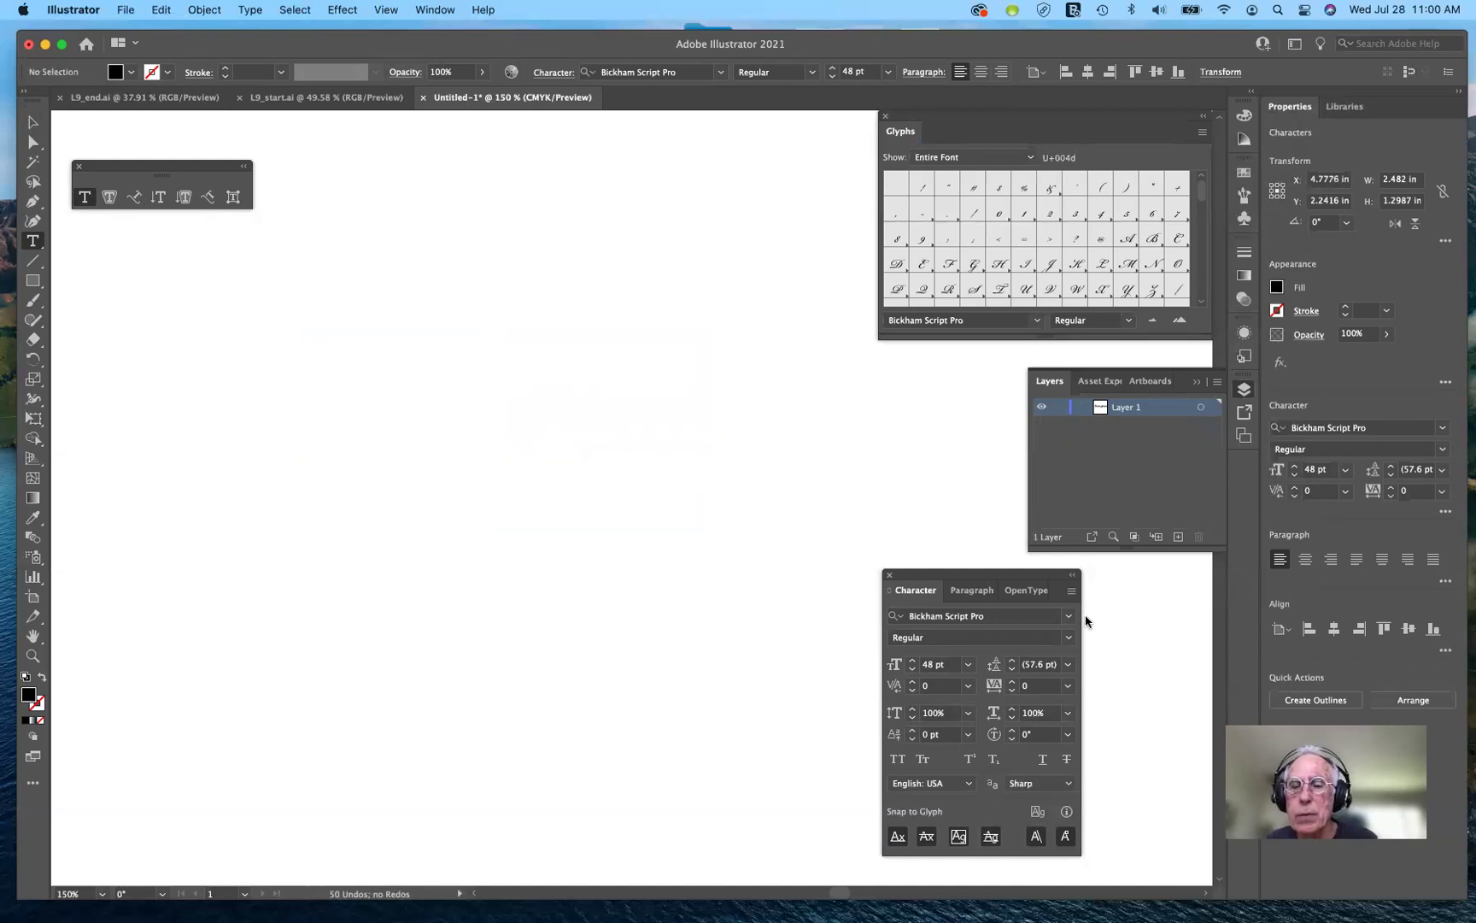
pyautogui.press('super+z')
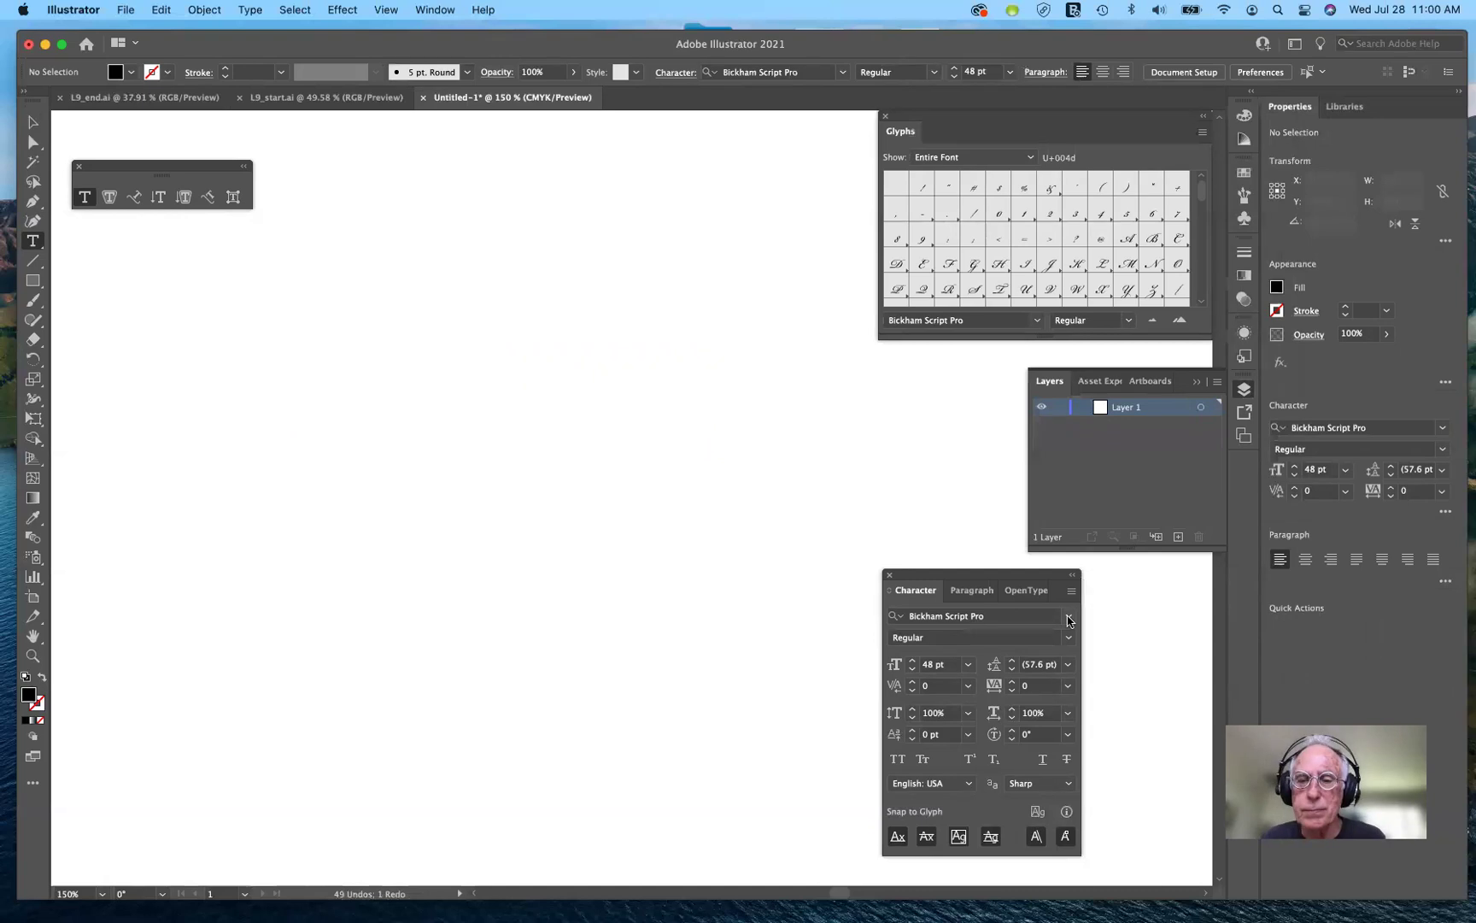
pyautogui.click(1069, 618)
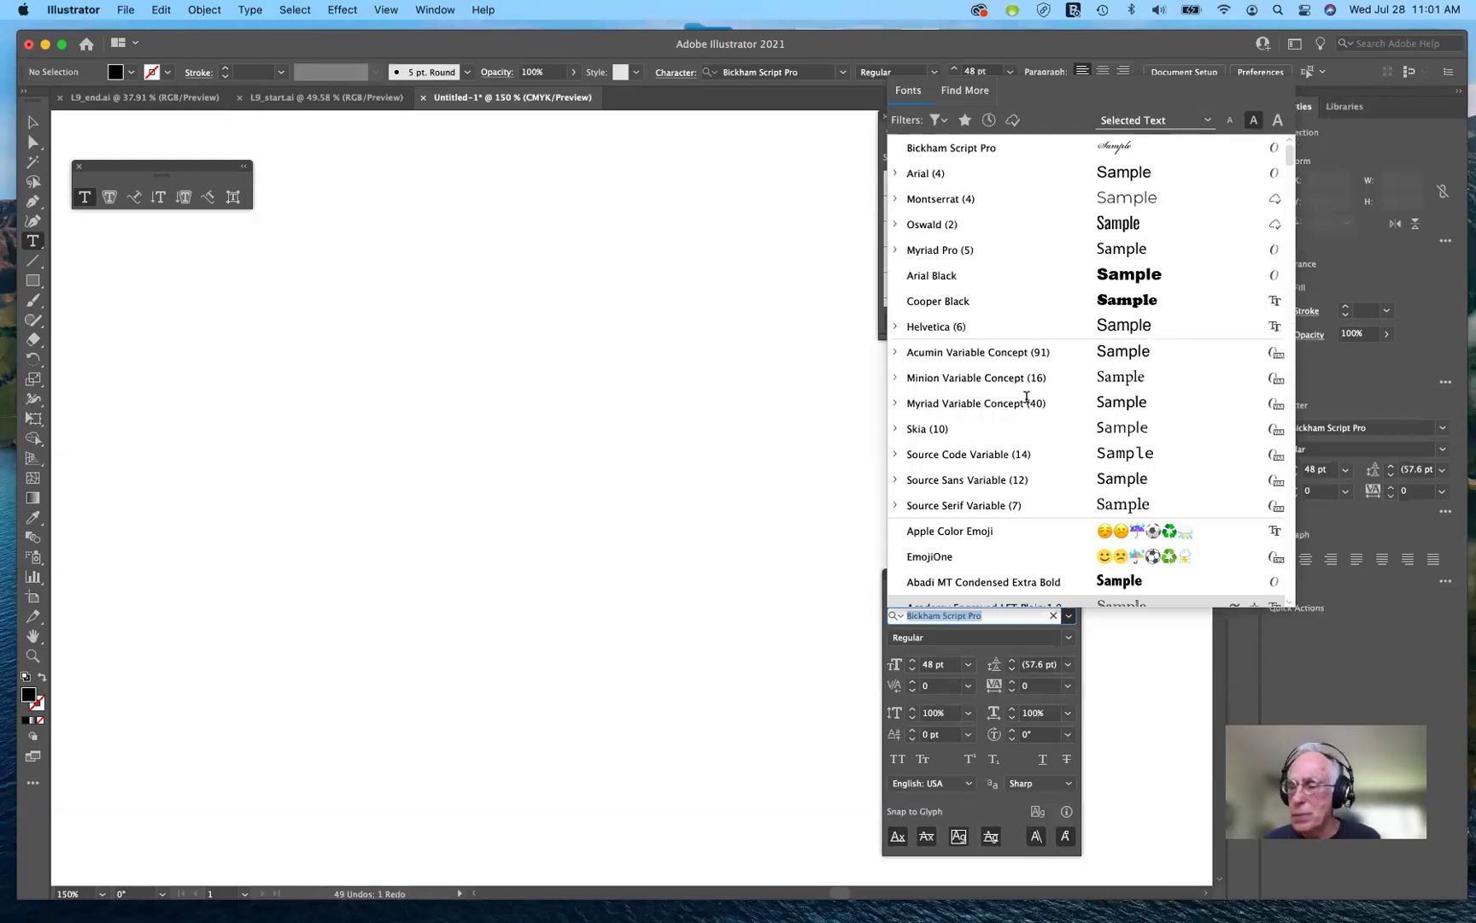
# - Change the Lorem ipsum placeholder's font to Arial Regular and select the whole text object
pyautogui.press('Escape')
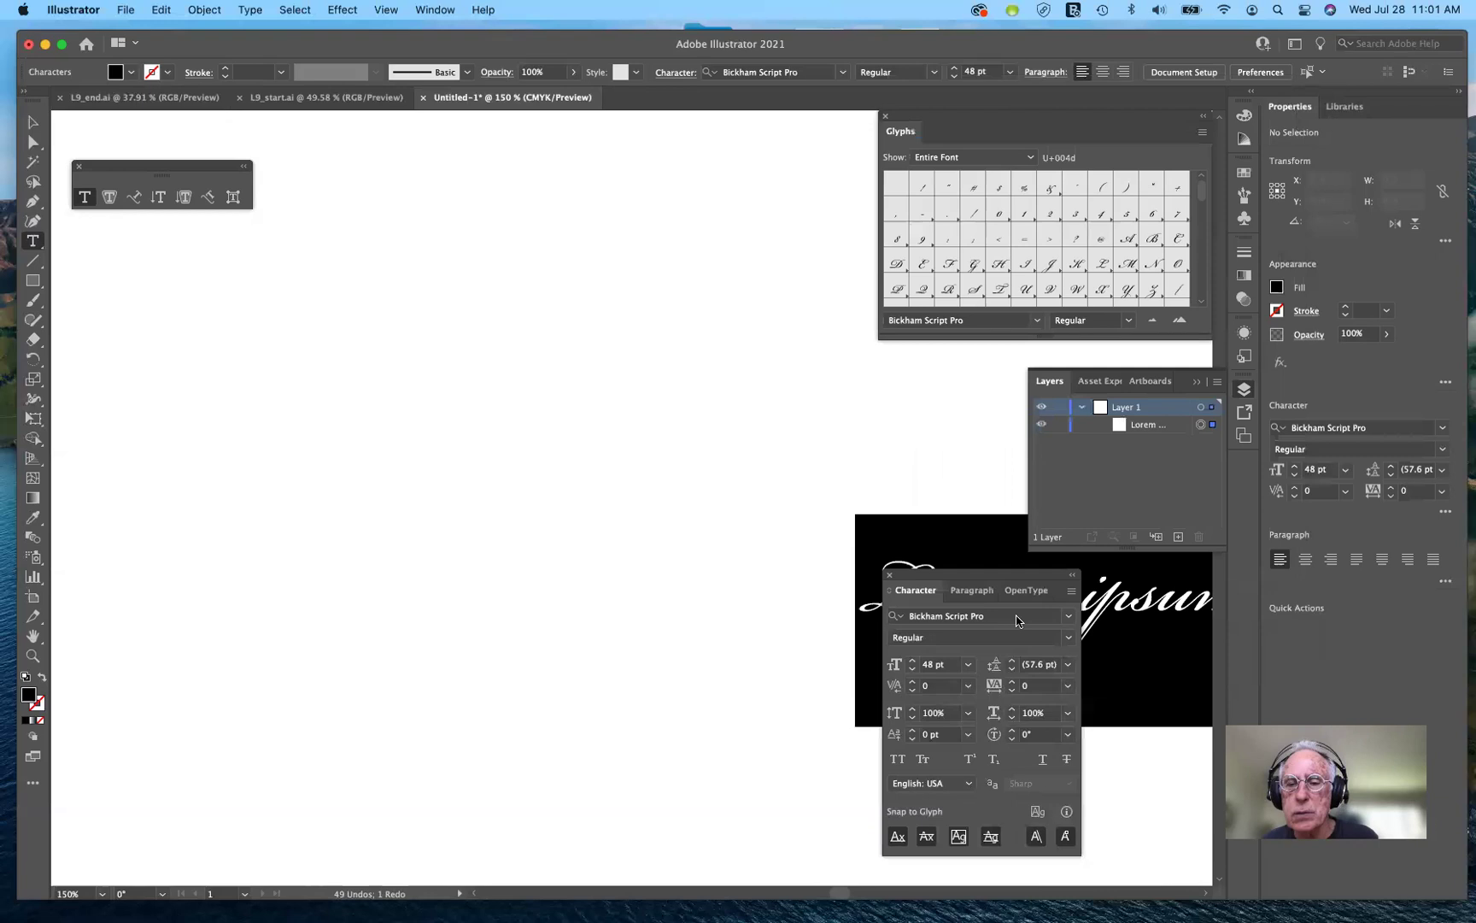
pyautogui.click(1070, 619)
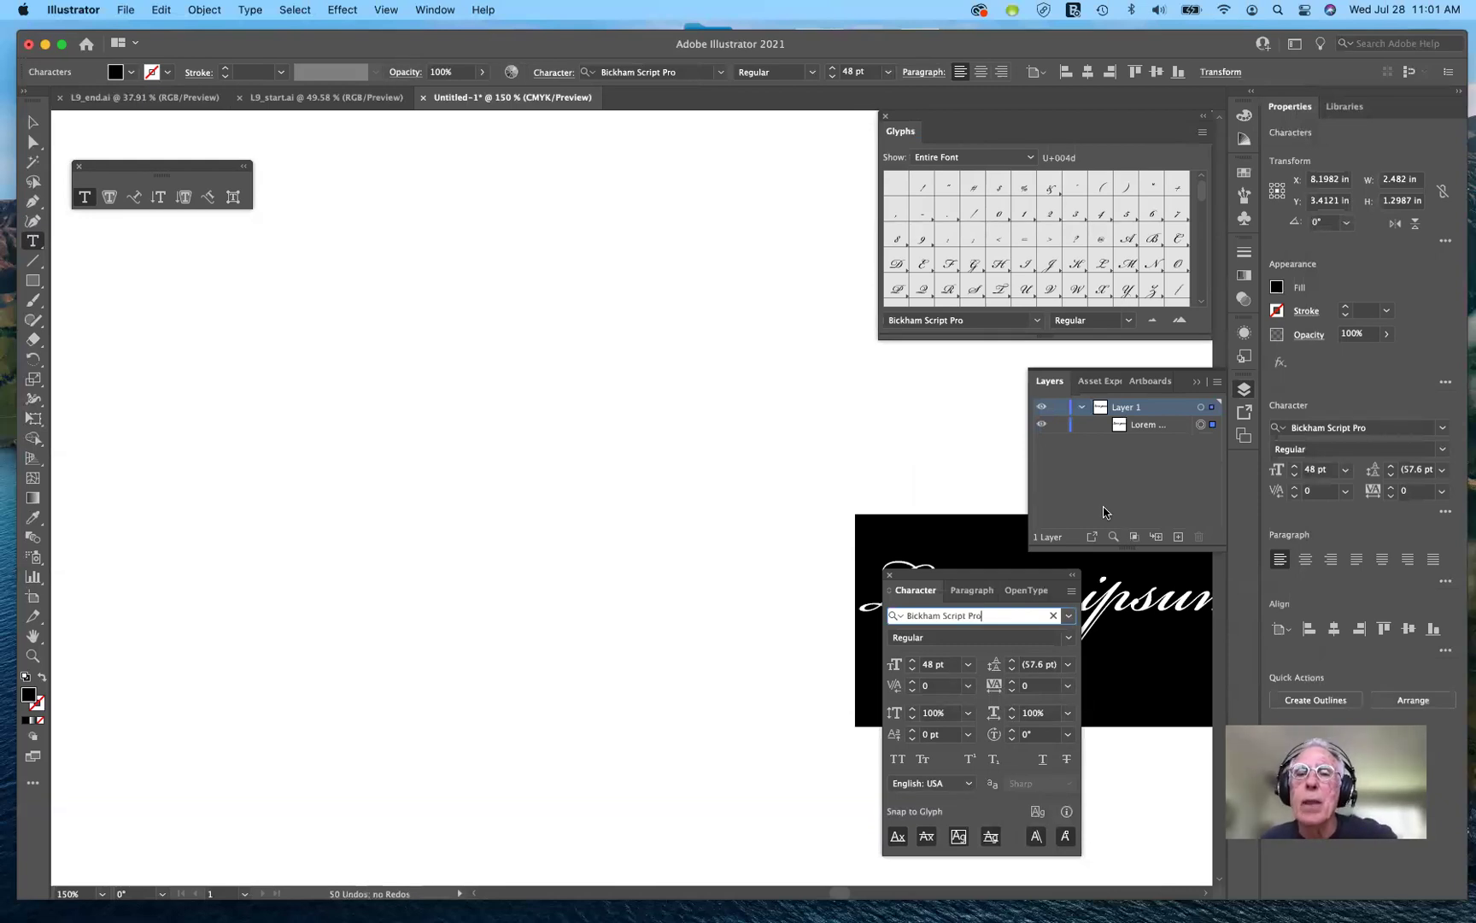
pyautogui.press('Down')
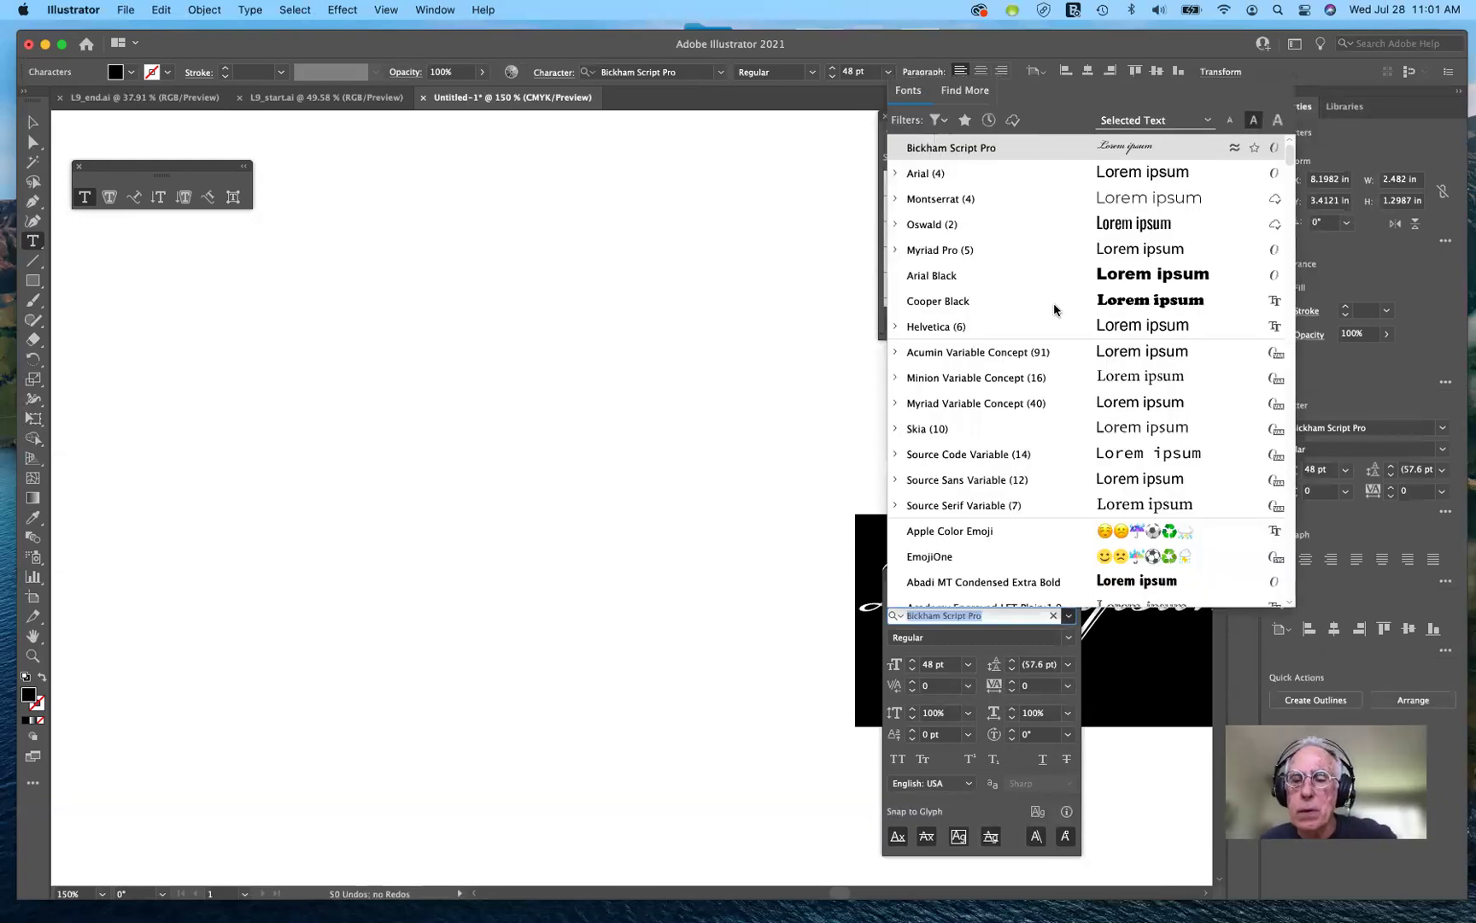
pyautogui.click(1071, 617)
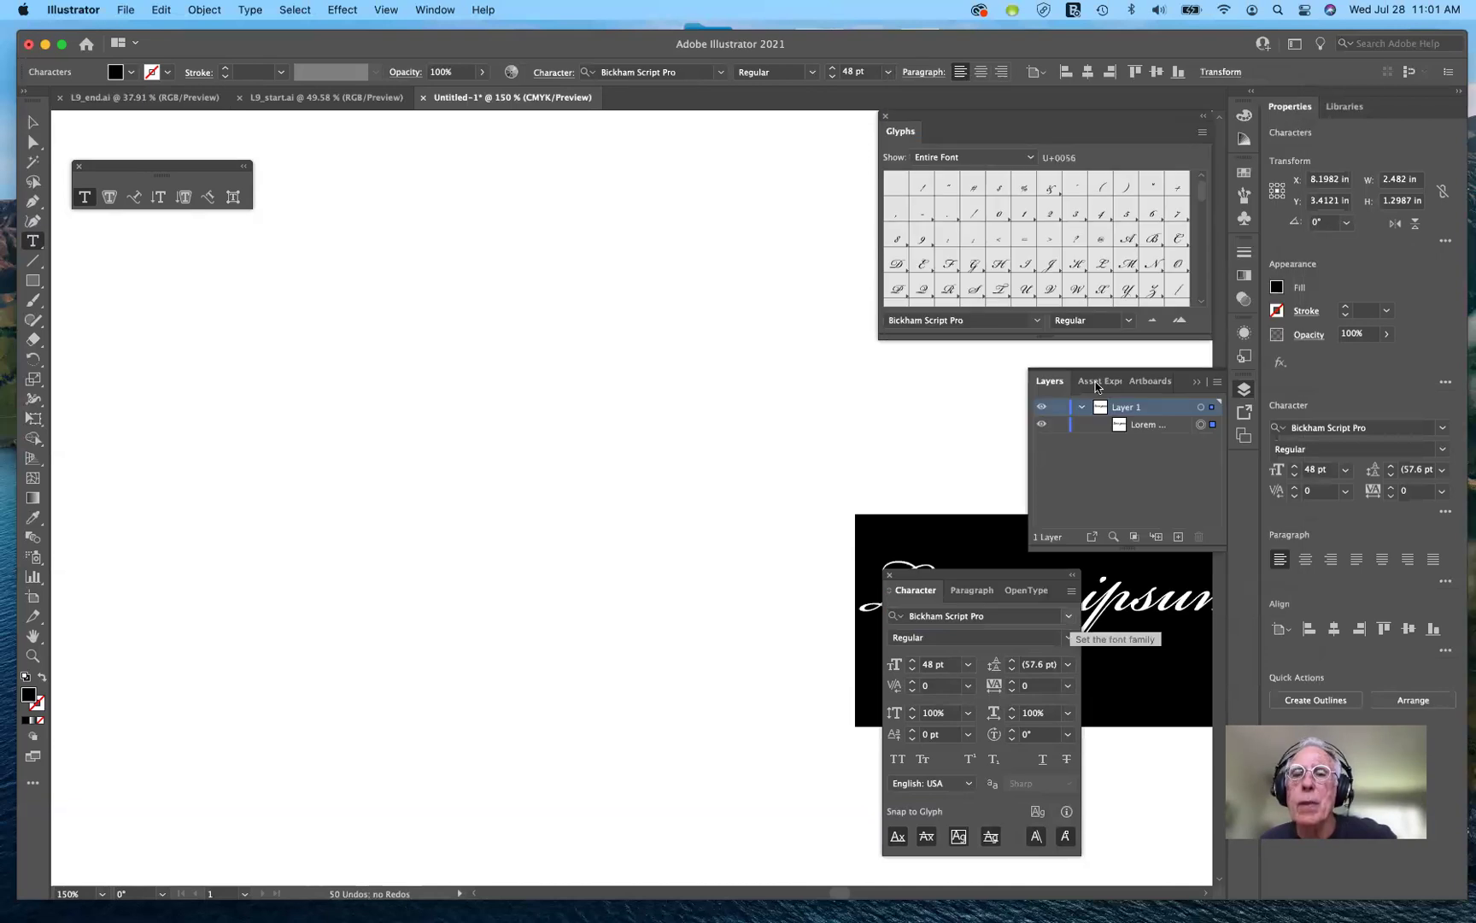
pyautogui.click(1069, 616)
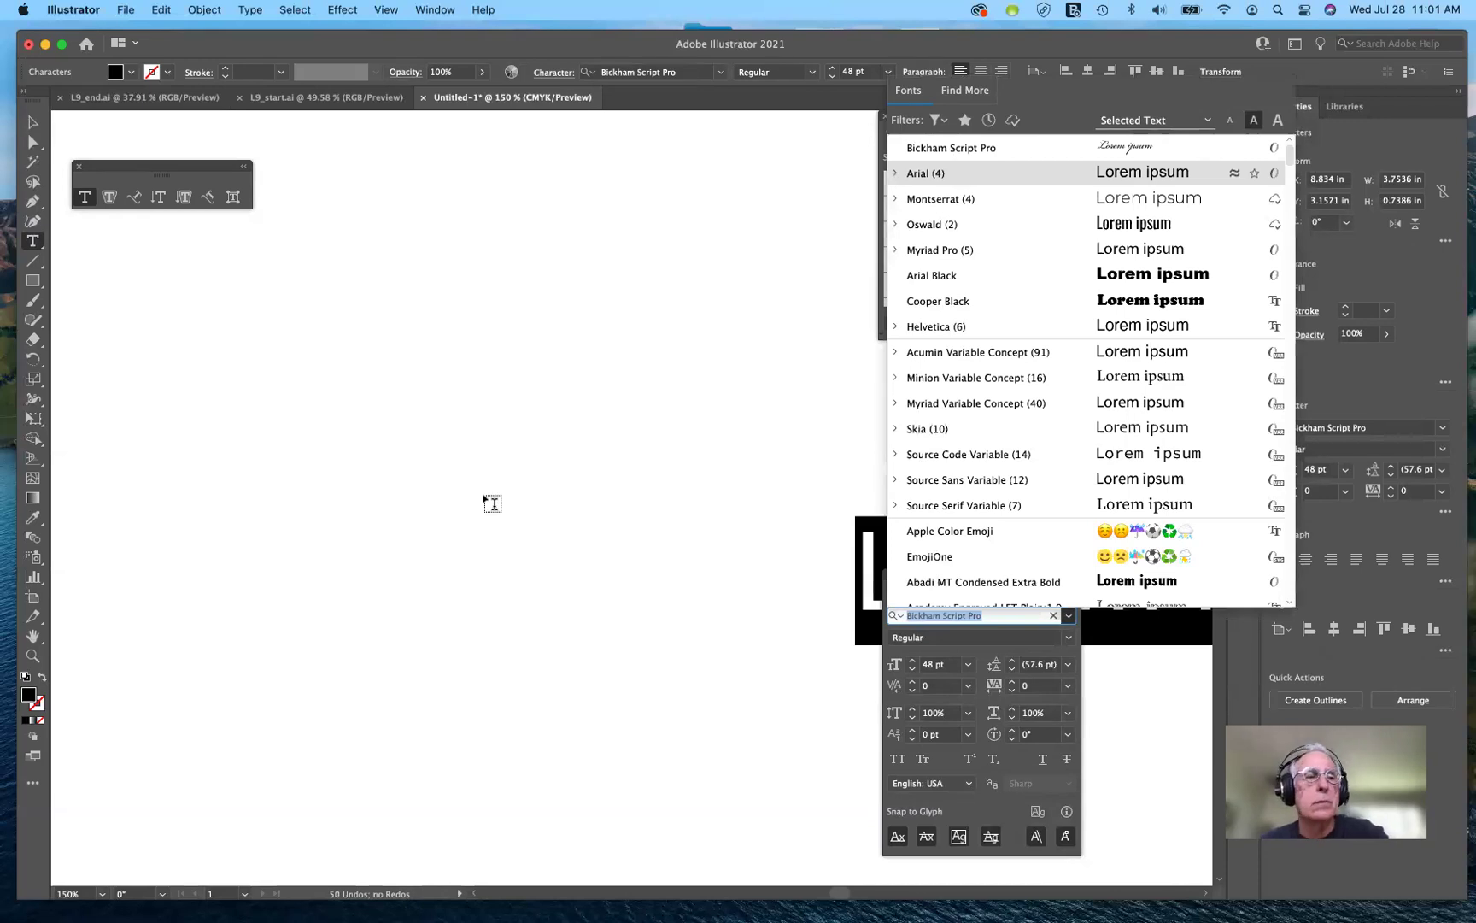
pyautogui.press('Return')
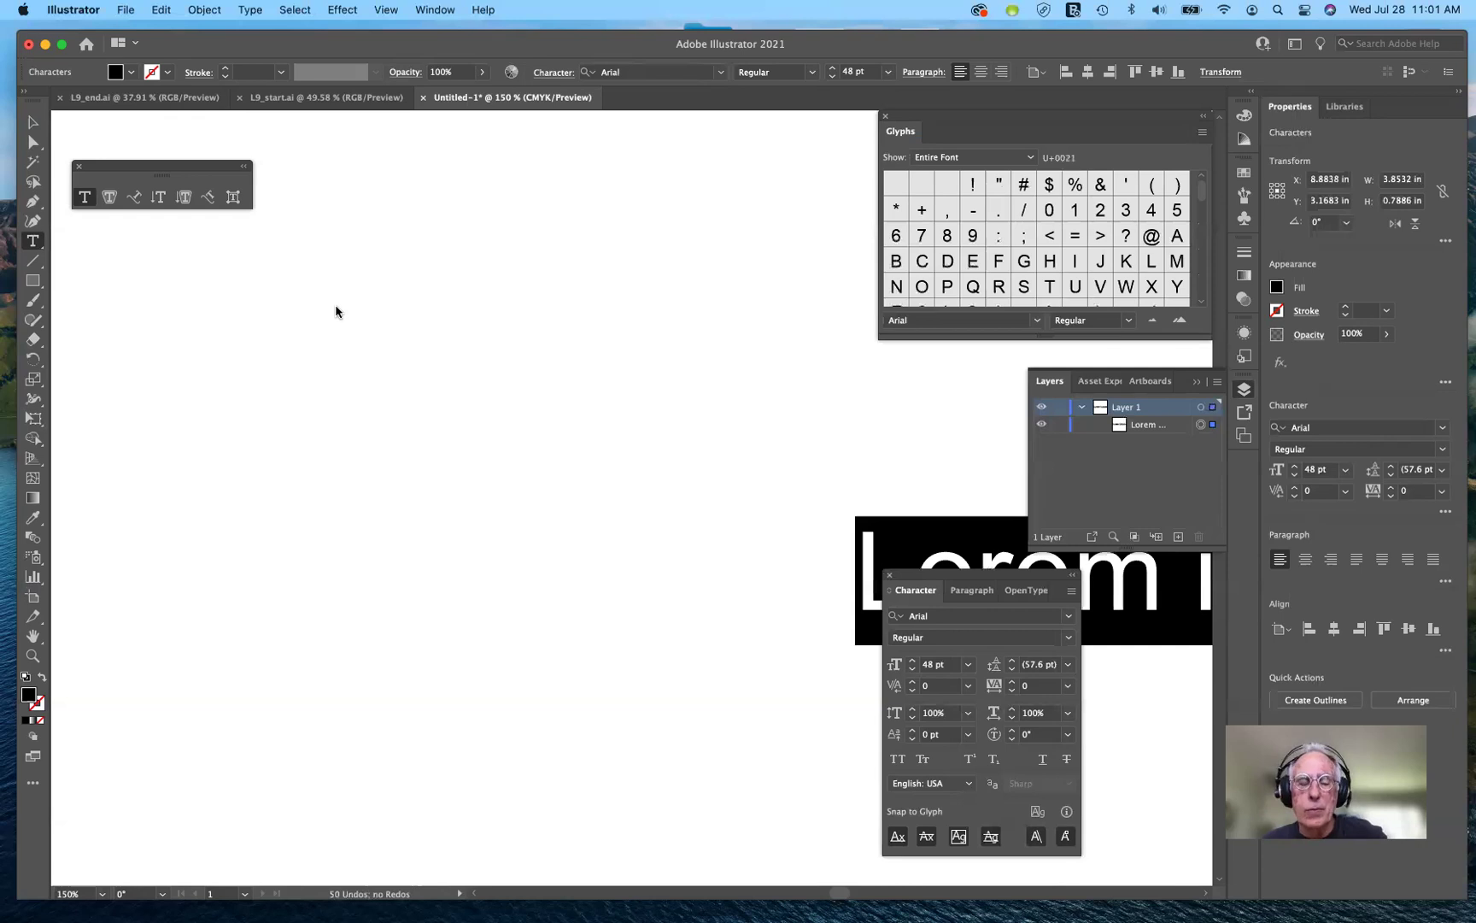
pyautogui.press('Escape')
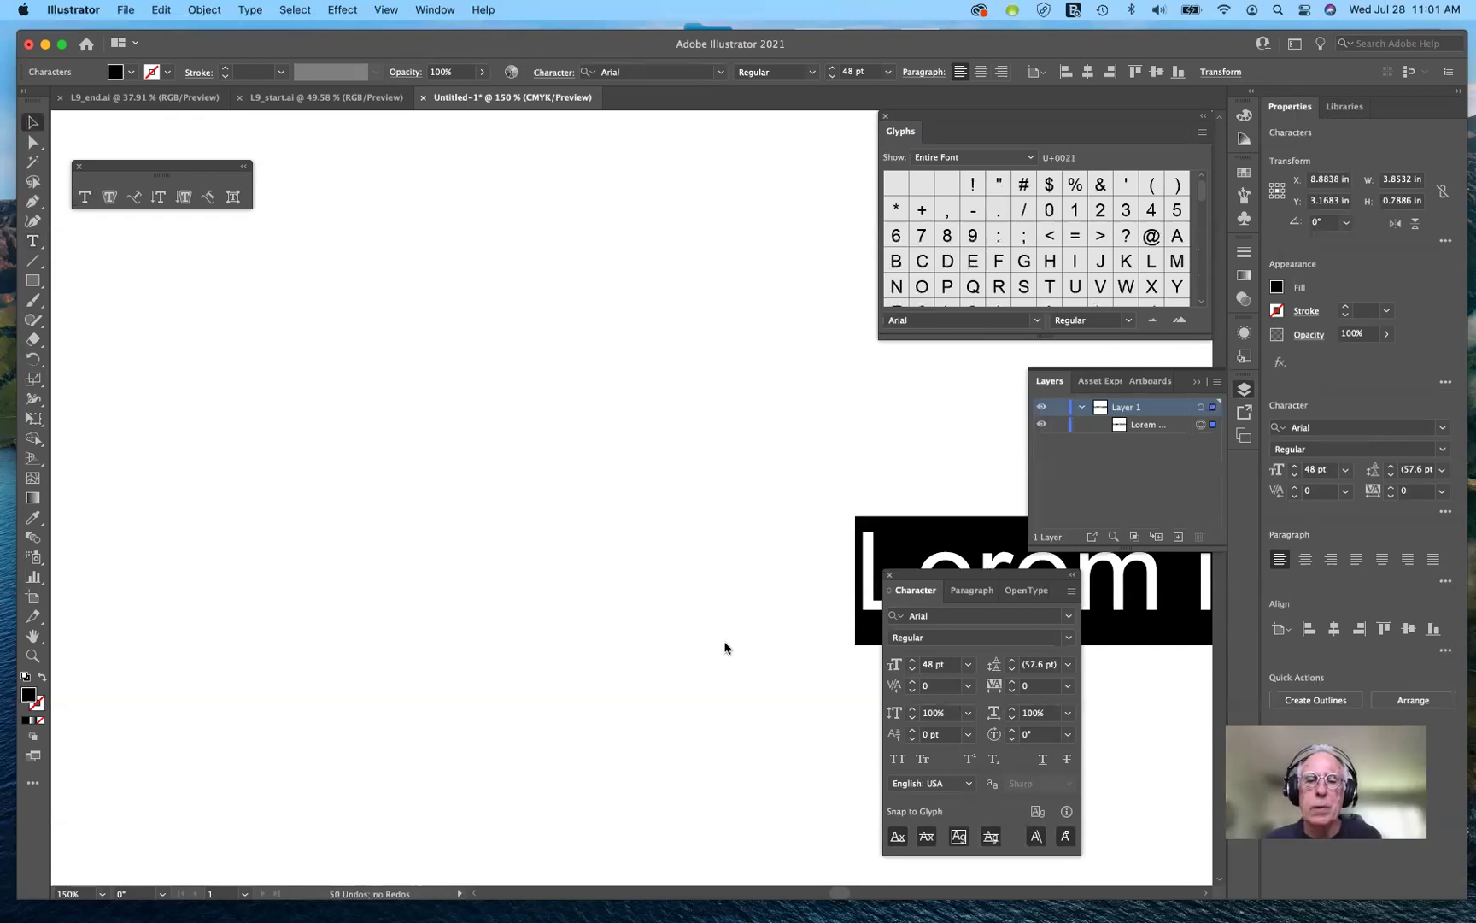
pyautogui.press('Escape')
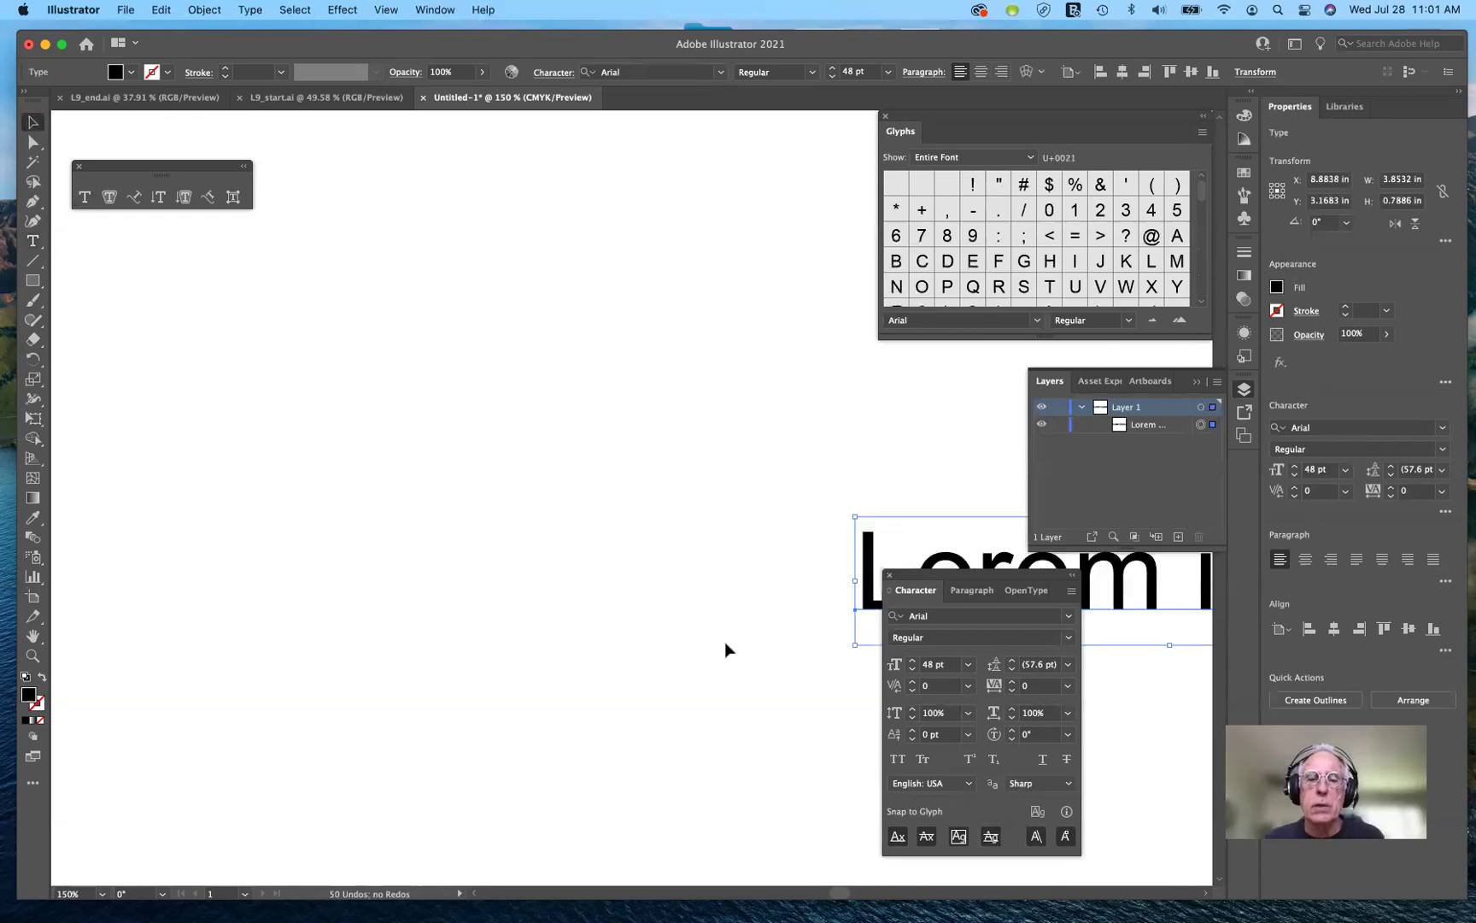
pyautogui.hscroll(10, 725, 641)
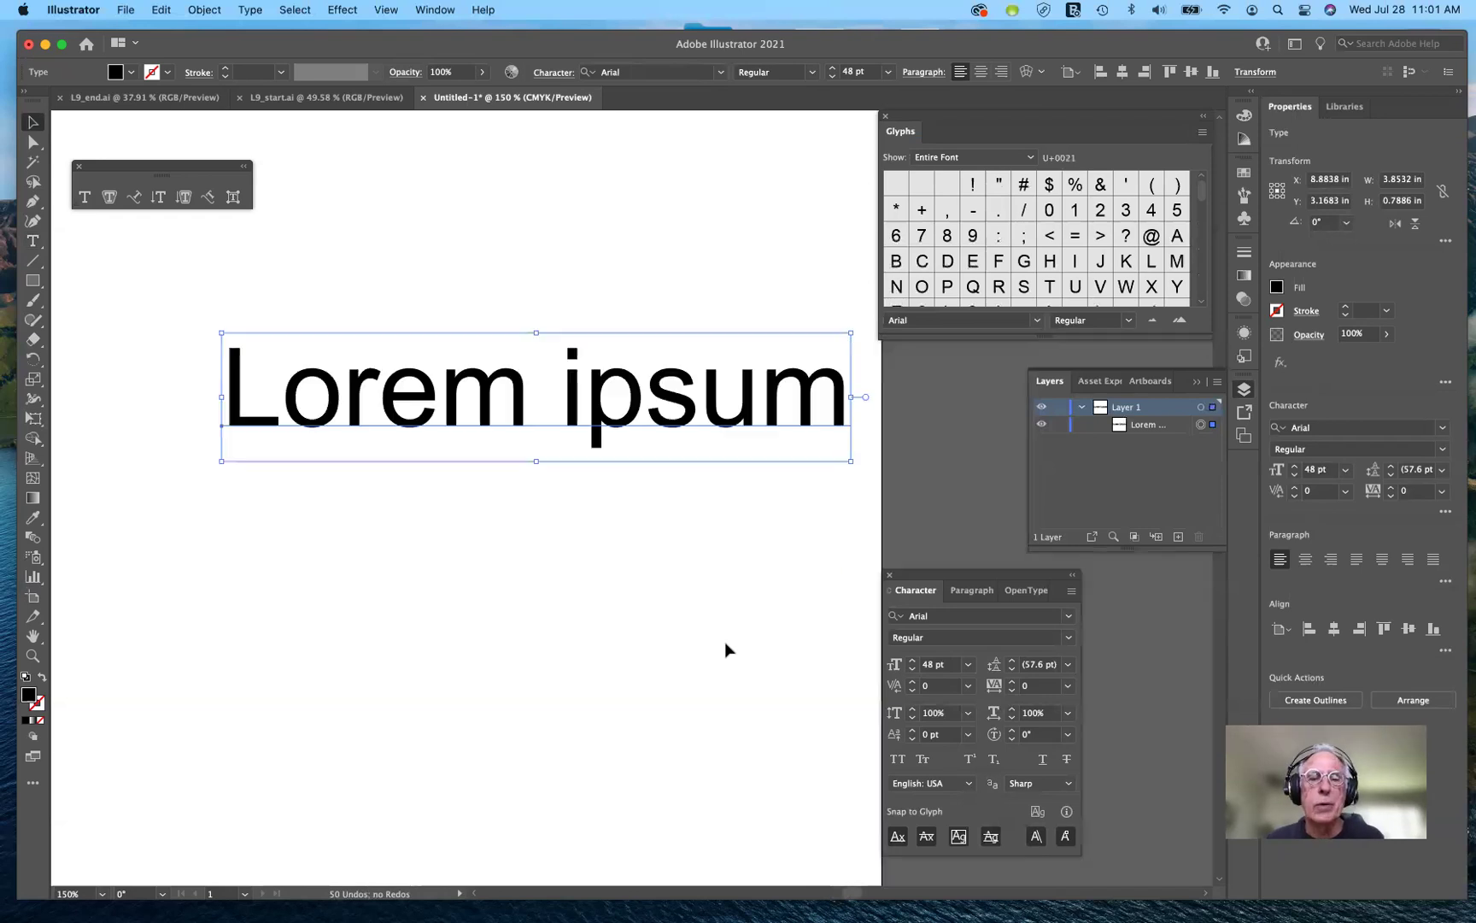
pyautogui.hscroll(2, 725, 642)
pyautogui.scroll(2, 724, 642)
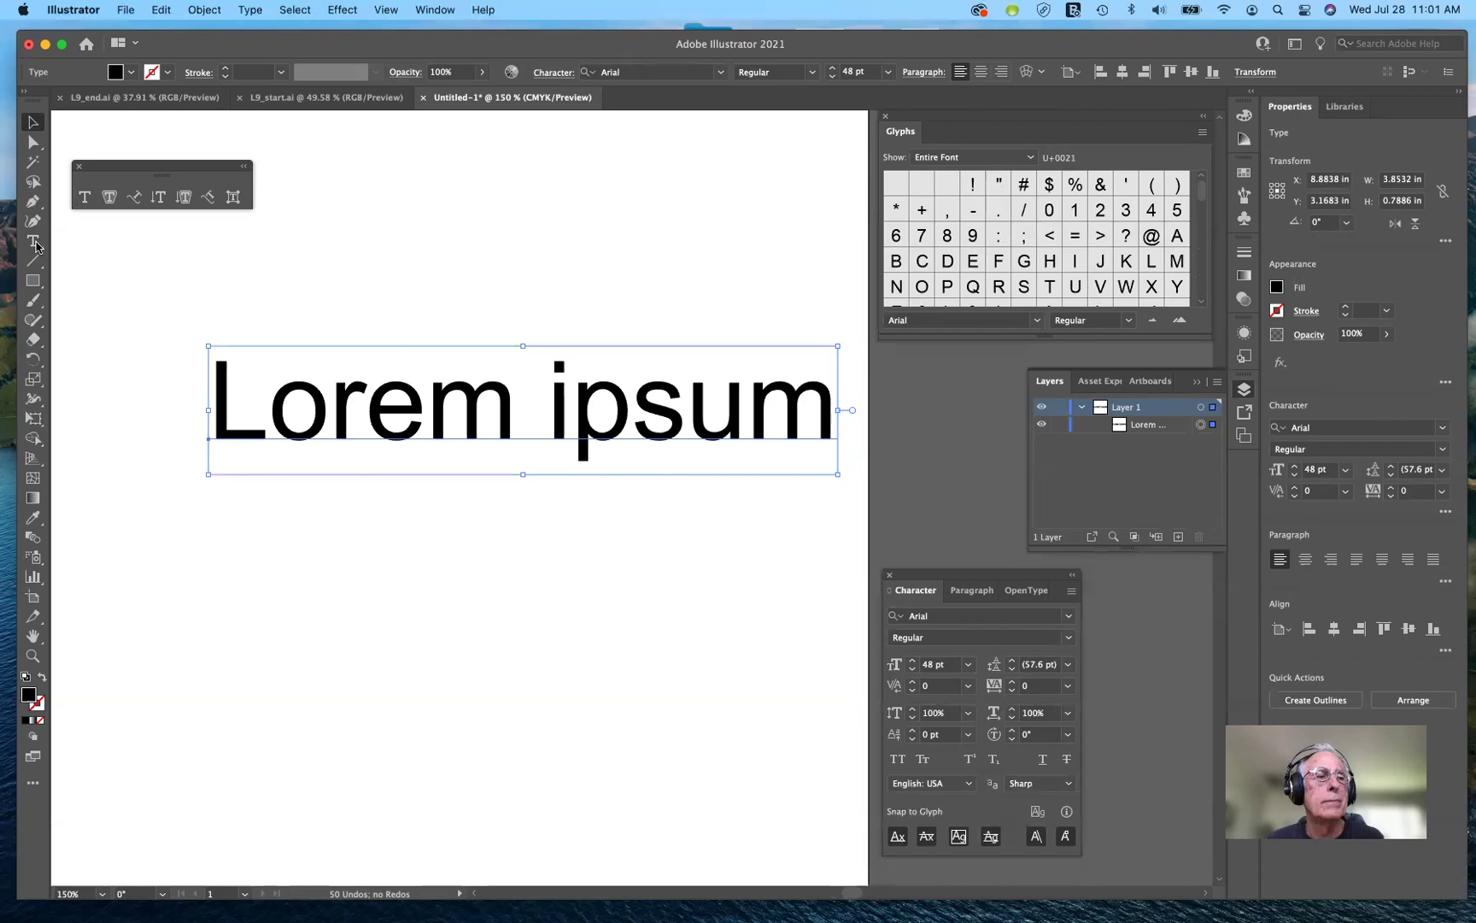
pyautogui.click(34, 244)
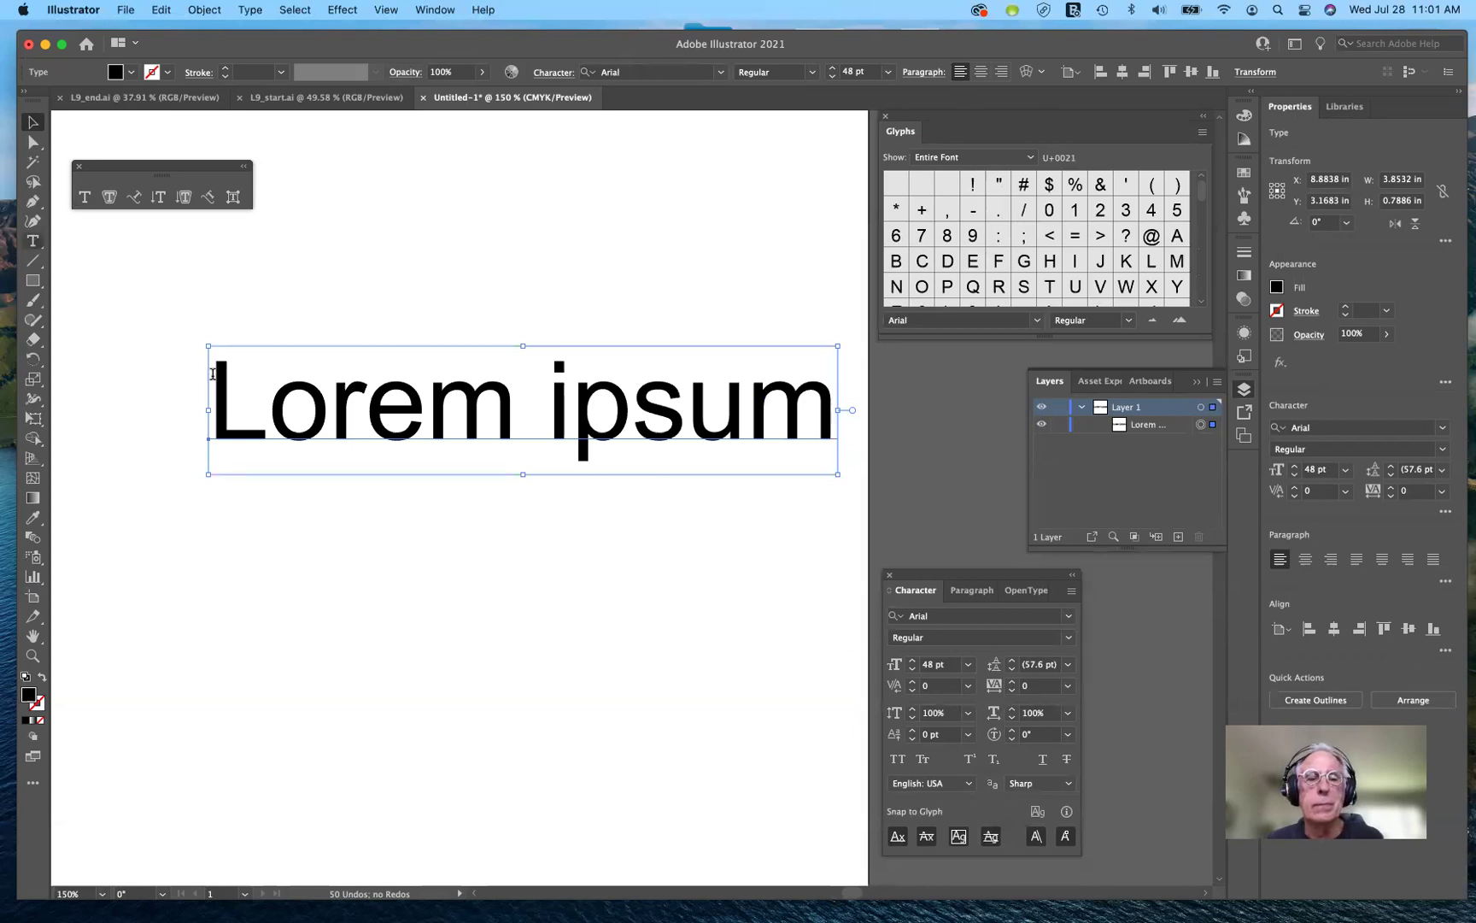
pyautogui.click(213, 374)
pyautogui.moveTo(757, 411); pyautogui.dragTo(844, 403)
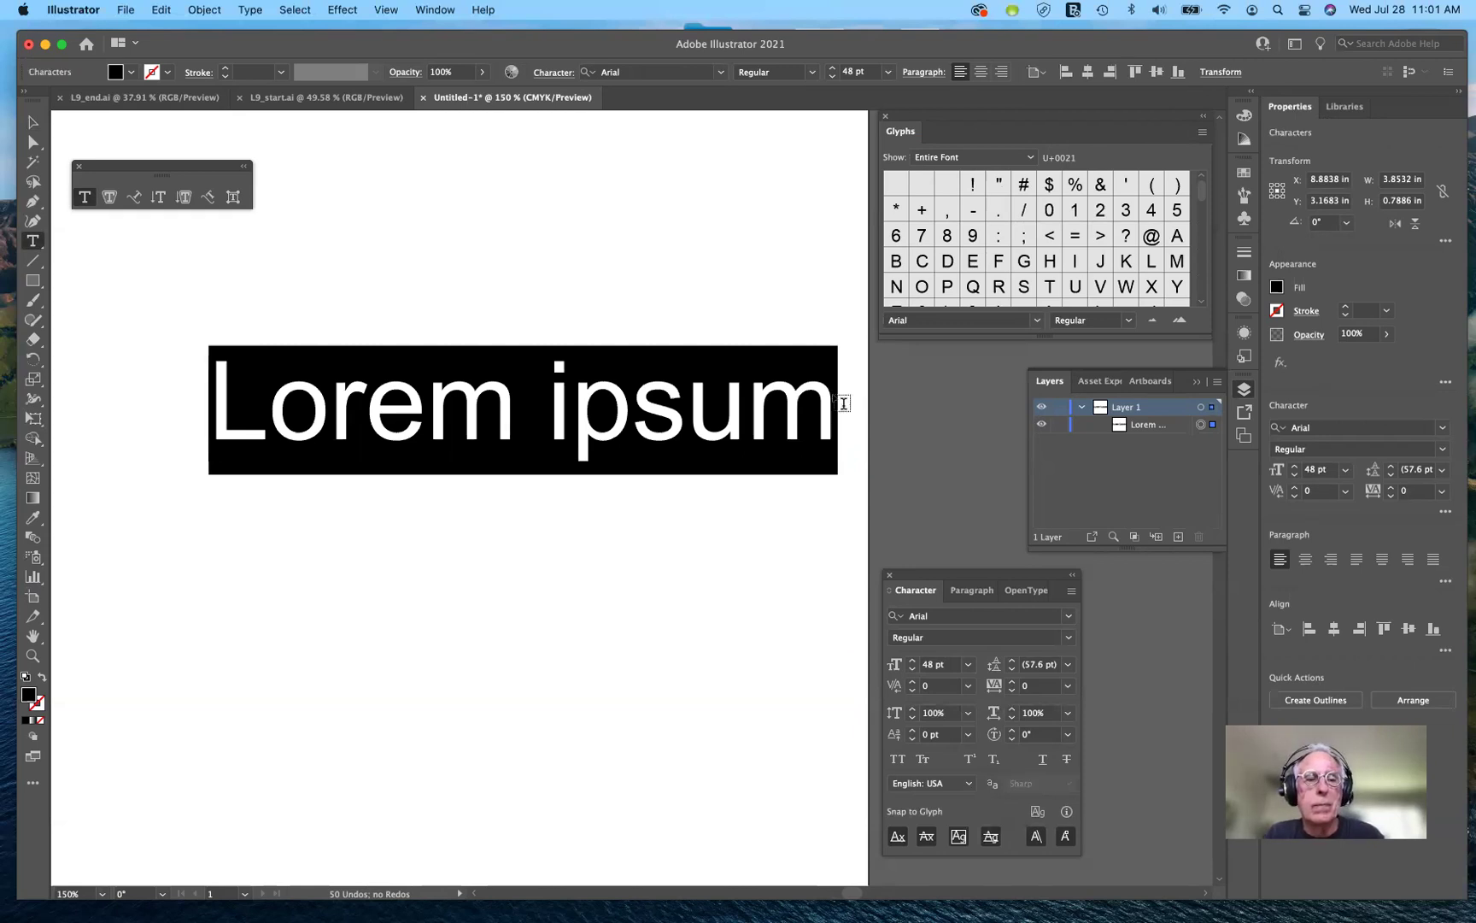
pyautogui.write('Kirk Miller')
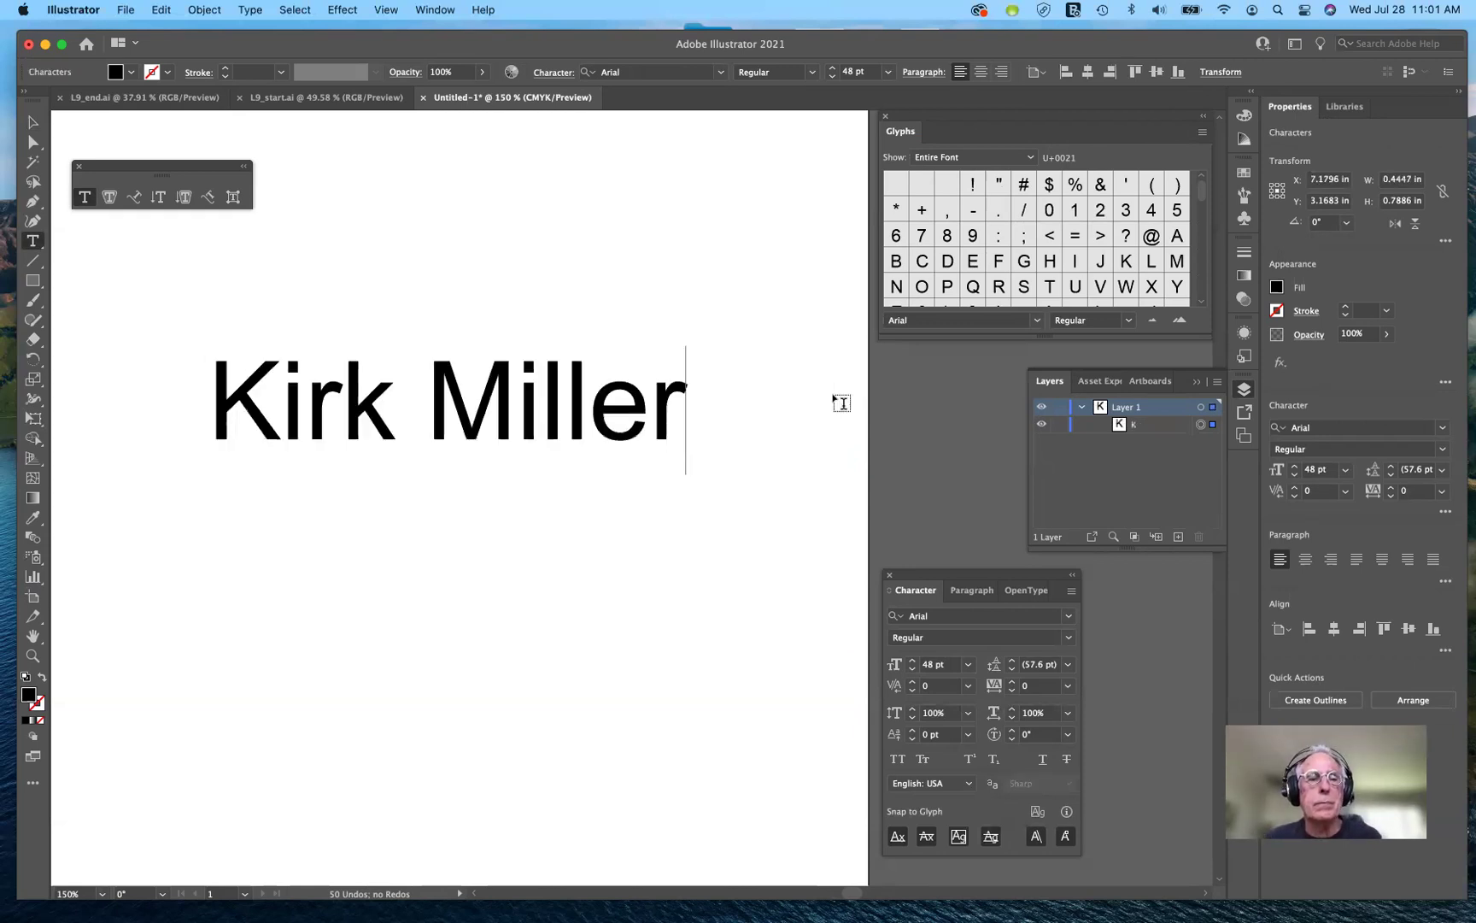
pyautogui.hscroll(-2, 842, 402)
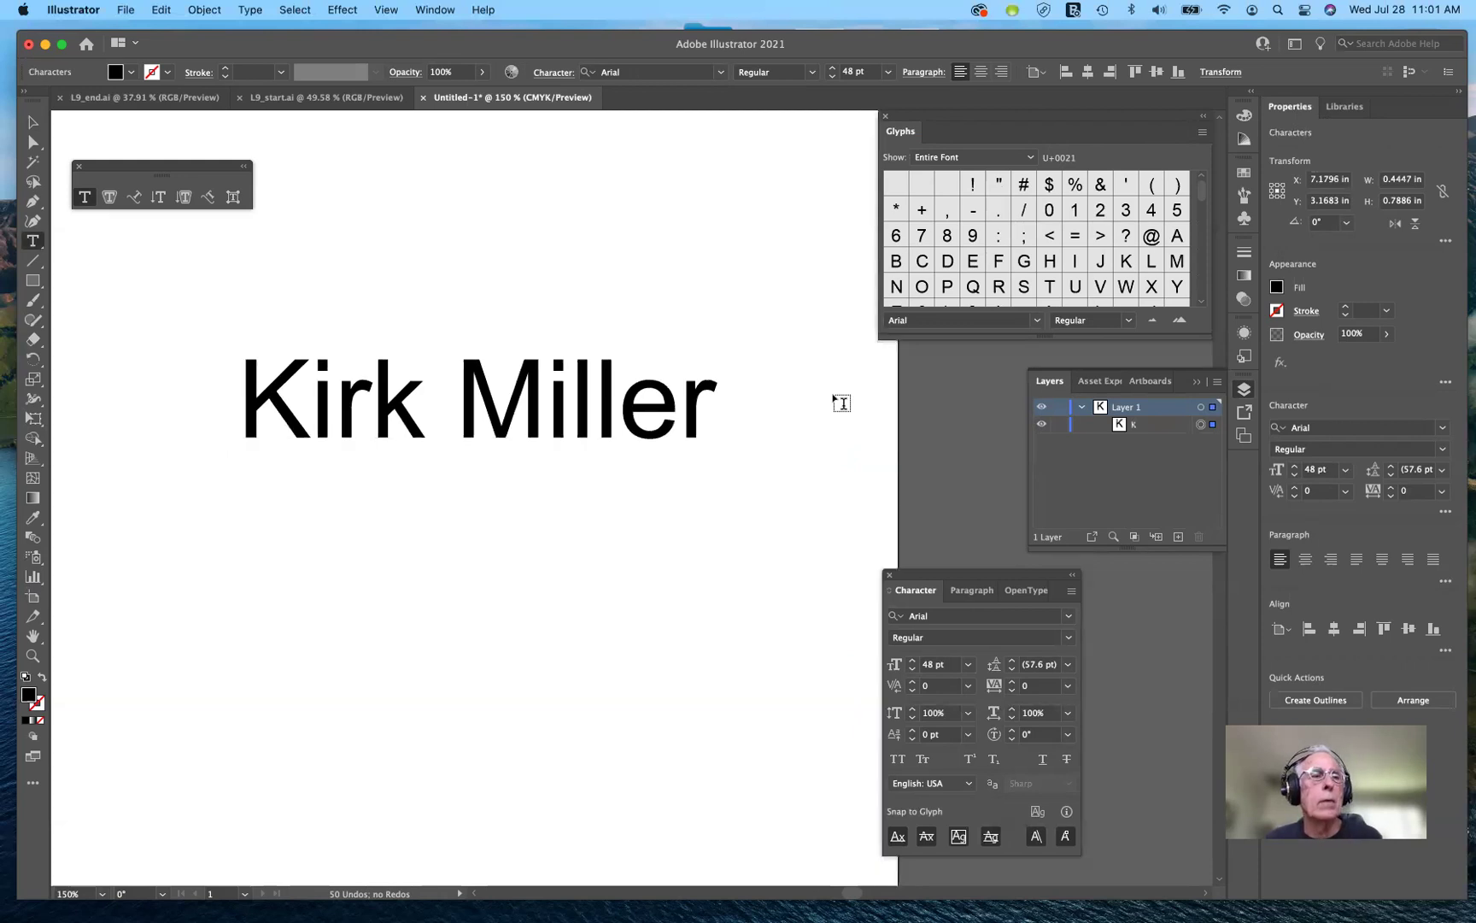
pyautogui.hscroll(-10, 842, 403)
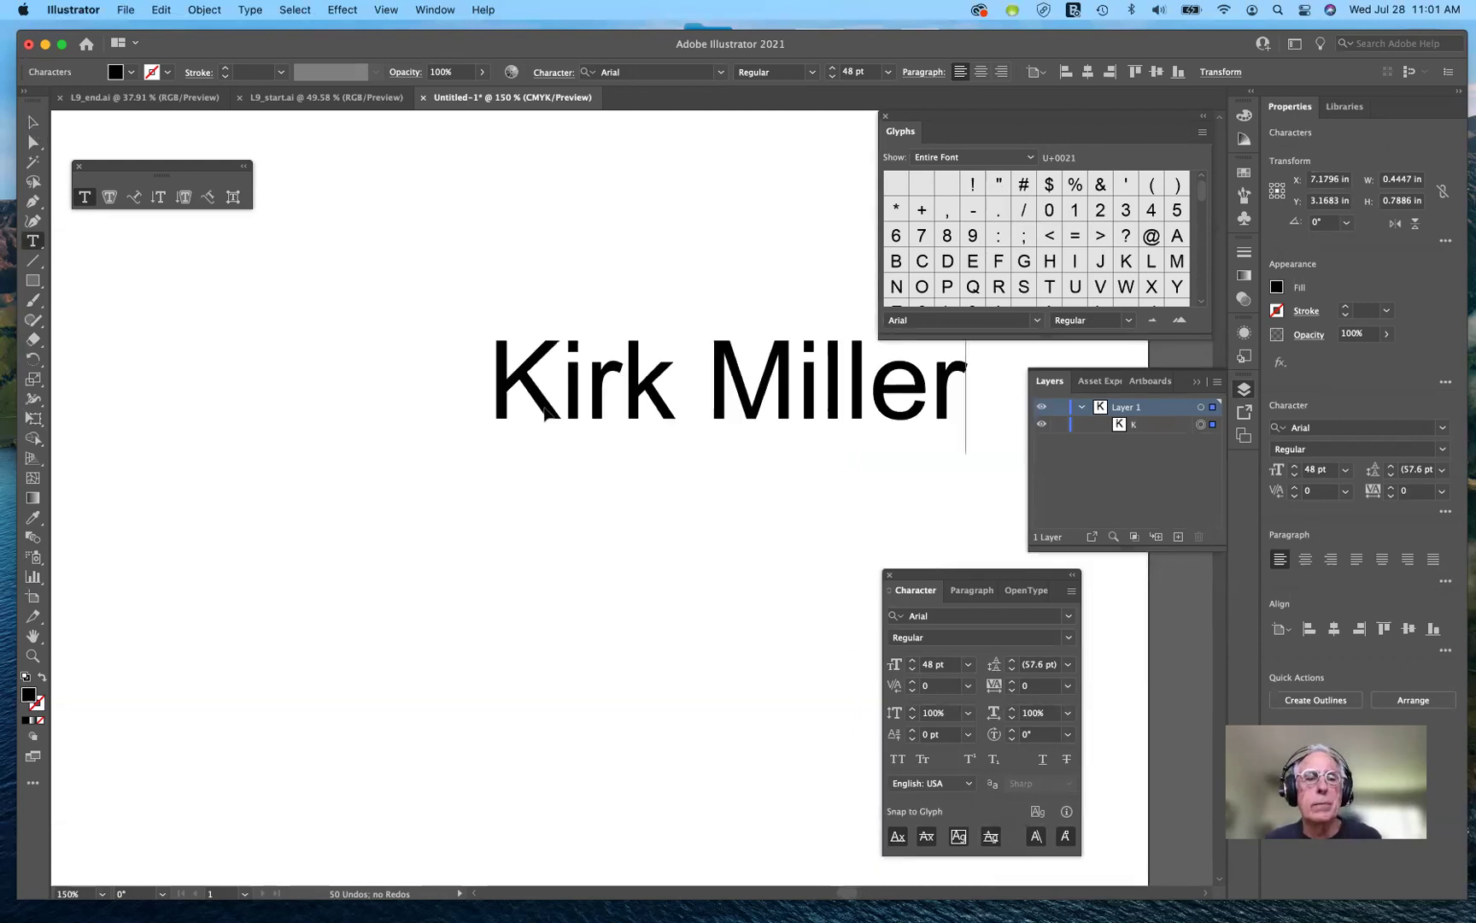
pyautogui.press('Escape')
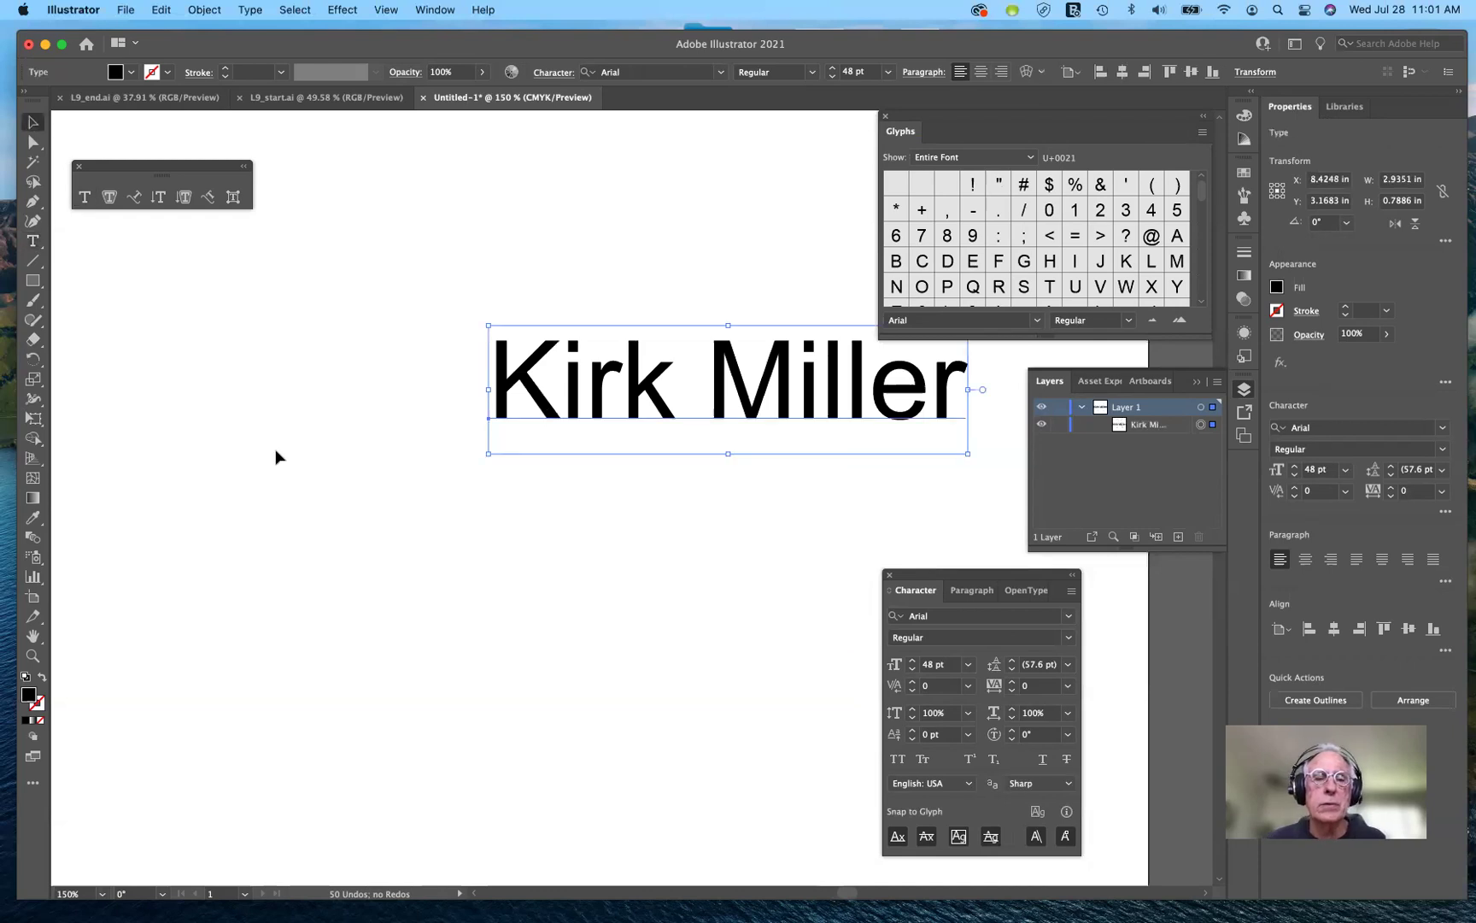
pyautogui.moveTo(547, 444); pyautogui.dragTo(335, 669)
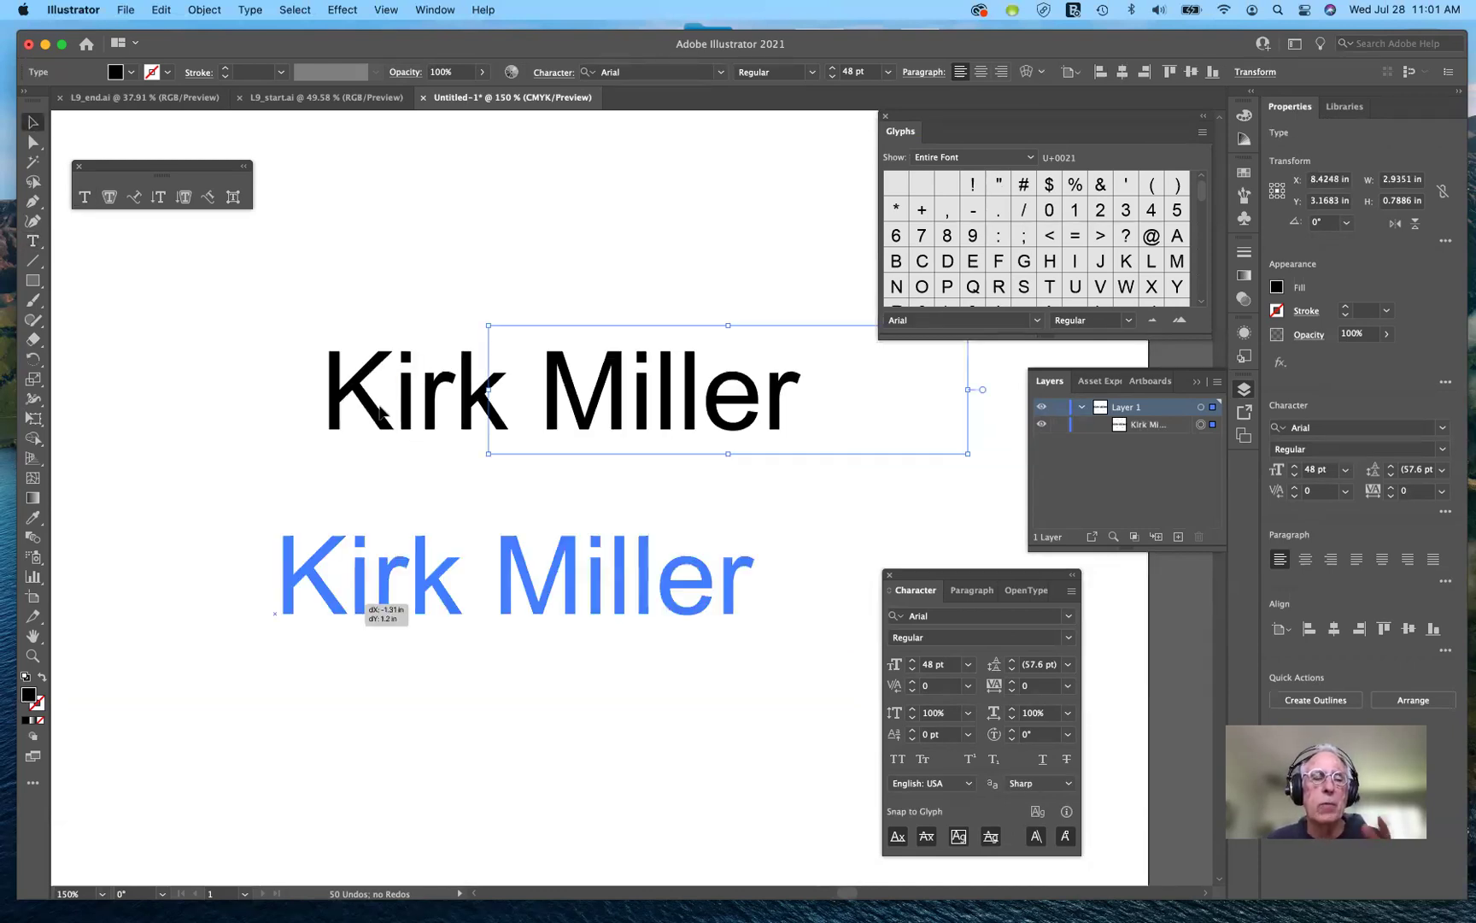
pyautogui.moveTo(381, 413); pyautogui.dragTo(430, 544)
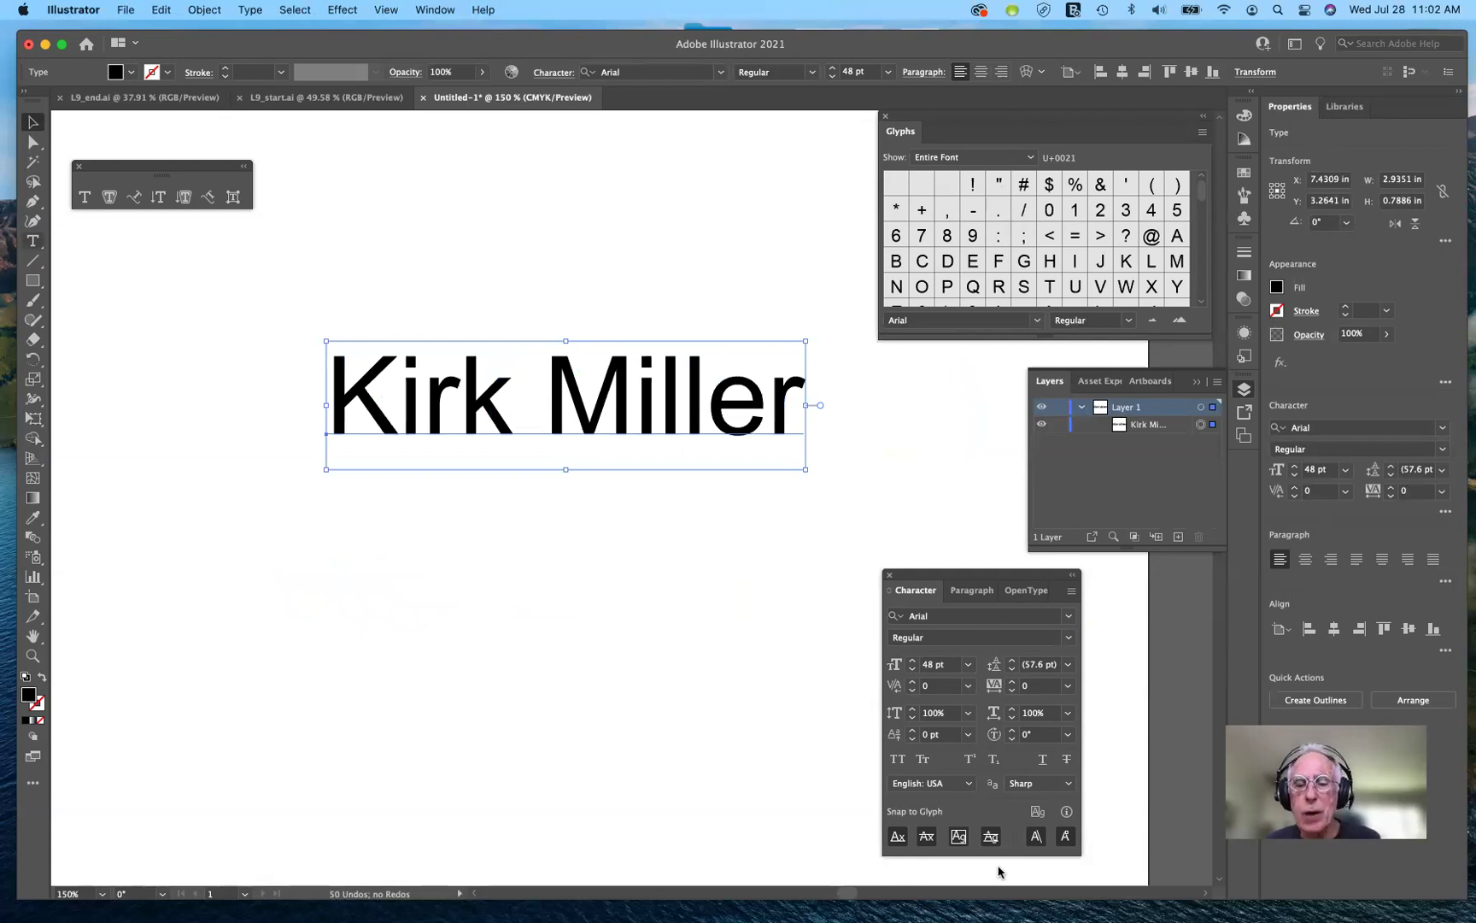
pyautogui.click(898, 760)
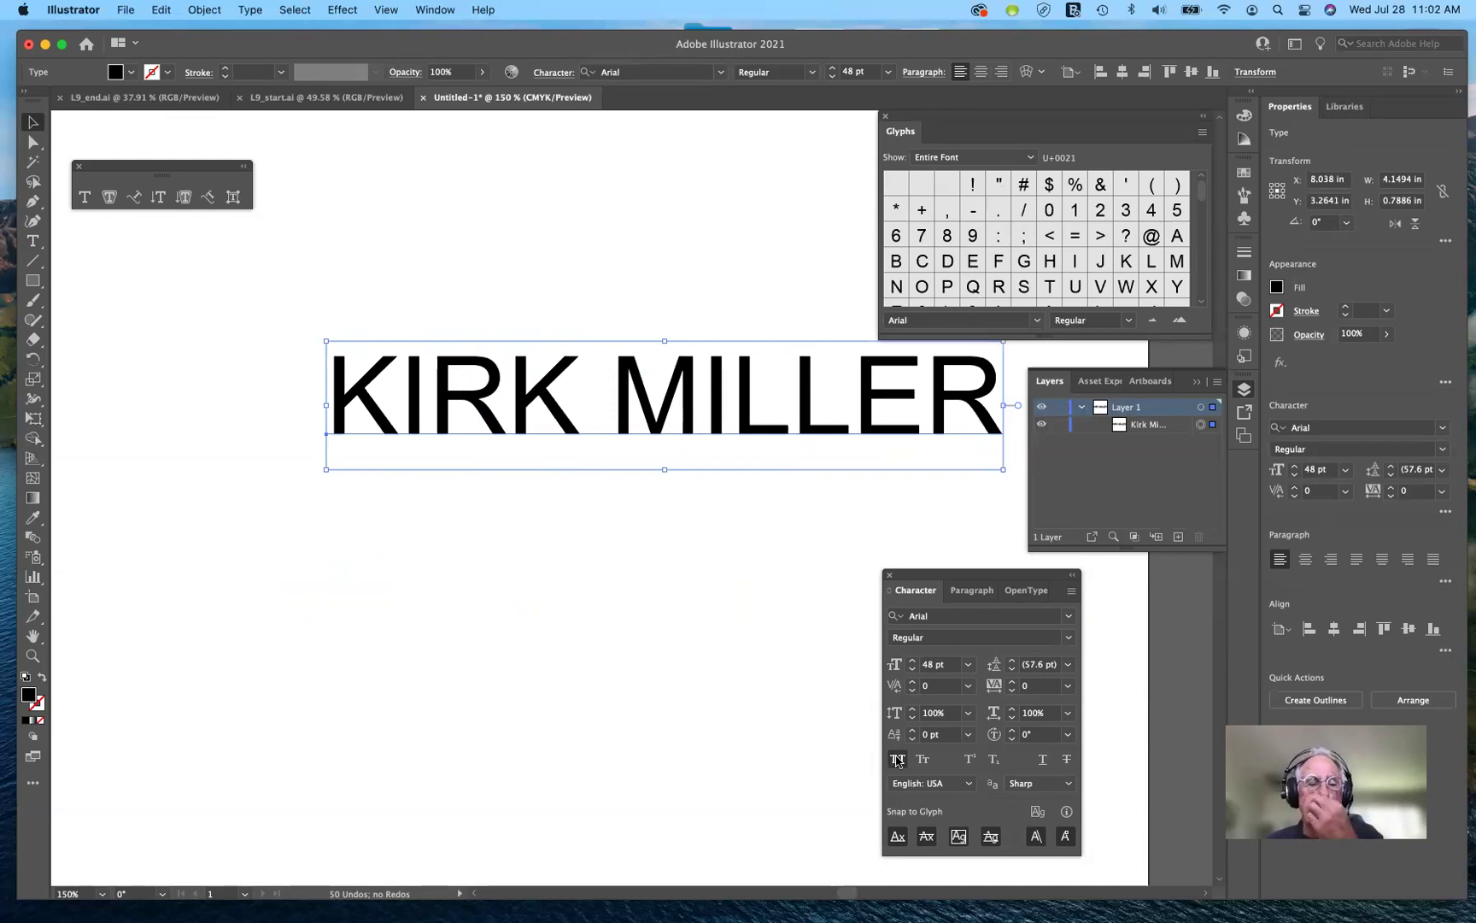
pyautogui.click(898, 760)
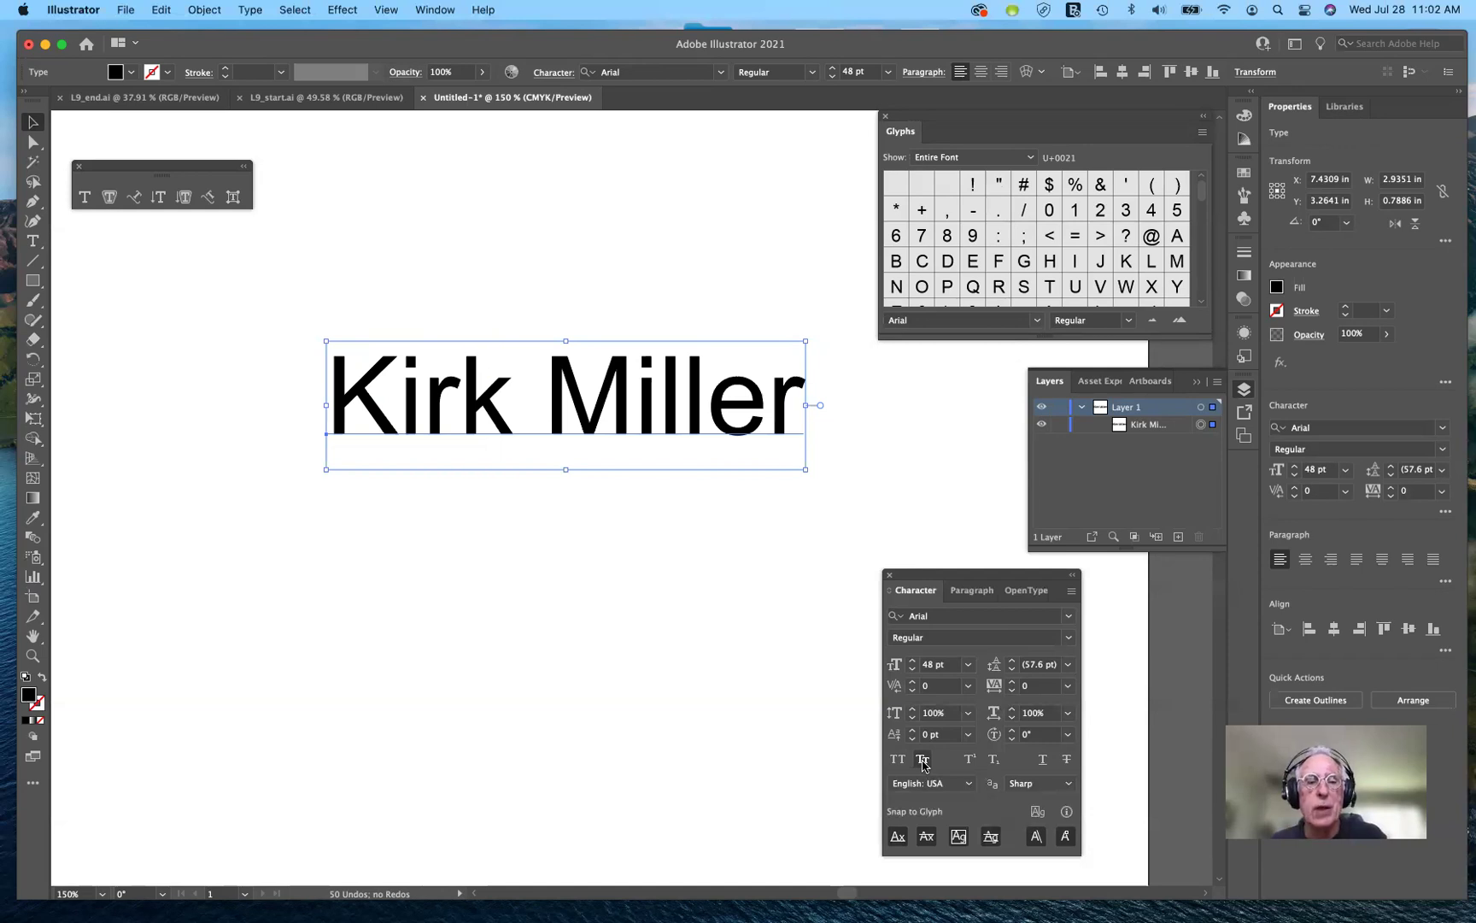
pyautogui.click(924, 761)
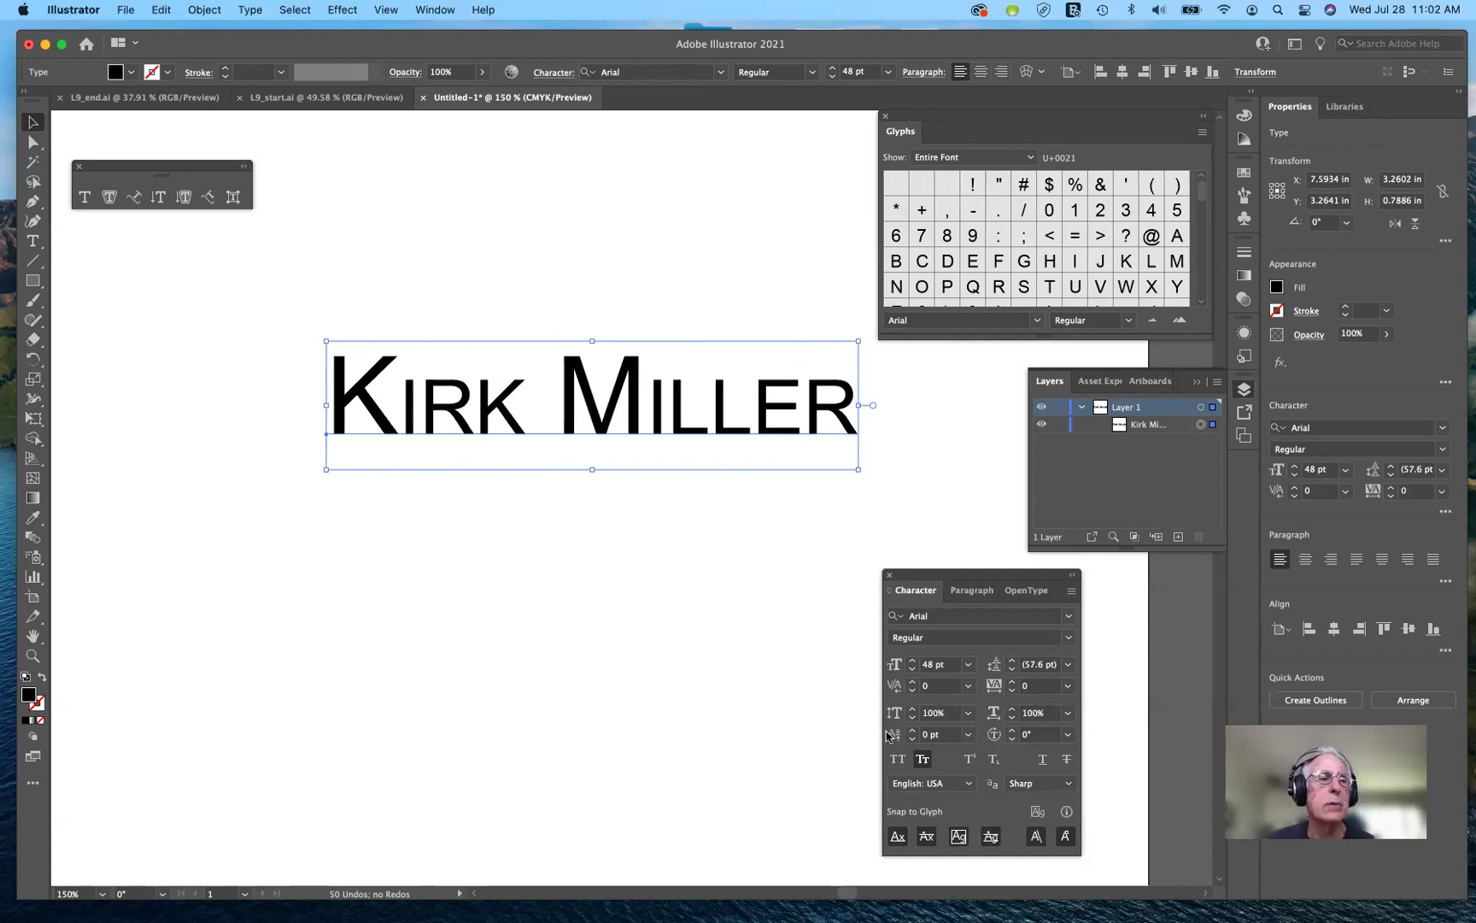
pyautogui.click(31, 242)
pyautogui.click(868, 433)
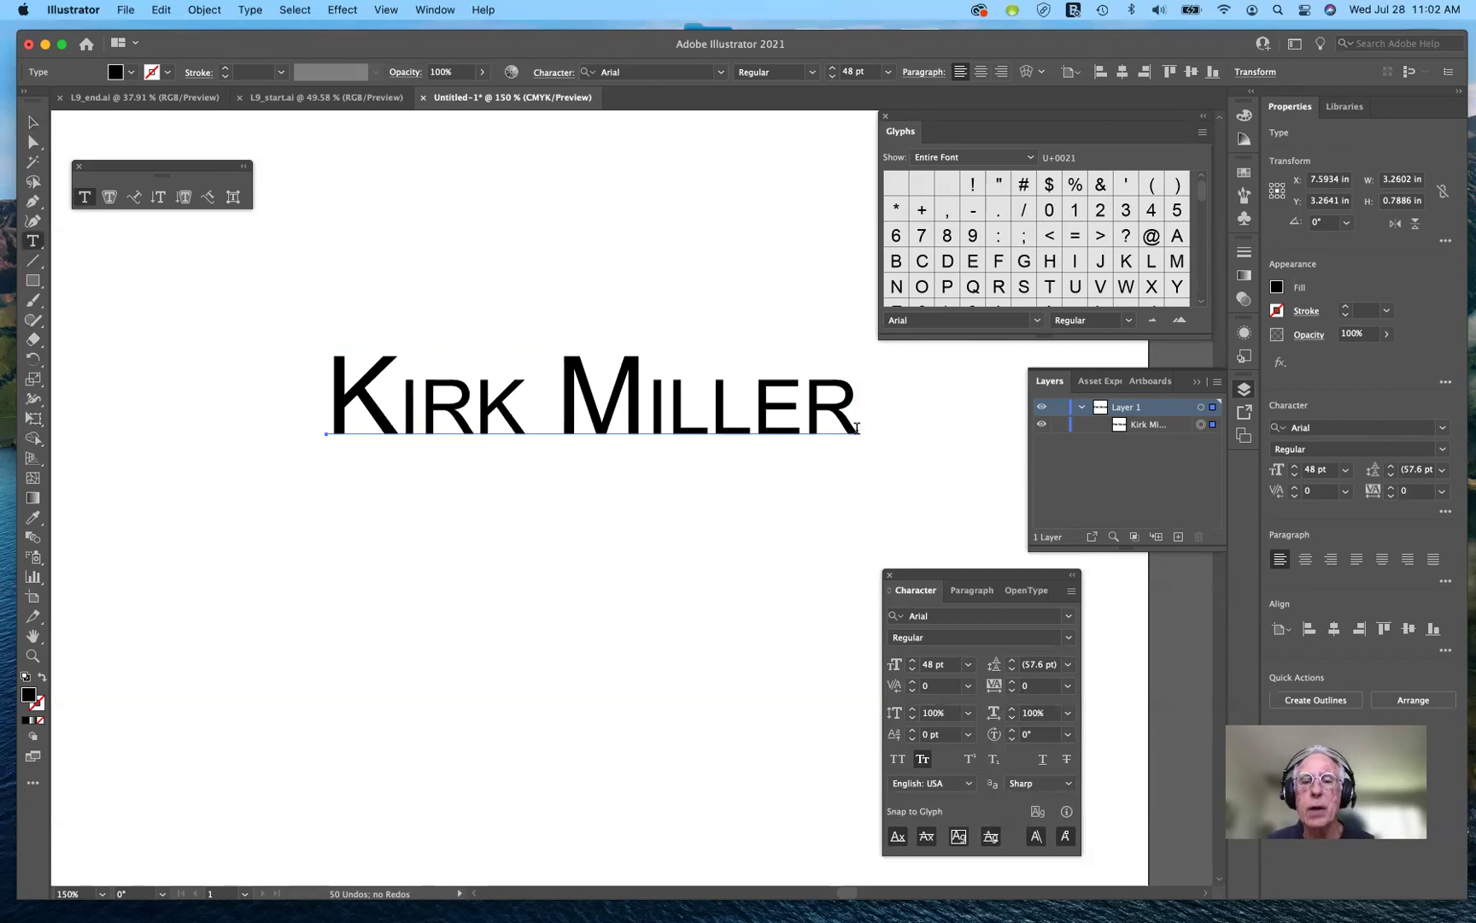
pyautogui.click(868, 471)
# - Add a 'Some More' line below Kirk Miller with Small Caps turned off for it
pyautogui.press('Return')
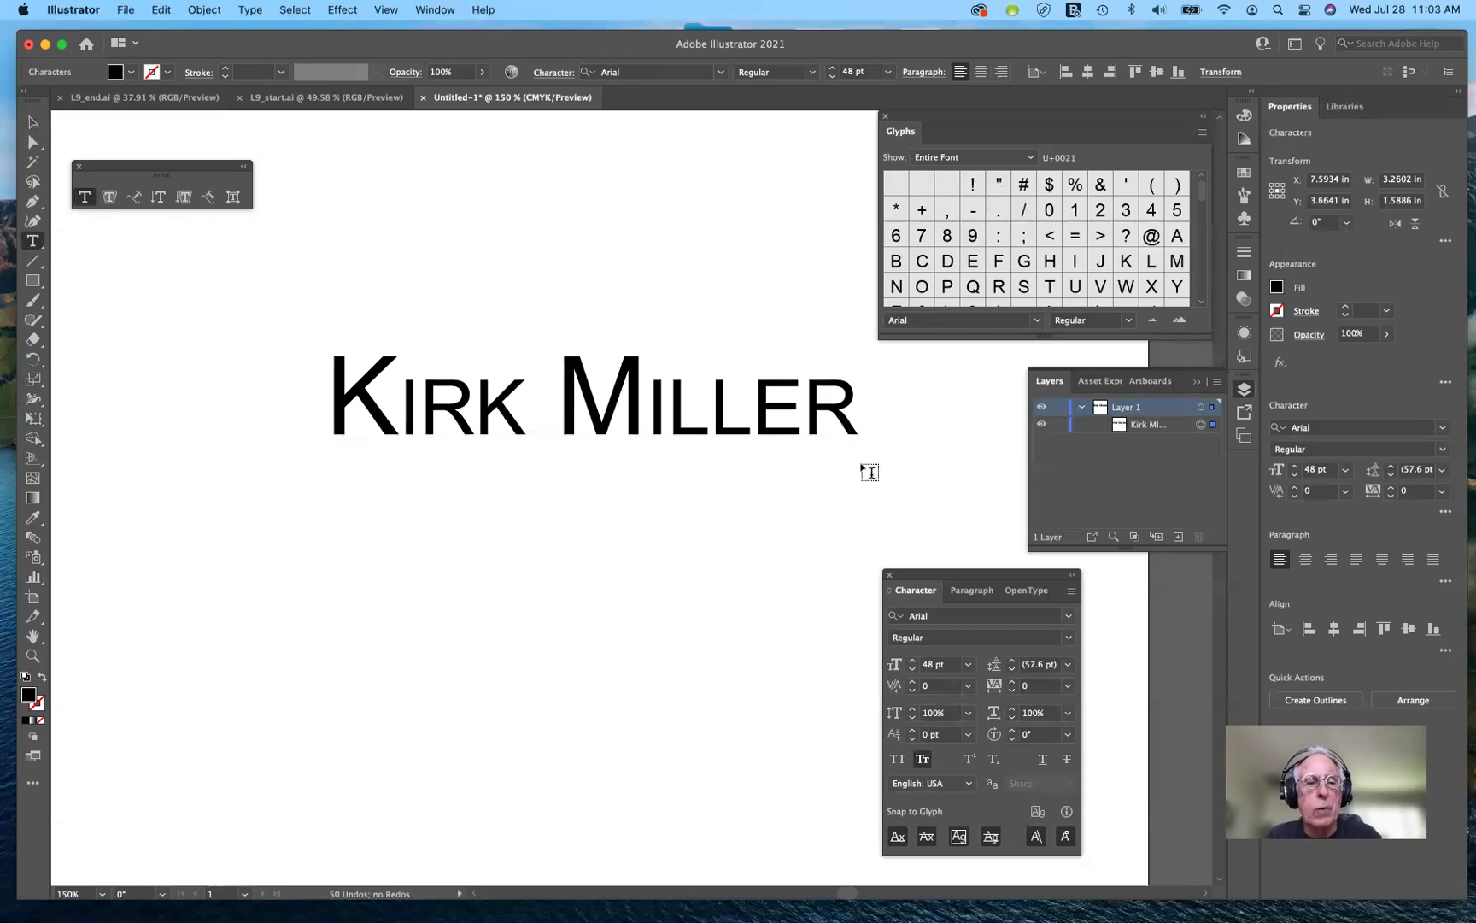
pyautogui.write('Som')
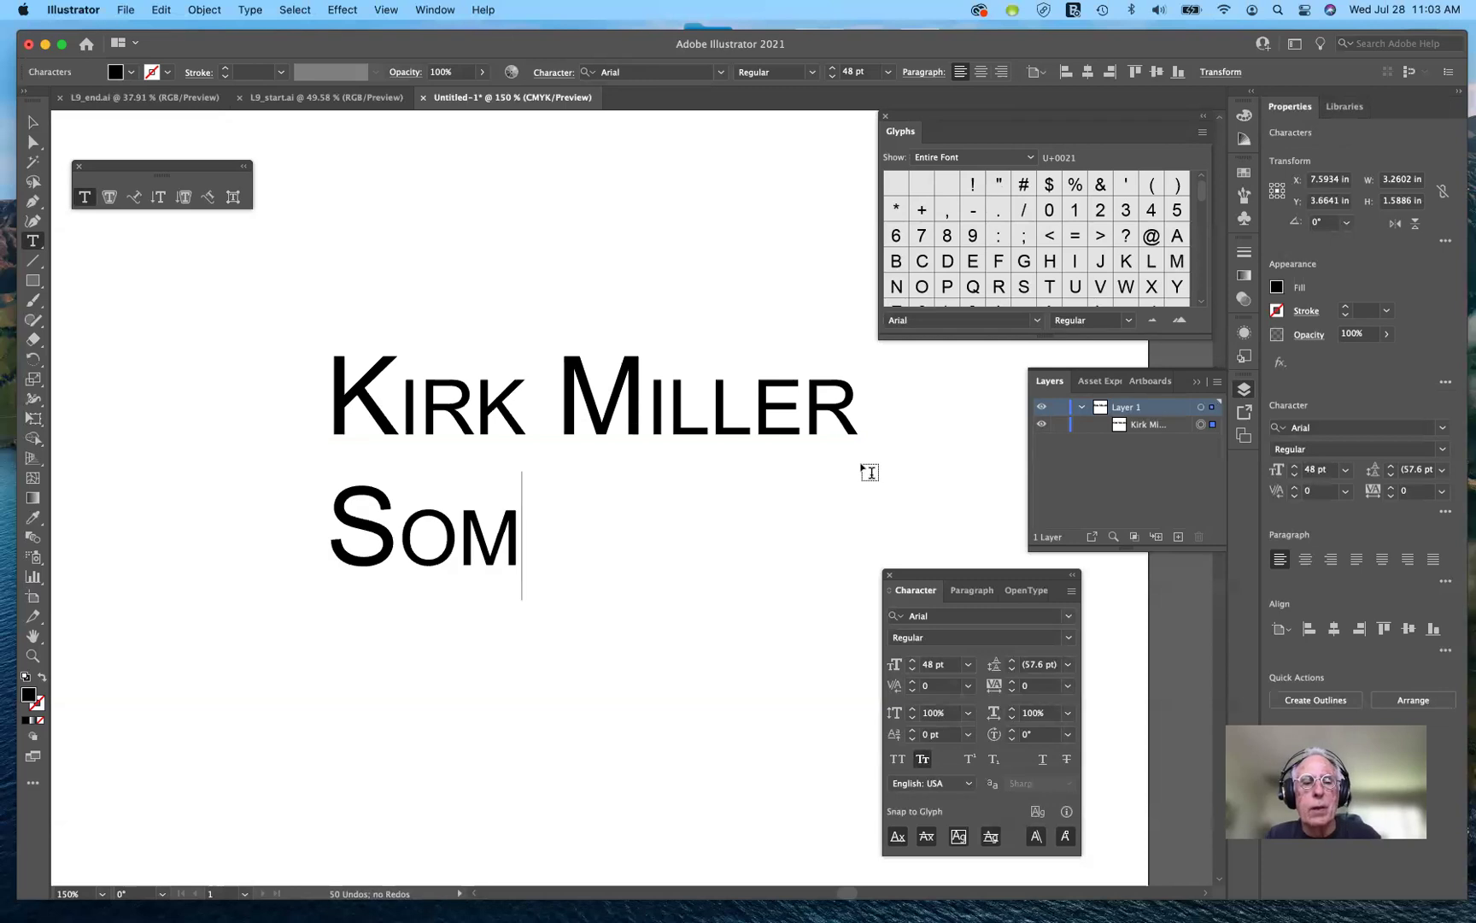
pyautogui.write('e Mor')
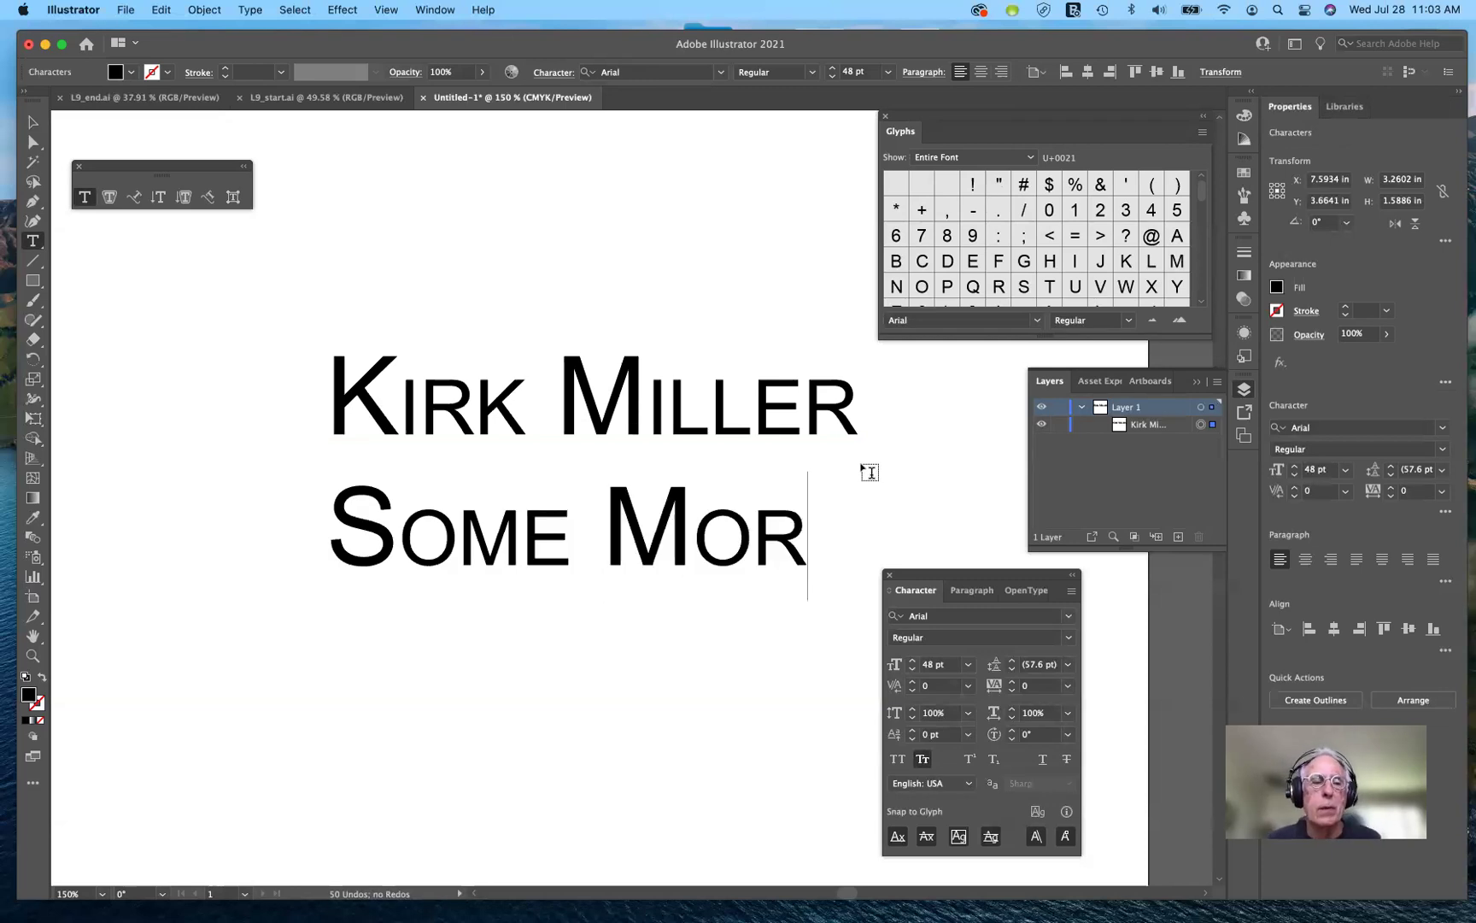
pyautogui.write('e')
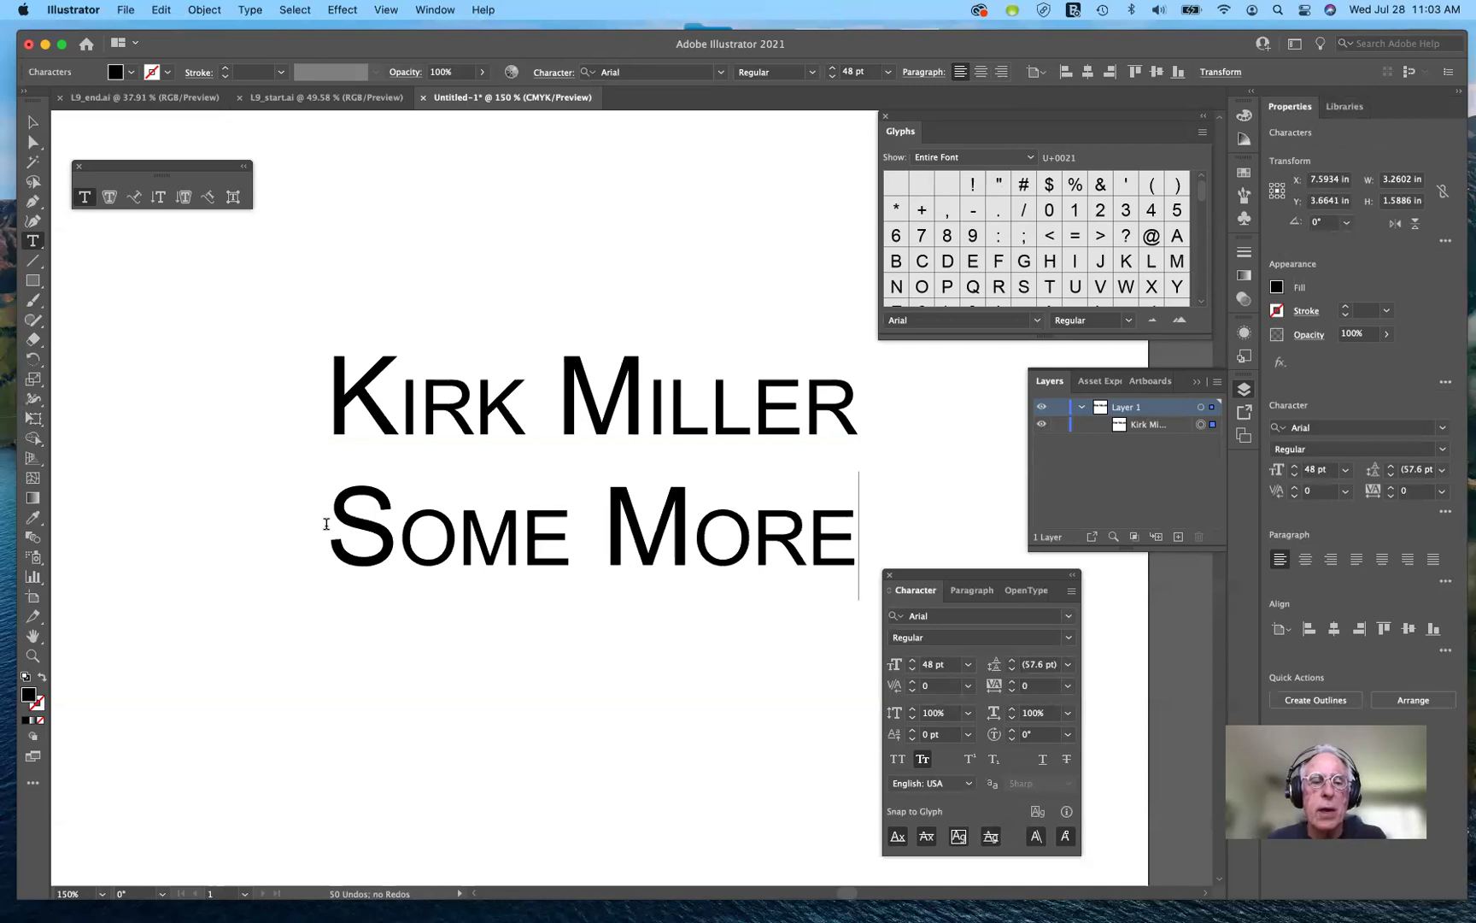
pyautogui.moveTo(779, 557); pyautogui.dragTo(803, 557)
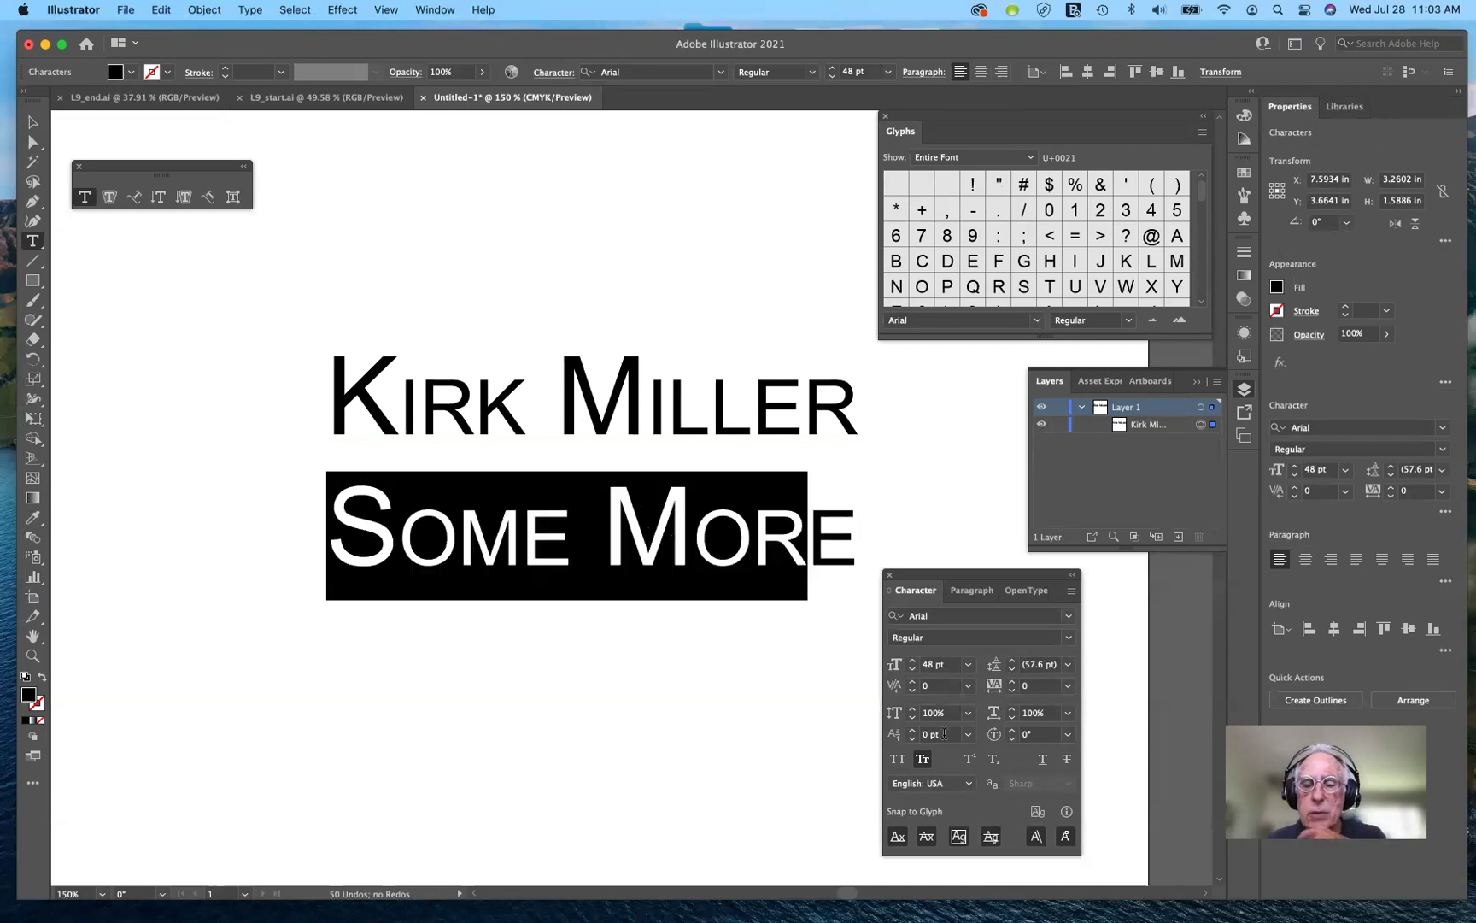
pyautogui.moveTo(944, 733); pyautogui.dragTo(937, 818)
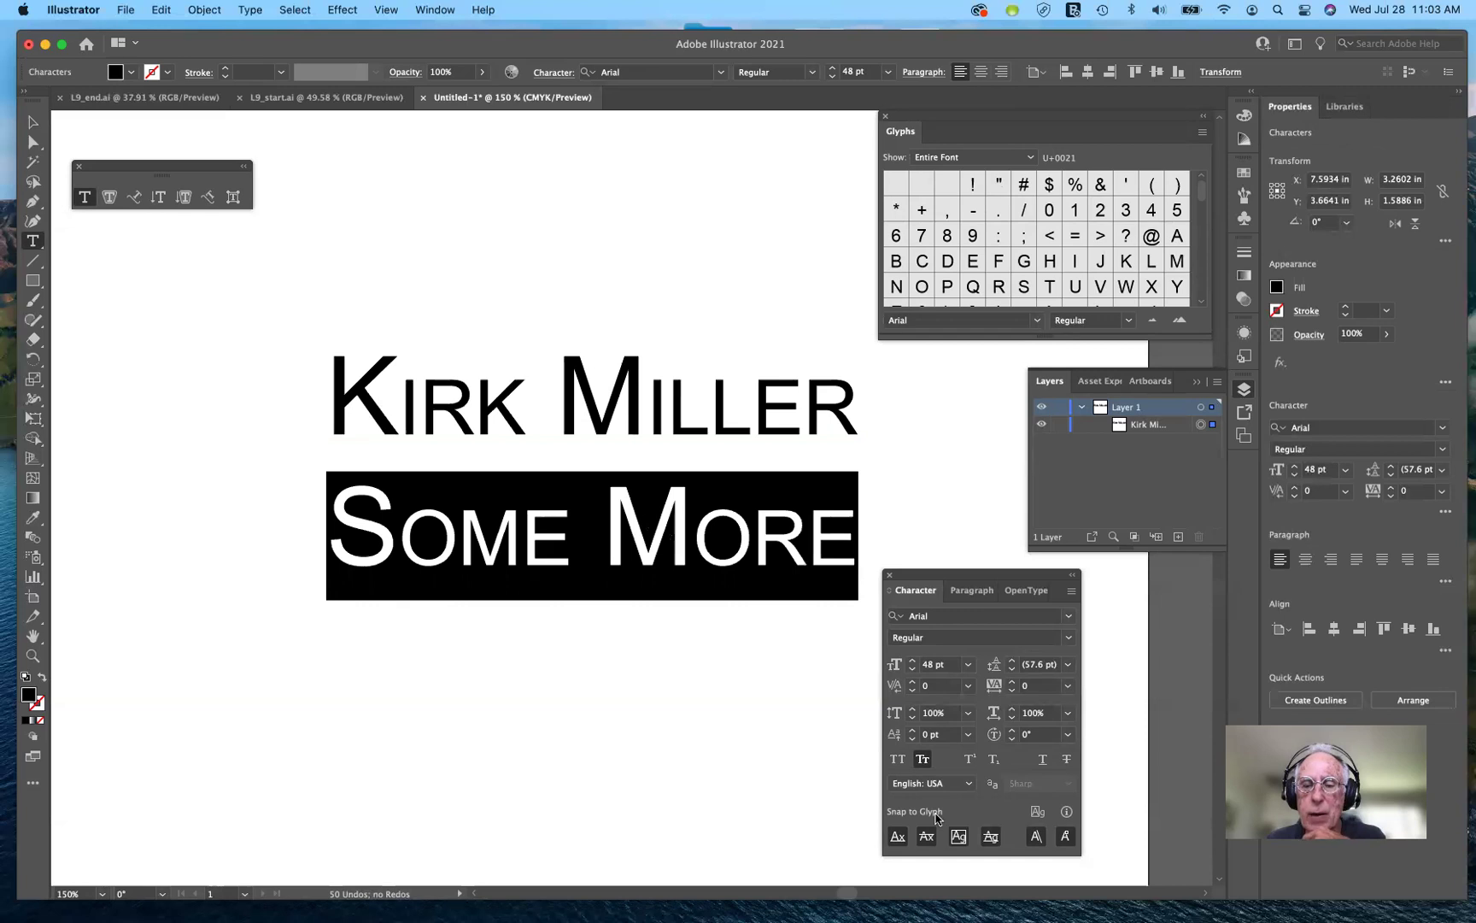
pyautogui.click(926, 761)
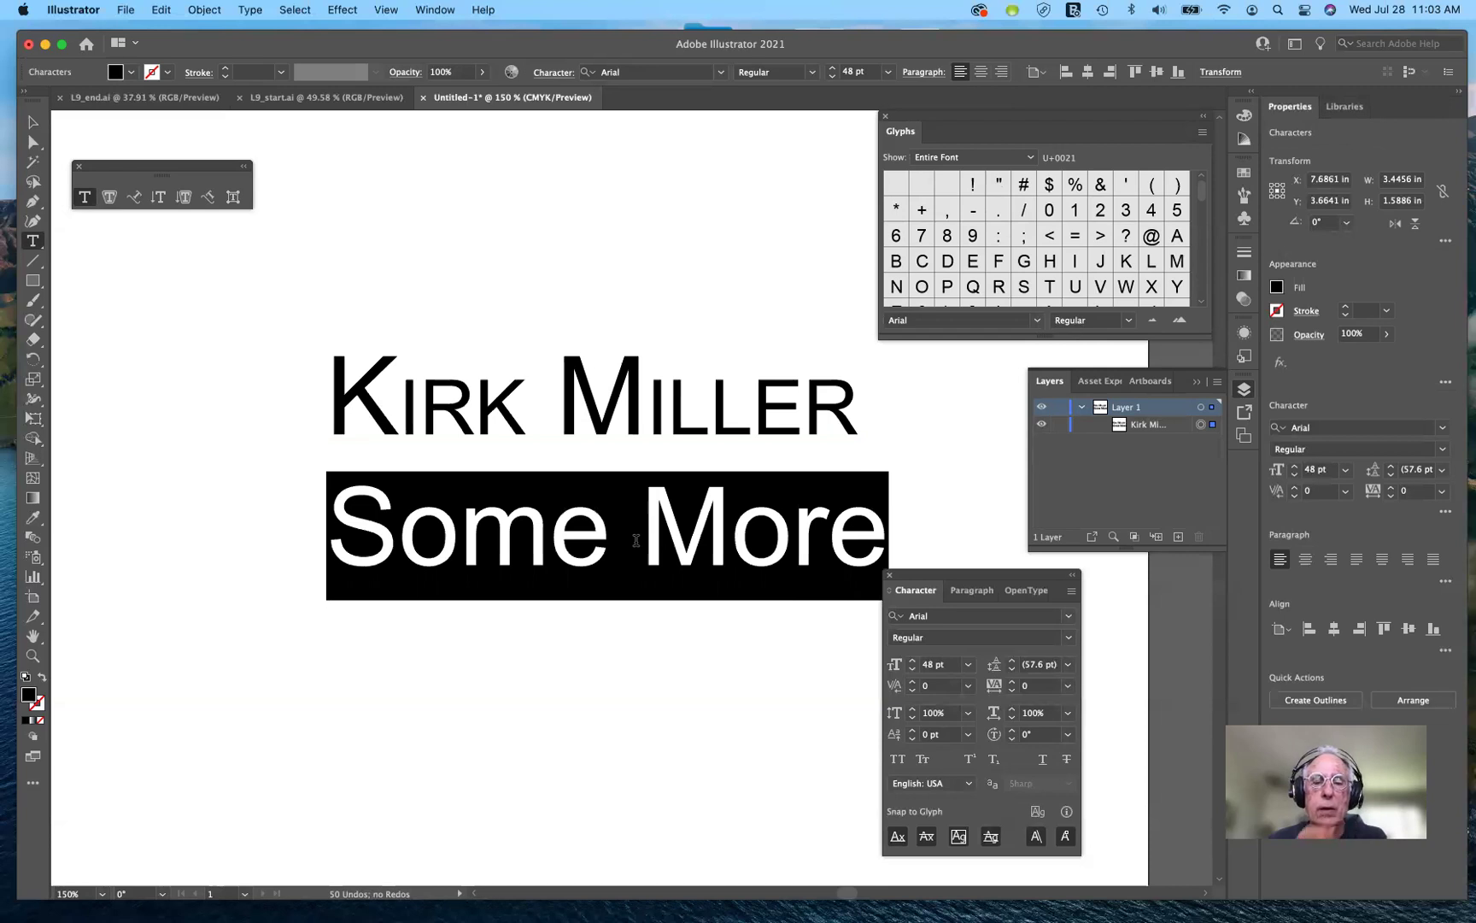
pyautogui.click(593, 545)
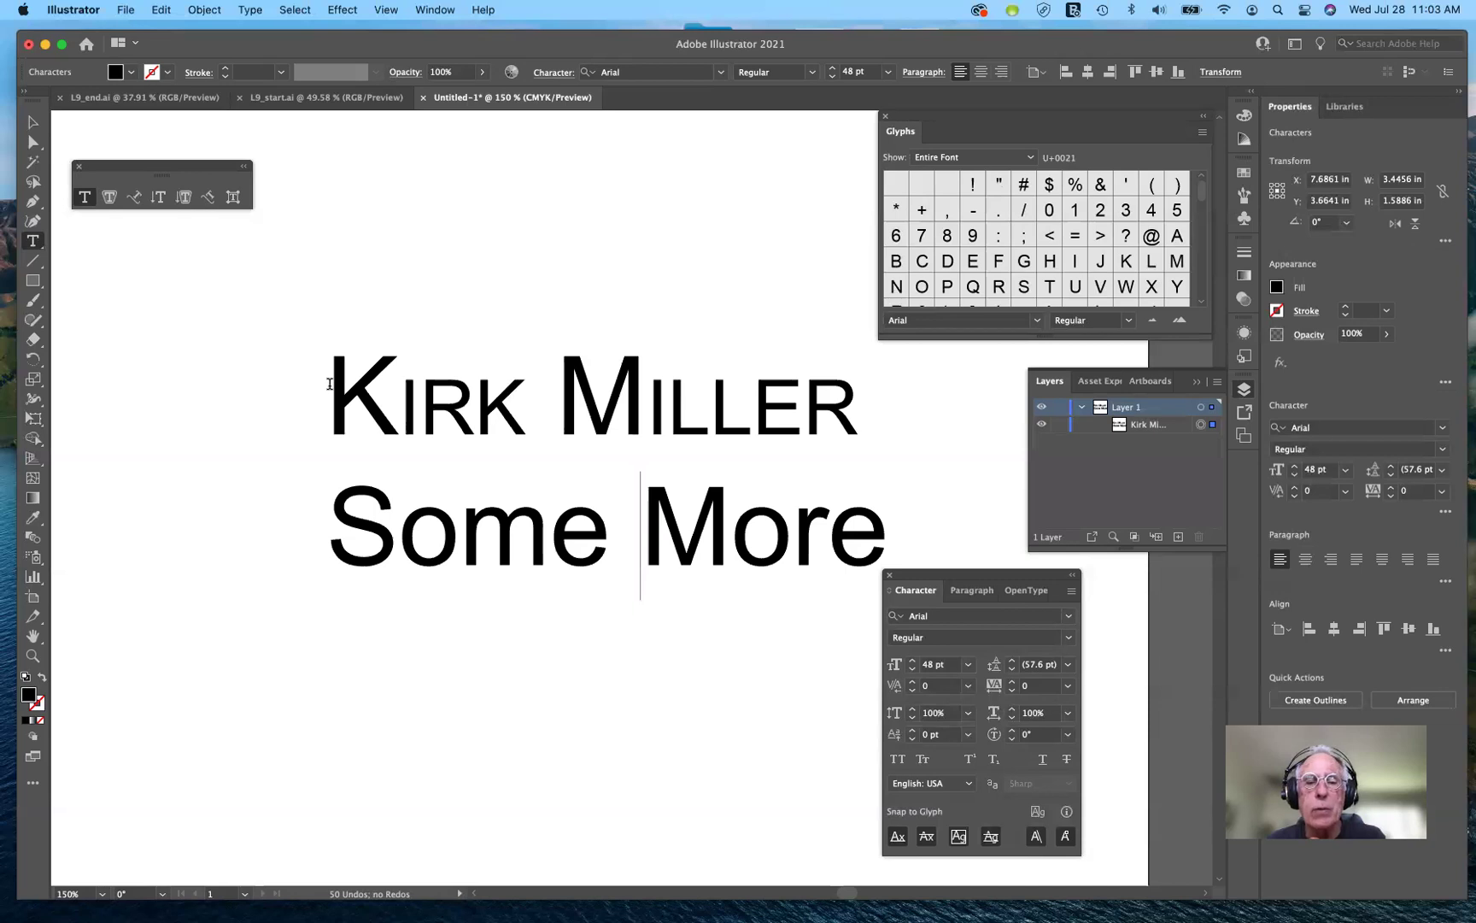
pyautogui.press('super+a')
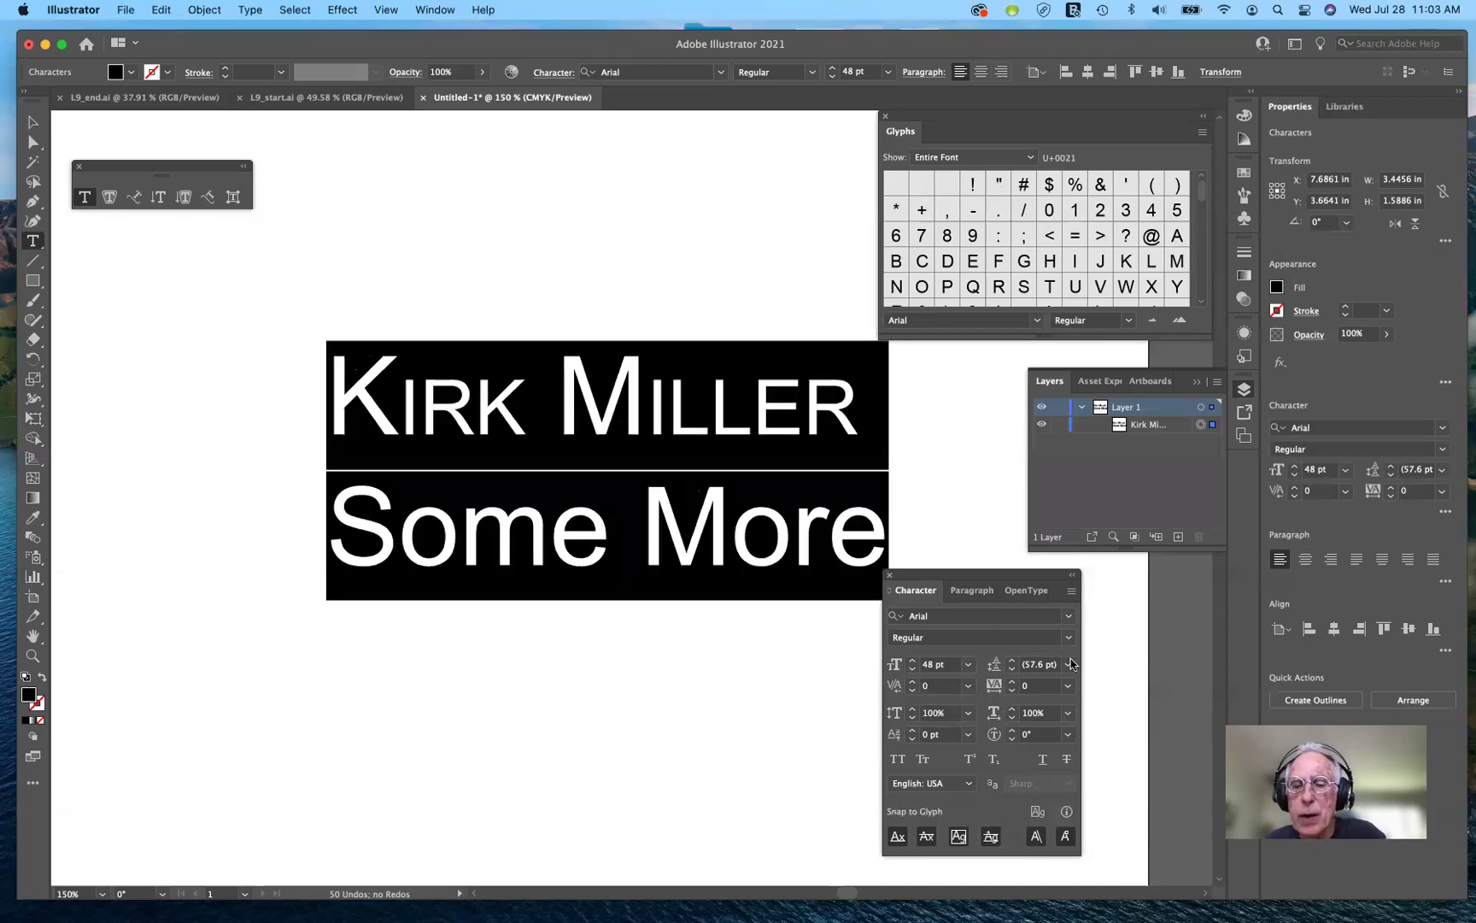
# - Set the leading of both selected lines to 36 pt
pyautogui.click(1012, 664)
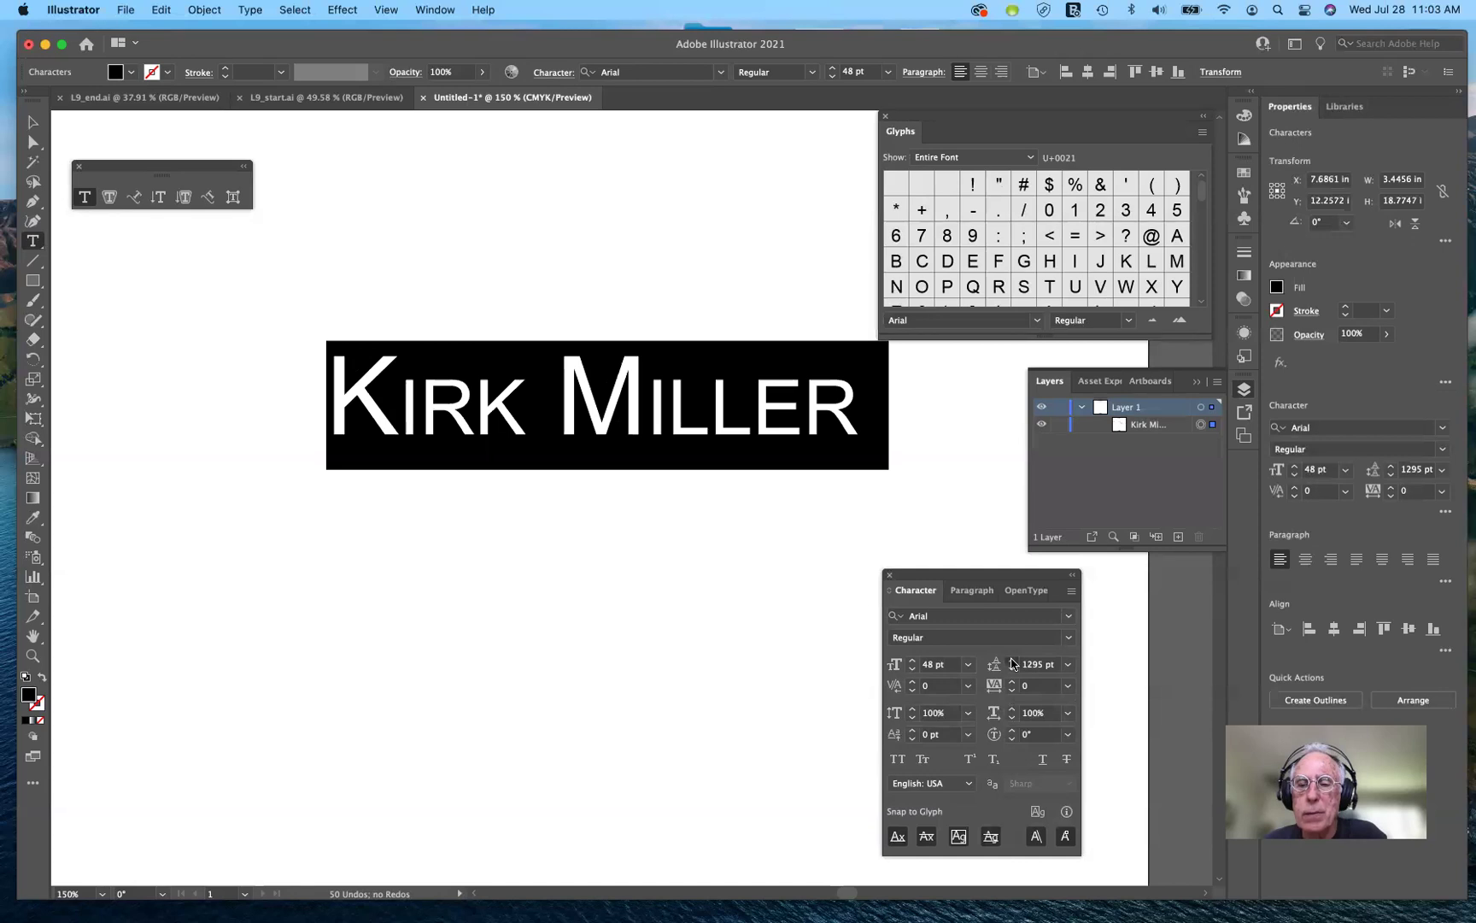
pyautogui.click(1012, 661)
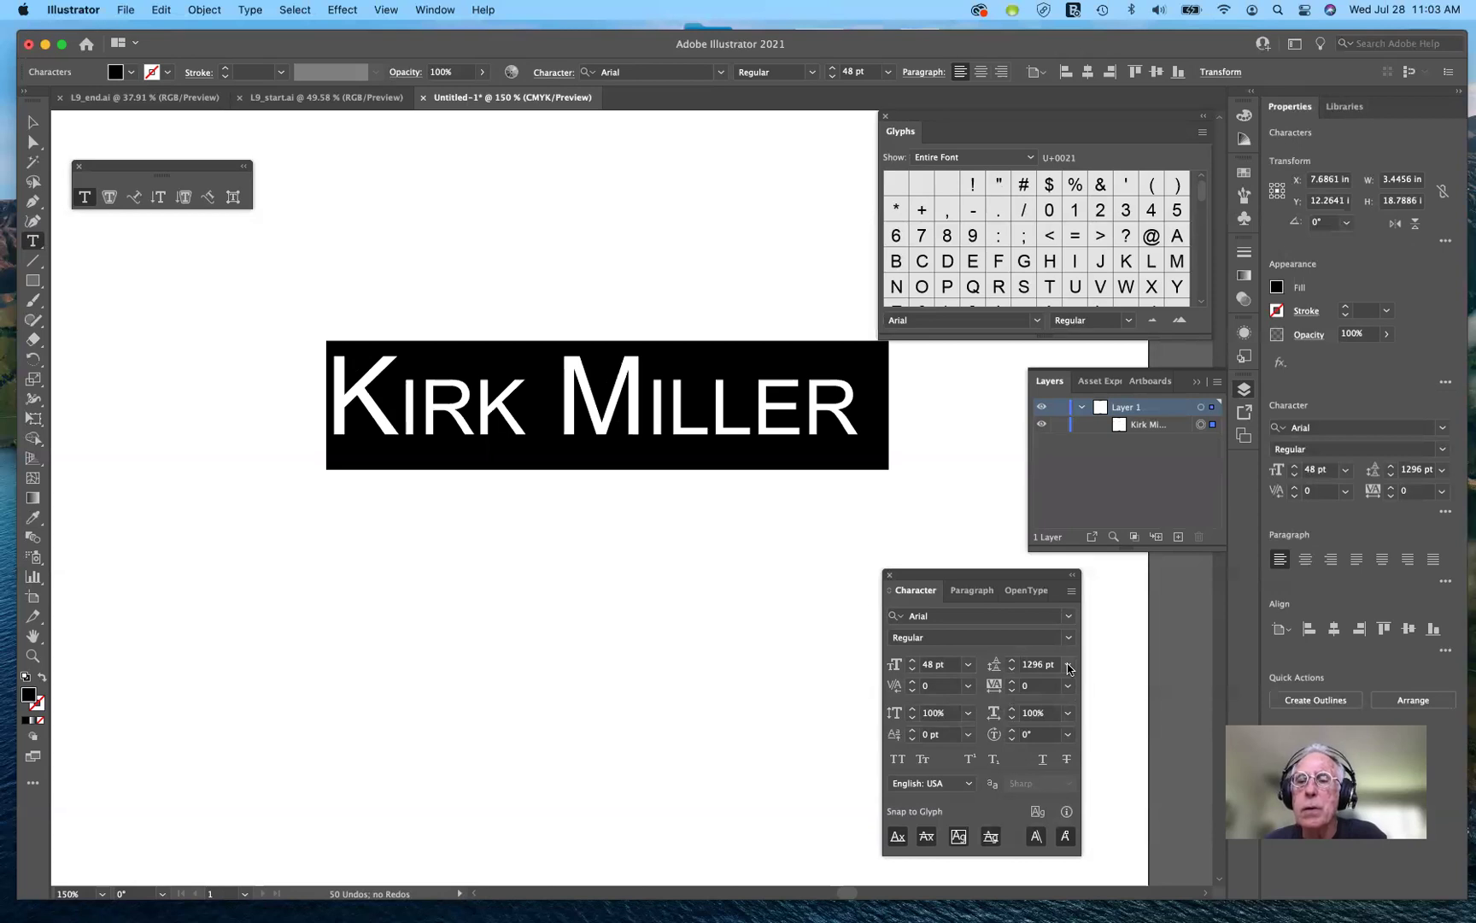
pyautogui.click(1068, 665)
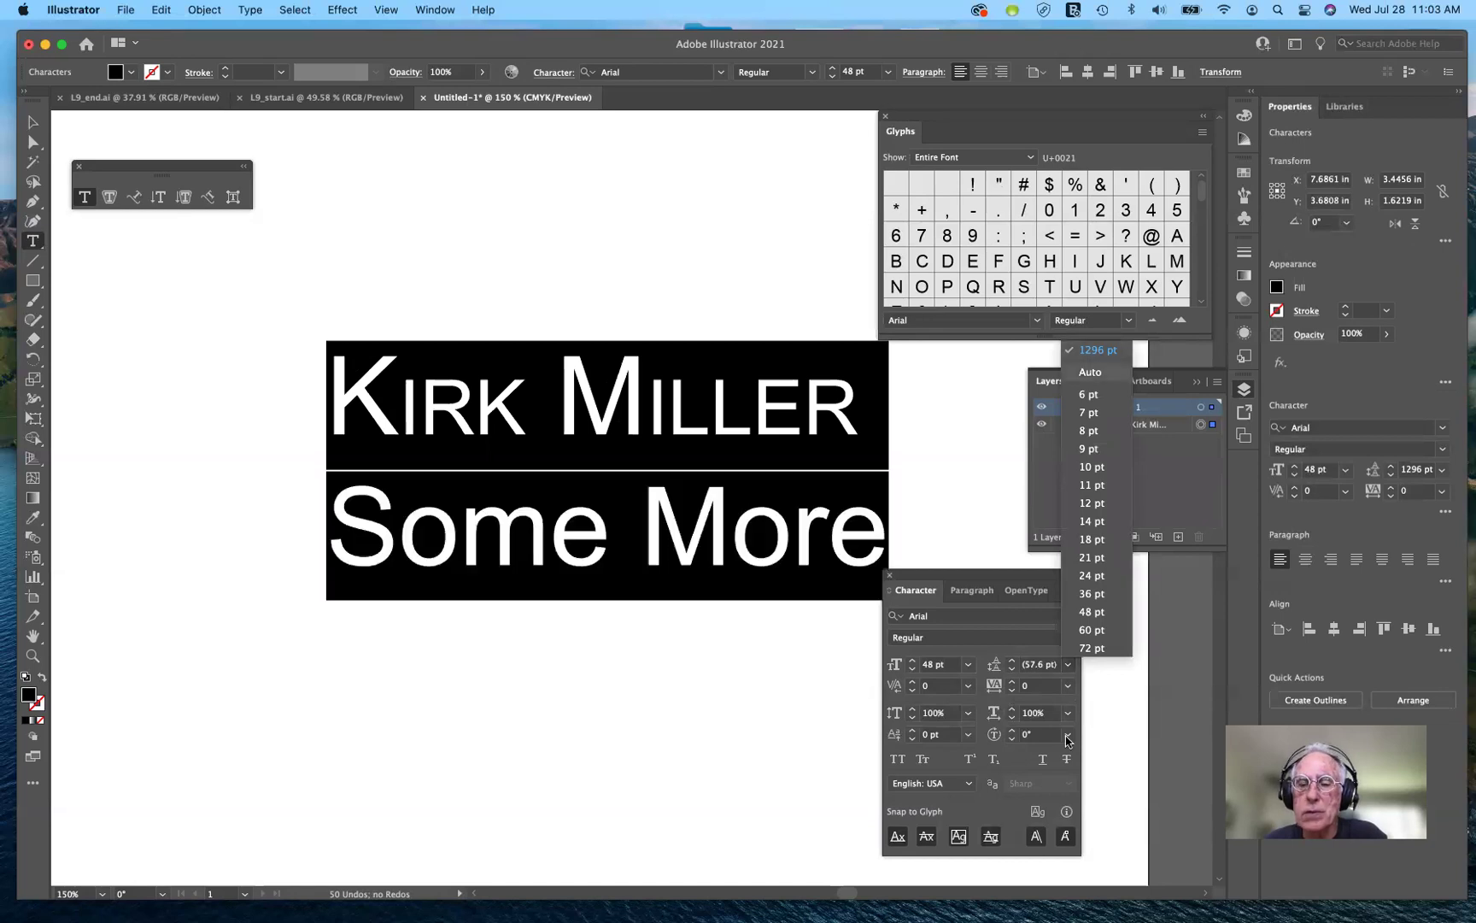
pyautogui.click(1069, 665)
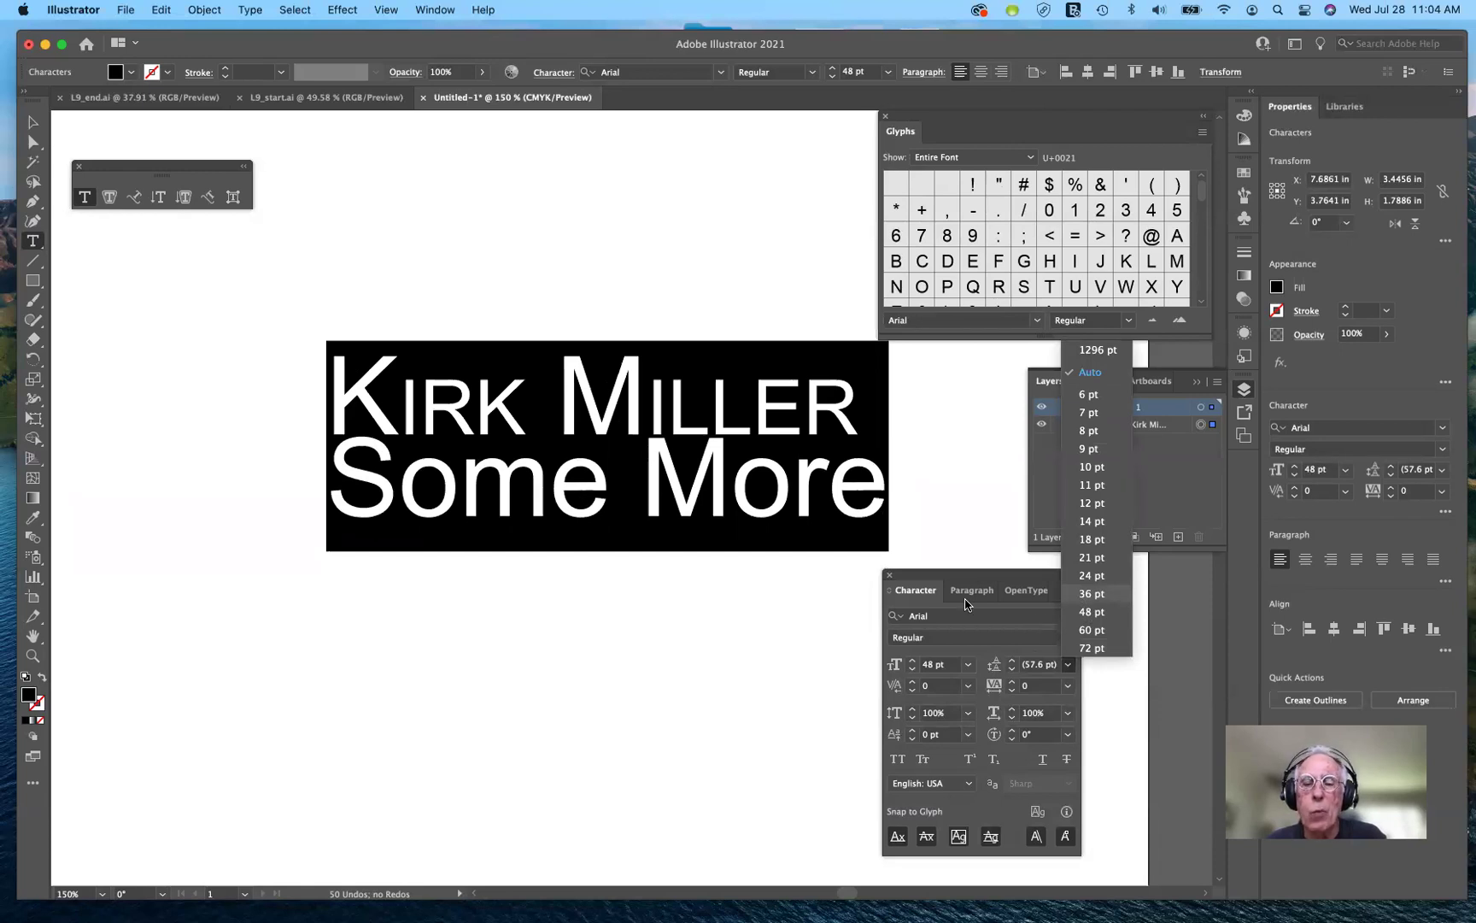
pyautogui.press('Return')
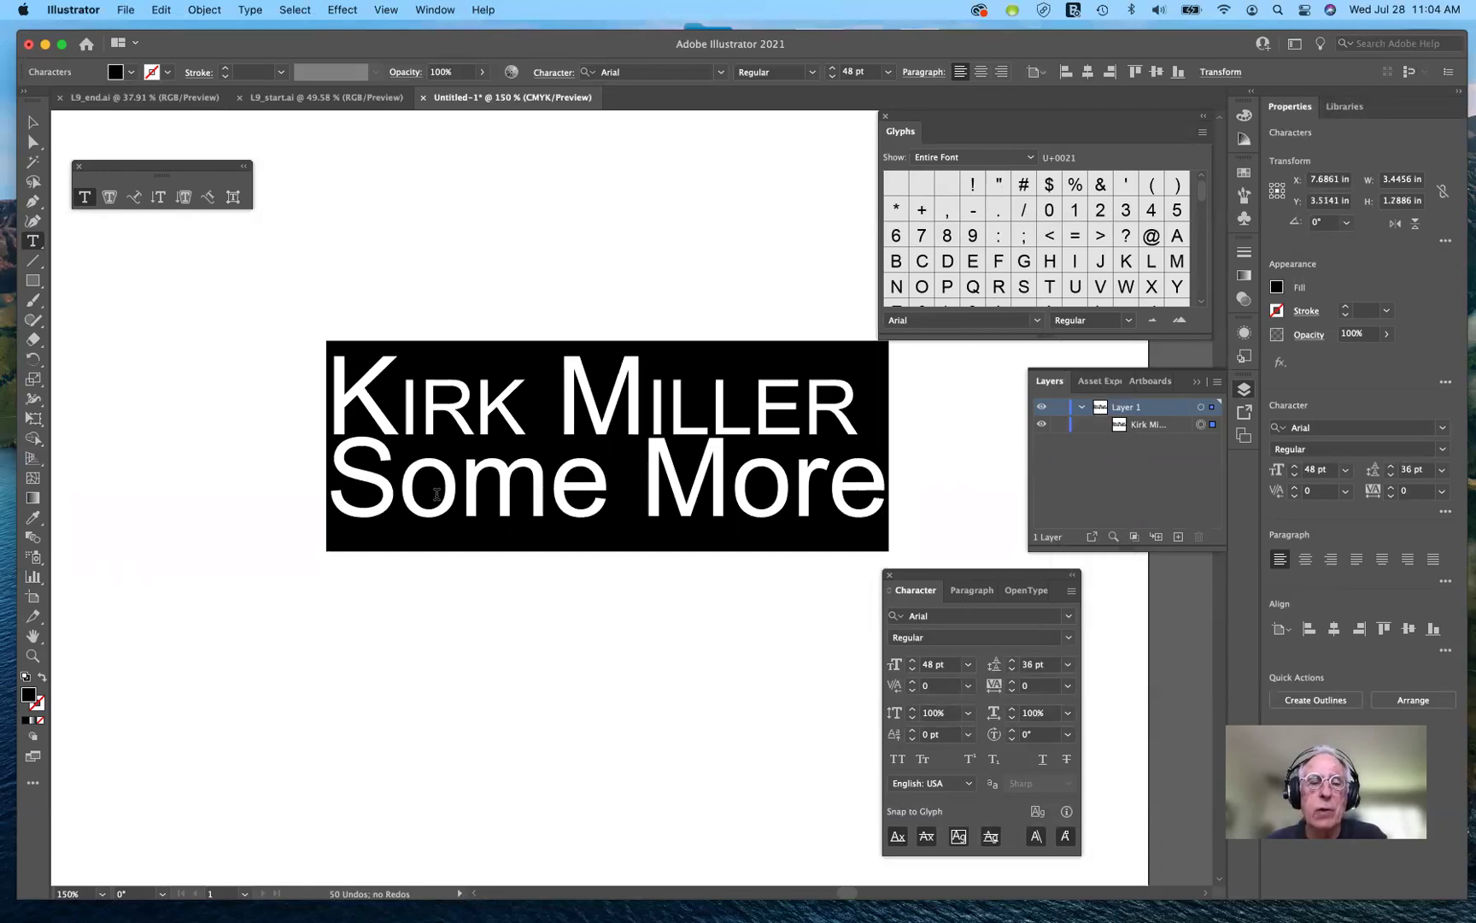
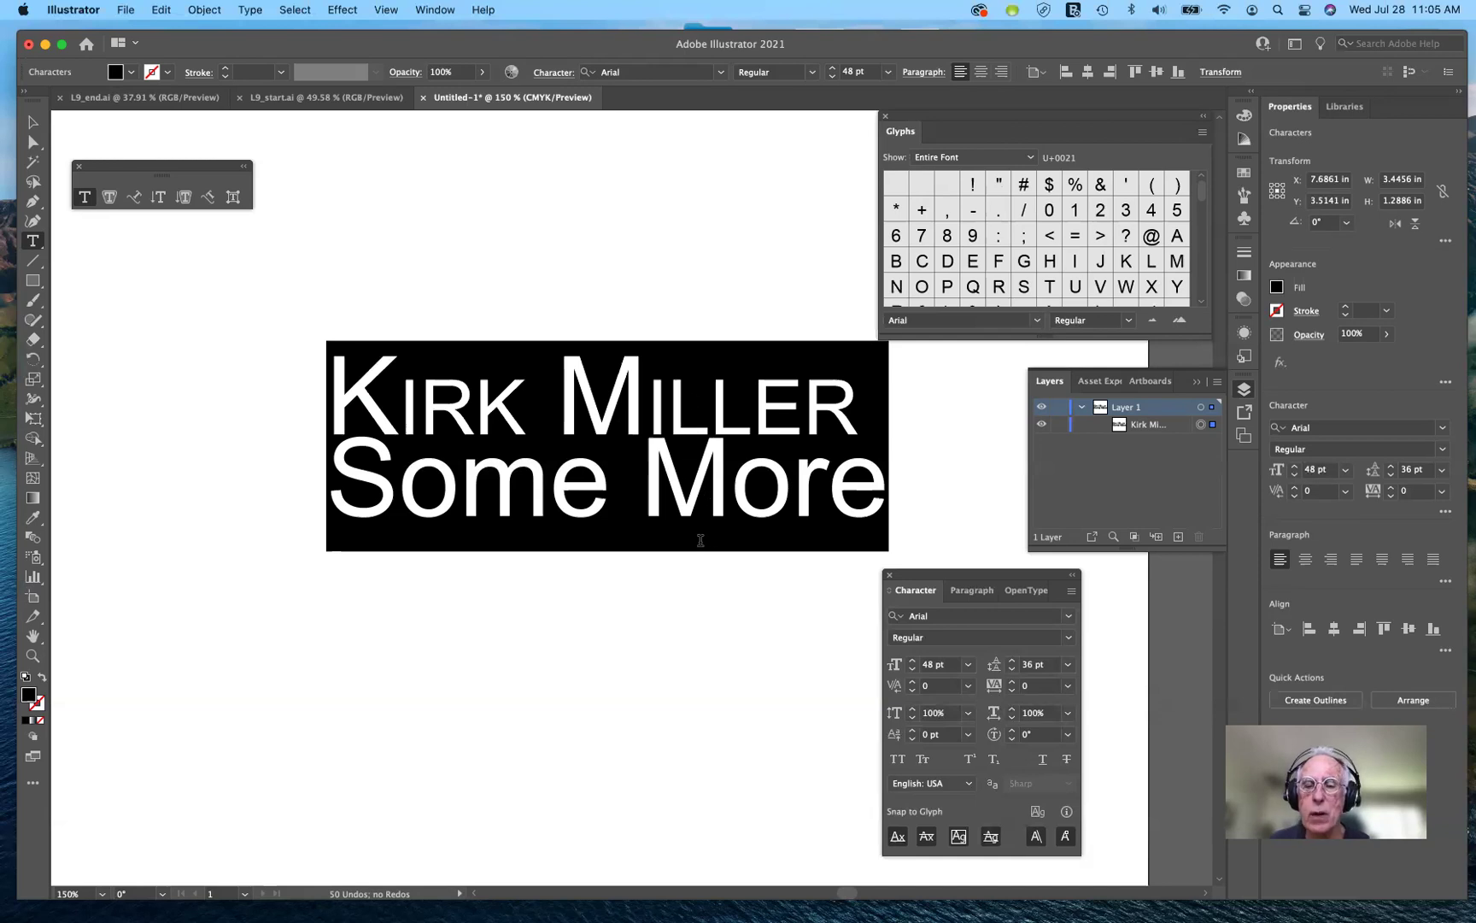
# - Change the two-line title's leading from 36 pt to Auto (57.6 pt), then deselect it
pyautogui.click(1069, 665)
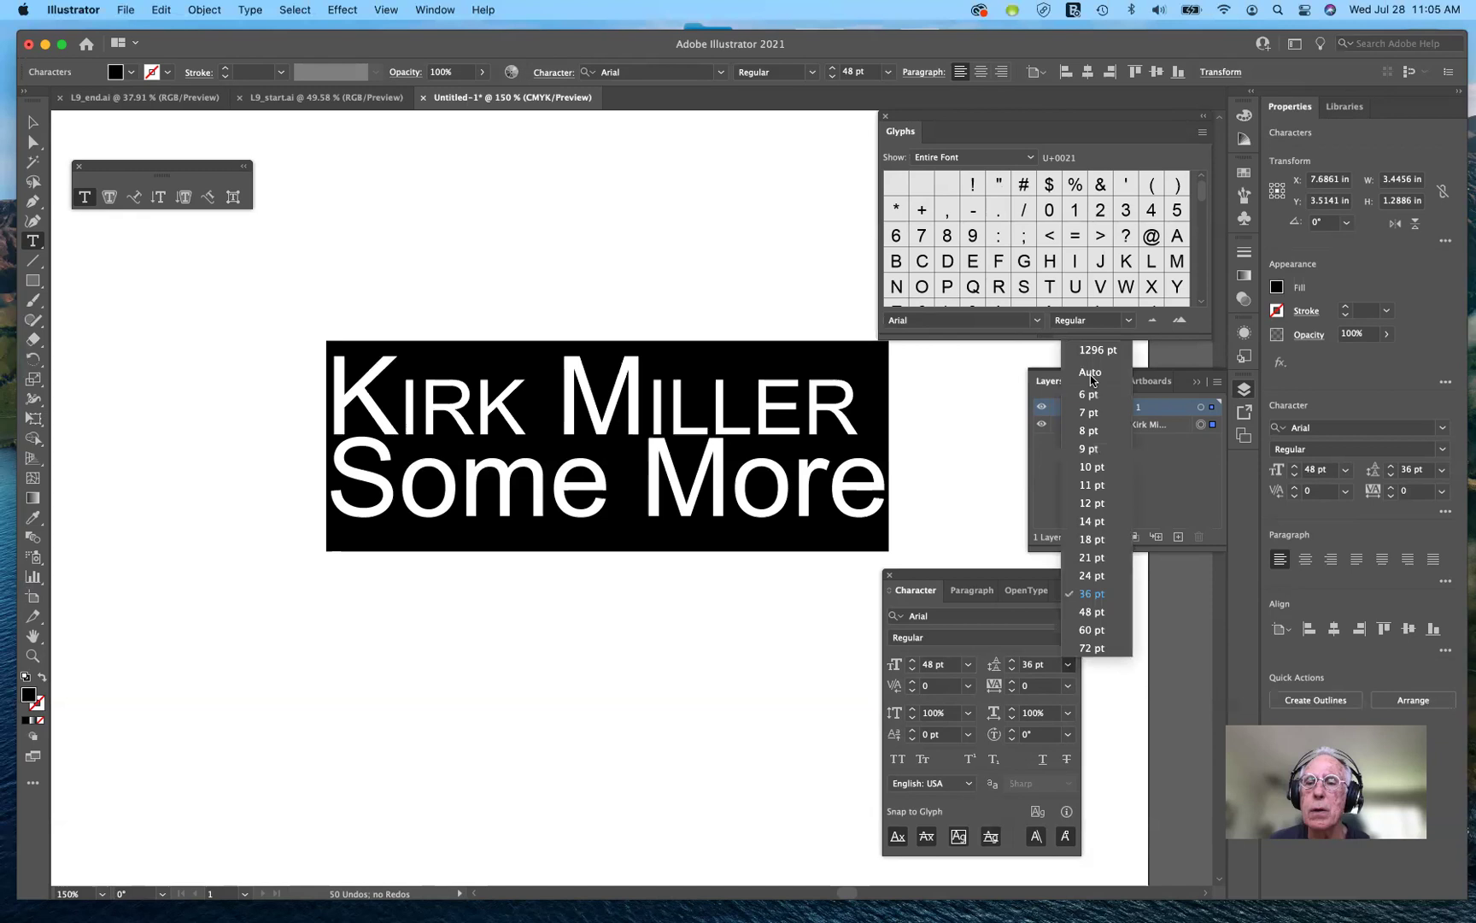
pyautogui.click(1092, 374)
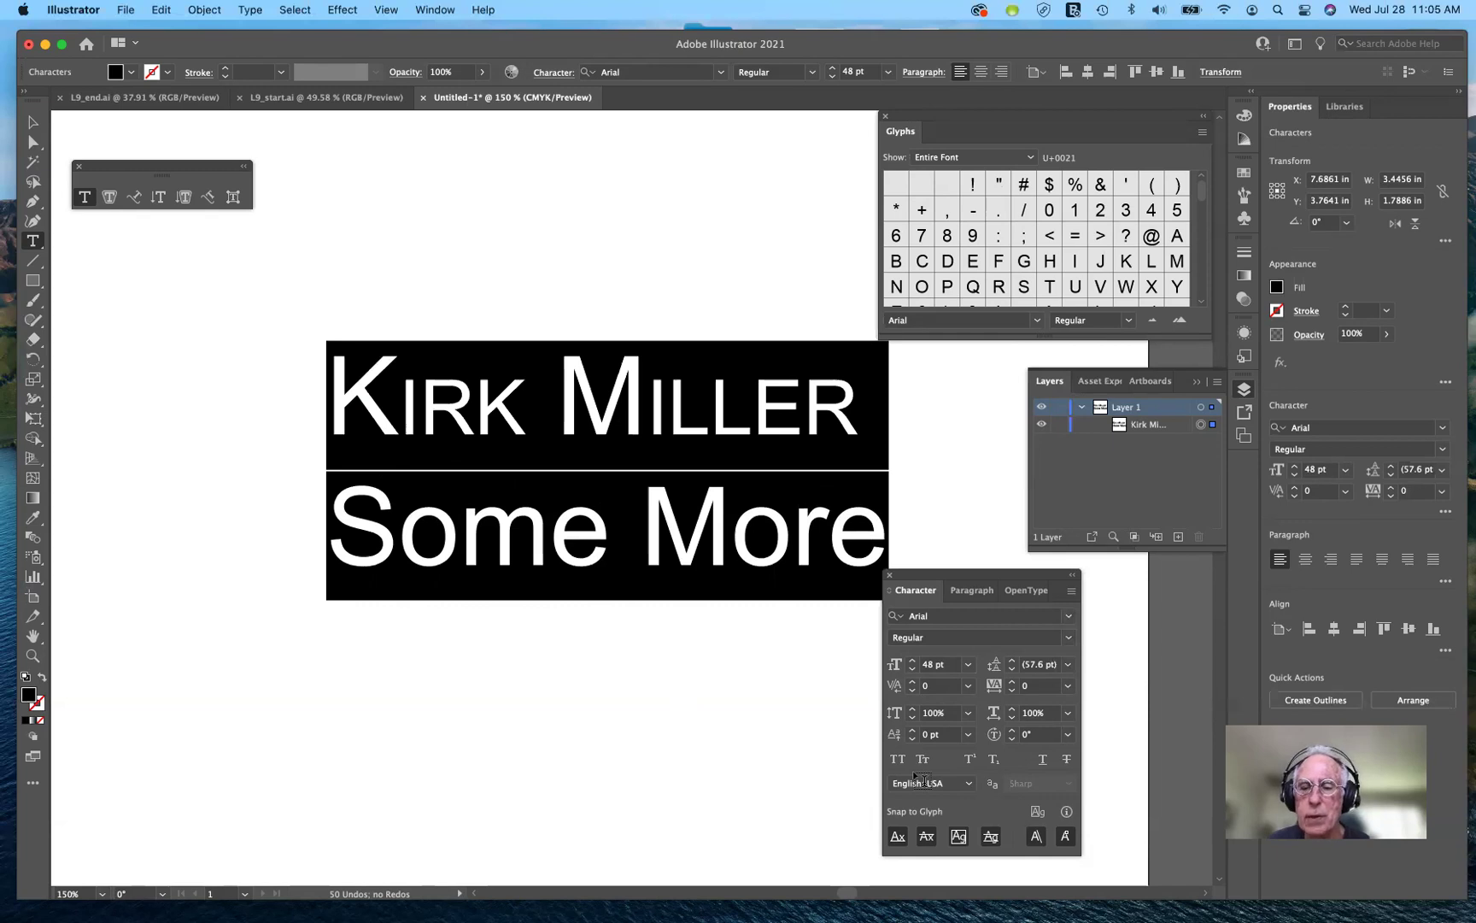
pyautogui.press('super+shift+a')
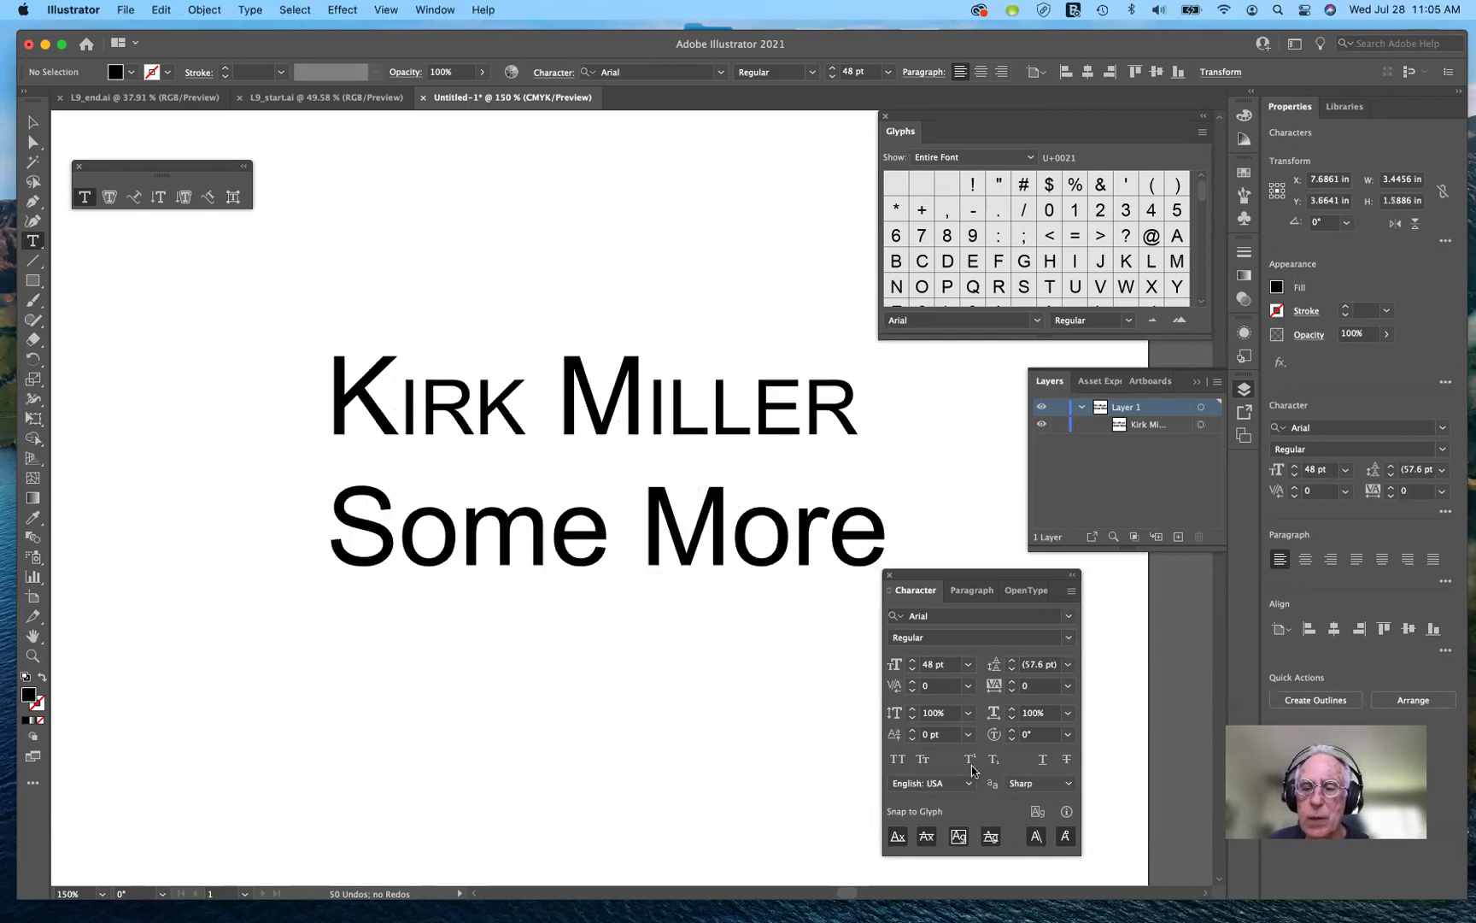
pyautogui.click(970, 760)
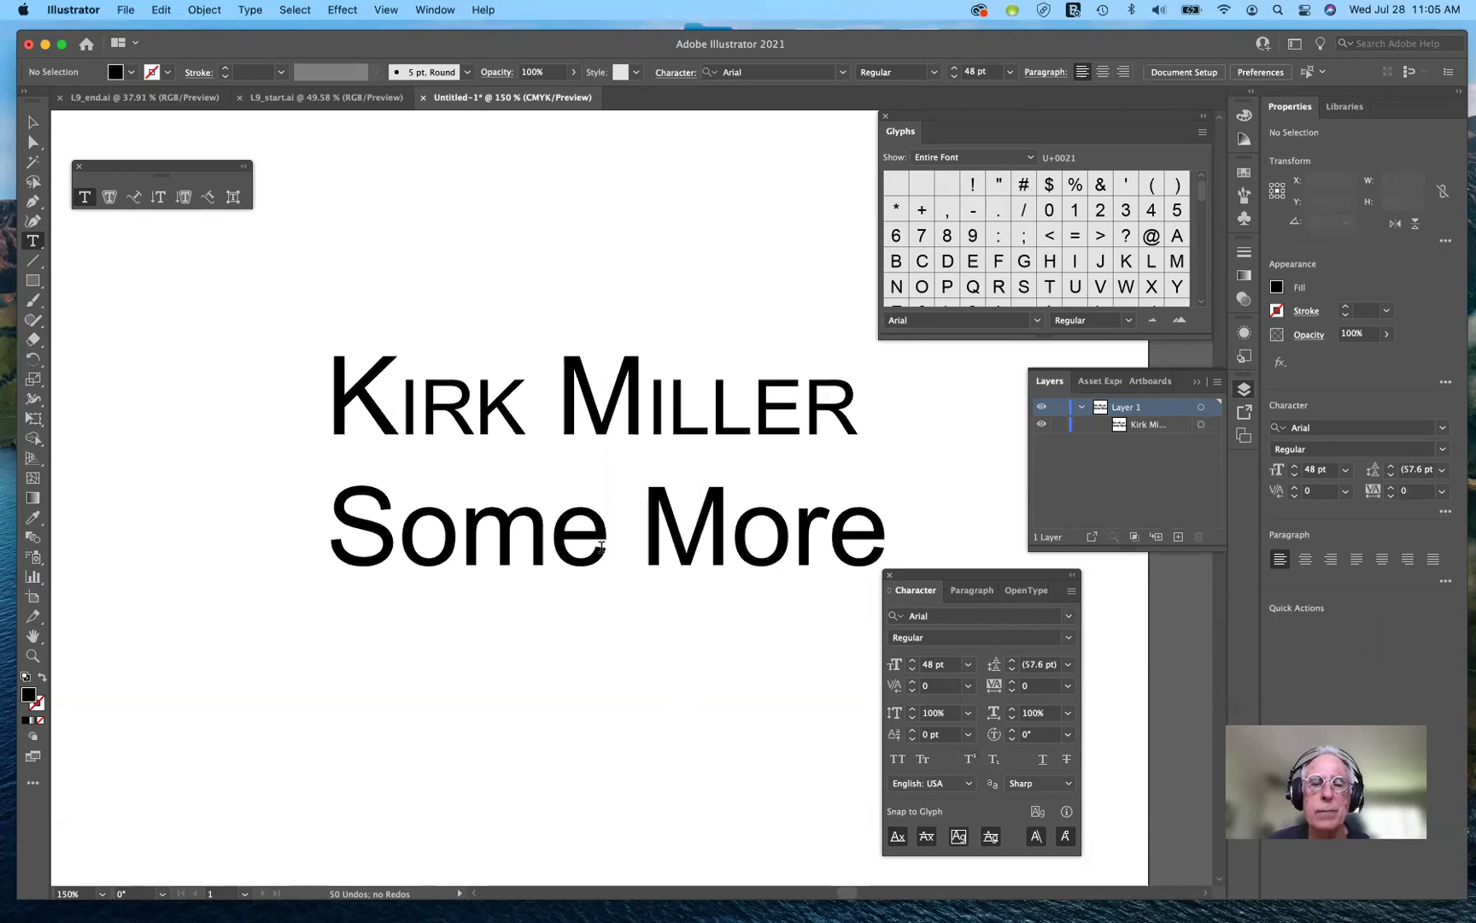
pyautogui.click(881, 551)
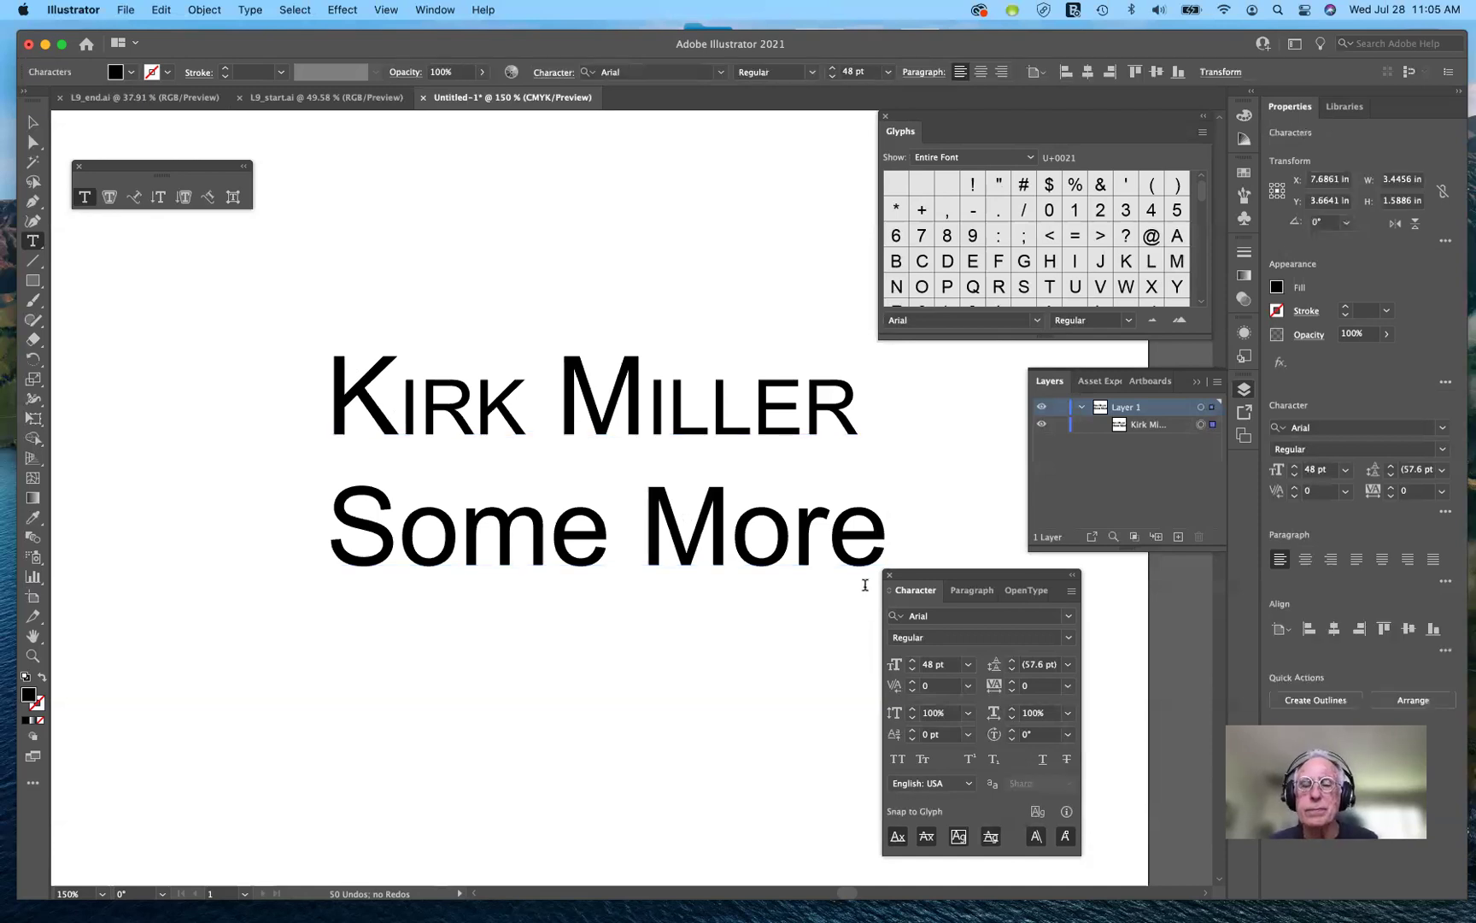
pyautogui.write('1')
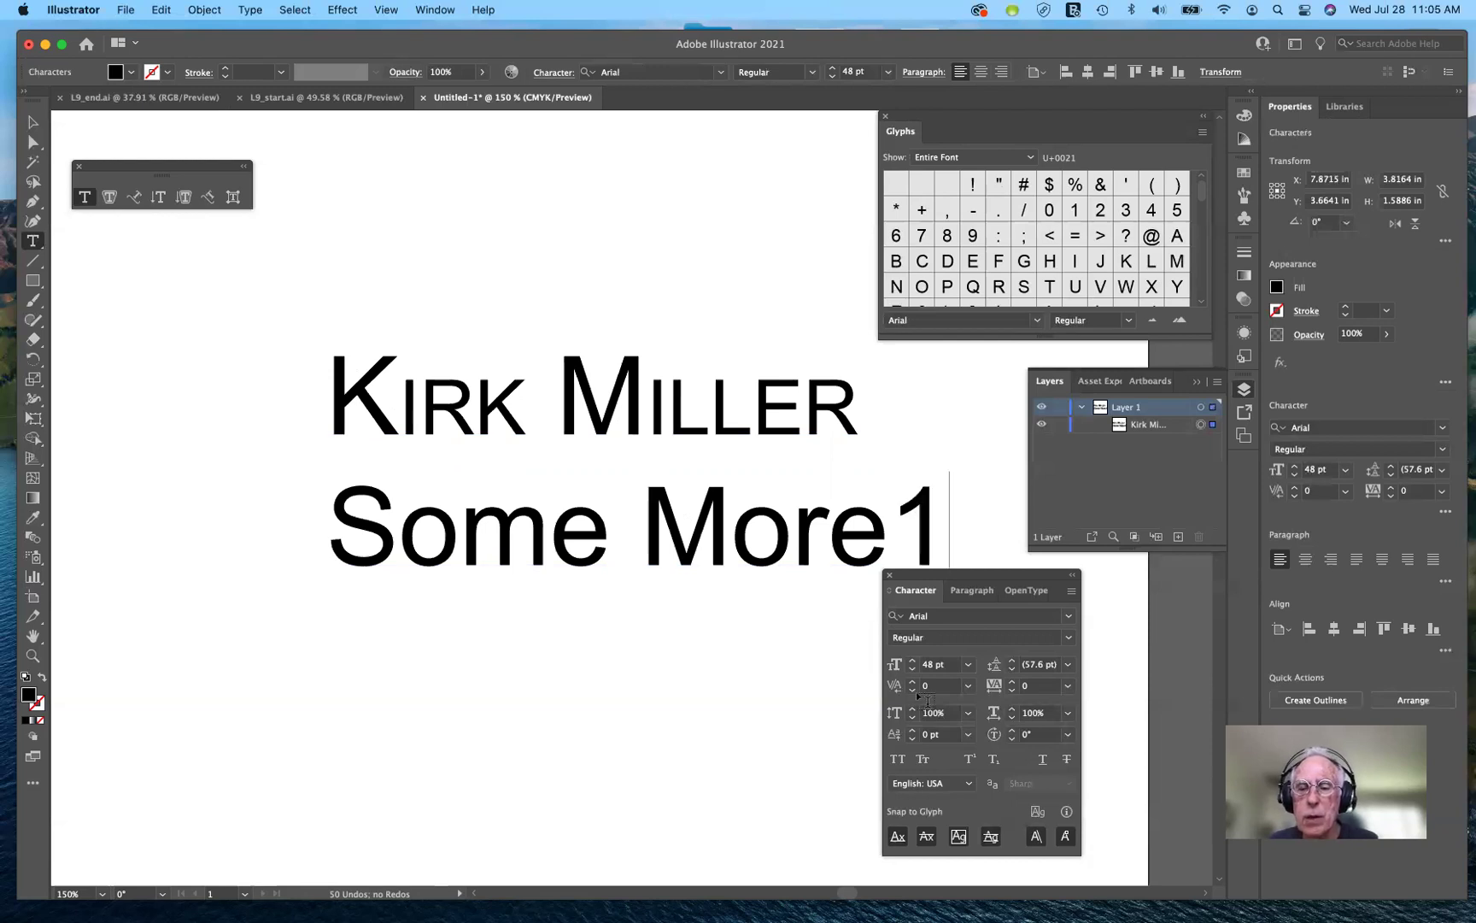
pyautogui.click(971, 759)
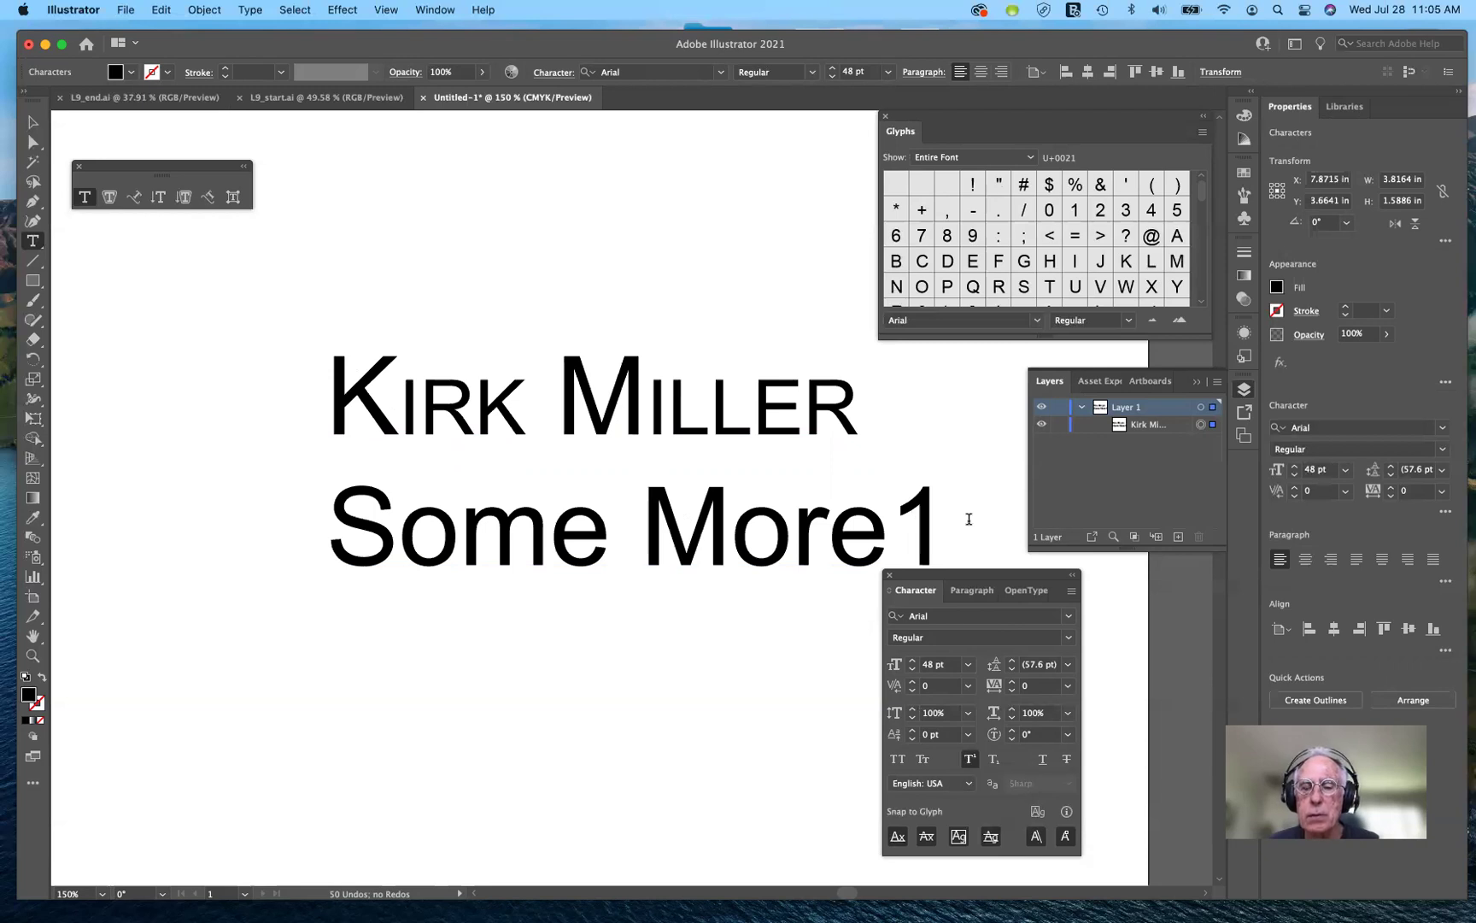
pyautogui.moveTo(969, 519); pyautogui.dragTo(888, 521)
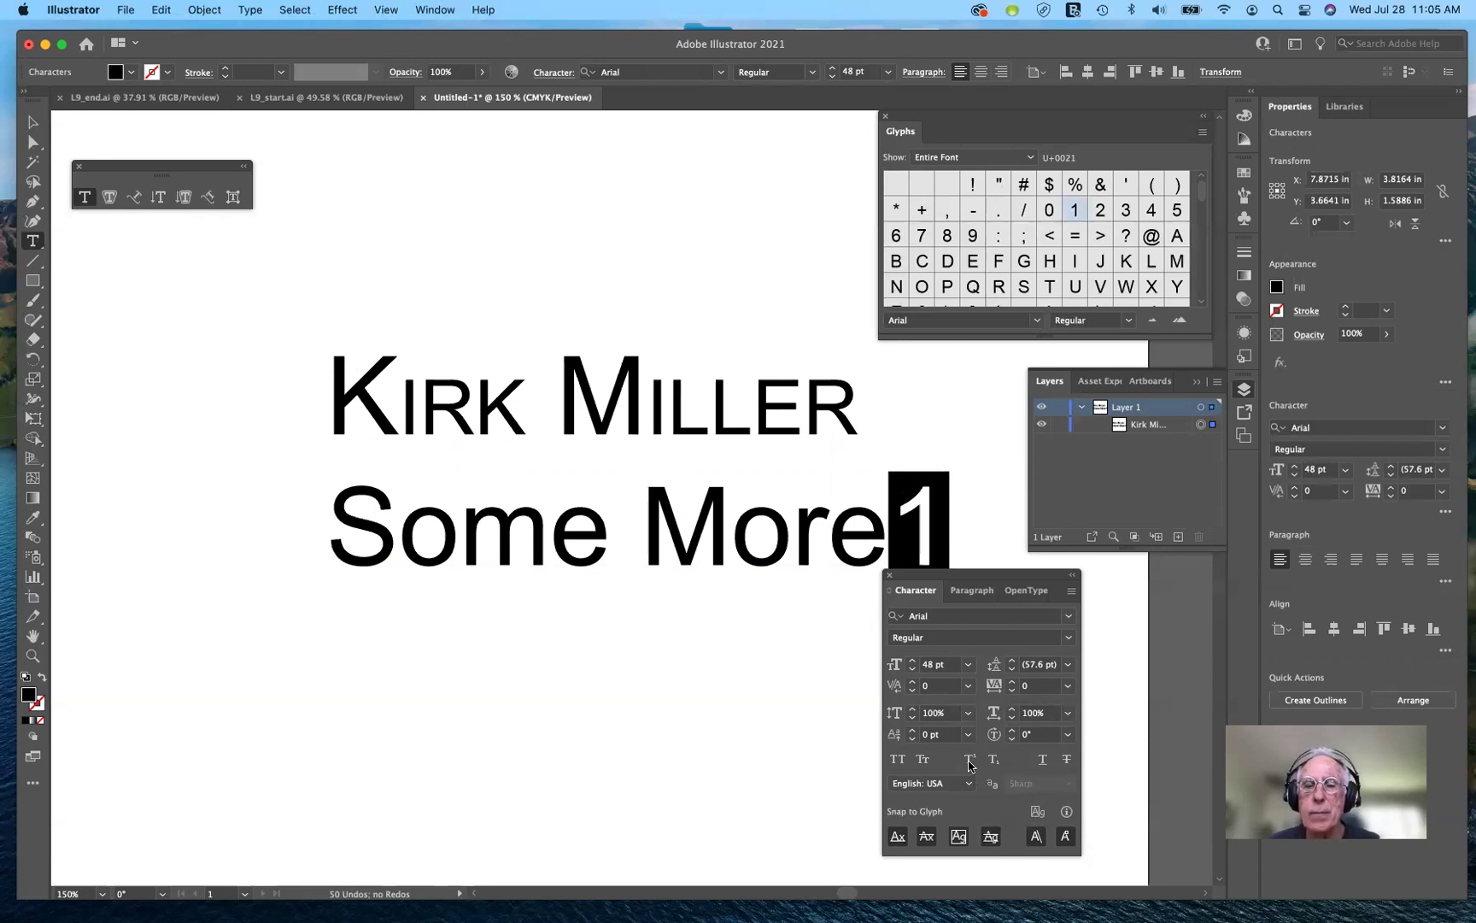
pyautogui.click(970, 761)
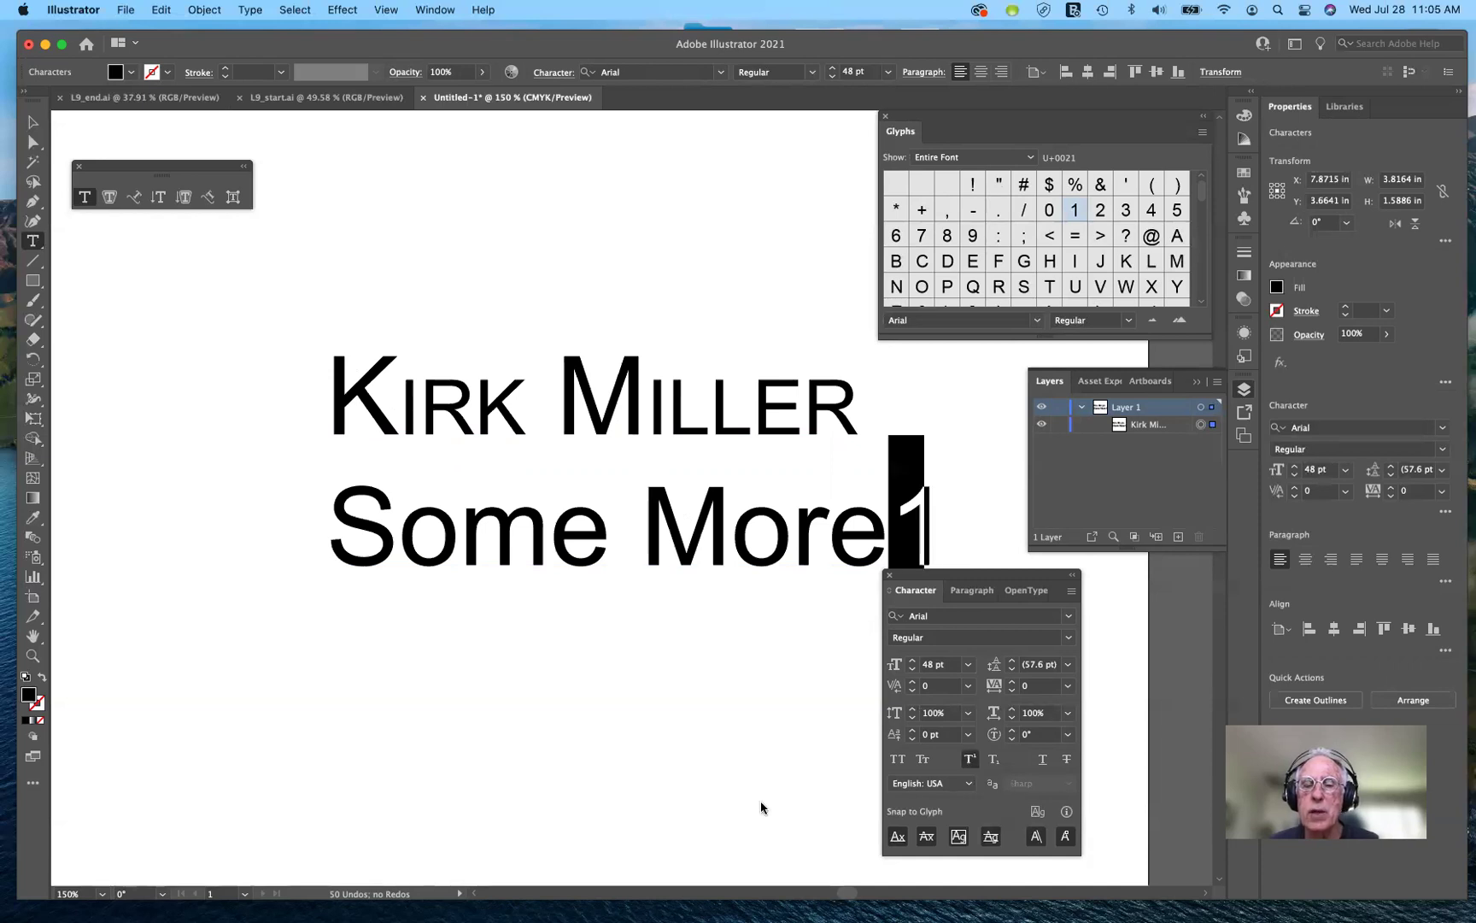
pyautogui.click(971, 761)
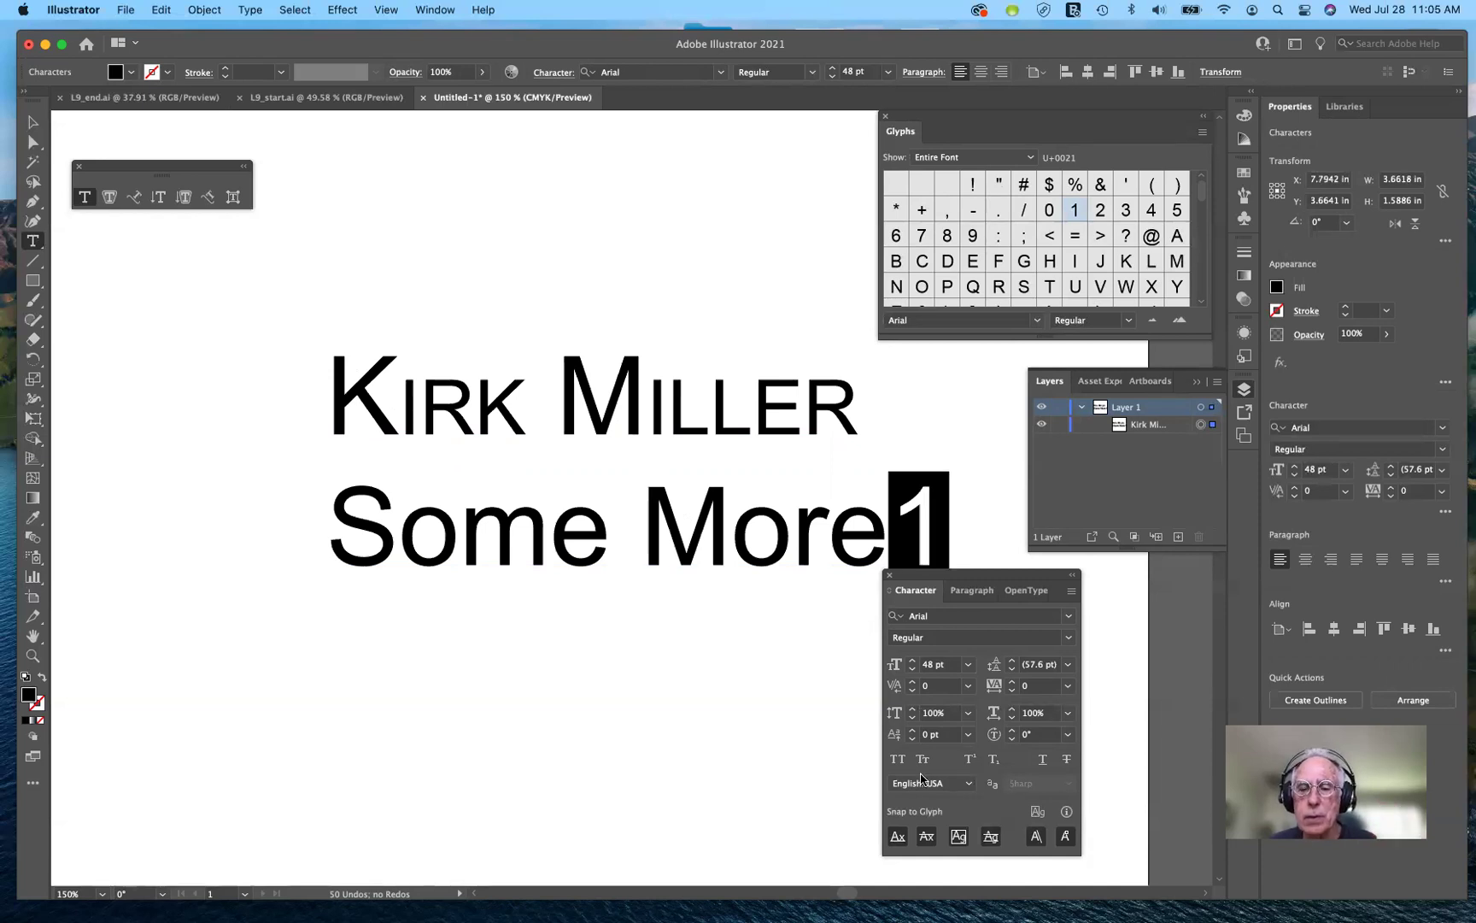
pyautogui.click(971, 760)
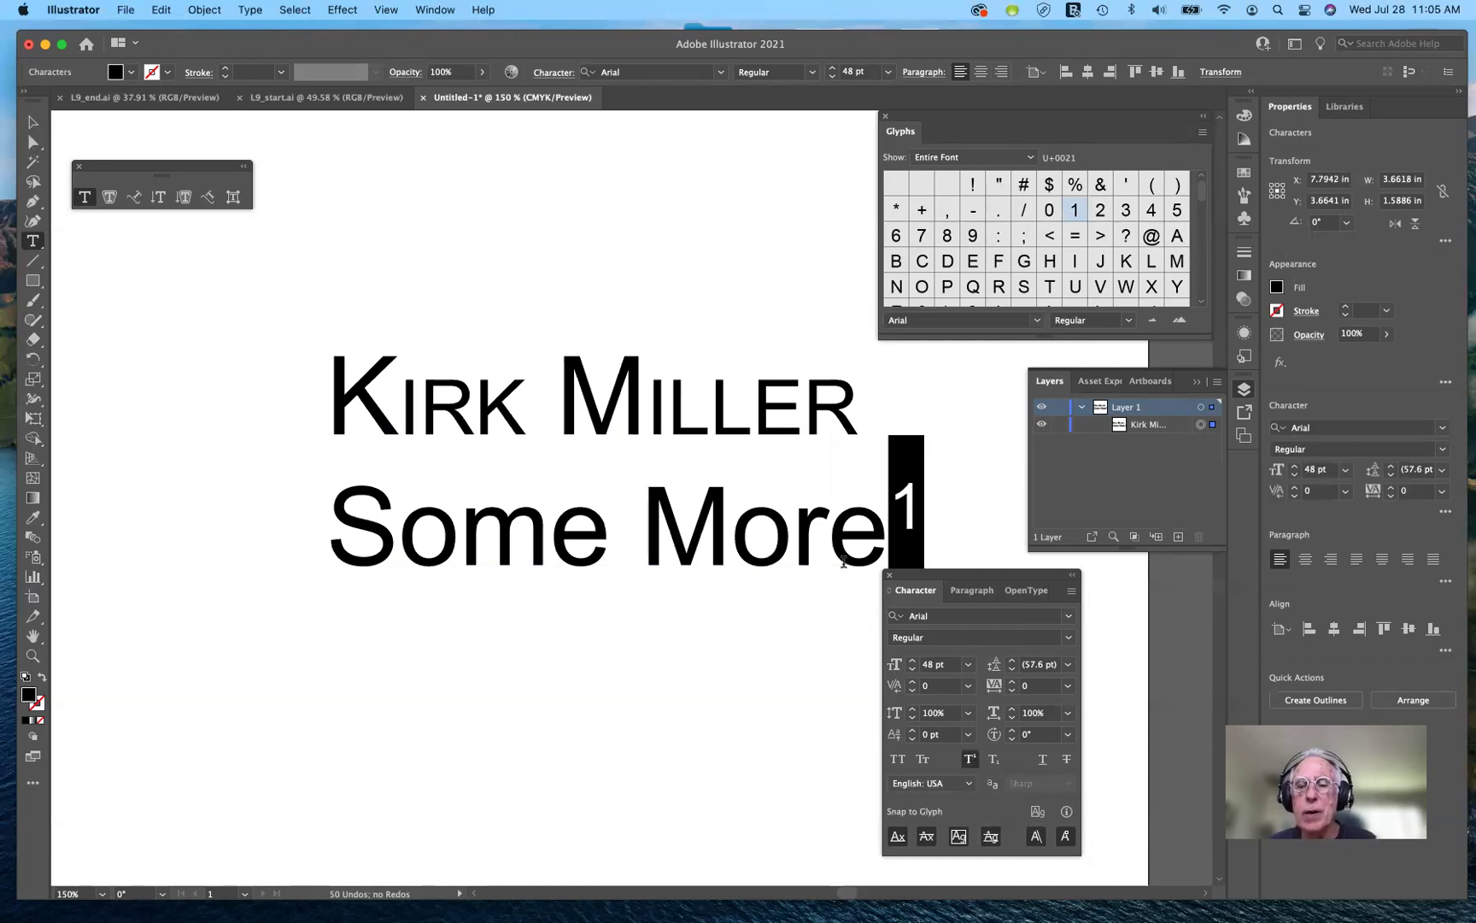
pyautogui.click(844, 561)
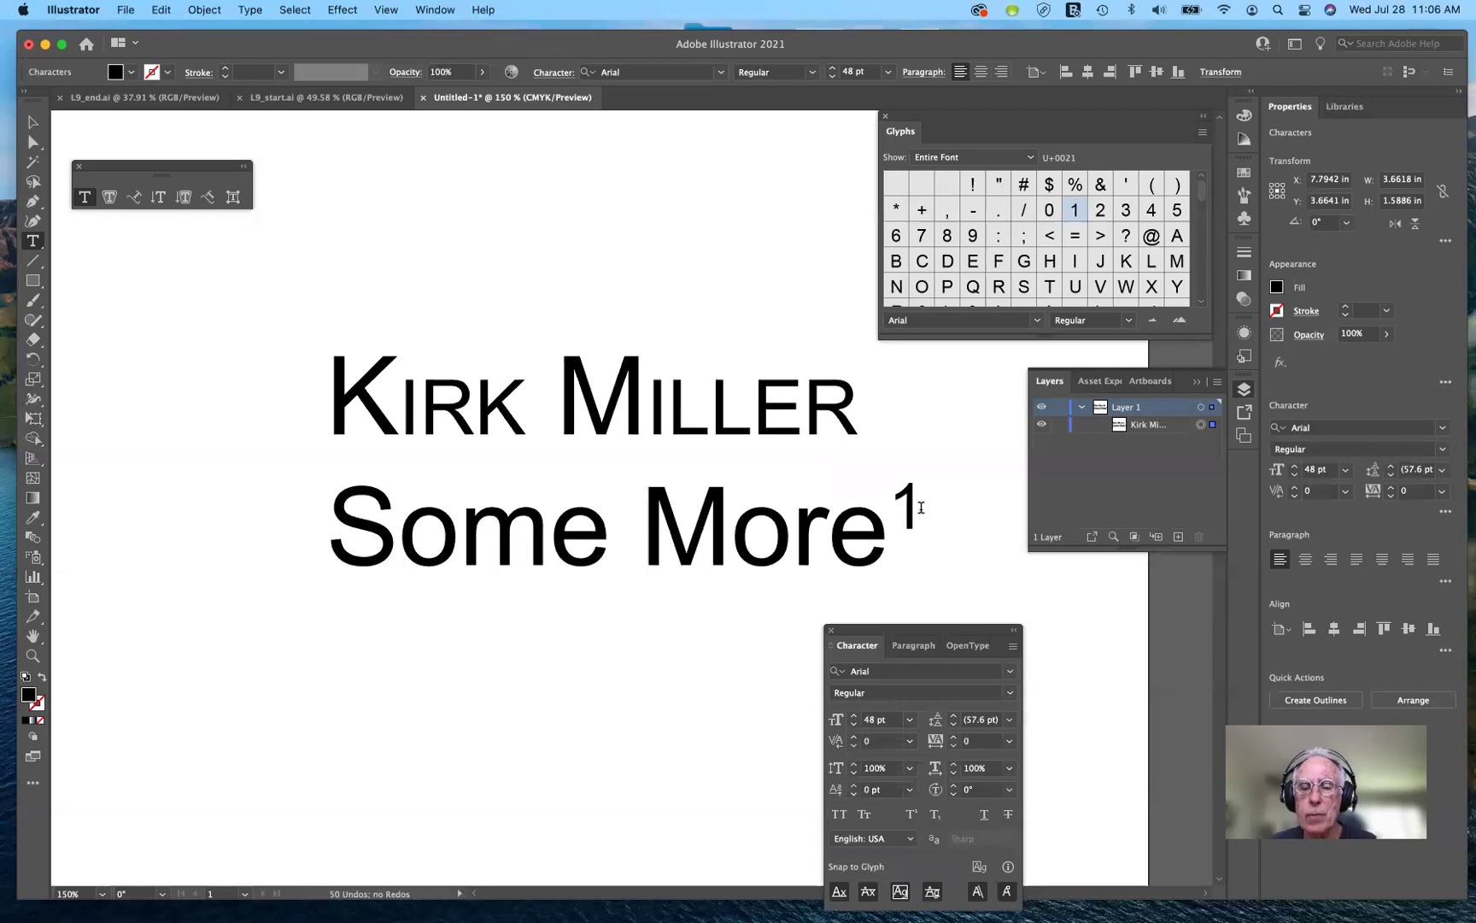
pyautogui.moveTo(921, 507); pyautogui.dragTo(891, 508)
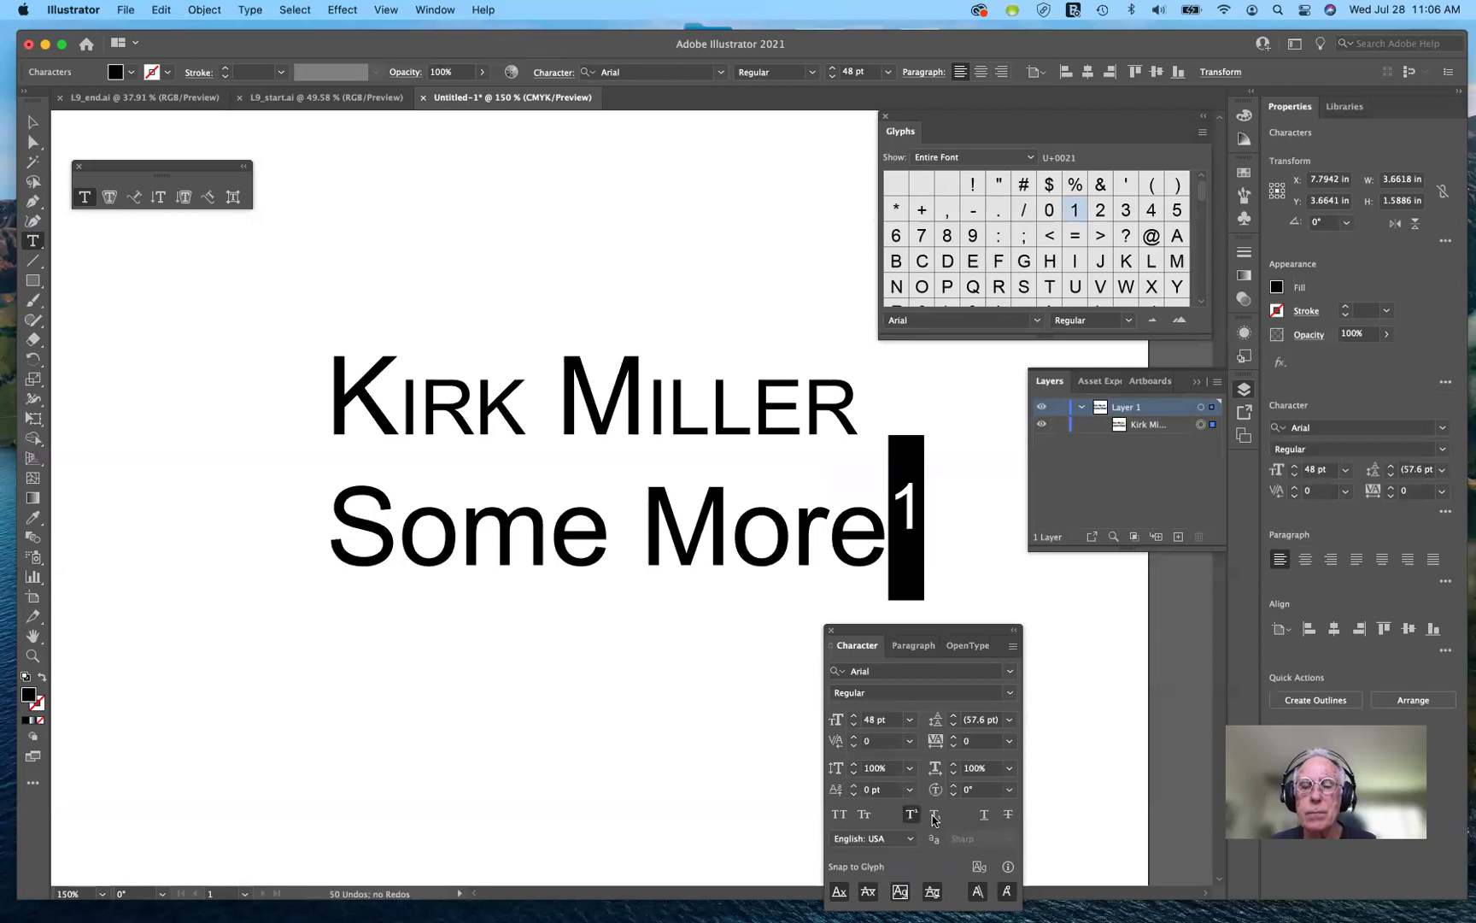
pyautogui.click(935, 816)
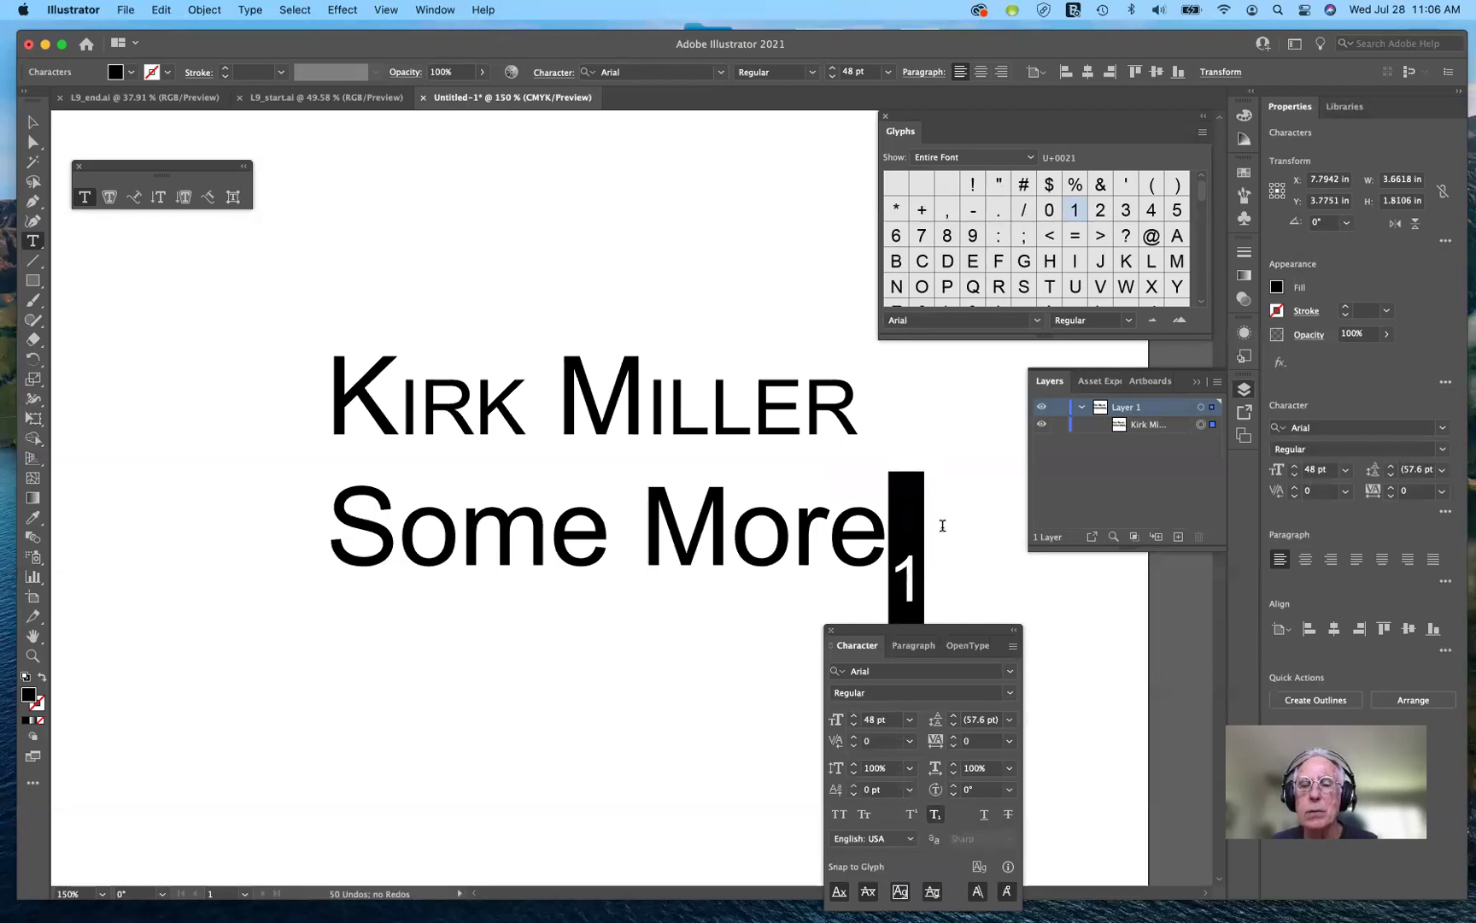
pyautogui.press('super+alt+shift+equal')
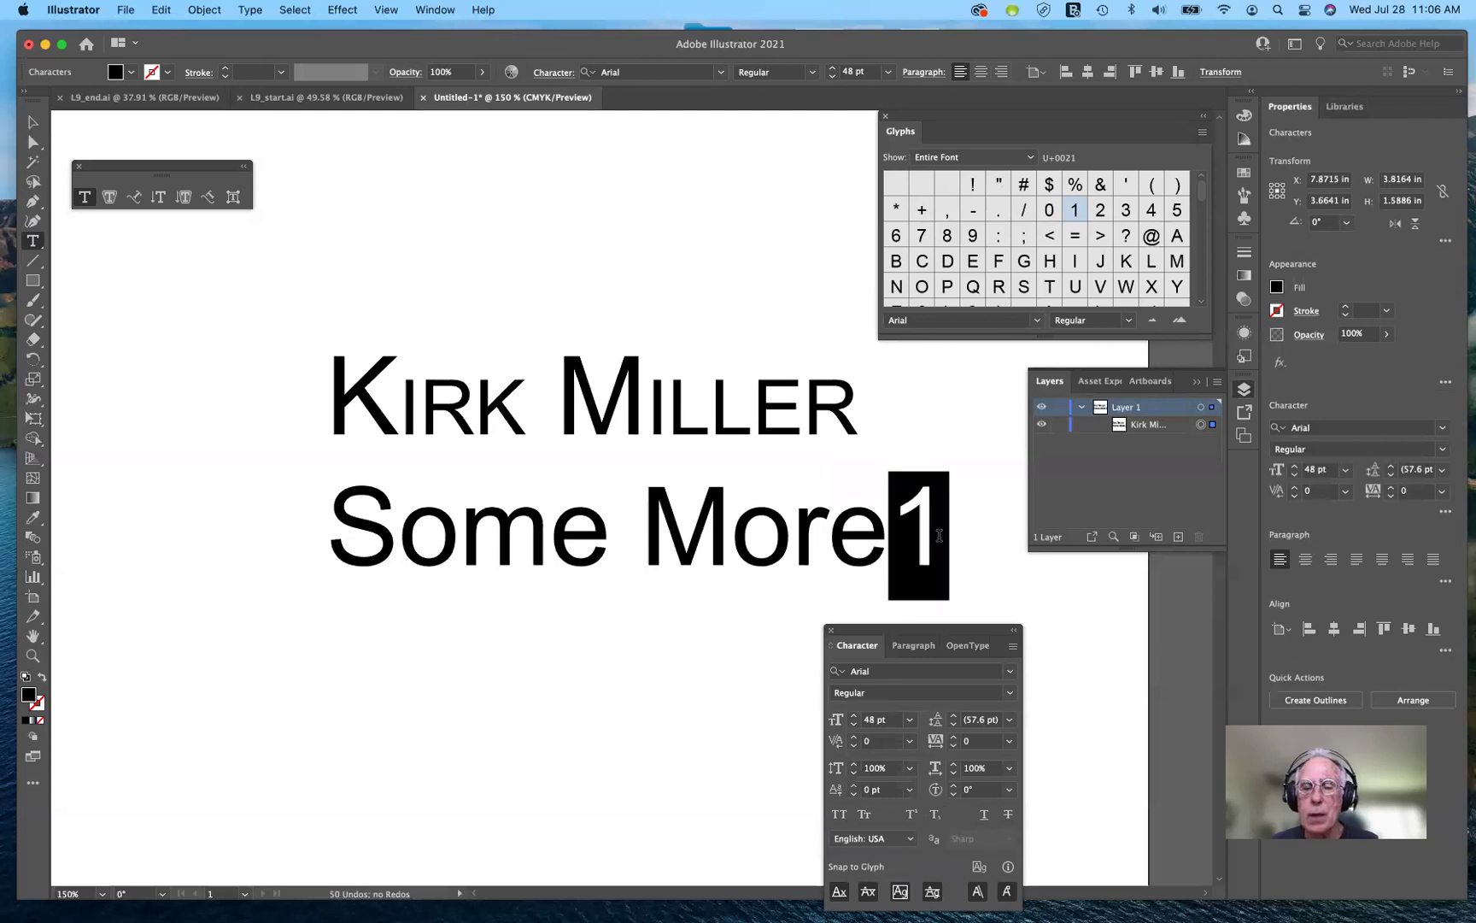
pyautogui.click(939, 536)
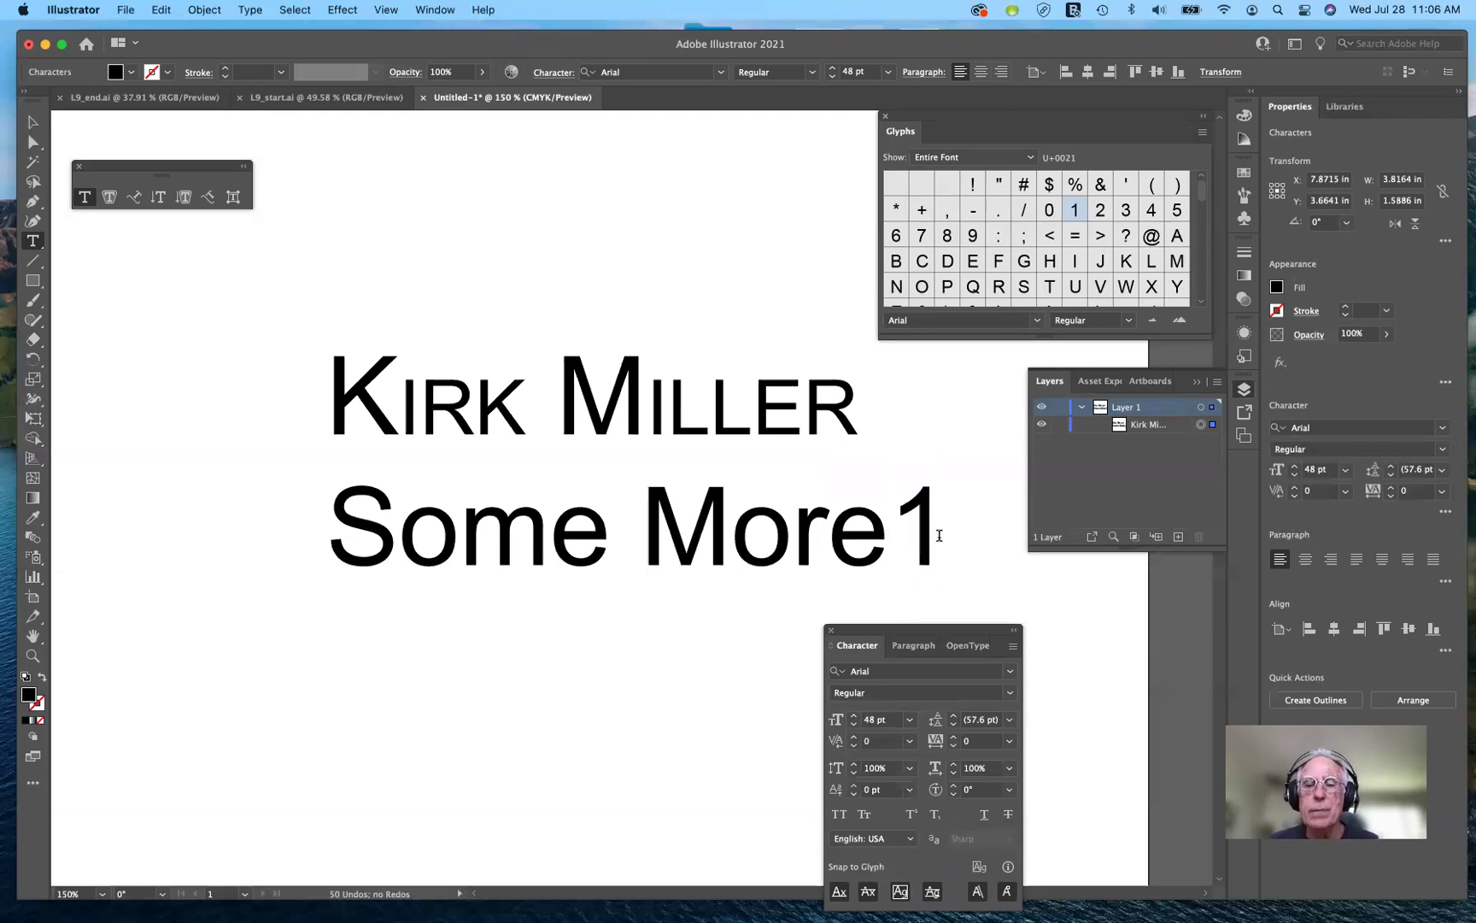
pyautogui.press('BackSpace')
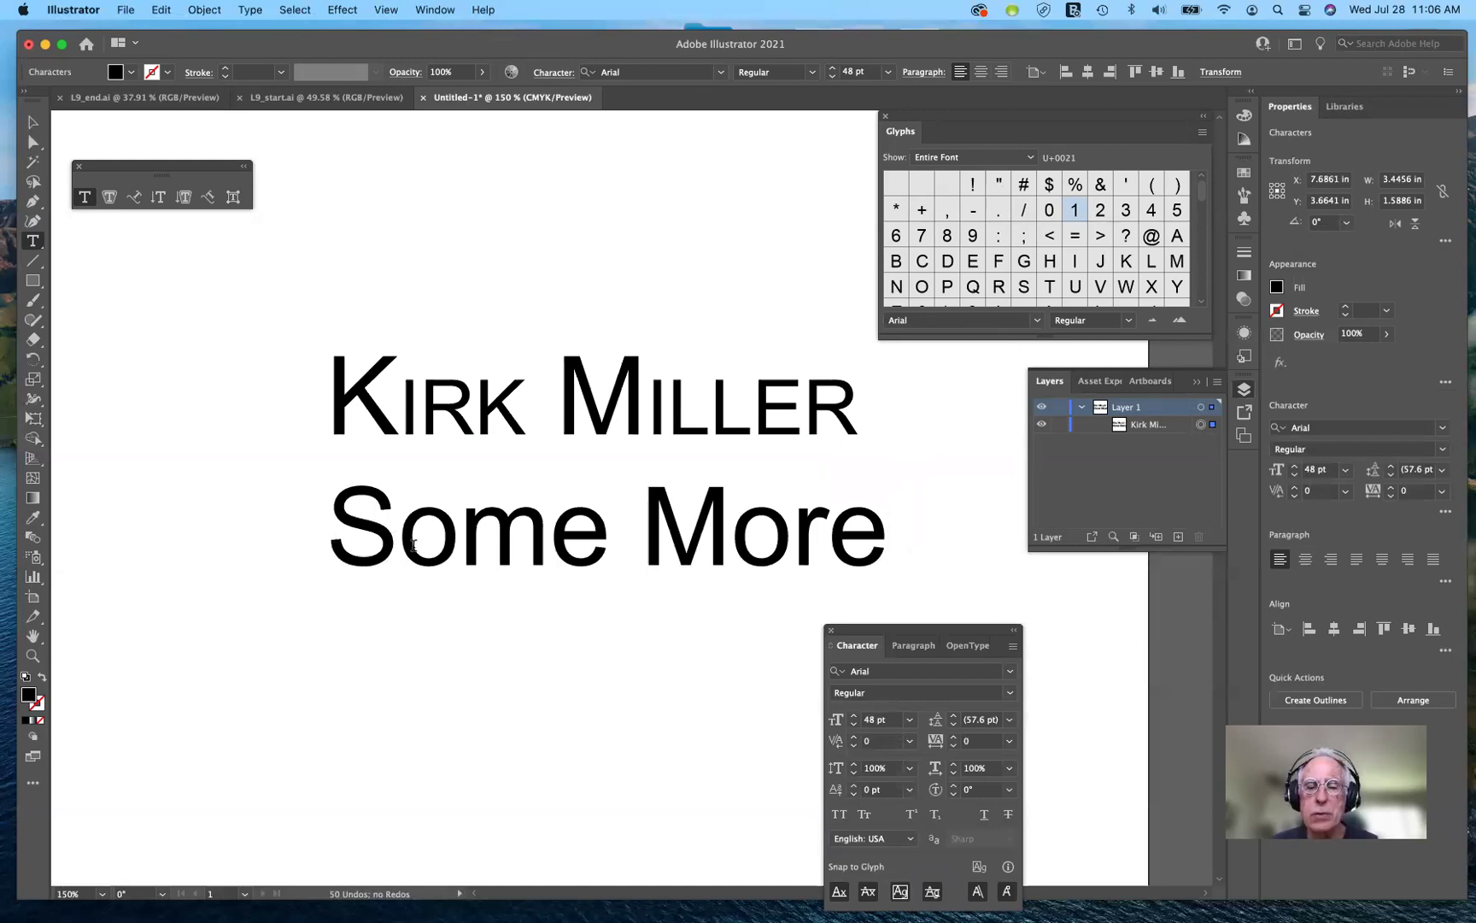
# - Underline the letter o in Some, then deselect the text
pyautogui.hotkey('shift', 'Right')
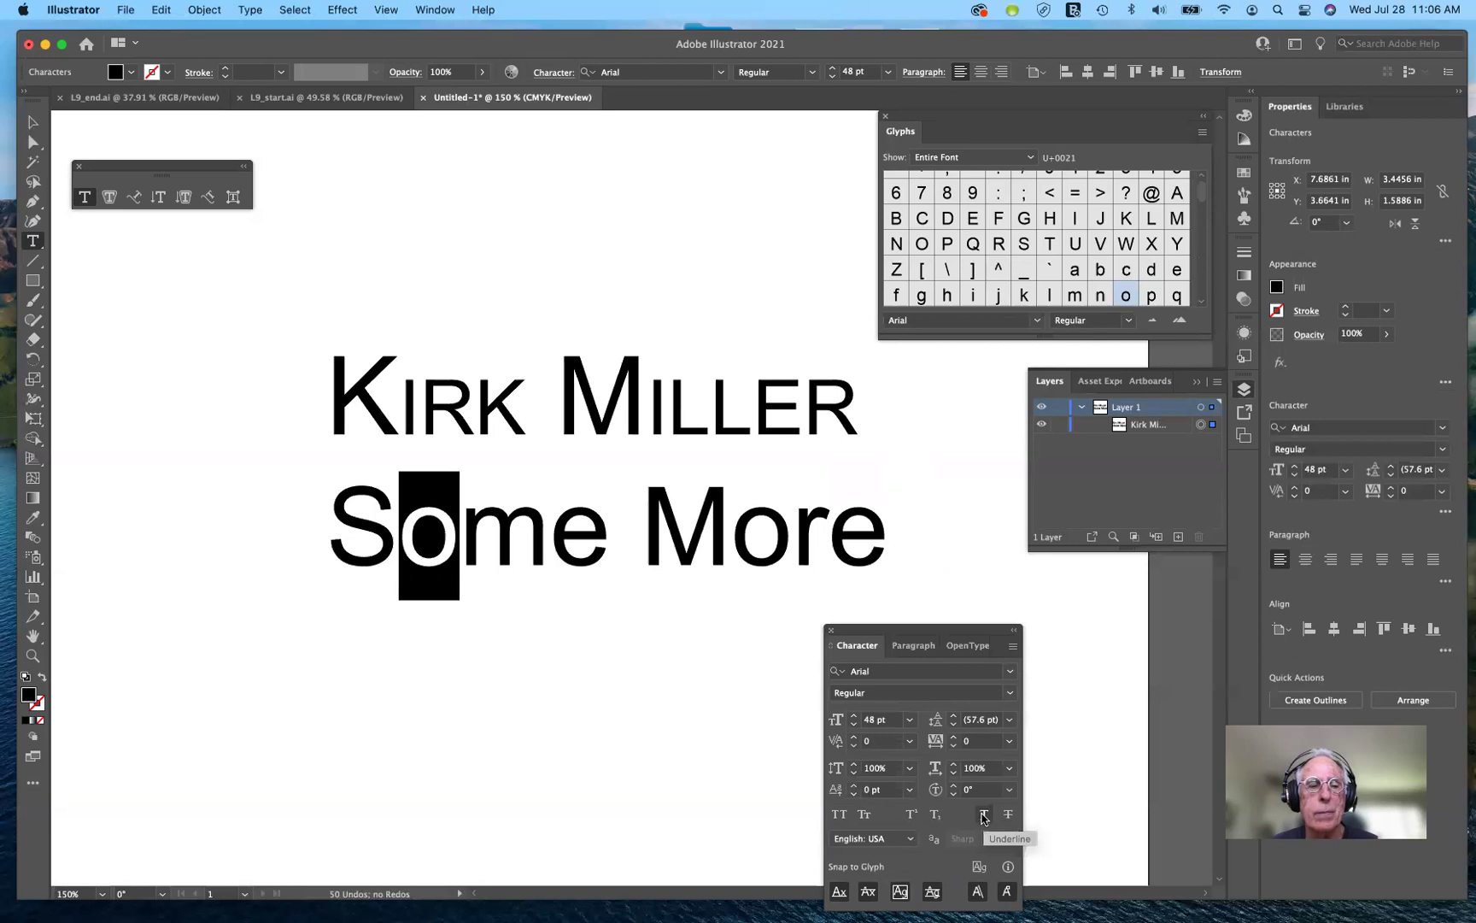
pyautogui.click(983, 816)
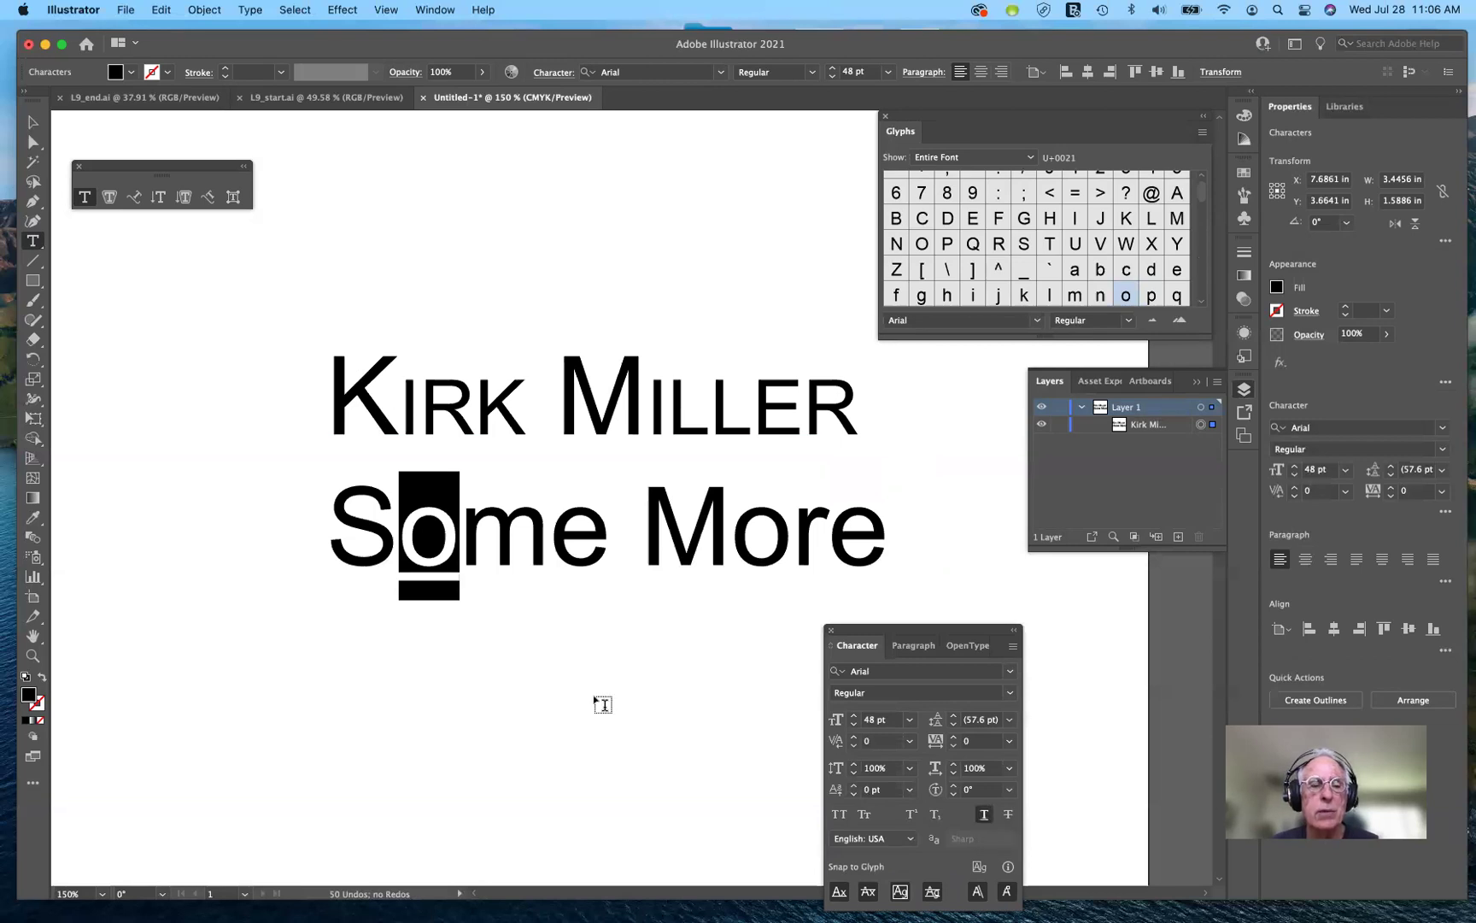
pyautogui.press('super+shift+a')
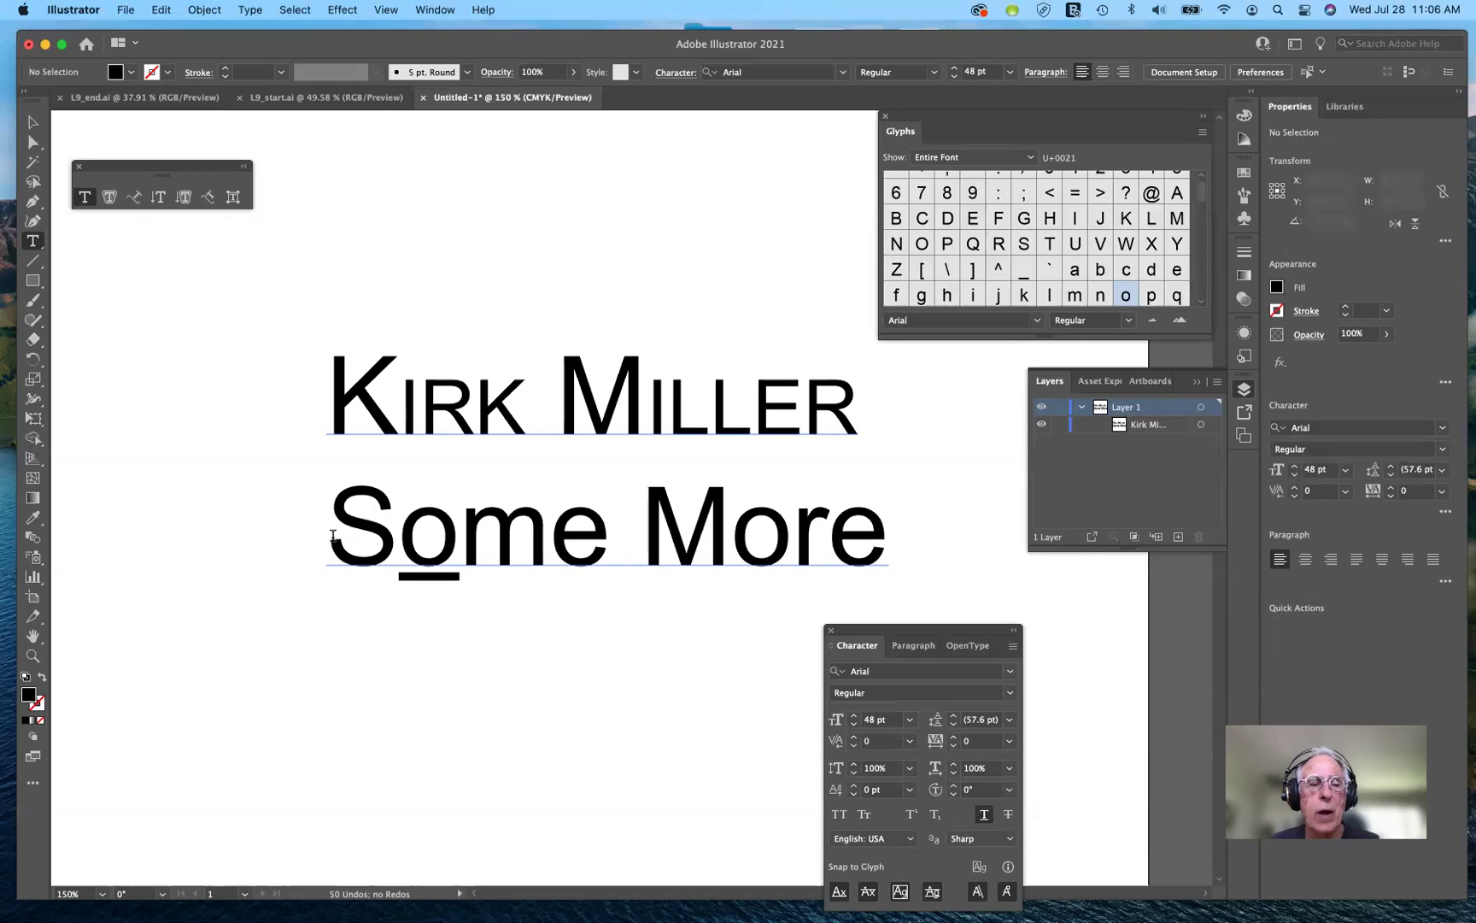
# - Apply strikethrough to the whole Some More line and move the Character panel aside
pyautogui.tripleClick(902, 512)
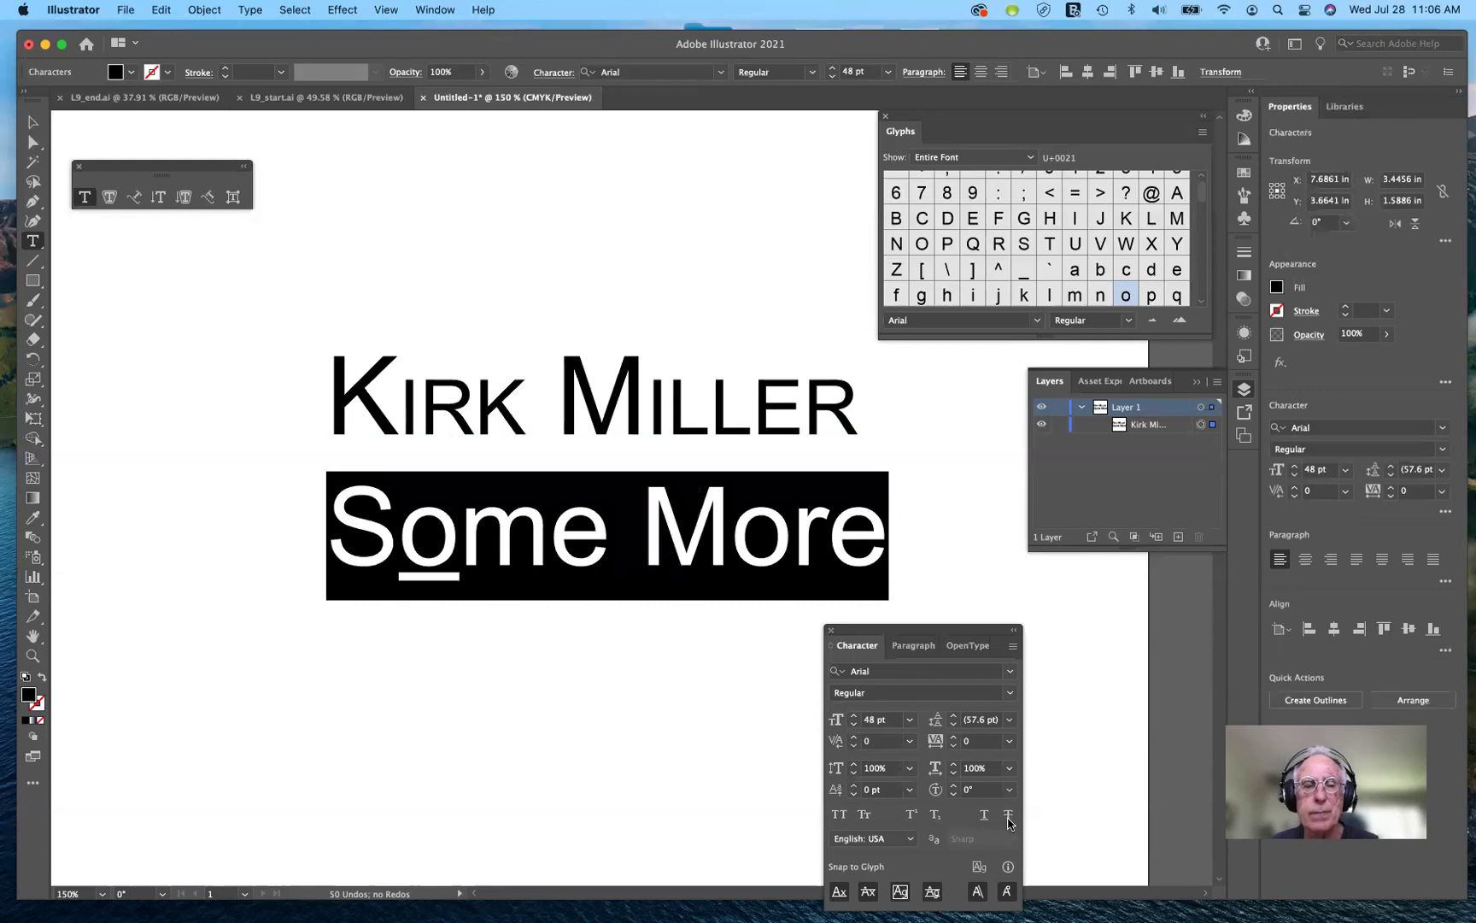
pyautogui.click(1008, 816)
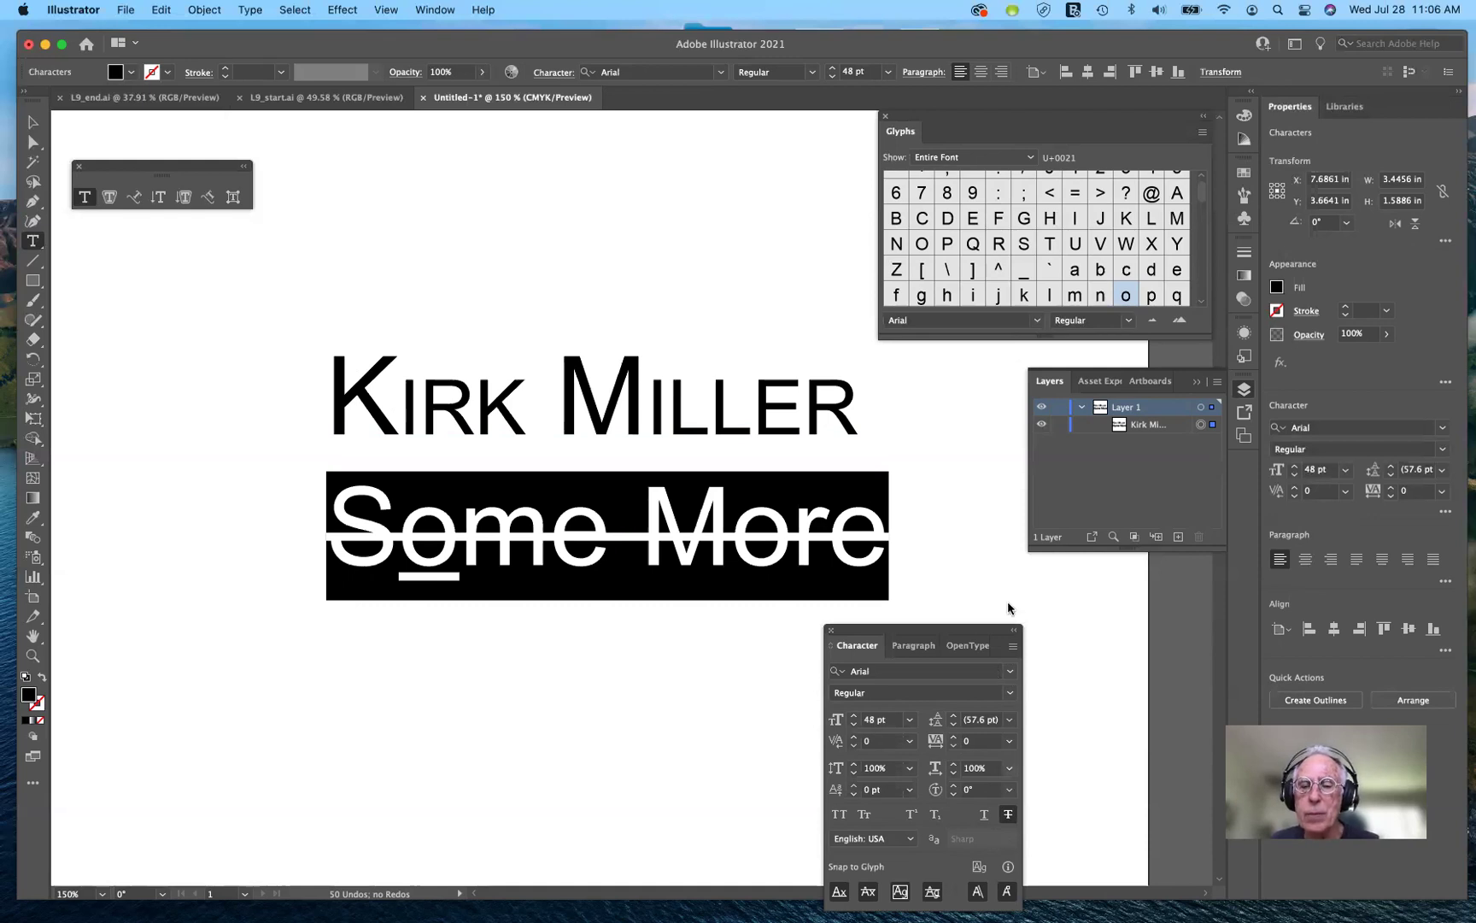
pyautogui.moveTo(940, 630); pyautogui.dragTo(1022, 470)
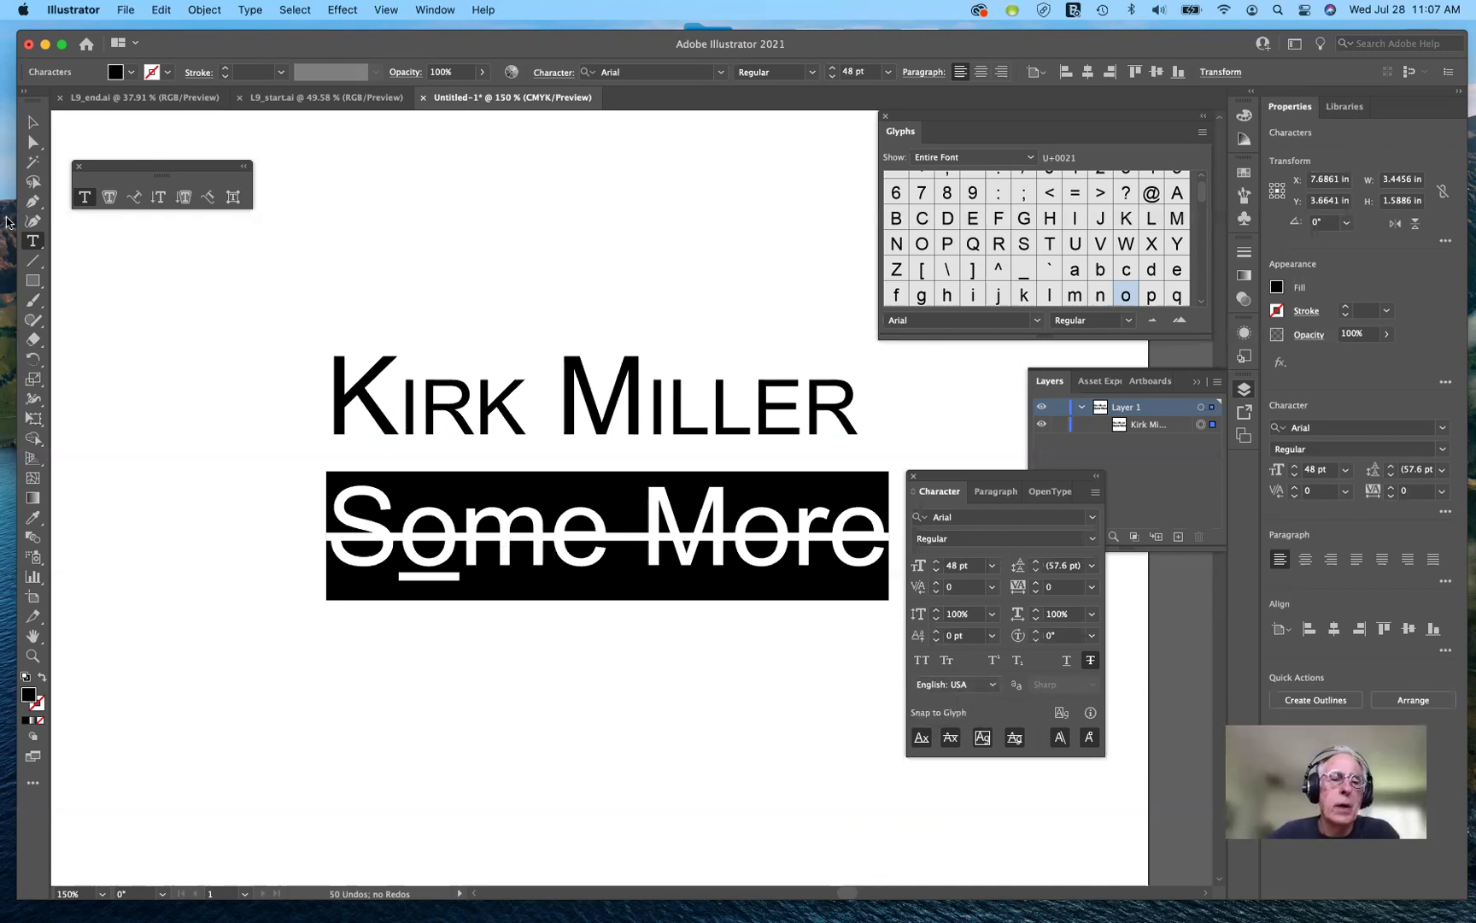
# - Remove strikethrough and underline from the Some More line and type Montreal over it
pyautogui.click(401, 551)
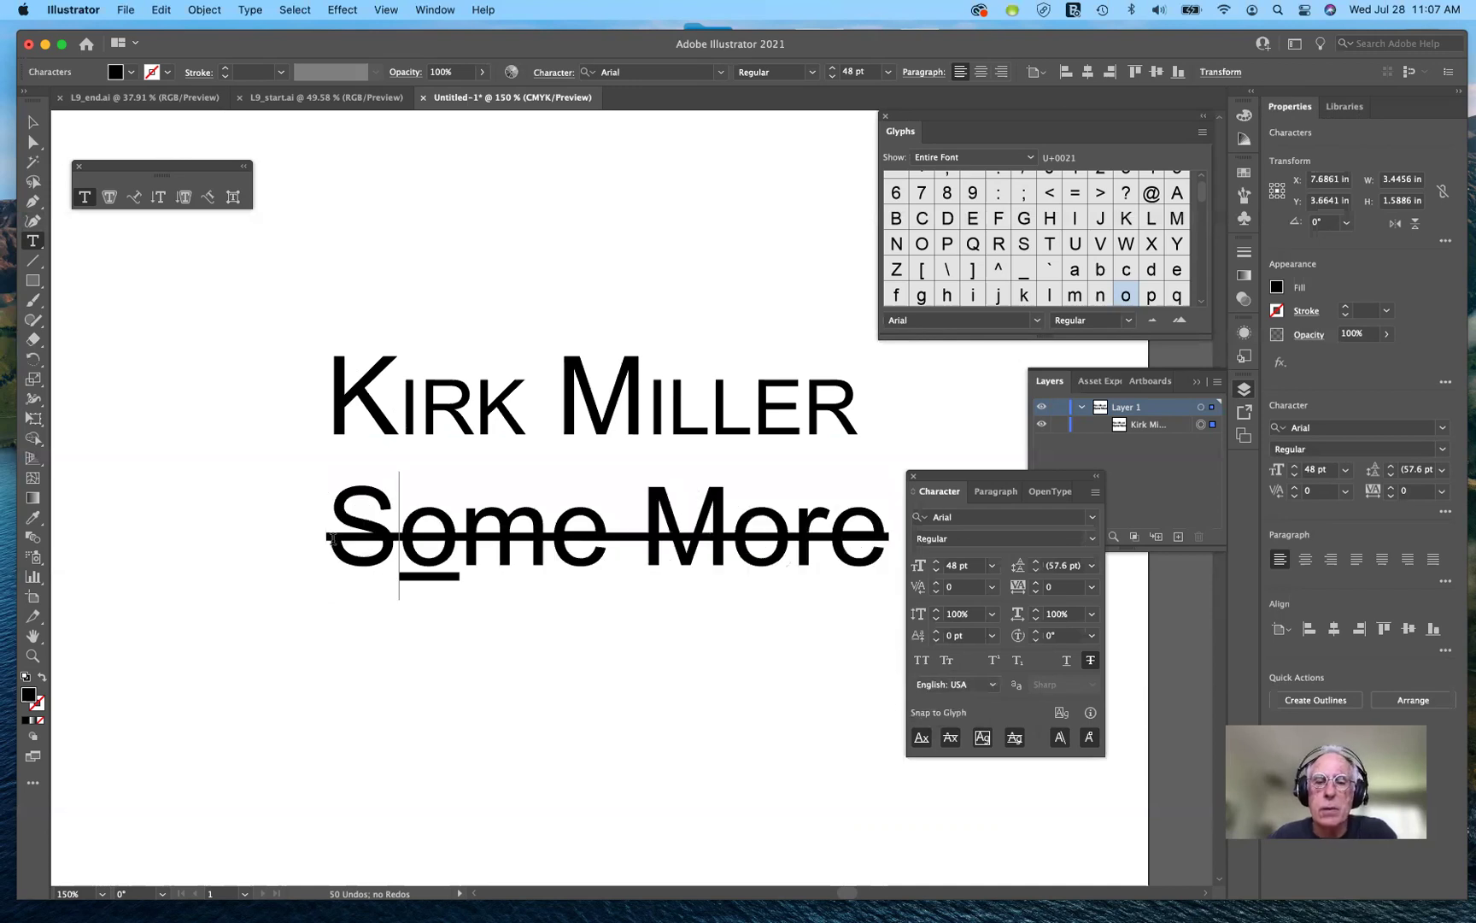
pyautogui.press('super+a')
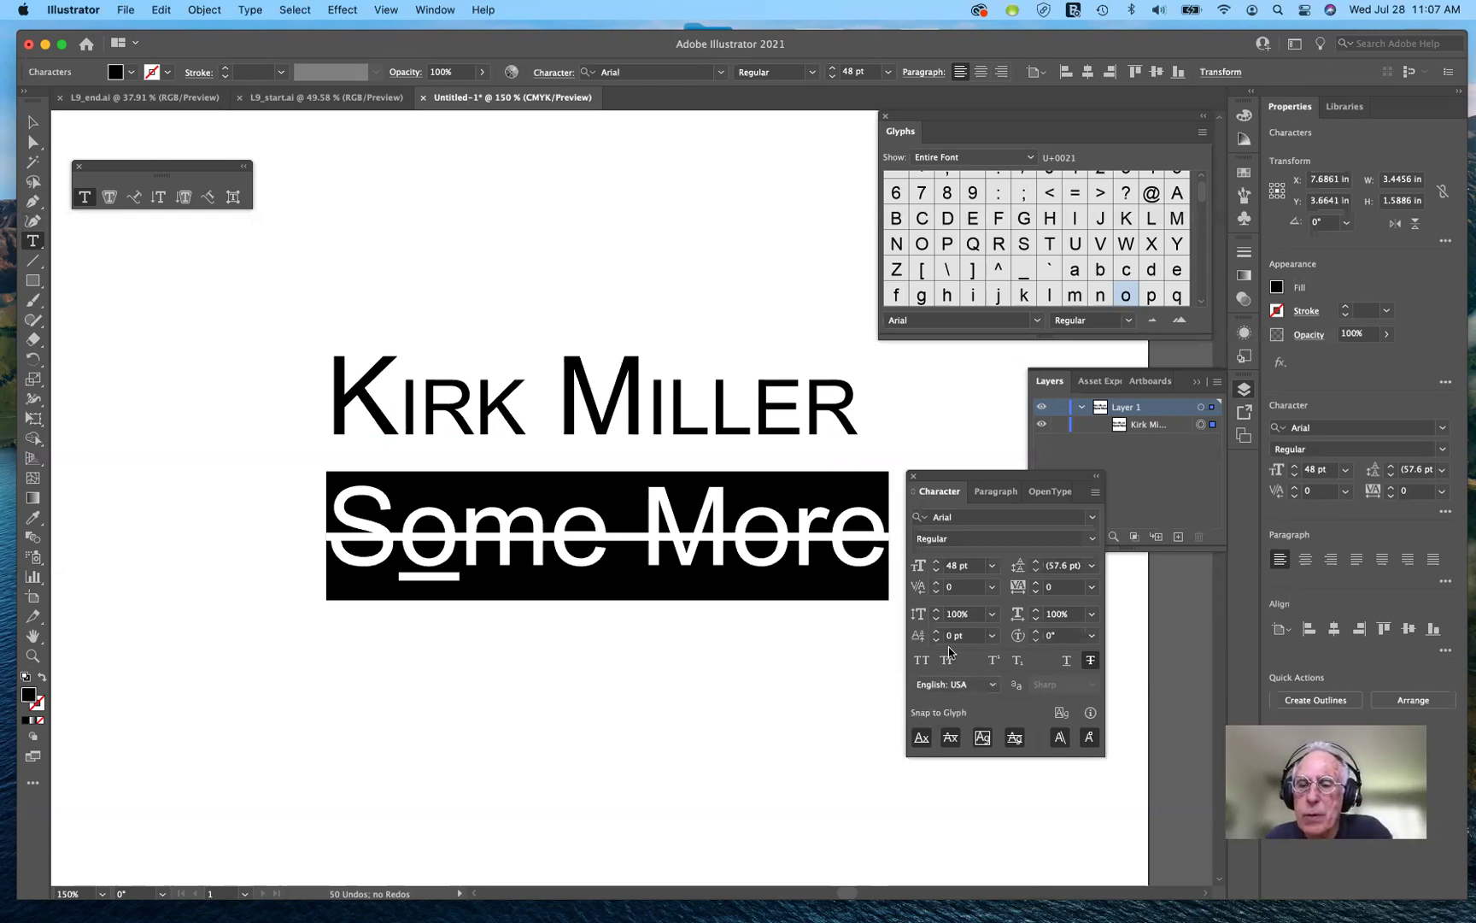
pyautogui.click(1091, 659)
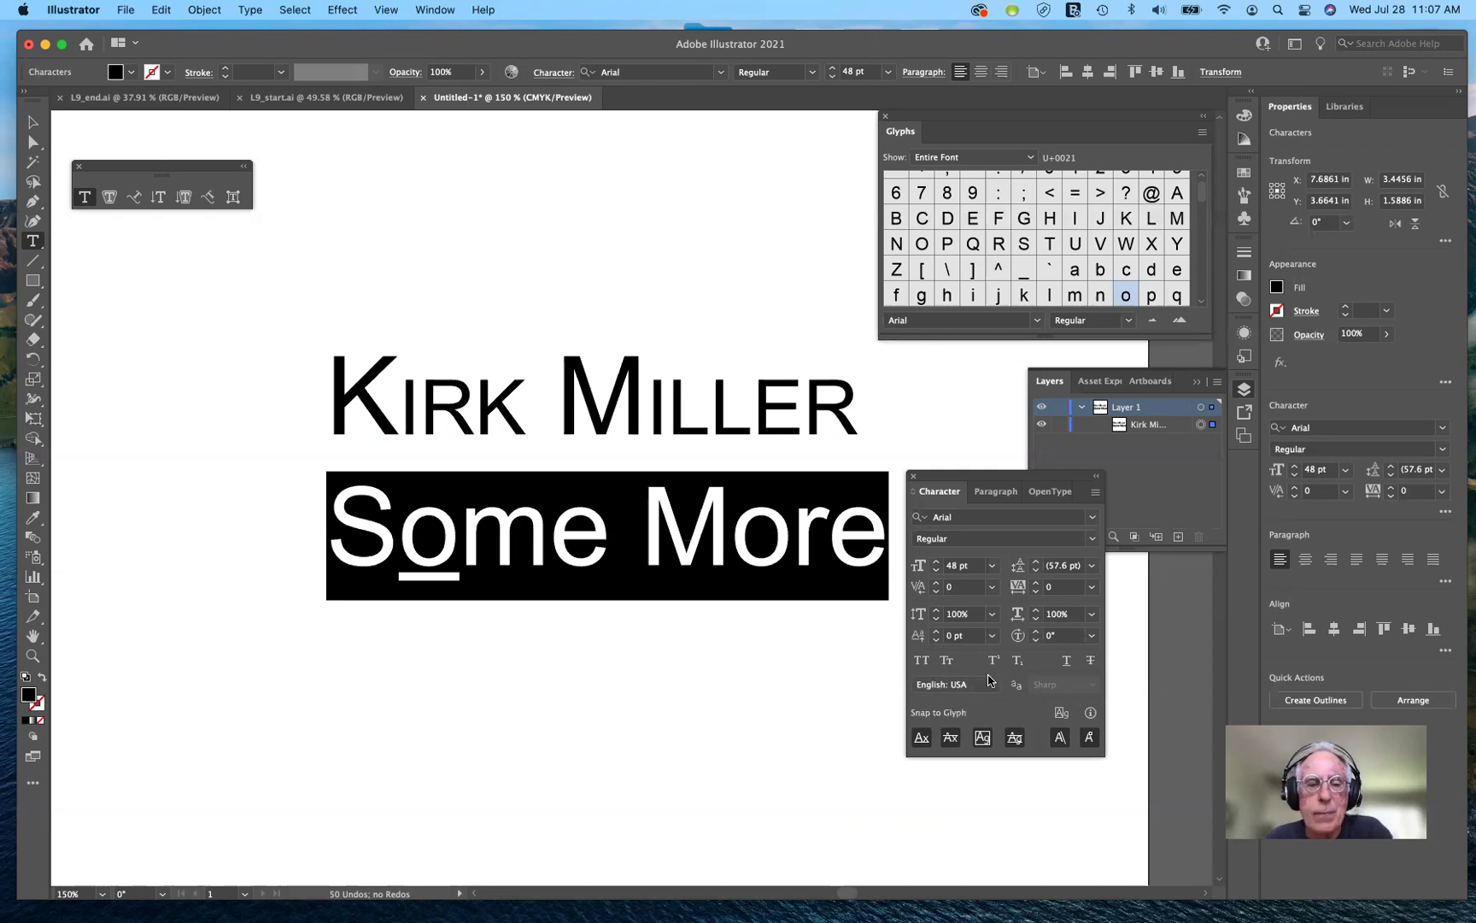
pyautogui.click(1065, 665)
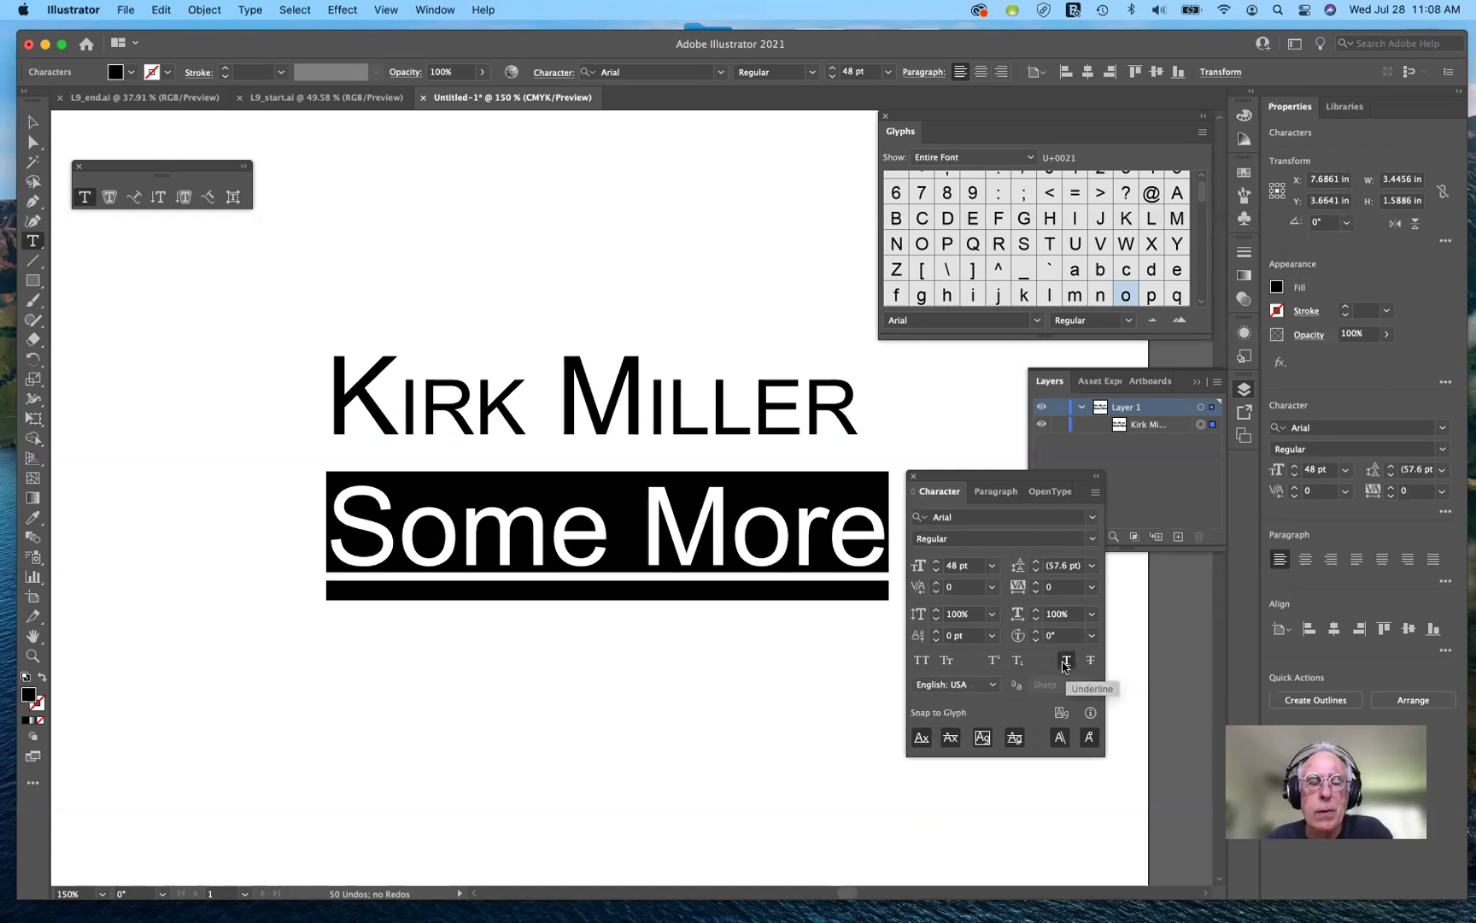
pyautogui.click(1065, 664)
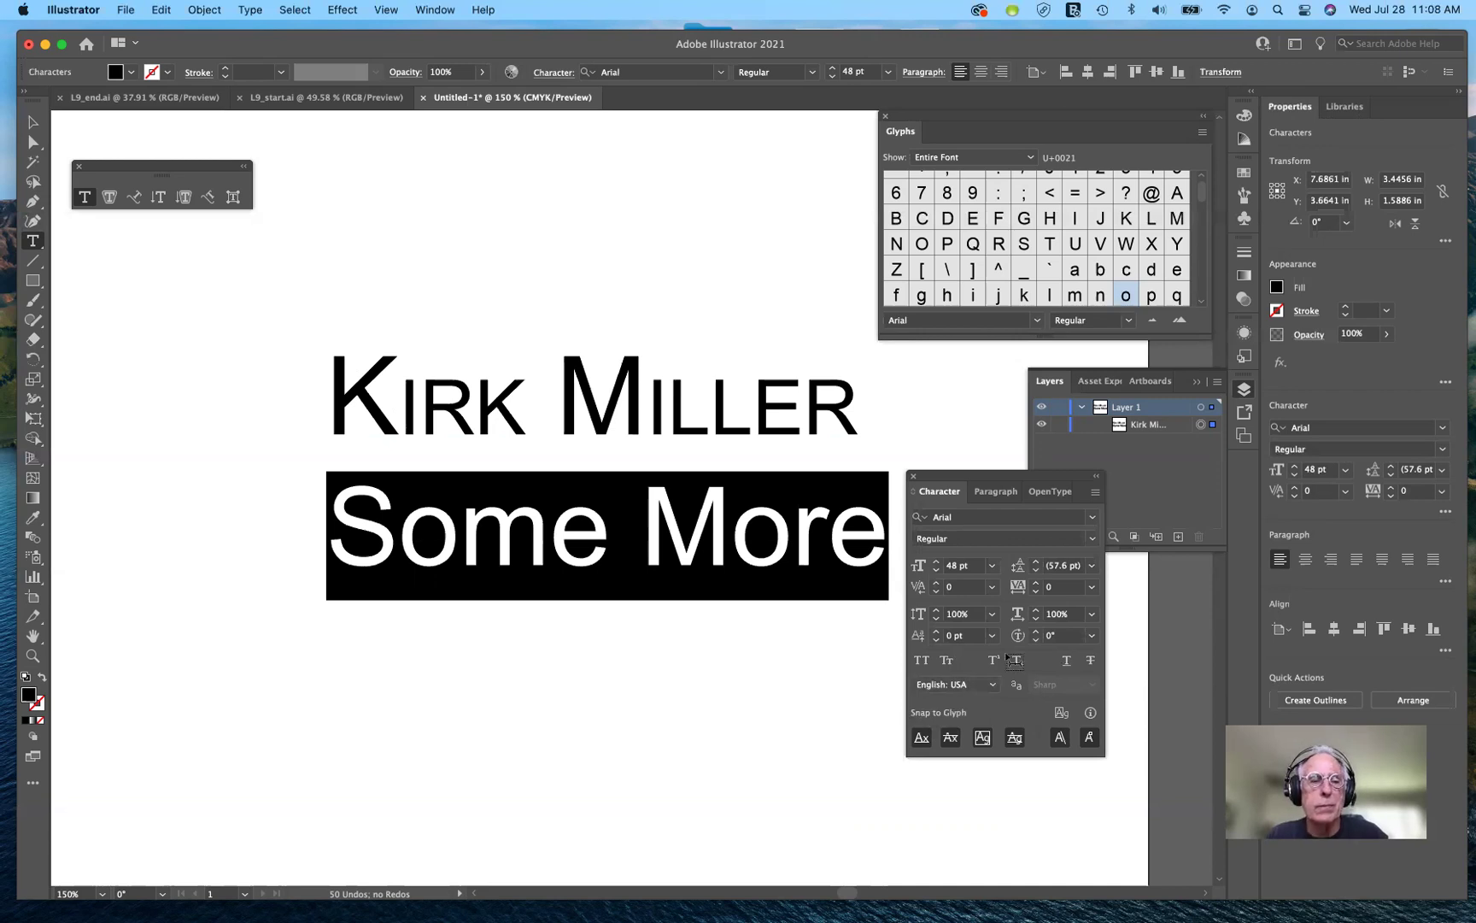
pyautogui.write('M')
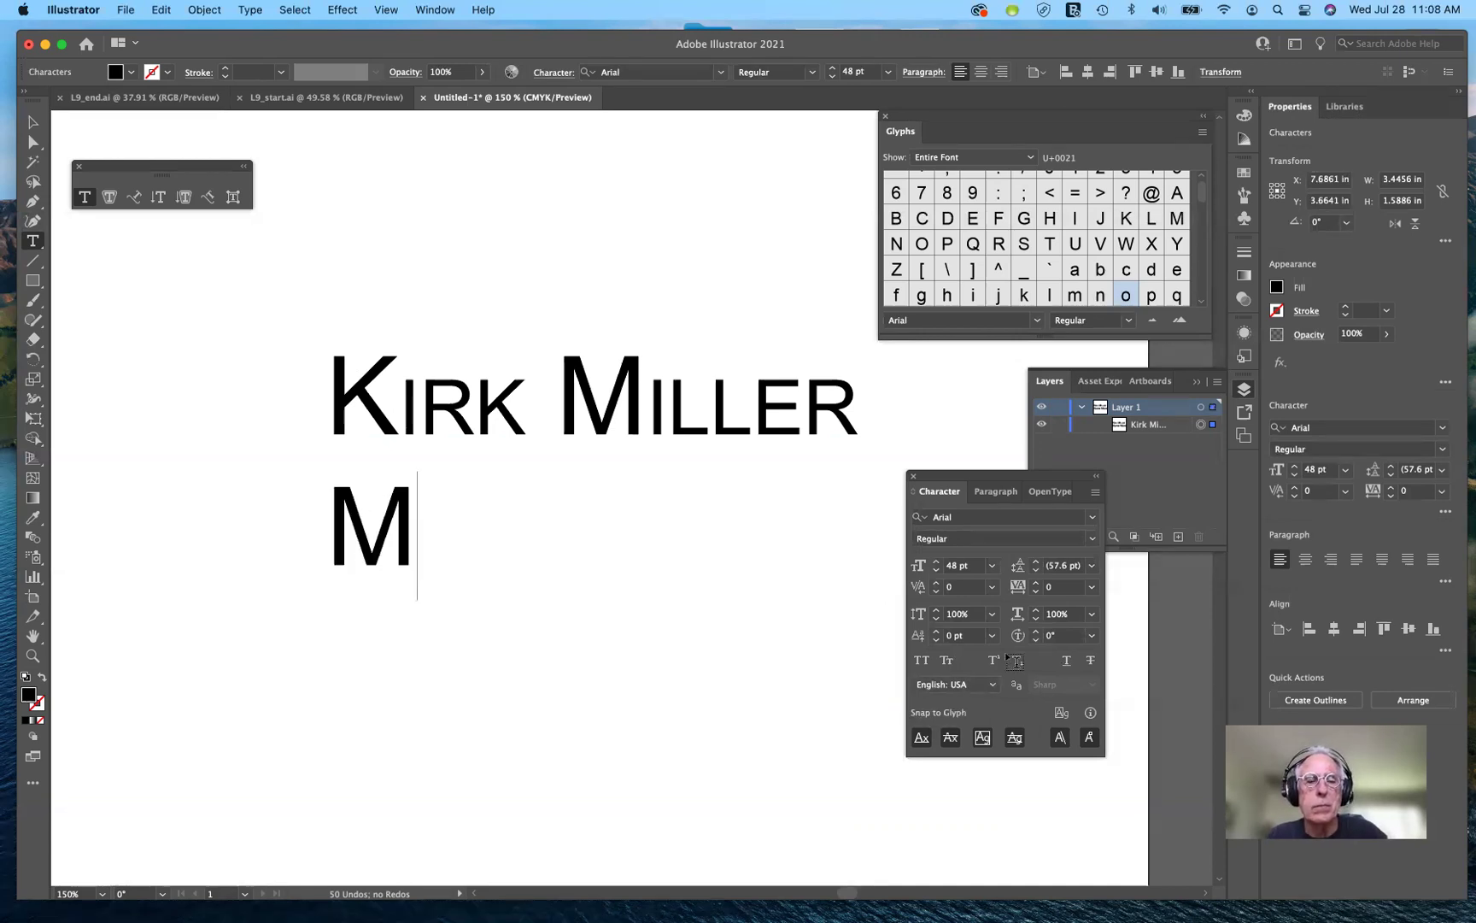
pyautogui.write('ontreal')
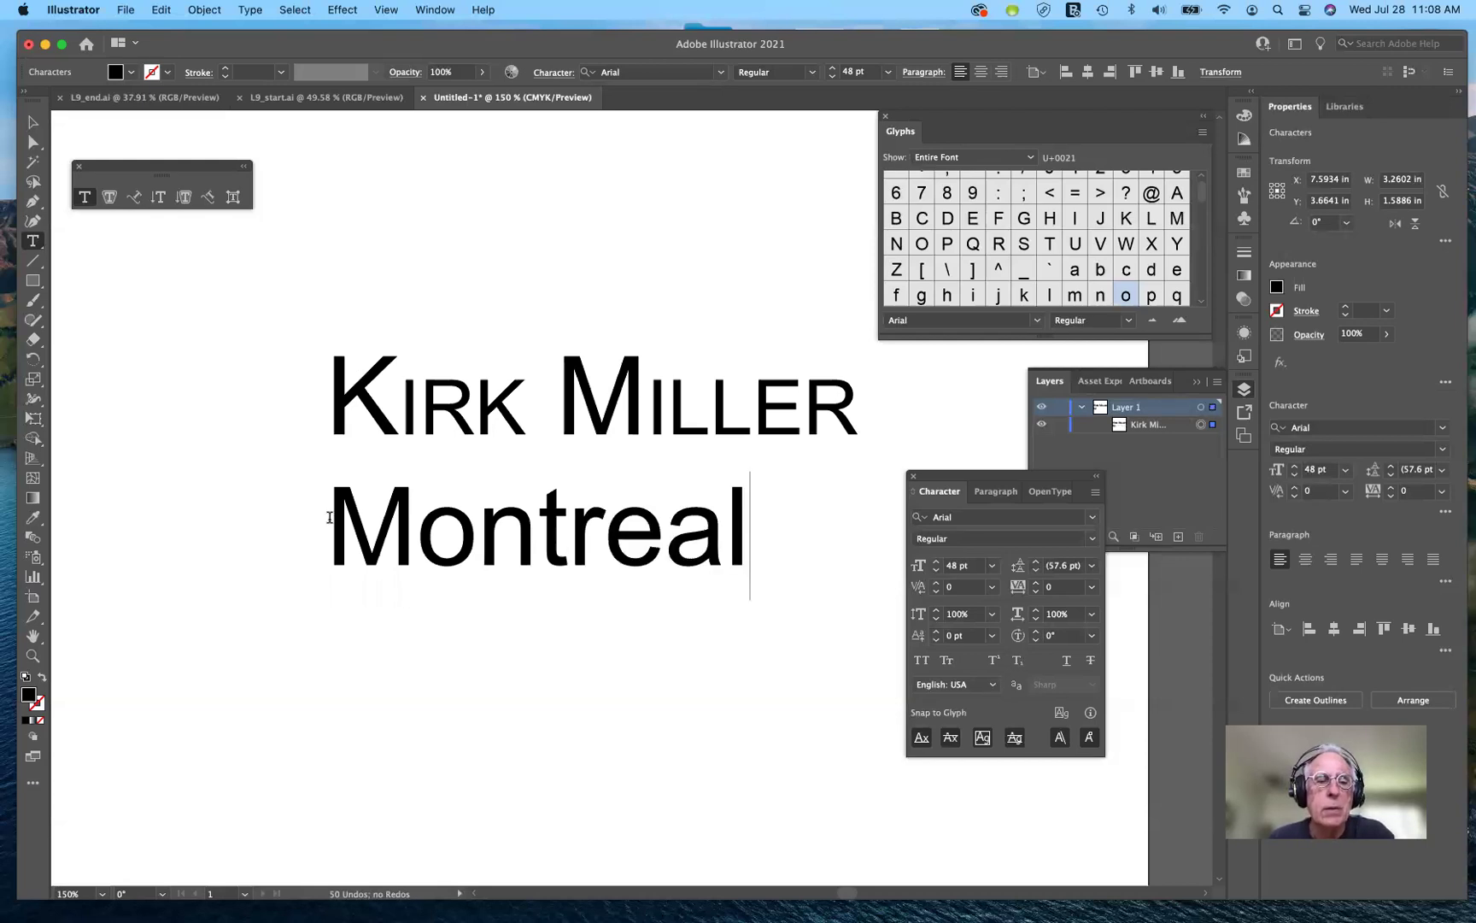
# - Set the word Montreal's language to French: Canadian, then select all the text's characters
pyautogui.moveTo(511, 522); pyautogui.dragTo(328, 529)
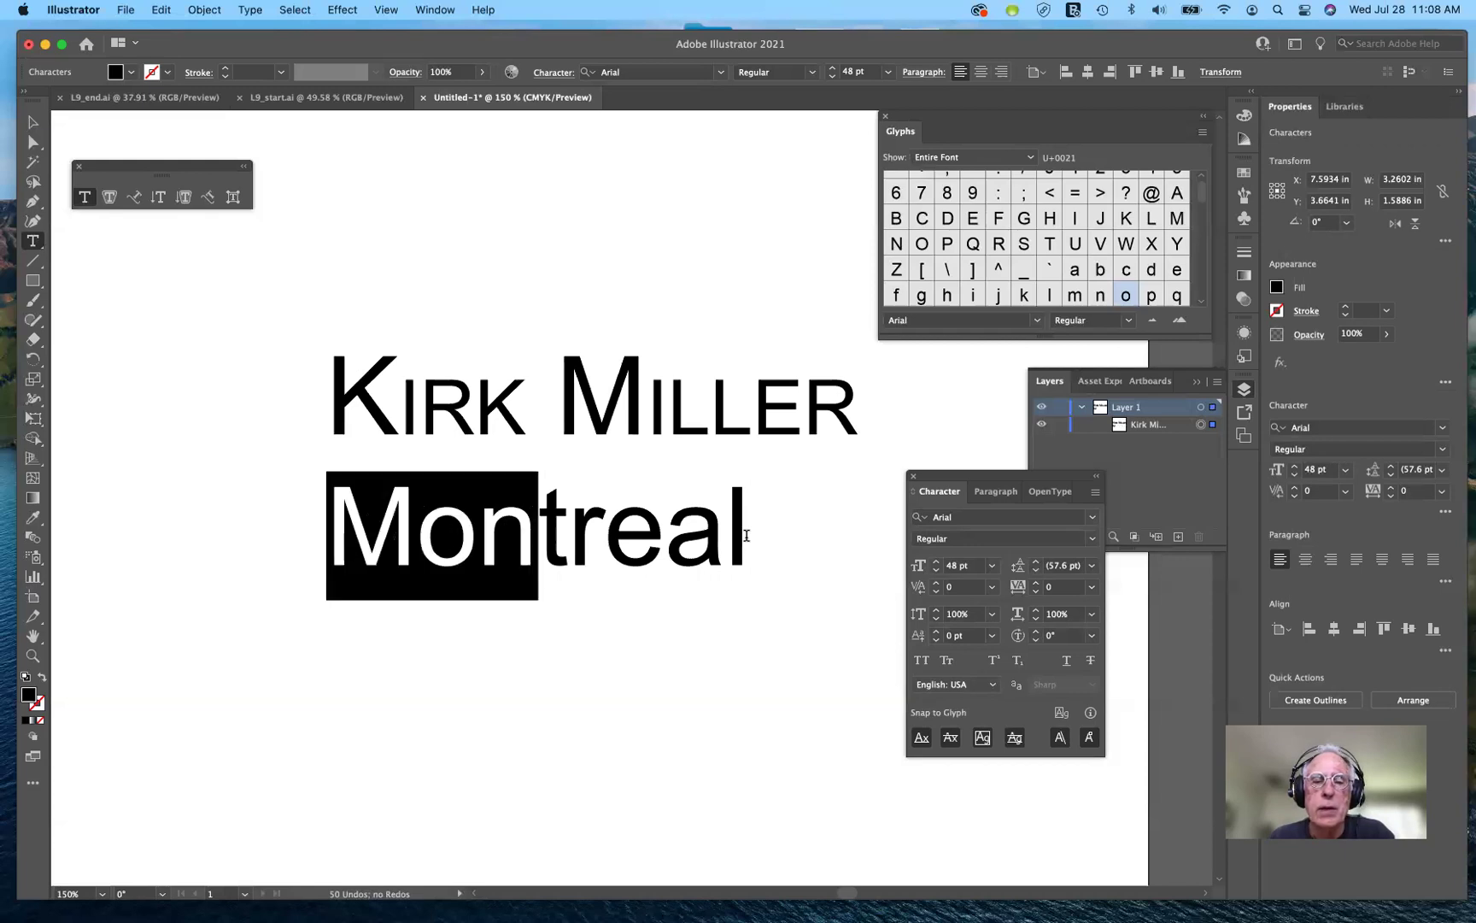
pyautogui.keyDown('shift'); pyautogui.click(746, 535); pyautogui.keyUp('shift')
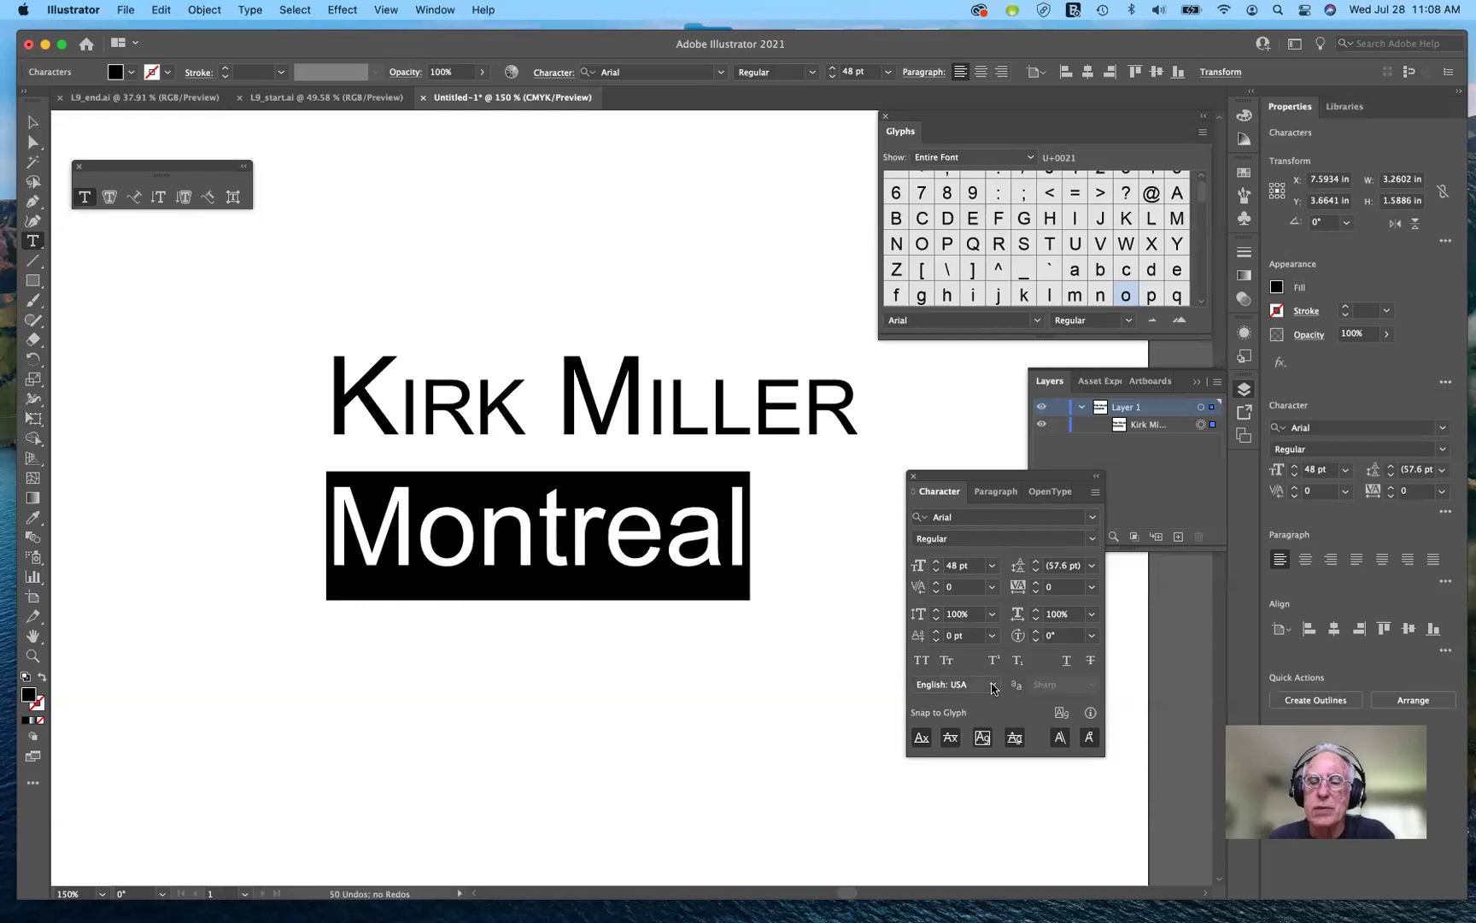
pyautogui.click(993, 685)
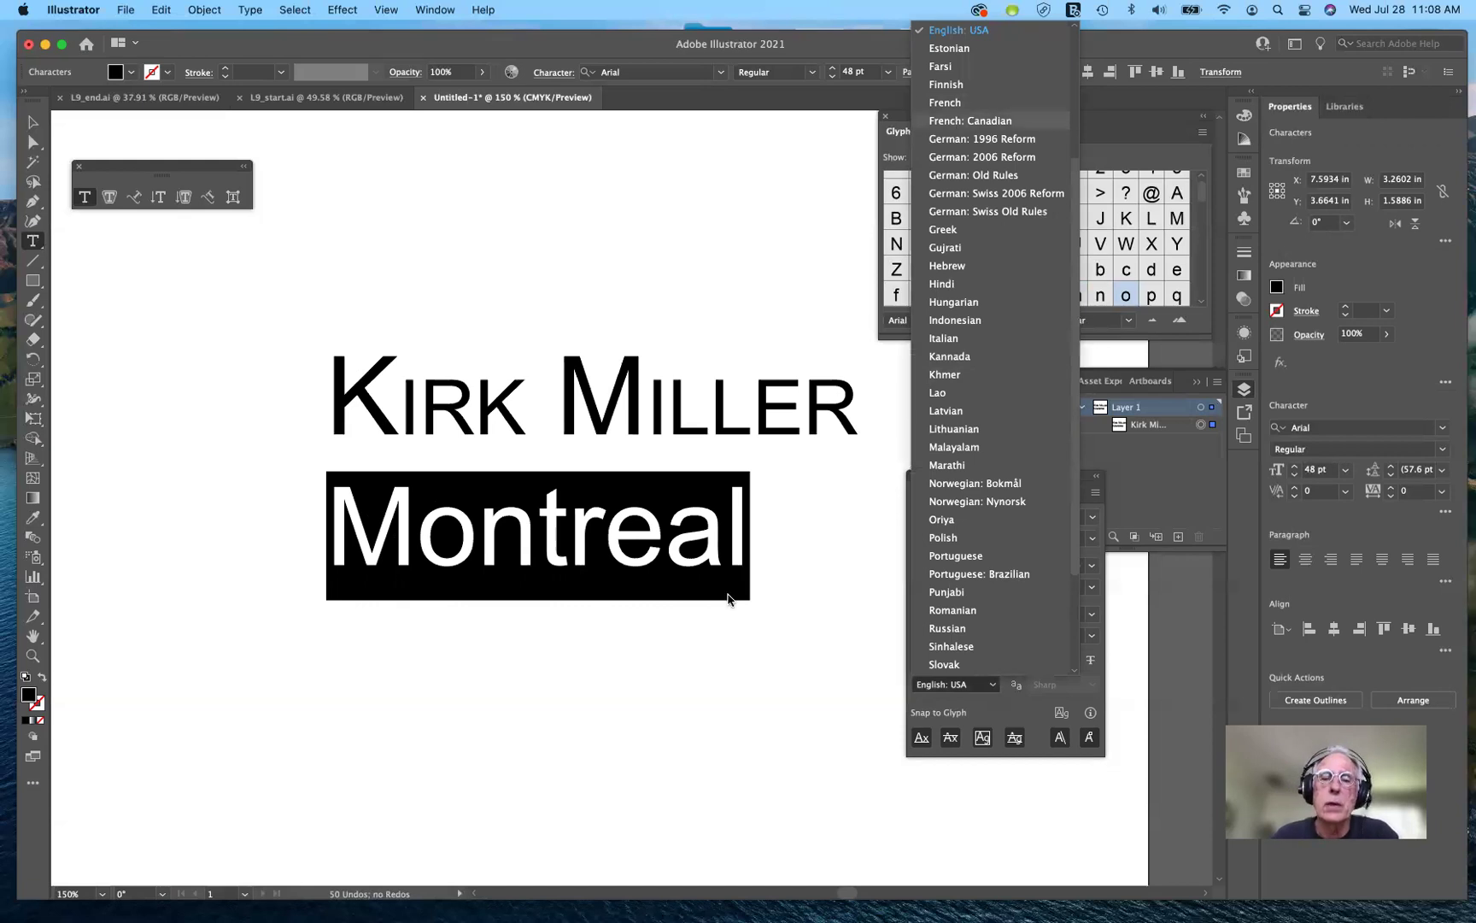
pyautogui.press('Return')
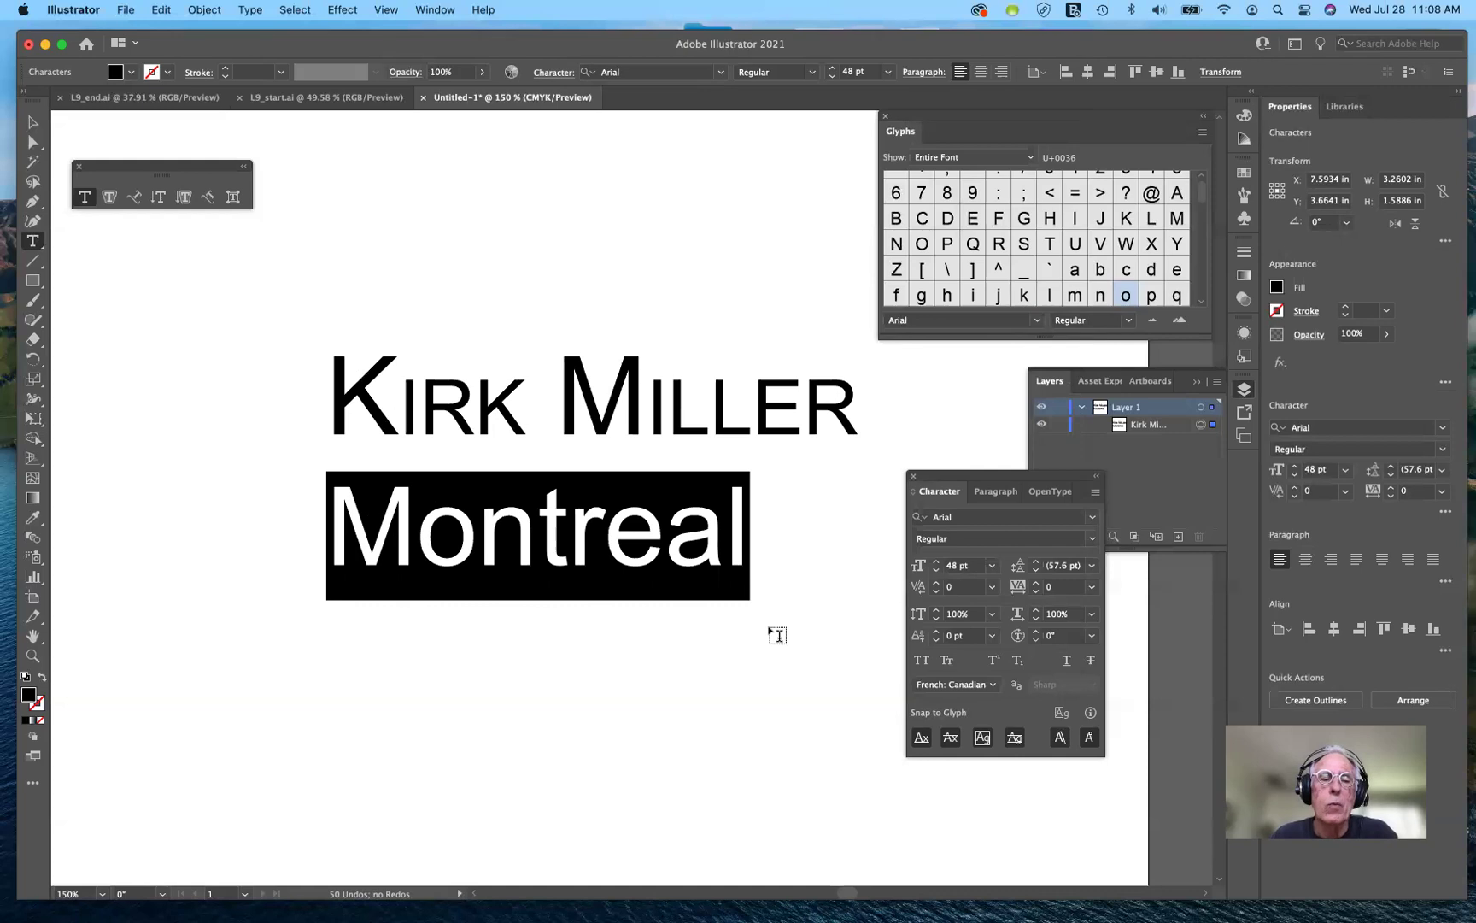
pyautogui.click(339, 392)
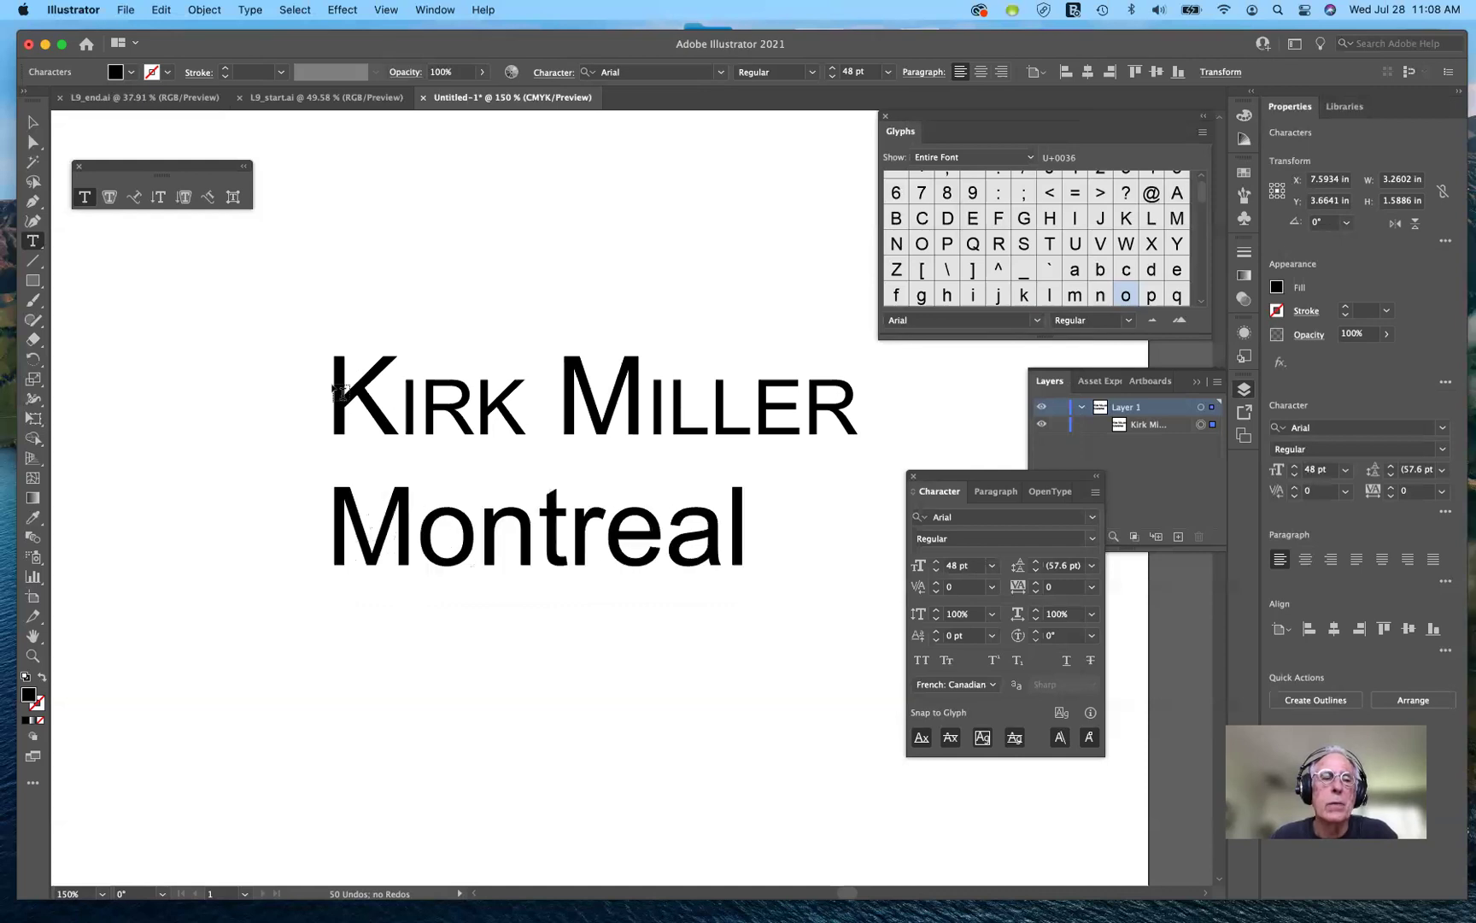
pyautogui.press('super+shift+a')
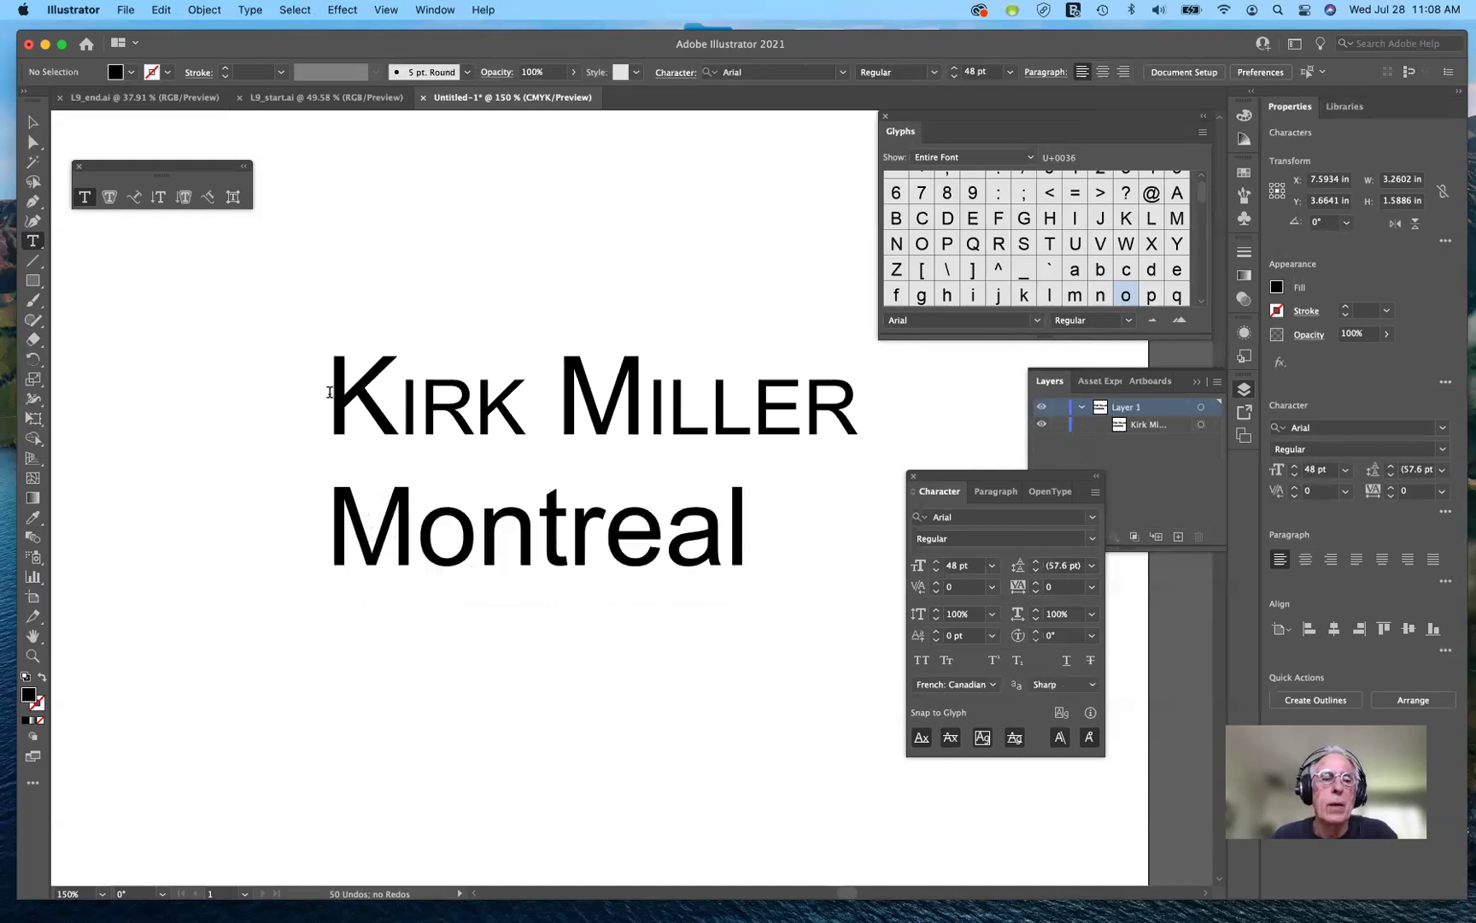
pyautogui.click(647, 357)
pyautogui.press('super+a')
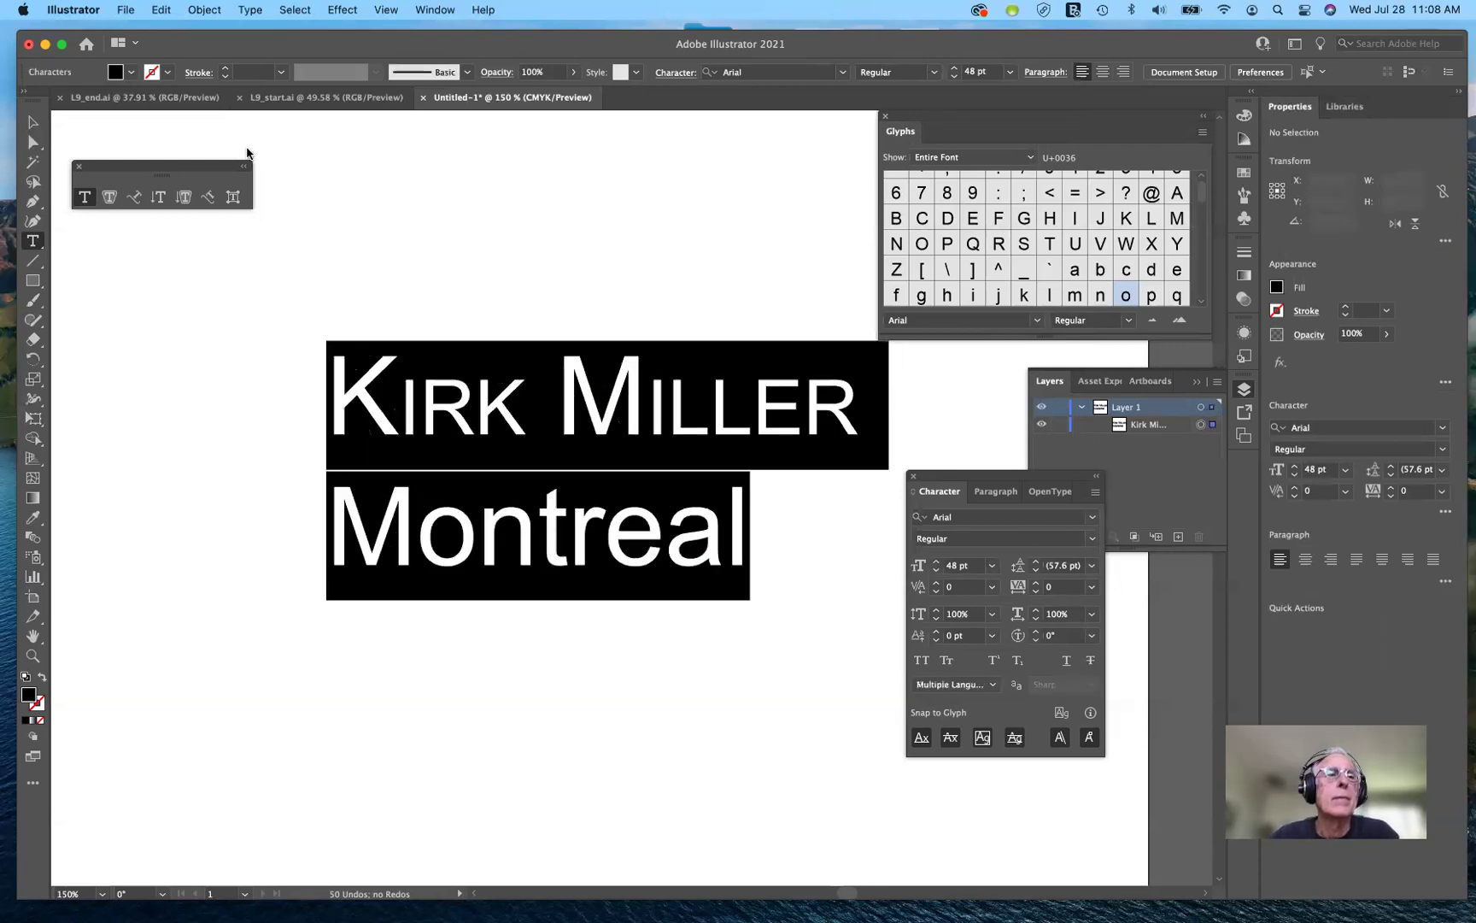
pyautogui.click(159, 11)
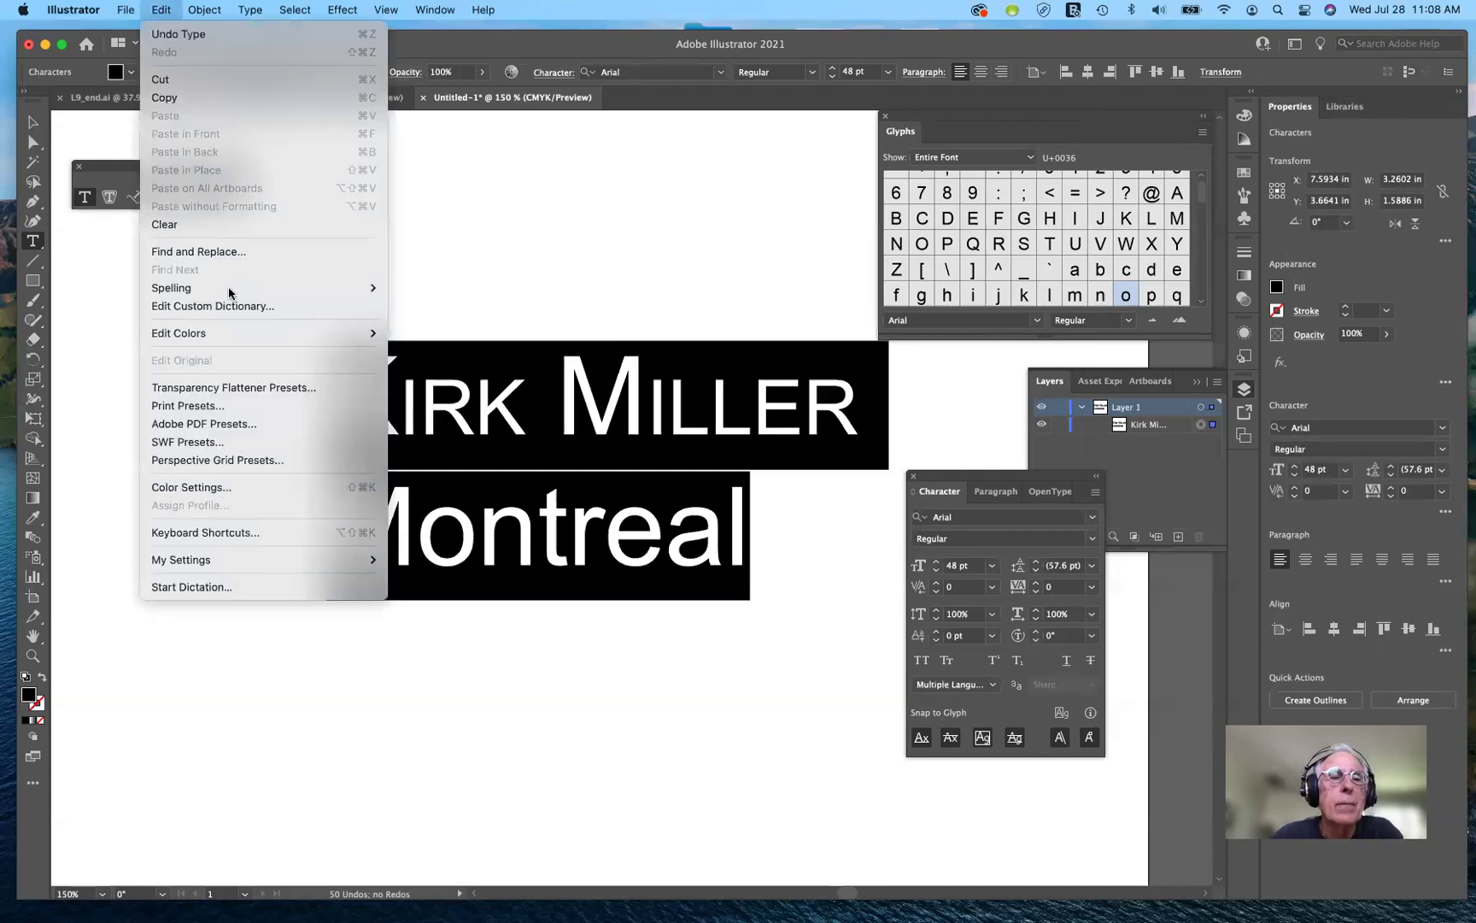
pyautogui.moveTo(229, 291)
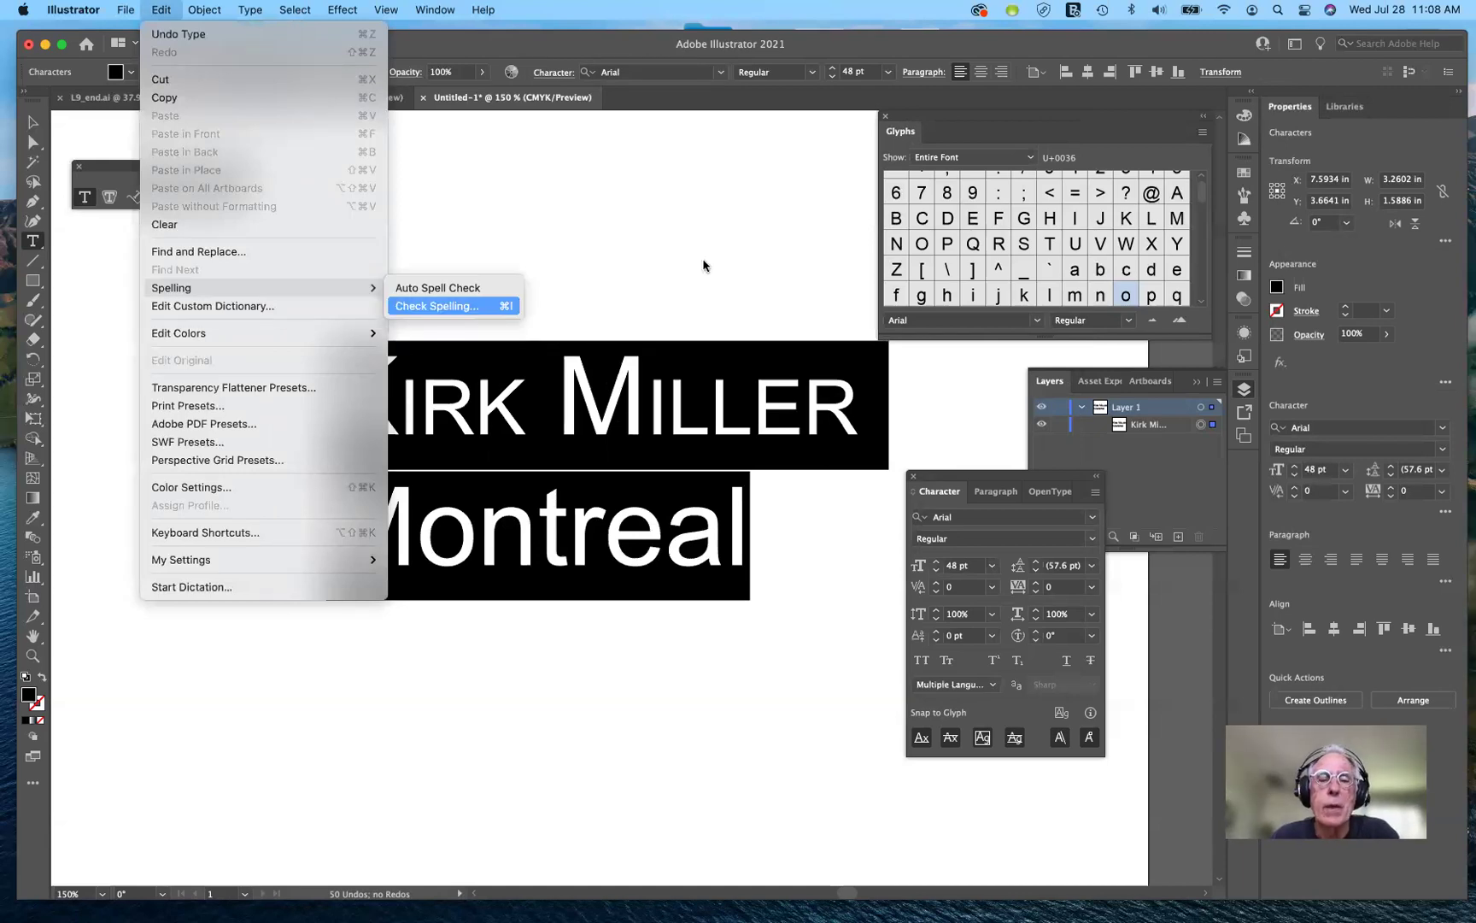
pyautogui.click(761, 272)
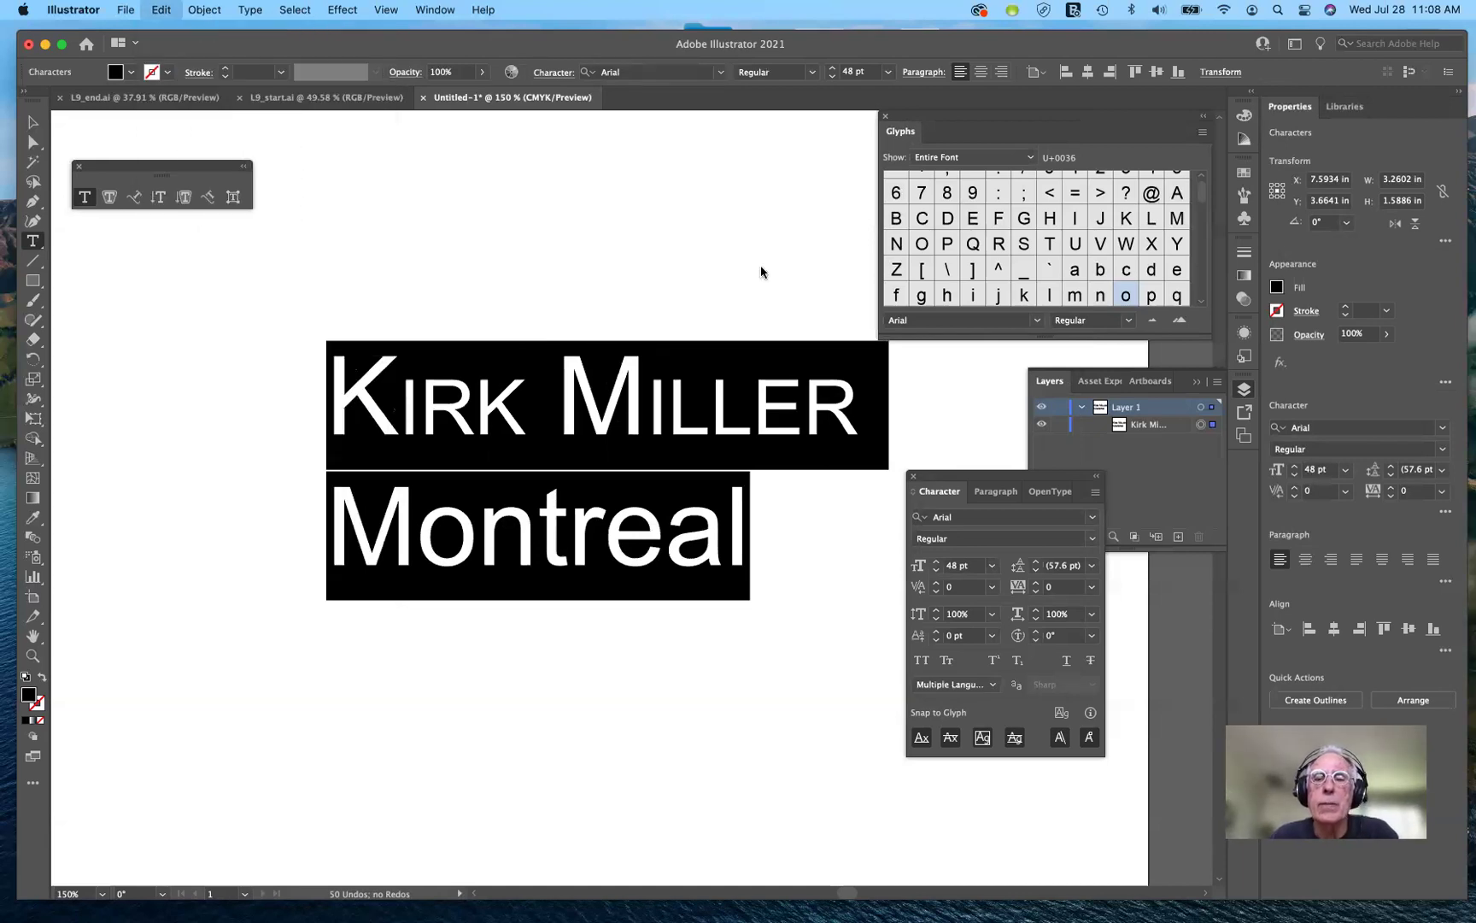
pyautogui.press('super+i')
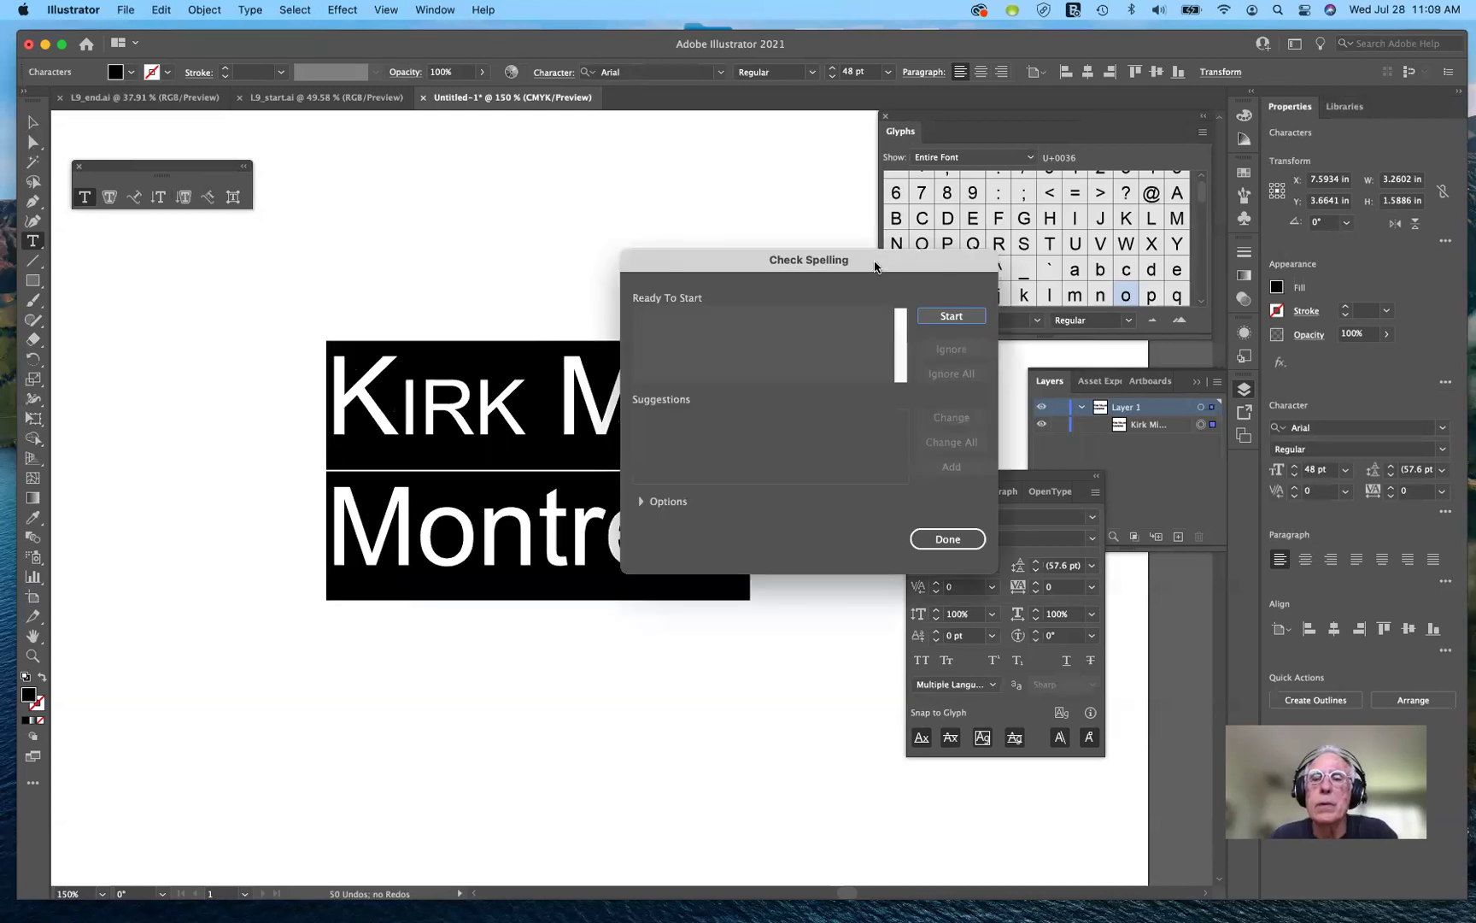
pyautogui.moveTo(875, 268); pyautogui.dragTo(909, 260)
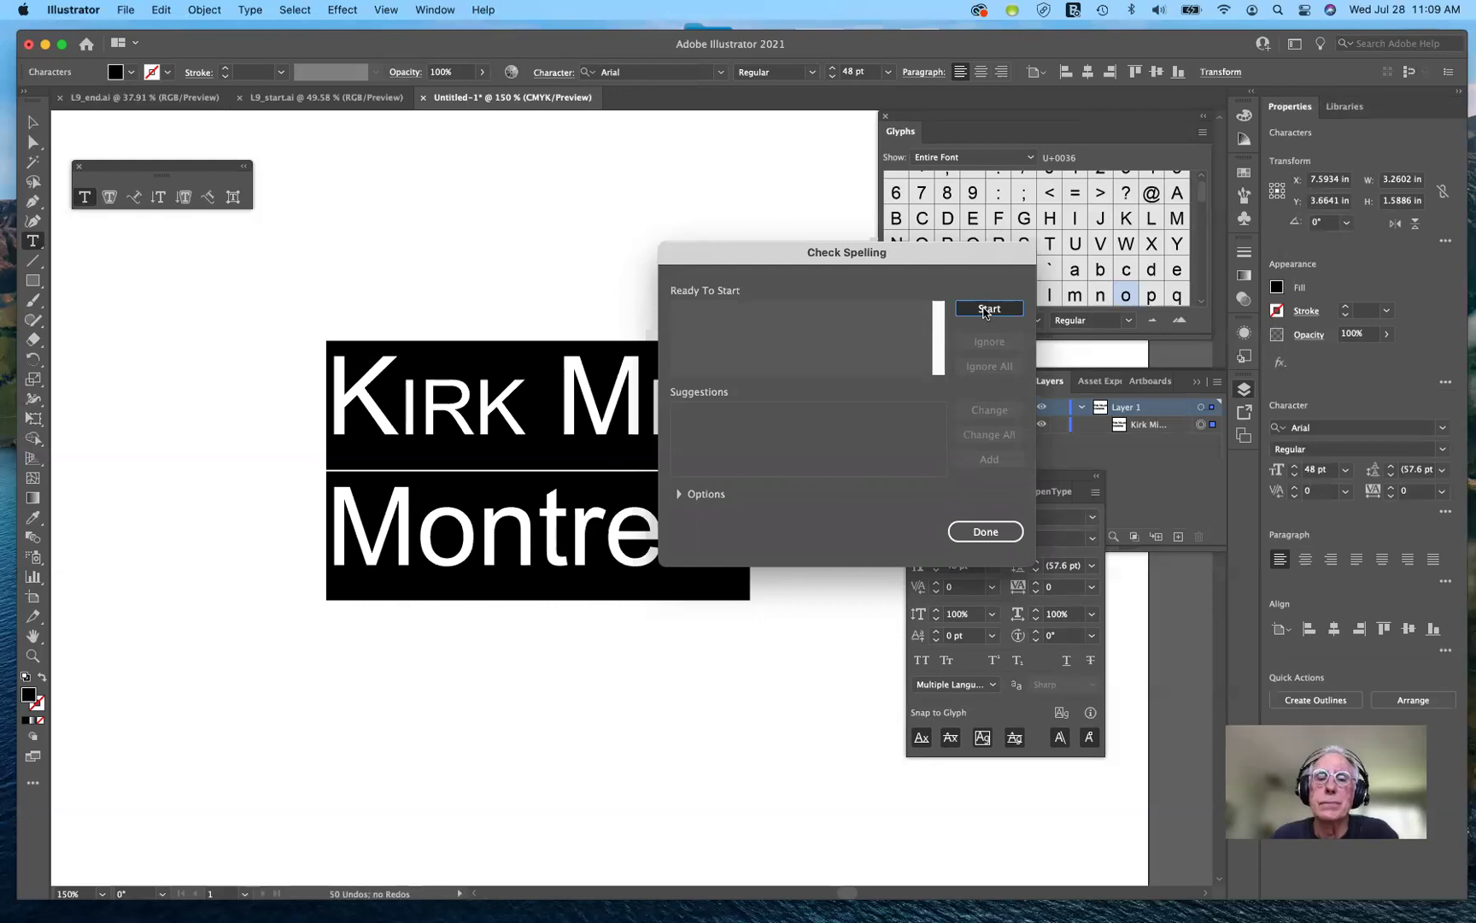
pyautogui.click(984, 312)
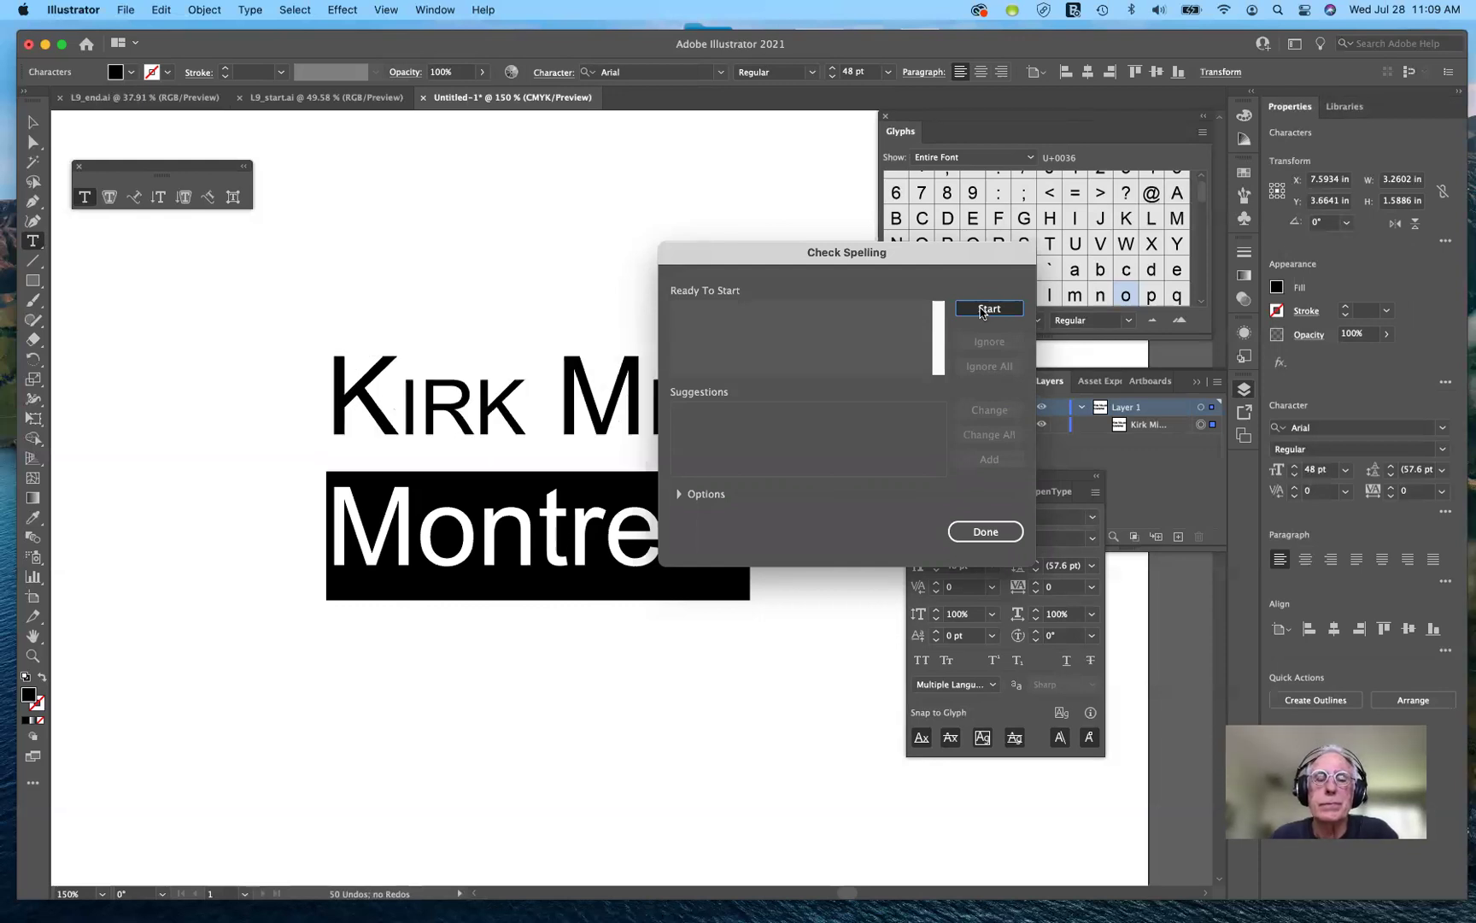
pyautogui.click(984, 309)
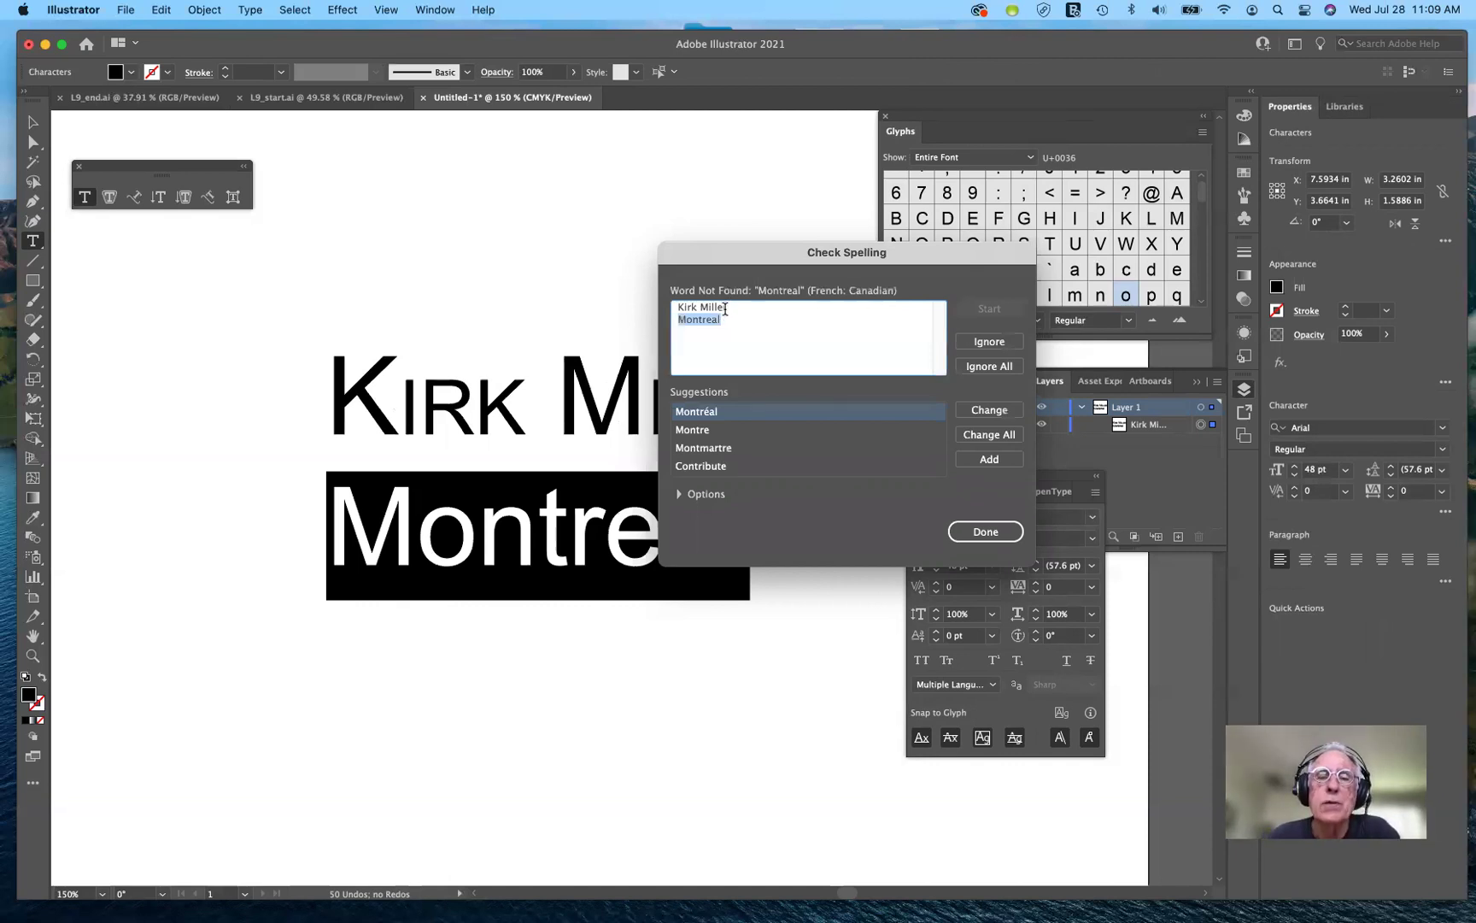
pyautogui.click(725, 308)
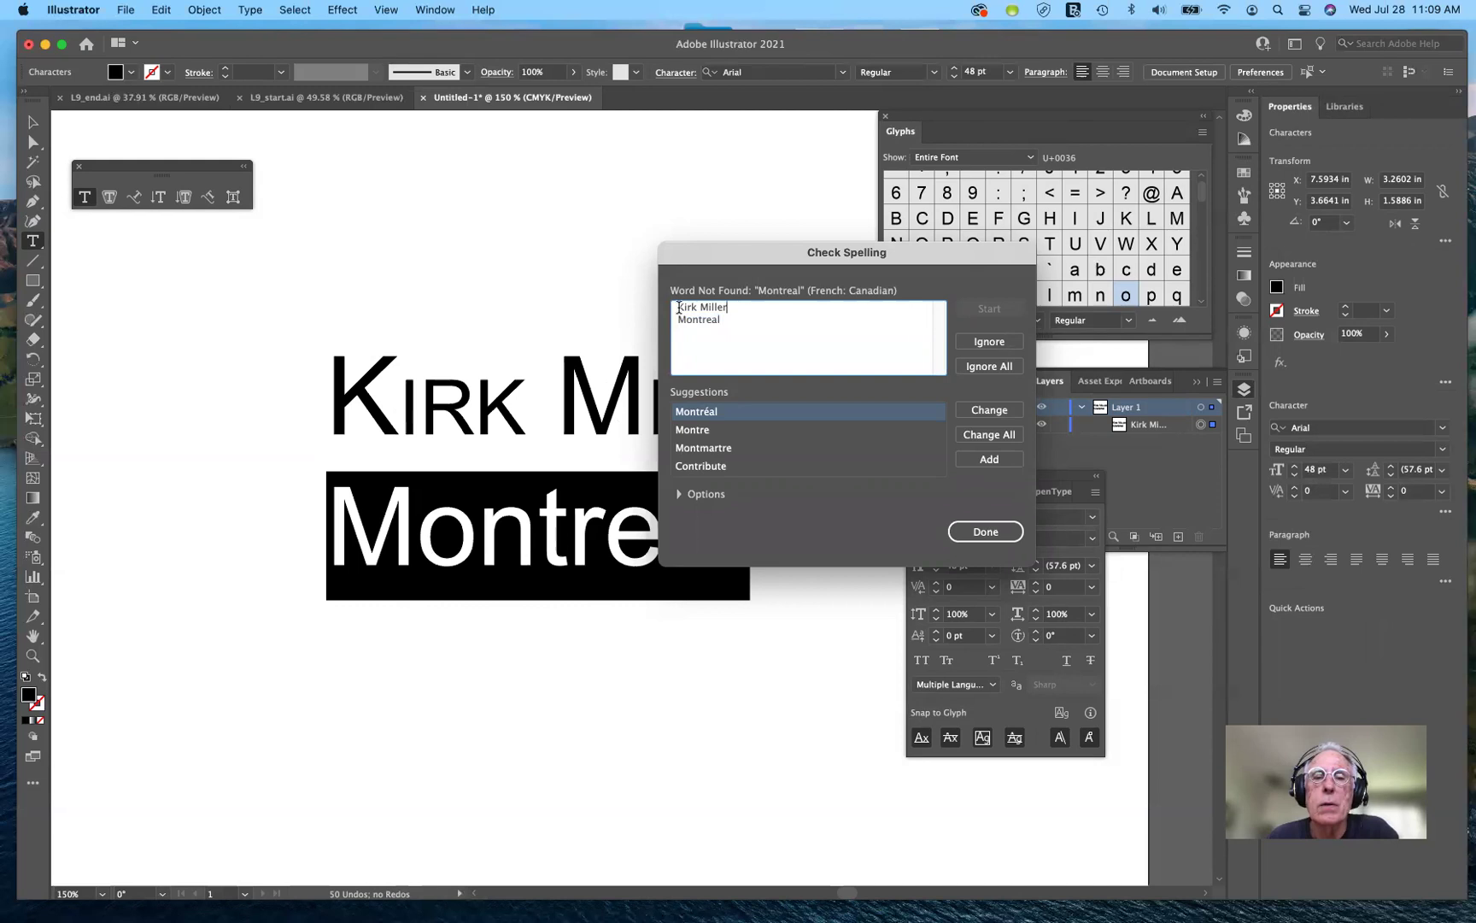
pyautogui.tripleClick(759, 313)
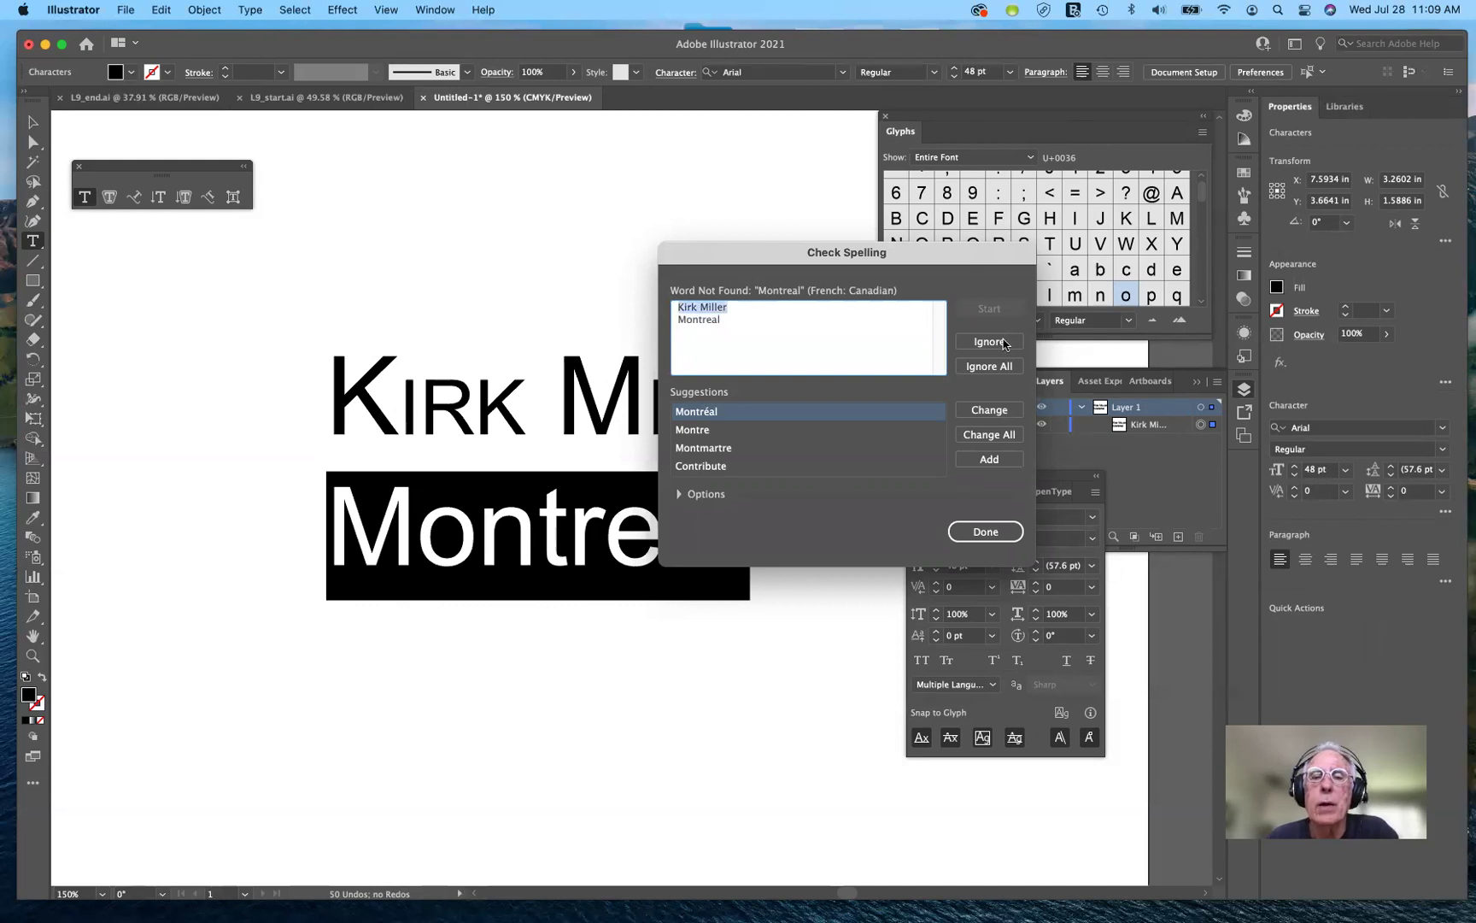
pyautogui.click(1005, 341)
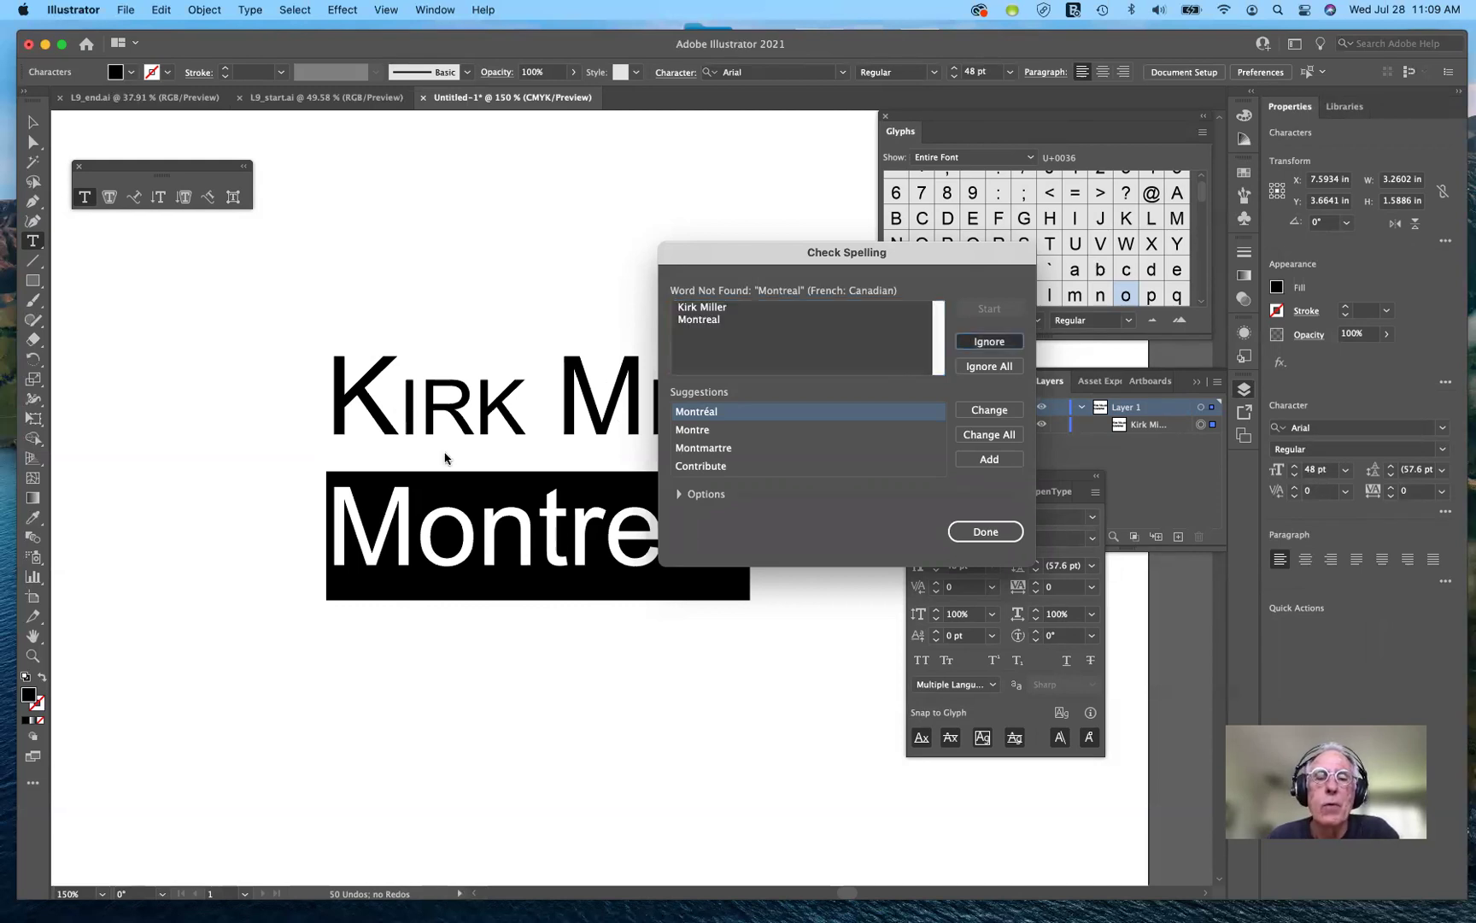
pyautogui.press('Return')
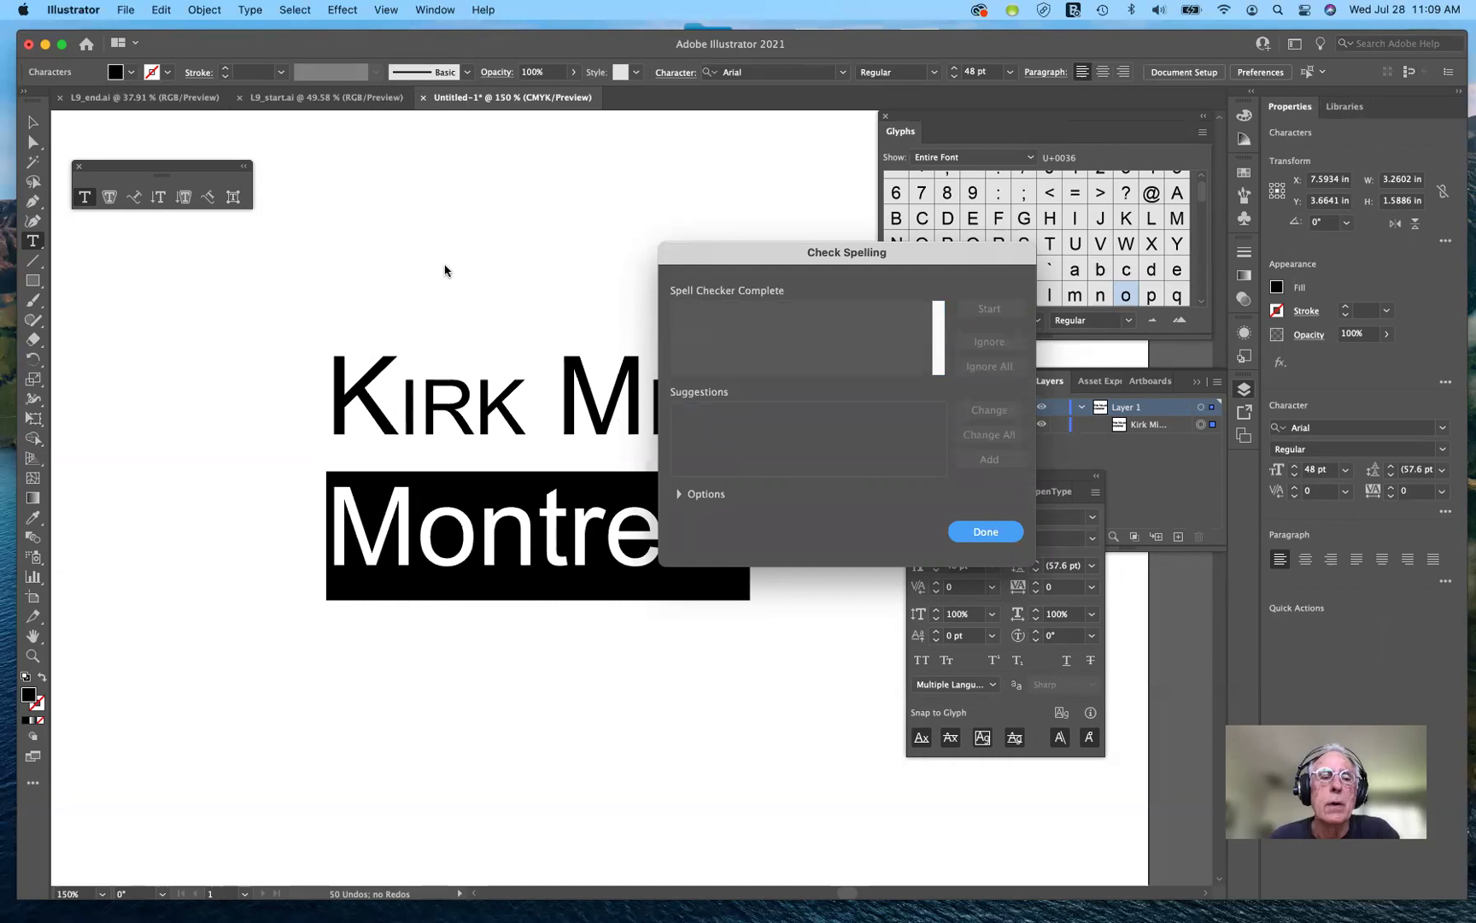
pyautogui.press('Return')
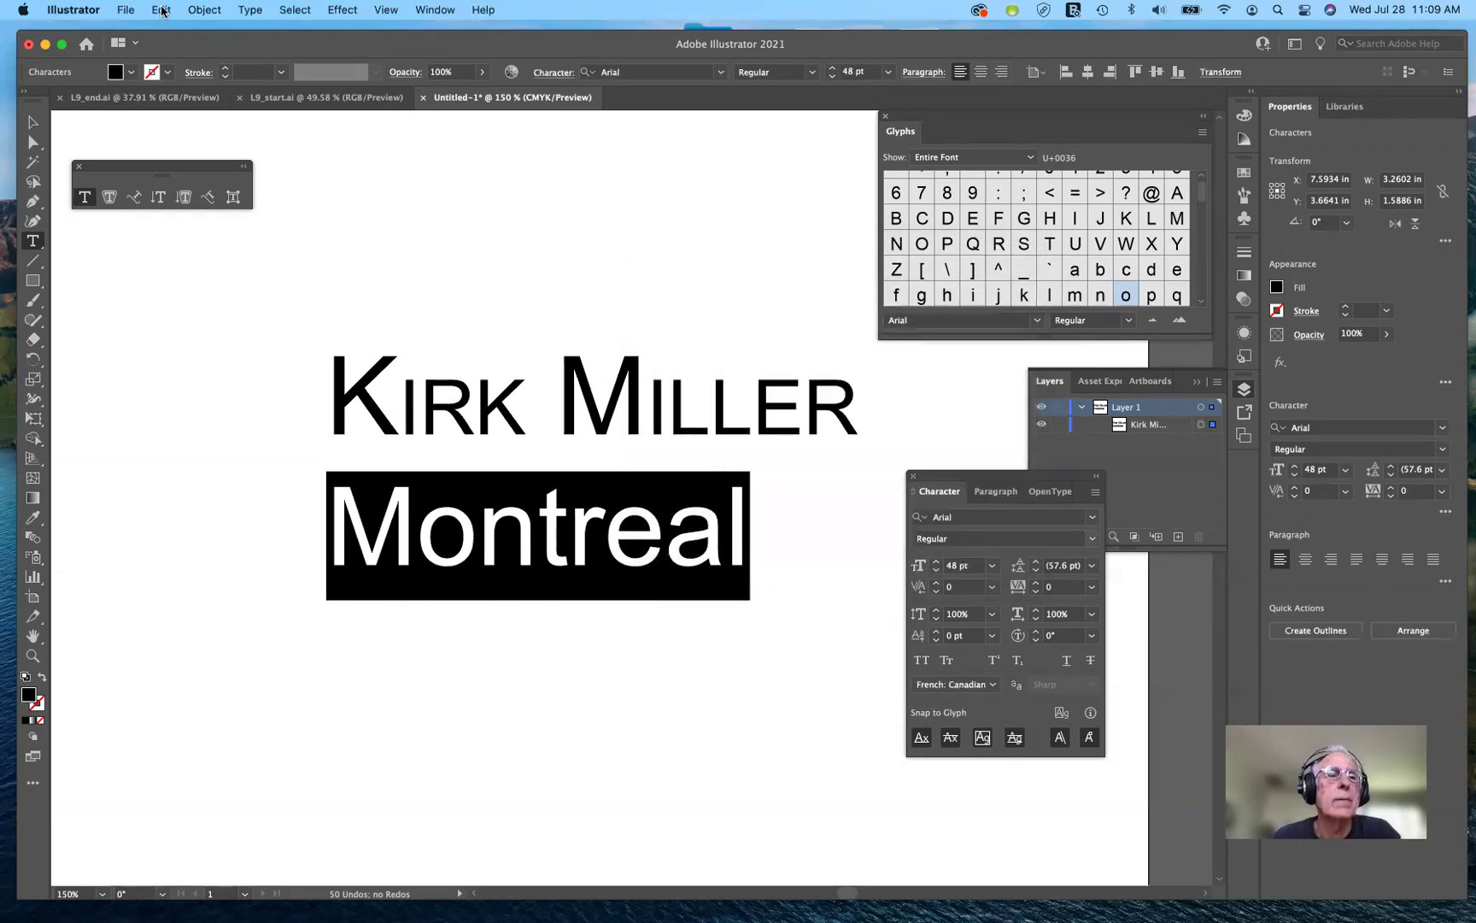
# - Rerun Check Spelling and change Montreal to the suggested Montréal
pyautogui.press('Tab')
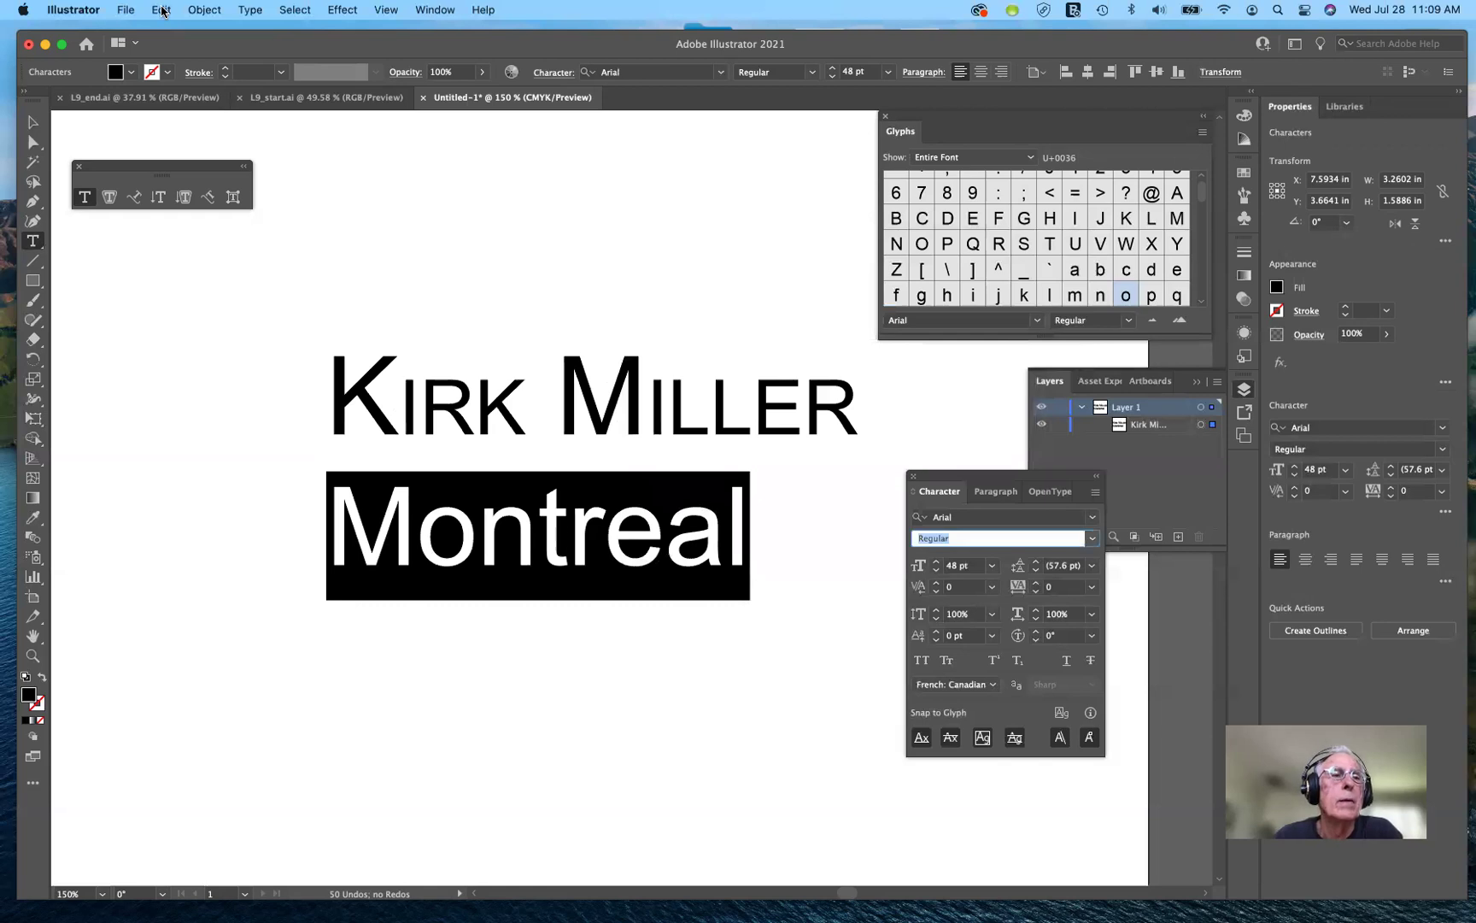
pyautogui.click(161, 10)
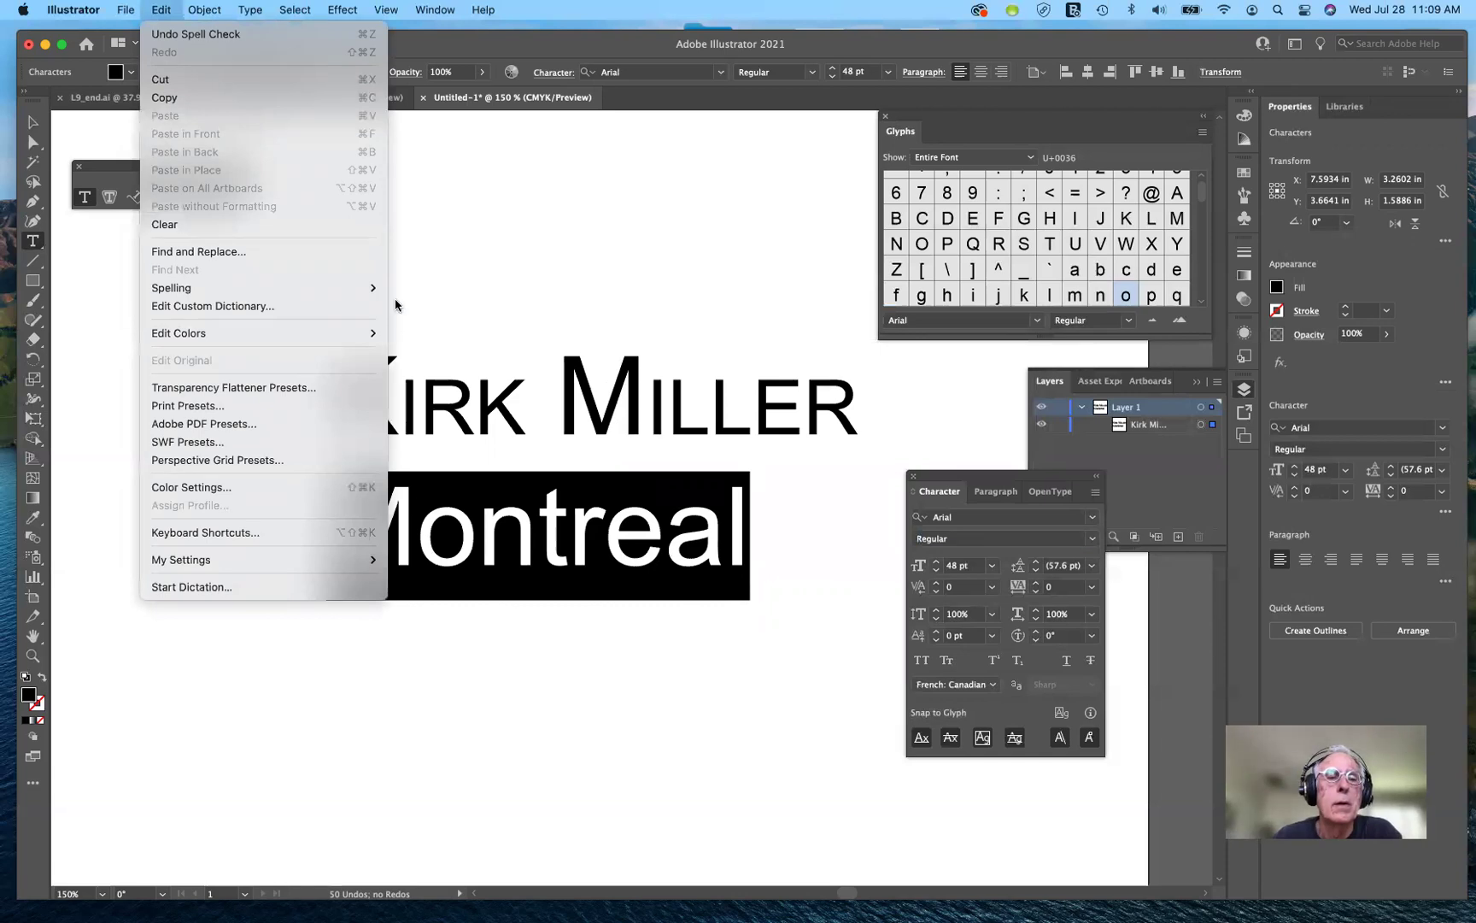
pyautogui.moveTo(359, 288)
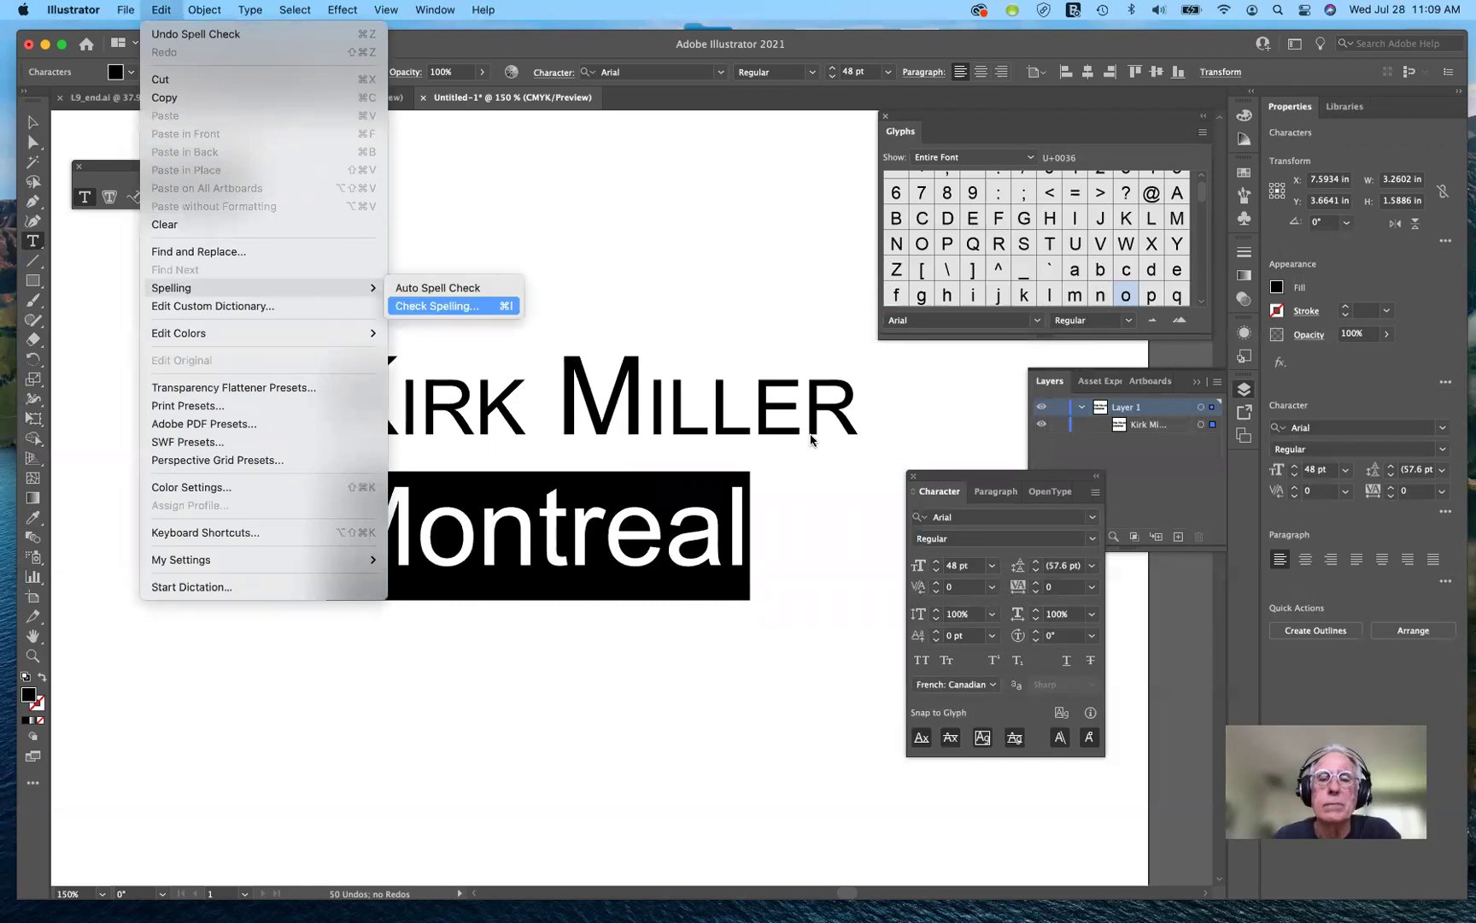
pyautogui.click(811, 440)
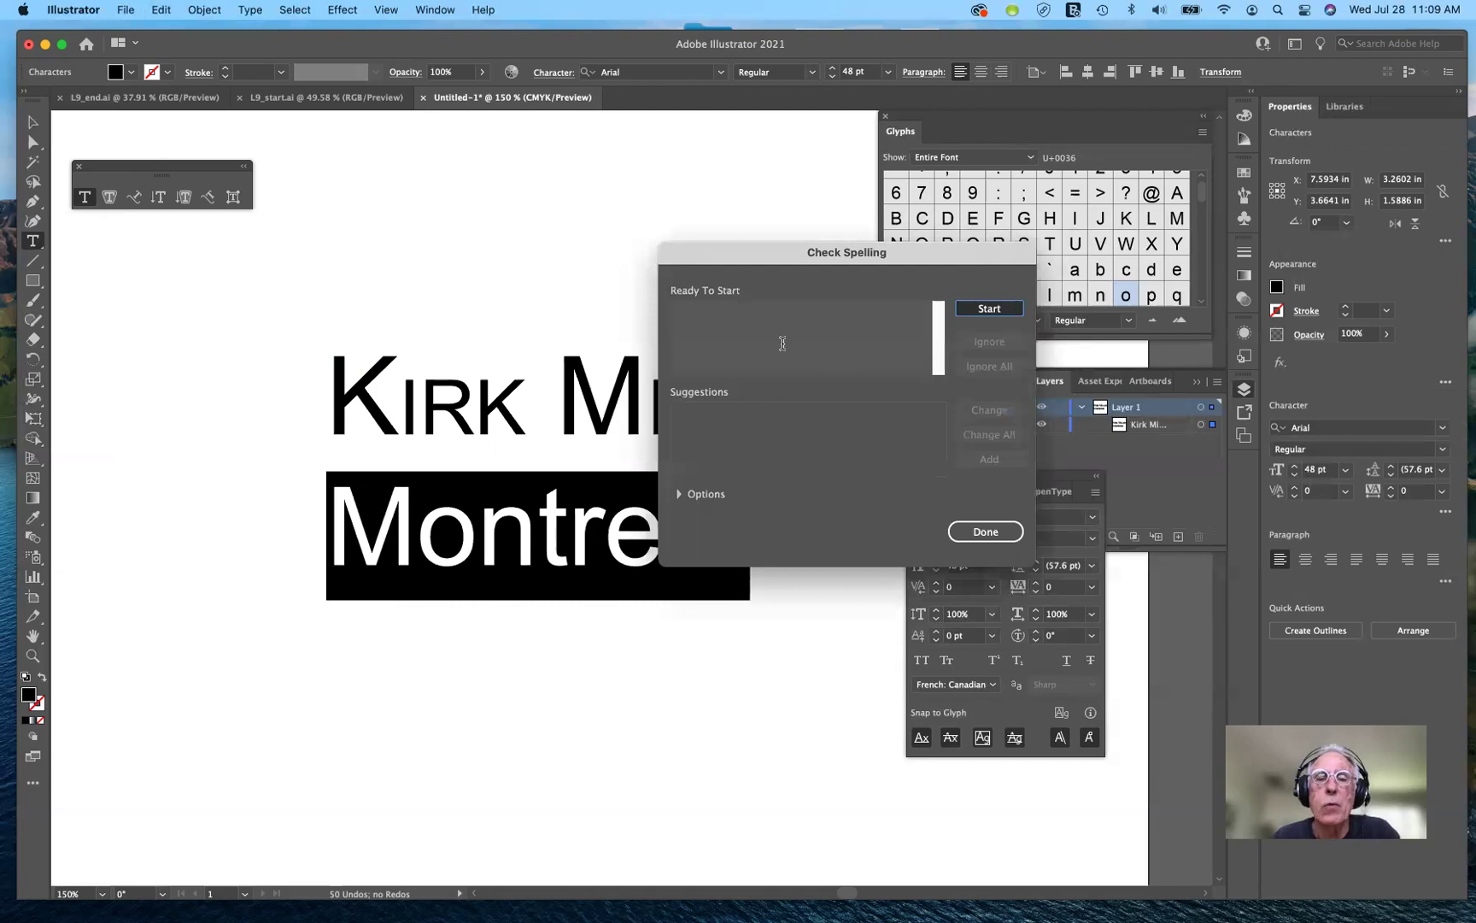
pyautogui.press('Return')
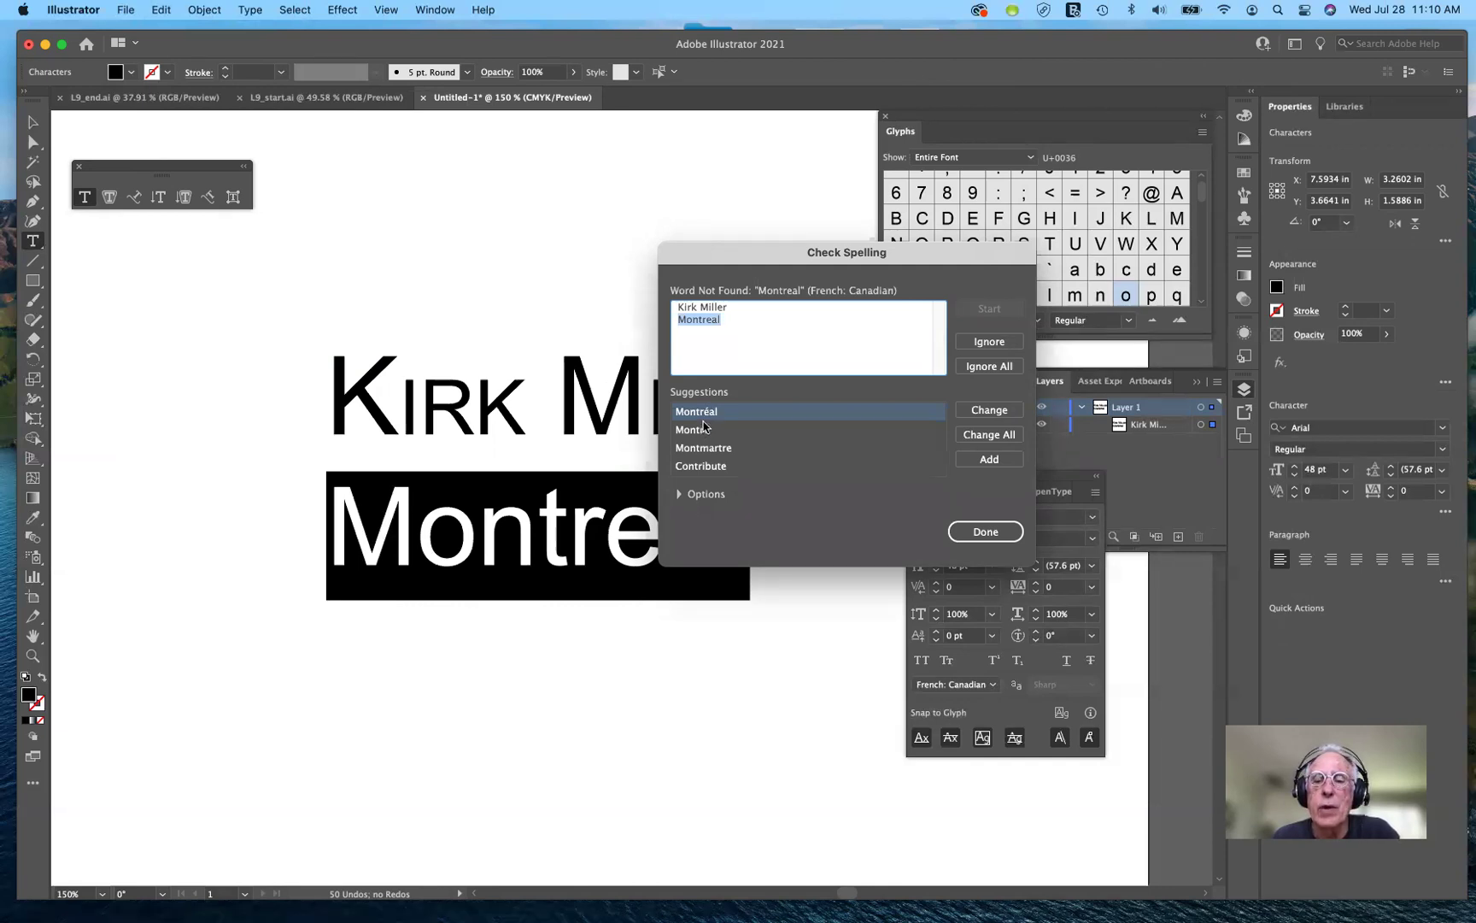
pyautogui.click(991, 411)
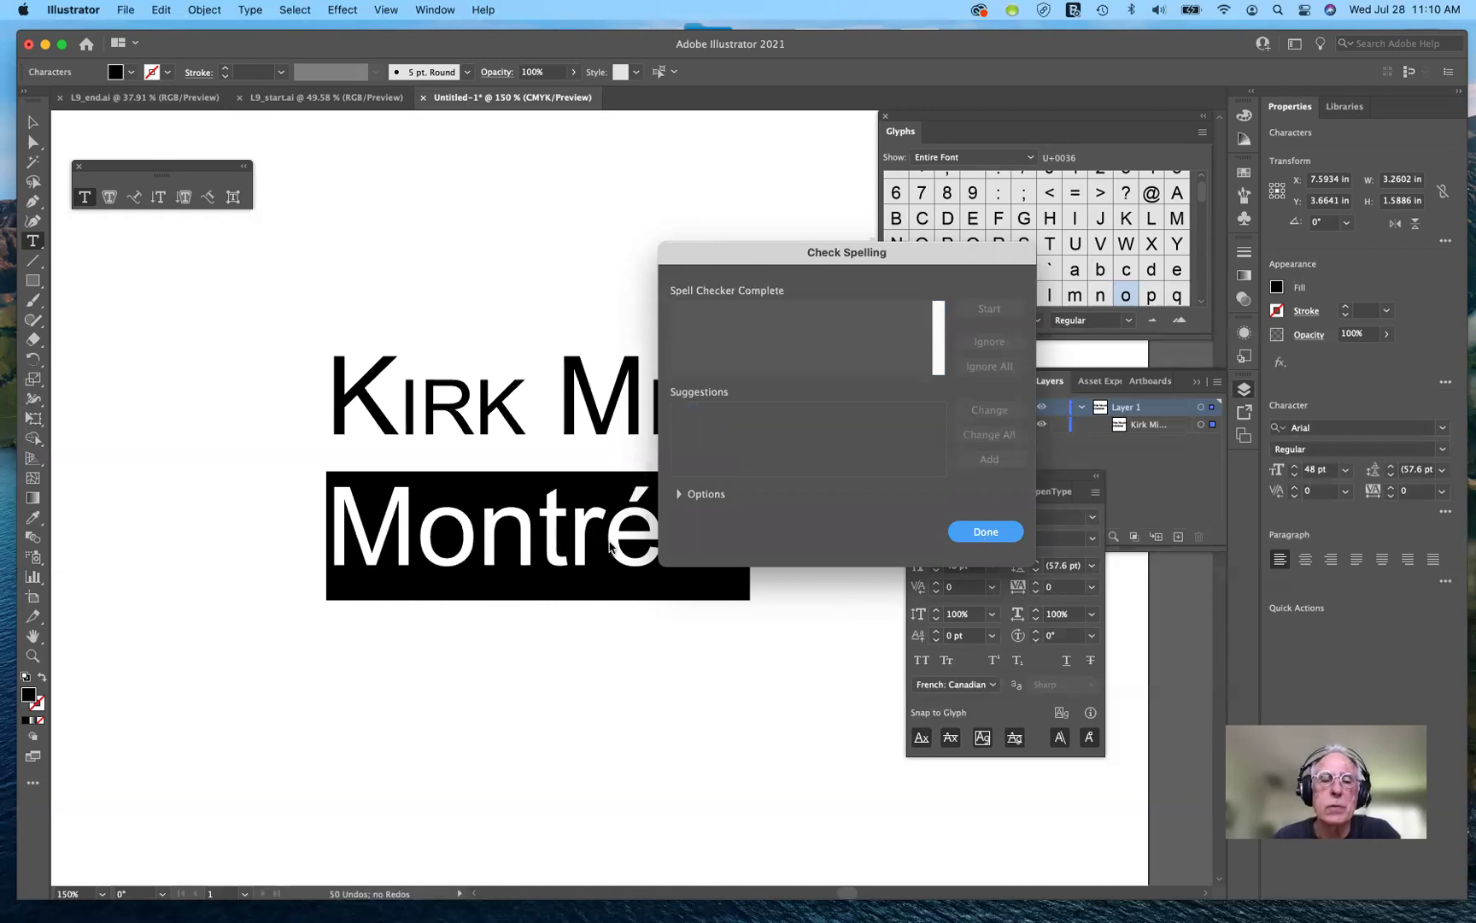
pyautogui.press('Return')
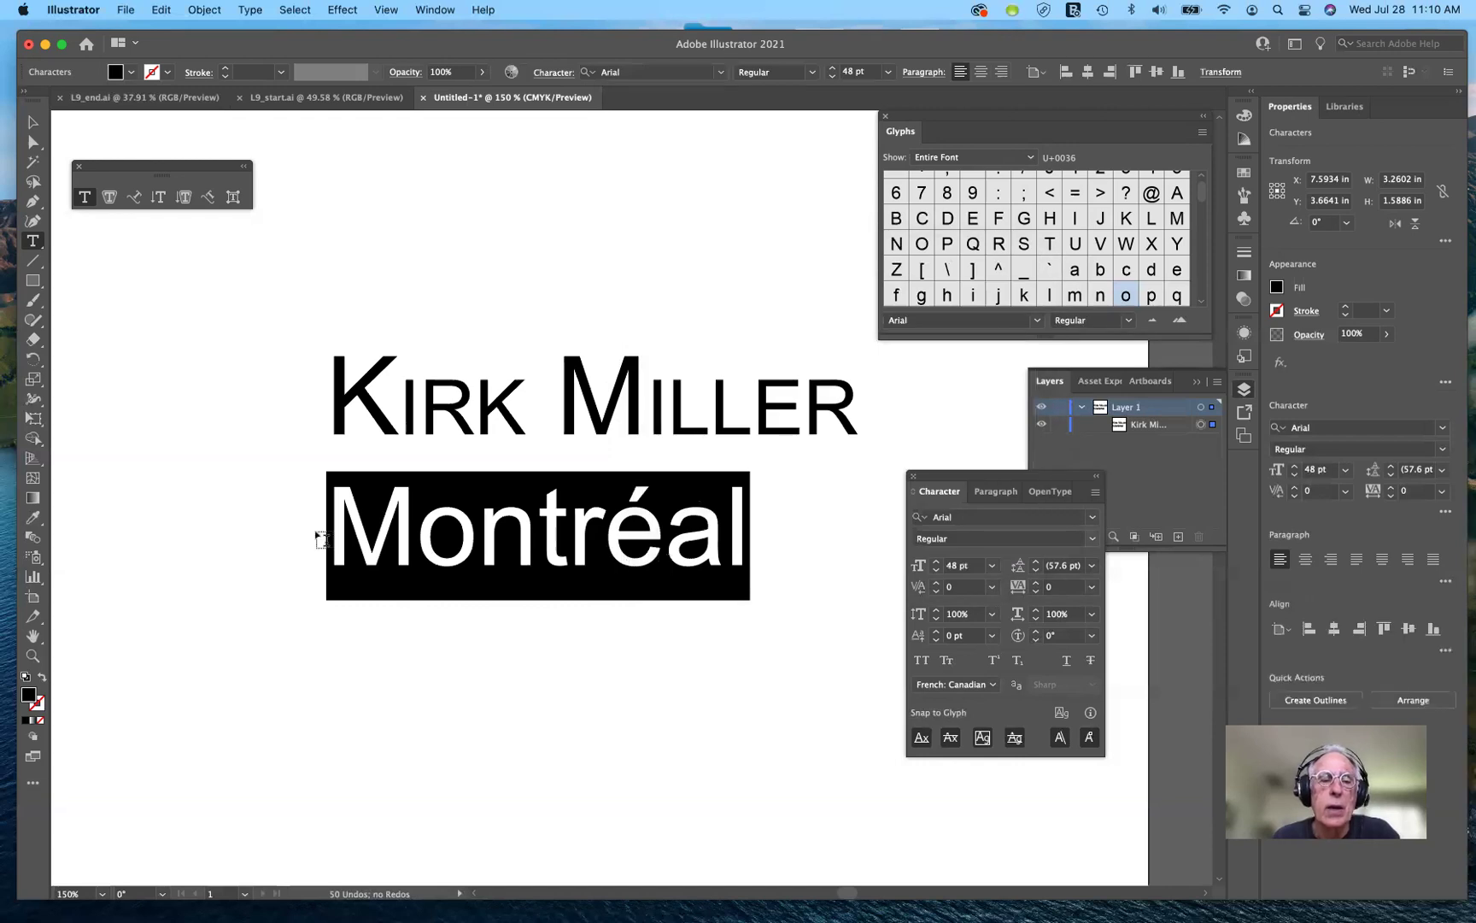
pyautogui.click(999, 538)
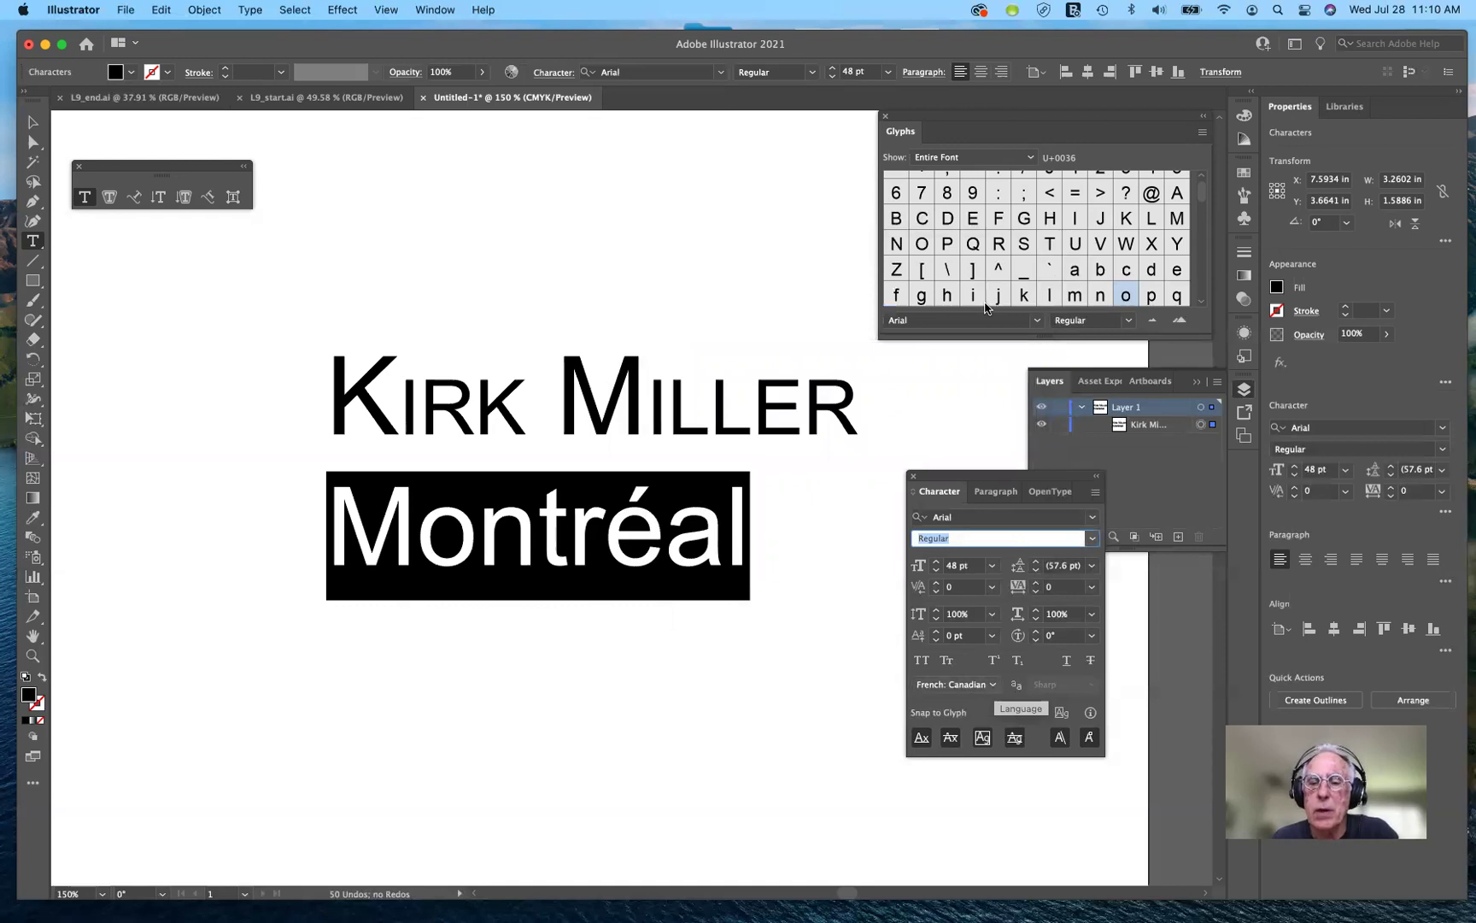
# - Change the selected word Montréal's language from French: Canadian to English: USA
pyautogui.click(994, 688)
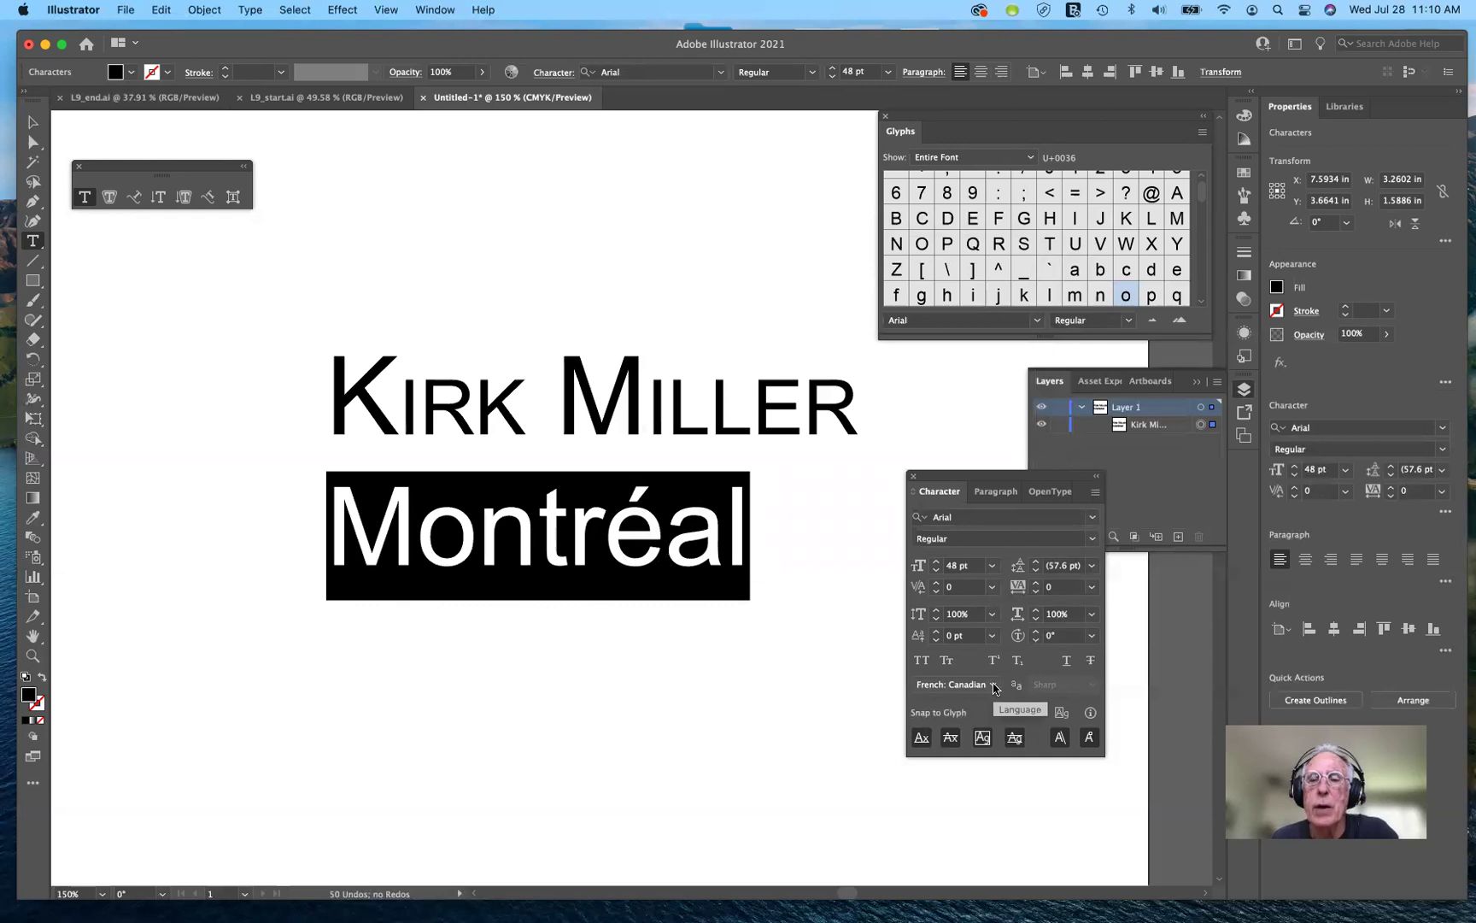
pyautogui.click(993, 686)
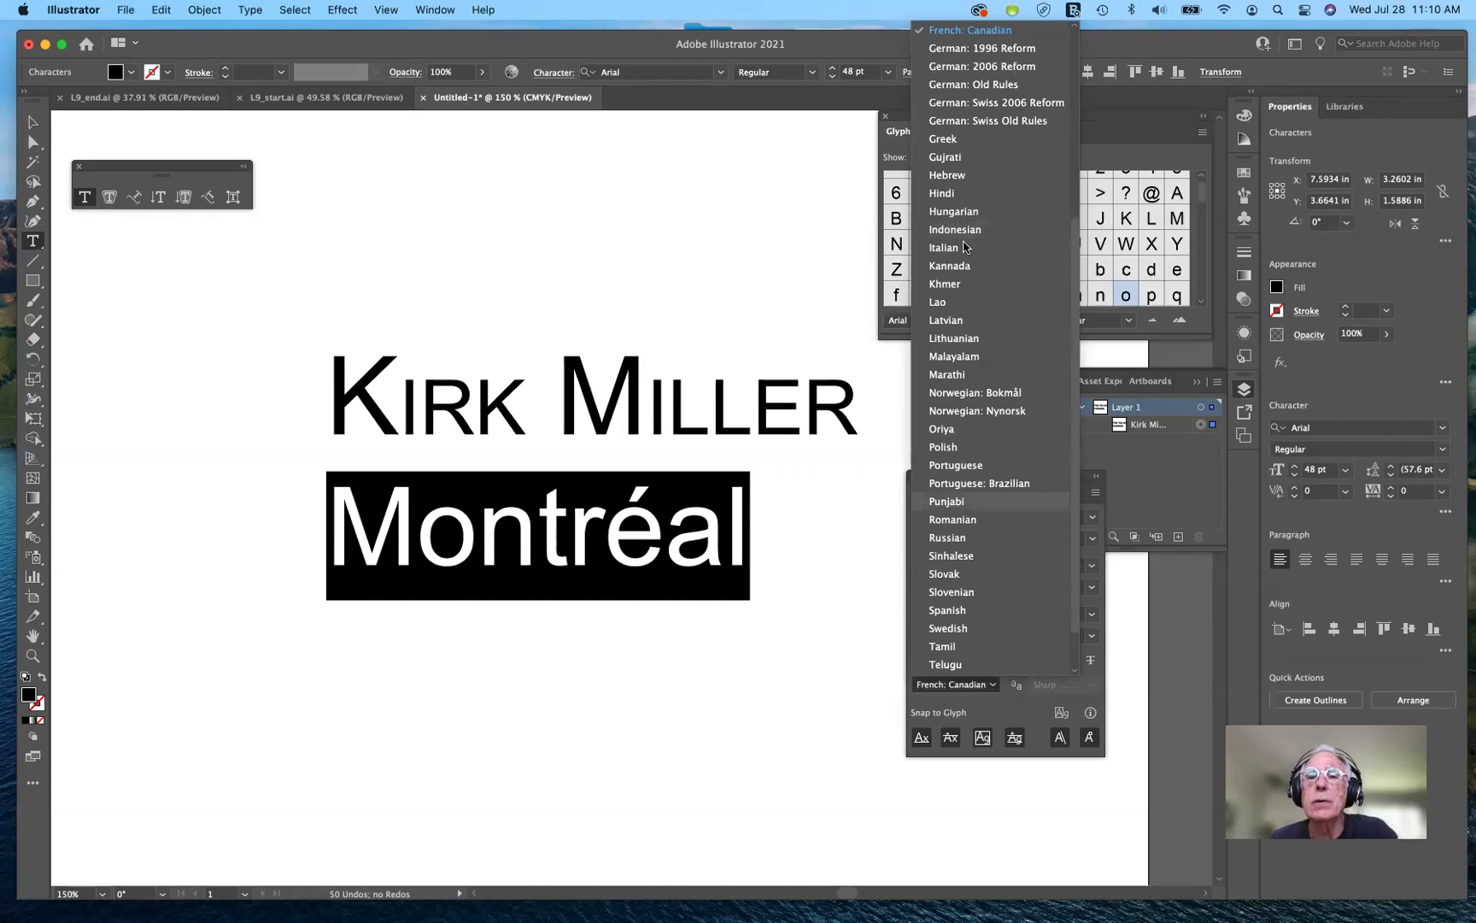
pyautogui.scroll(5, 965, 247)
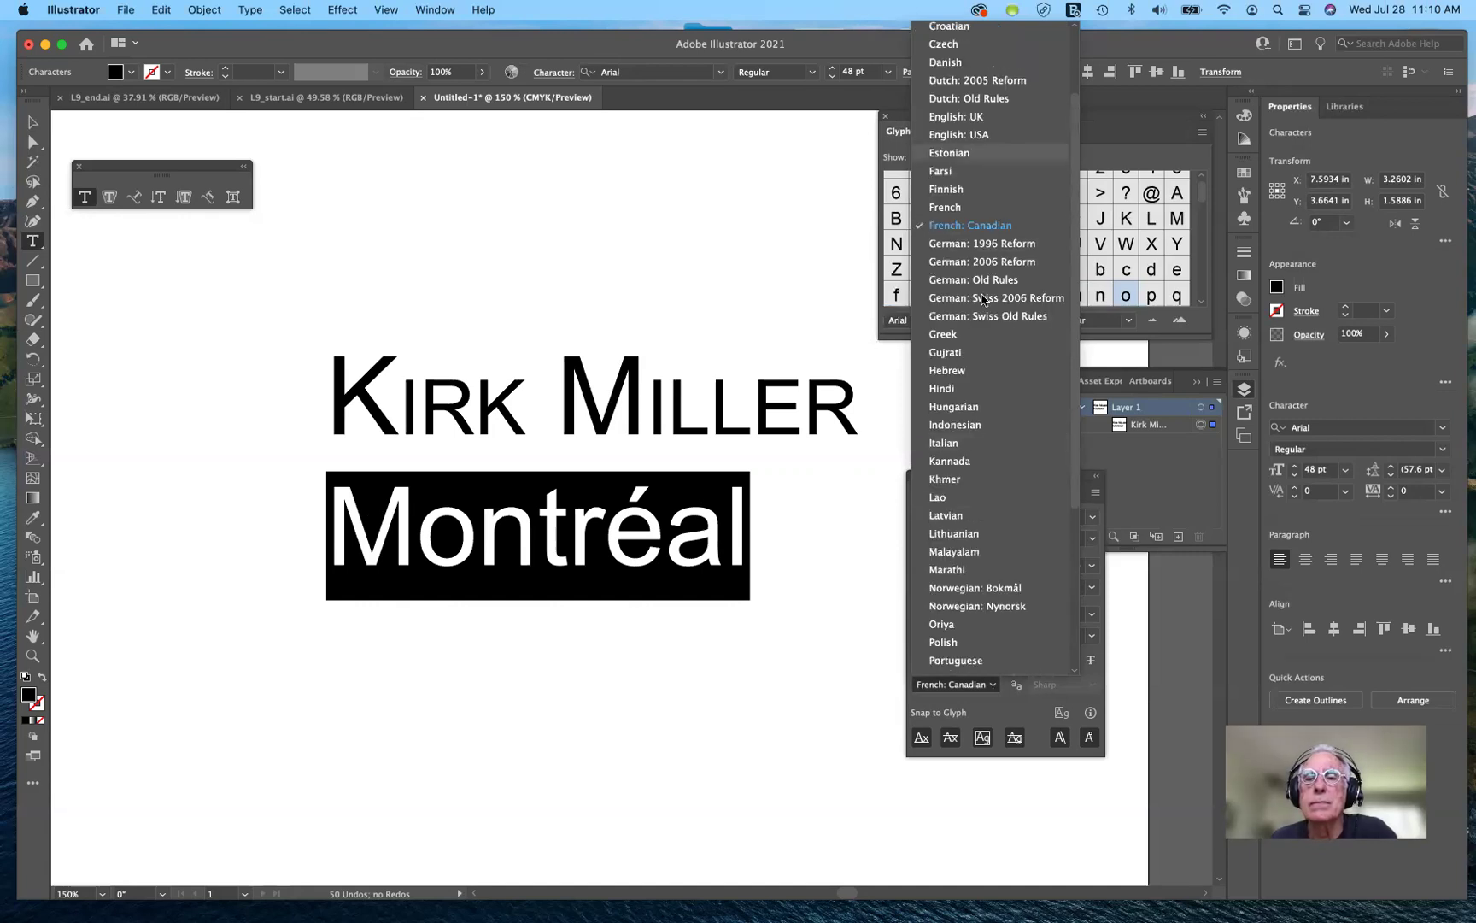
pyautogui.scroll(3, 965, 257)
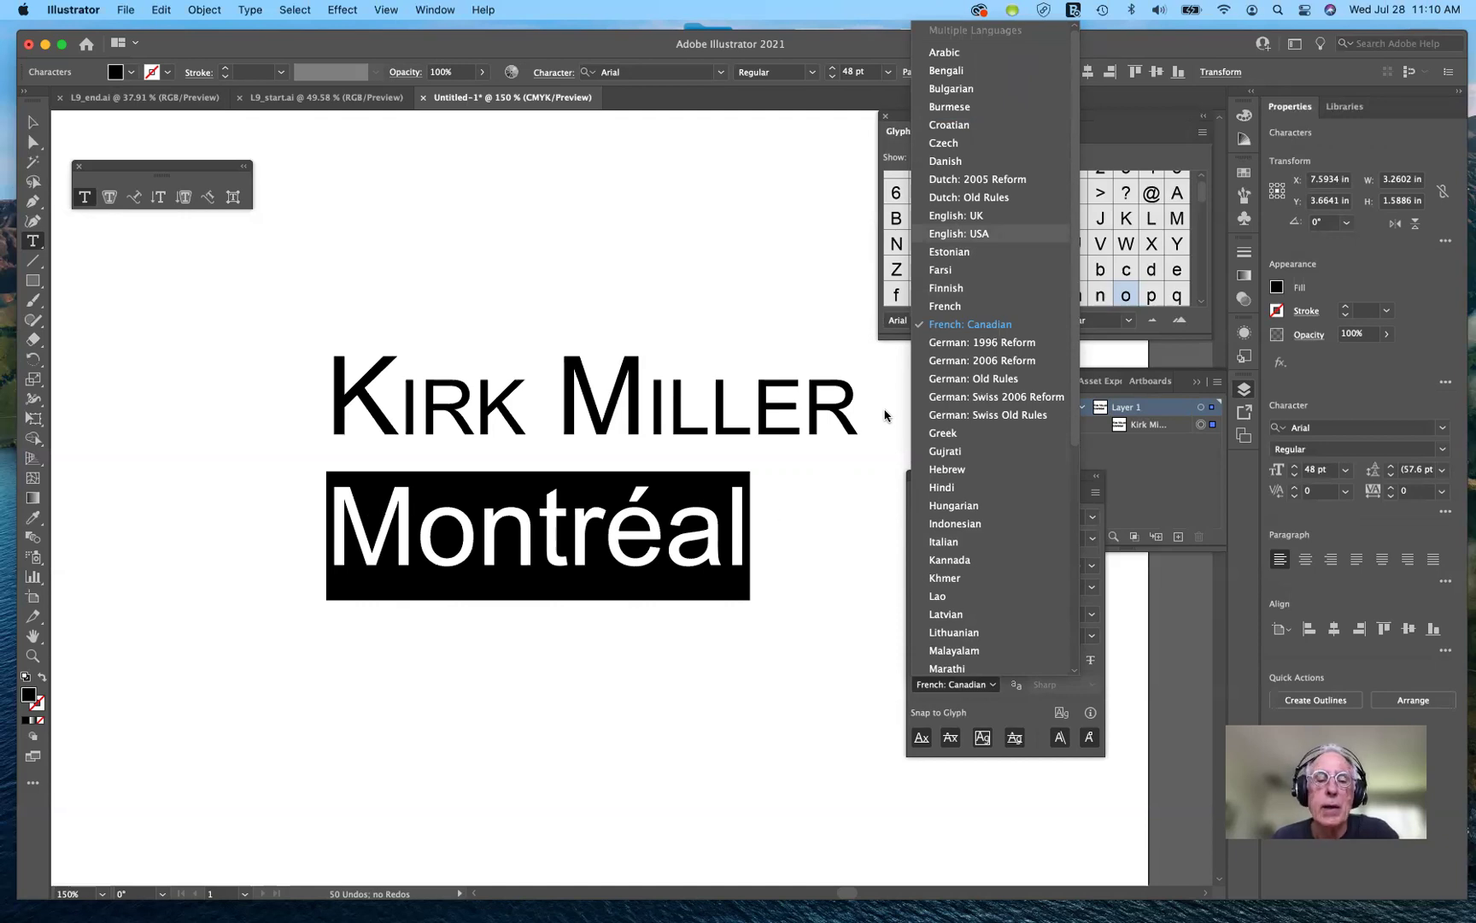
pyautogui.press('Return')
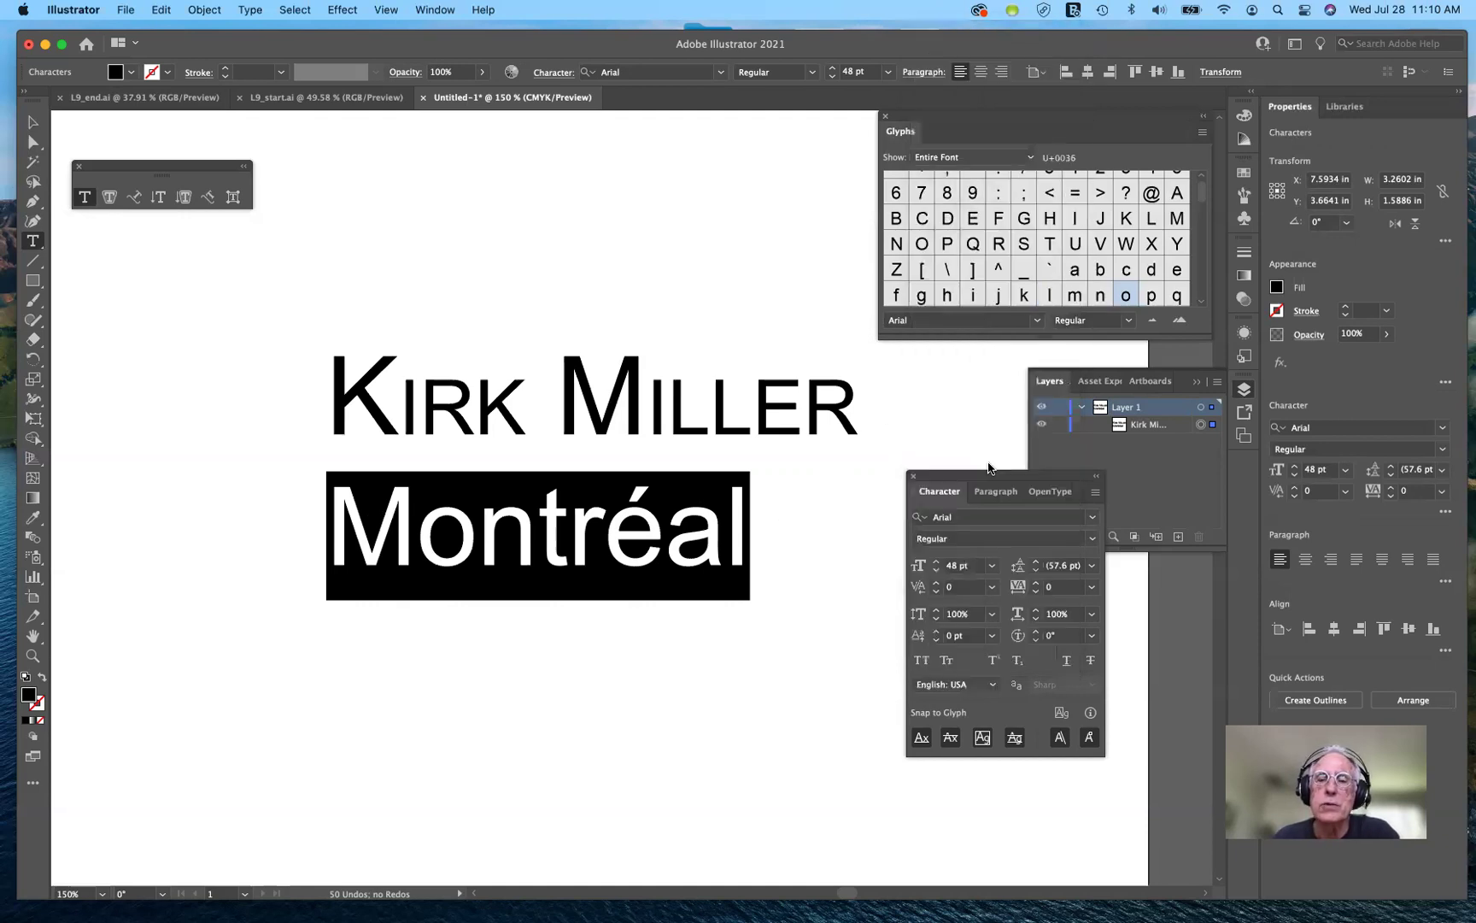
# - Run Check Spelling (Cmd+I) and change Montréal back to the suggested Montreal
pyautogui.click(161, 11)
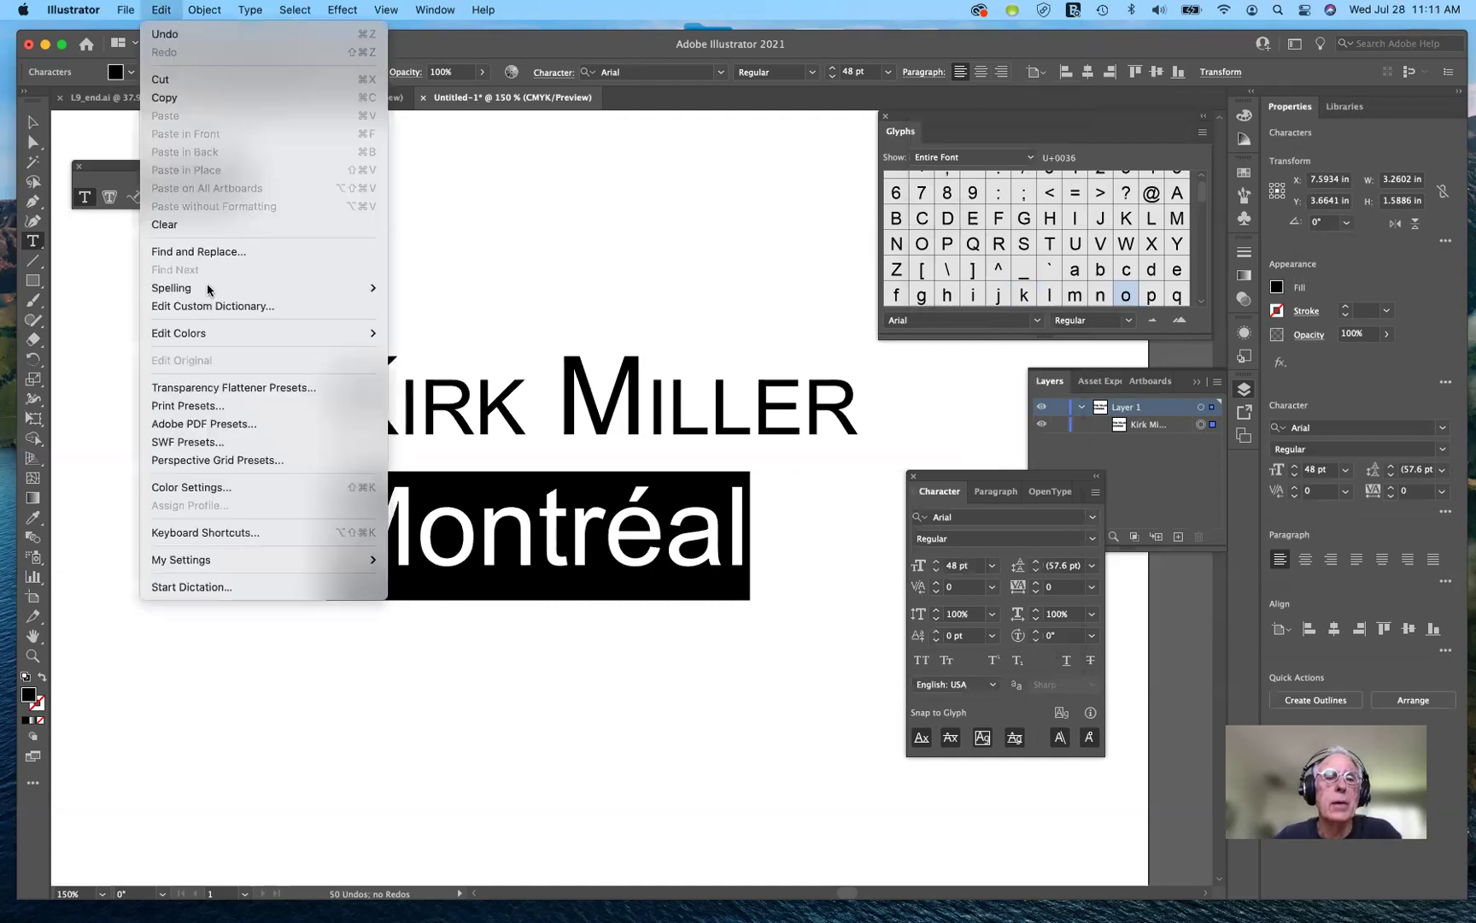
pyautogui.moveTo(207, 289)
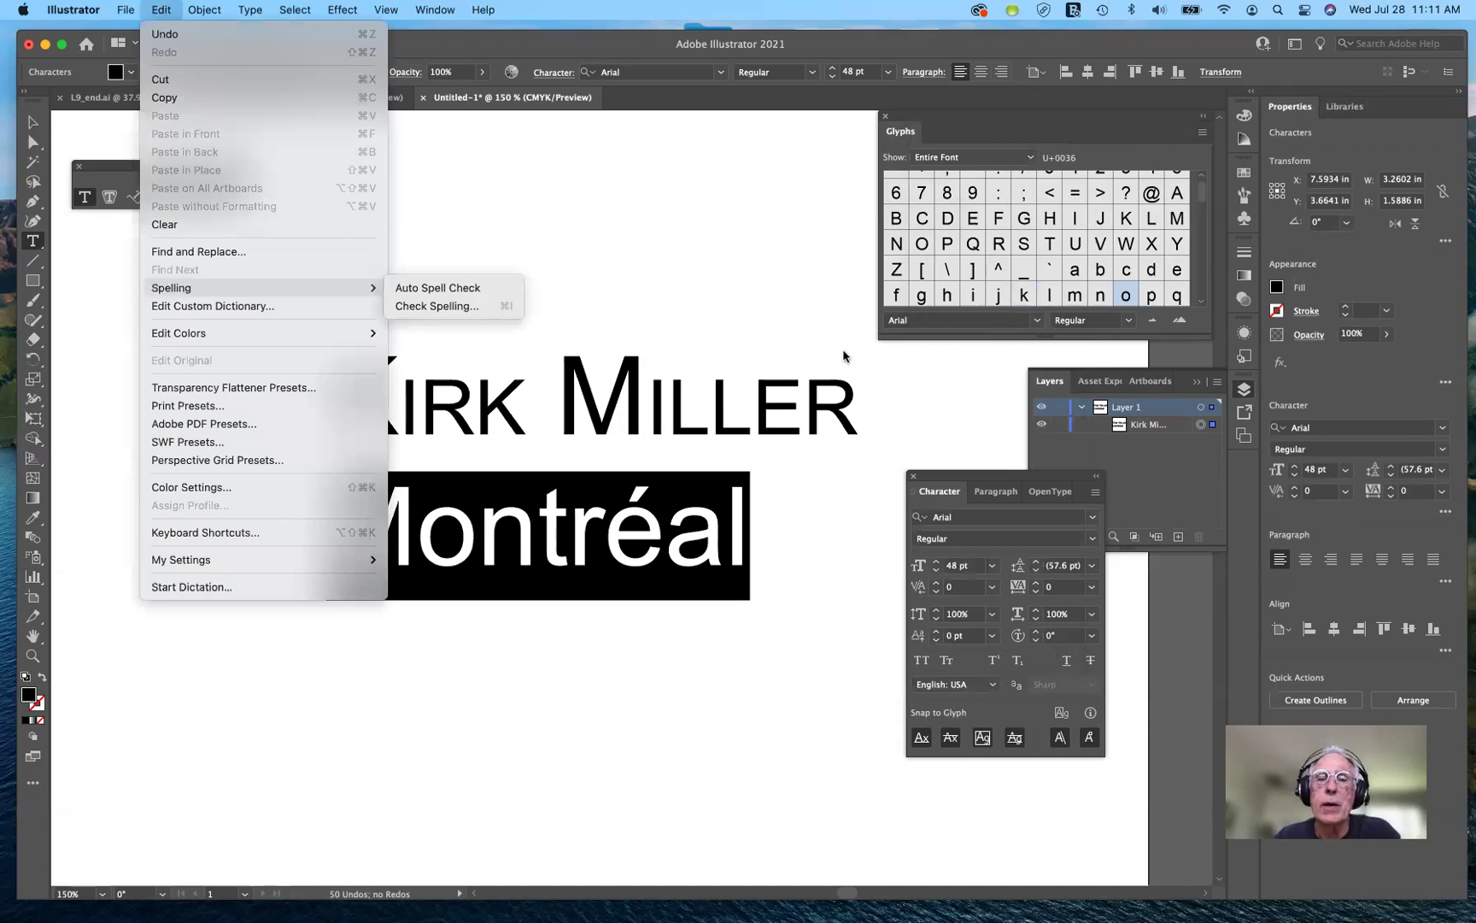
pyautogui.press('super+i')
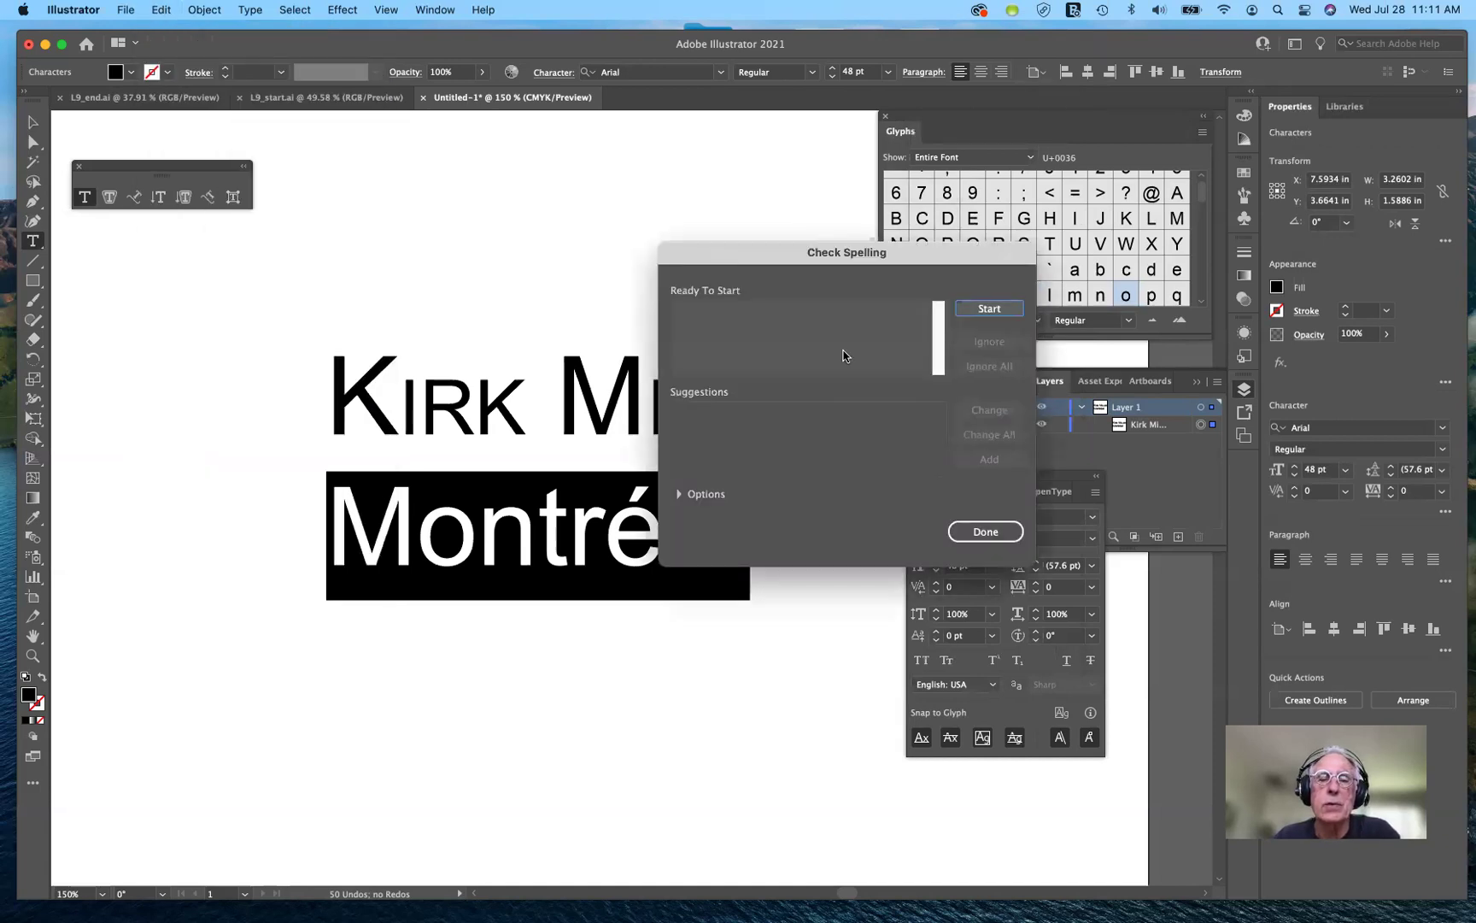
pyautogui.moveTo(777, 255); pyautogui.dragTo(1015, 245)
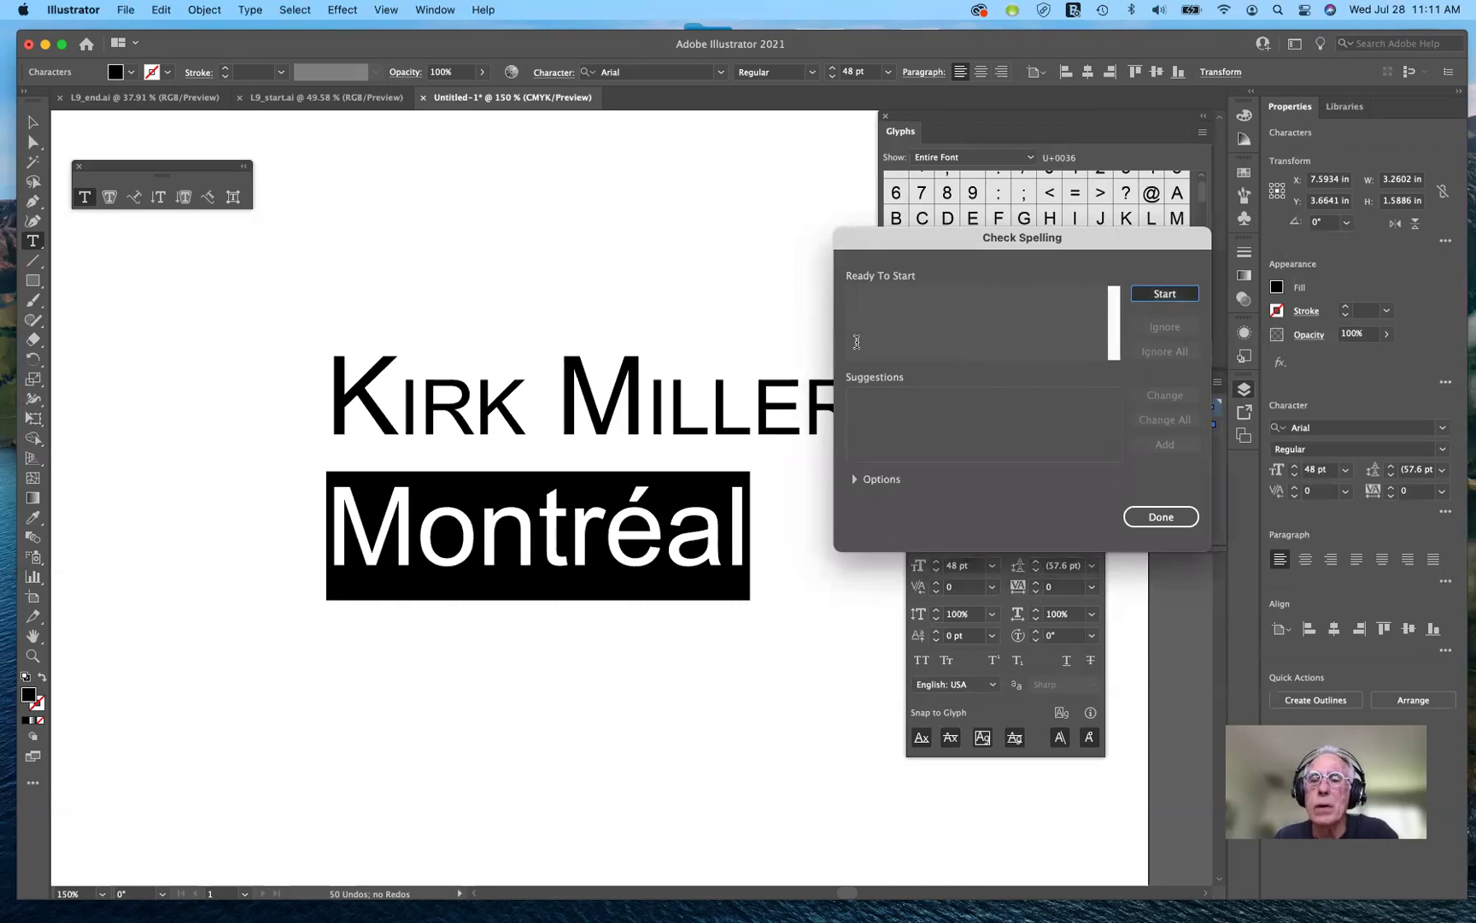
pyautogui.press('Return')
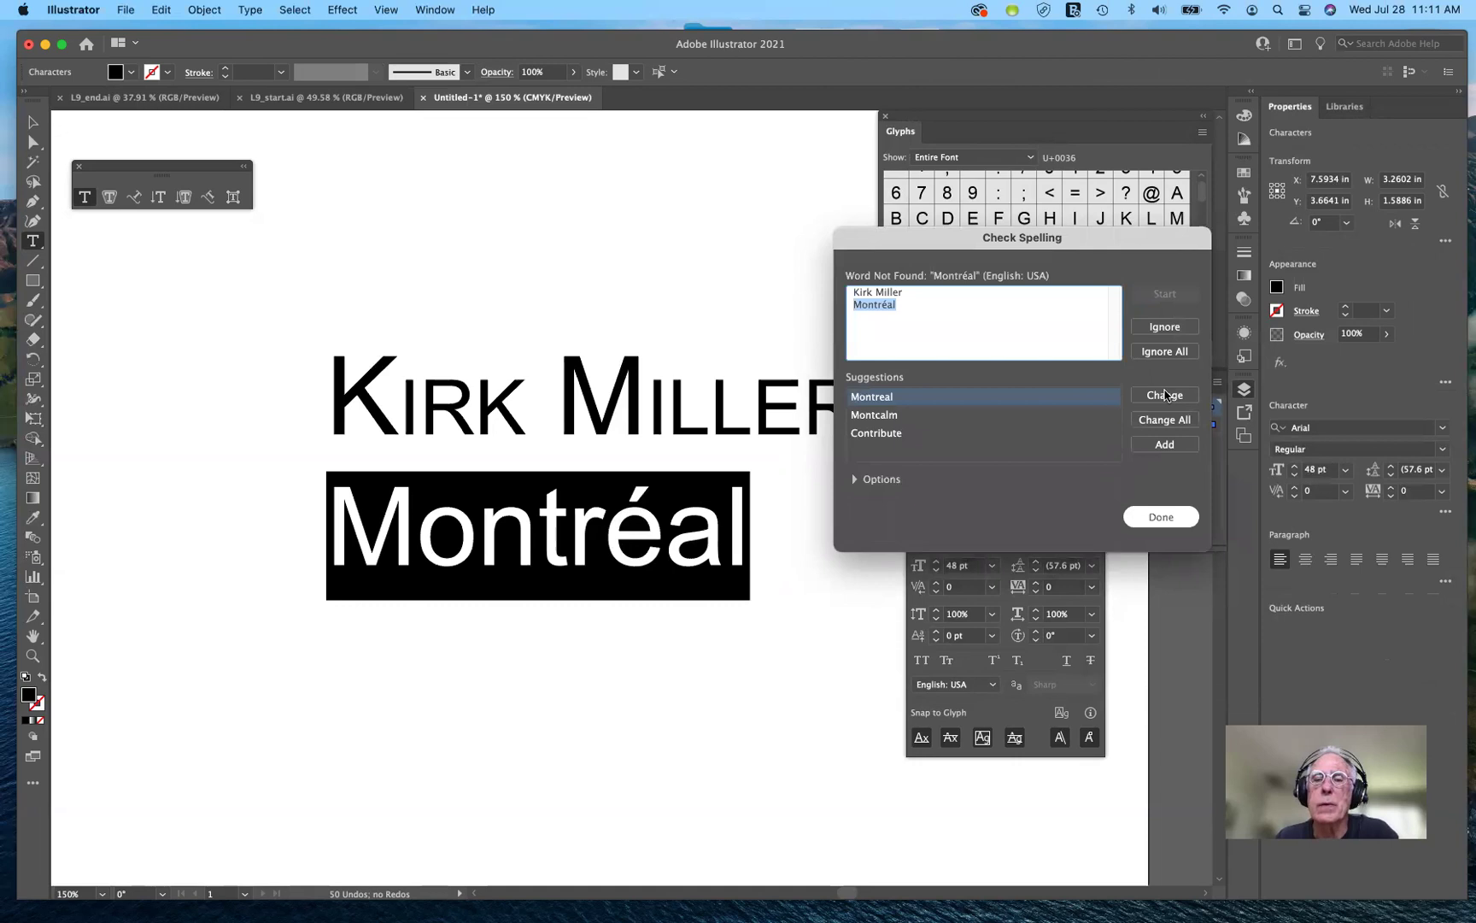
pyautogui.press('Return')
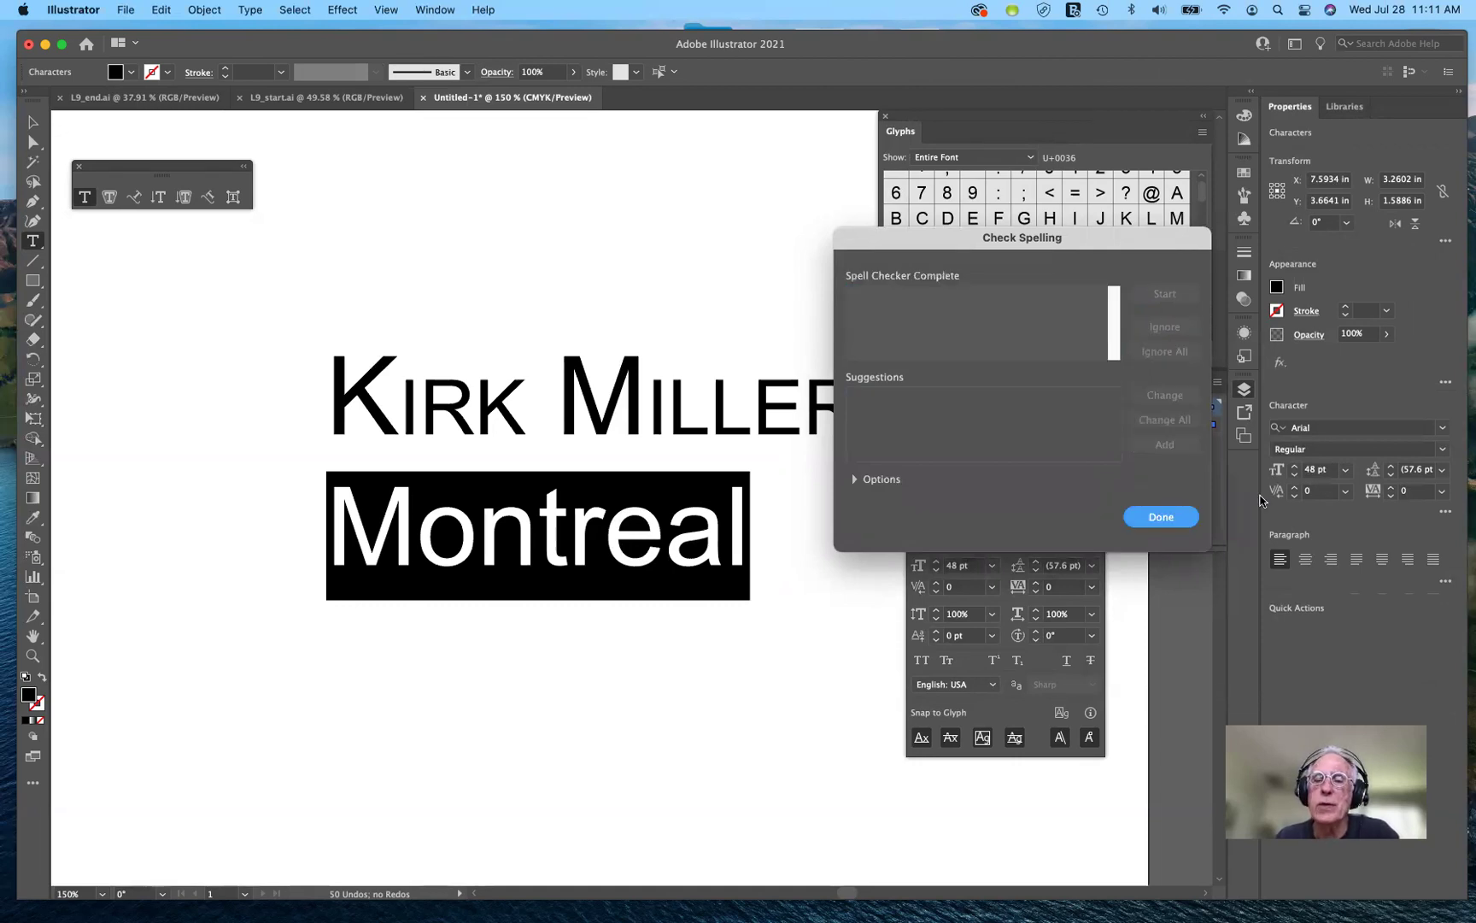
pyautogui.press('Return')
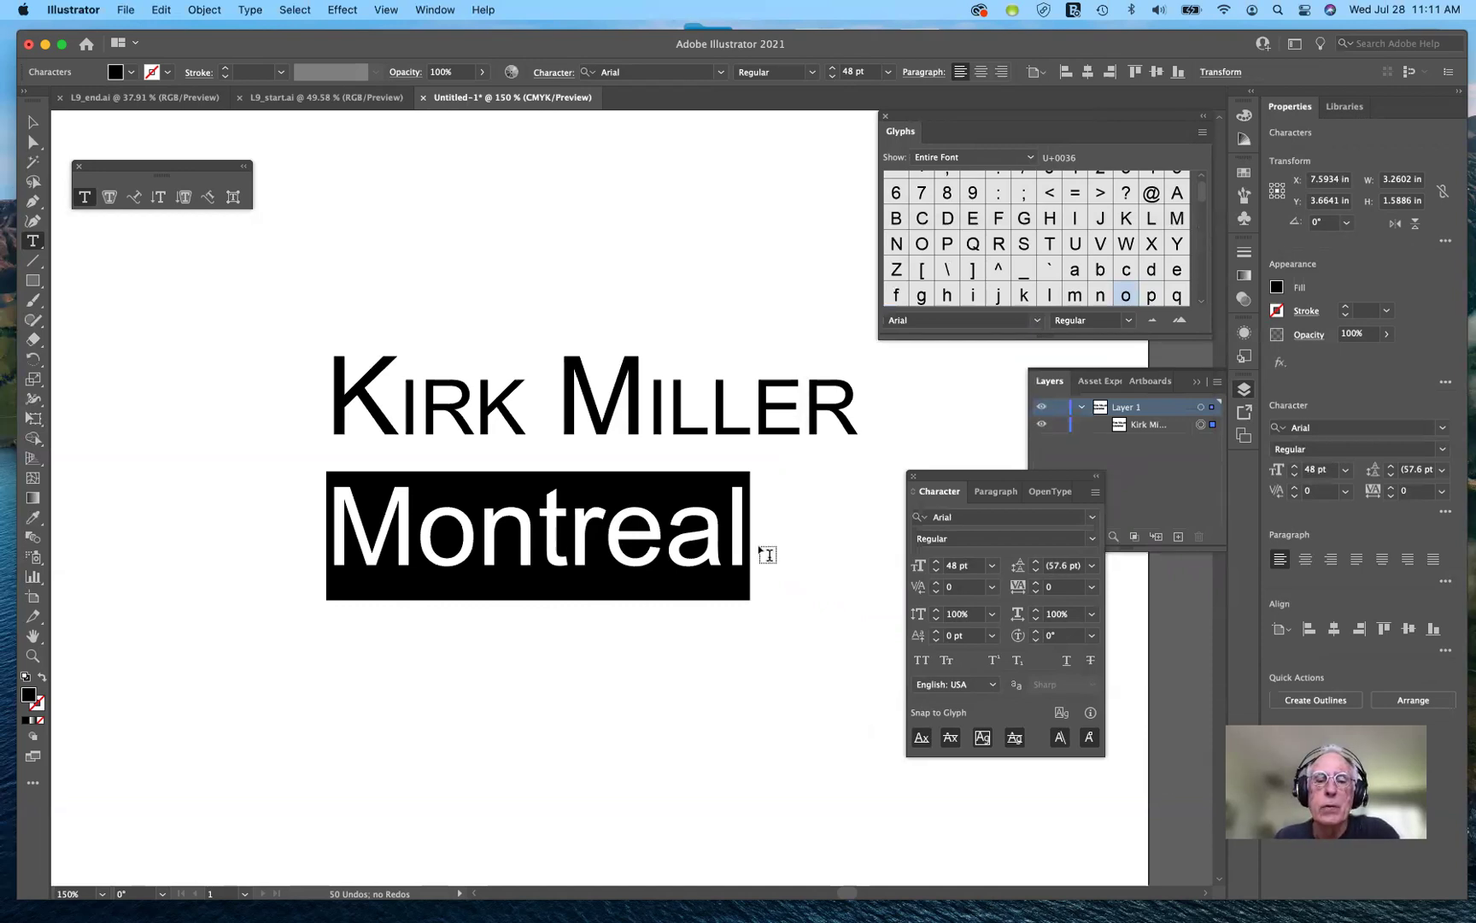
pyautogui.click(409, 406)
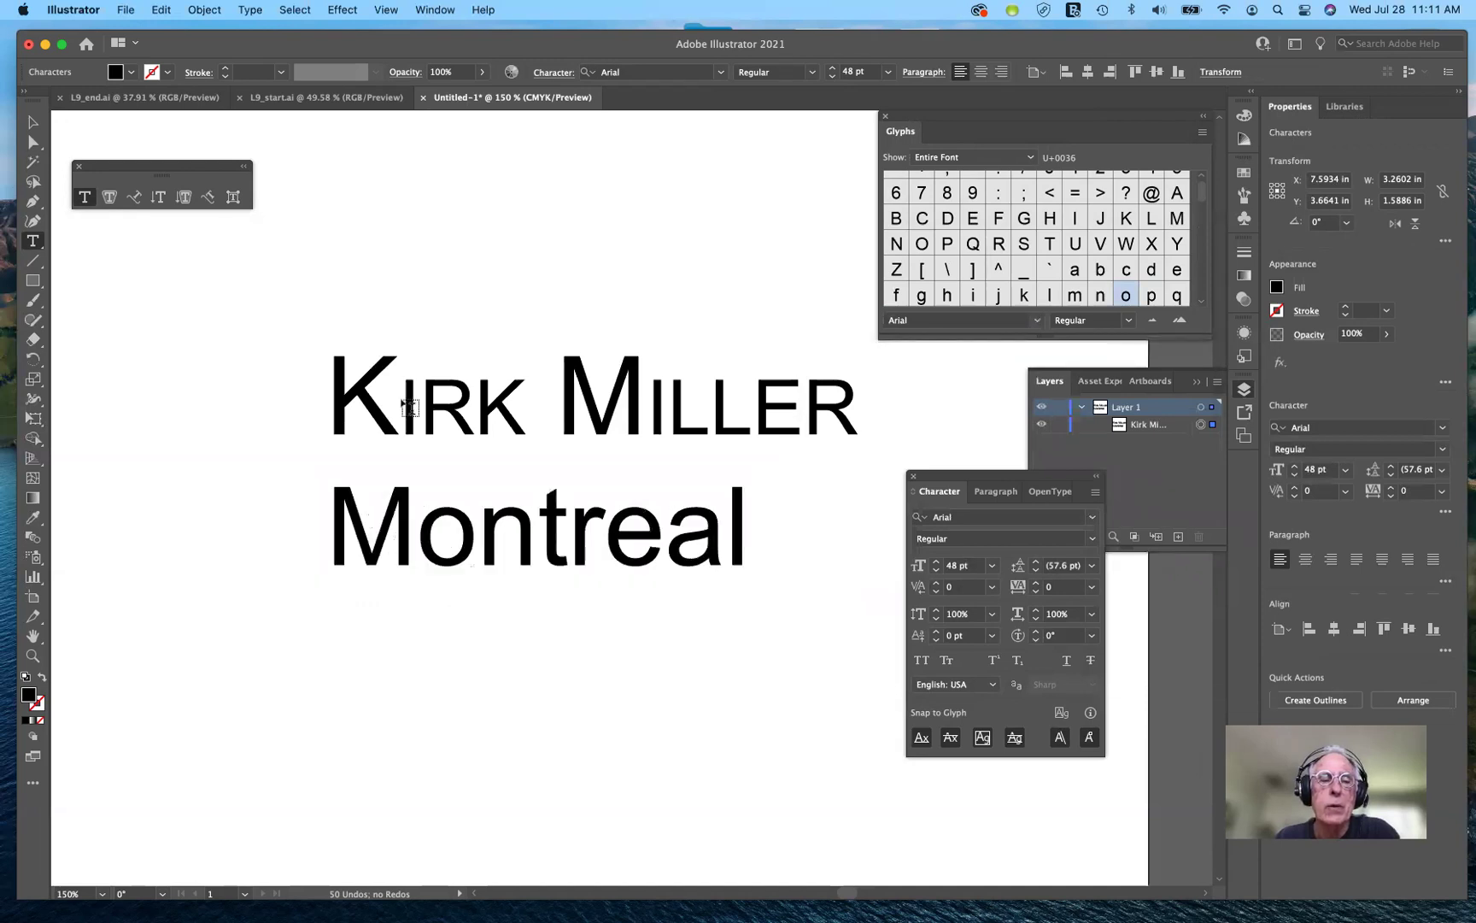
pyautogui.press('super+shift+a')
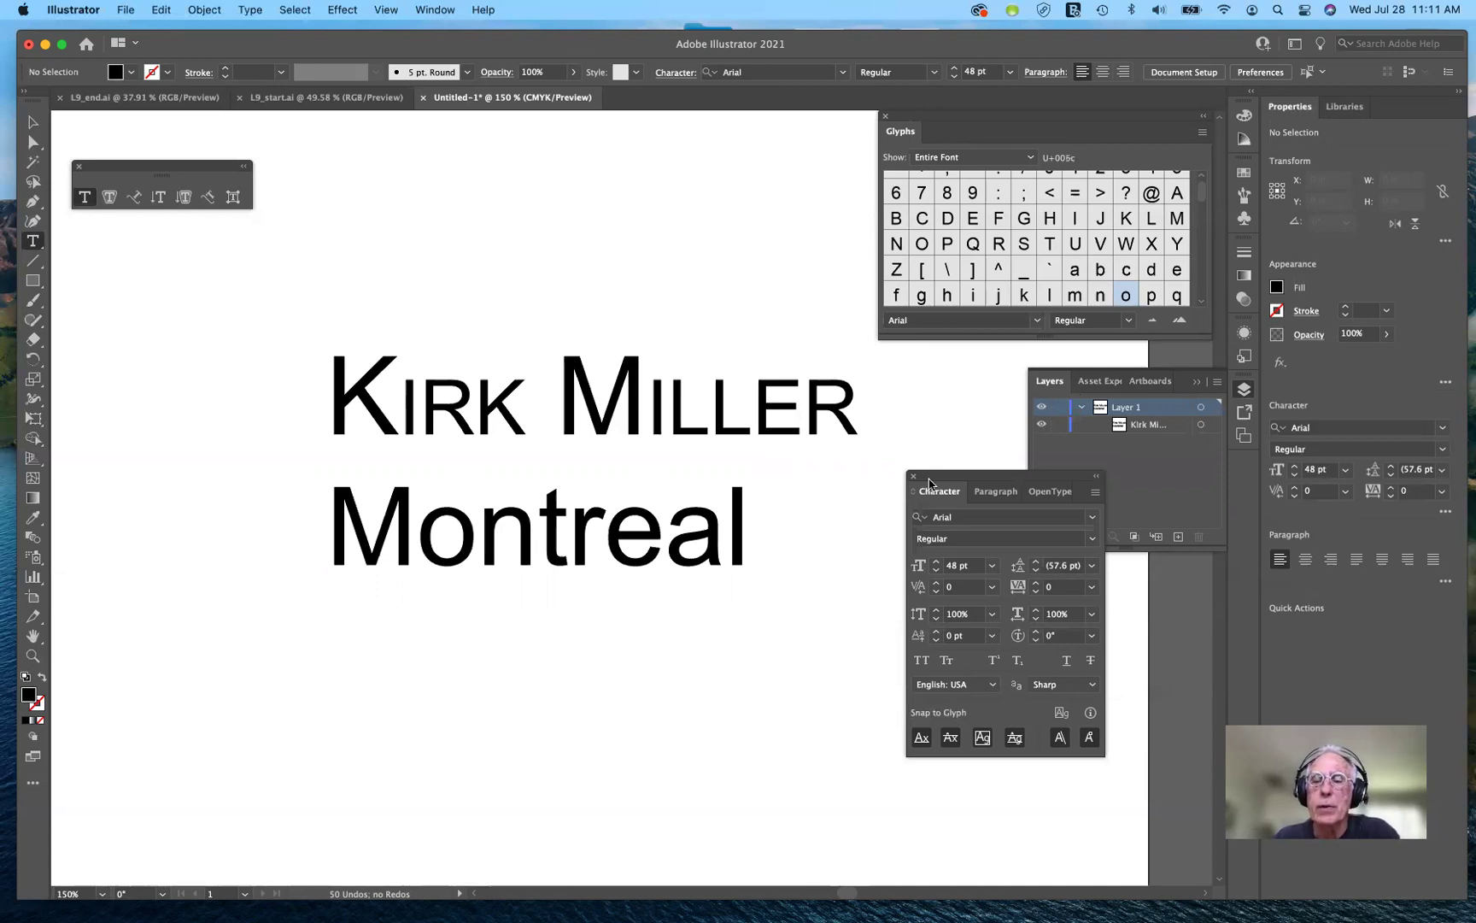
pyautogui.moveTo(930, 484); pyautogui.dragTo(482, 512)
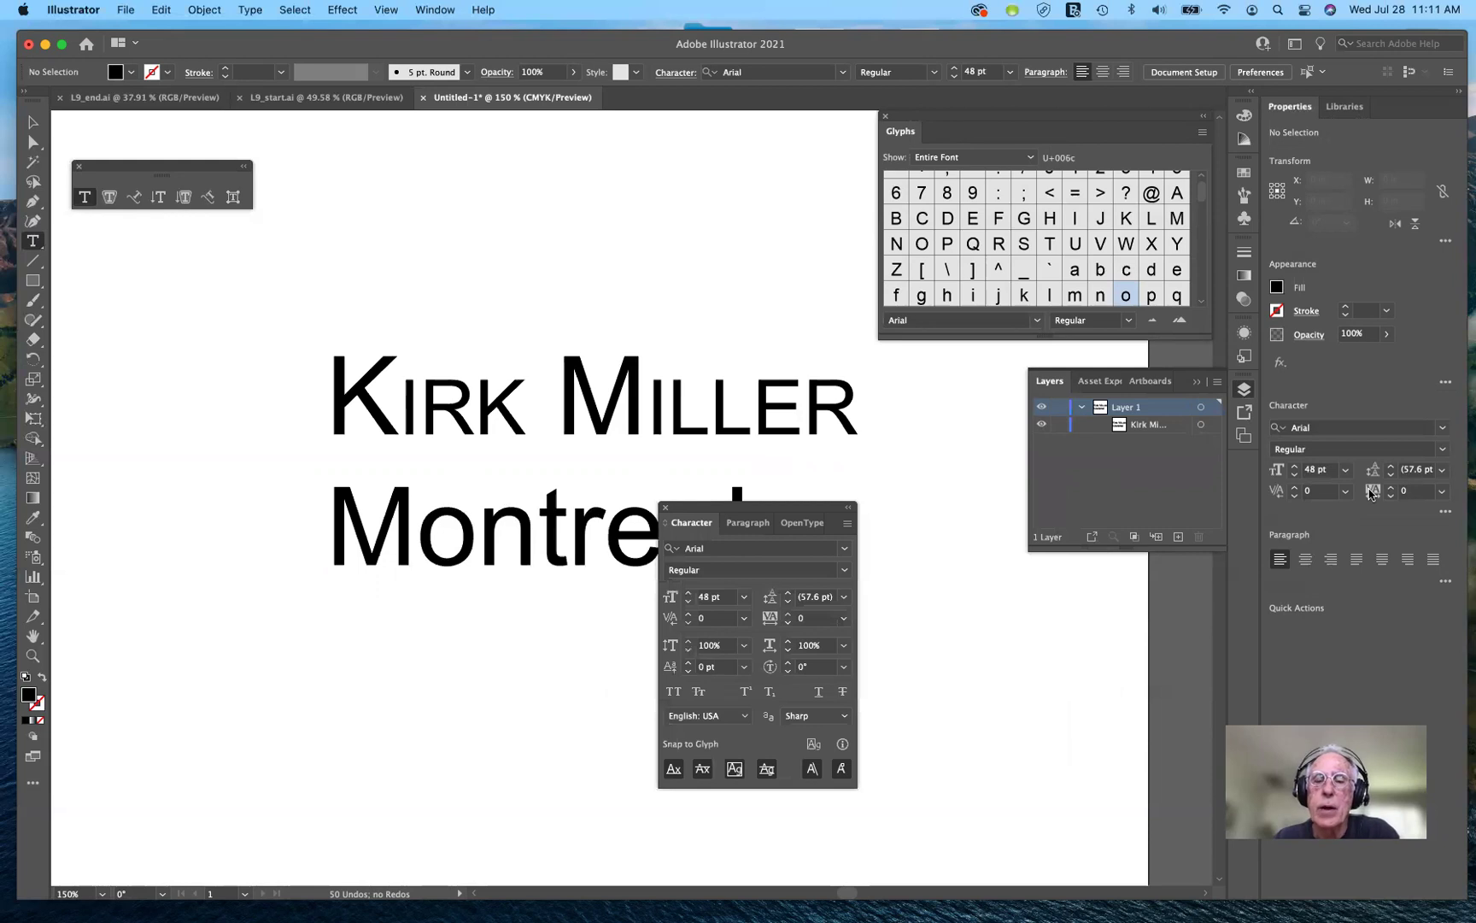
pyautogui.moveTo(697, 529); pyautogui.dragTo(829, 507)
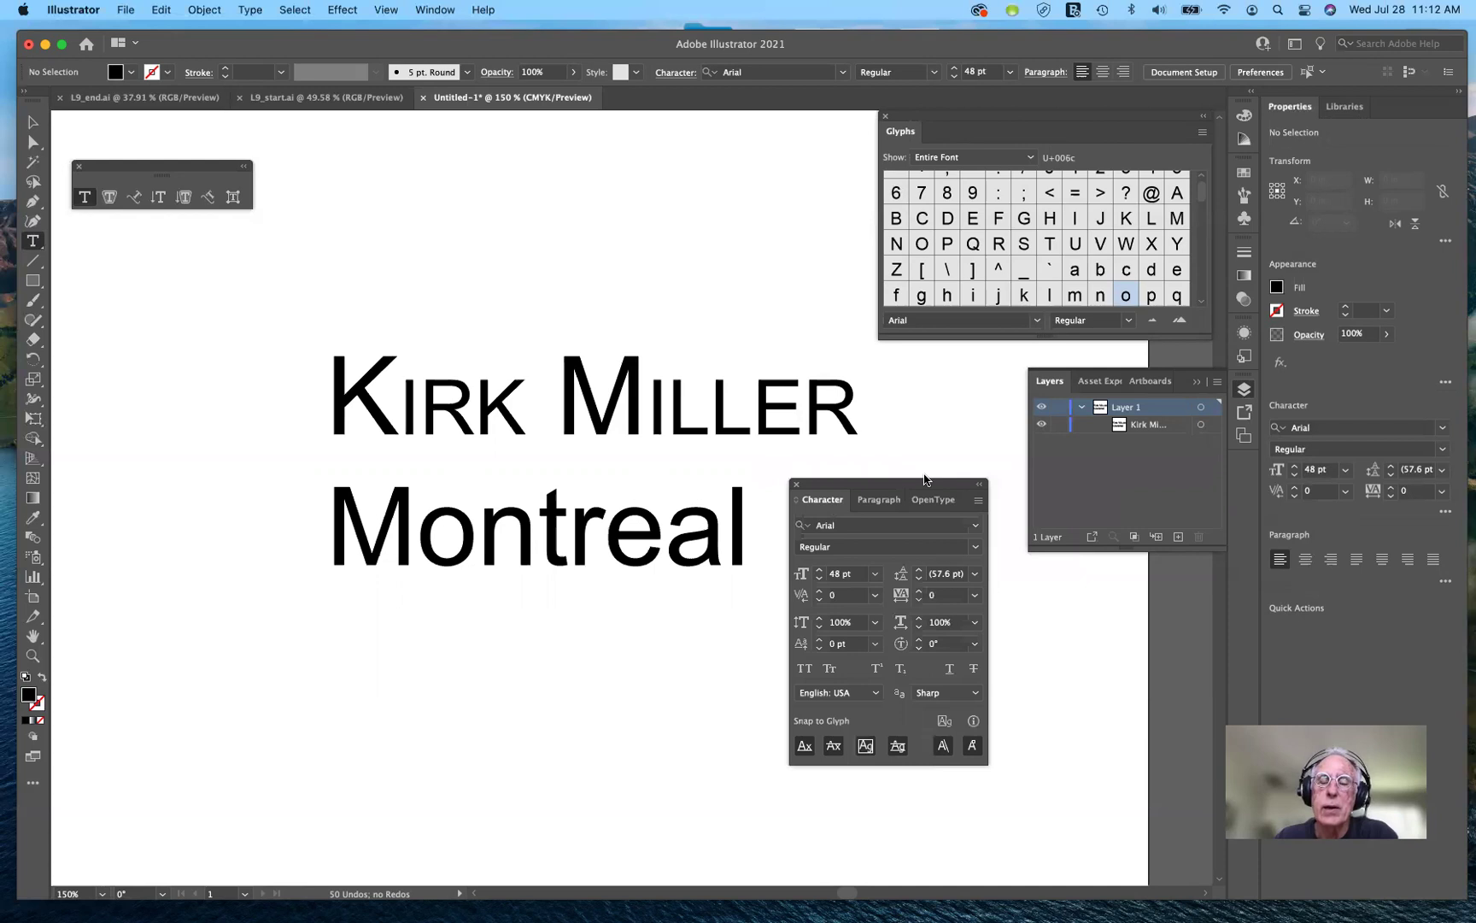
pyautogui.moveTo(924, 479); pyautogui.dragTo(934, 485)
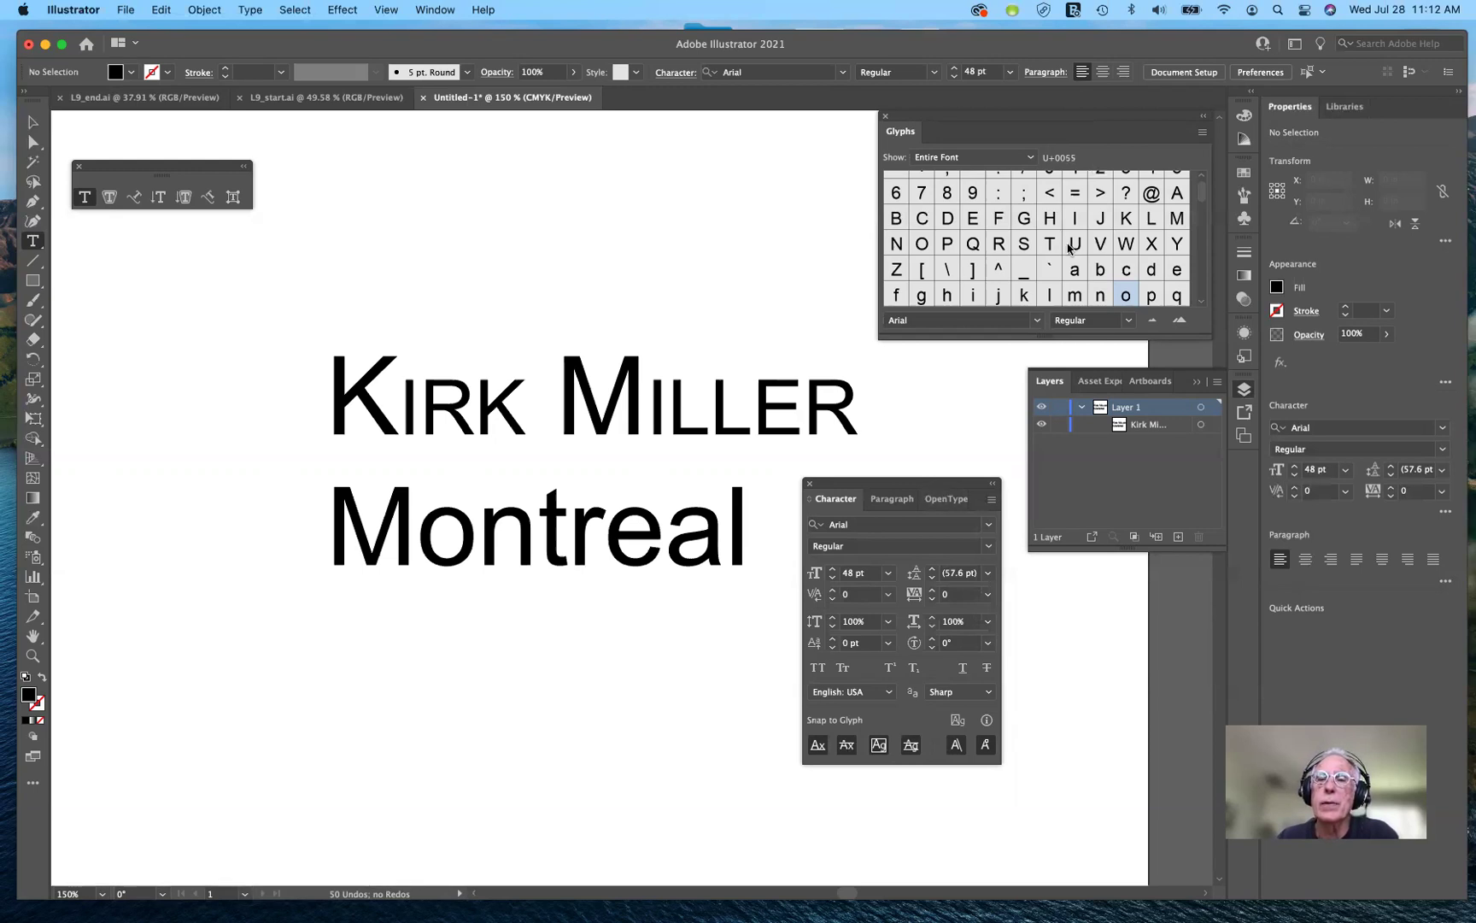
pyautogui.scroll(2, 1069, 247)
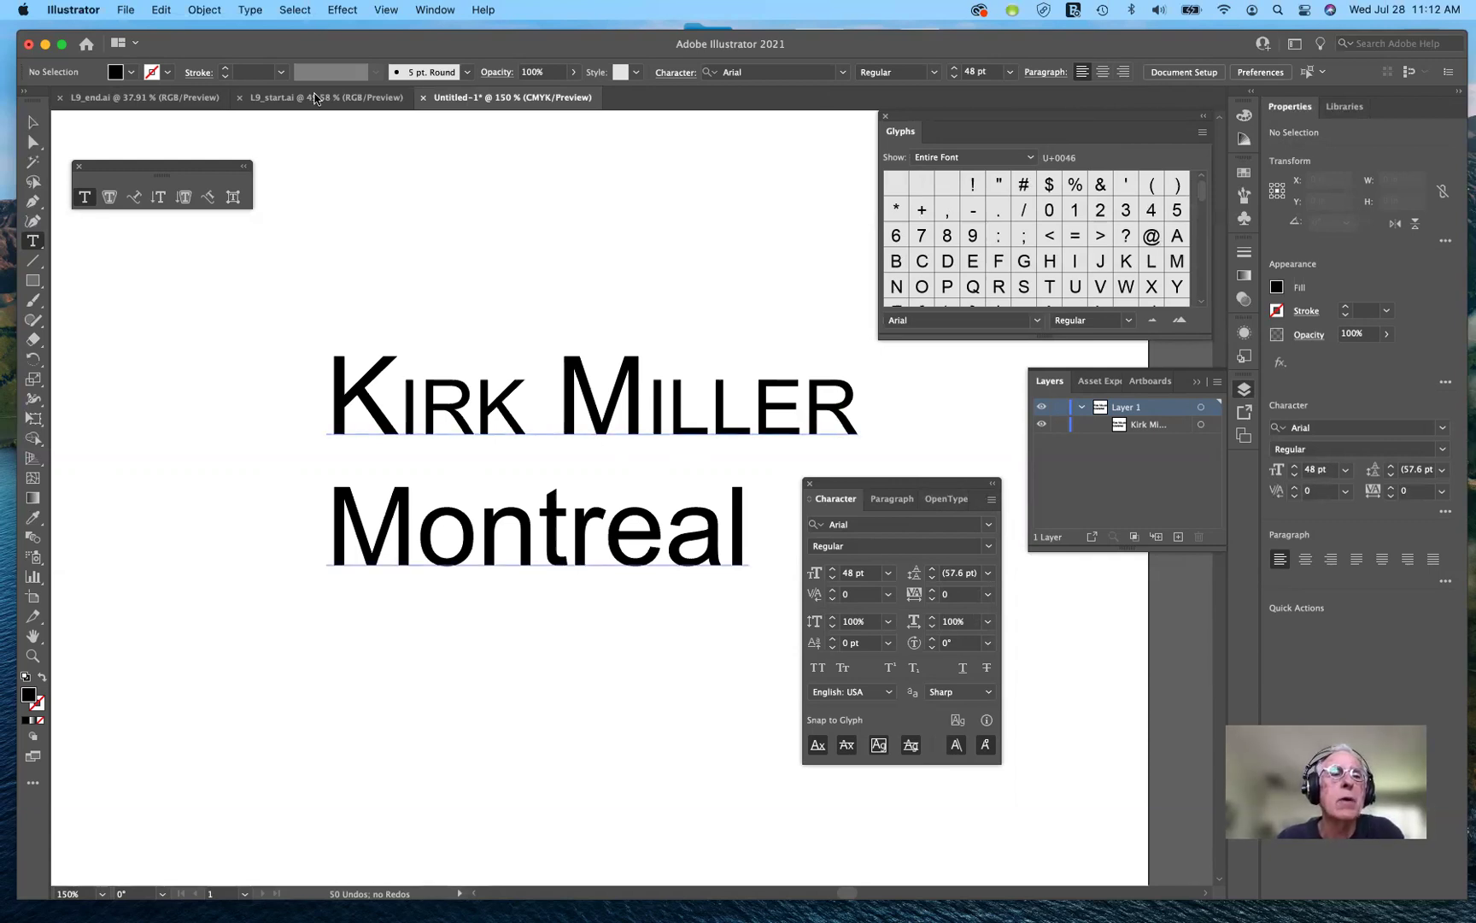
# - Close the Character and Layers panels, lower the Glyphs panel, and switch to L9_end.ai
pyautogui.click(280, 100)
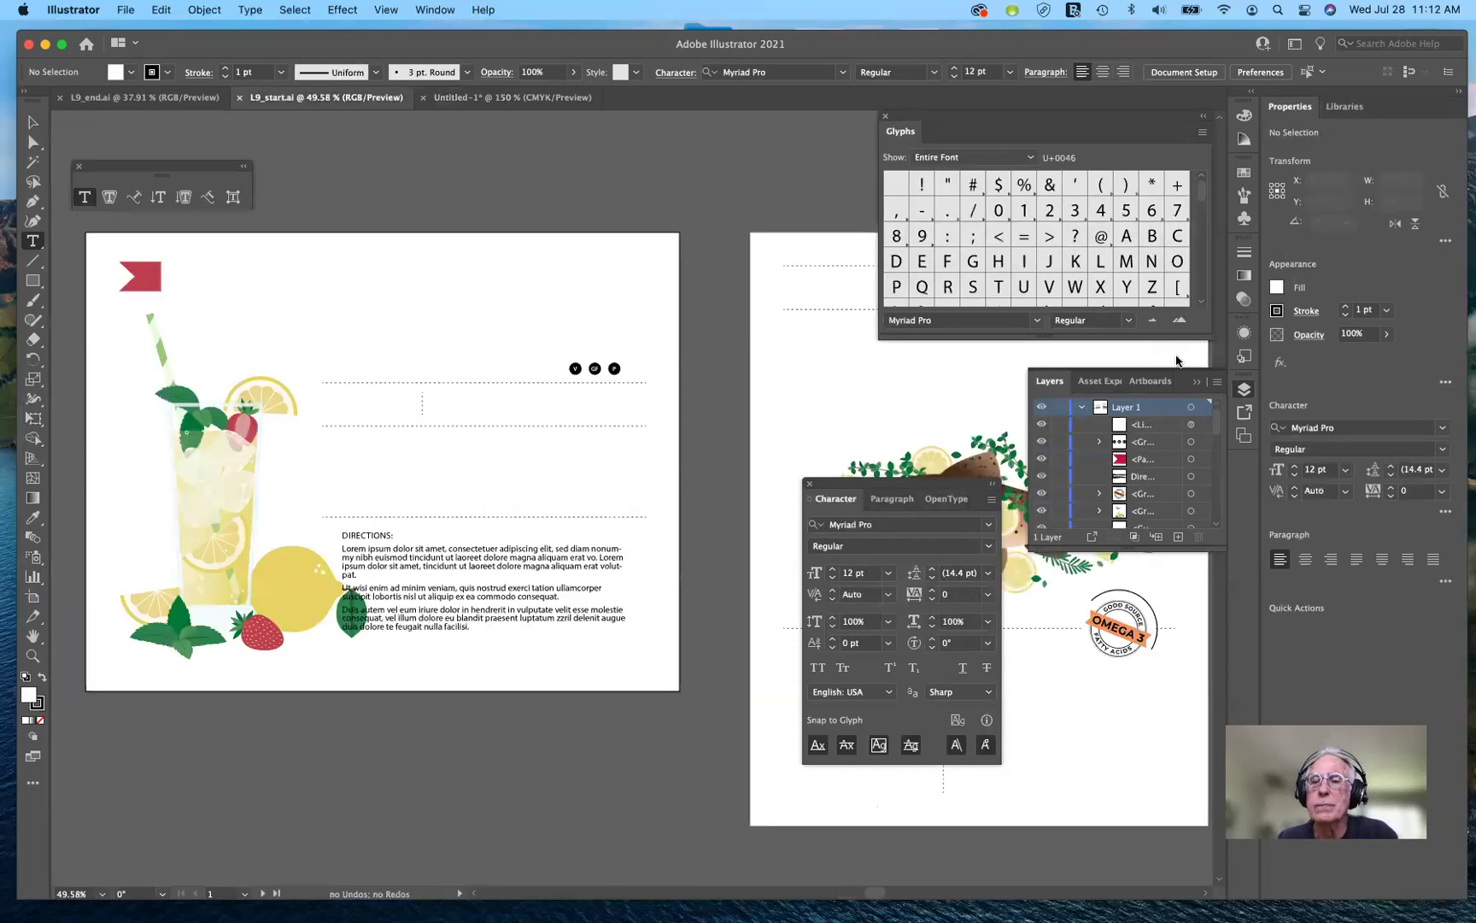
pyautogui.press('super+t')
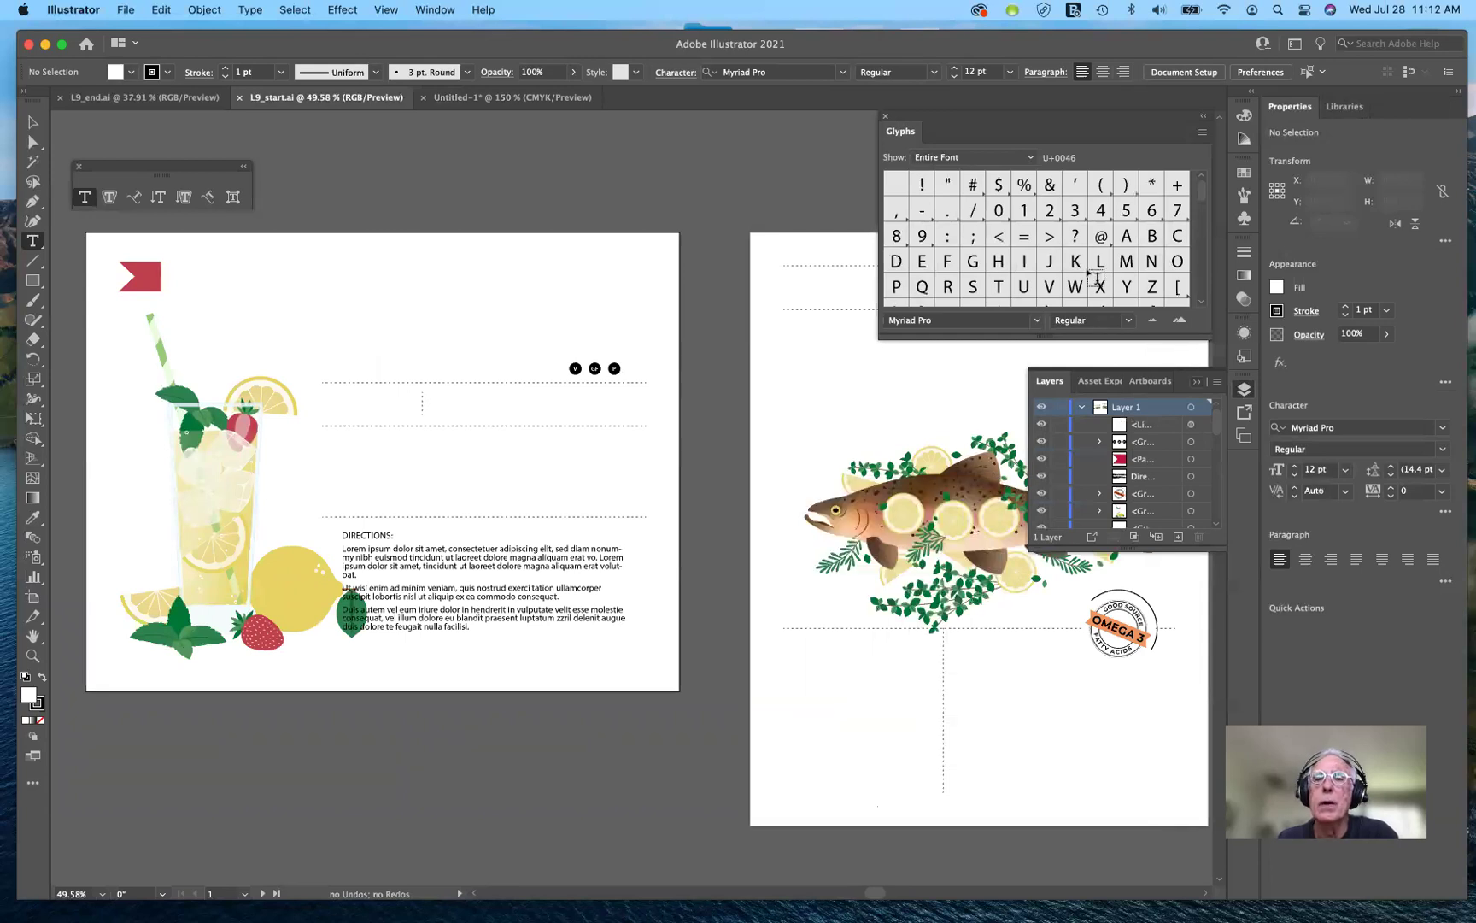
pyautogui.press('F7')
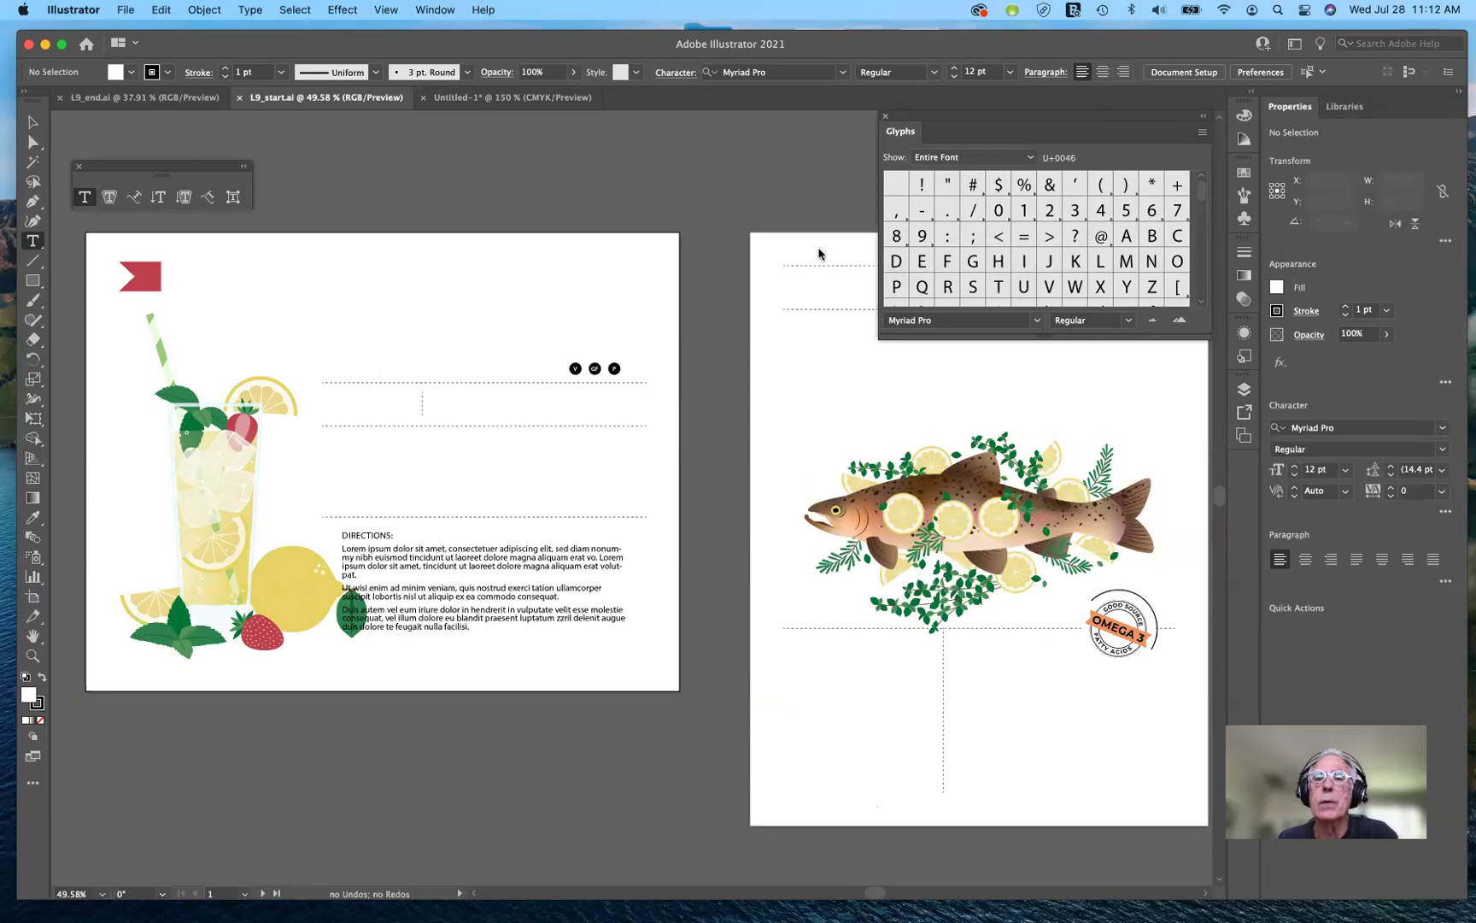
pyautogui.moveTo(949, 130); pyautogui.dragTo(888, 199)
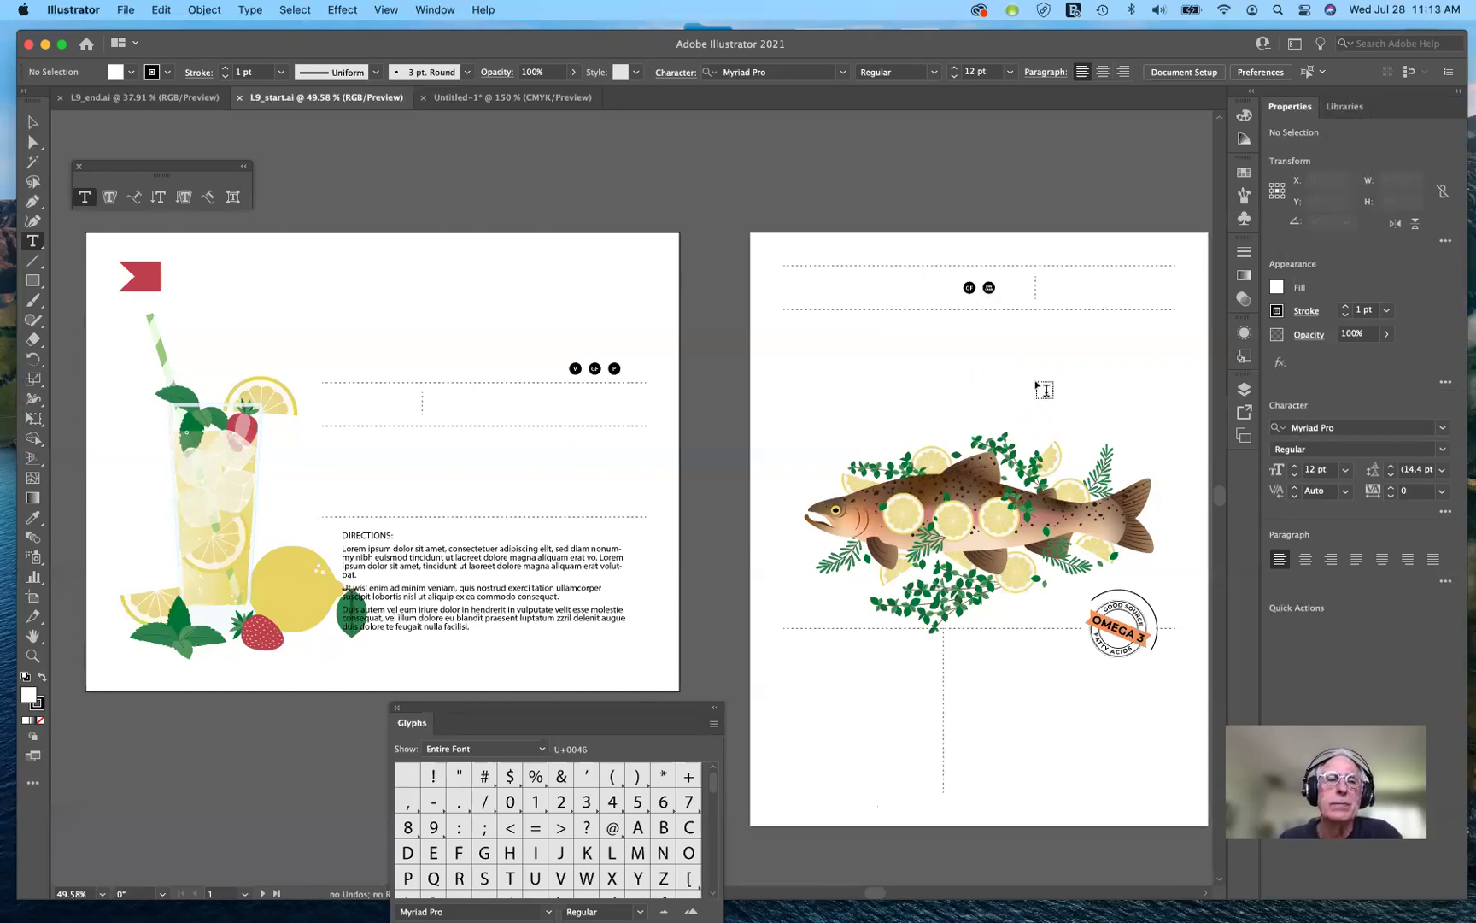
pyautogui.click(177, 105)
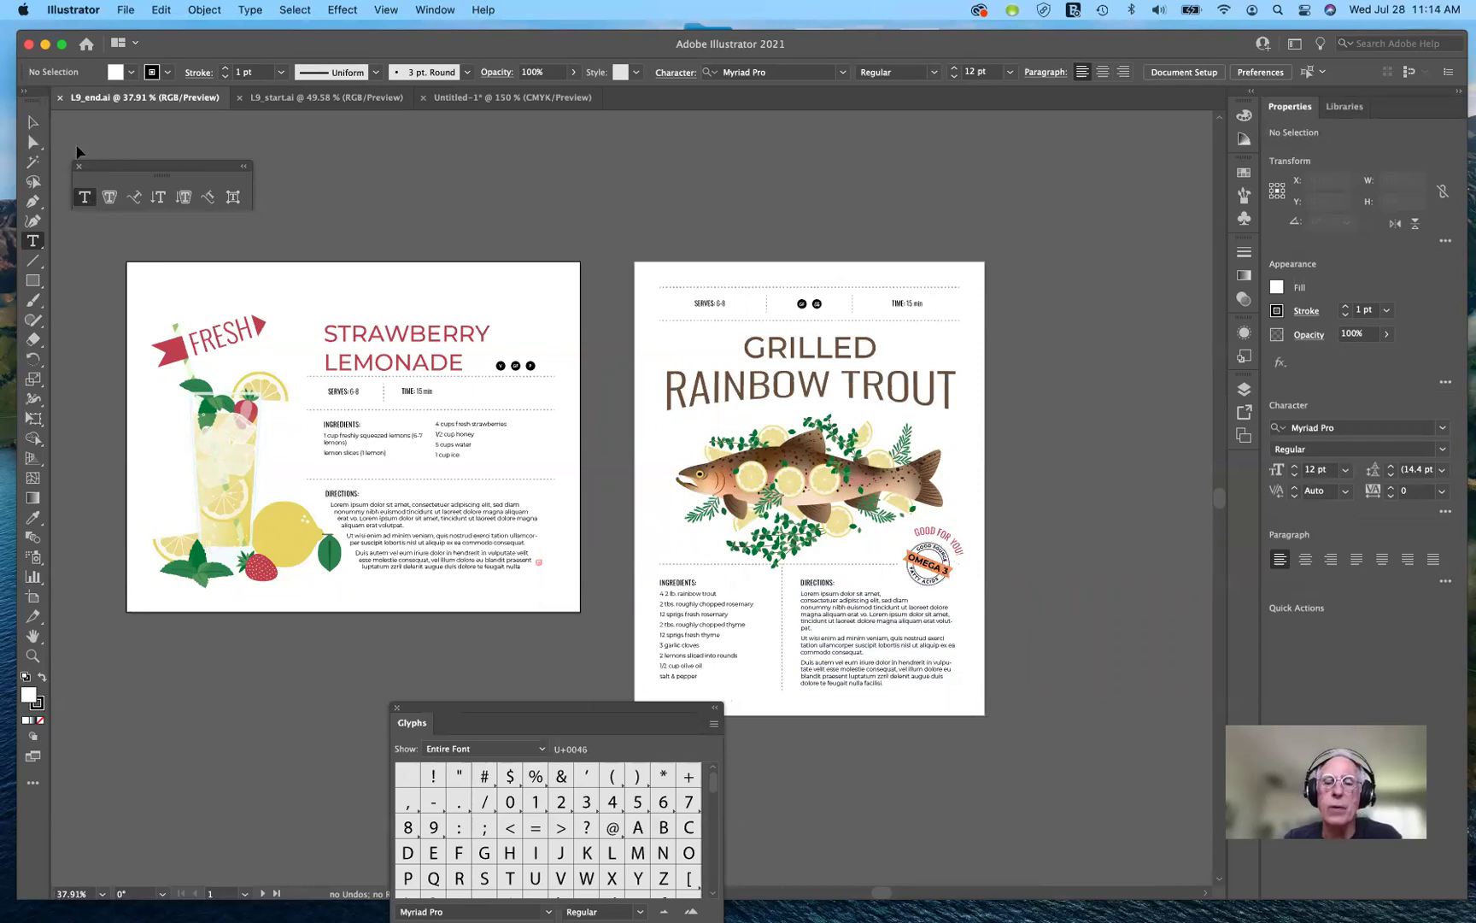
pyautogui.press('v')
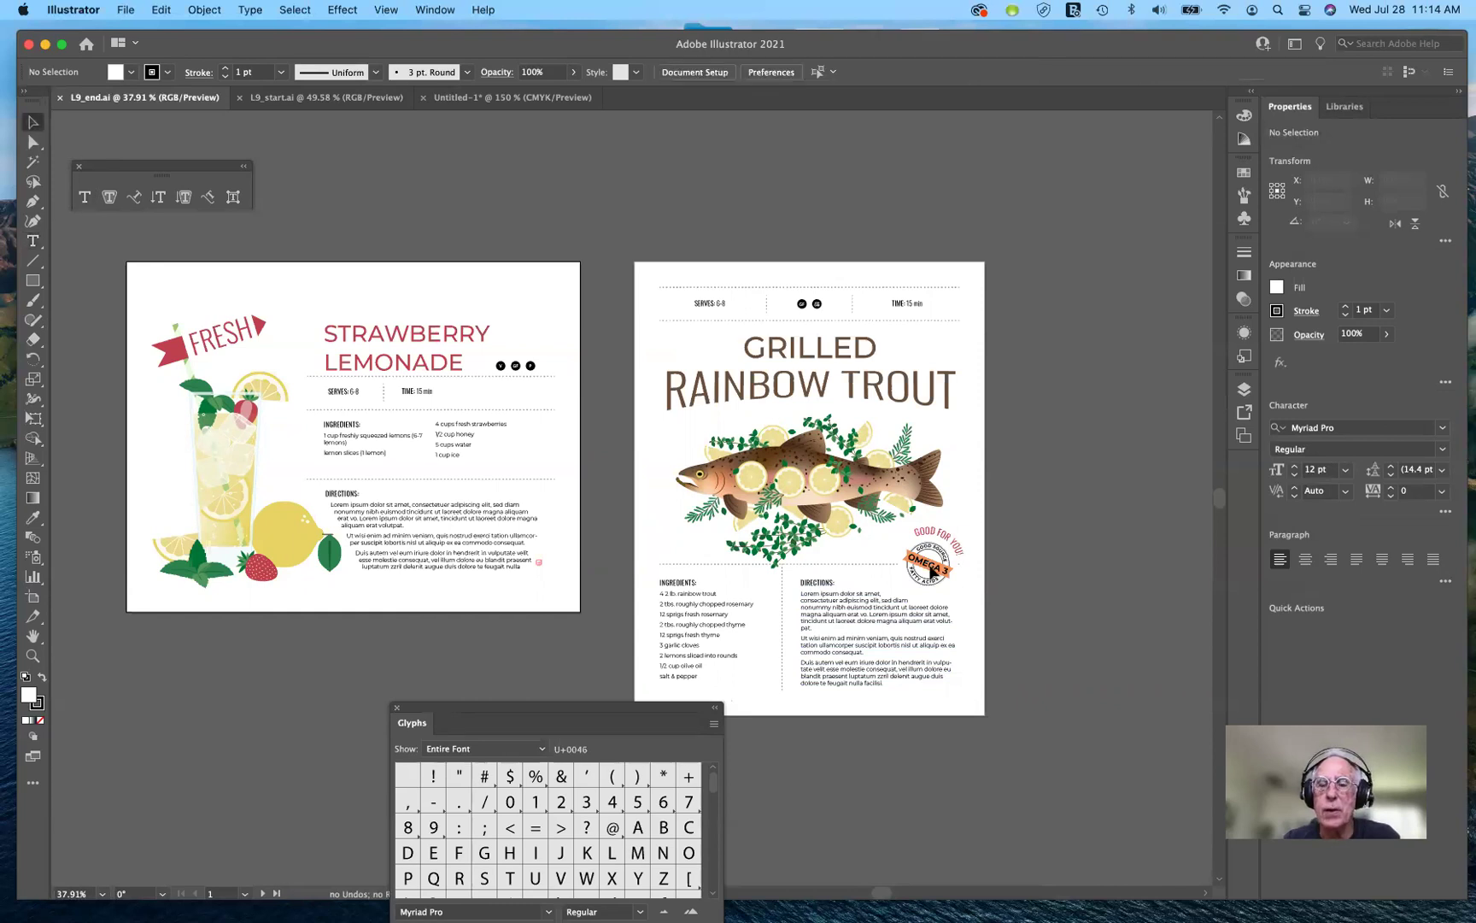
pyautogui.moveTo(934, 577); pyautogui.dragTo(793, 615)
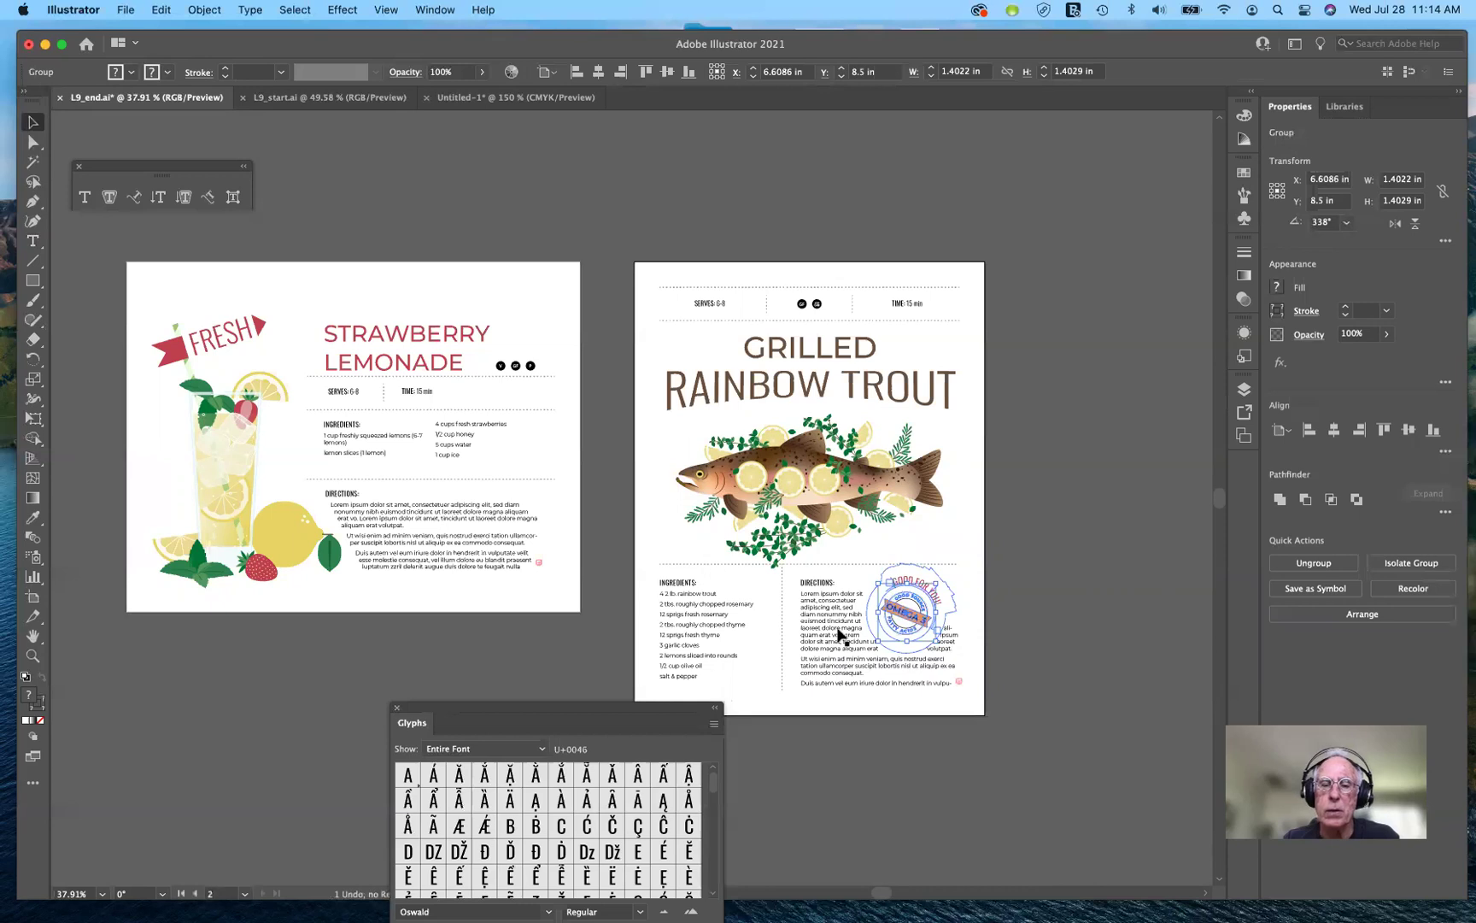
pyautogui.moveTo(909, 622); pyautogui.dragTo(910, 622)
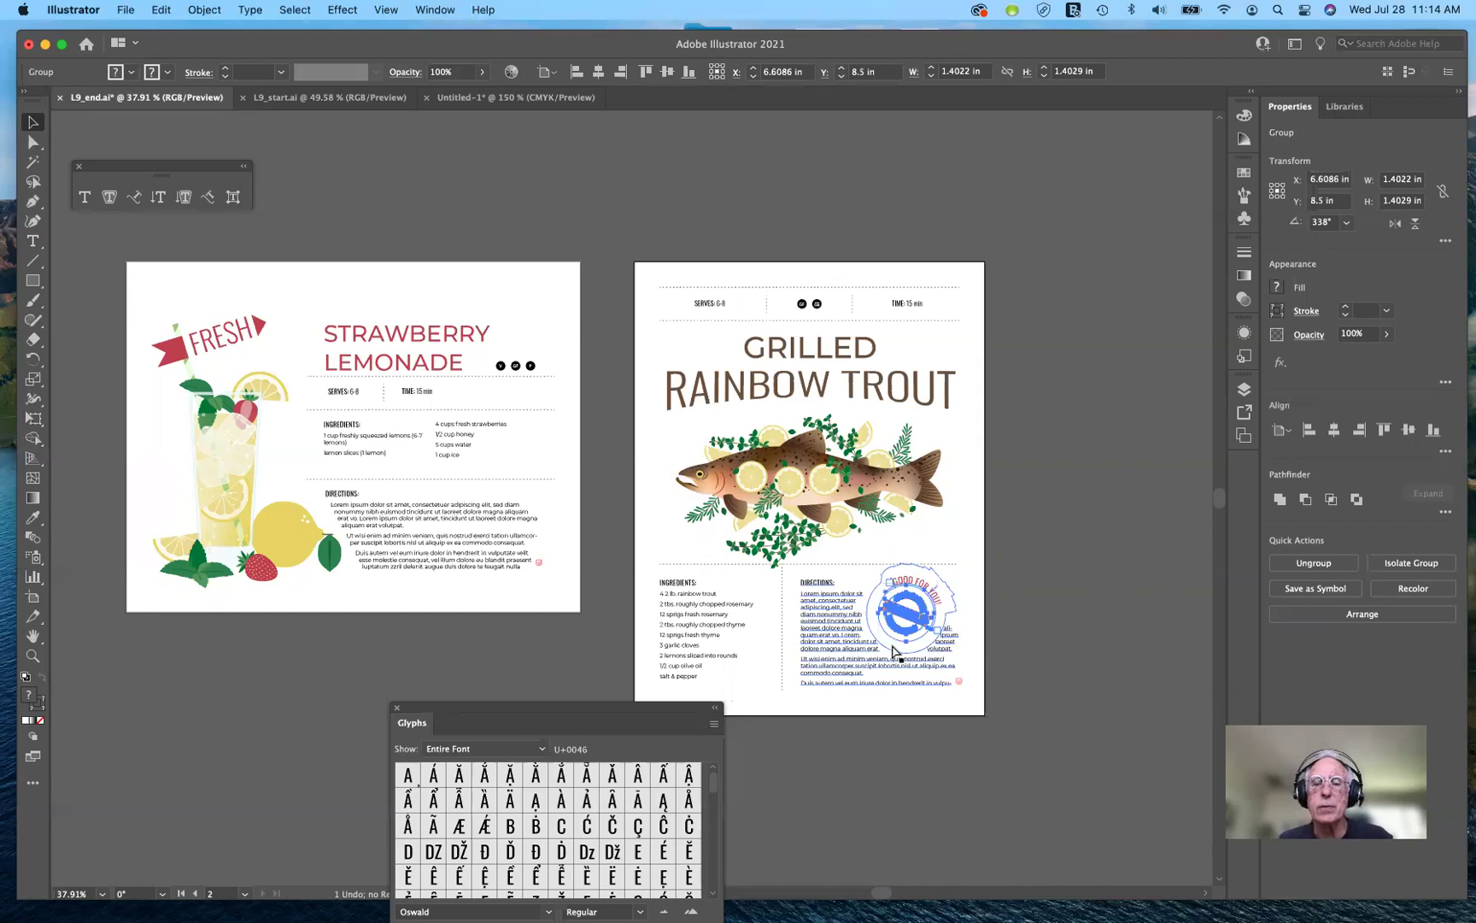
pyautogui.press('Escape')
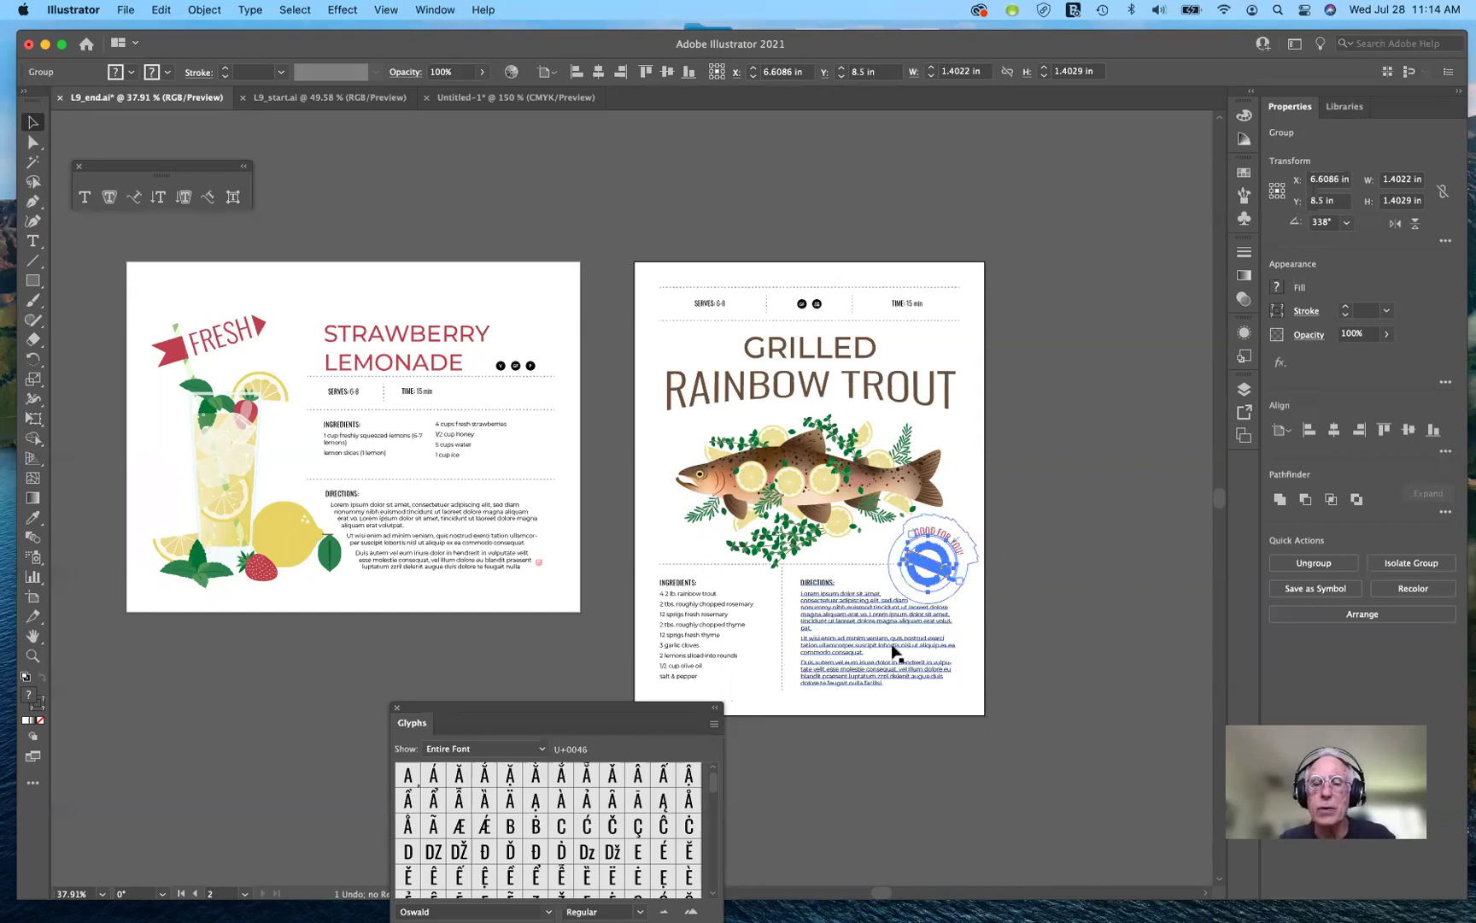
pyautogui.press('super+z')
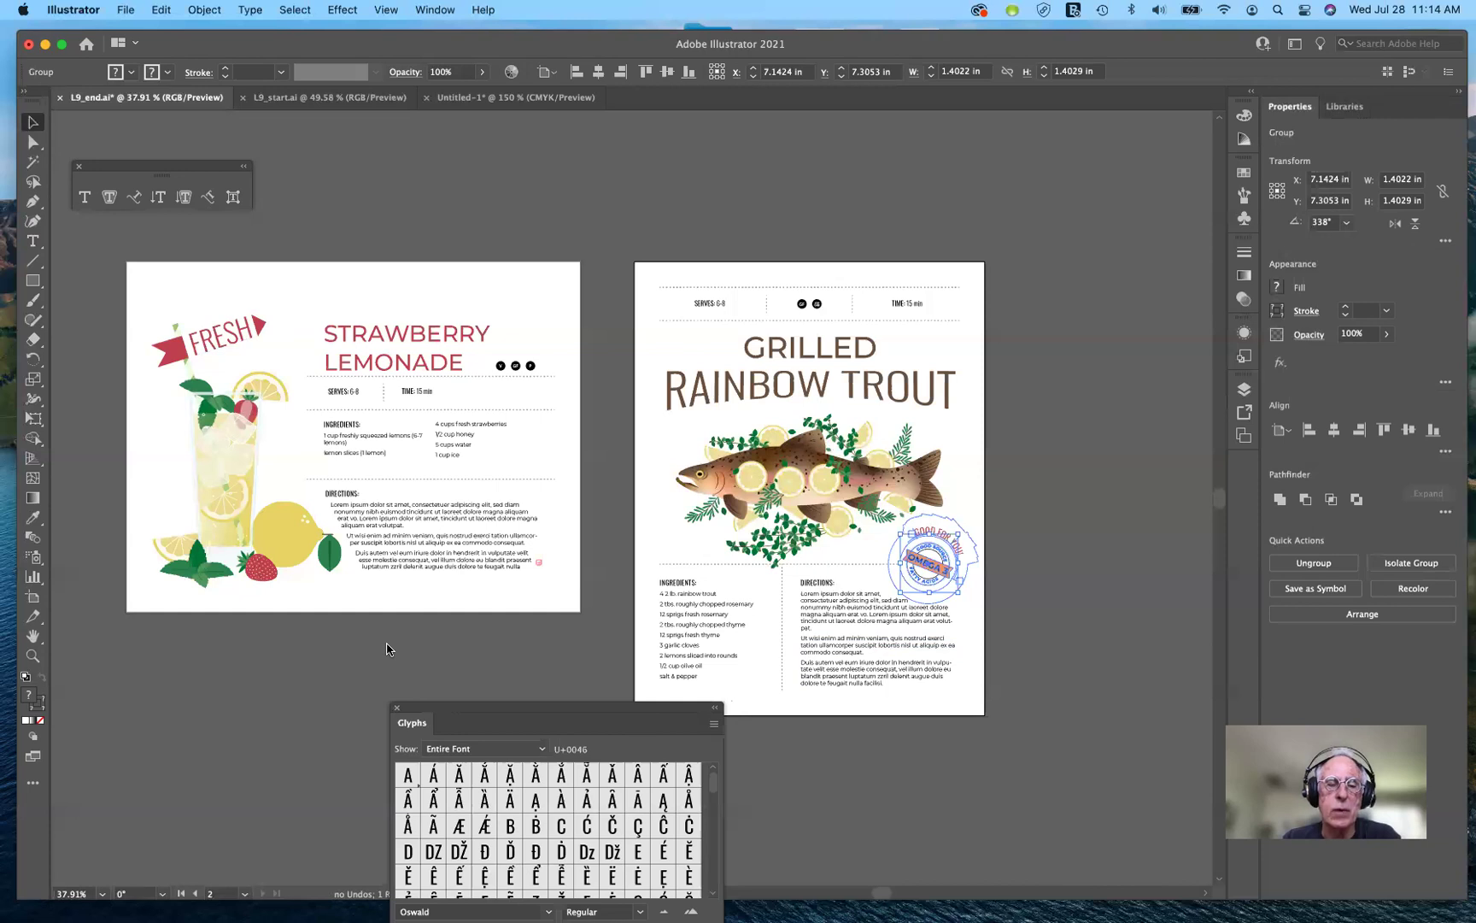
pyautogui.moveTo(597, 714); pyautogui.dragTo(386, 649)
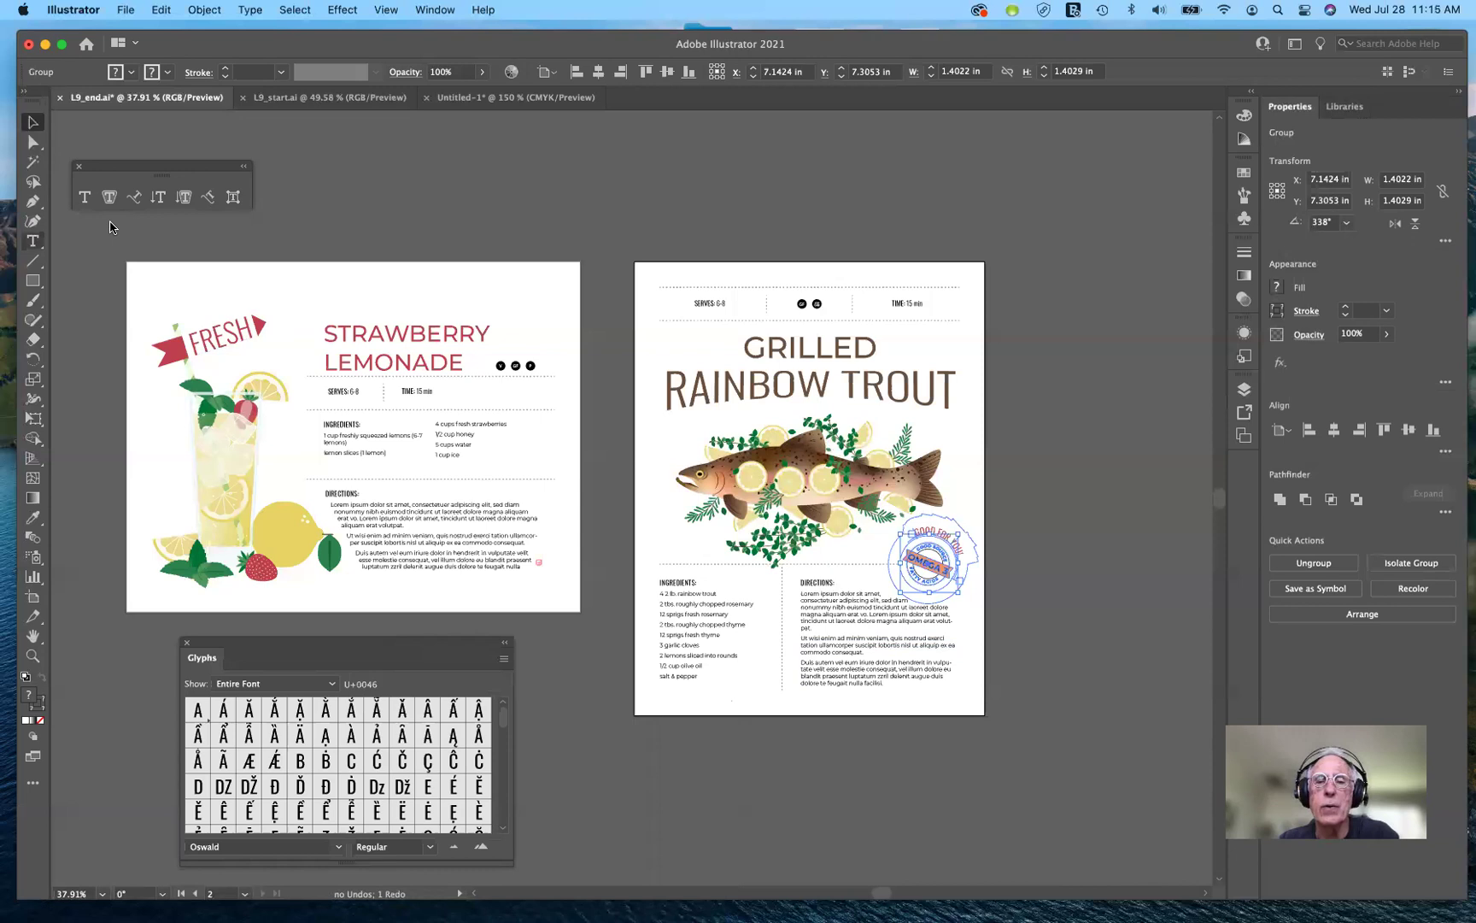
# - Create a point-type placeholder text object over the RAINBOW TROUT title
pyautogui.press('t')
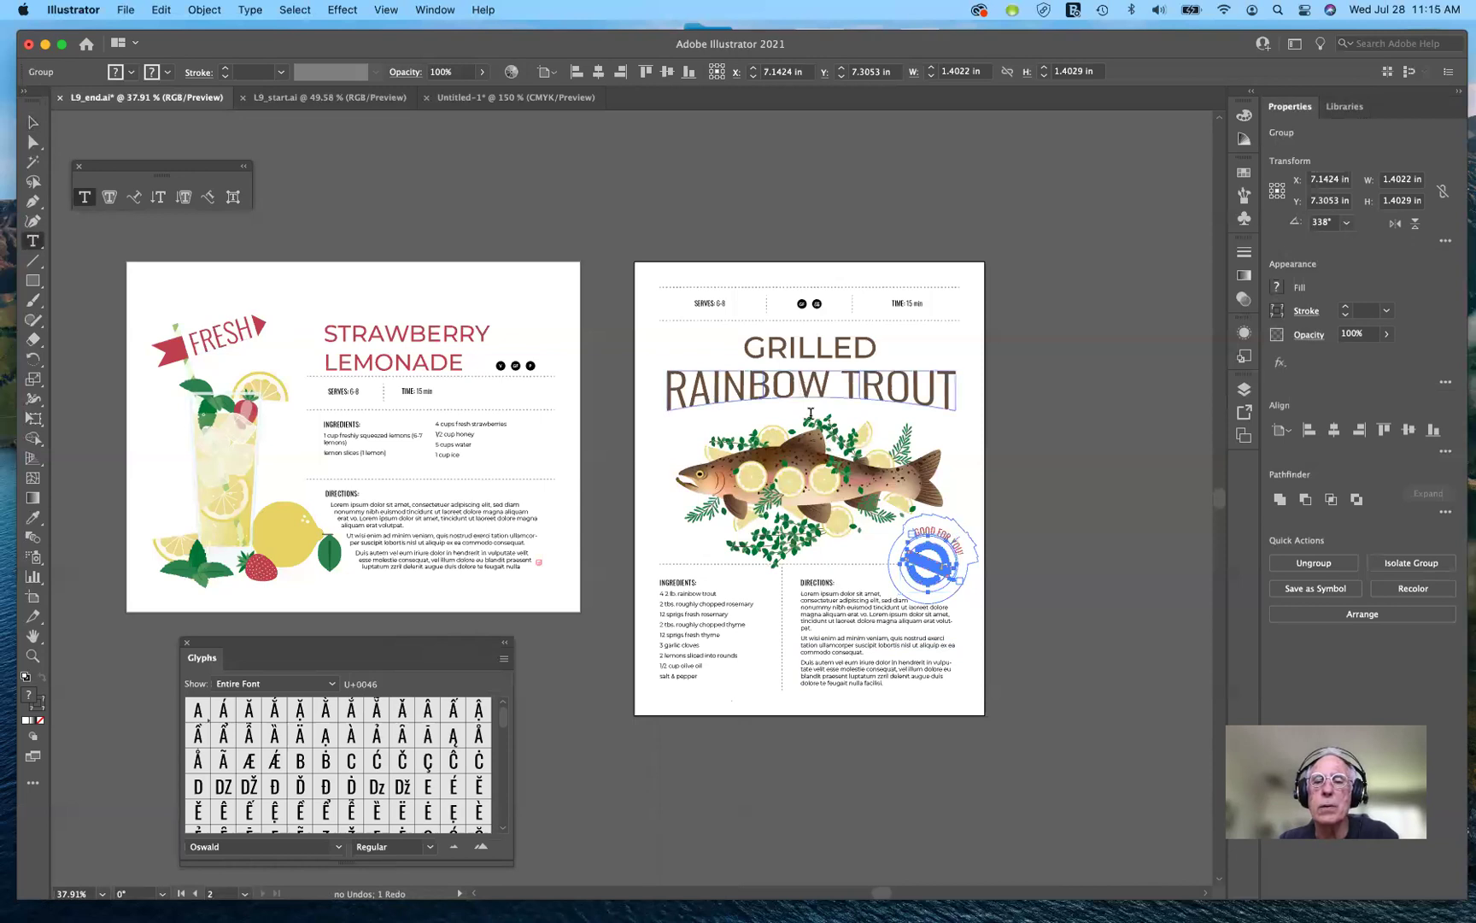
pyautogui.click(800, 380)
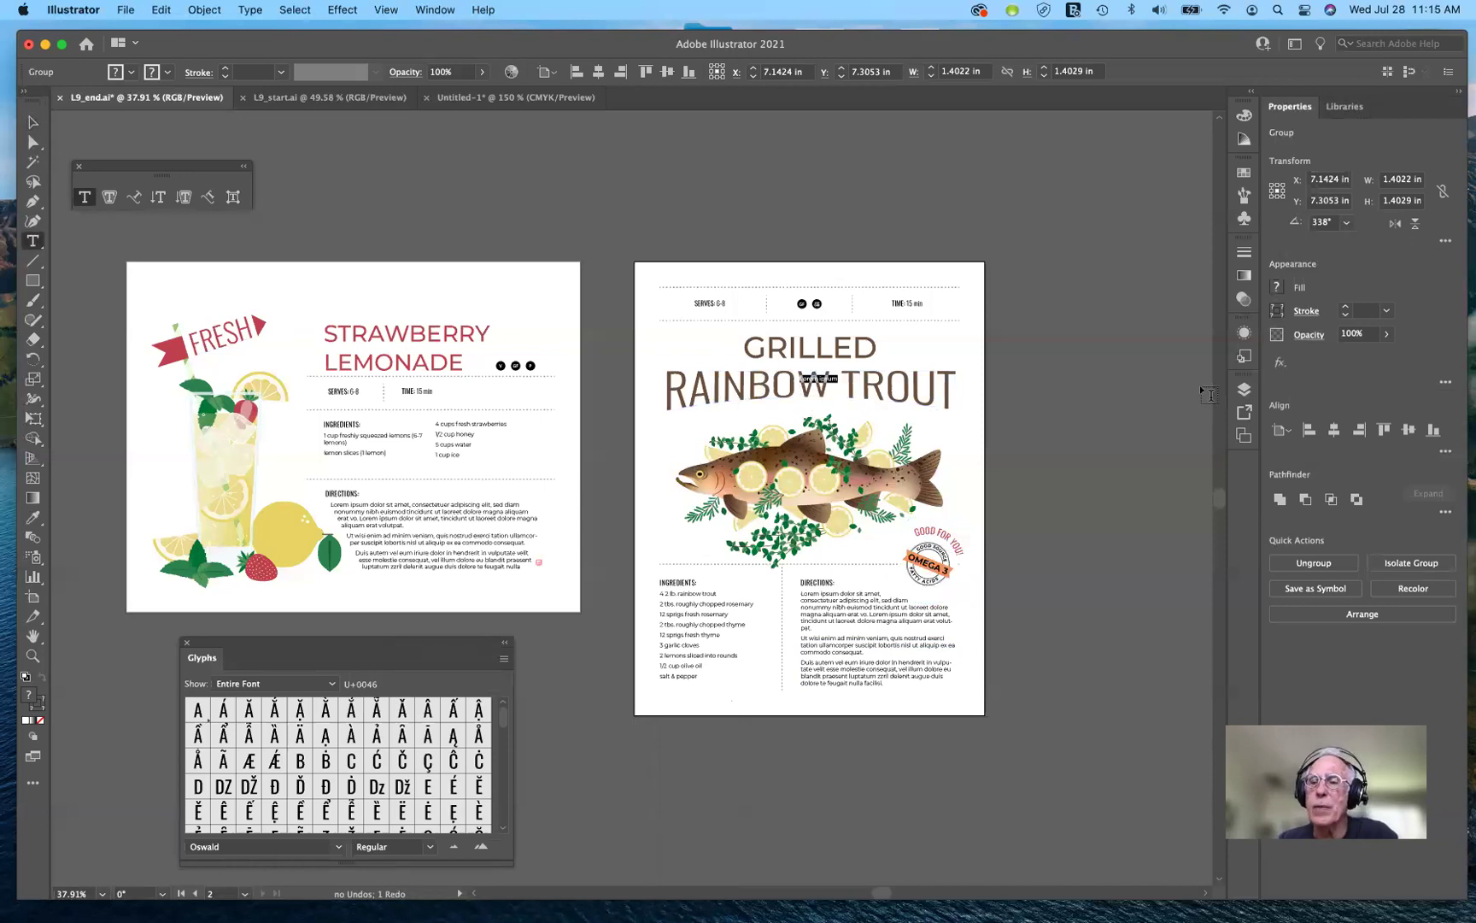
pyautogui.press('super+shift+z')
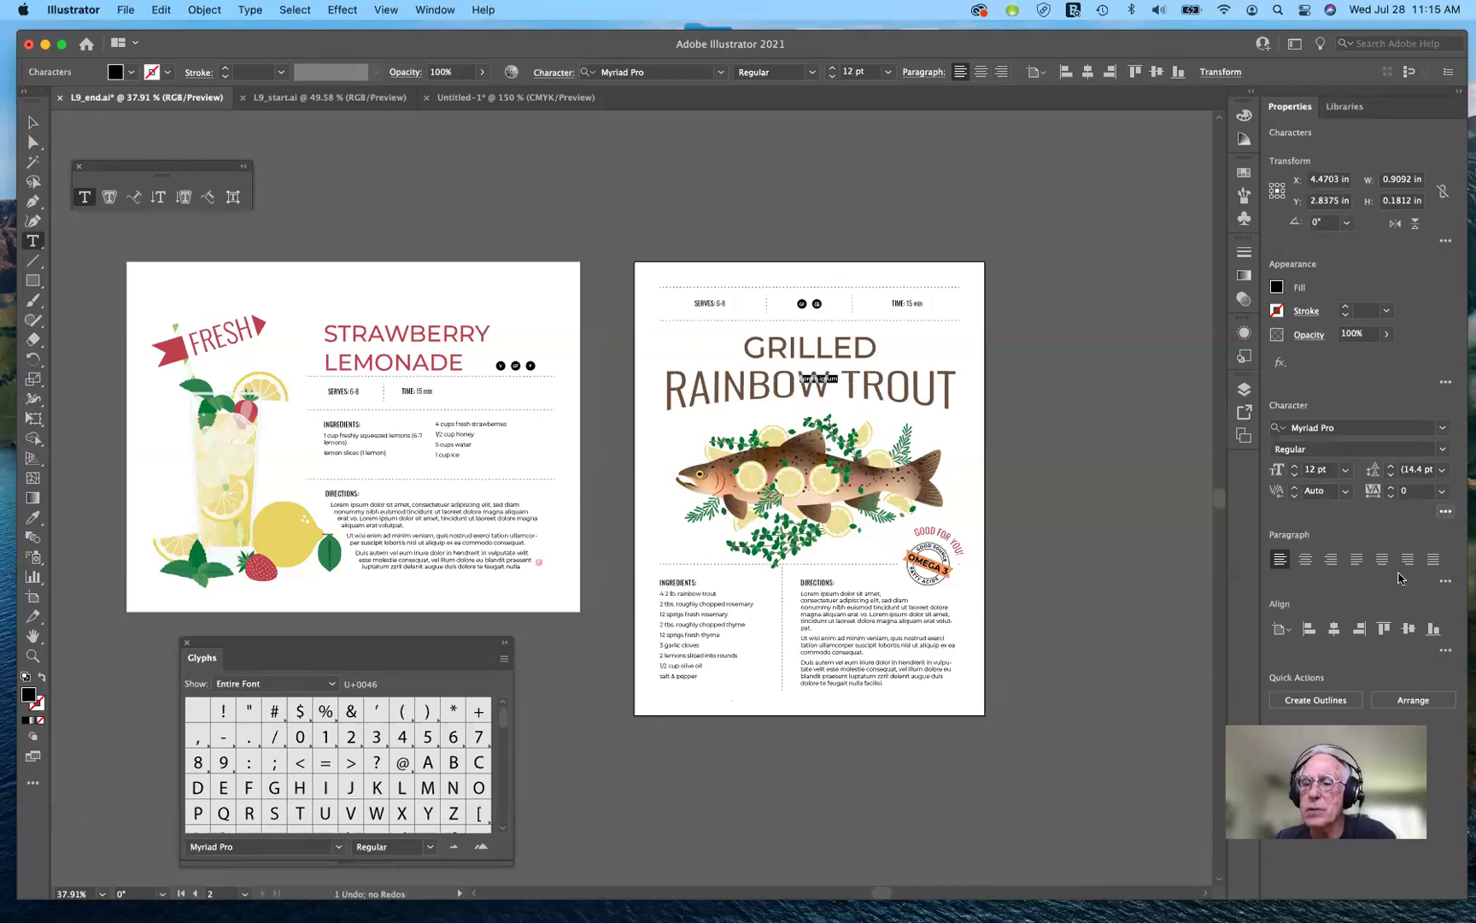
# - Open the full Character options for the new text, keeping Myriad Pro Regular 12 pt
pyautogui.click(1445, 511)
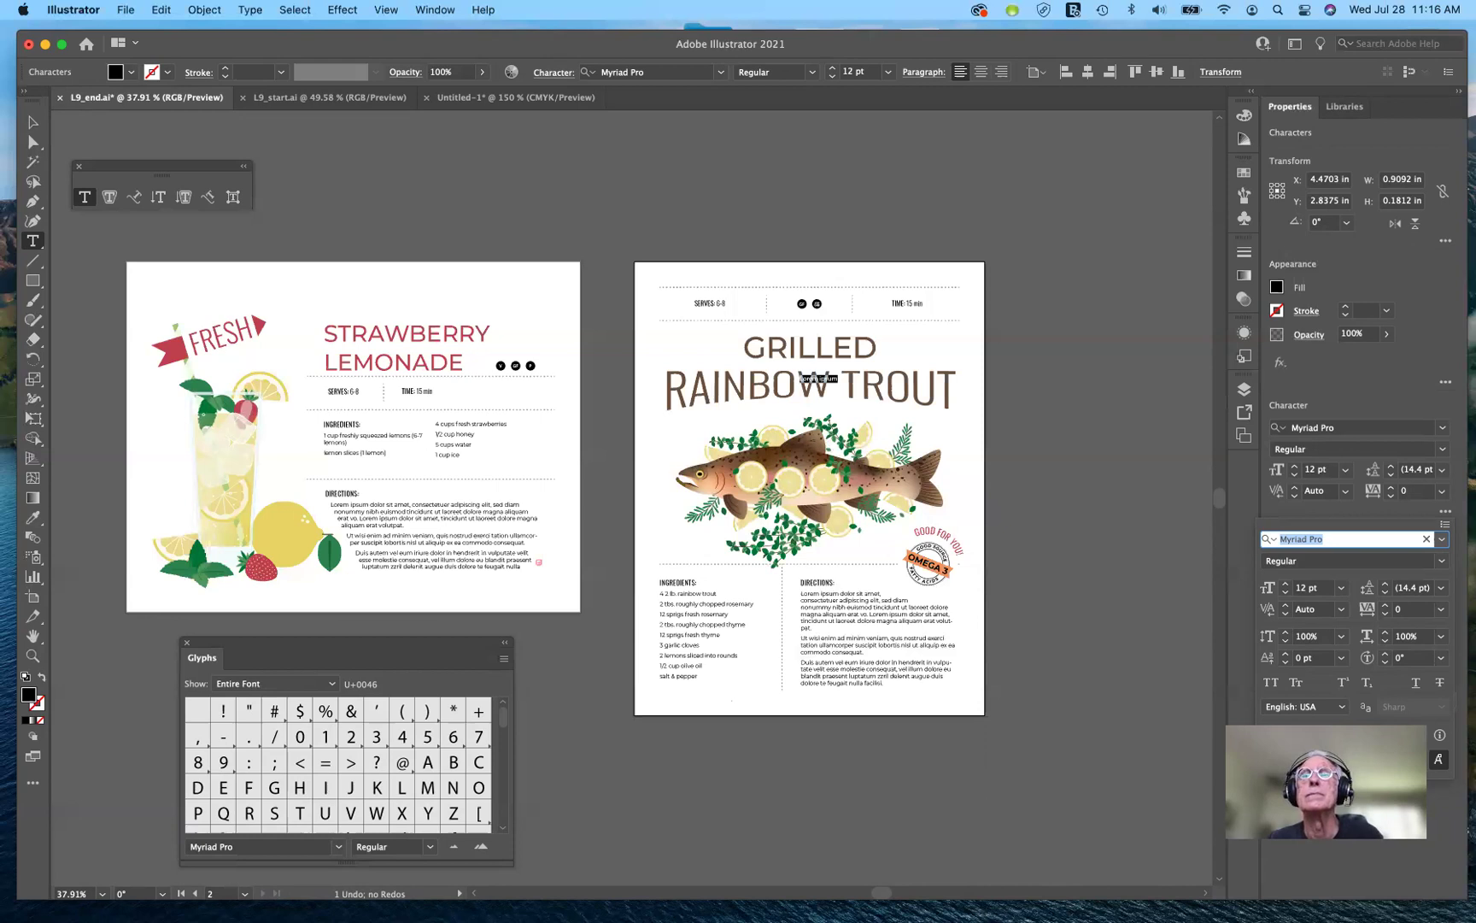
pyautogui.press('Return')
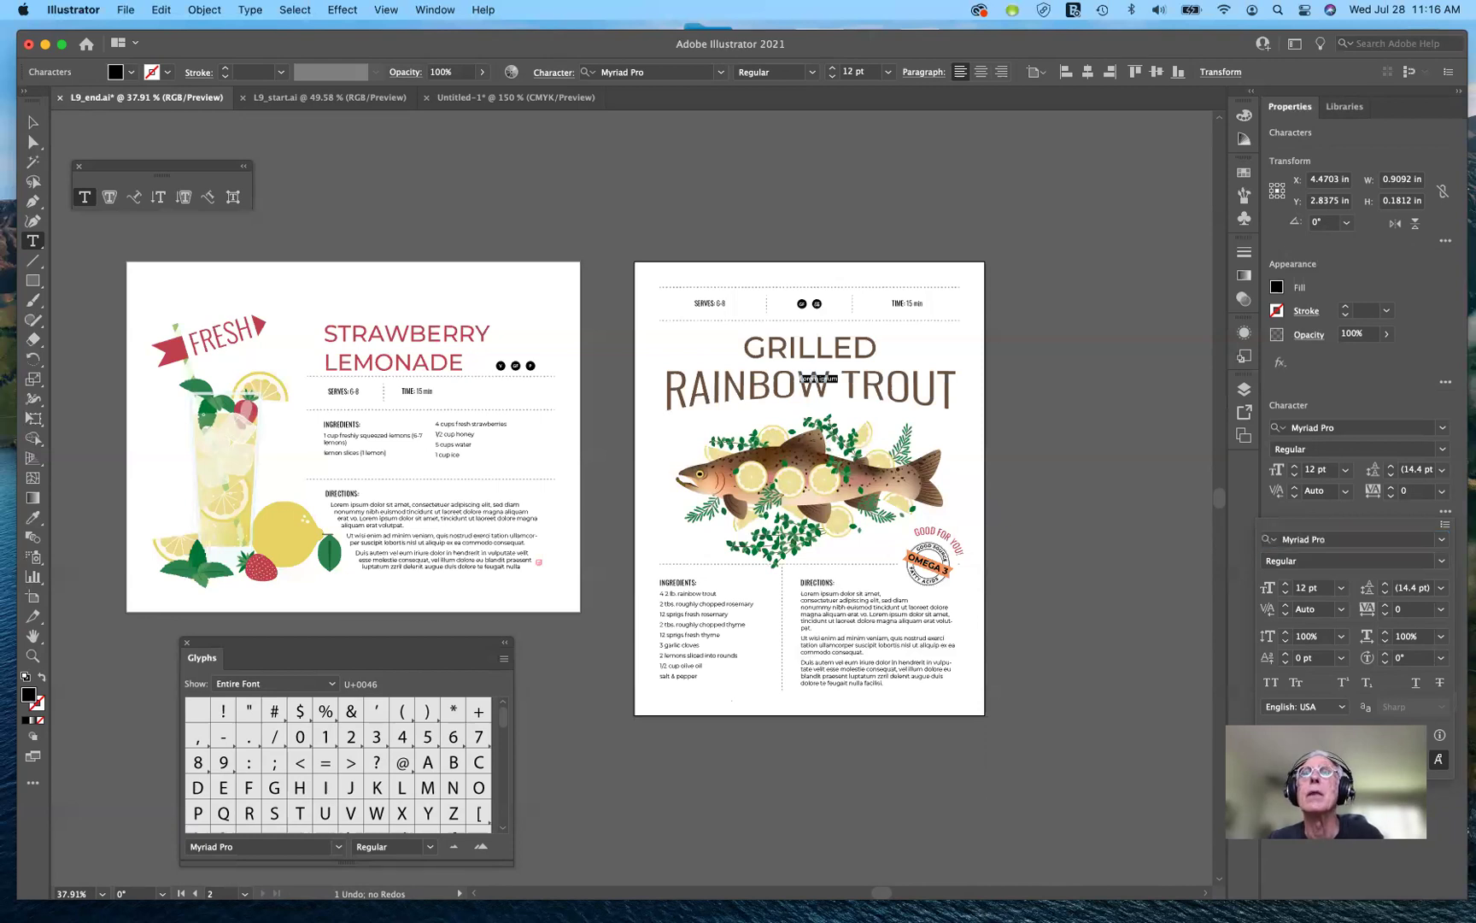